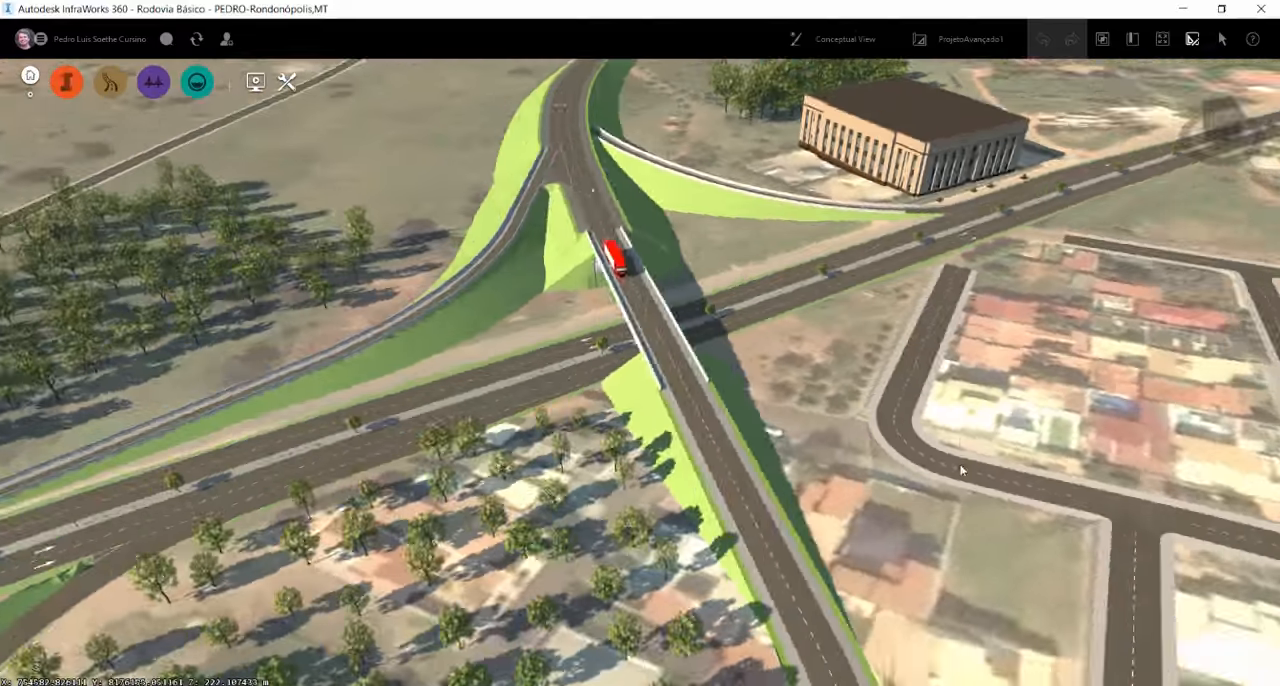
# Examine the overpass interchange with its loop ramp and the surrounding street network in the ProjetoAvançado1 proposal
pyautogui.scroll(-2, 772, 379)
pyautogui.scroll(-5, 772, 379)
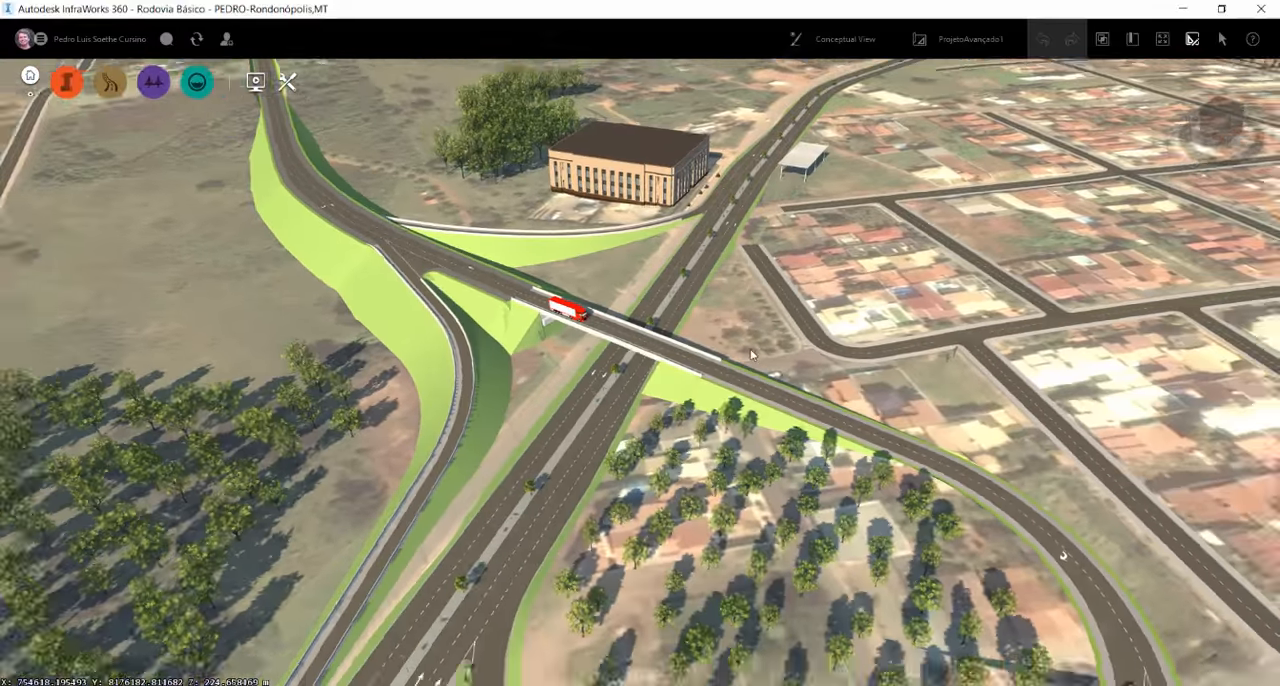
pyautogui.scroll(-1, 743, 397)
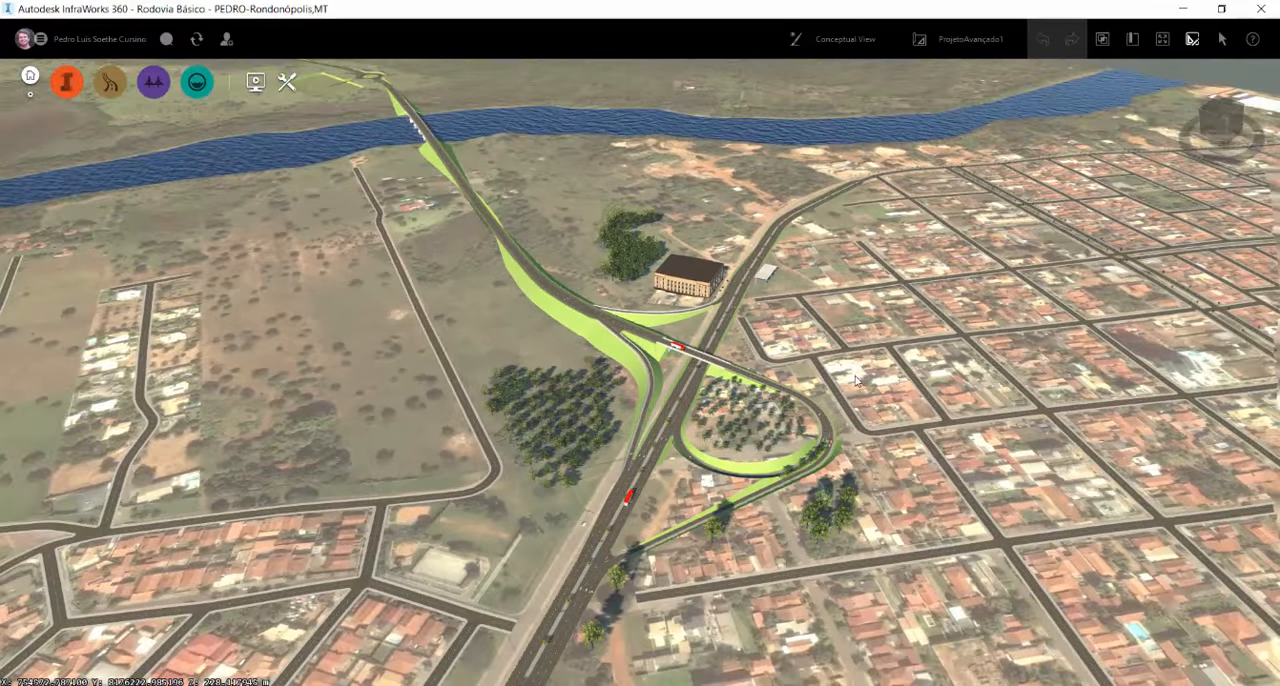
pyautogui.moveTo(838, 411); pyautogui.dragTo(302, 609)
pyautogui.scroll(-8, 669, 488)
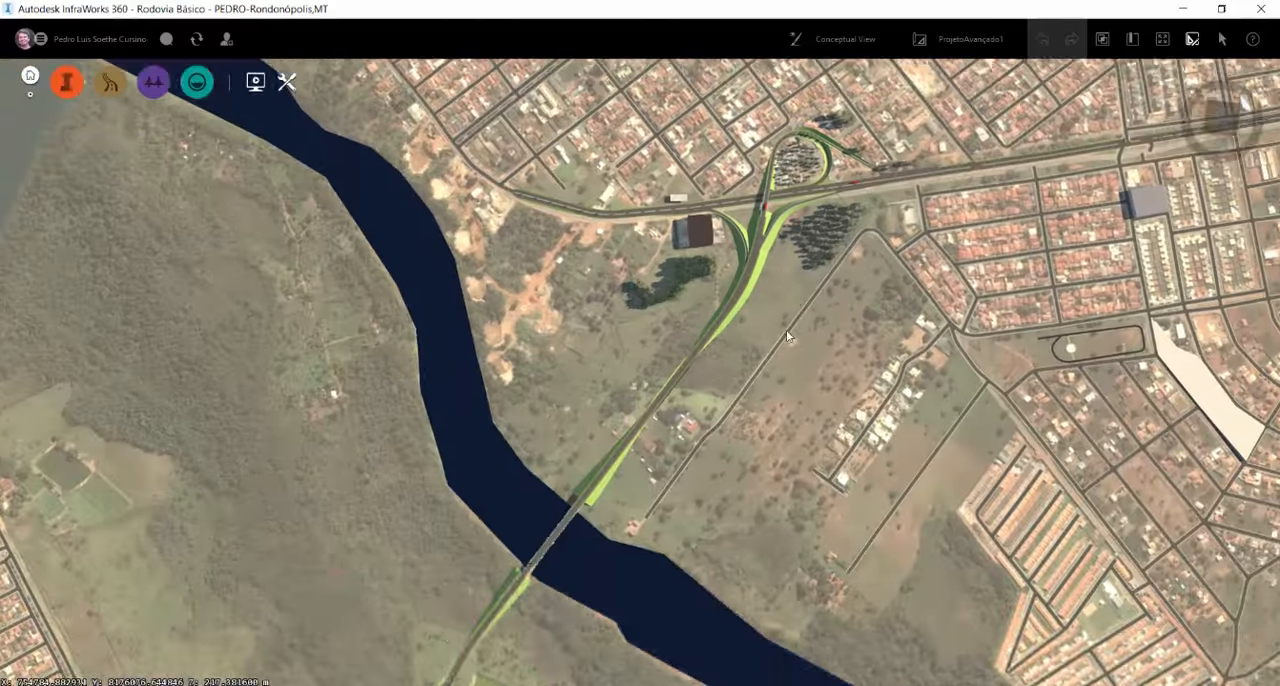
pyautogui.moveTo(440, 605); pyautogui.dragTo(720, 160, button='middle')
pyautogui.moveTo(758, 630); pyautogui.dragTo(868, 176, button='middle')
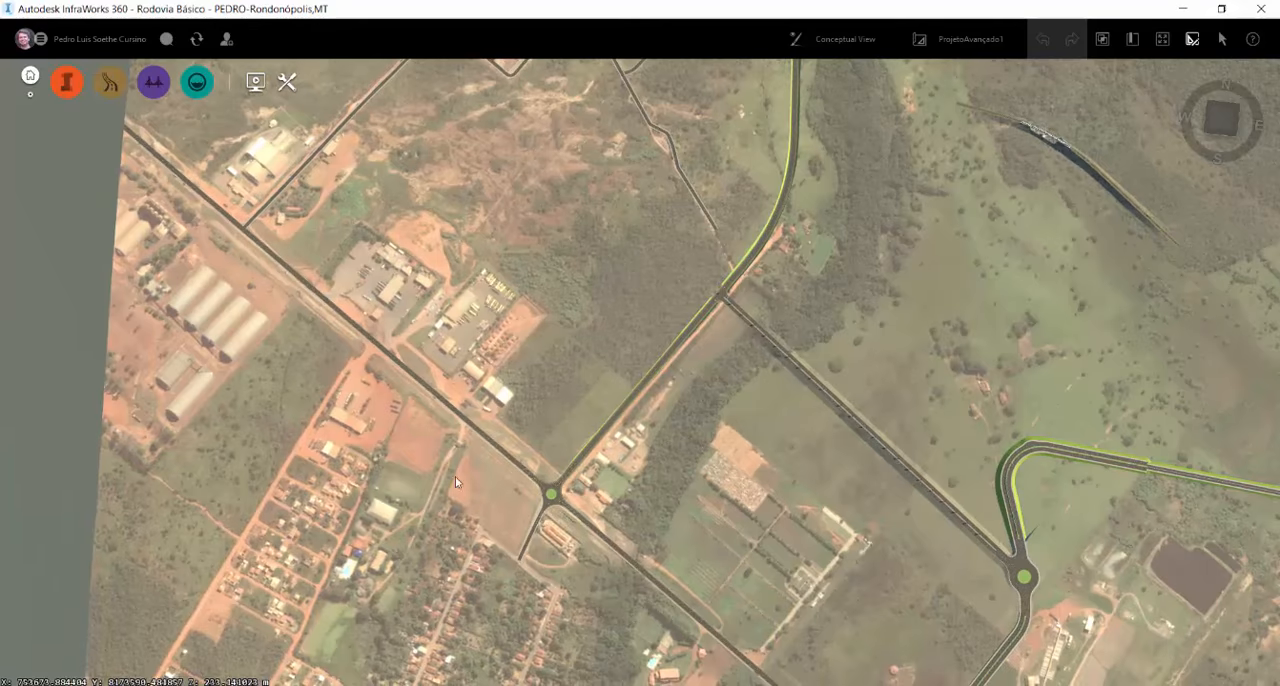
# Examine the four-way roundabout and follow the road leading from it towards the river
pyautogui.scroll(5, 557, 512)
pyautogui.scroll(4, 540, 549)
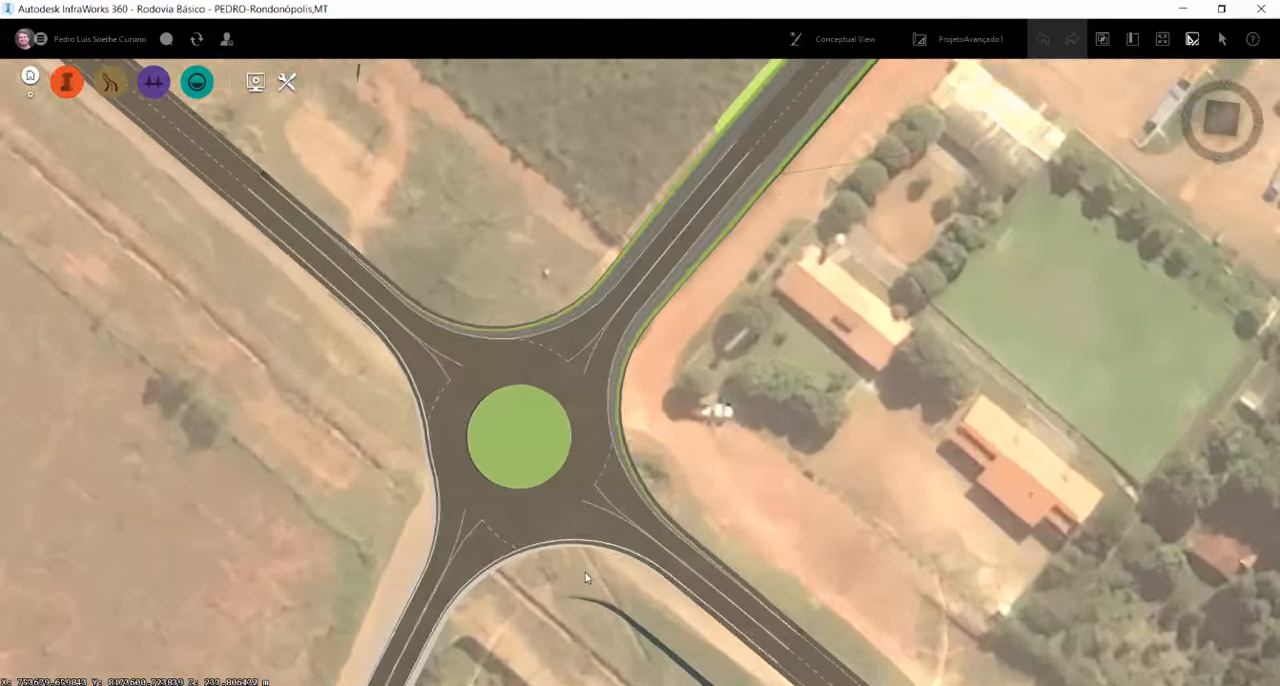
pyautogui.moveTo(588, 574); pyautogui.dragTo(708, 477)
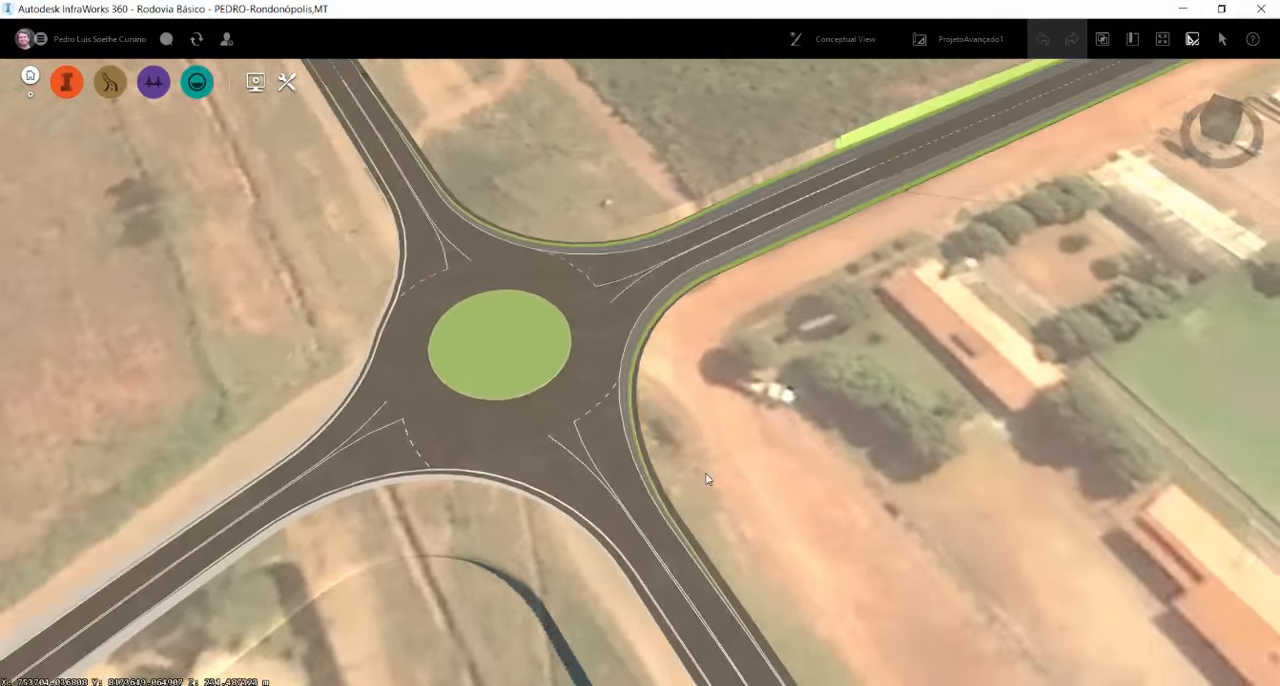
pyautogui.scroll(-8, 640, 478)
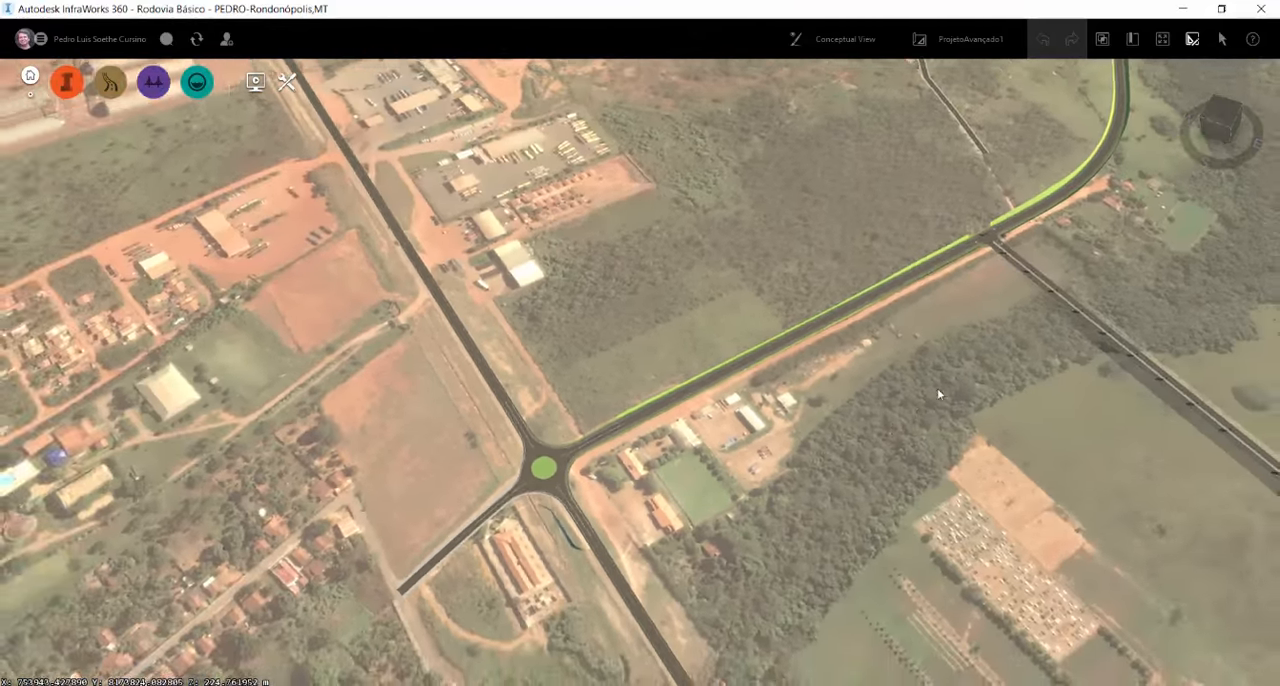
pyautogui.moveTo(937, 388); pyautogui.dragTo(730, 542, button='middle')
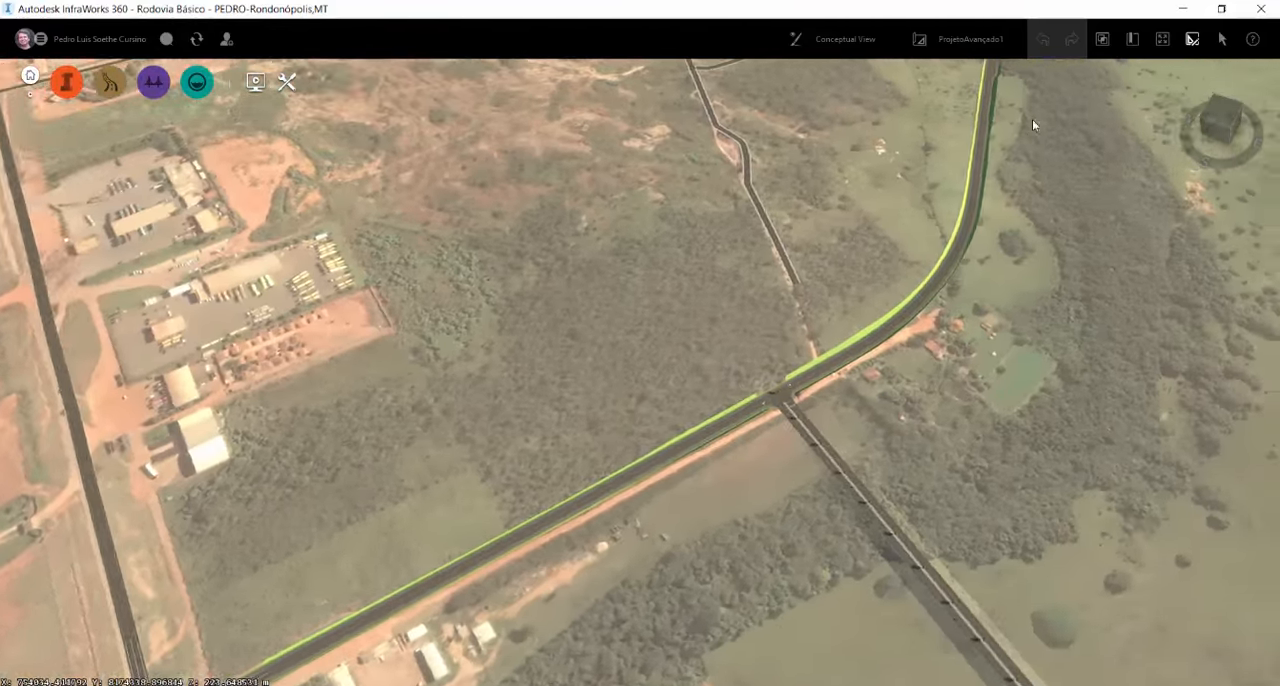
pyautogui.moveTo(1032, 119)
pyautogui.mouseDown(button='middle')
pyautogui.moveTo(928, 314)
pyautogui.moveTo(607, 640)
pyautogui.mouseUp(button='middle')
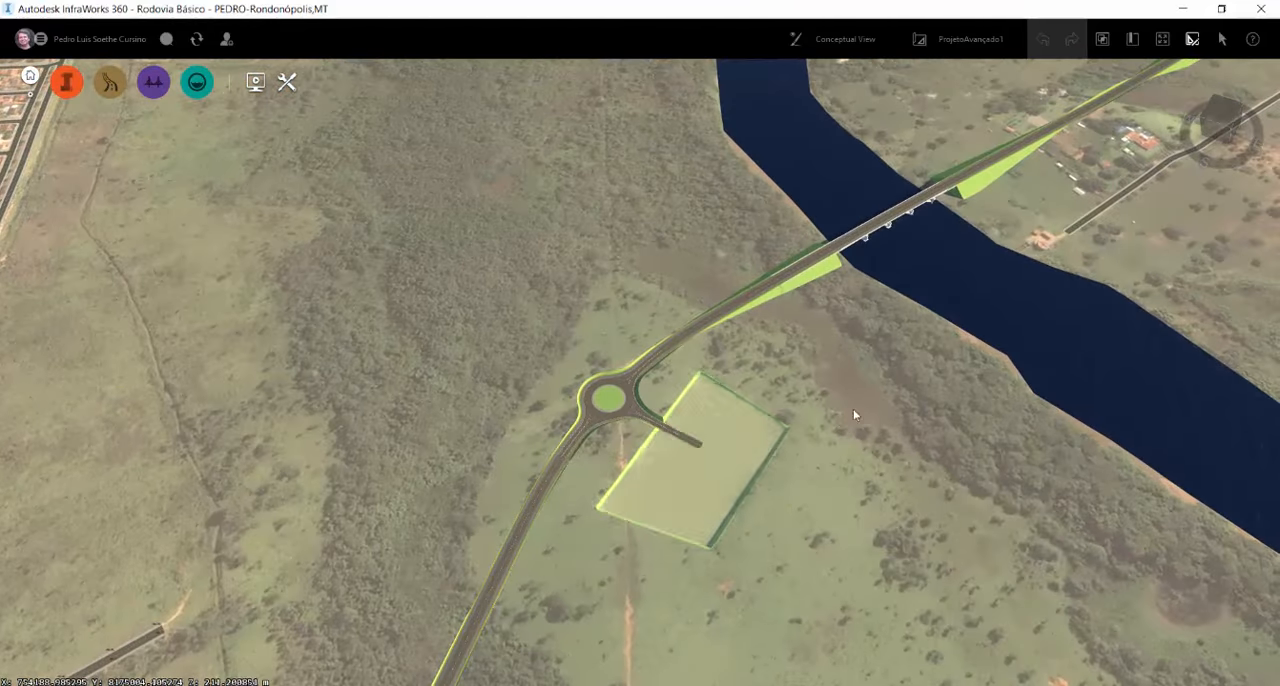
# Examine the river crossing, including the bridge deck, piers and approach embankments
pyautogui.moveTo(853, 409); pyautogui.dragTo(637, 558, button='middle')
pyautogui.moveTo(760, 270); pyautogui.dragTo(659, 349, button='middle')
pyautogui.scroll(10, 658, 347)
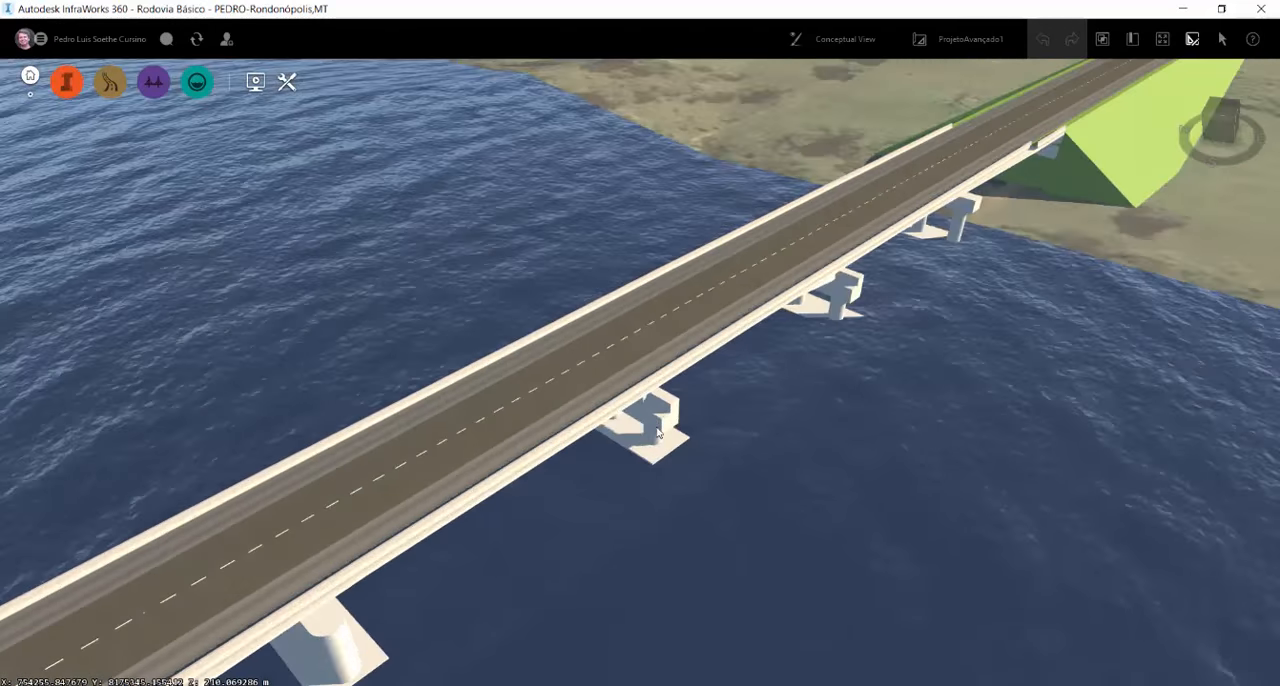
pyautogui.moveTo(657, 432); pyautogui.dragTo(1279, 460)
pyautogui.scroll(-10, 603, 379)
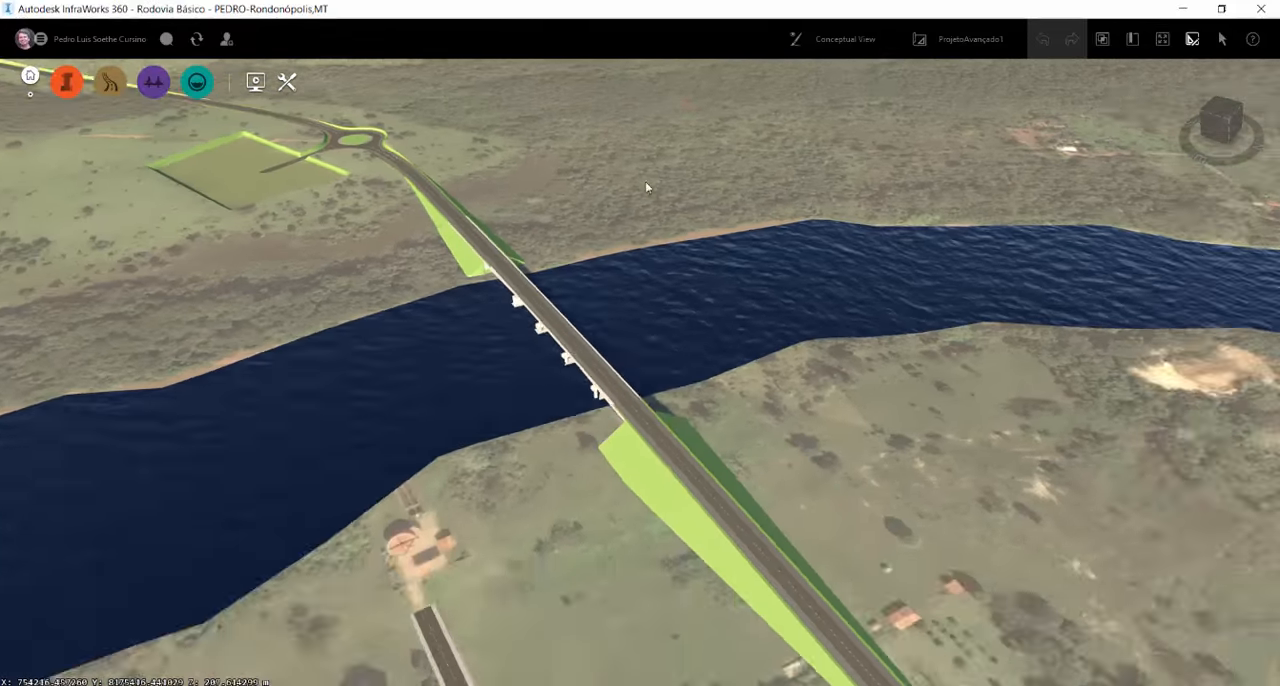
pyautogui.moveTo(645, 187); pyautogui.dragTo(512, 2, button='middle')
pyautogui.moveTo(740, 560); pyautogui.dragTo(519, 411, button='middle')
# Examine the interchange ramps beside the overpass and check the curved ramp's road attributes
pyautogui.moveTo(519, 411); pyautogui.dragTo(778, 514)
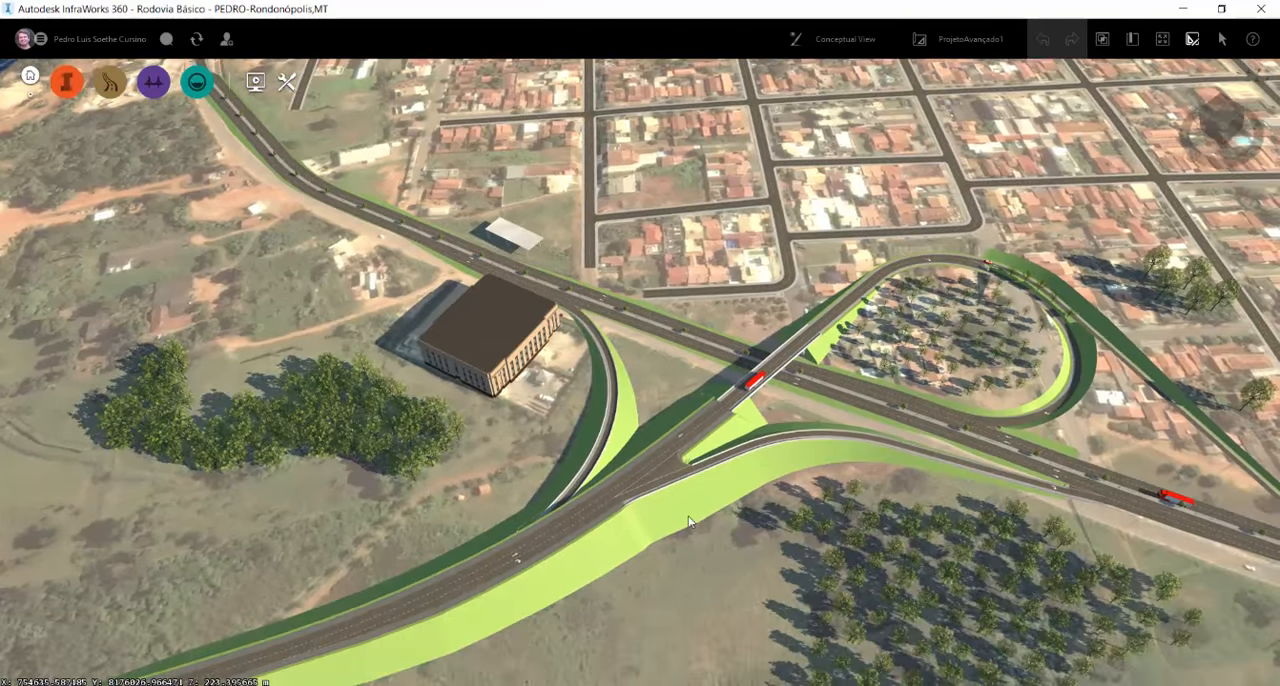
pyautogui.scroll(5, 683, 523)
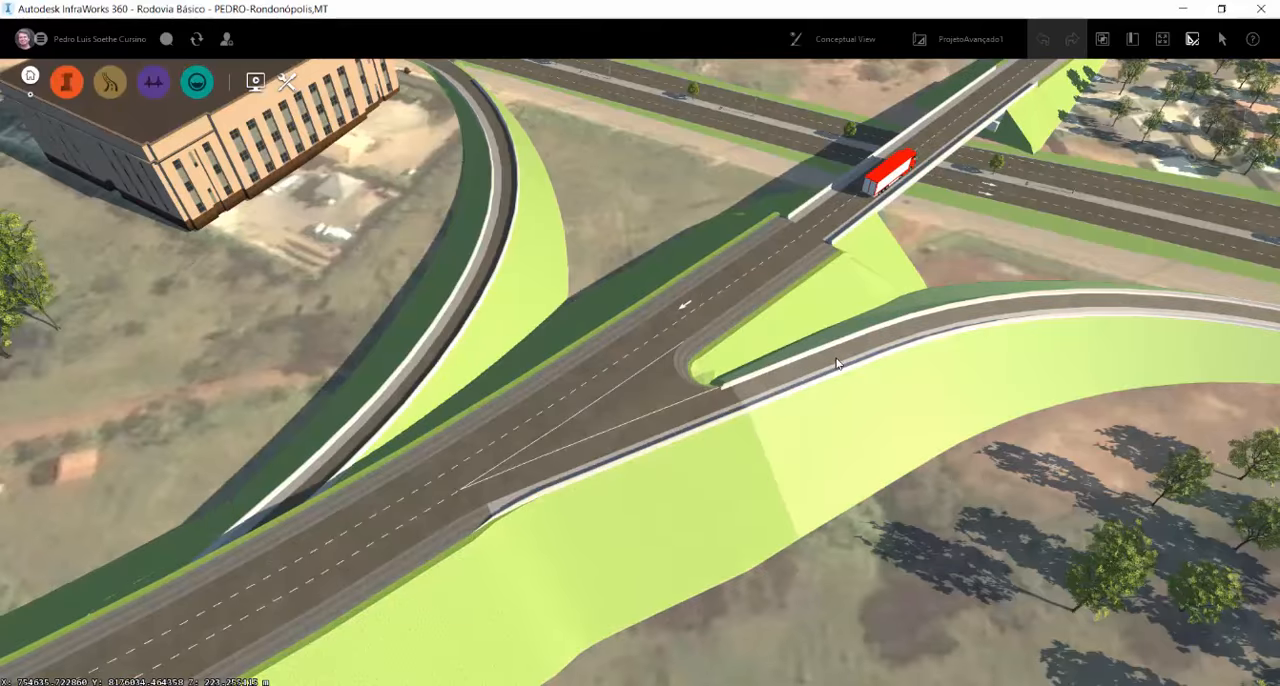
pyautogui.click(836, 363)
pyautogui.scroll(-5, 677, 441)
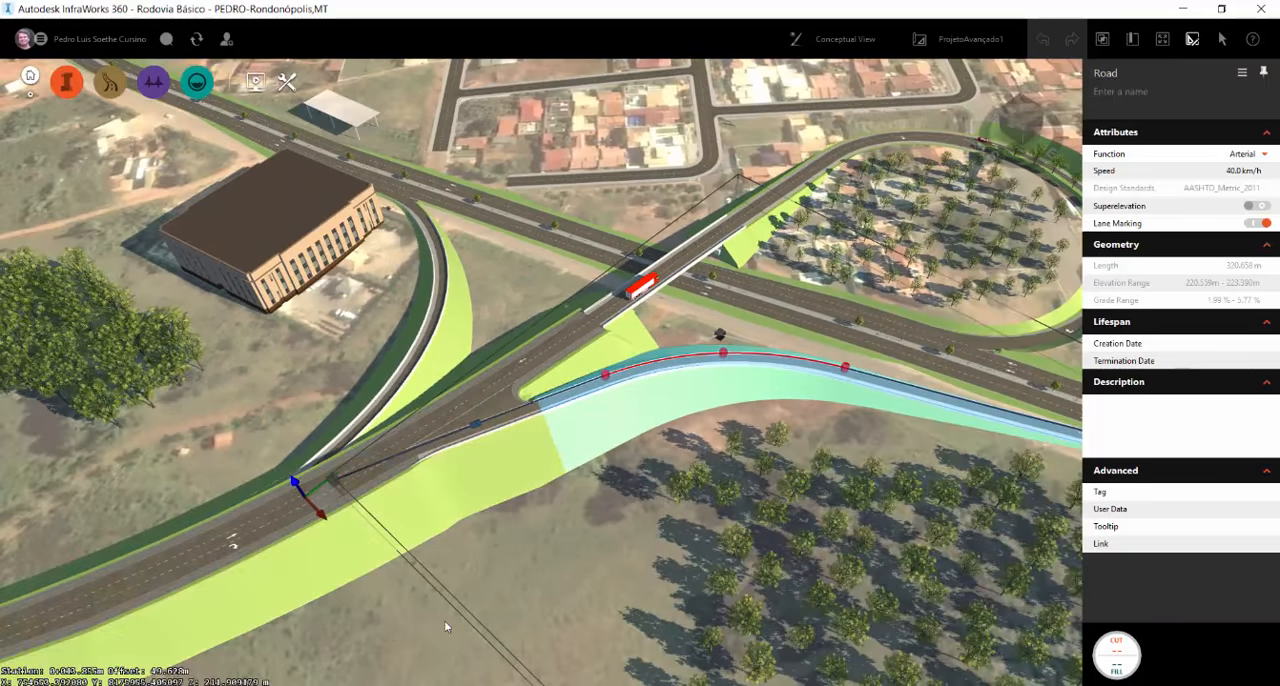
pyautogui.click(444, 583)
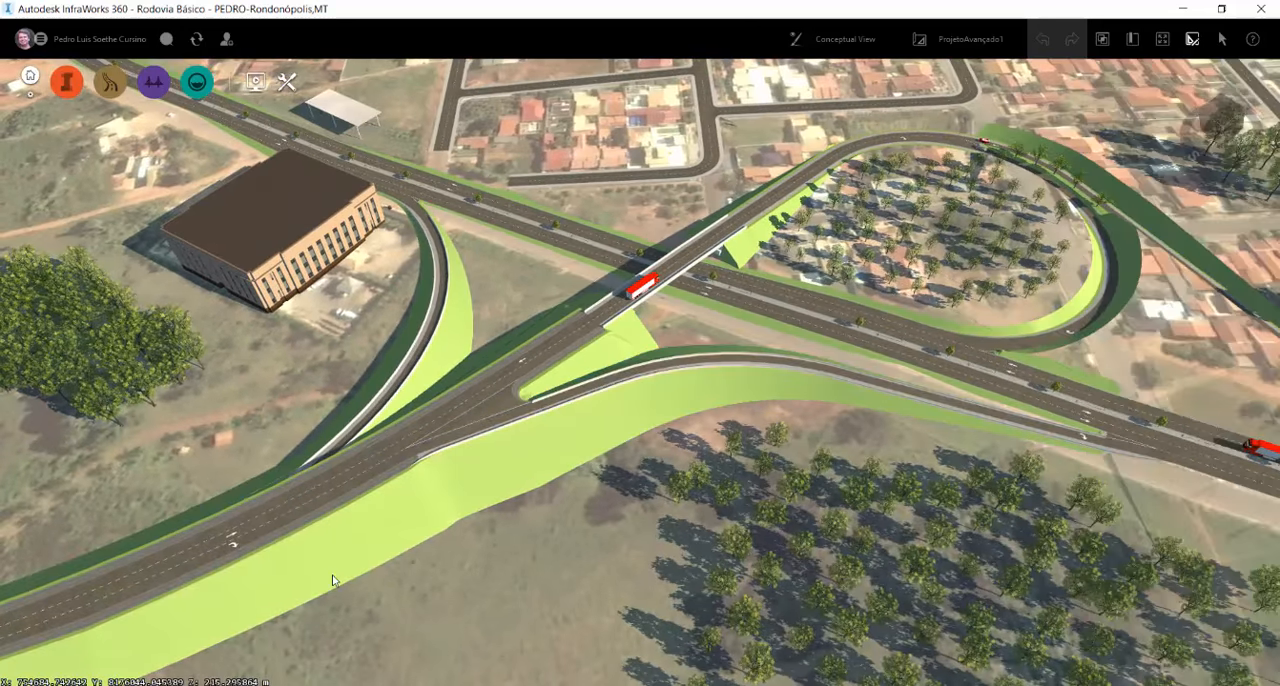
pyautogui.moveTo(1033, 117); pyautogui.dragTo(831, 148, button='middle')
# Switch the model to the PropostaIntersecção proposal and display it in Engineering View
pyautogui.click(952, 43)
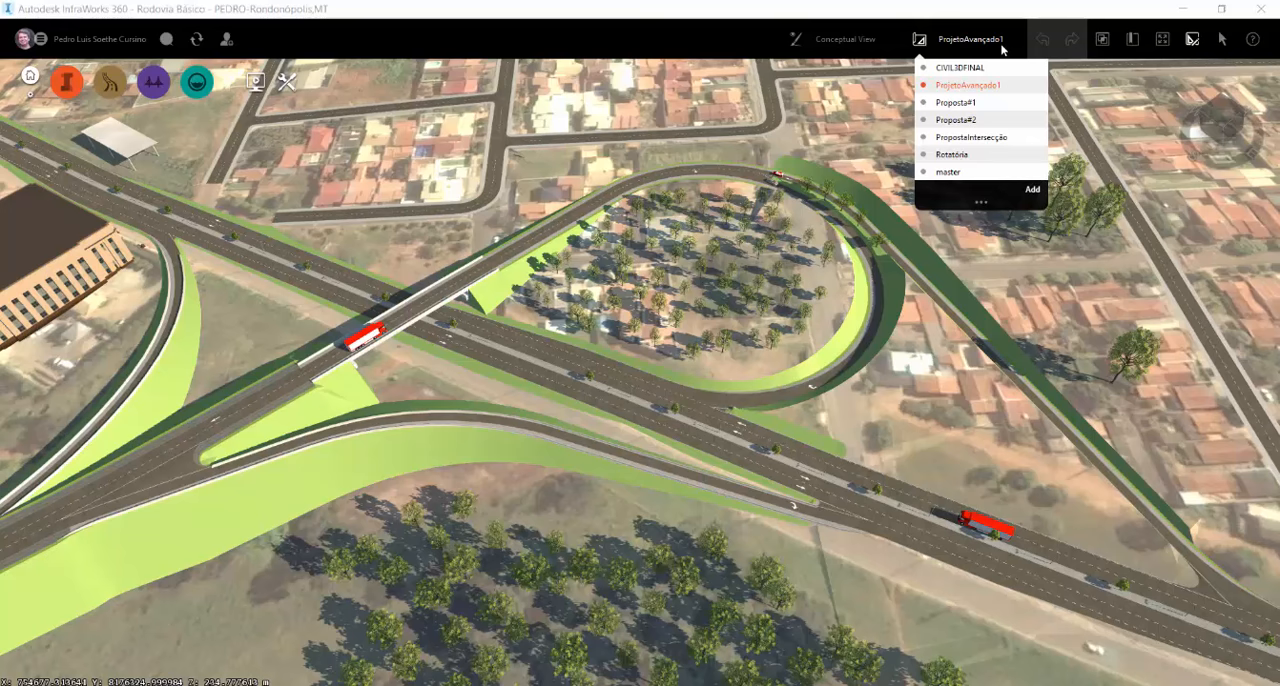
pyautogui.click(976, 138)
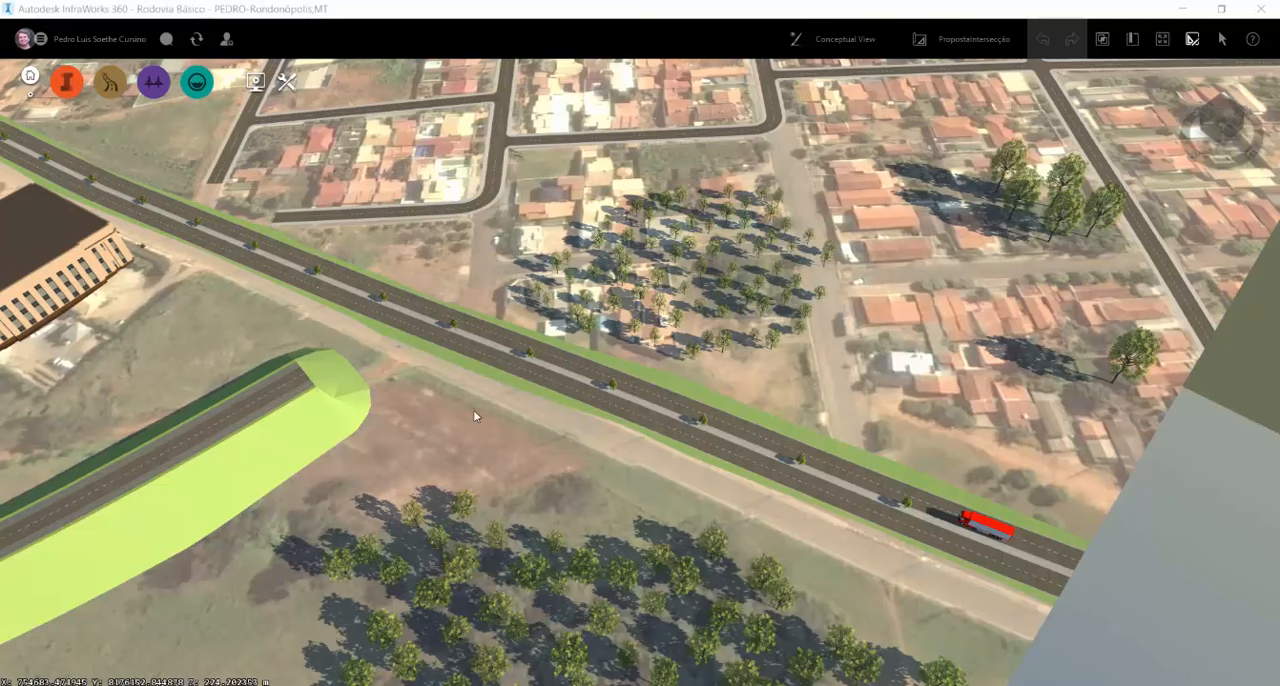
pyautogui.moveTo(293, 507); pyautogui.dragTo(529, 519)
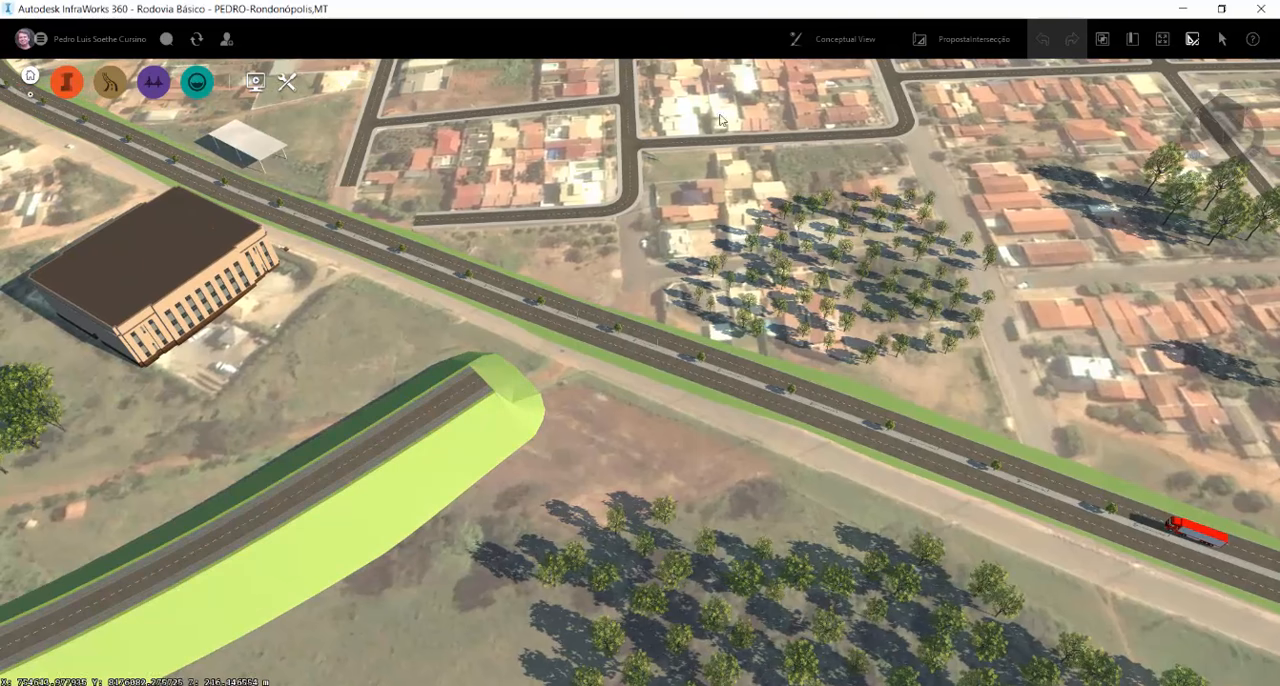
pyautogui.click(830, 56)
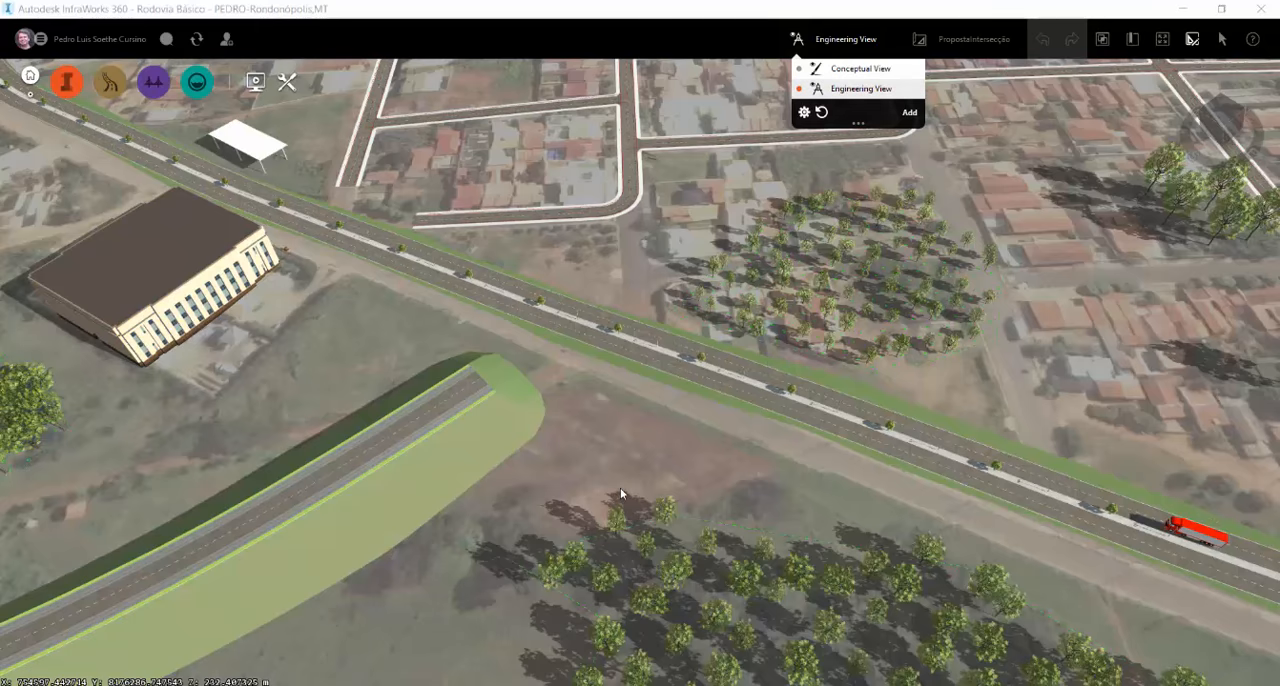
pyautogui.click(620, 487)
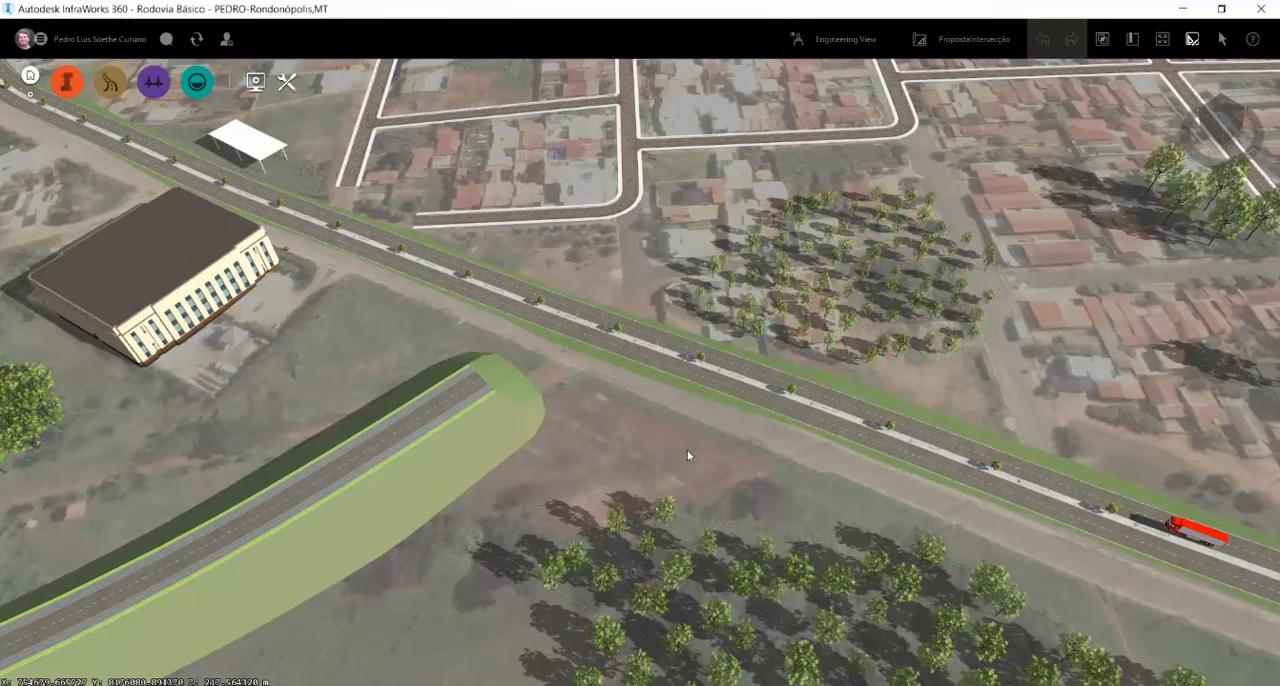
# Select the arterial road that ends on an embankment just short of the divided highway
pyautogui.moveTo(687, 452); pyautogui.dragTo(659, 441)
pyautogui.scroll(-5, 659, 446)
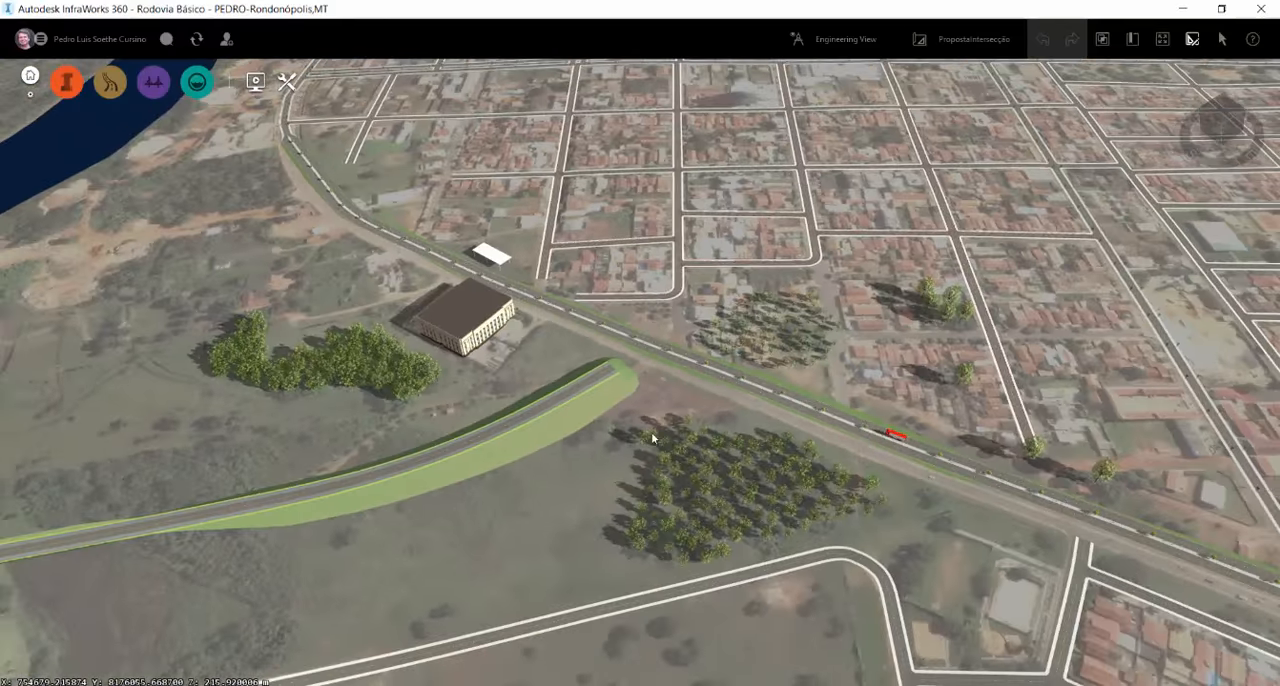
pyautogui.scroll(5, 618, 446)
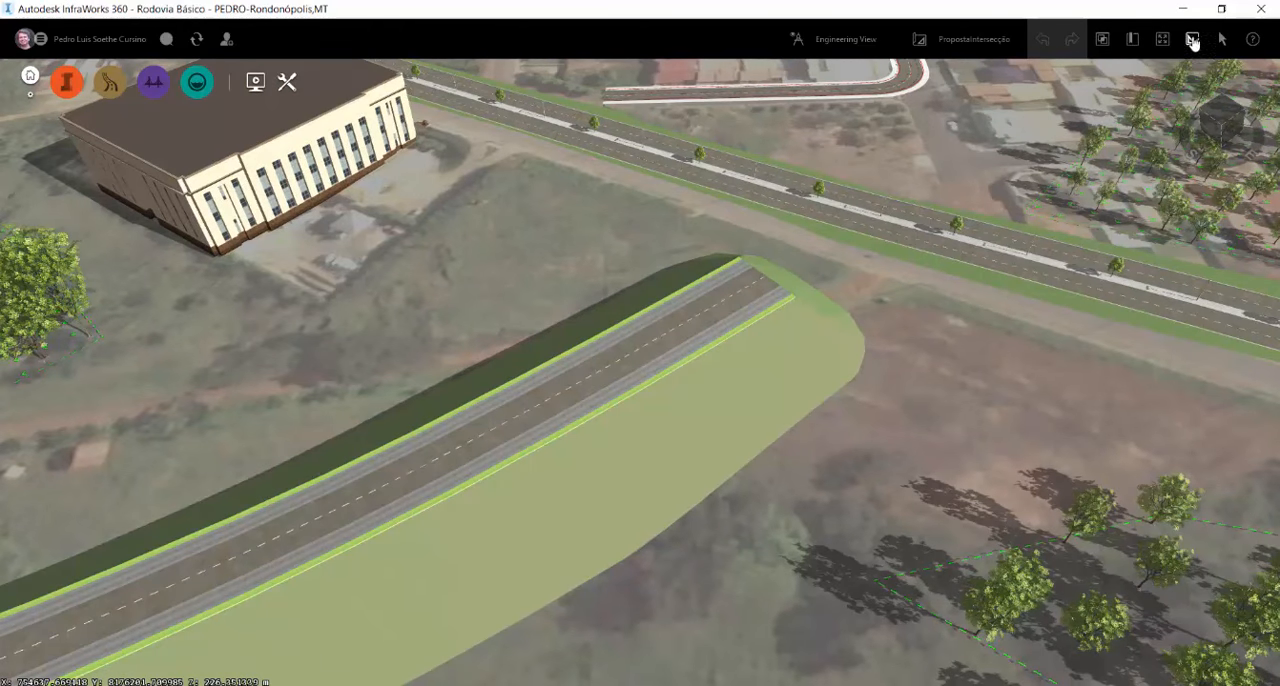
pyautogui.click(678, 314)
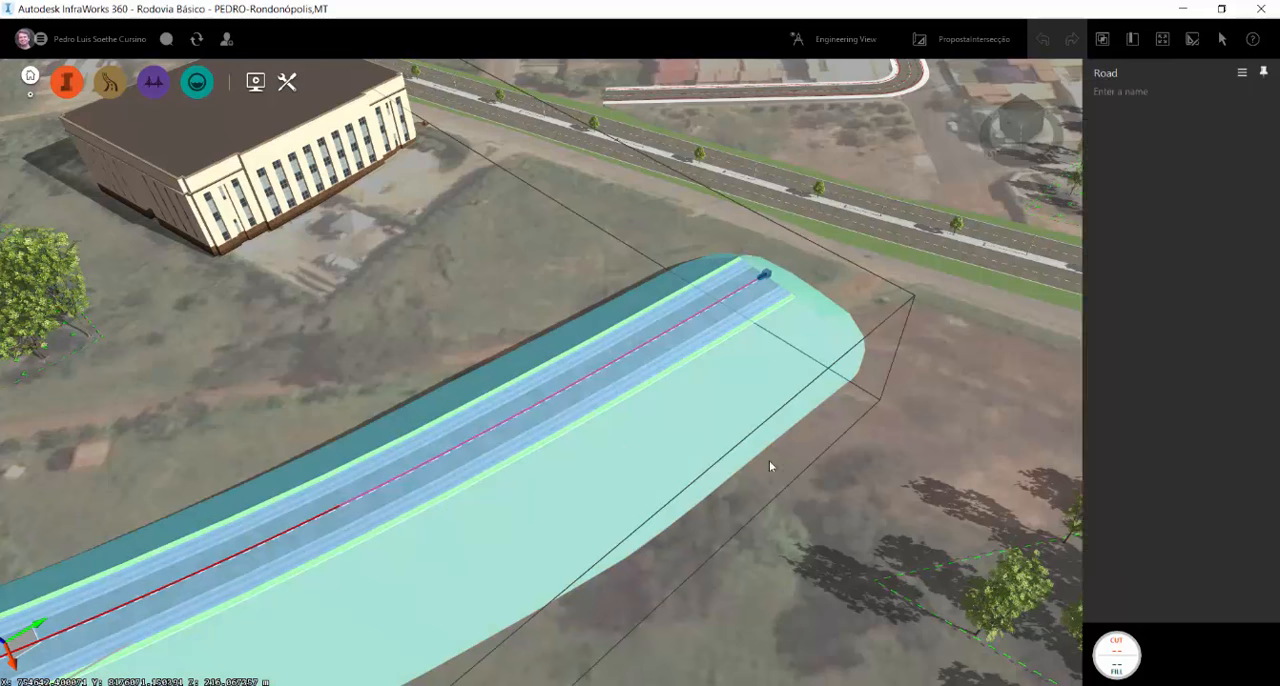
pyautogui.moveTo(851, 412); pyautogui.dragTo(757, 573)
pyautogui.scroll(-6, 789, 386)
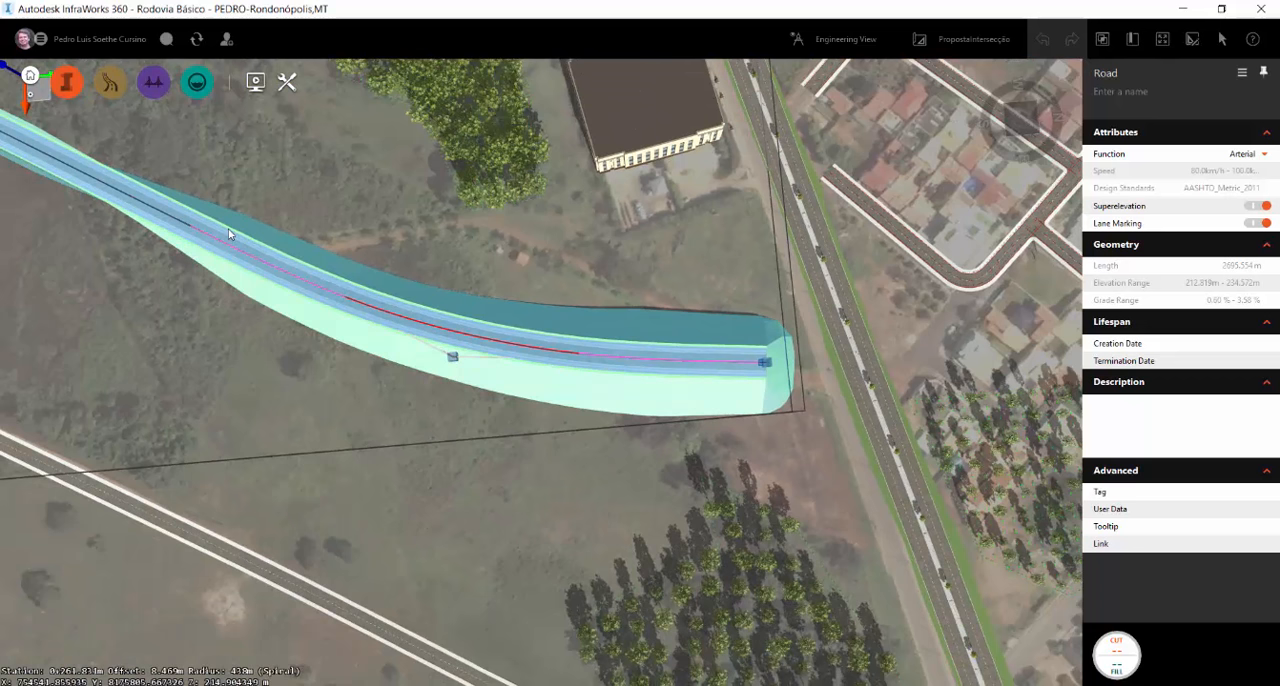
pyautogui.scroll(3, 779, 381)
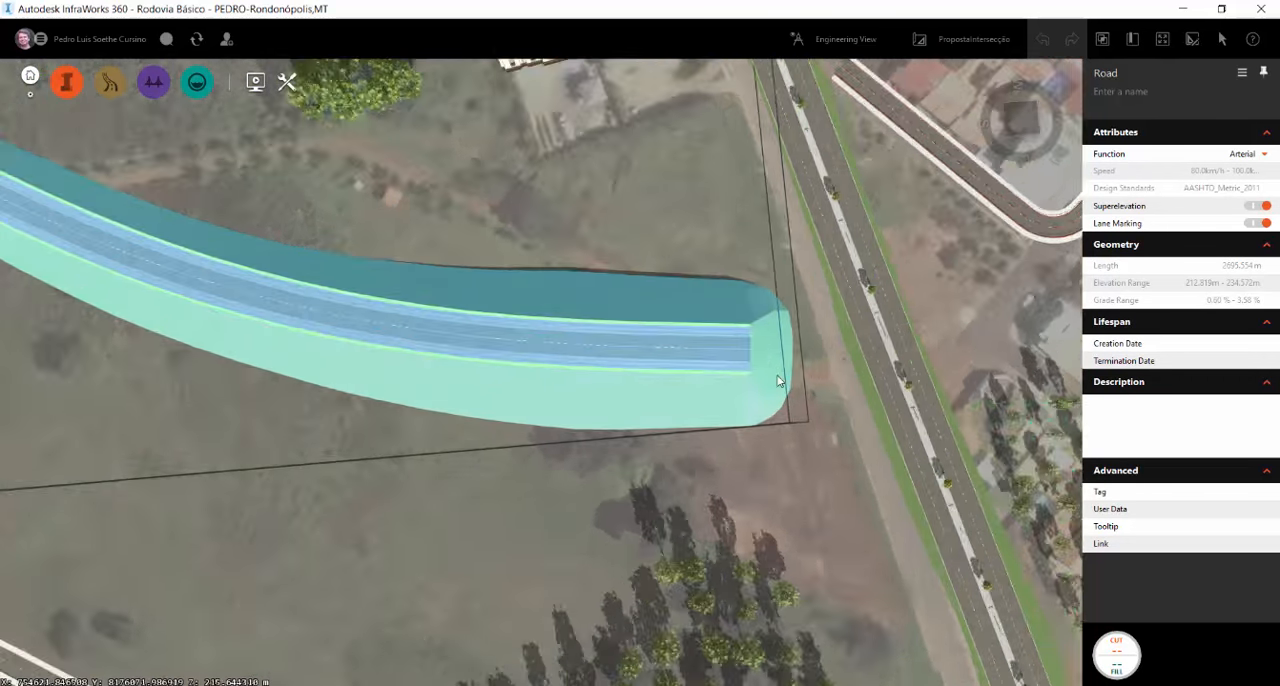
pyautogui.scroll(3, 779, 381)
# Lower the elevation of the arterial road's end point near the highway to about 207.6 m
pyautogui.moveTo(763, 420); pyautogui.dragTo(612, 217)
pyautogui.click(743, 367)
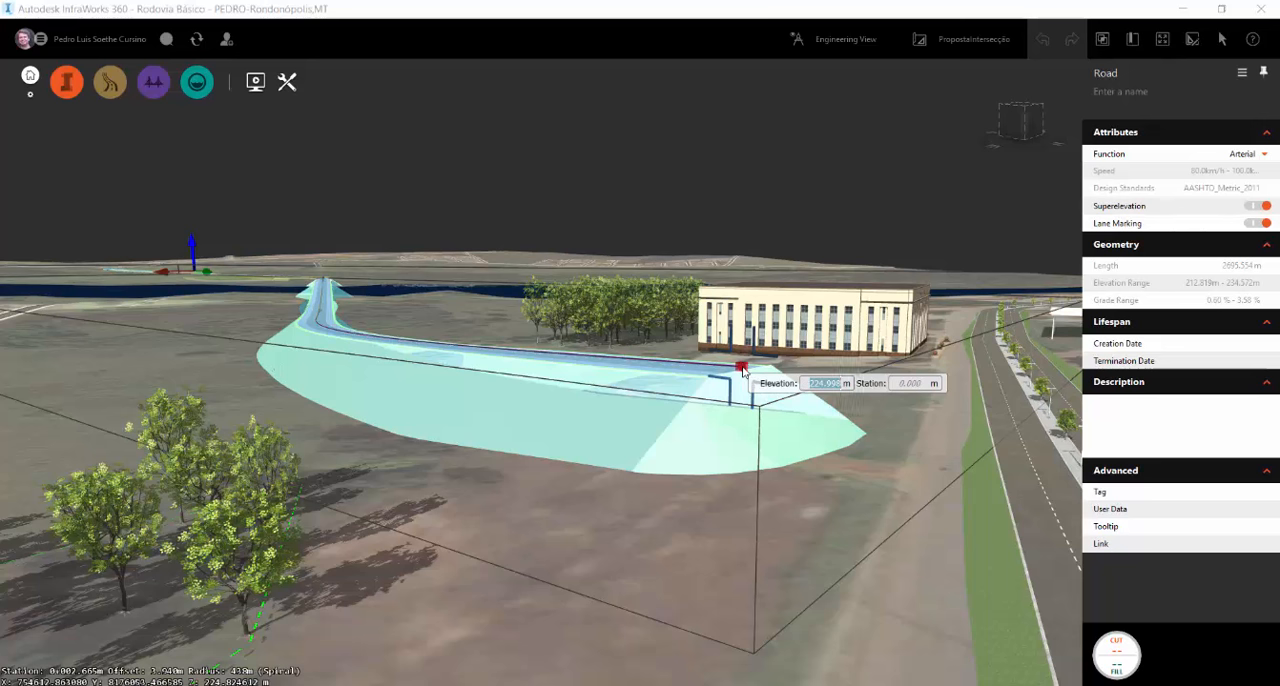
pyautogui.moveTo(743, 372); pyautogui.dragTo(760, 489)
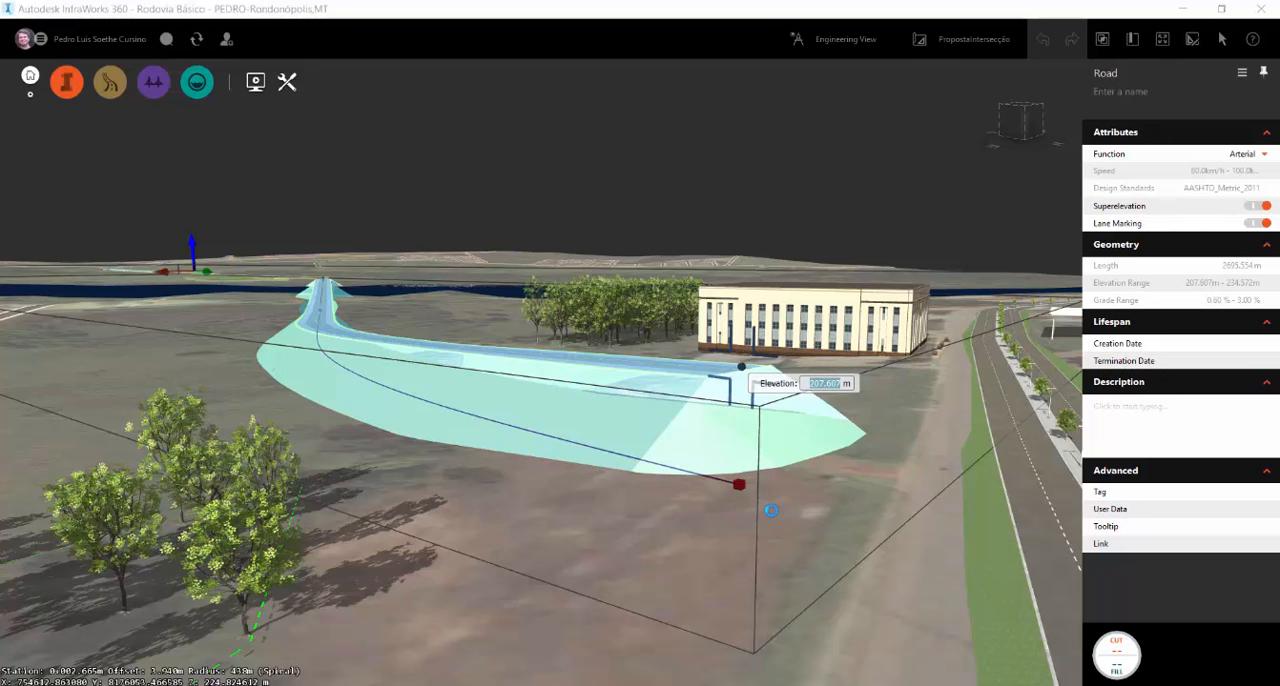
pyautogui.click(734, 518)
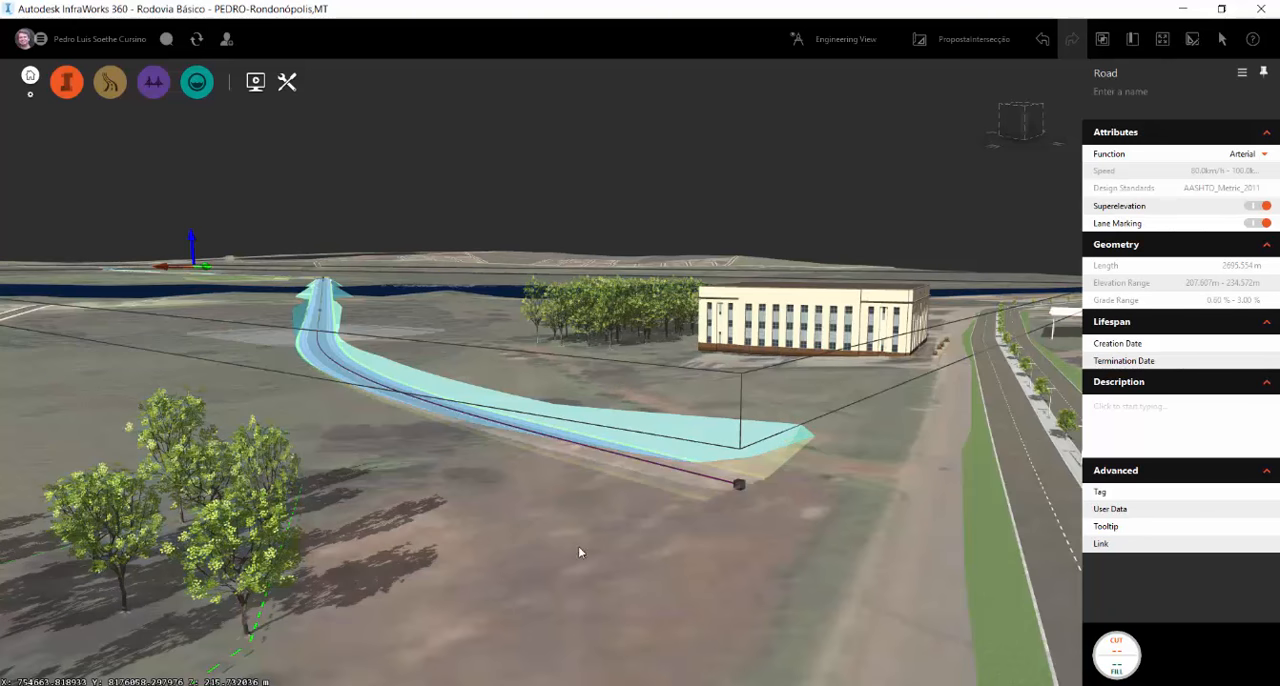
# Inspect the lowered road end, open the road's profile view and zoom in on its final stretch around station 2+700
pyautogui.moveTo(579, 547); pyautogui.dragTo(754, 539)
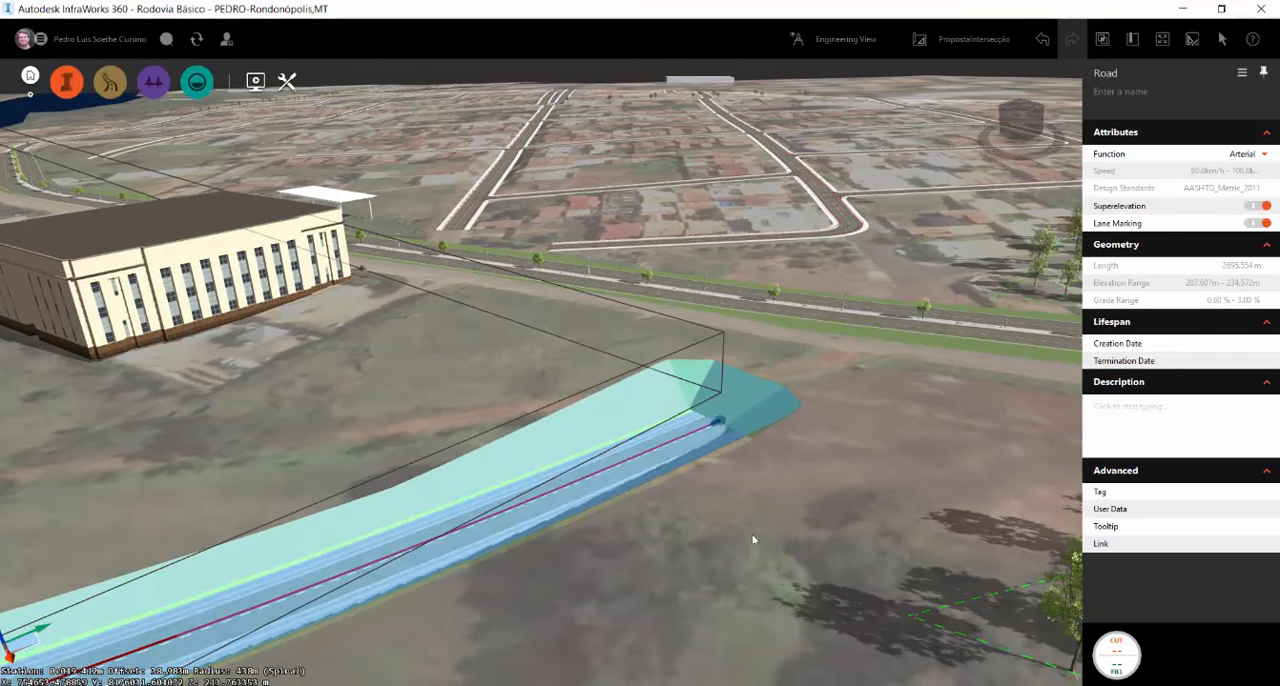
pyautogui.scroll(4, 724, 346)
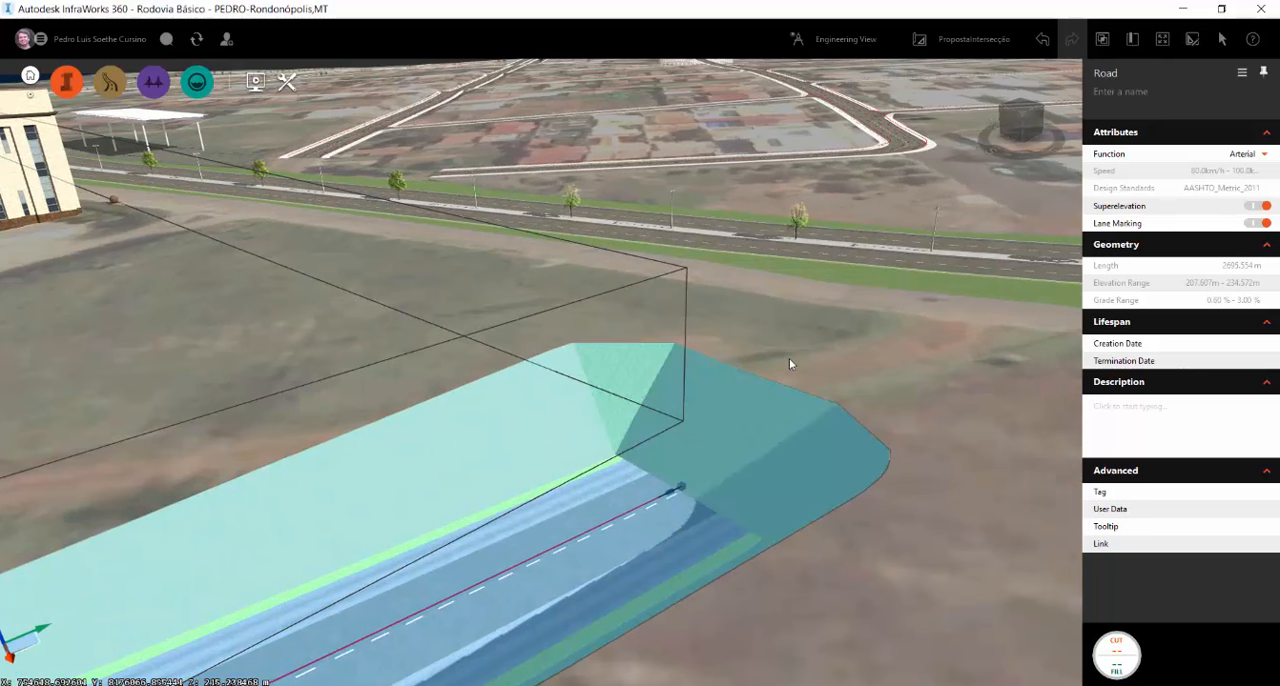
pyautogui.click(683, 487)
pyautogui.moveTo(767, 584); pyautogui.dragTo(728, 503)
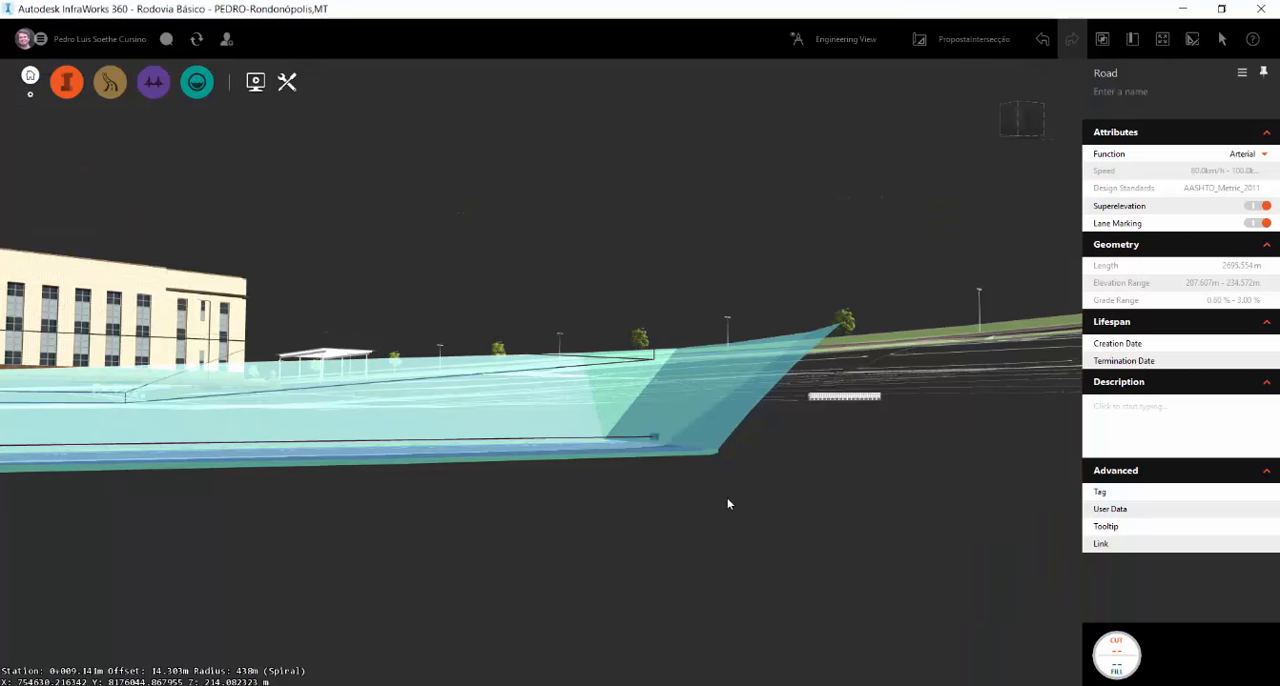
pyautogui.click(652, 436)
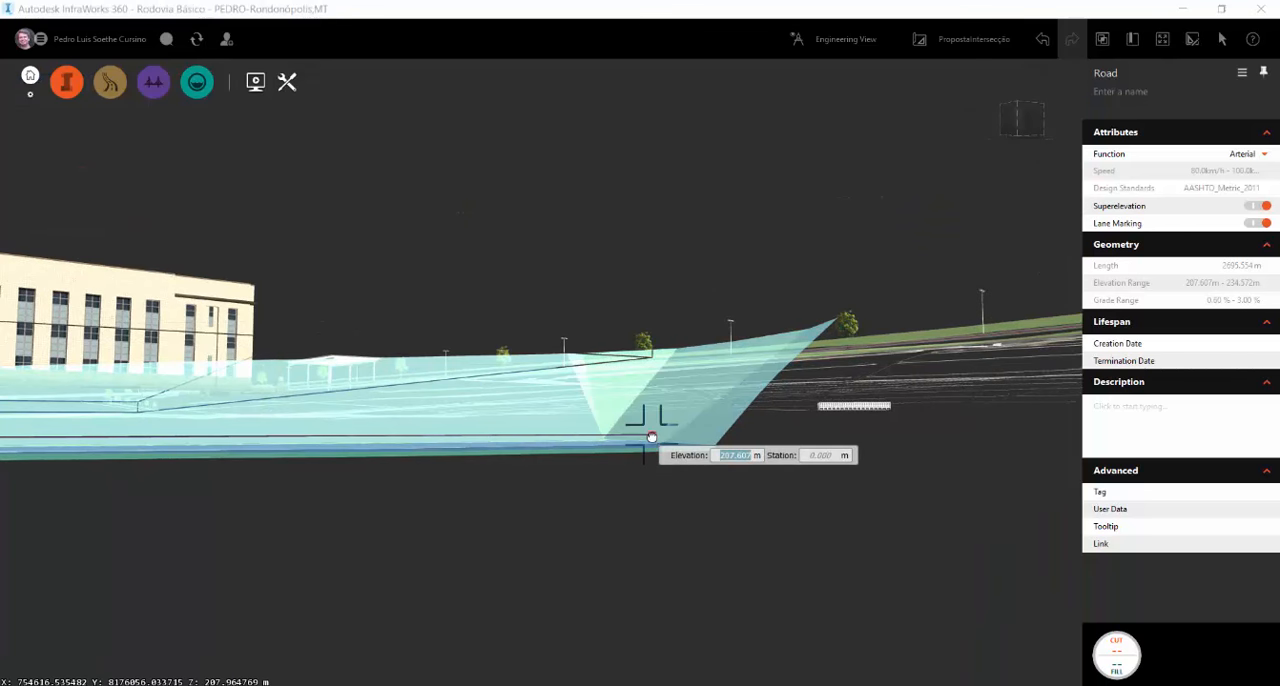
pyautogui.rightClick(576, 437)
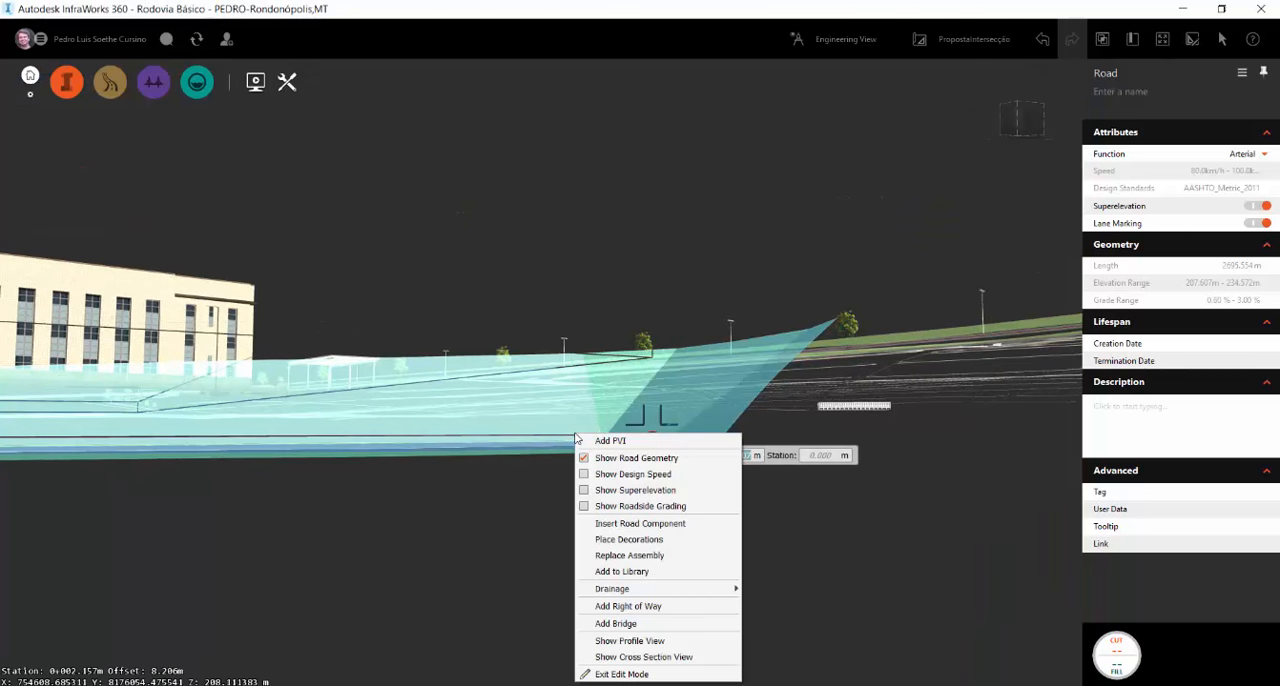
pyautogui.click(629, 640)
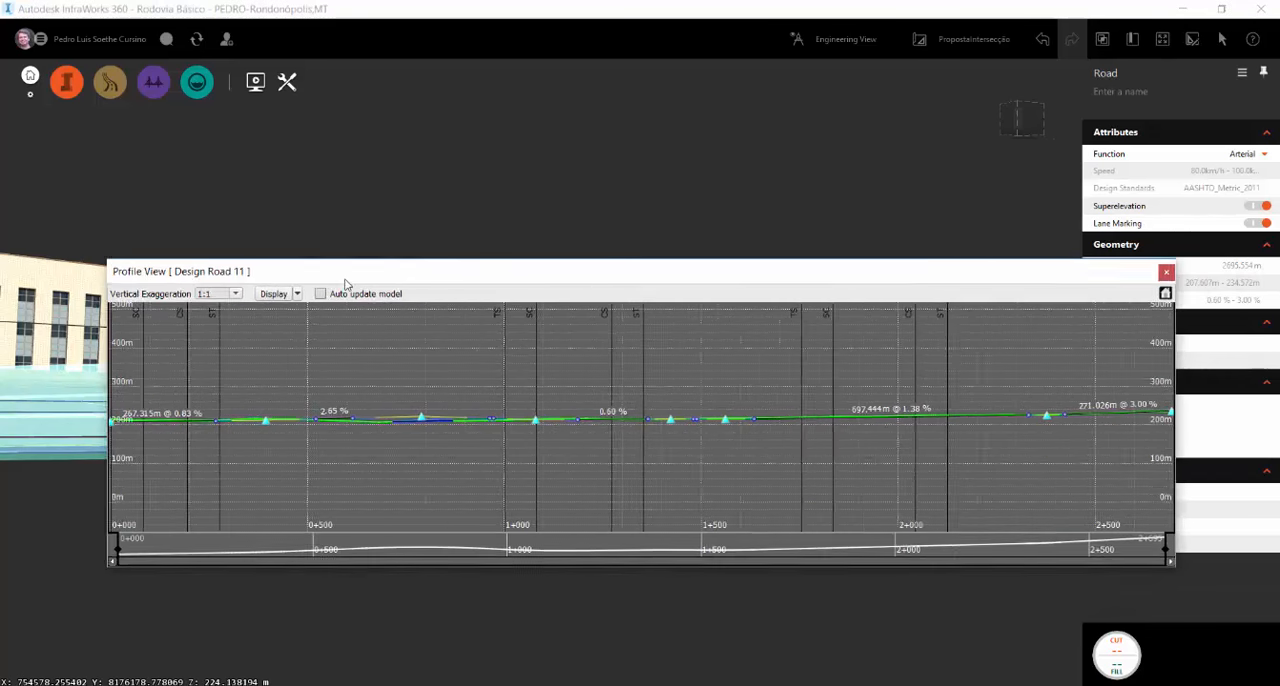
pyautogui.moveTo(345, 280); pyautogui.dragTo(329, 338)
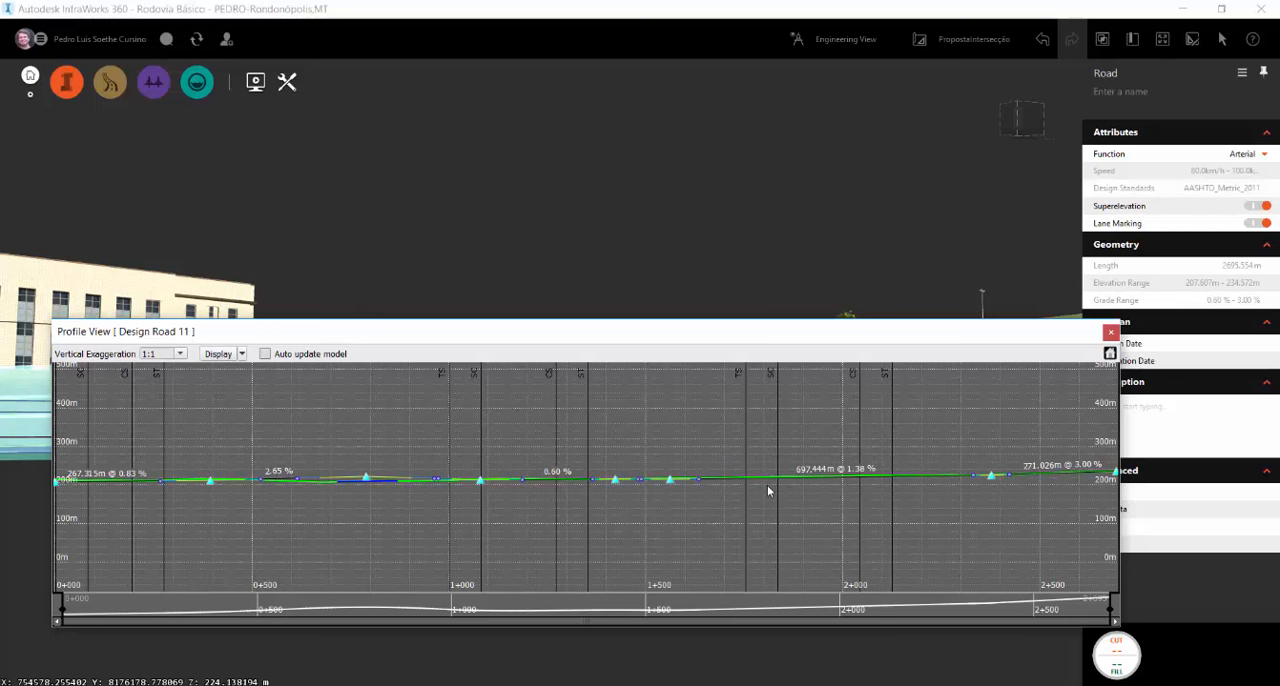
pyautogui.scroll(10, 1064, 481)
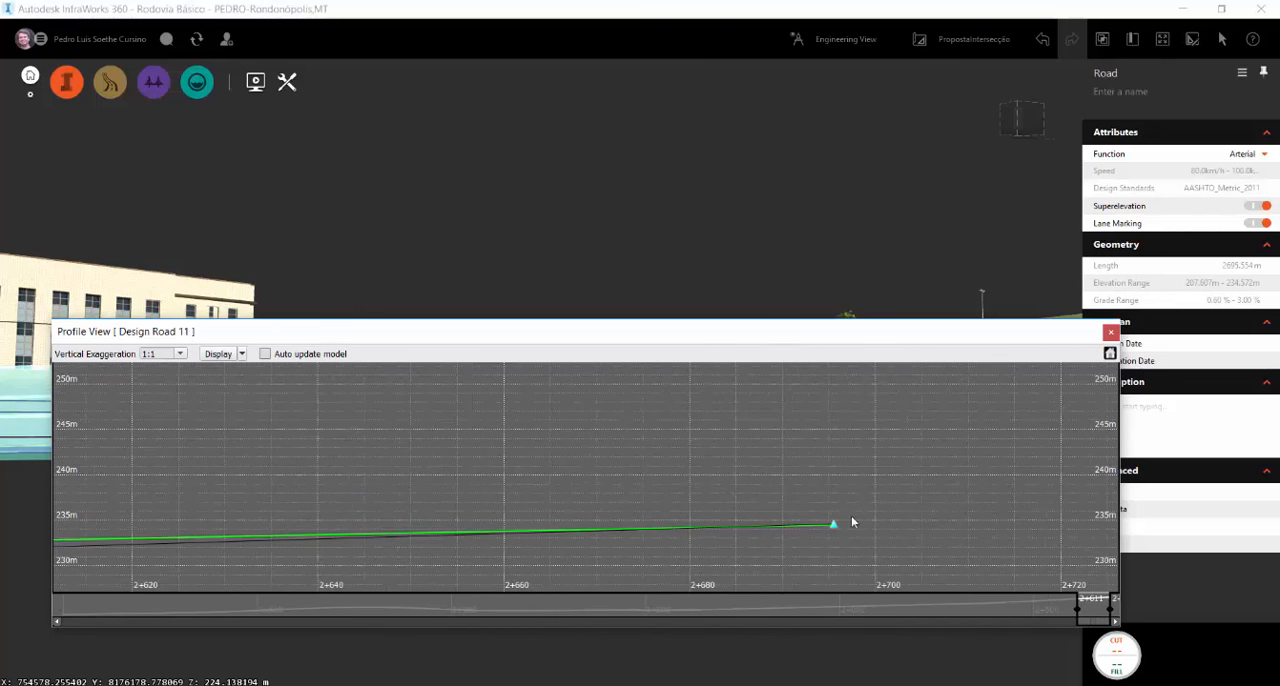
# Lower the arterial road's profile point at station 0+000 to about 207.06 m
pyautogui.scroll(-10, 915, 485)
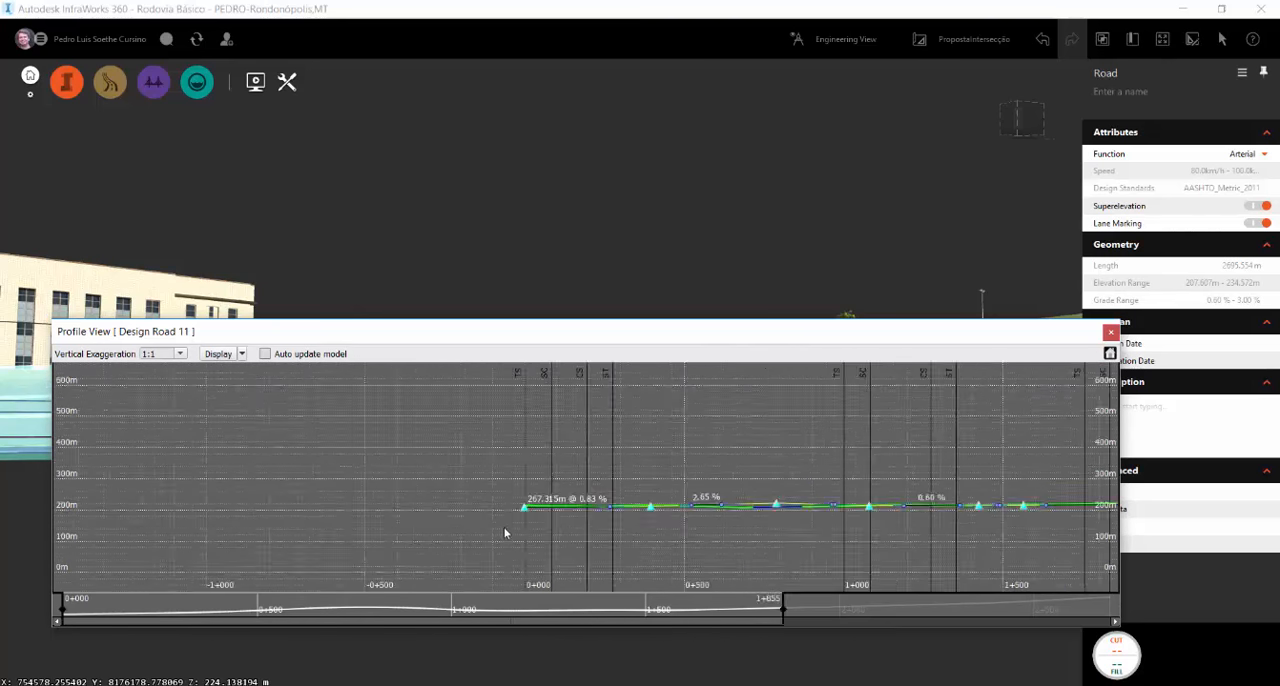
pyautogui.scroll(10, 510, 520)
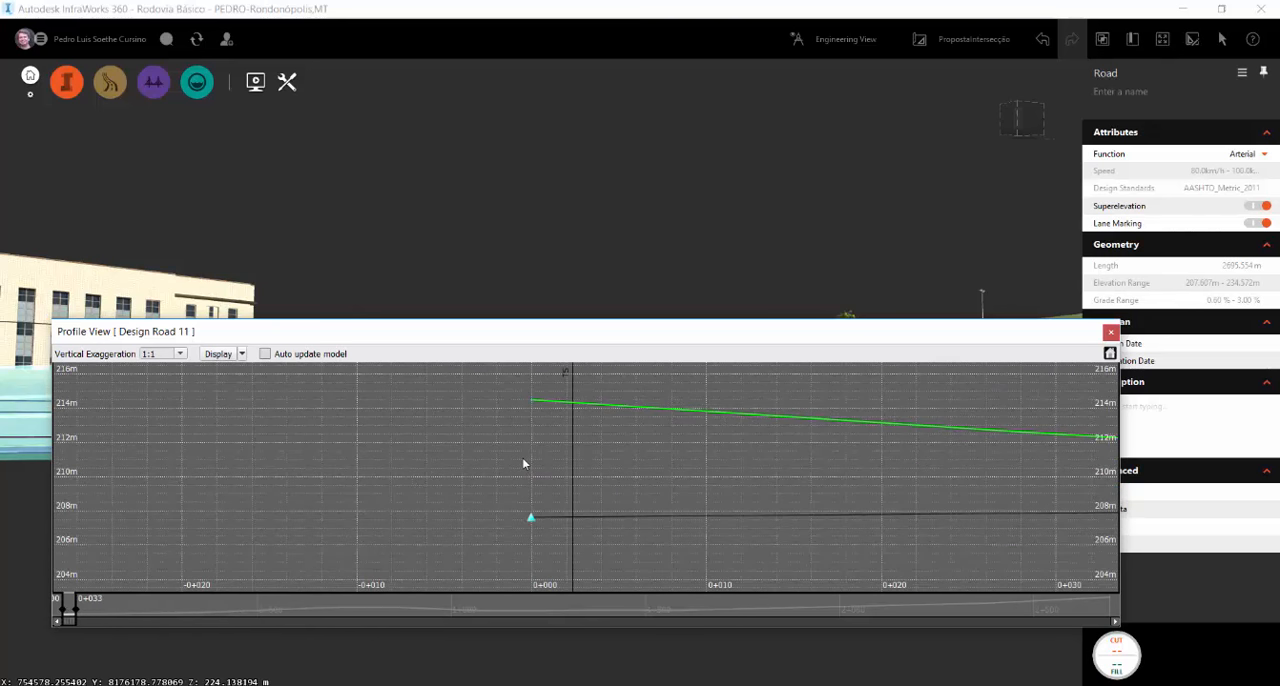
pyautogui.moveTo(530, 520)
pyautogui.moveTo(531, 522); pyautogui.dragTo(531, 527)
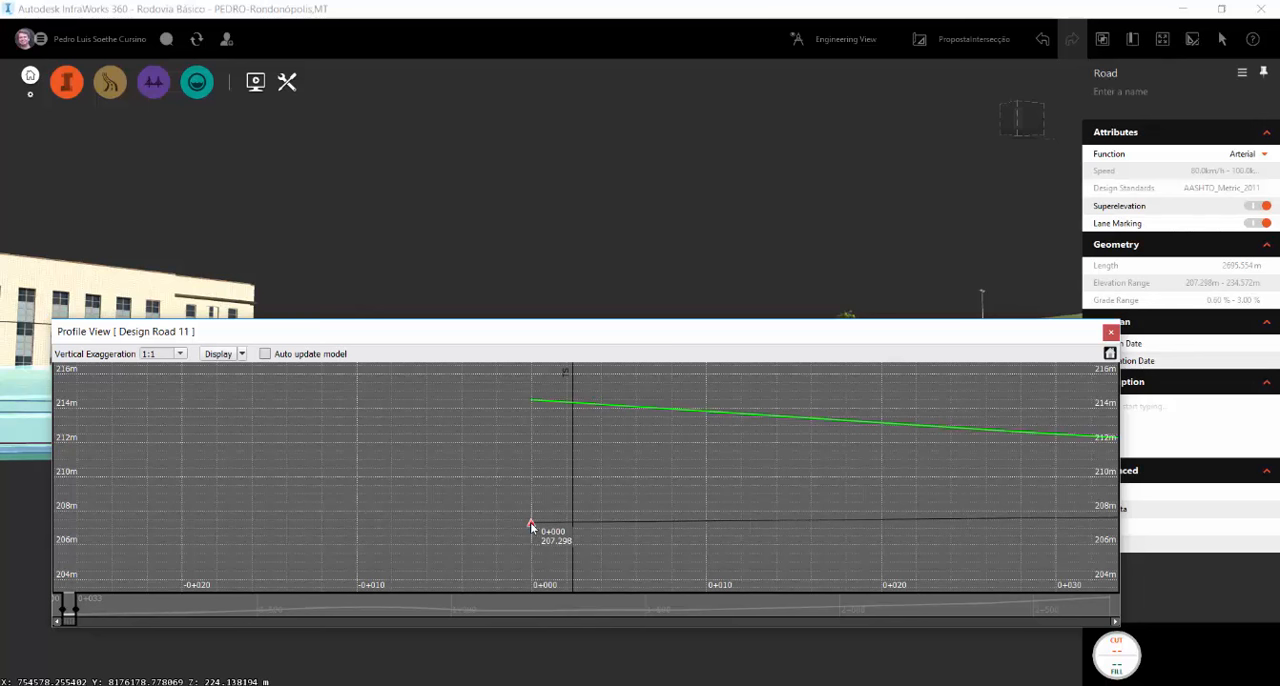
pyautogui.moveTo(531, 527); pyautogui.dragTo(531, 531)
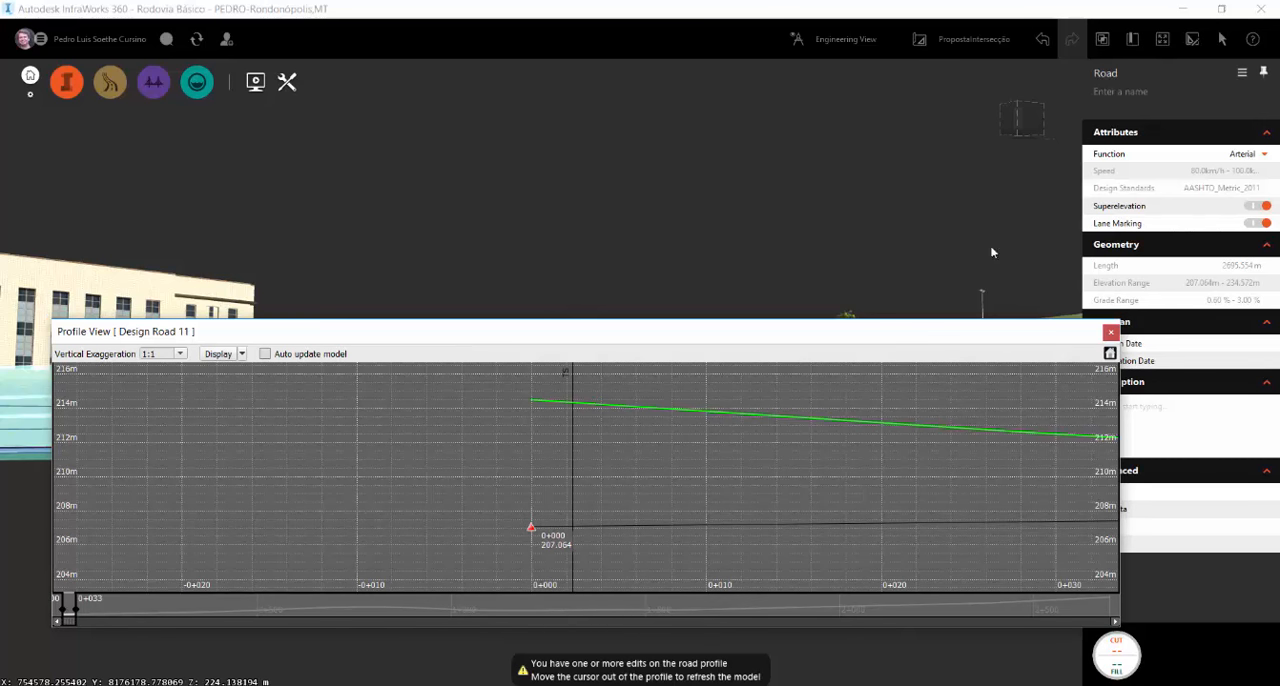
# Close the profile view and set the elevation of the arterial road's end point near the highway to 207 m
pyautogui.click(1115, 336)
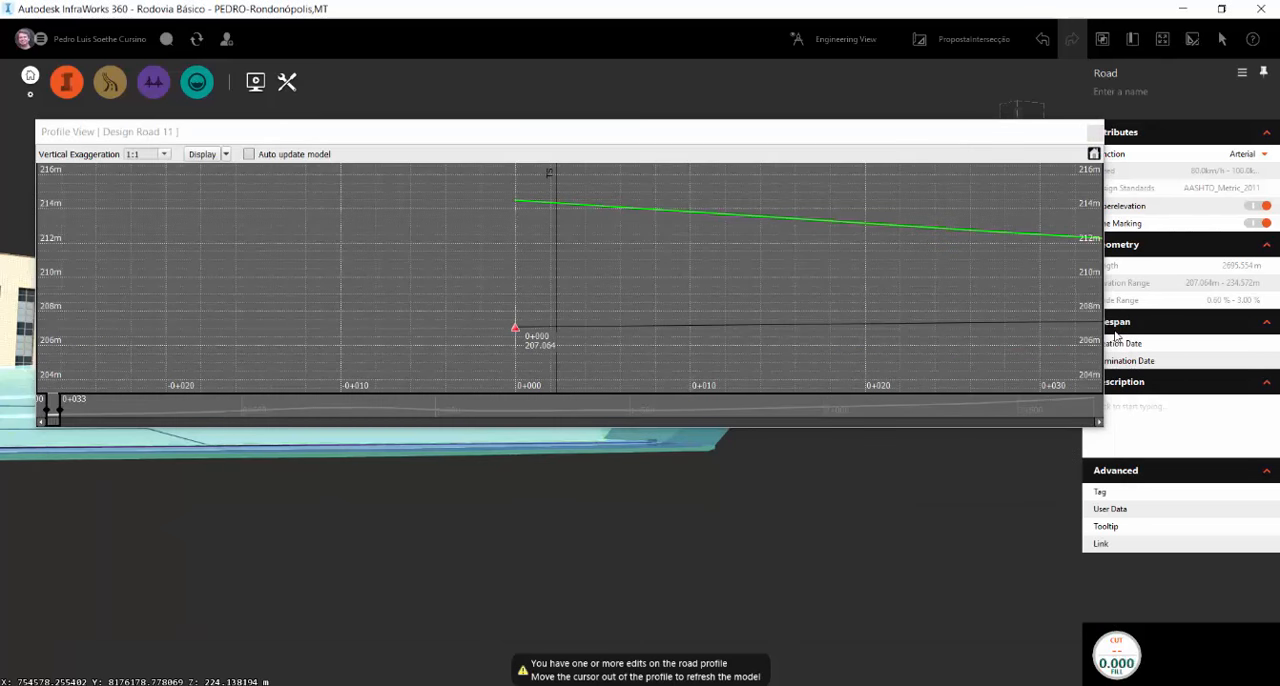
pyautogui.click(1096, 136)
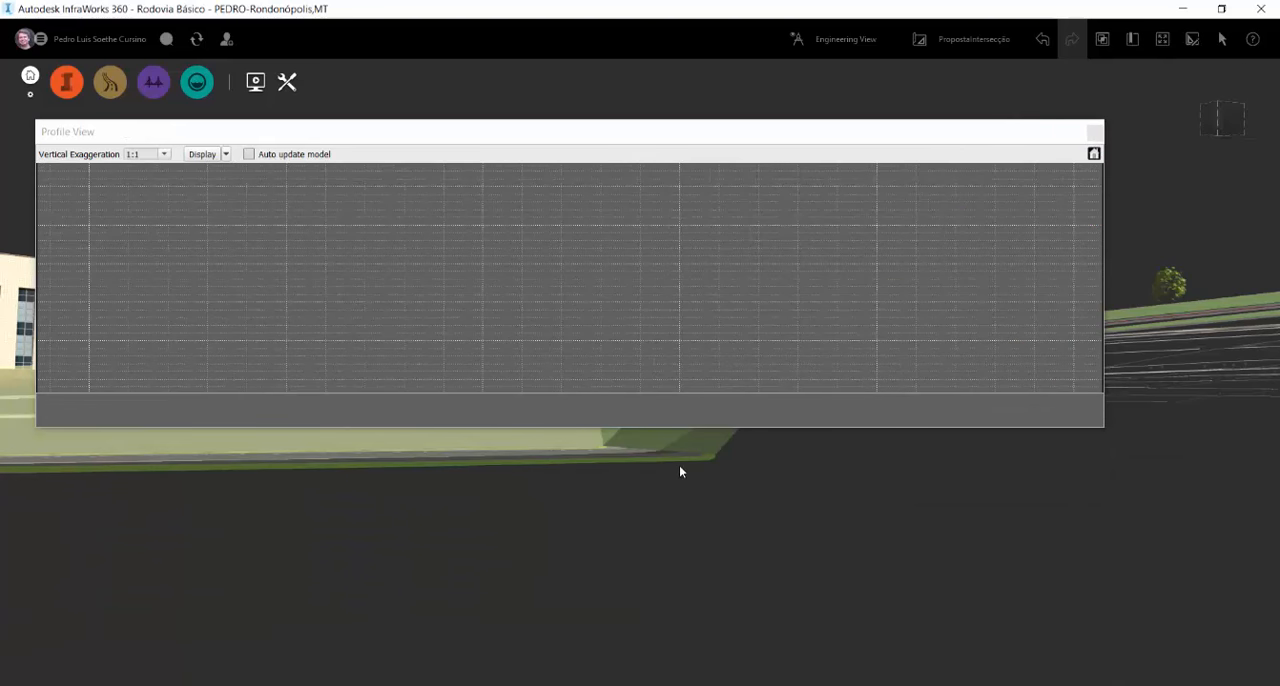
pyautogui.click(1094, 133)
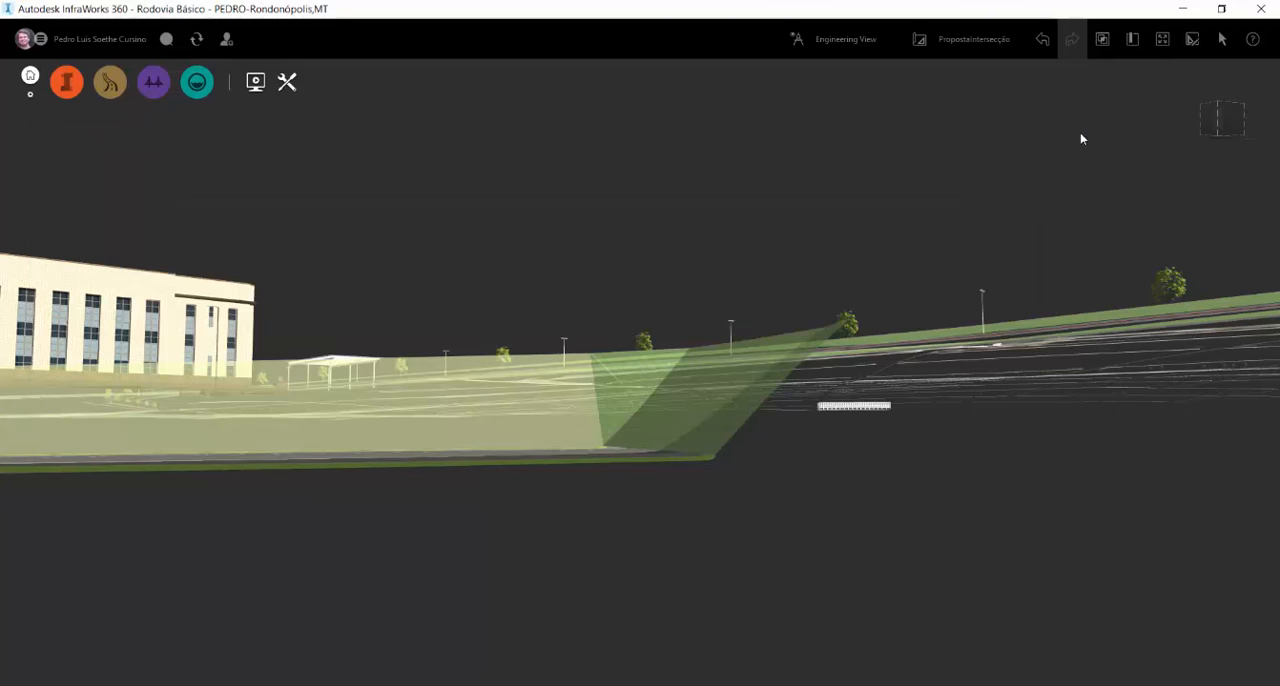
pyautogui.click(644, 441)
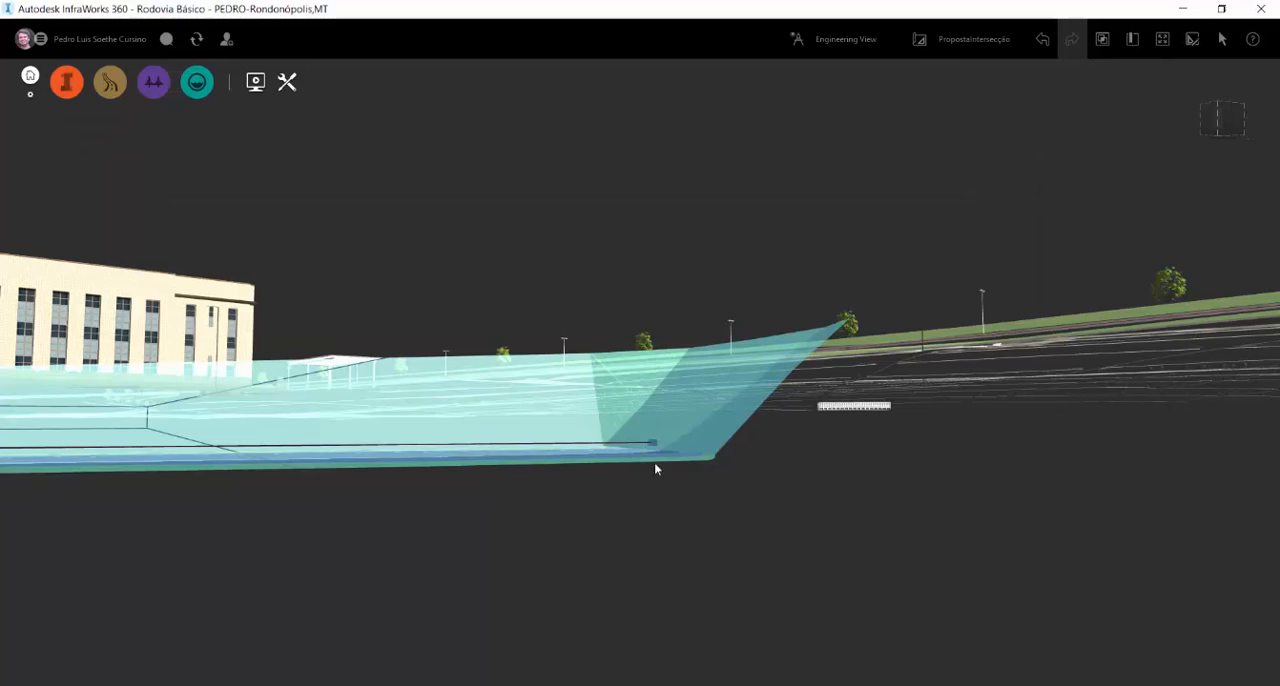
pyautogui.click(653, 444)
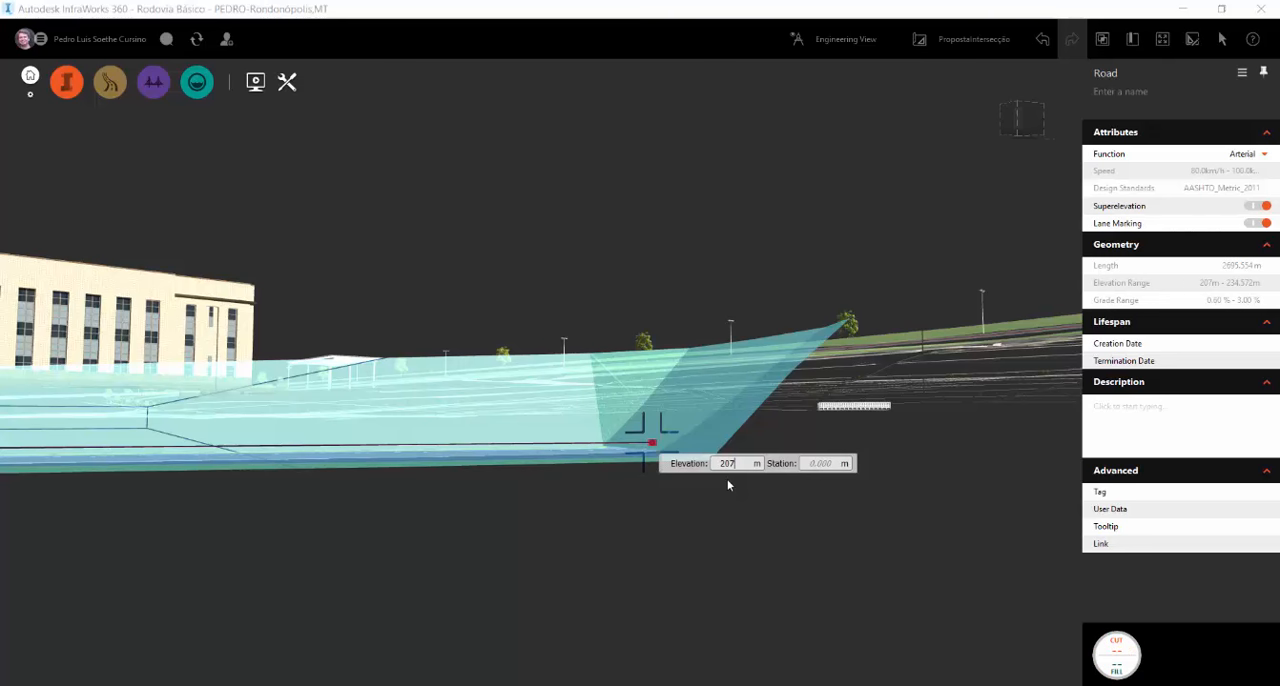
pyautogui.press('Return')
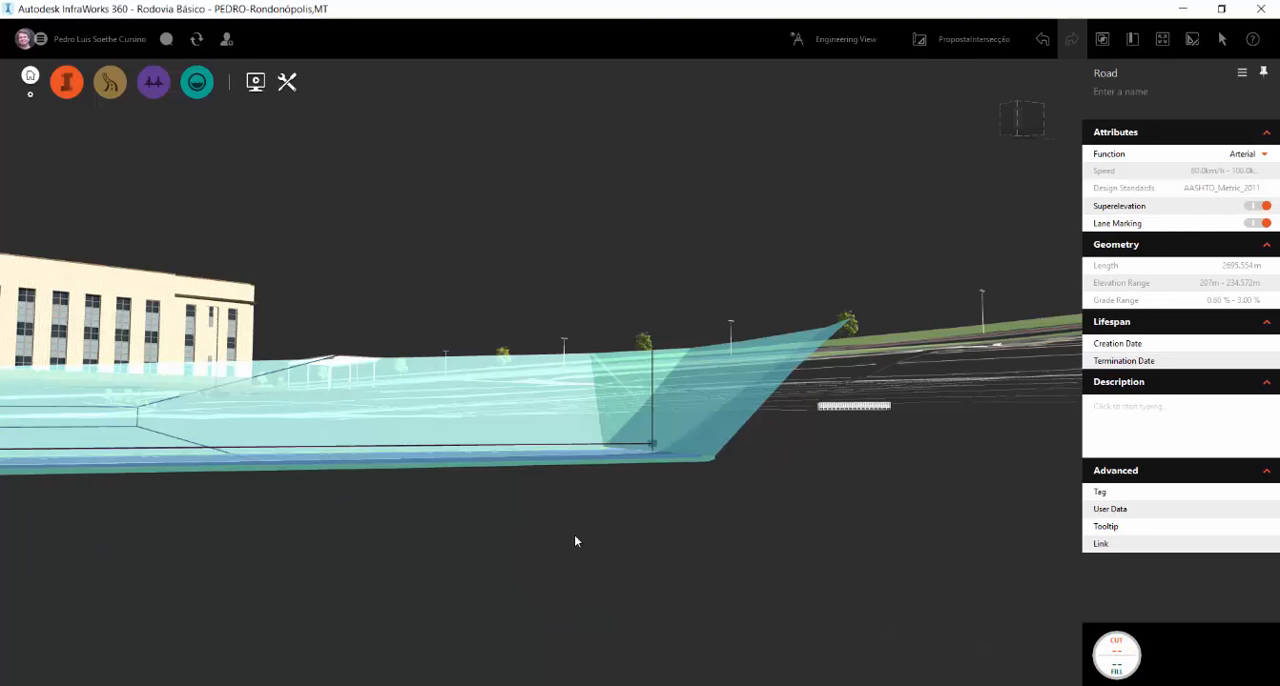
# Deselect the road and look through the available component road assemblies
pyautogui.moveTo(580, 538); pyautogui.dragTo(722, 407)
pyautogui.moveTo(722, 402); pyautogui.dragTo(524, 488, button='middle')
pyautogui.press('Escape')
pyautogui.moveTo(524, 488); pyautogui.dragTo(626, 419)
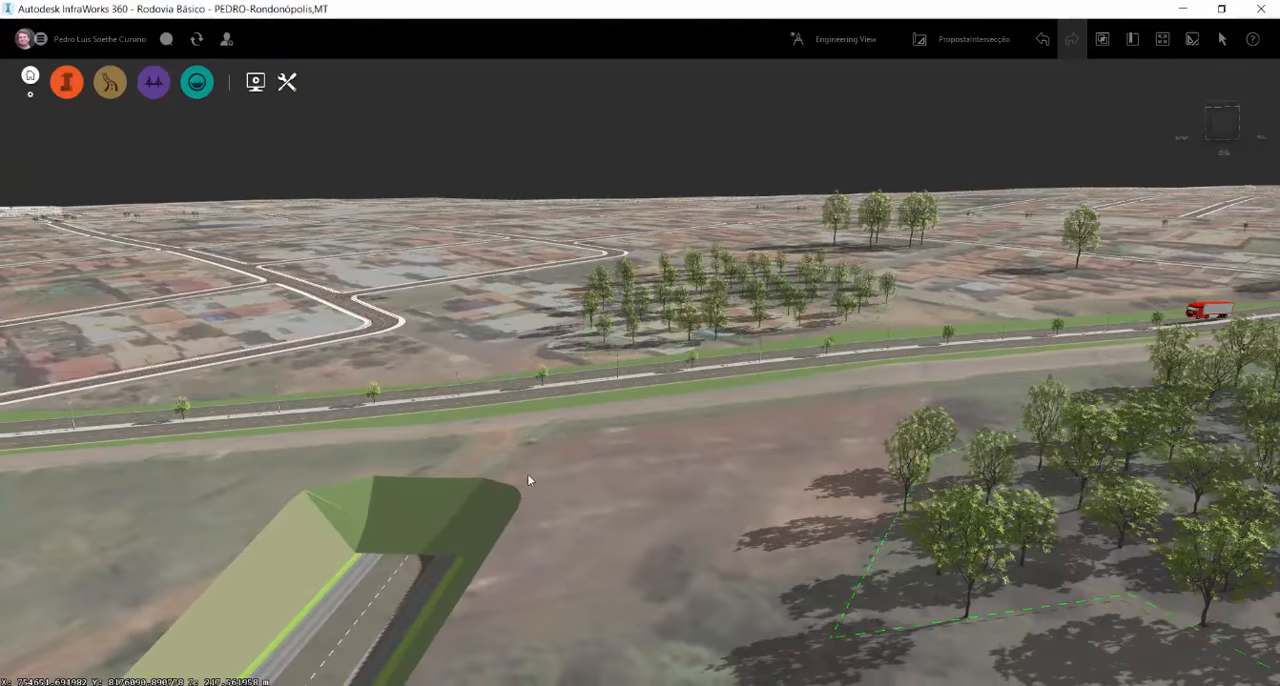
pyautogui.moveTo(527, 473); pyautogui.dragTo(345, 515)
pyautogui.moveTo(377, 443); pyautogui.dragTo(380, 487, button='middle')
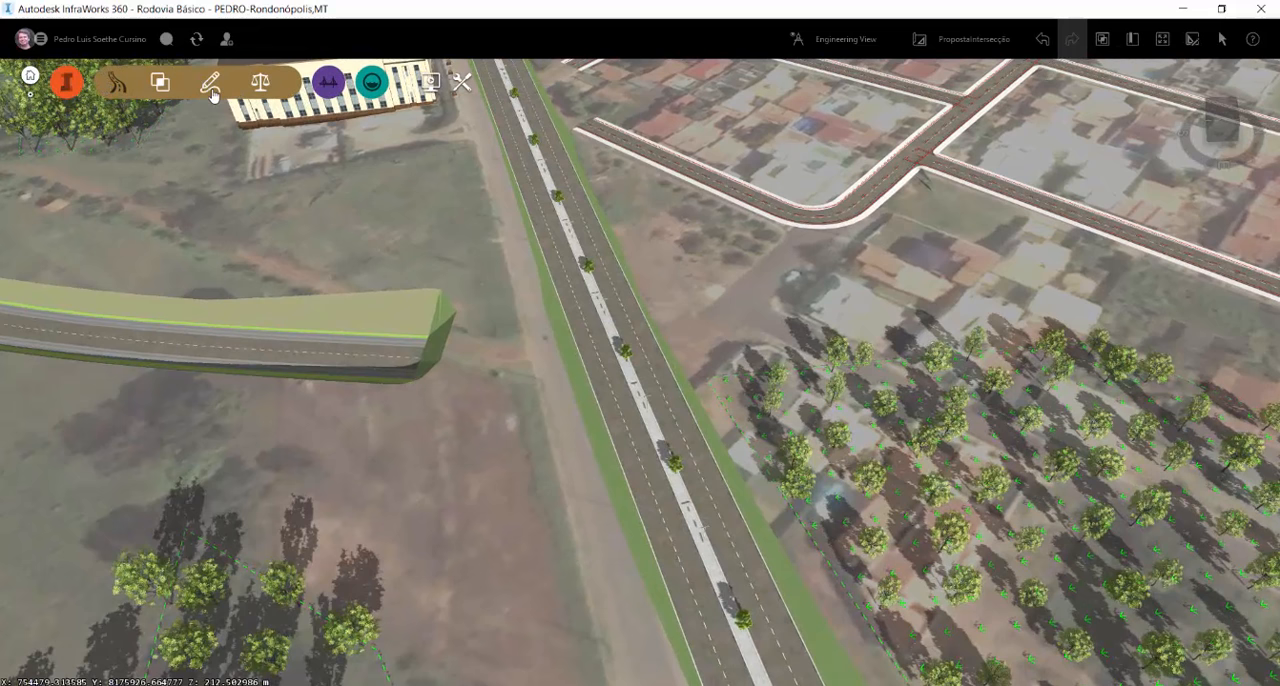
pyautogui.click(117, 82)
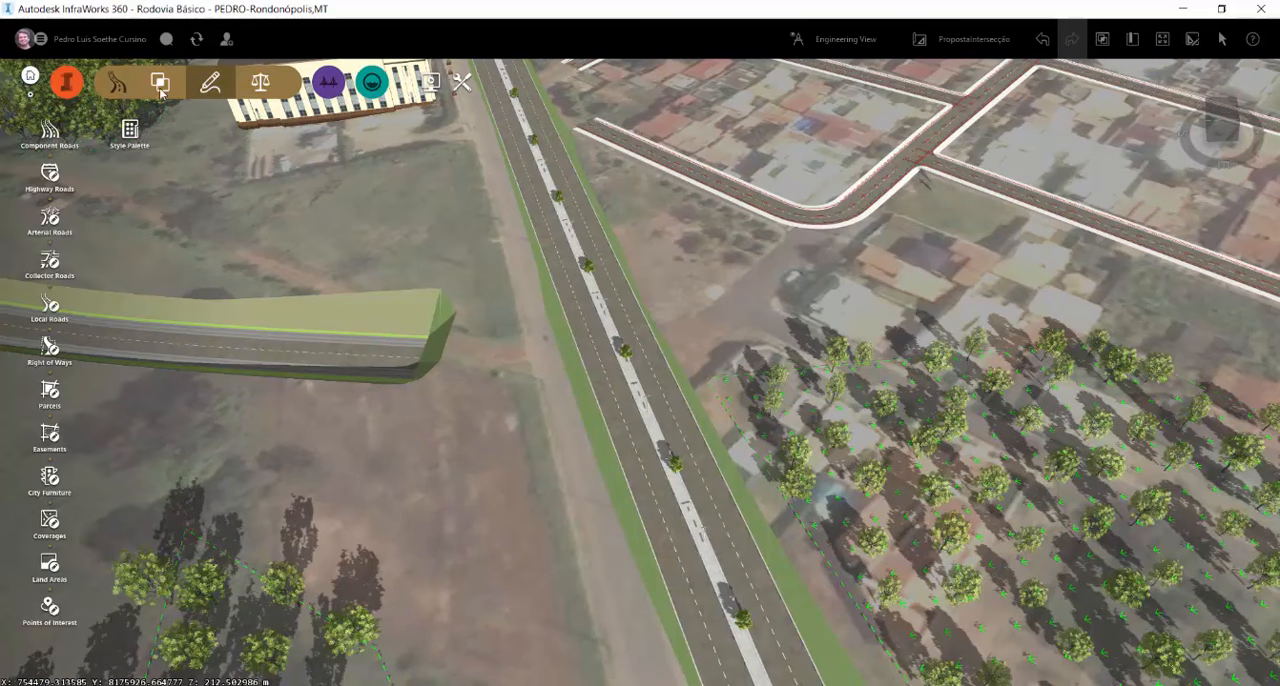
pyautogui.click(52, 134)
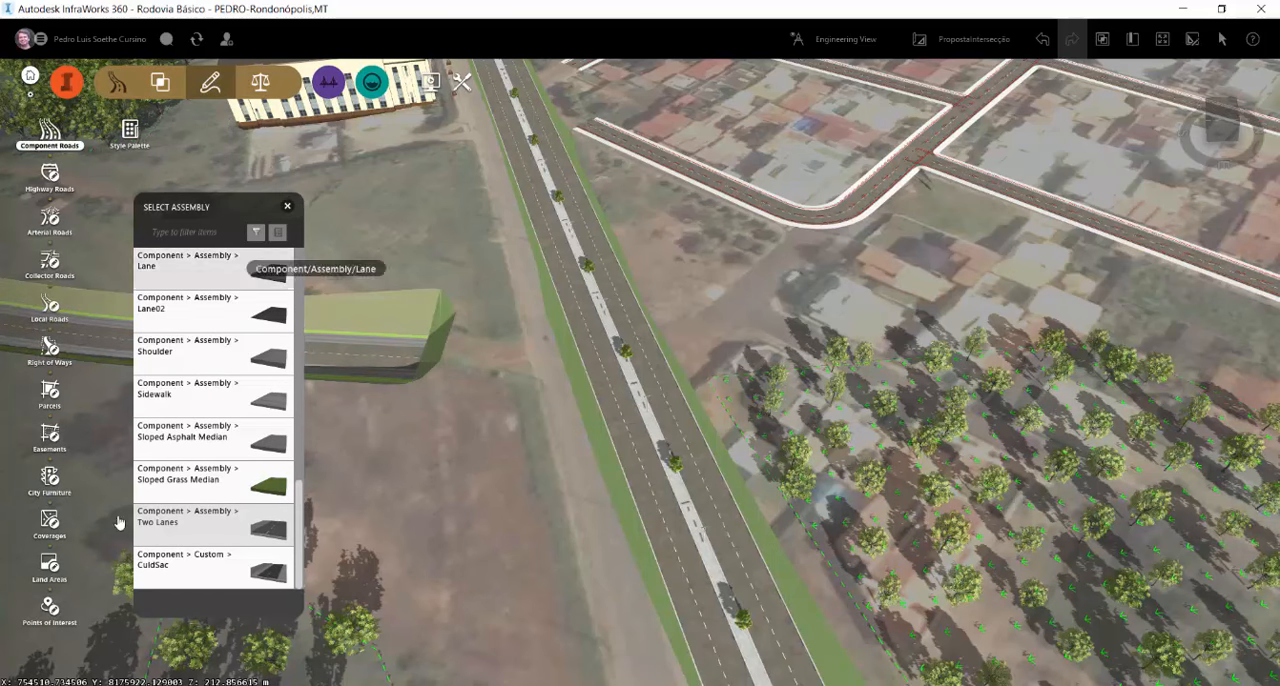
pyautogui.scroll(3, 118, 522)
pyautogui.scroll(1, 280, 486)
pyautogui.moveTo(293, 492); pyautogui.dragTo(297, 532)
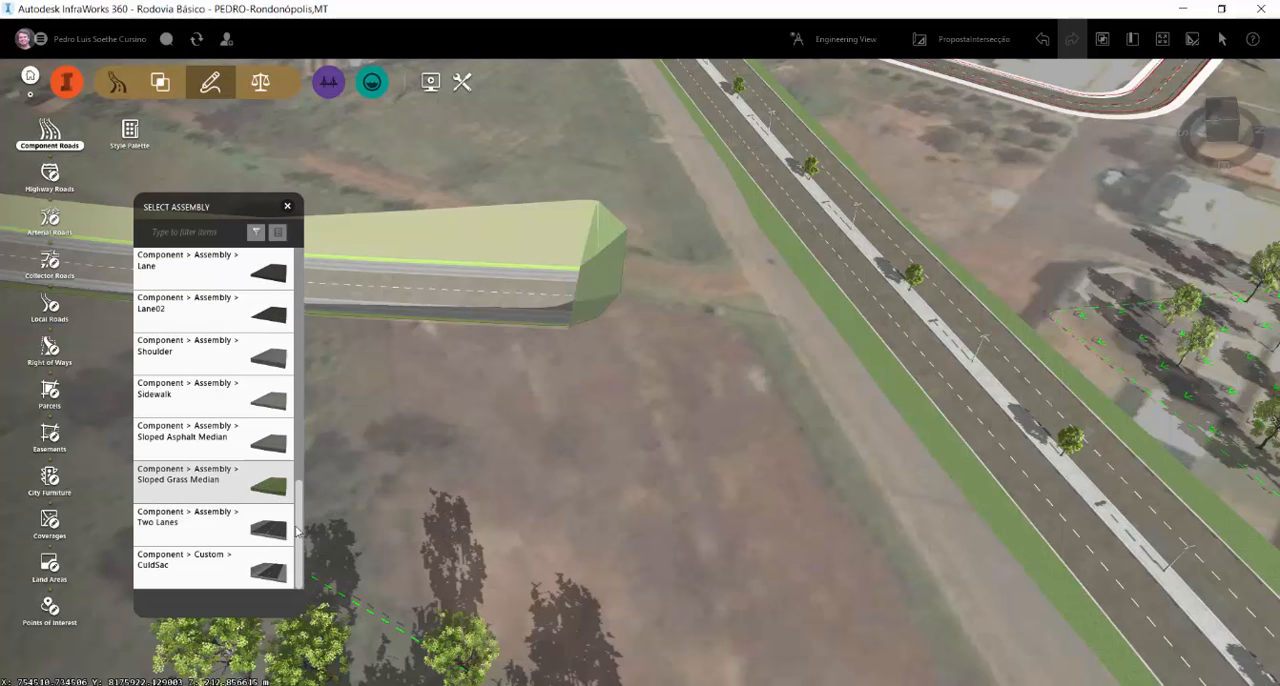
pyautogui.click(287, 207)
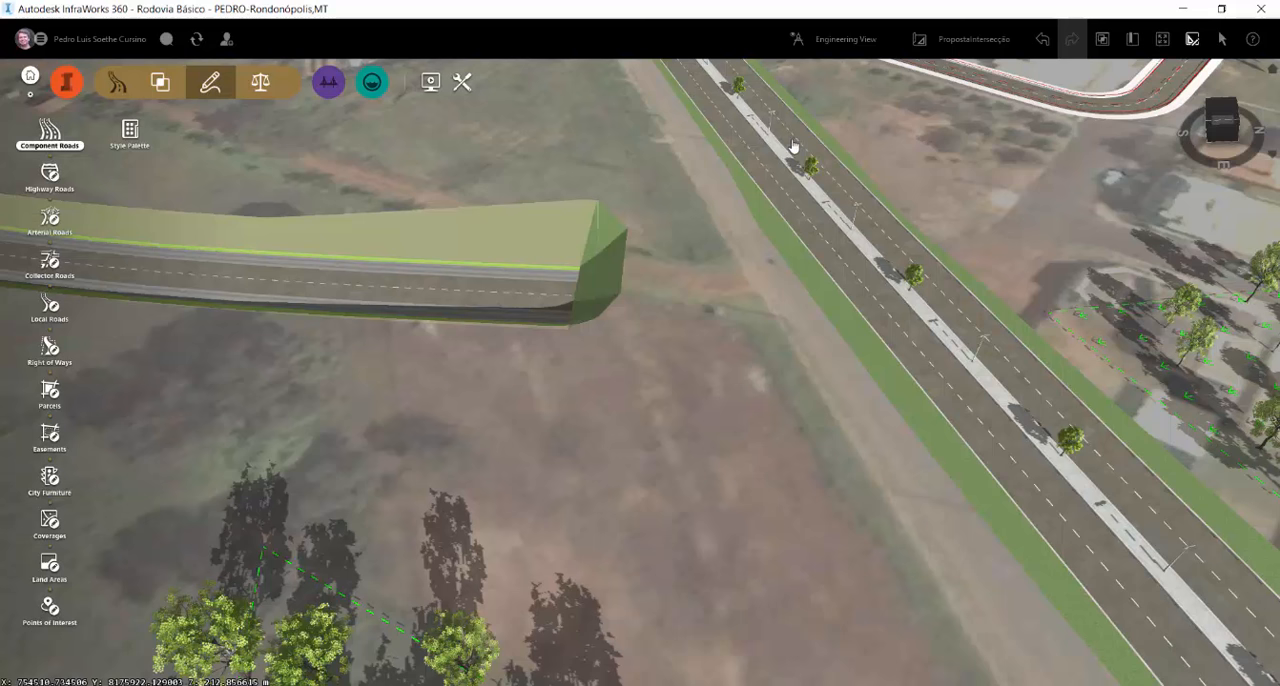
# Save a cross section taken near the arterial road's end to the library as Intersecção01
pyautogui.rightClick(271, 297)
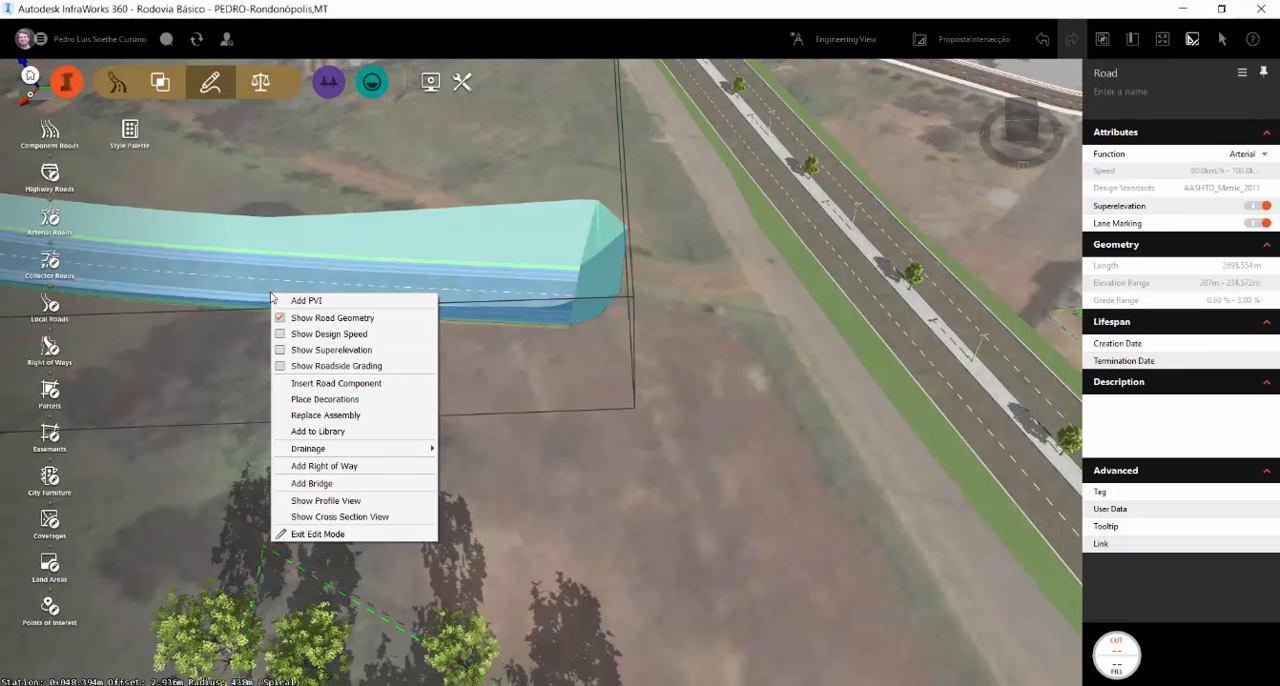
pyautogui.click(314, 432)
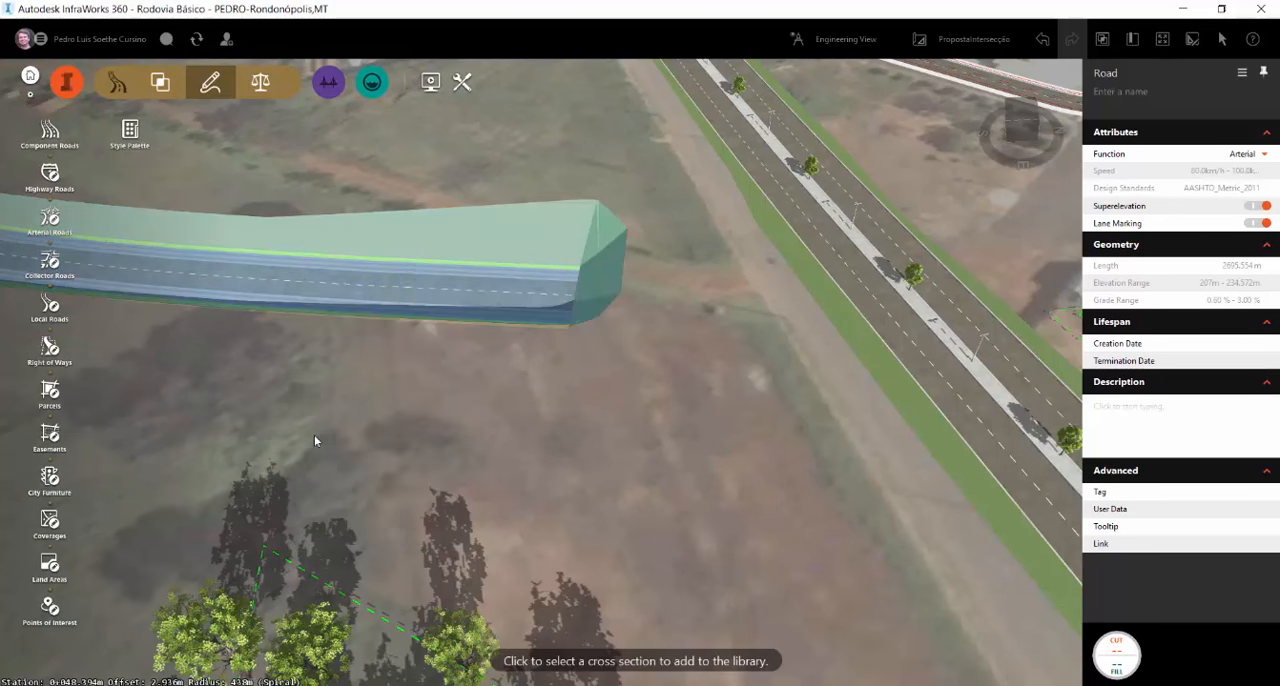
pyautogui.click(372, 311)
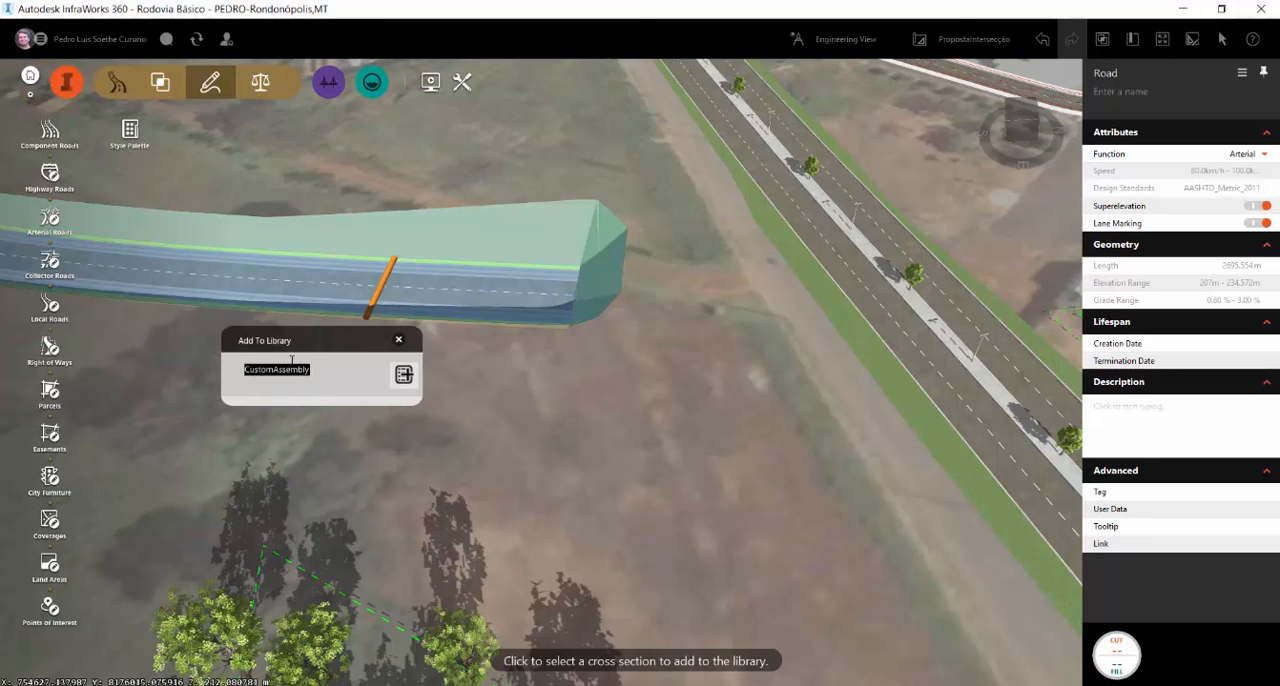
pyautogui.write('Intersecção01')
pyautogui.click(404, 375)
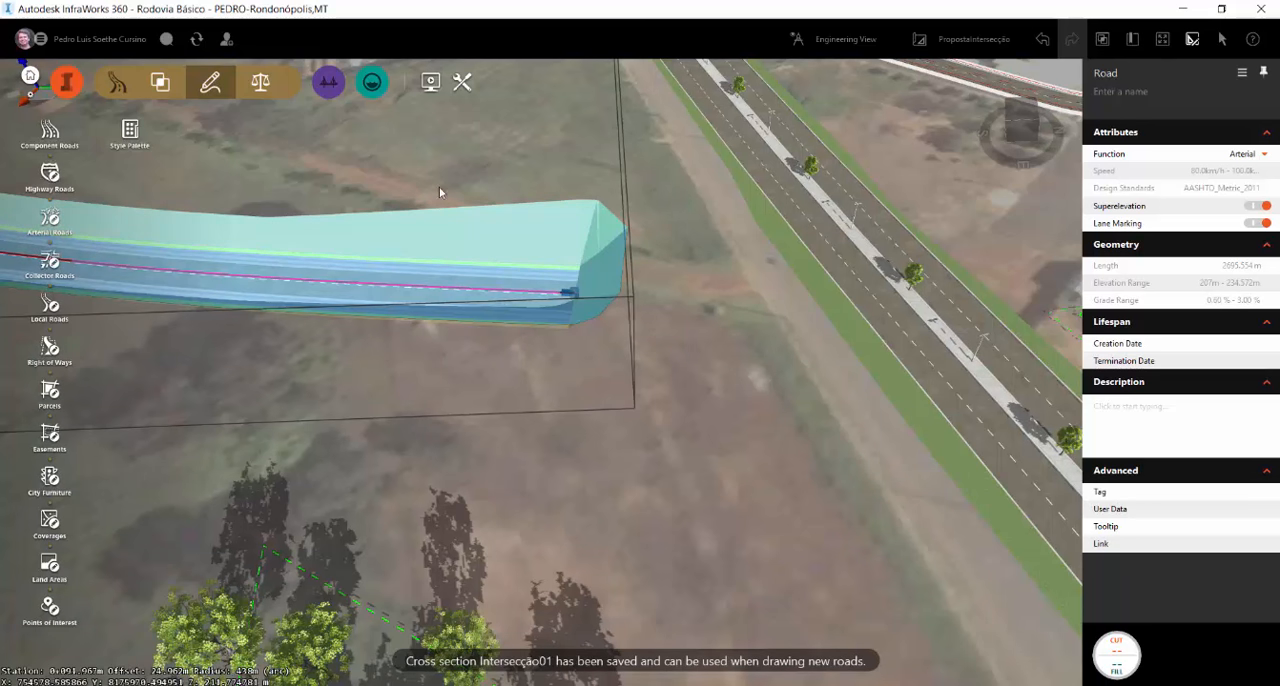
pyautogui.click(49, 133)
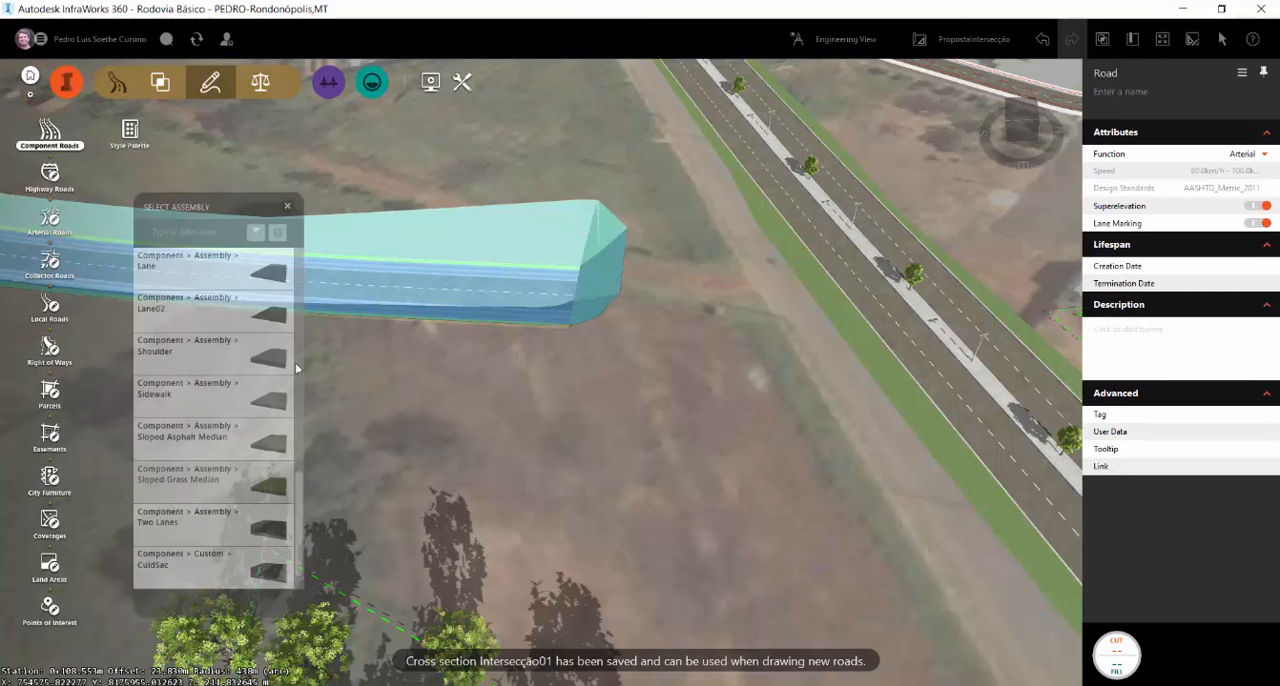
pyautogui.scroll(-1, 200, 470)
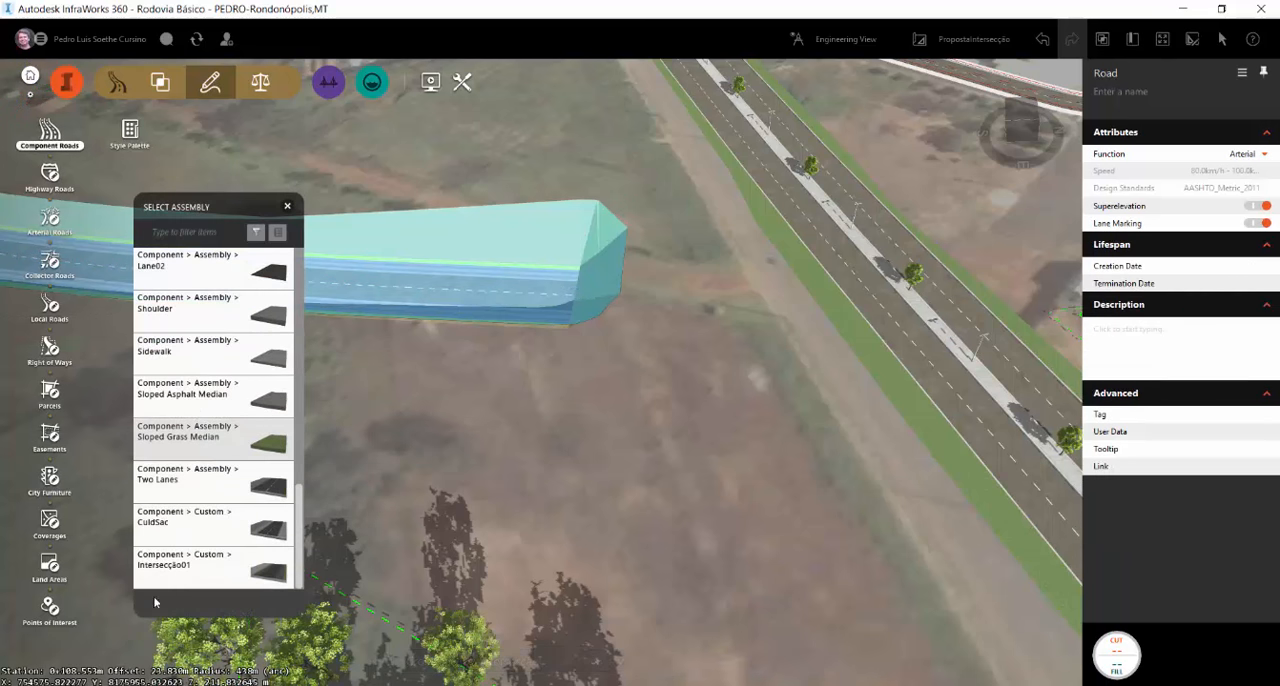
pyautogui.click(186, 565)
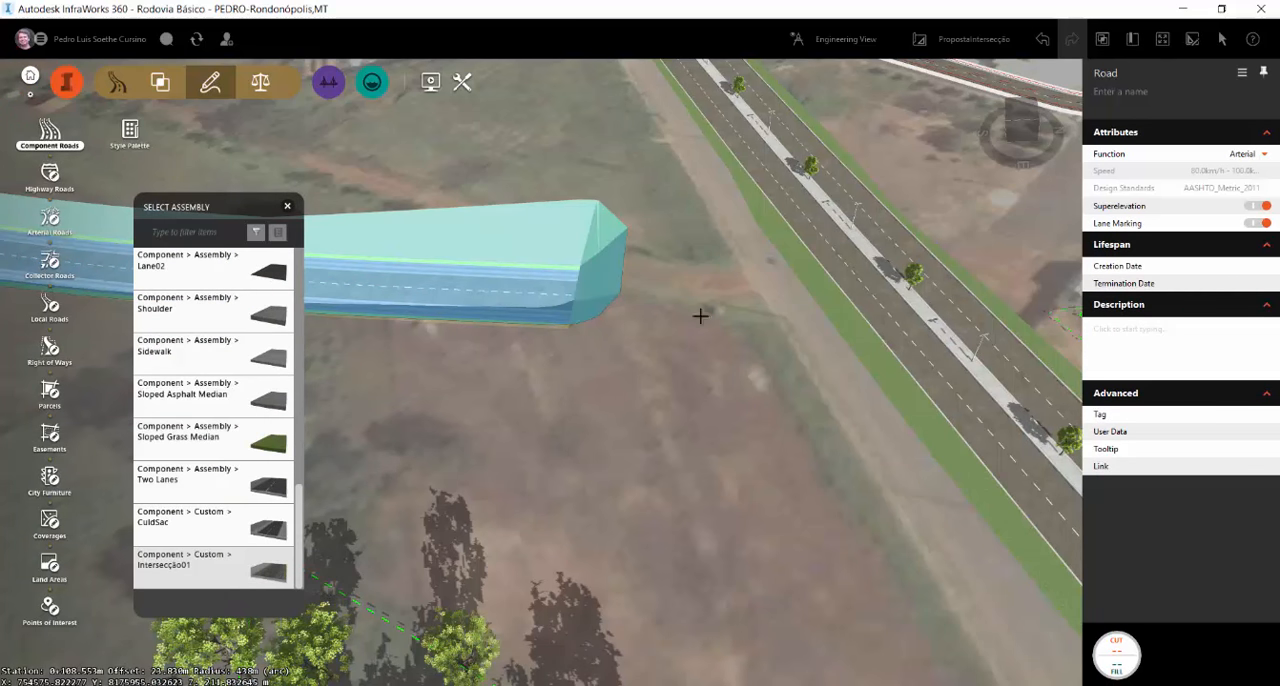
pyautogui.click(577, 296)
pyautogui.scroll(-3, 500, 403)
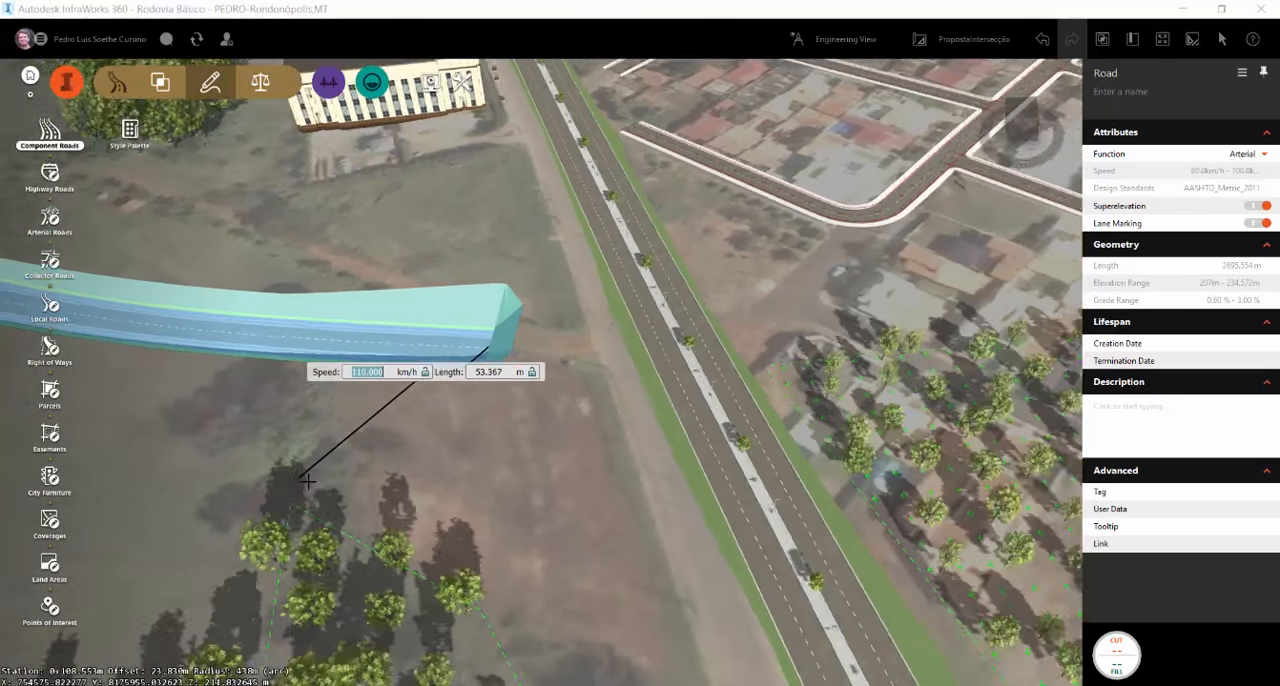
pyautogui.scroll(-4, 307, 481)
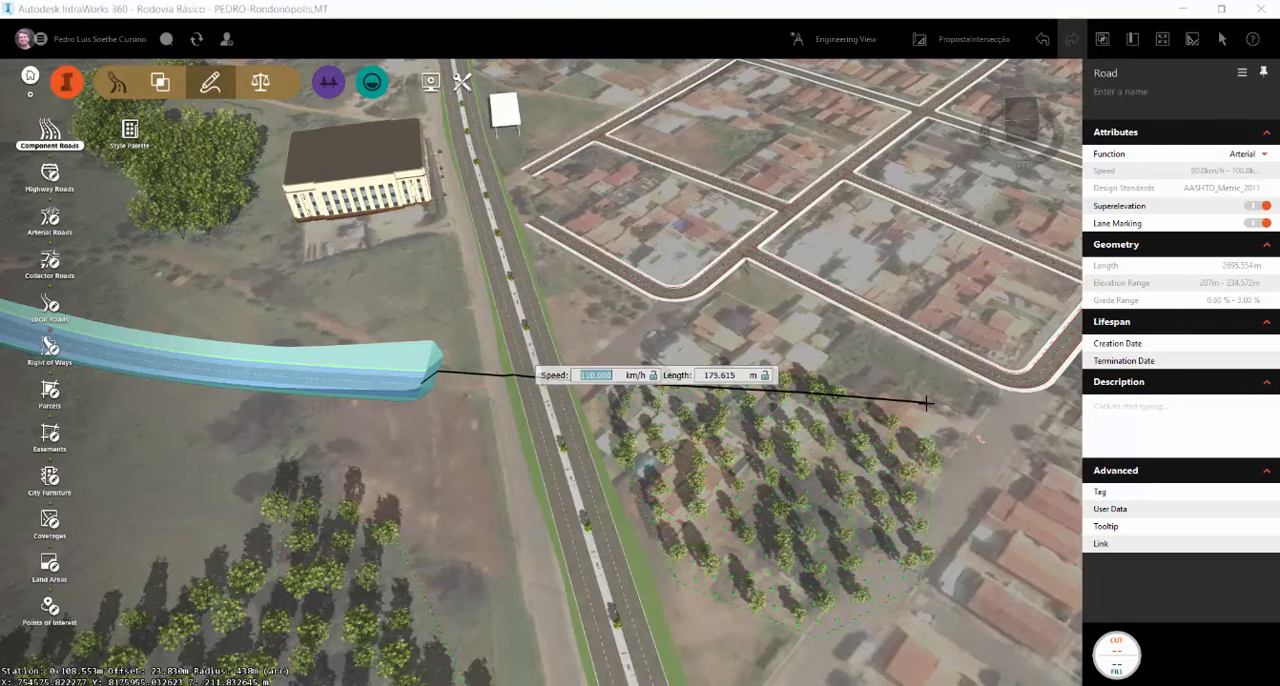
pyautogui.write('40')
pyautogui.press('Return')
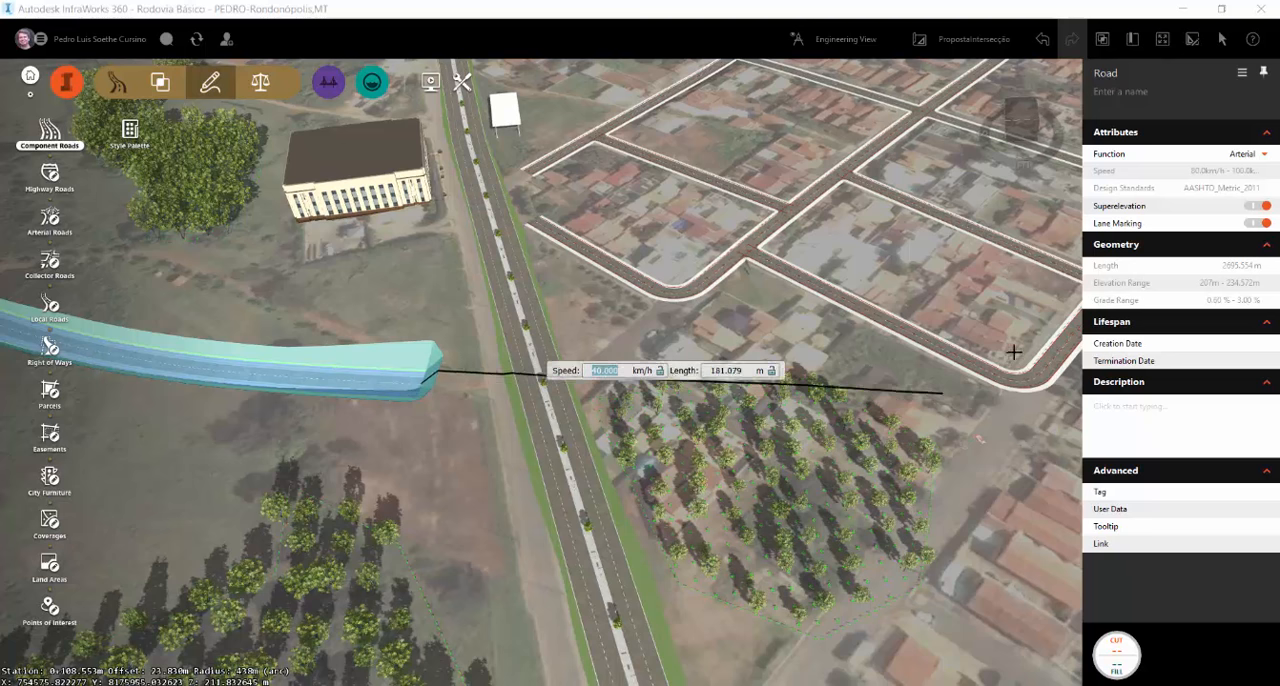
pyautogui.click(868, 367)
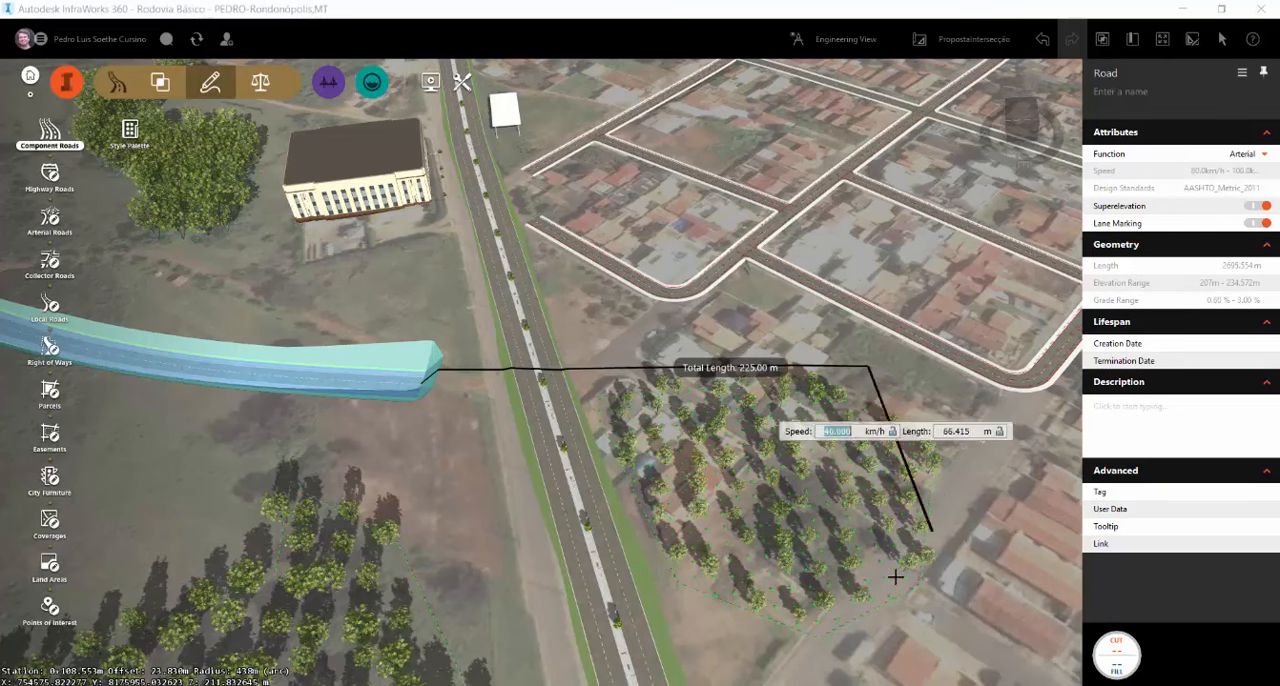
pyautogui.click(921, 531)
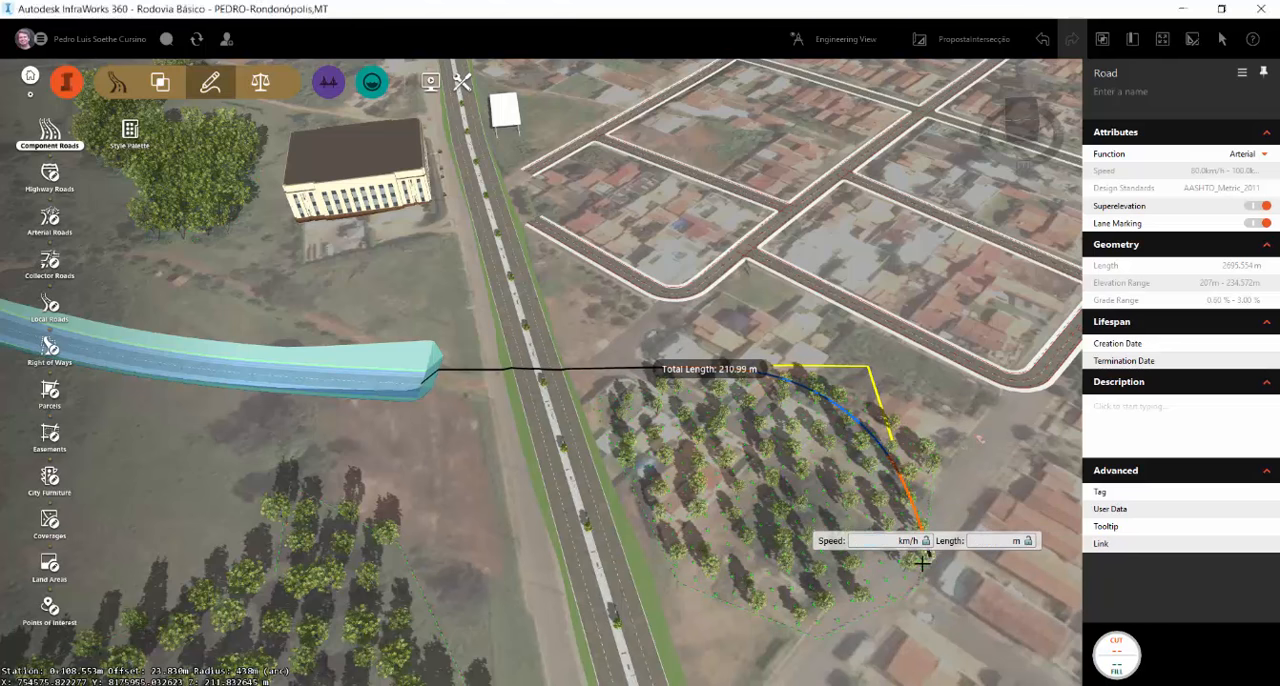
pyautogui.click(924, 556)
pyautogui.scroll(-5, 750, 434)
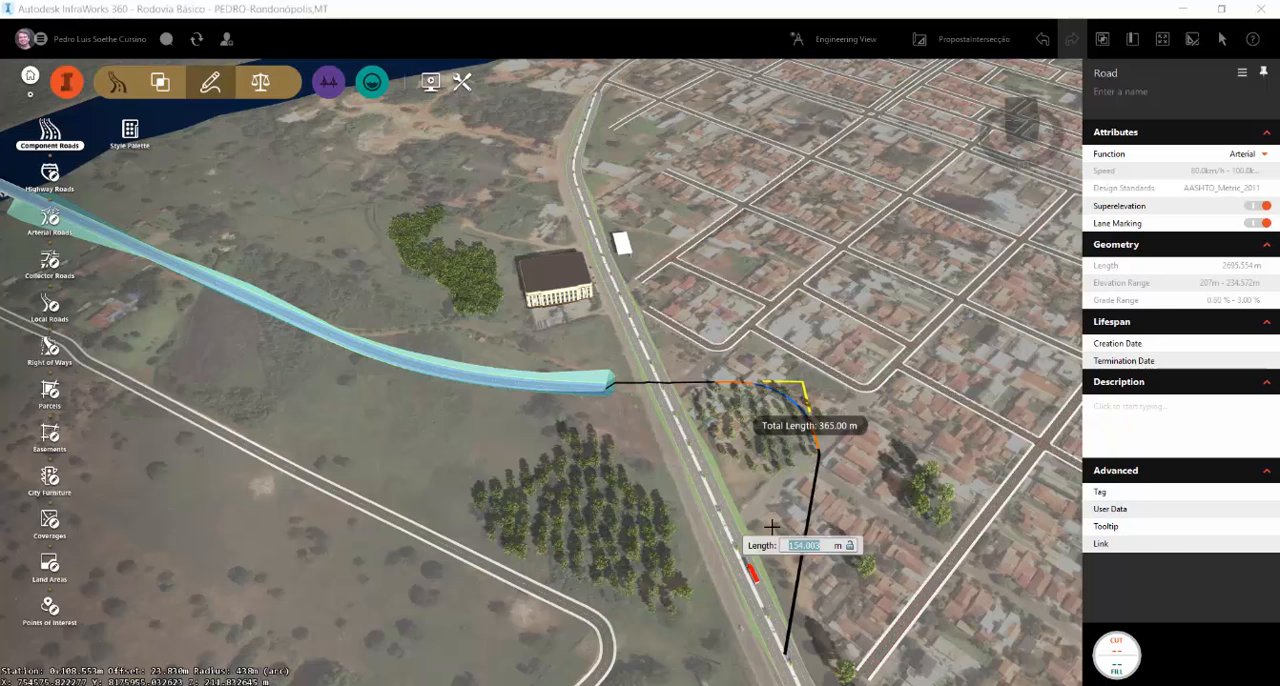
pyautogui.click(770, 597)
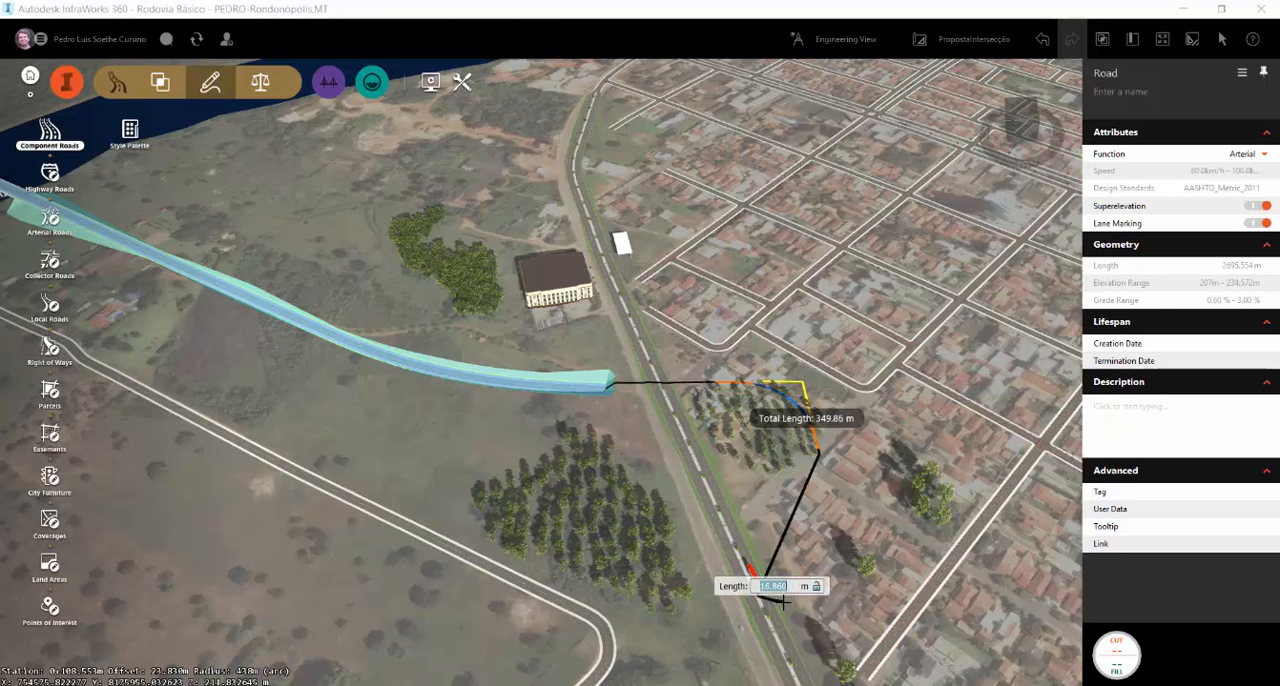
pyautogui.press('Escape')
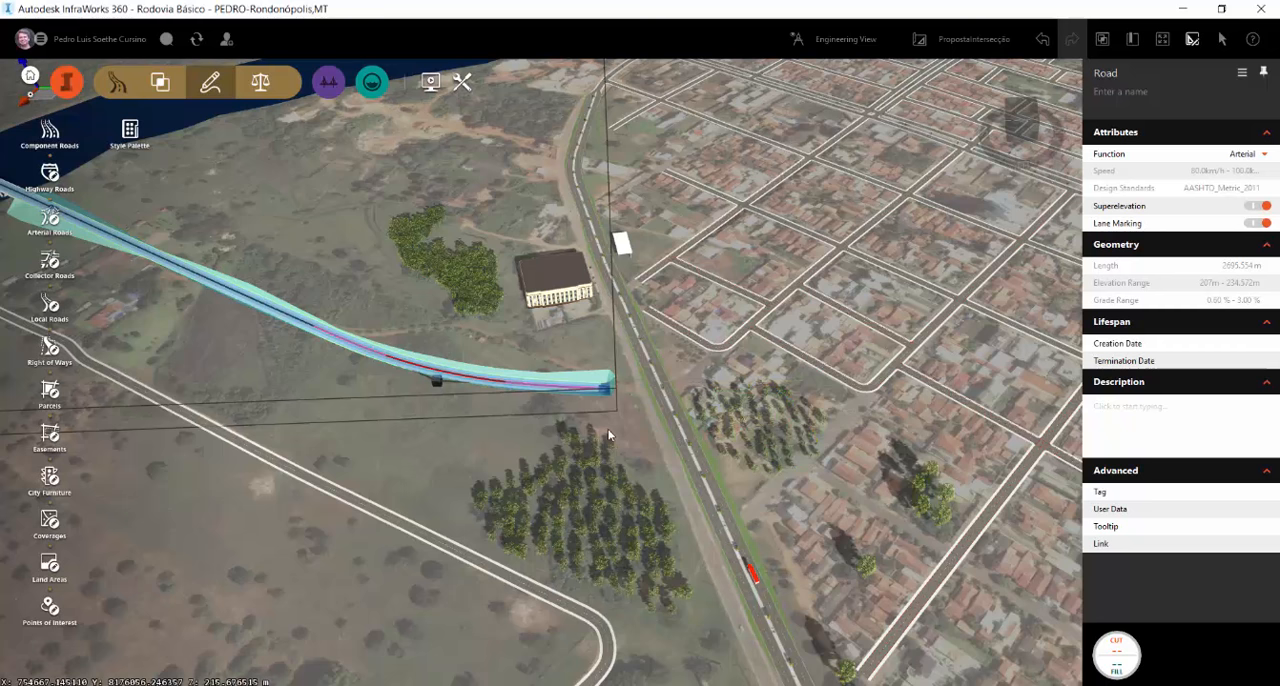
# Draw a component road about 361 m long with the Intersecção01 assembly at 30 km/h, from the arterial road's end, curving back to the highway
pyautogui.click(49, 130)
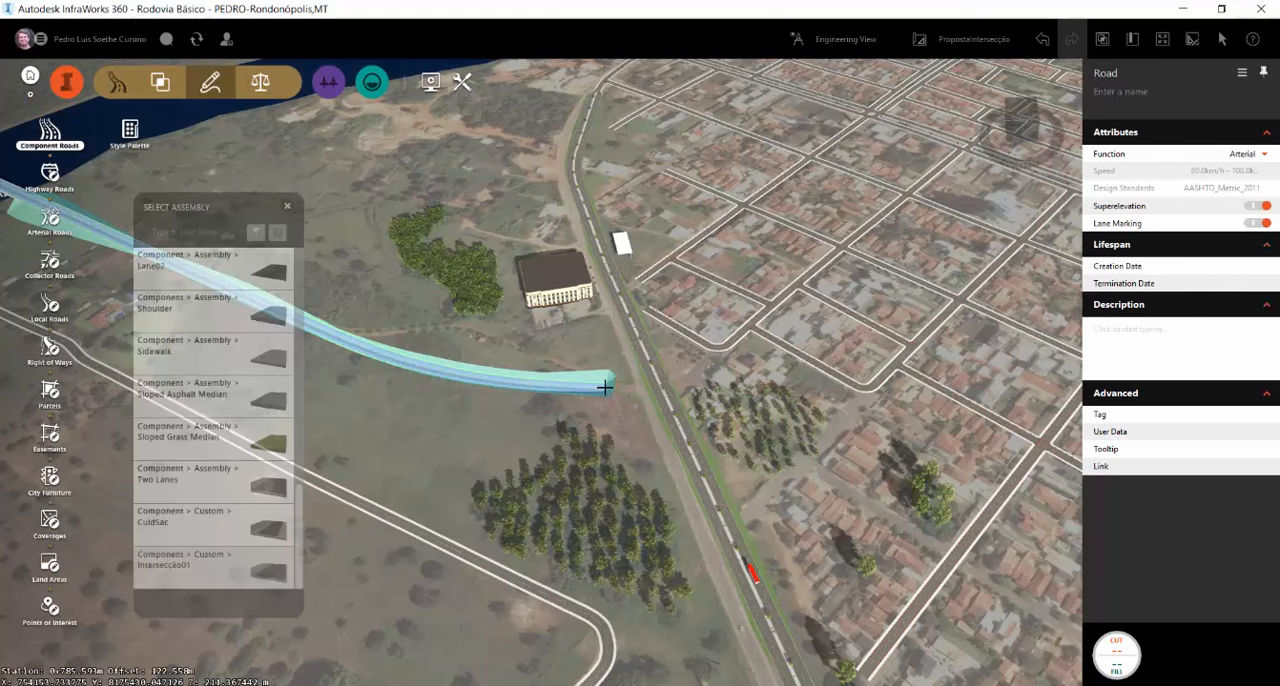
pyautogui.click(605, 387)
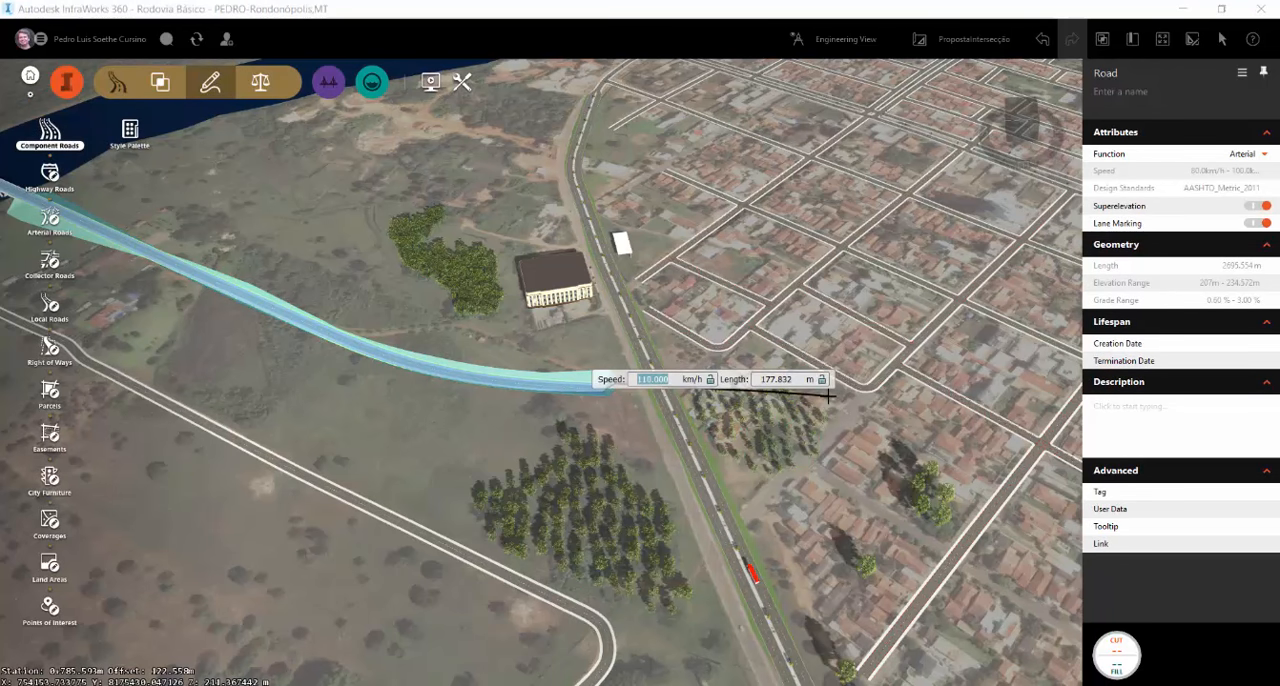
pyautogui.write('40')
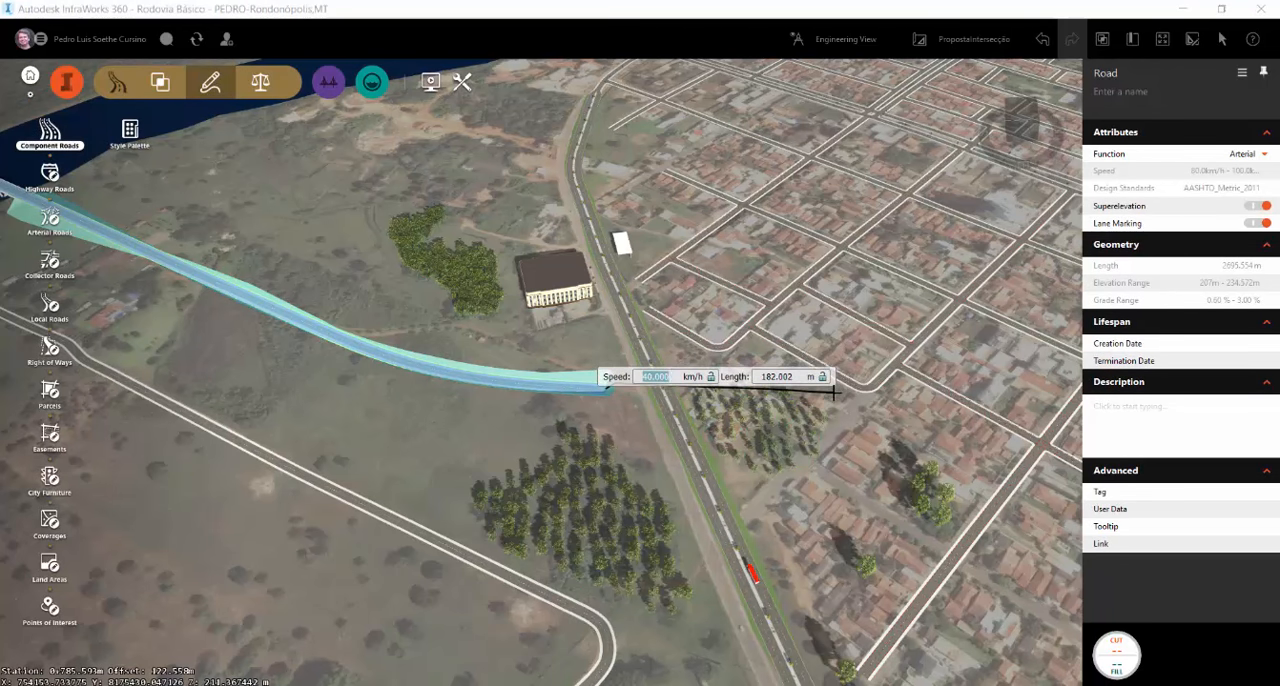
pyautogui.write('30')
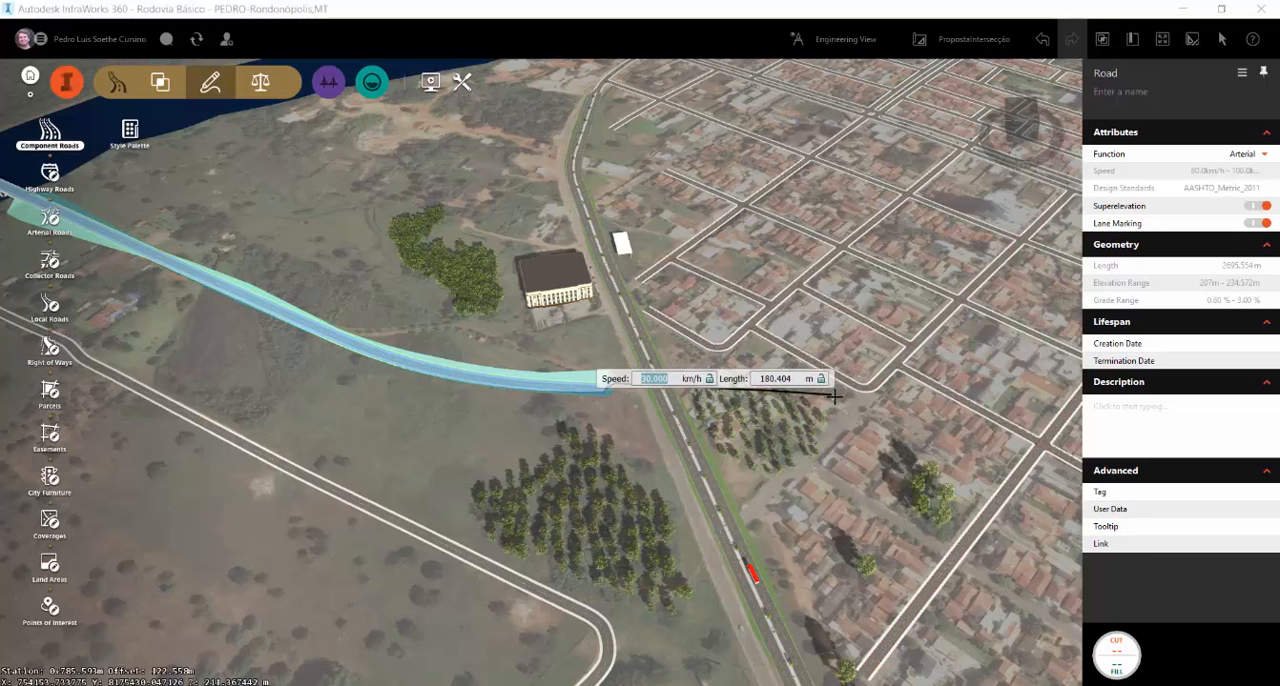
pyautogui.click(835, 396)
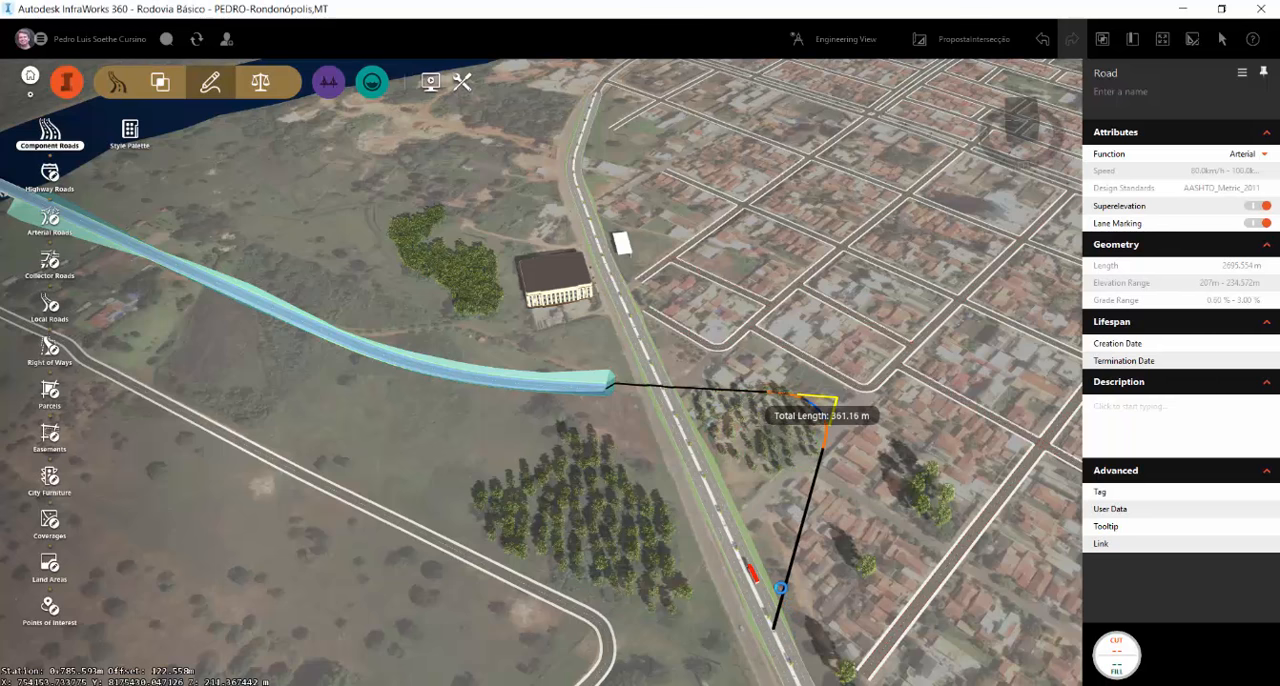
pyautogui.doubleClick(780, 588)
# Remove the two PVIs of the new component road where it crosses the highway, and deselect the road
pyautogui.scroll(2, 783, 428)
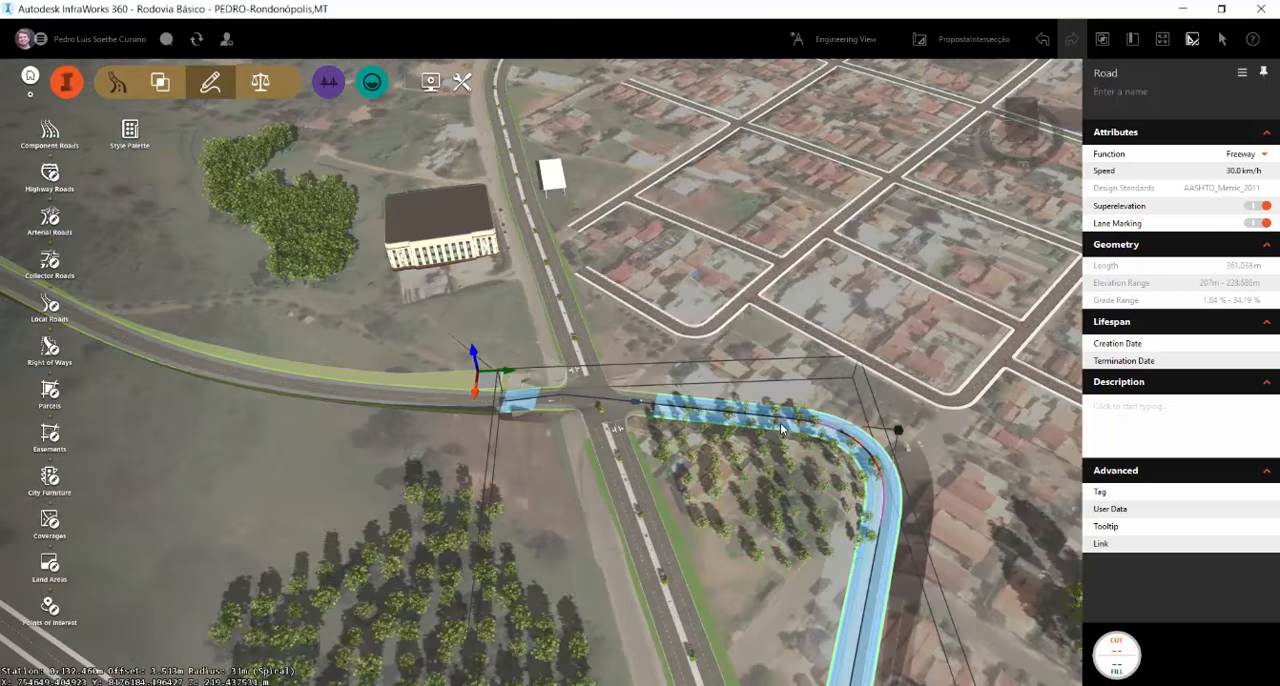
pyautogui.moveTo(783, 428); pyautogui.dragTo(488, 456, button='middle')
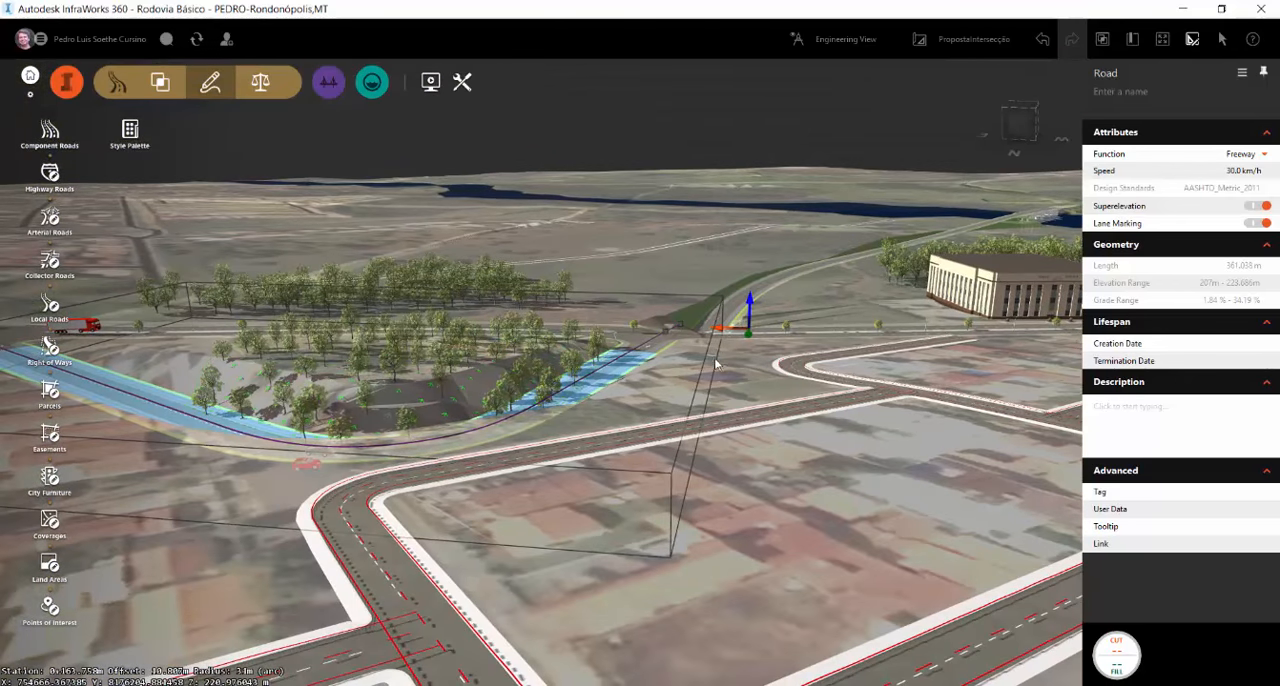
pyautogui.moveTo(716, 364); pyautogui.dragTo(530, 398, button='middle')
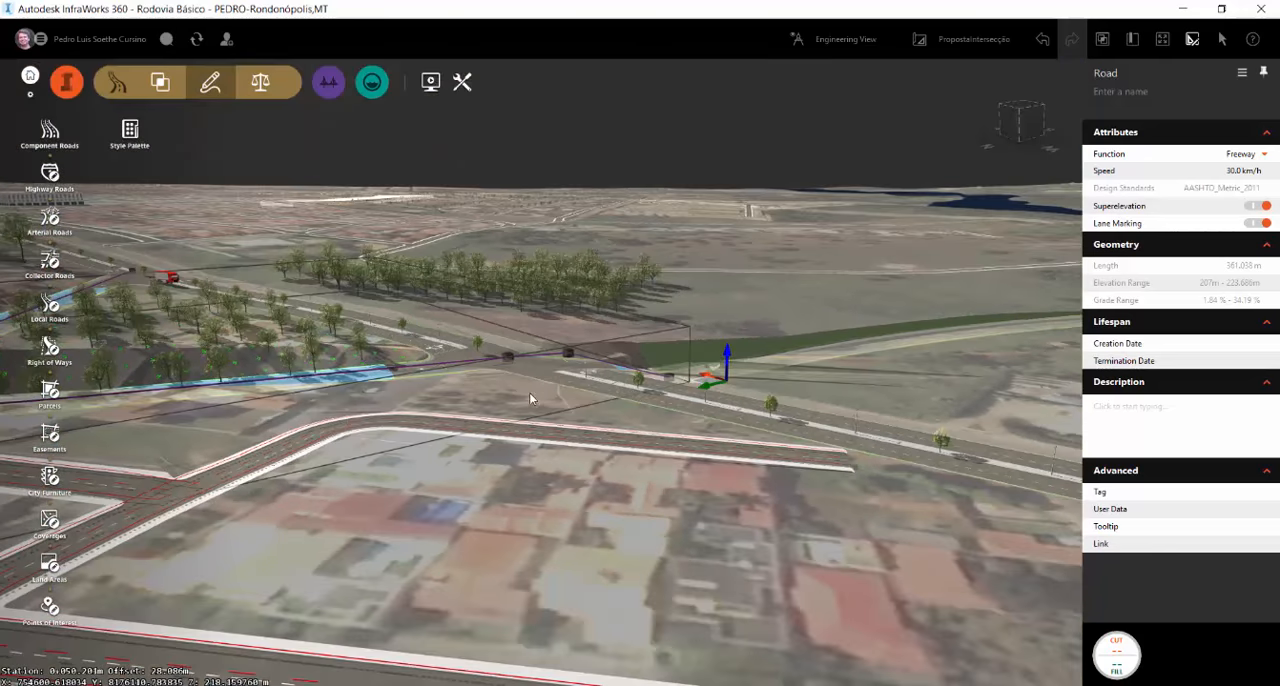
pyautogui.rightClick(571, 355)
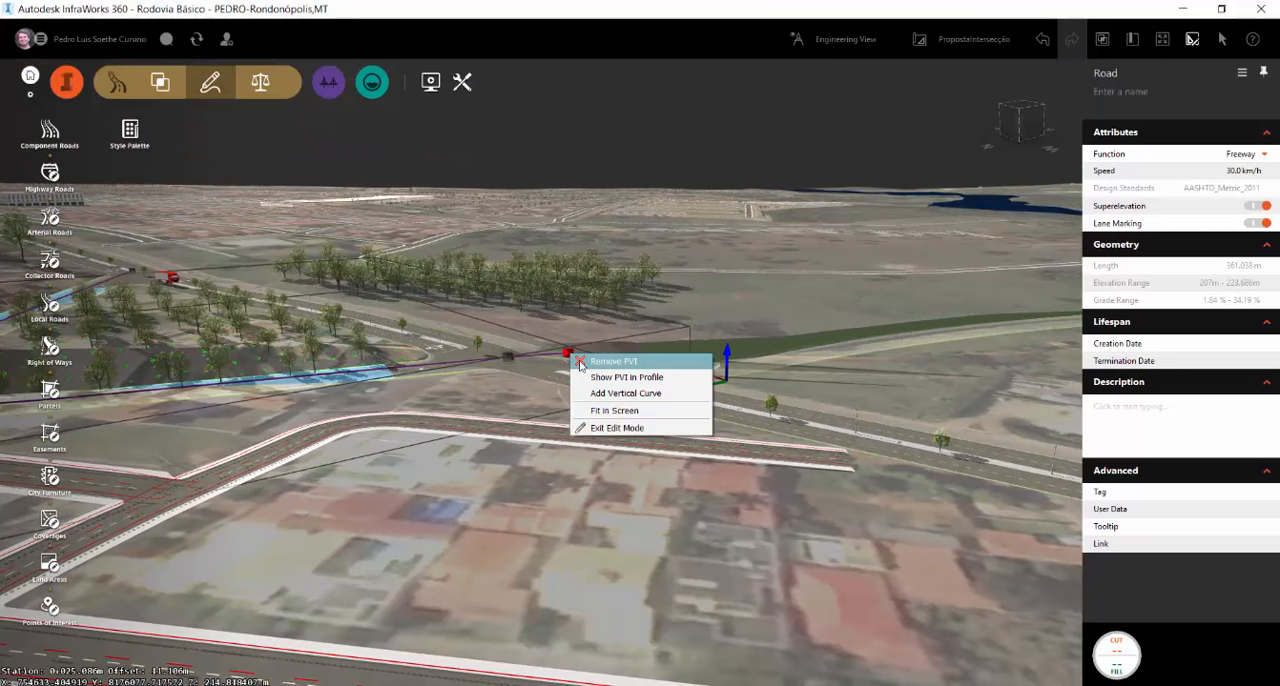
pyautogui.click(580, 364)
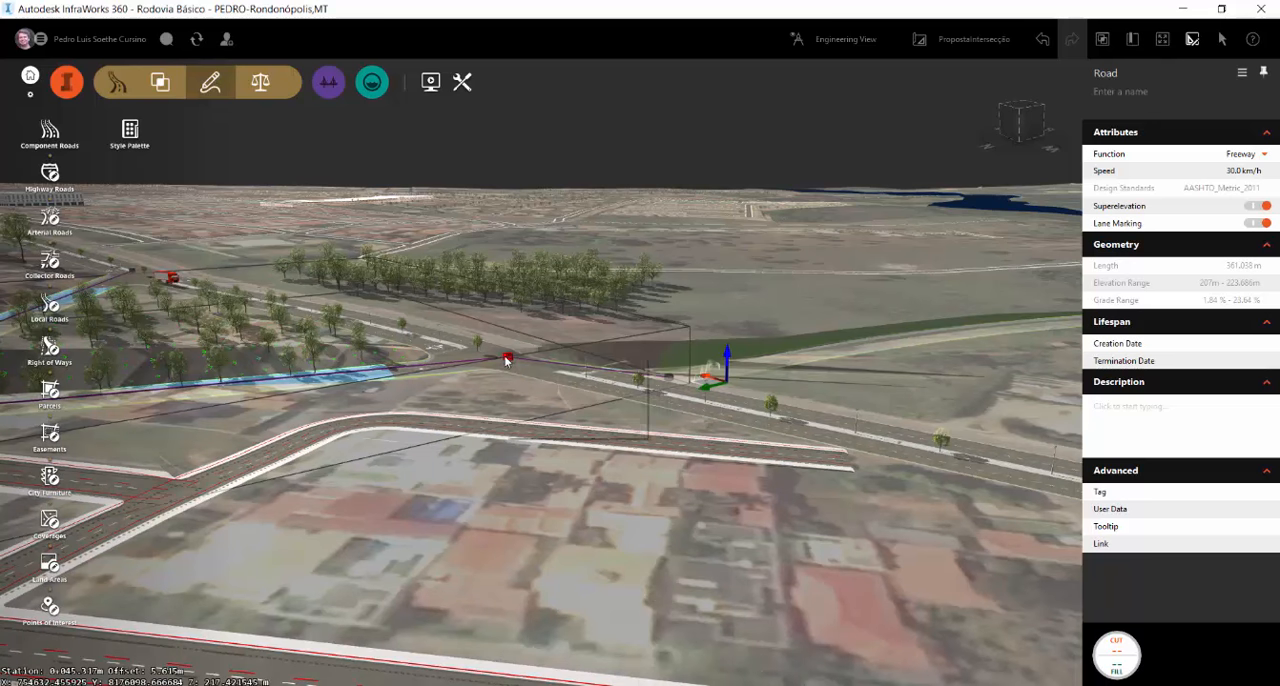
pyautogui.rightClick(508, 358)
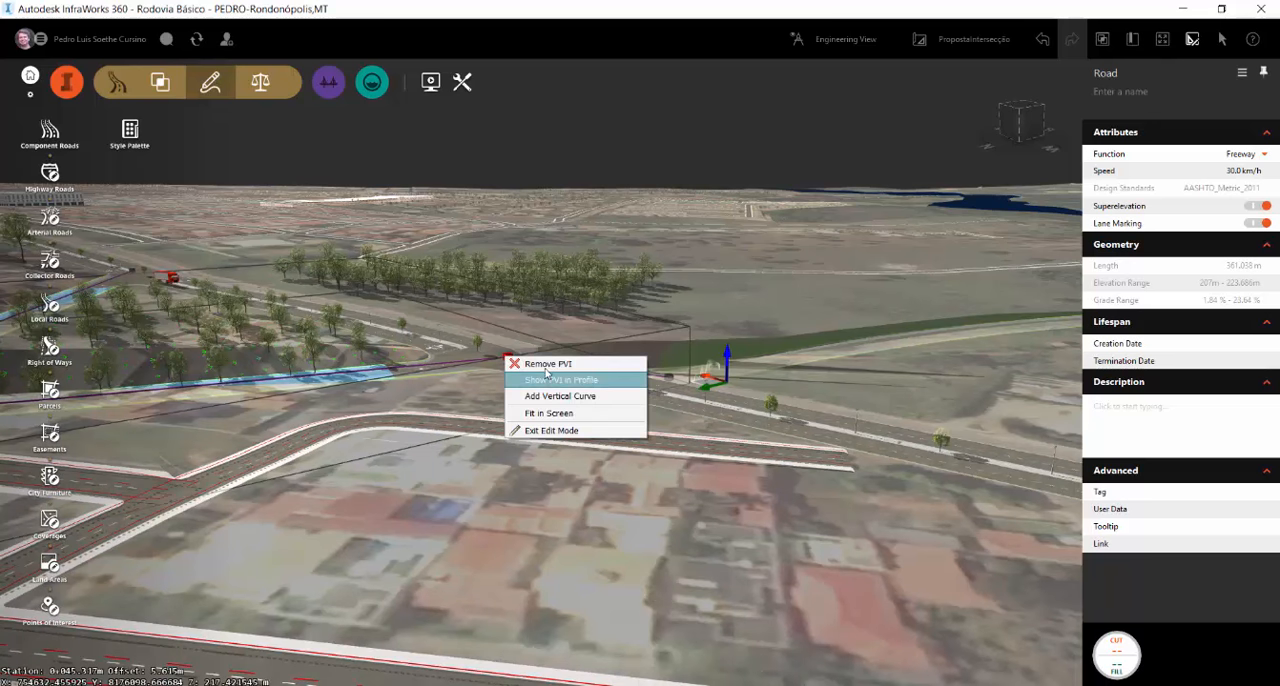
pyautogui.click(545, 373)
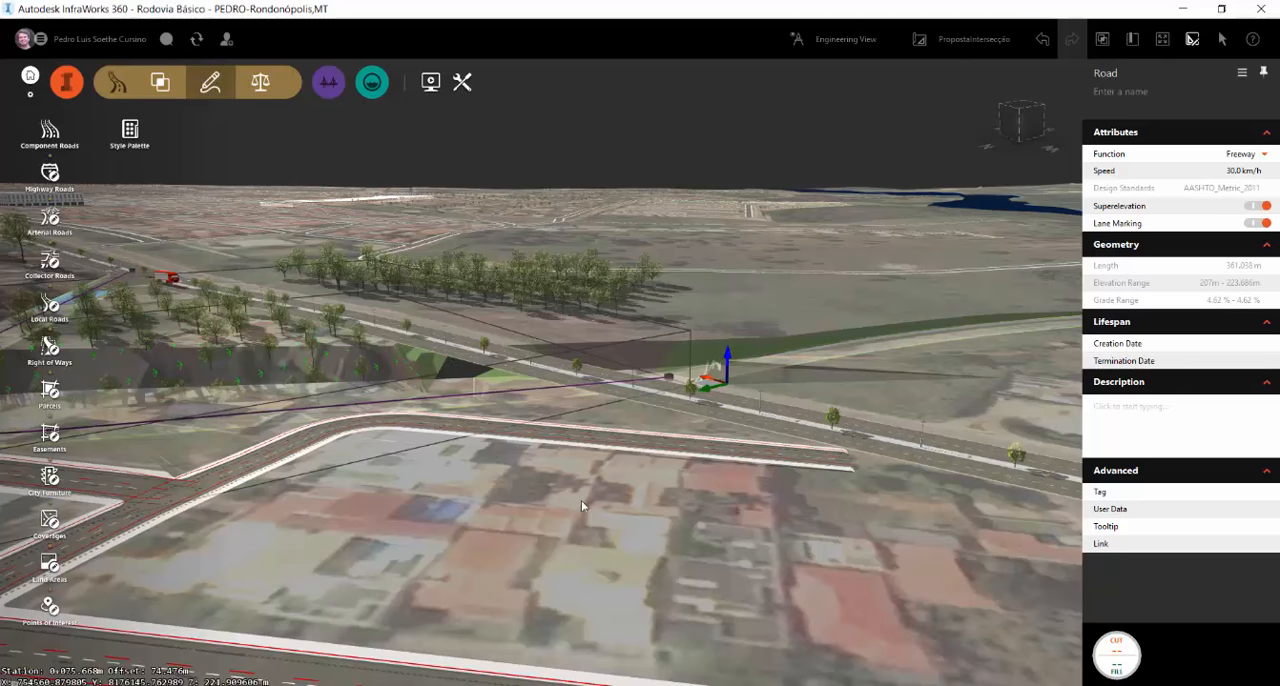
pyautogui.moveTo(582, 501); pyautogui.dragTo(698, 491)
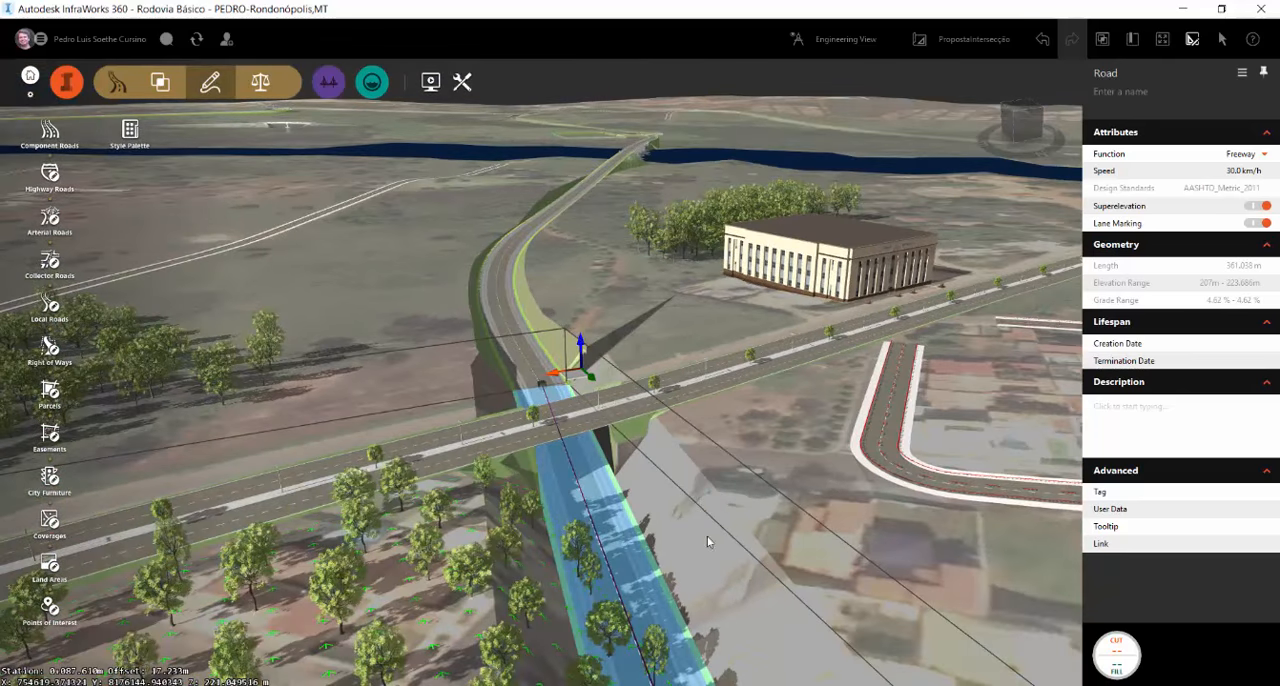
pyautogui.press('Escape')
# Add a bridge about 87 m long to Avenida das Margaridas over the new road, starting near station 6+010, and deselect it
pyautogui.moveTo(733, 533); pyautogui.dragTo(1002, 593)
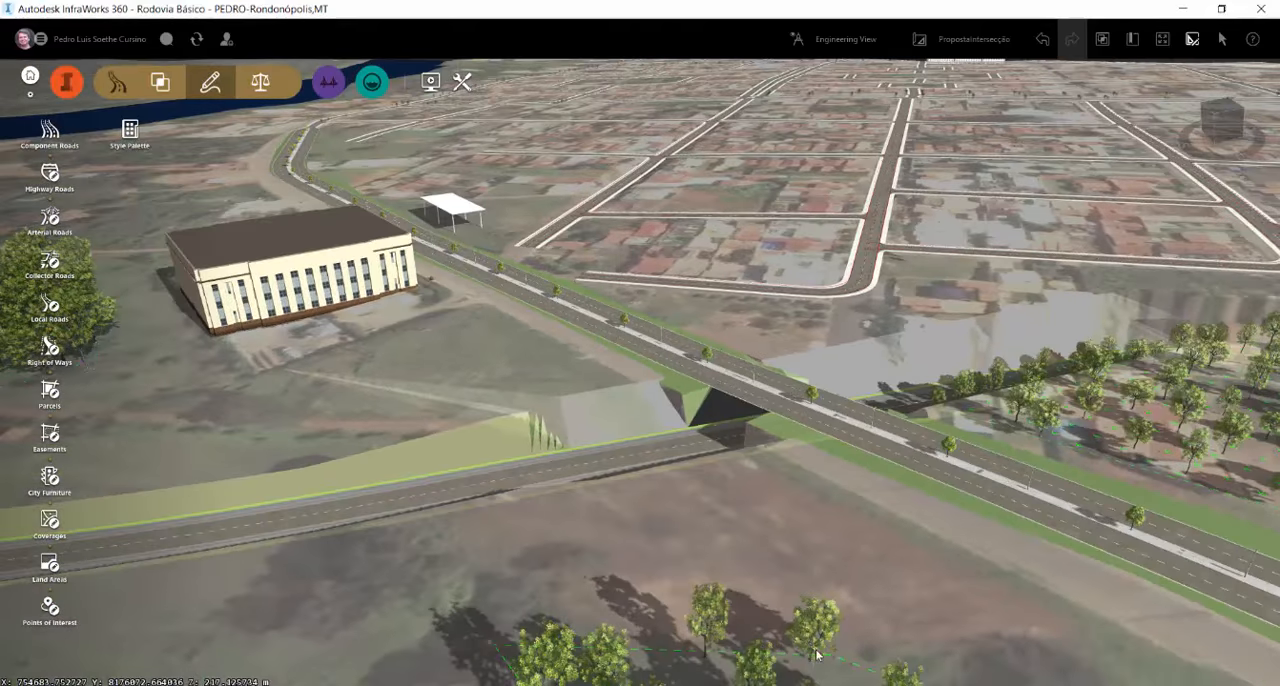
pyautogui.moveTo(735, 645); pyautogui.dragTo(912, 638)
pyautogui.click(633, 352)
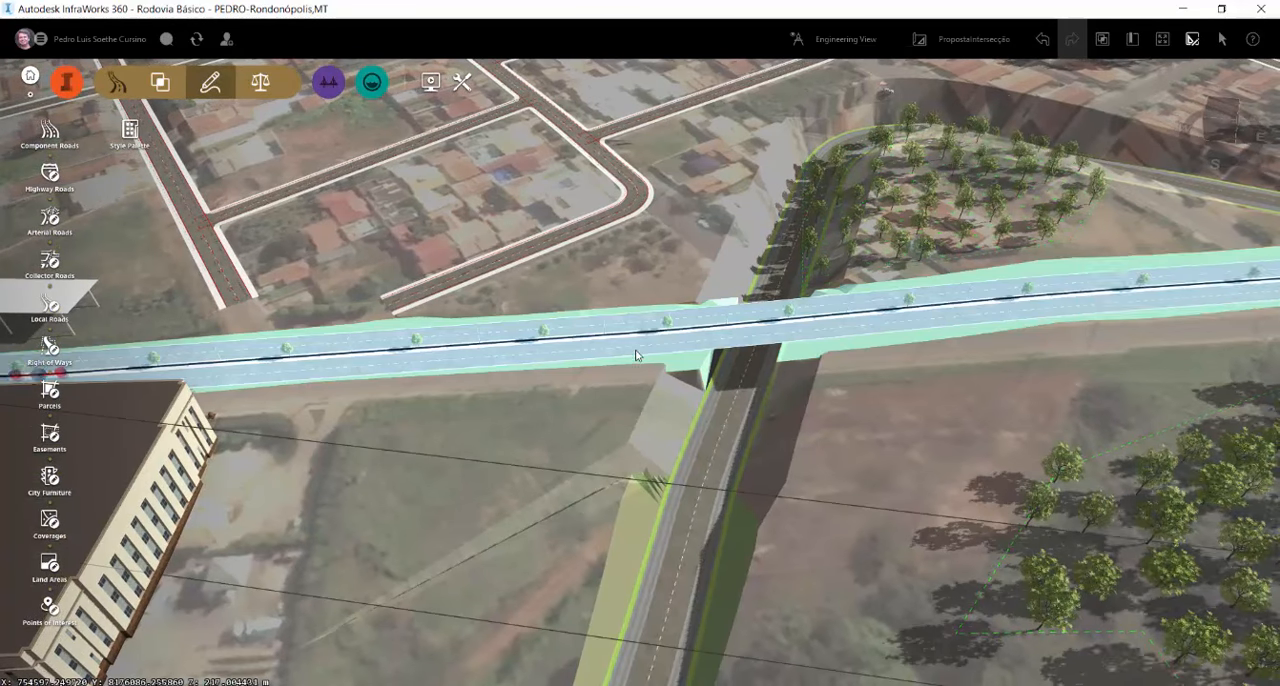
pyautogui.rightClick(641, 352)
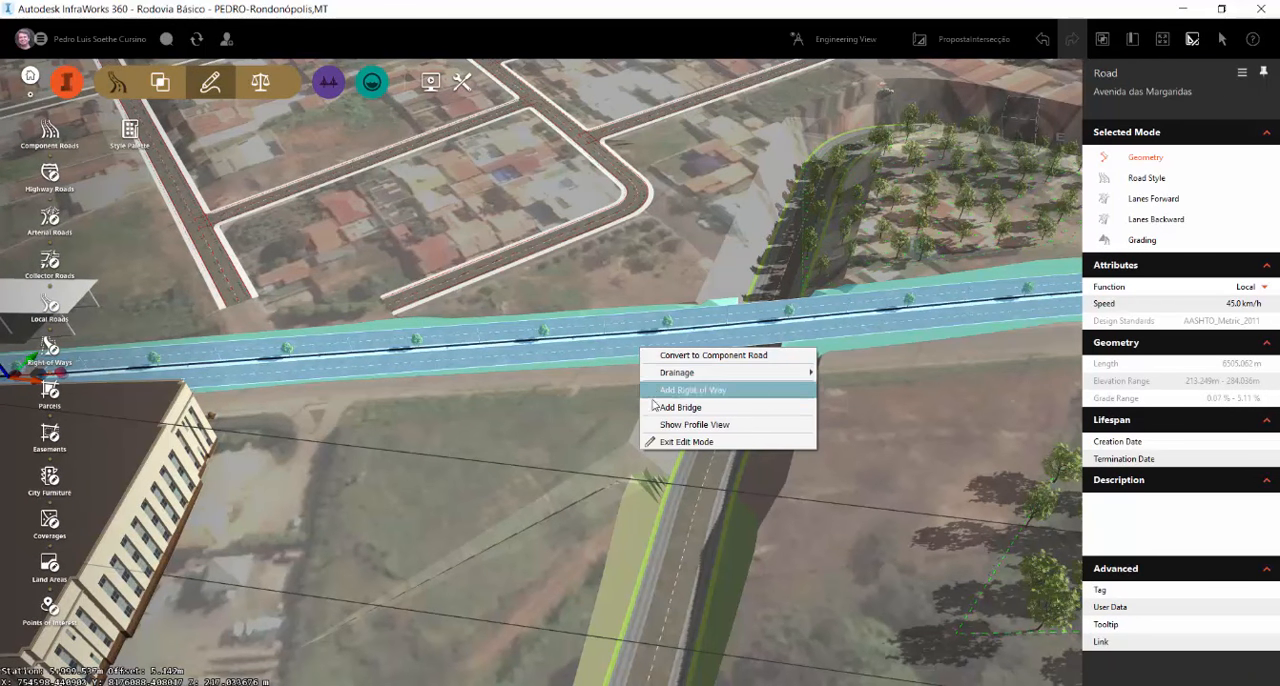
pyautogui.click(690, 389)
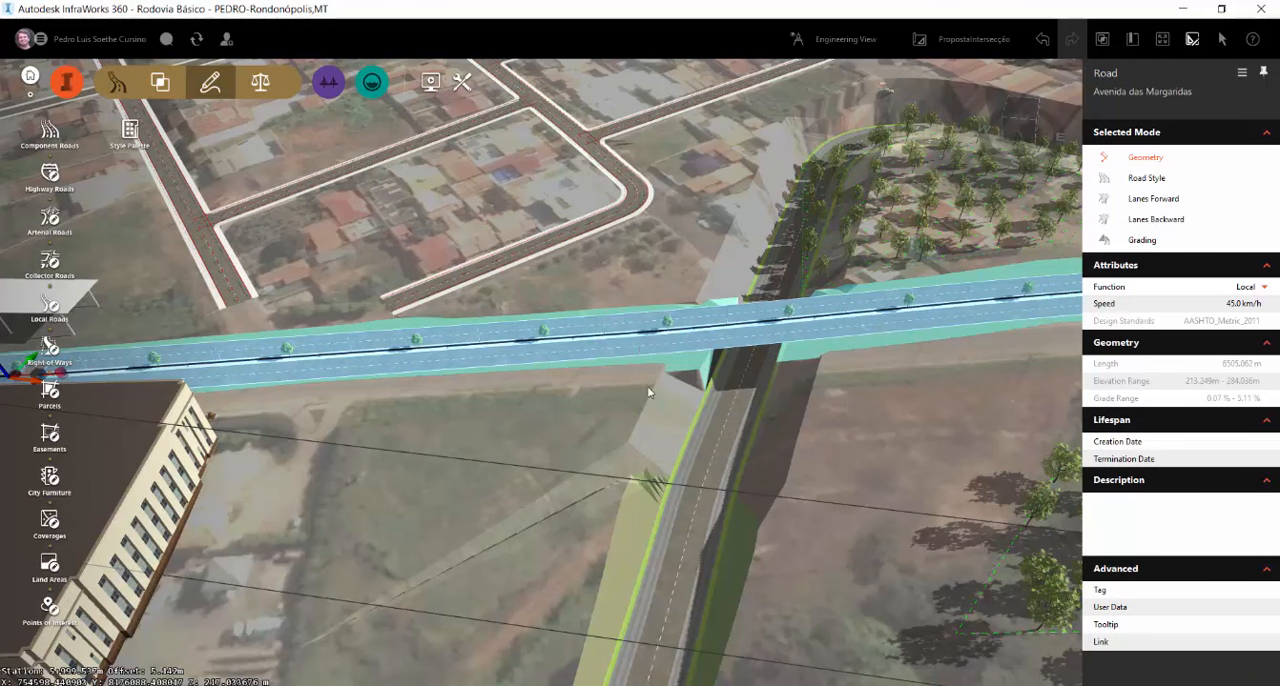
pyautogui.click(595, 350)
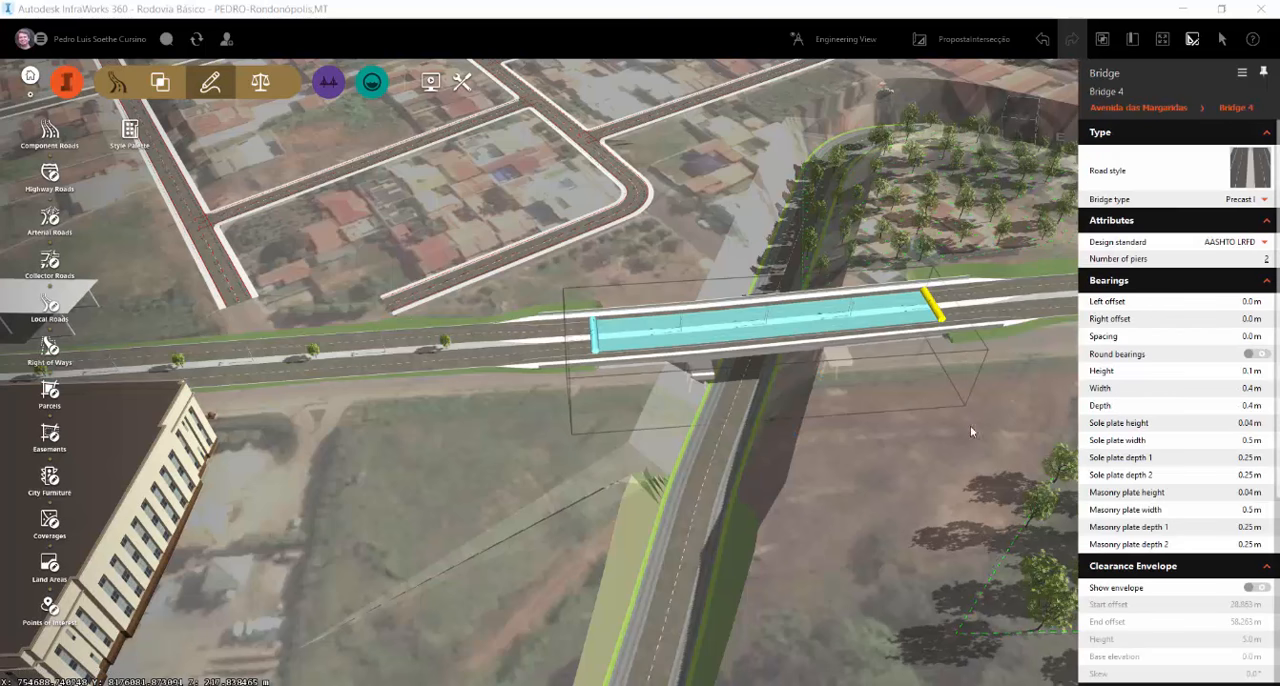
pyautogui.doubleClick(895, 458)
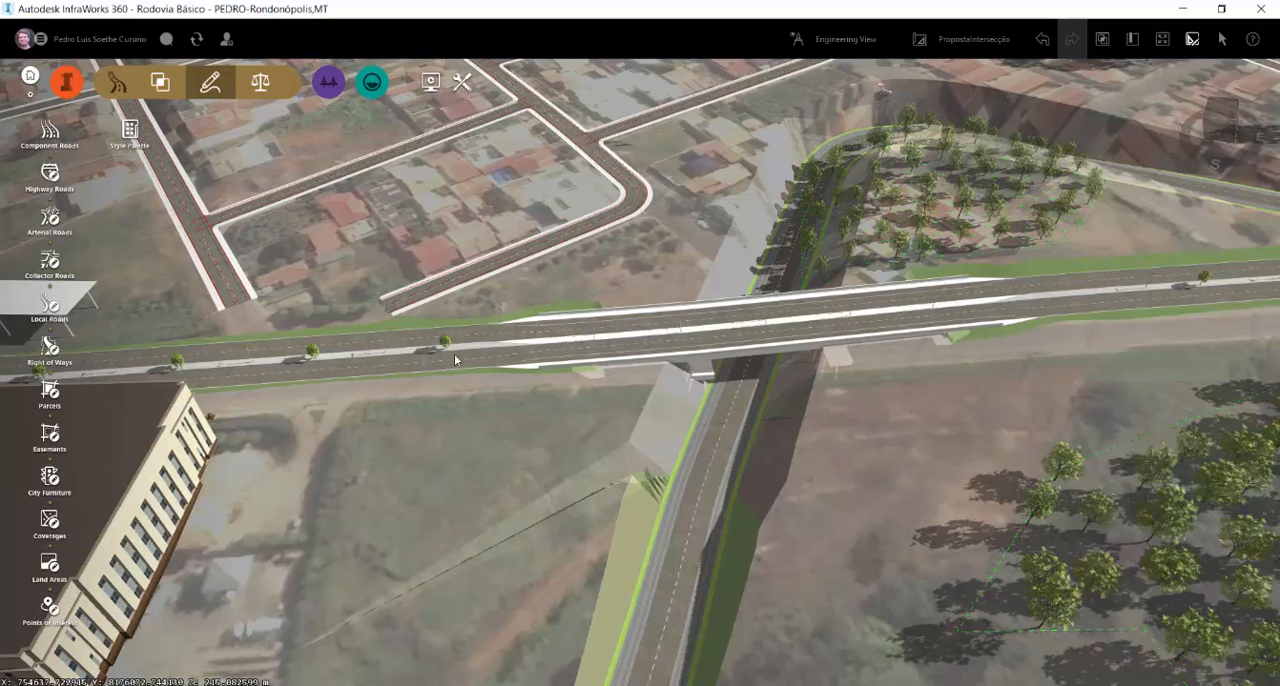
# Examine the new bridge from above and from the underpassing road, checking its deck, abutments and surrounding grading
pyautogui.scroll(3, 835, 287)
pyautogui.scroll(3, 697, 299)
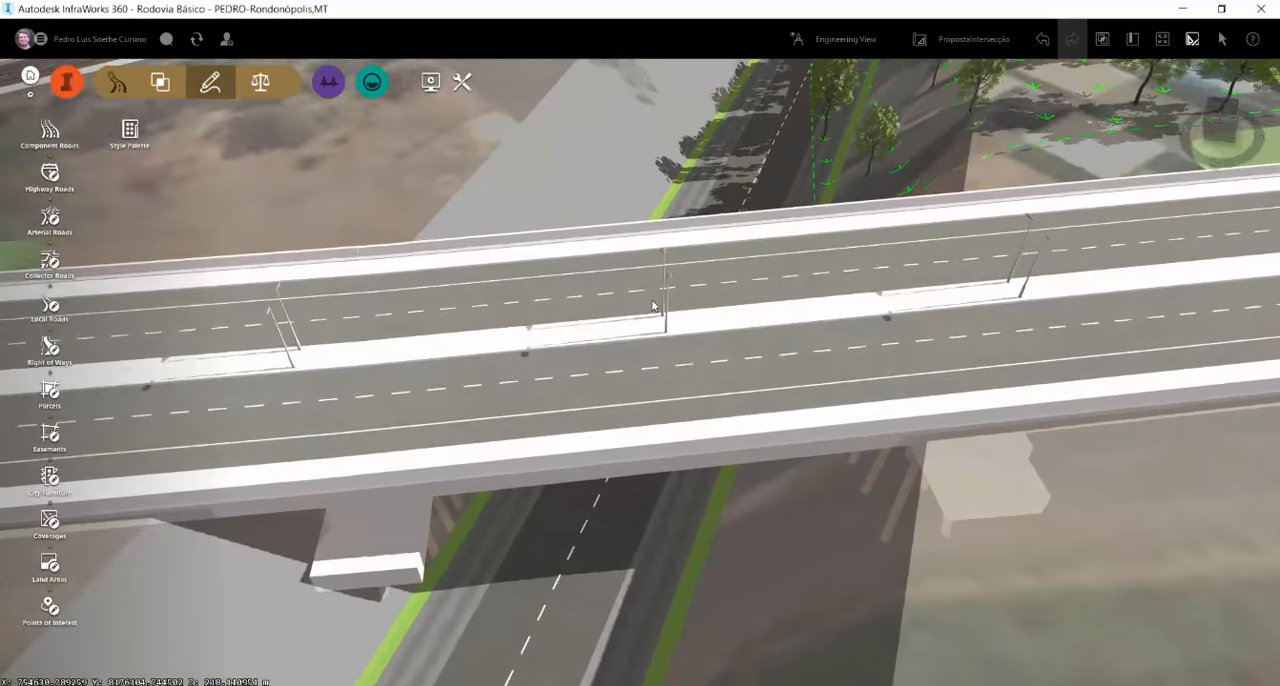
pyautogui.scroll(3, 1148, 569)
pyautogui.moveTo(1051, 501); pyautogui.dragTo(1146, 432)
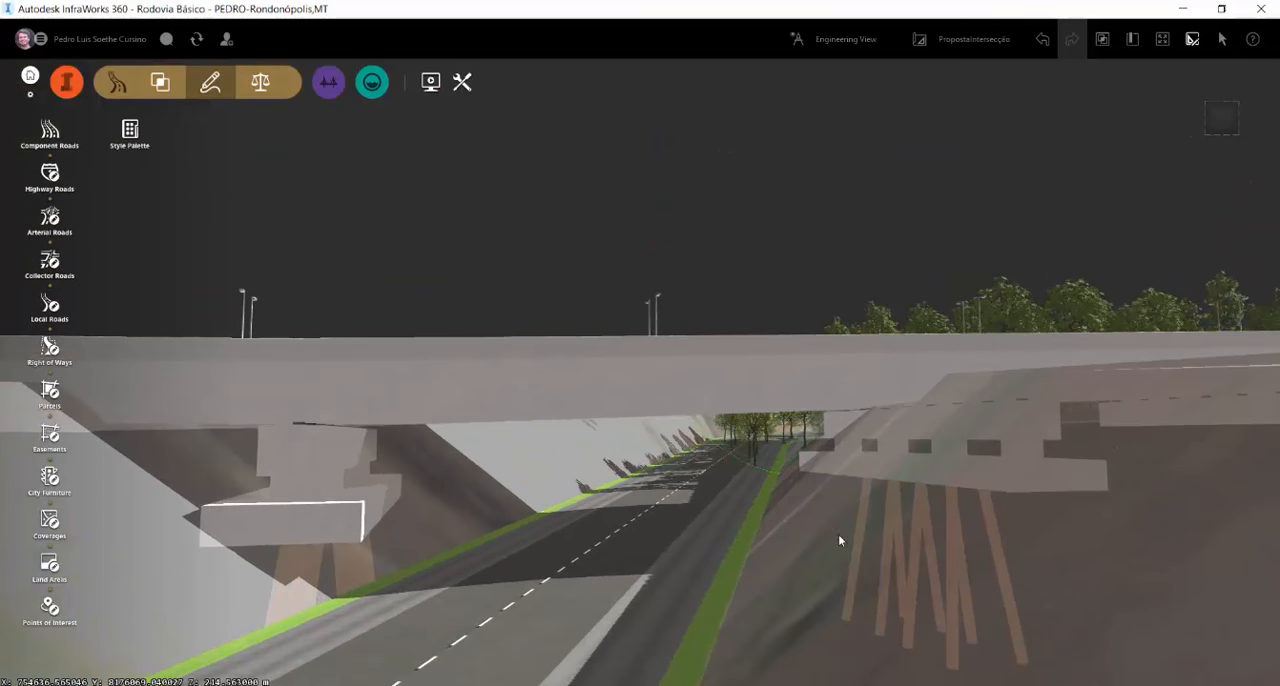
pyautogui.scroll(-5, 854, 509)
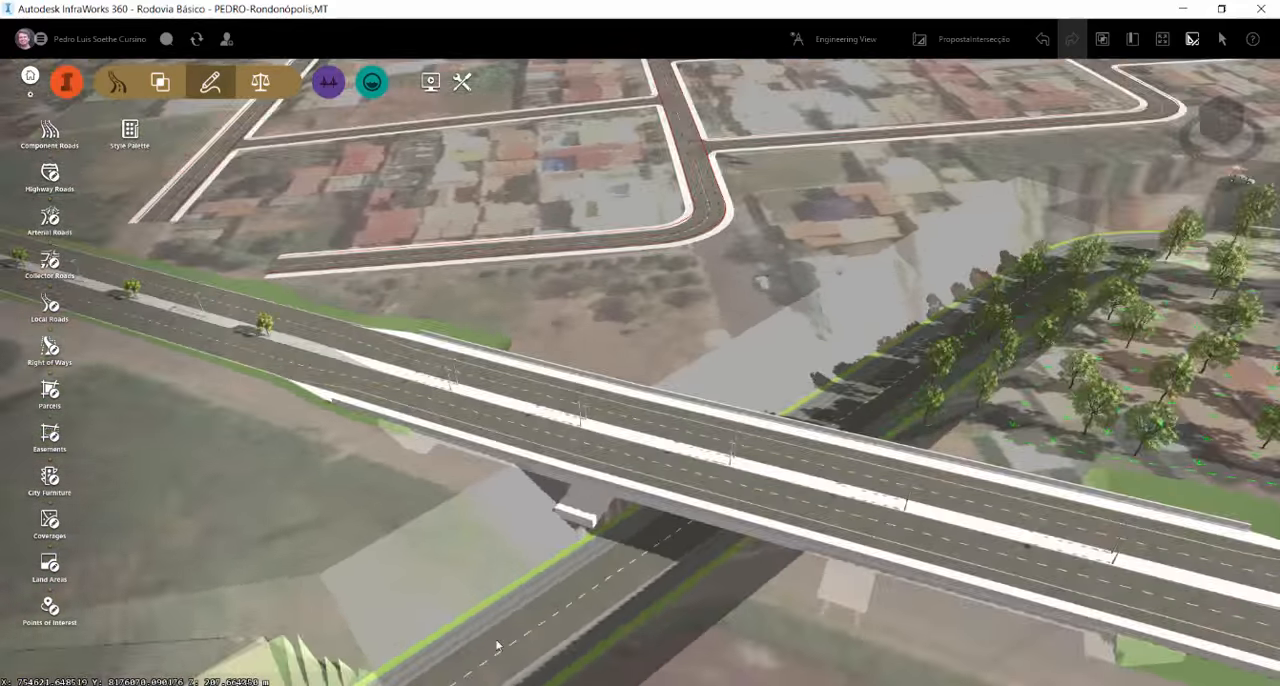
pyautogui.moveTo(497, 646); pyautogui.dragTo(743, 586)
pyautogui.scroll(-5, 577, 308)
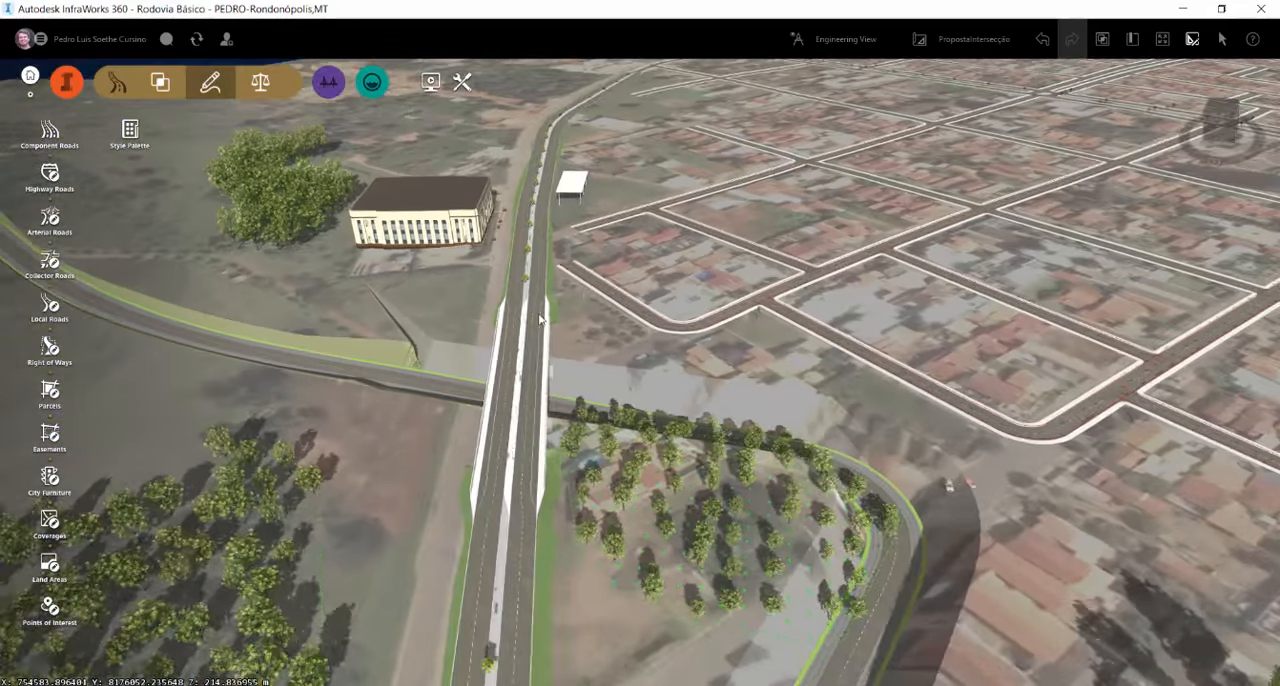
pyautogui.scroll(-3, 541, 320)
pyautogui.moveTo(629, 438); pyautogui.dragTo(776, 447)
pyautogui.scroll(3, 615, 433)
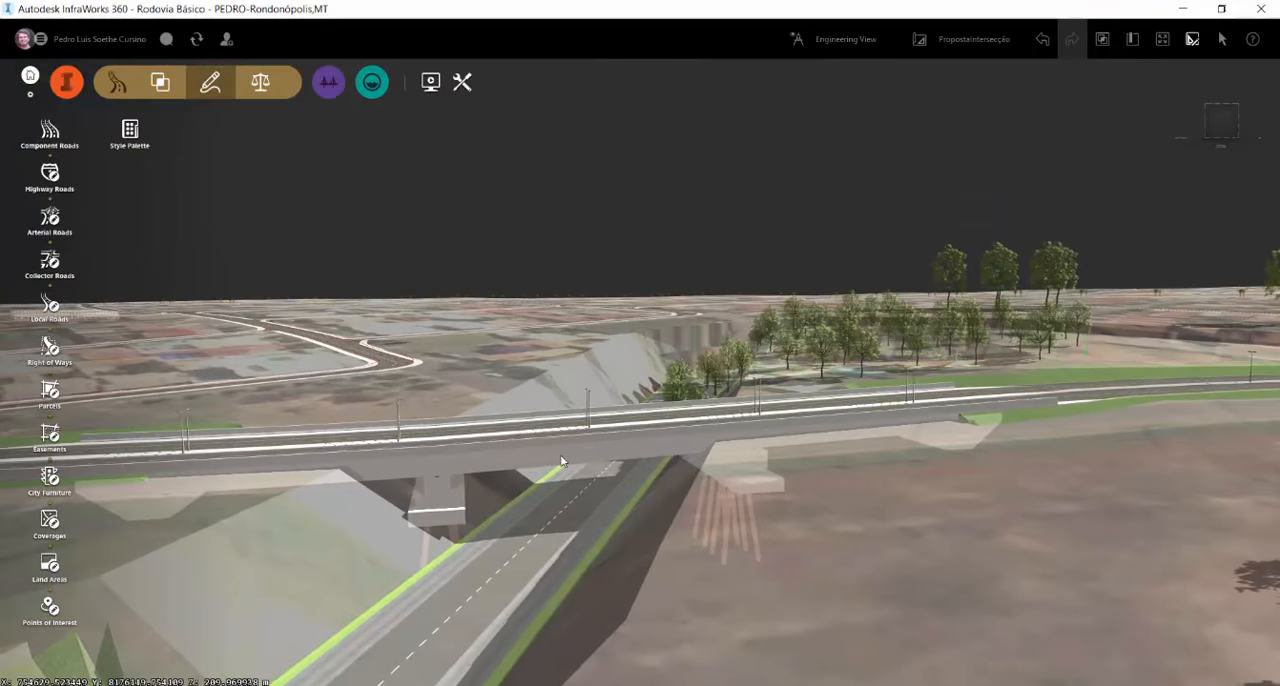
# Select the new bridge and turn on its clearance envelope over the underpassing road
pyautogui.click(561, 447)
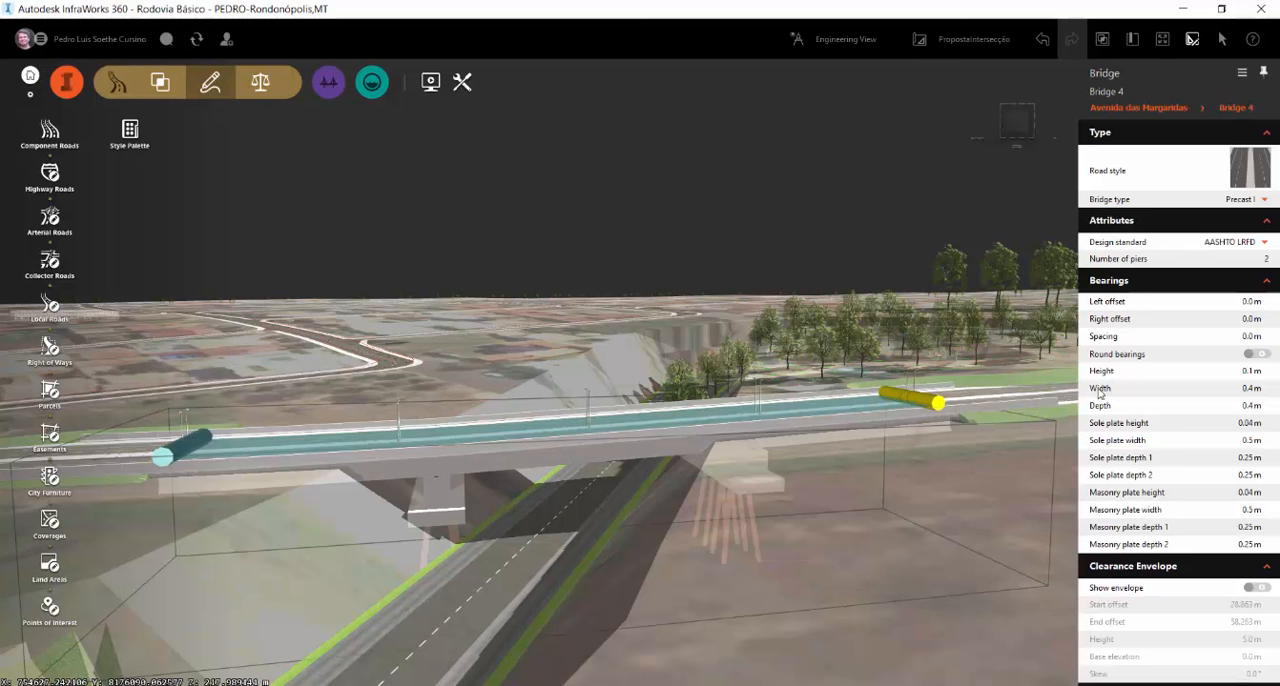
pyautogui.scroll(-2, 1210, 540)
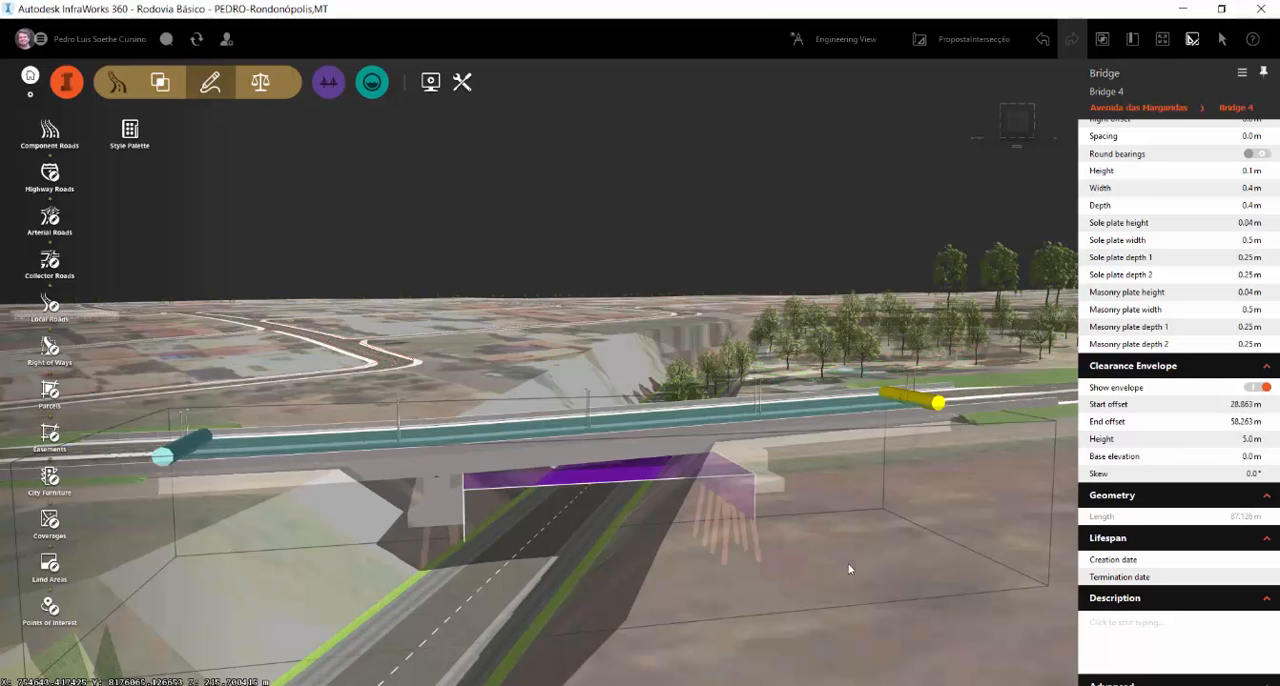
pyautogui.moveTo(700, 627)
pyautogui.mouseDown()
pyautogui.moveTo(688, 589)
pyautogui.moveTo(687, 610)
pyautogui.mouseUp()
pyautogui.scroll(5, 446, 417)
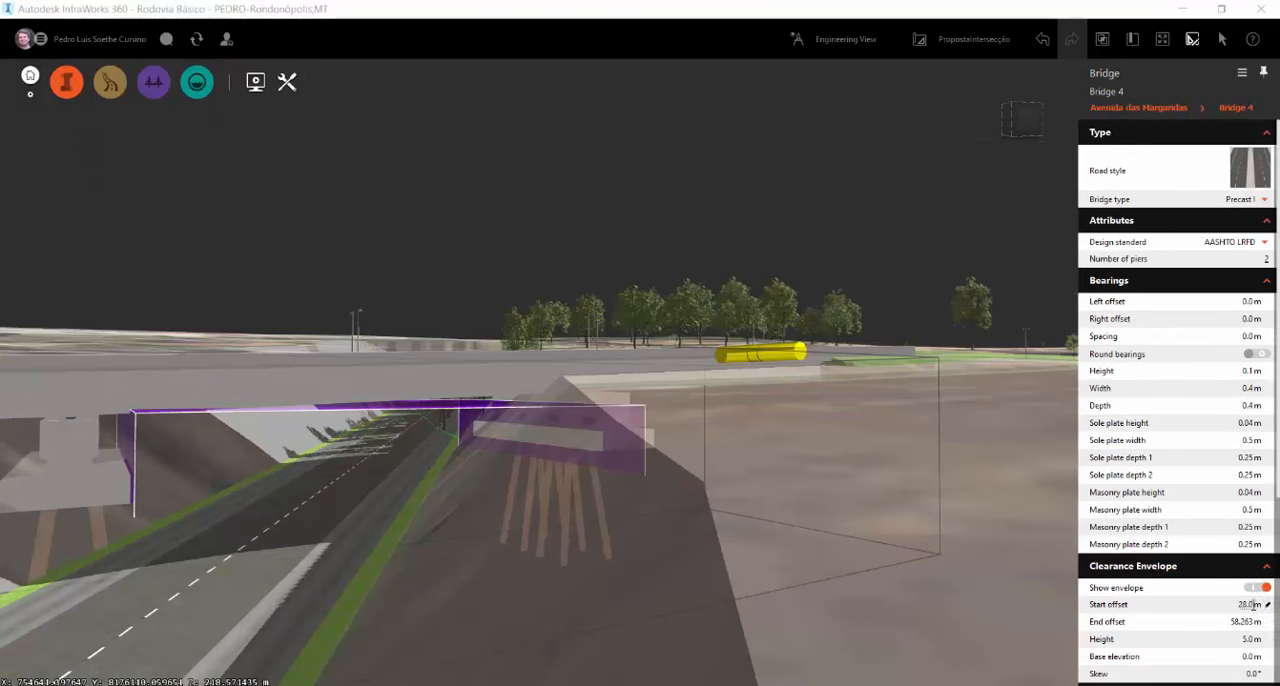
# Try clearance envelope start offsets of 22 m and 30 m on the bridge
pyautogui.click(1250, 604)
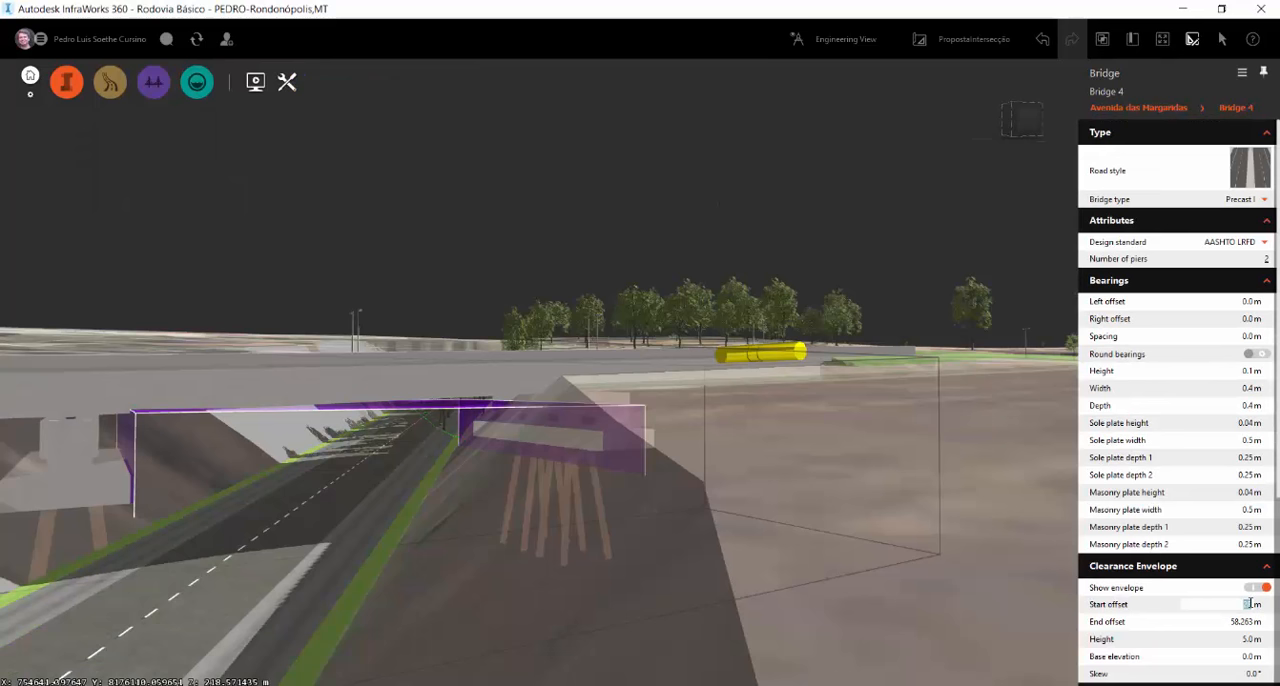
pyautogui.press('Return')
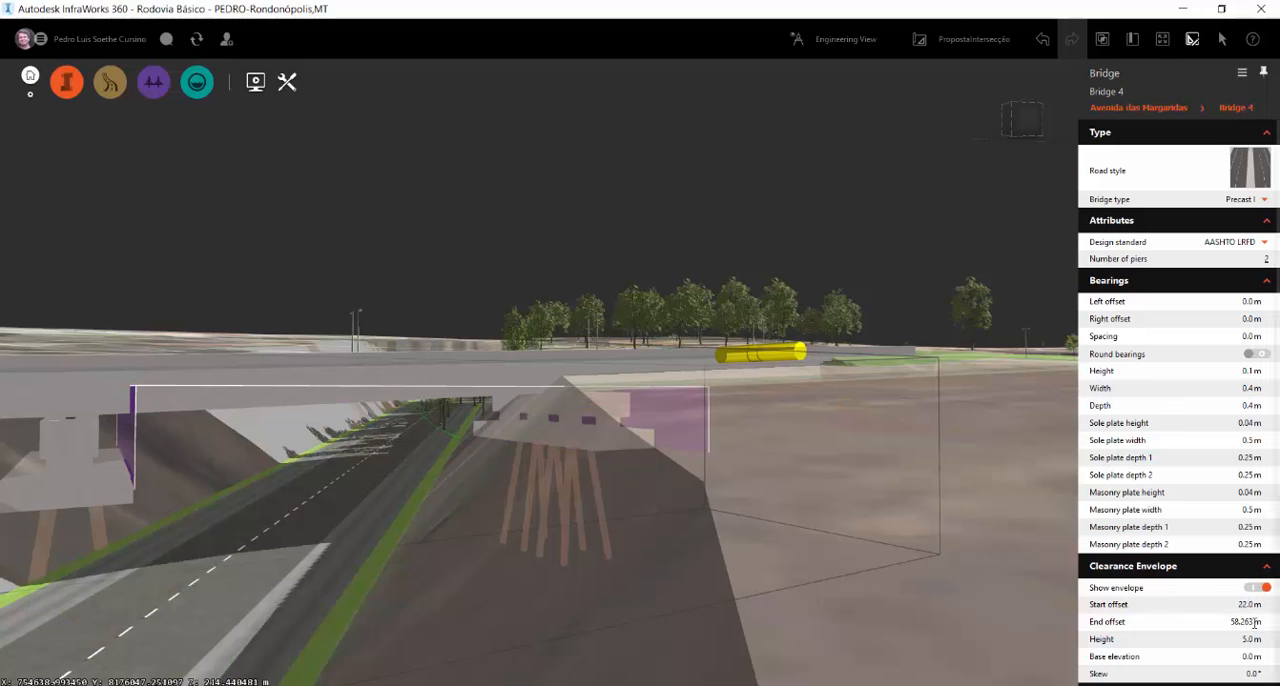
pyautogui.click(1250, 604)
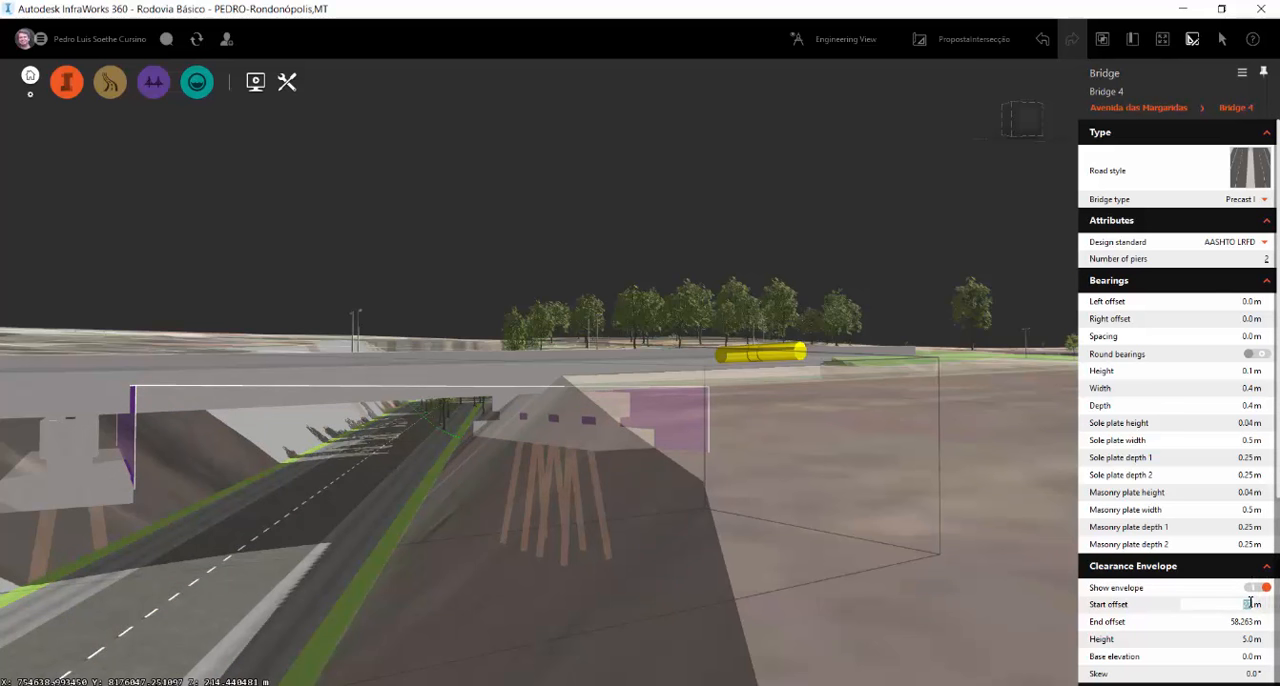
pyautogui.write('30')
pyautogui.press('Return')
# Set the start offset of the bridge's clearance envelope to 40 m
pyautogui.click(1250, 604)
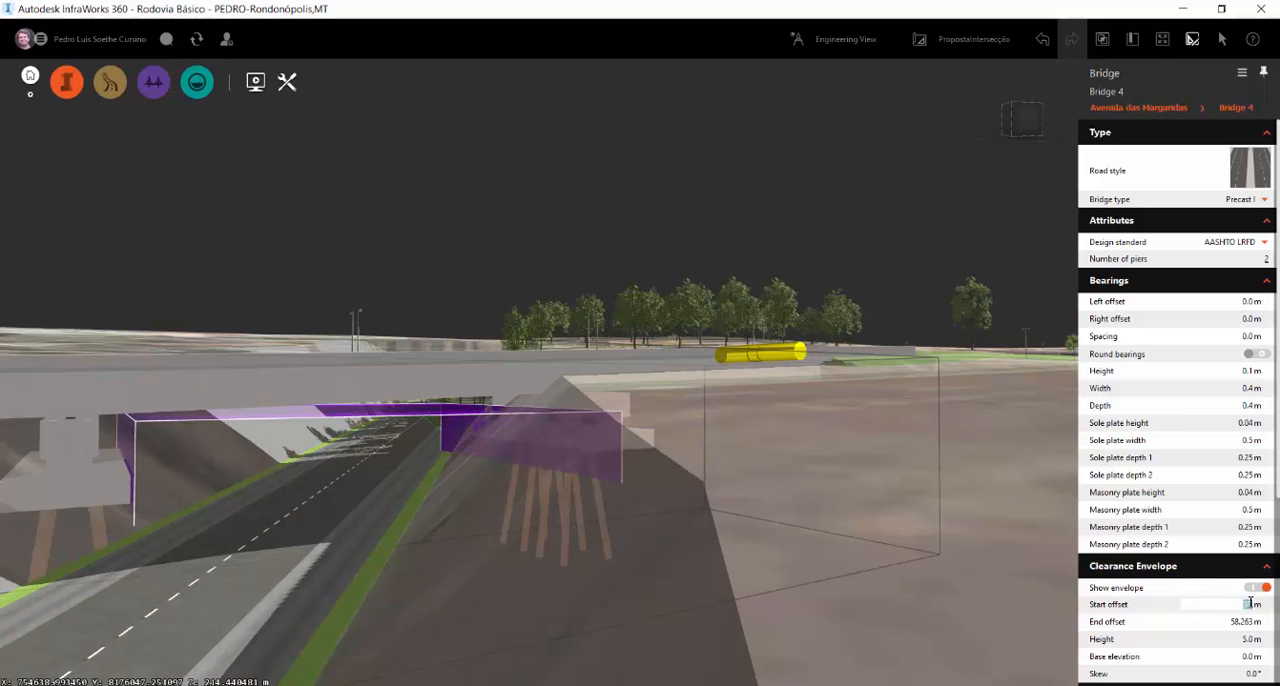
pyautogui.write('40')
pyautogui.press('Return')
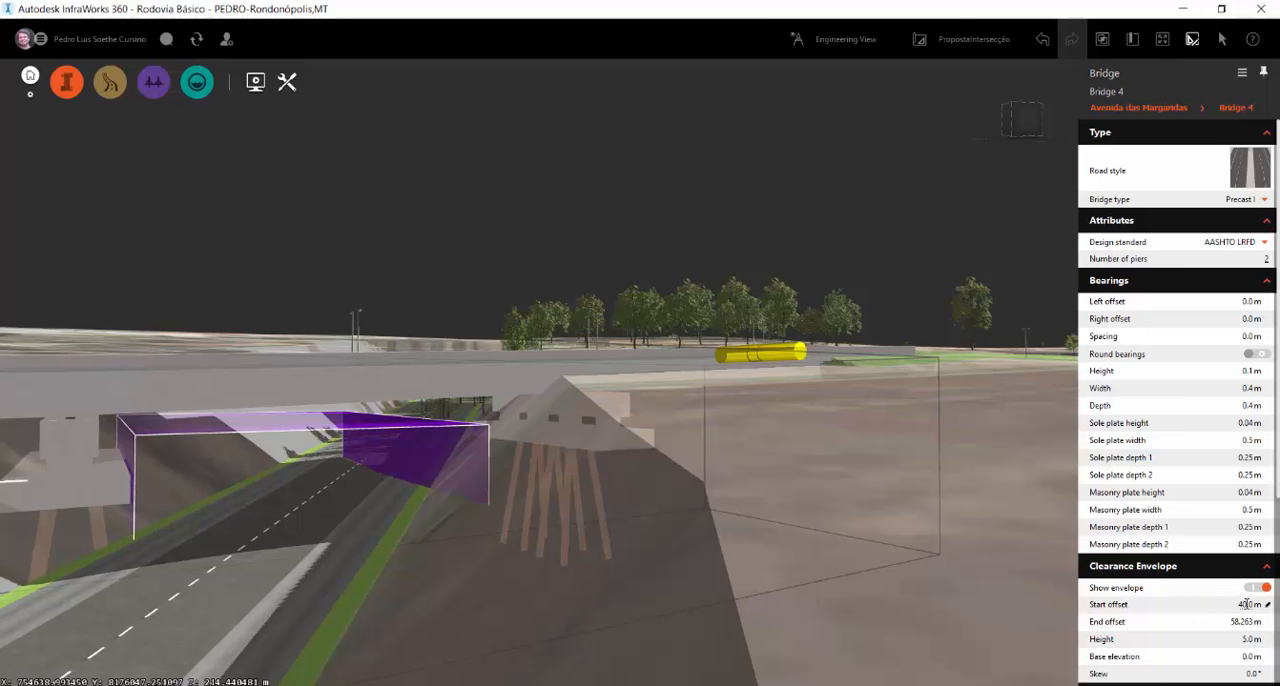
# Try a -20° skew on the bridge's clearance envelope
pyautogui.click(1250, 673)
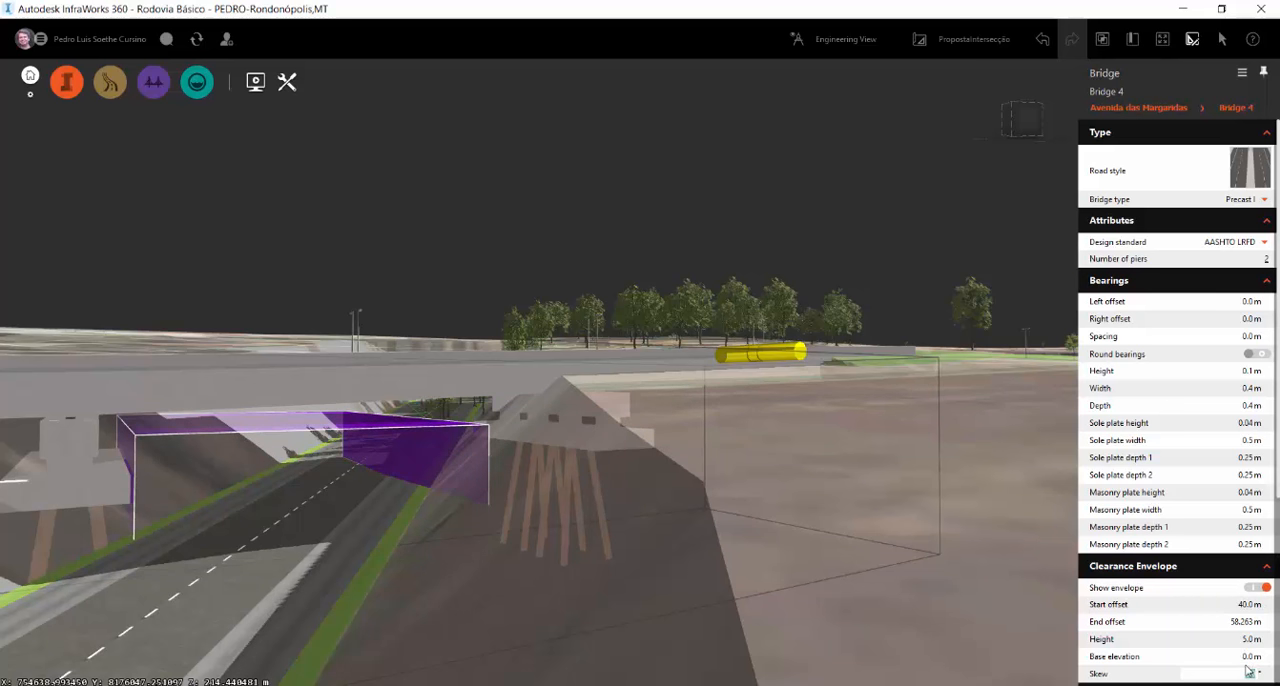
pyautogui.press('Return')
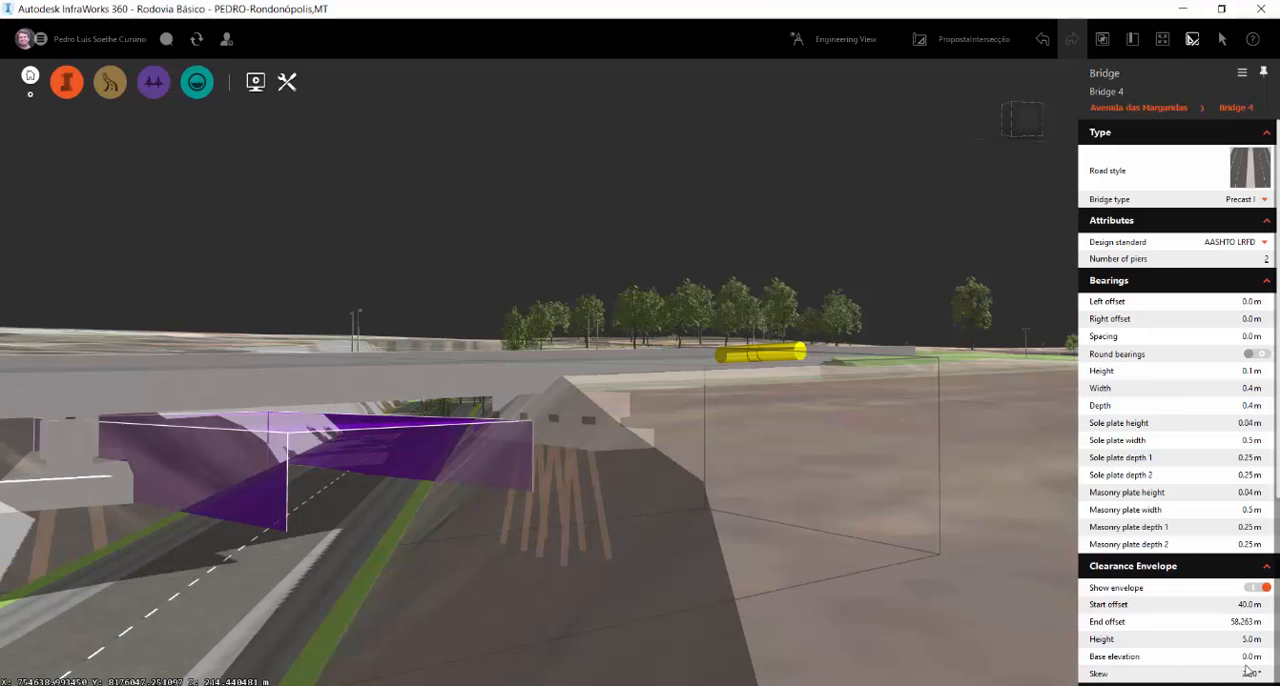
pyautogui.click(1253, 673)
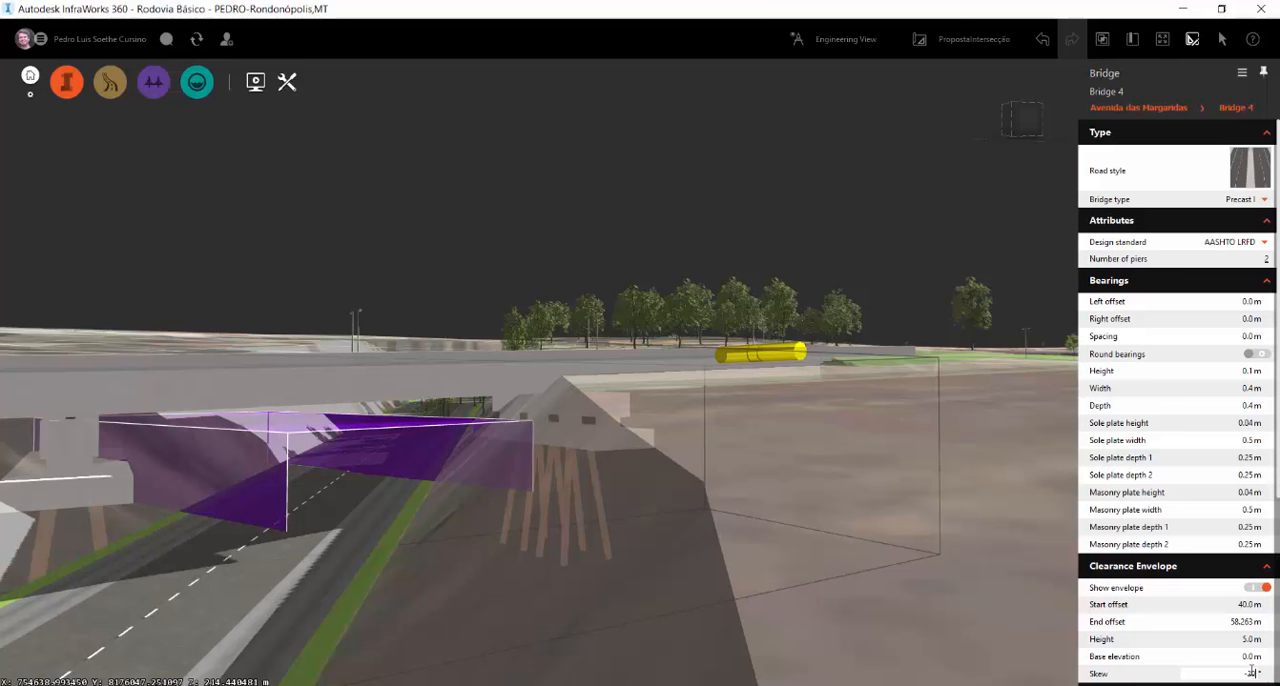
pyautogui.press('Return')
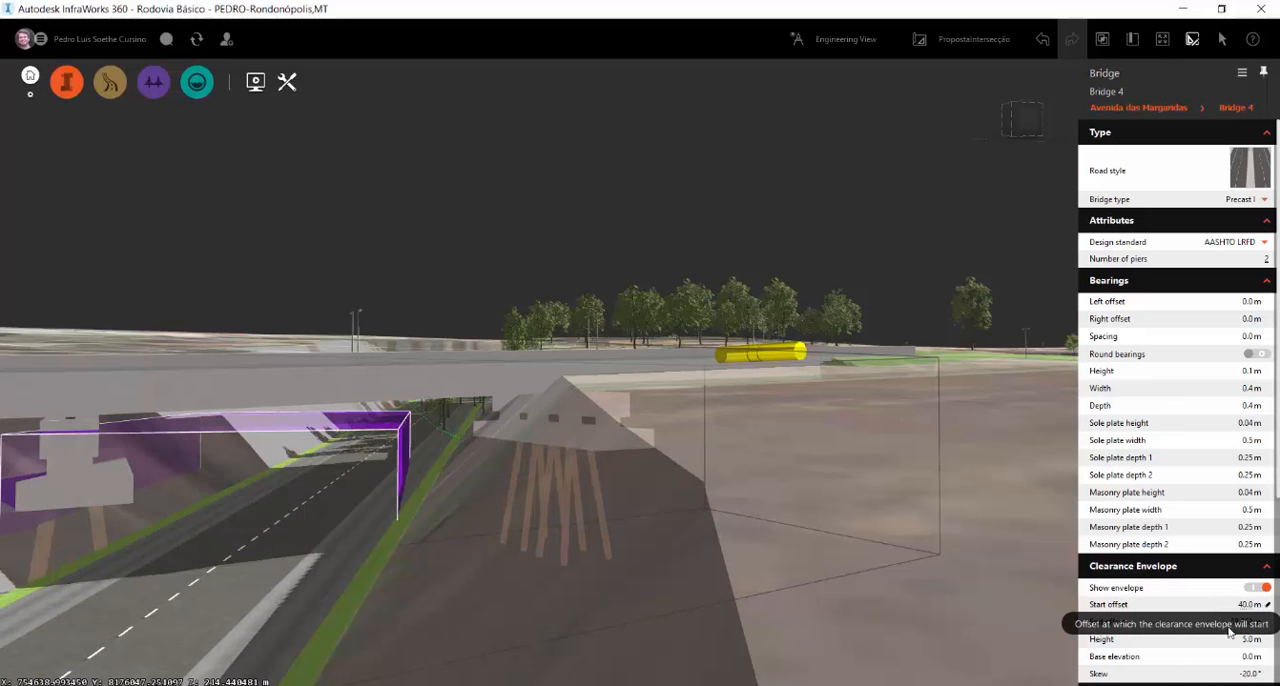
# Set the skew of the bridge's clearance envelope to -25°
pyautogui.click(1255, 674)
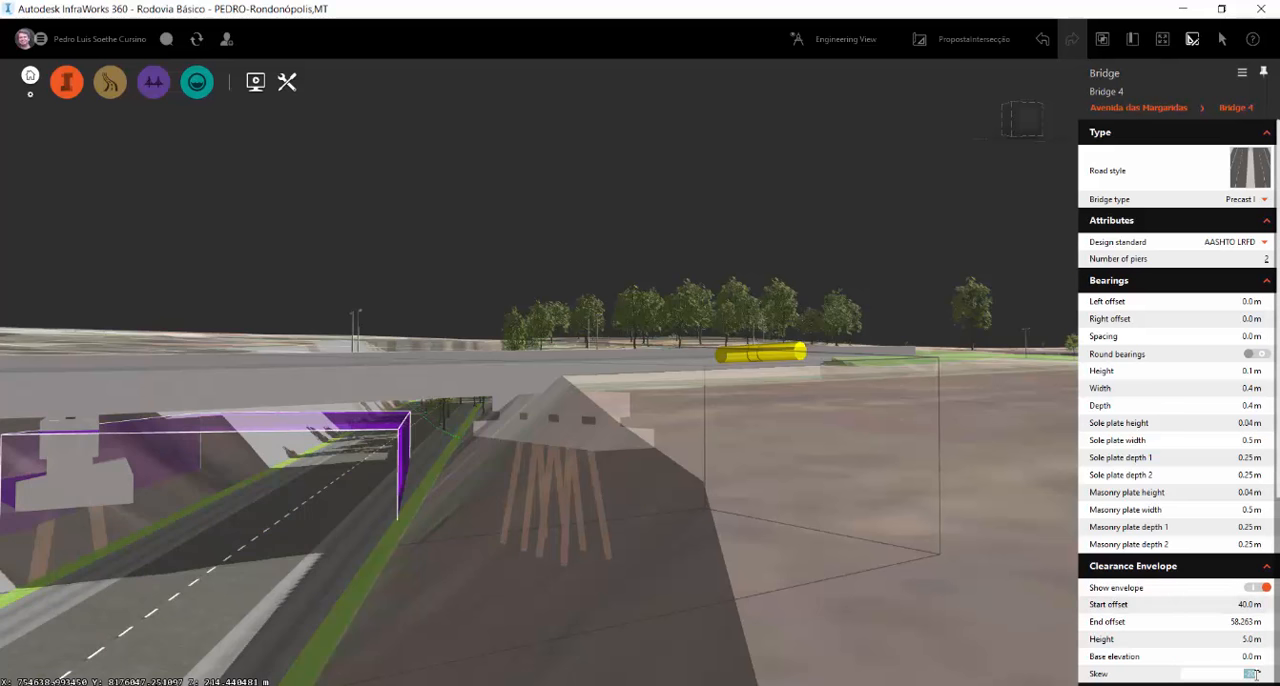
pyautogui.write('-25')
pyautogui.press('Return')
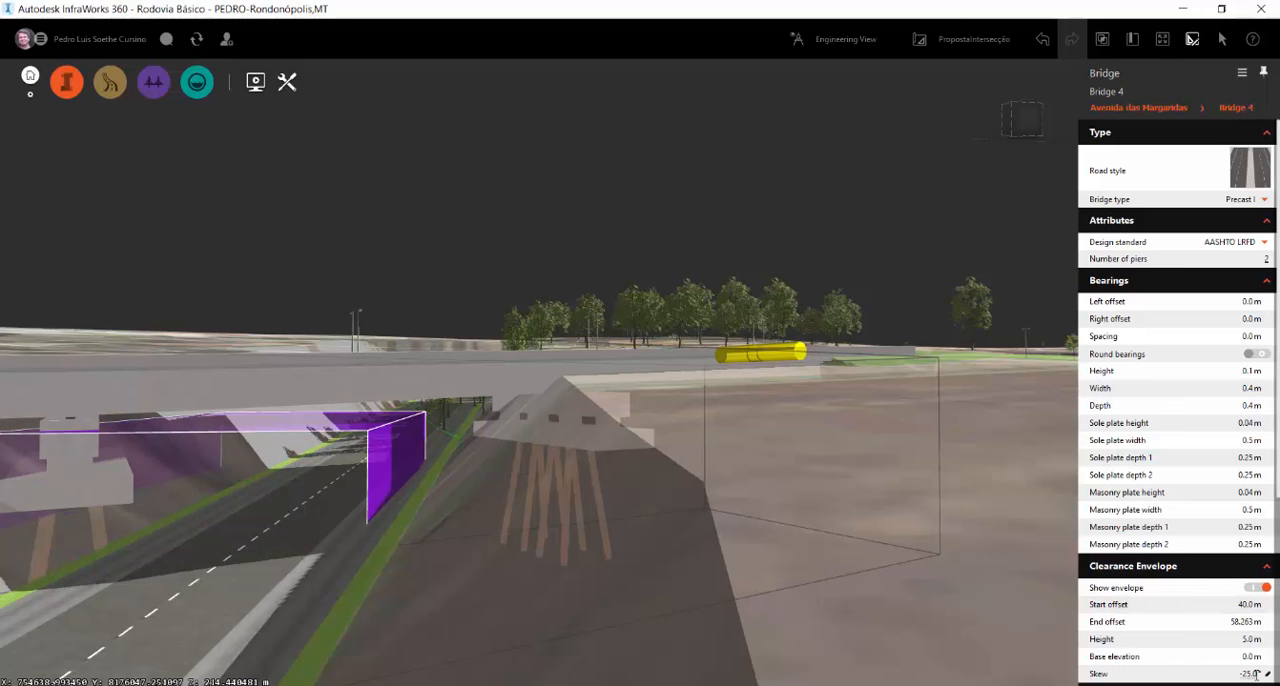
# Try clearance envelope start offsets of 35 m, 22 m and 33 m on the bridge
pyautogui.click(1245, 606)
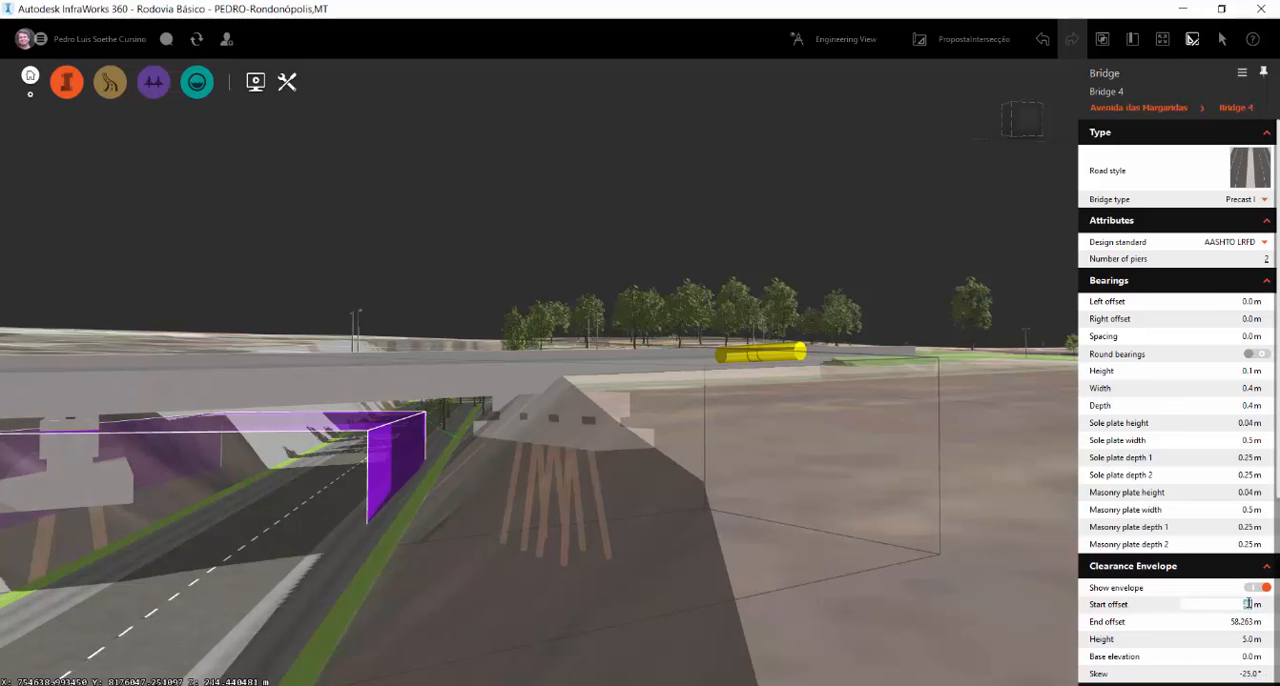
pyautogui.write('35')
pyautogui.press('Return')
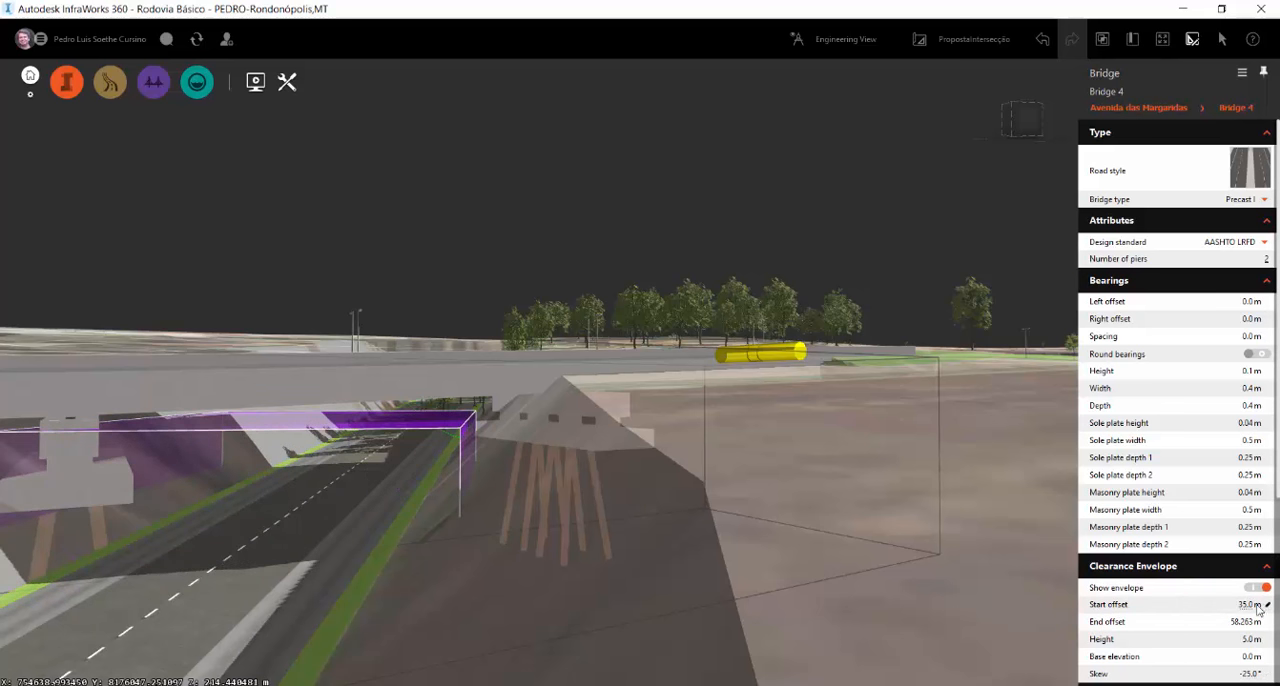
pyautogui.click(1247, 603)
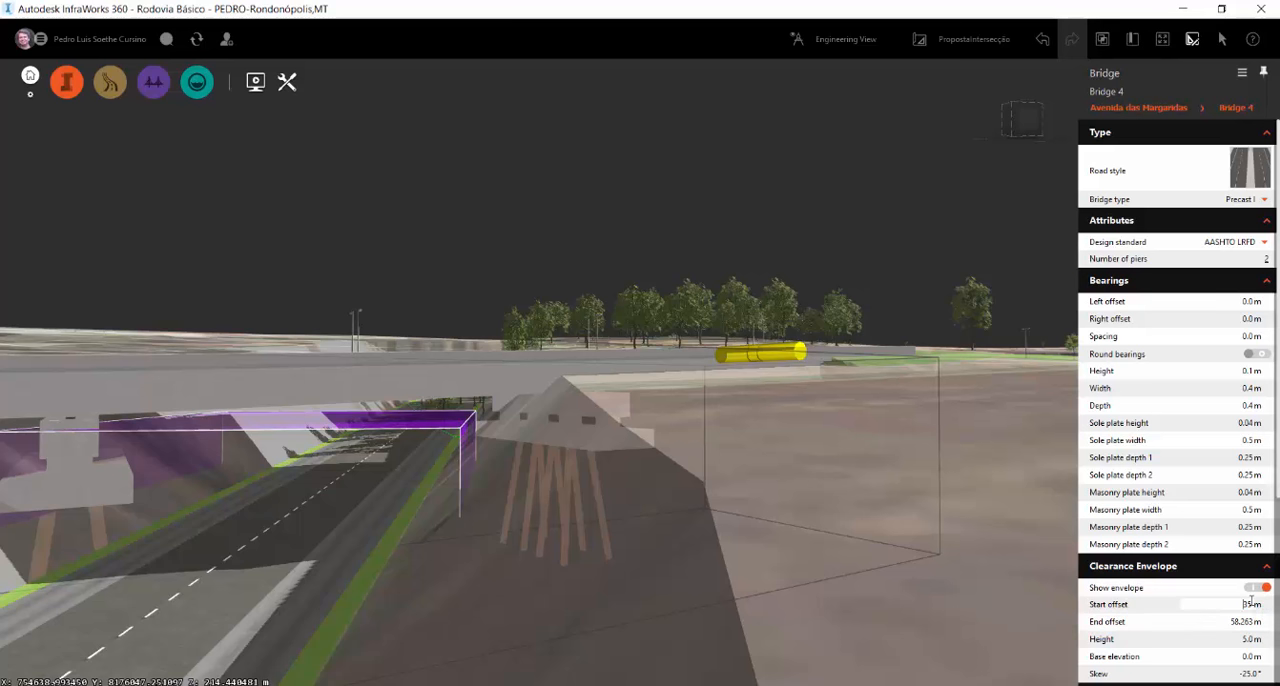
pyautogui.press('Return')
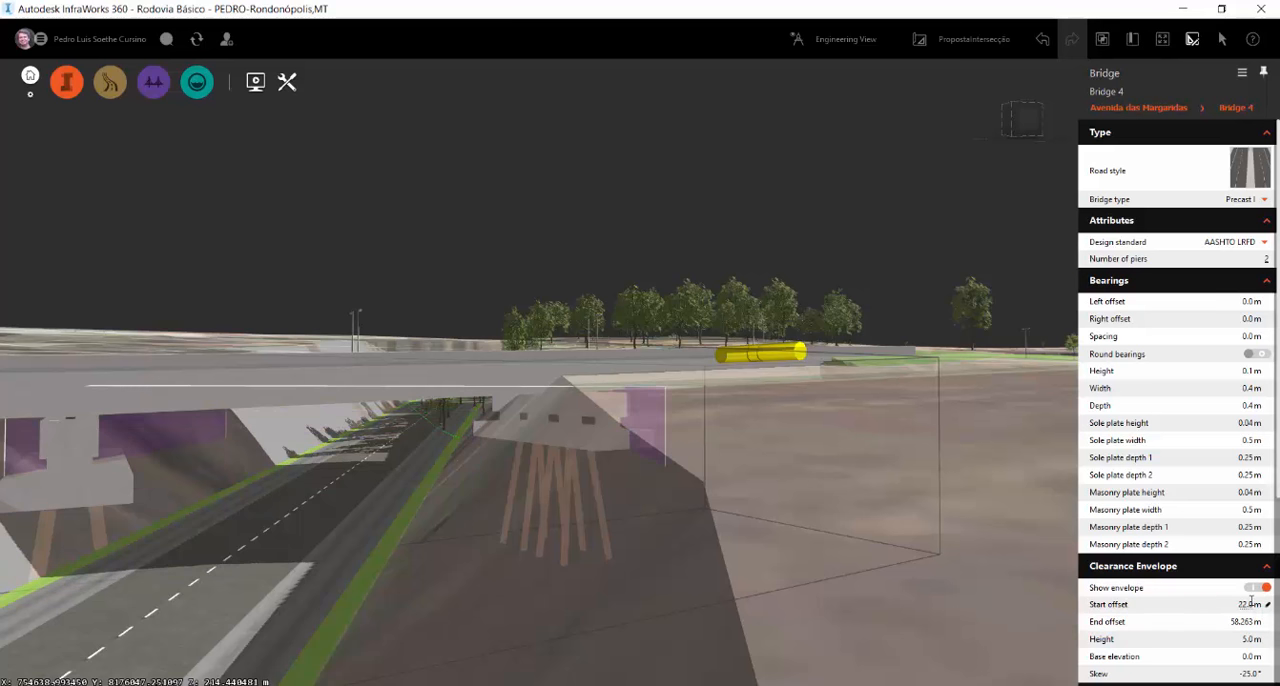
pyautogui.click(1251, 602)
pyautogui.press('Return')
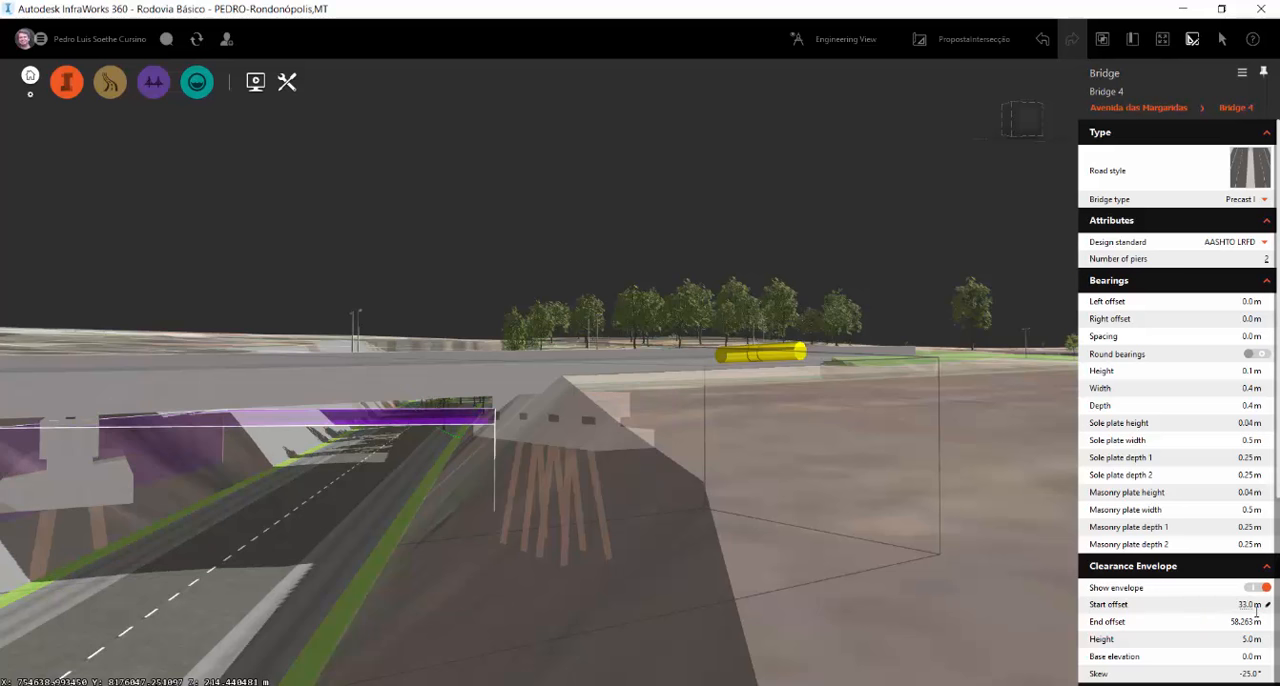
# Try an end offset of 45 m on the clearance envelope, and set it to 50 m
pyautogui.click(1242, 622)
pyautogui.write('45')
pyautogui.press('Return')
pyautogui.moveTo(489, 544); pyautogui.dragTo(496, 549)
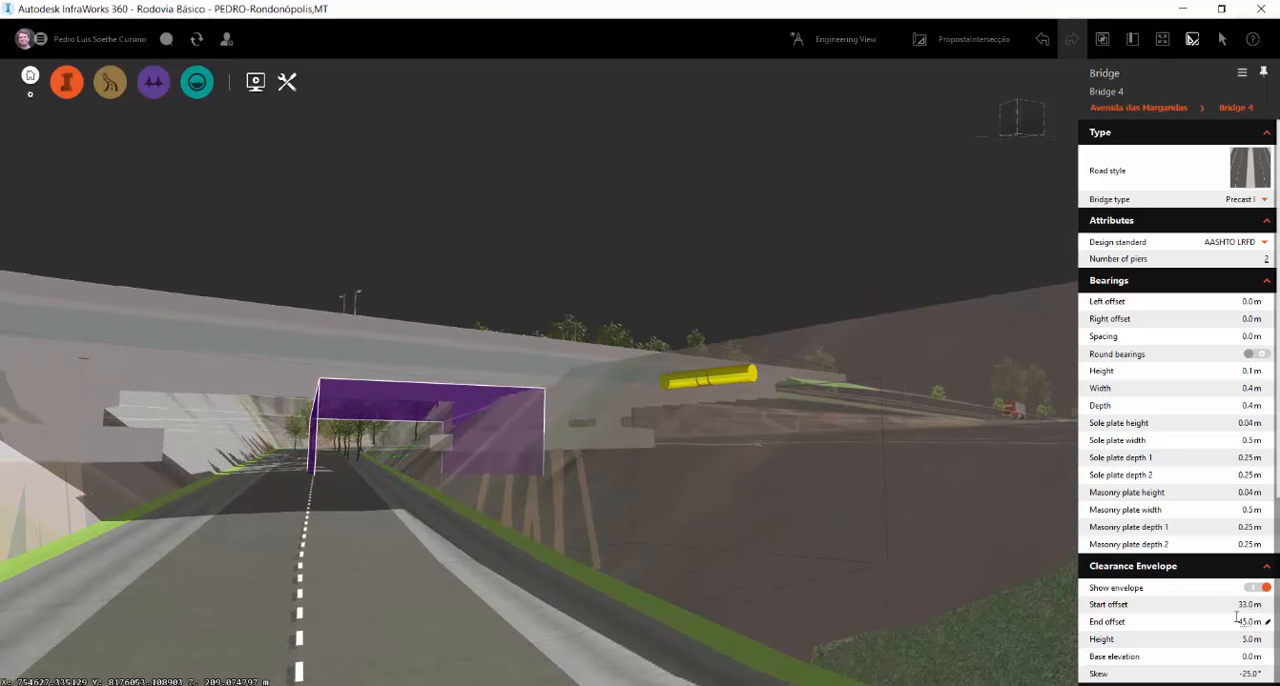
pyautogui.click(1250, 618)
pyautogui.write('50')
pyautogui.press('Return')
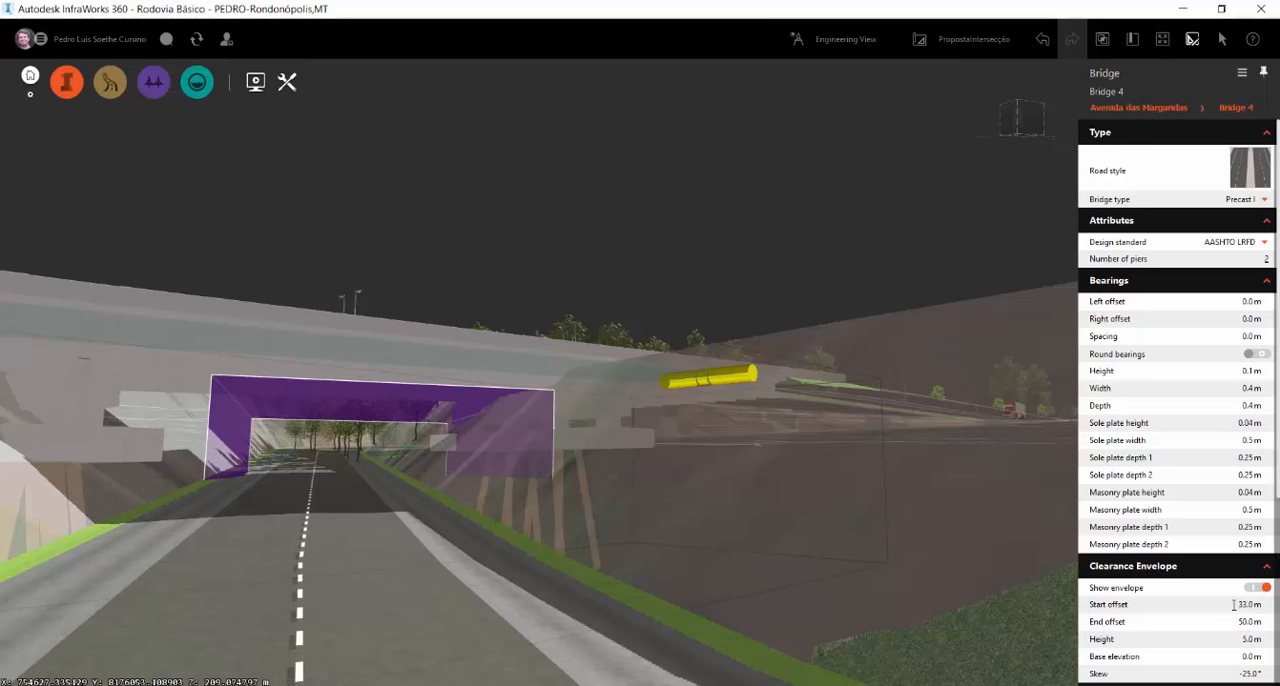
# Set the clearance envelope's start offset to 40 m and check its fit over the underpassing road
pyautogui.click(1243, 606)
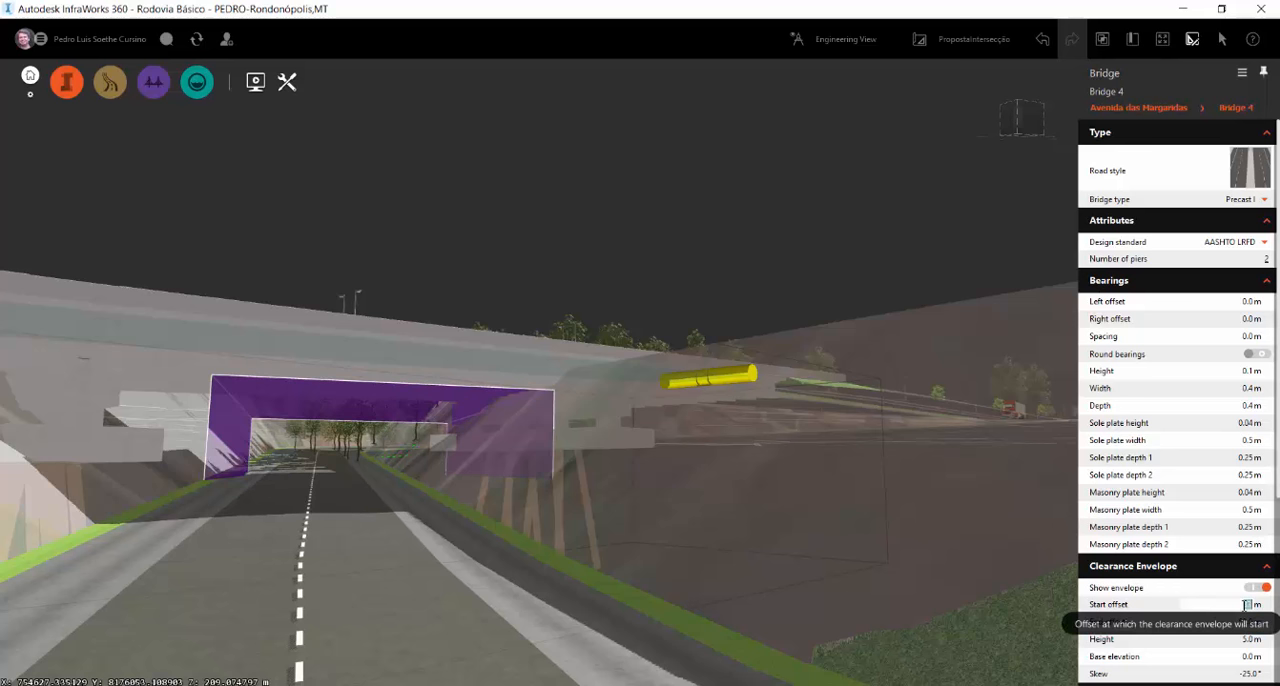
pyautogui.write('40')
pyautogui.press('Return')
pyautogui.scroll(-3, 415, 523)
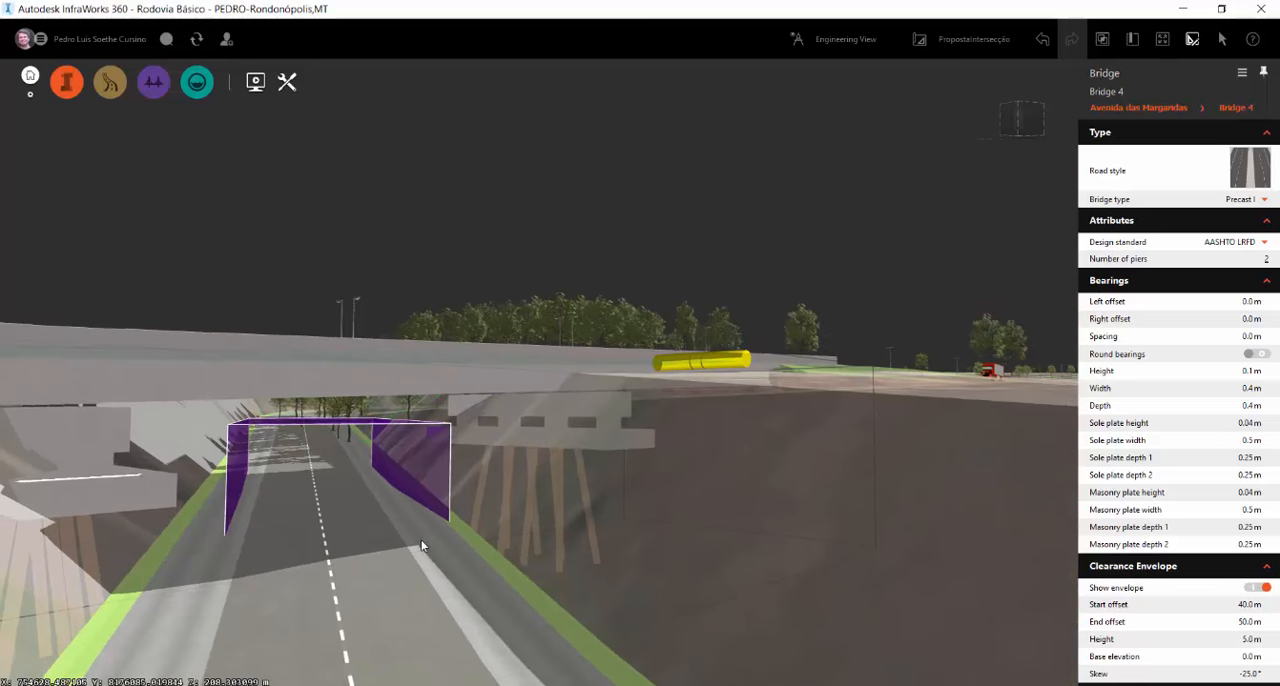
pyautogui.scroll(5, 385, 528)
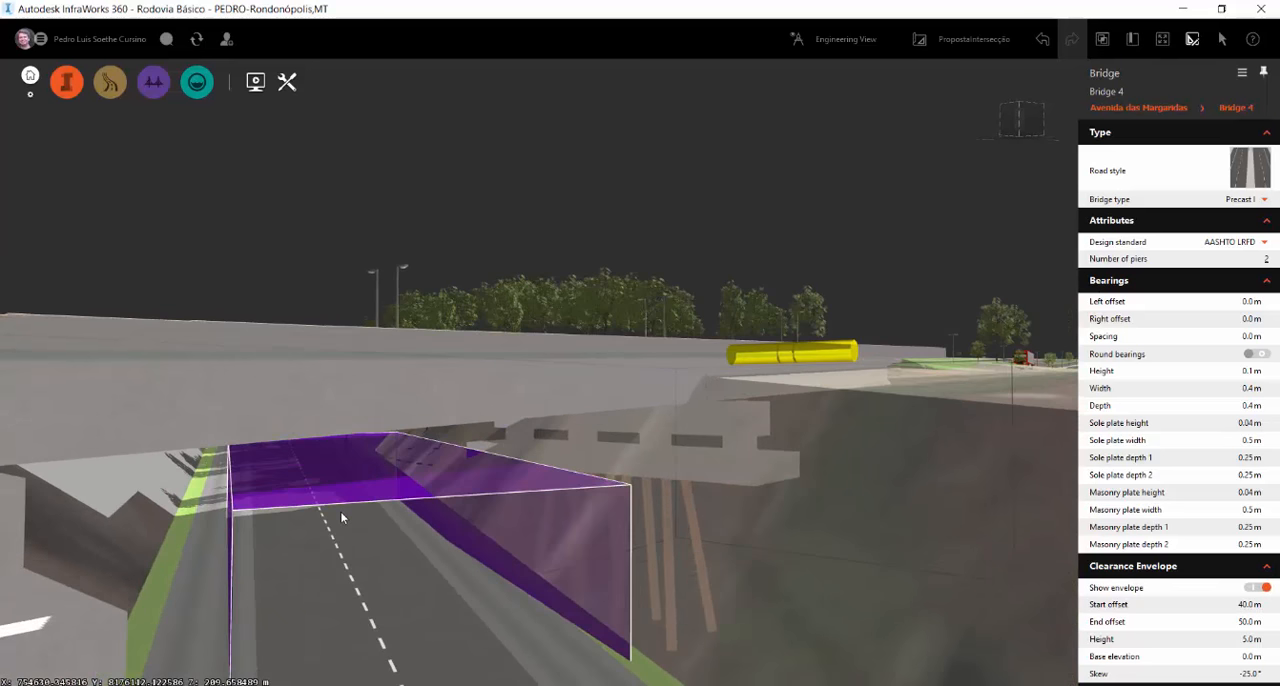
pyautogui.scroll(3, 365, 508)
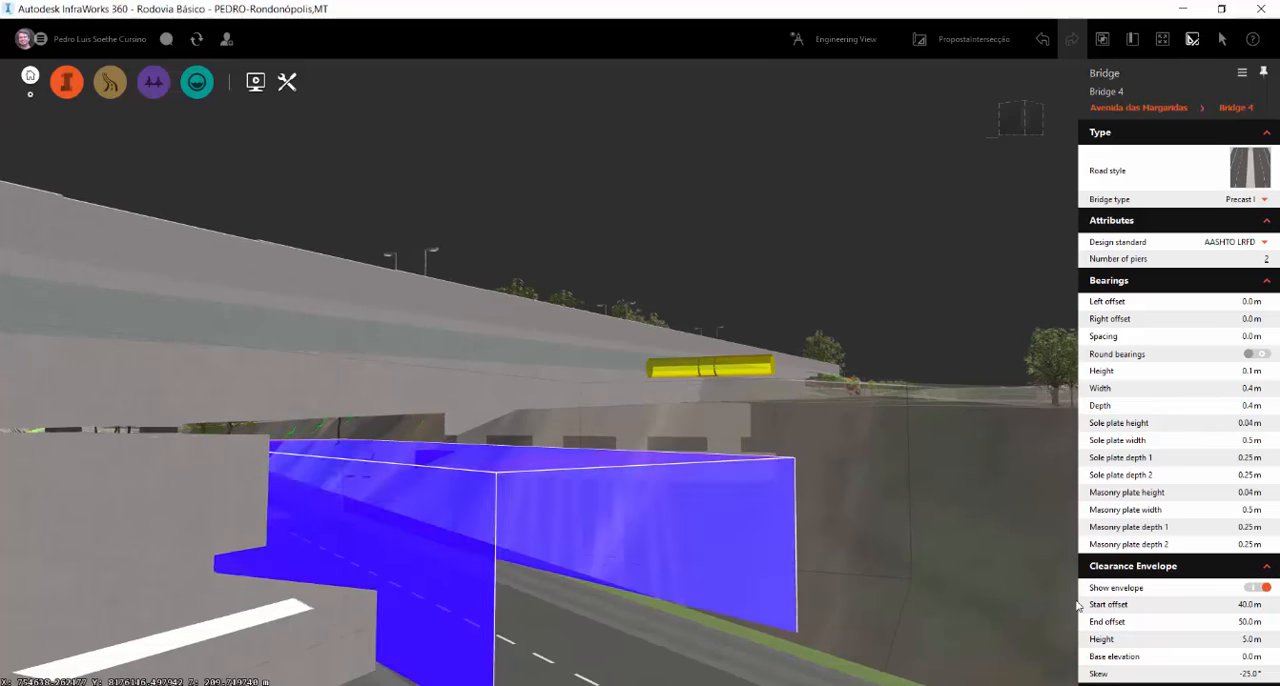
# Set the clearance envelope's height to 6 m and check it against the underside of the bridge
pyautogui.click(1252, 639)
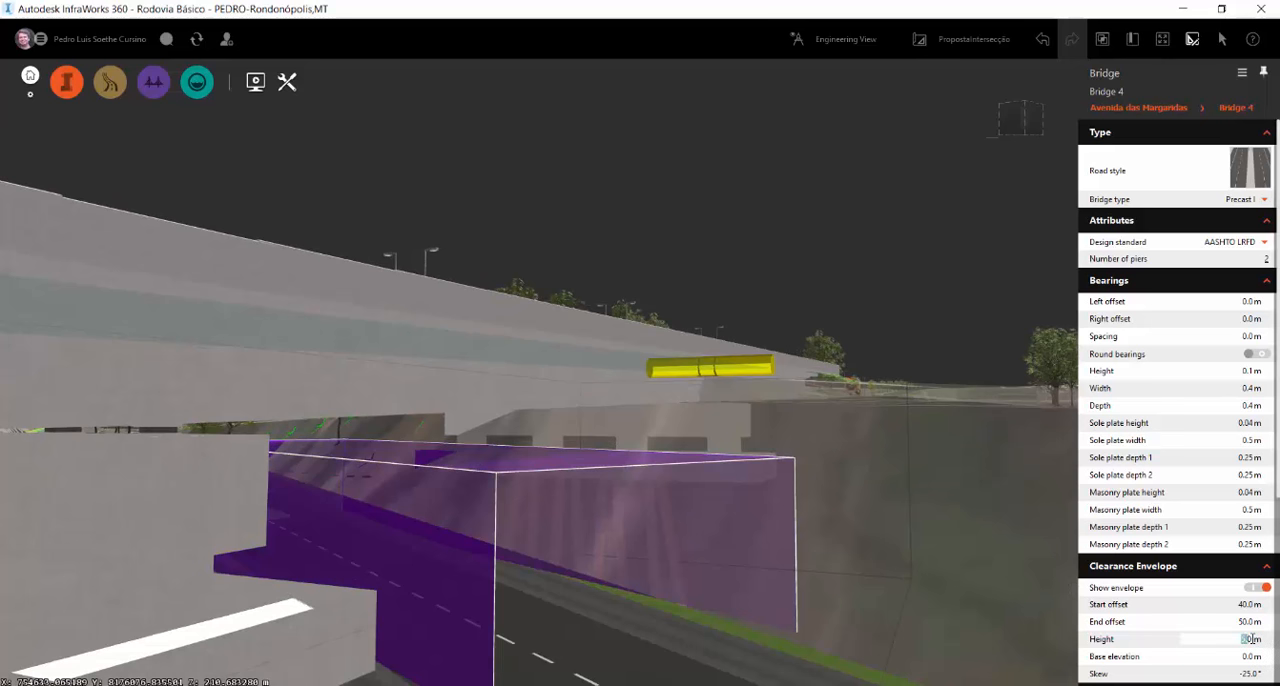
pyautogui.write('5')
pyautogui.press('Return')
pyautogui.moveTo(823, 544); pyautogui.dragTo(732, 546)
pyautogui.scroll(-5, 660, 457)
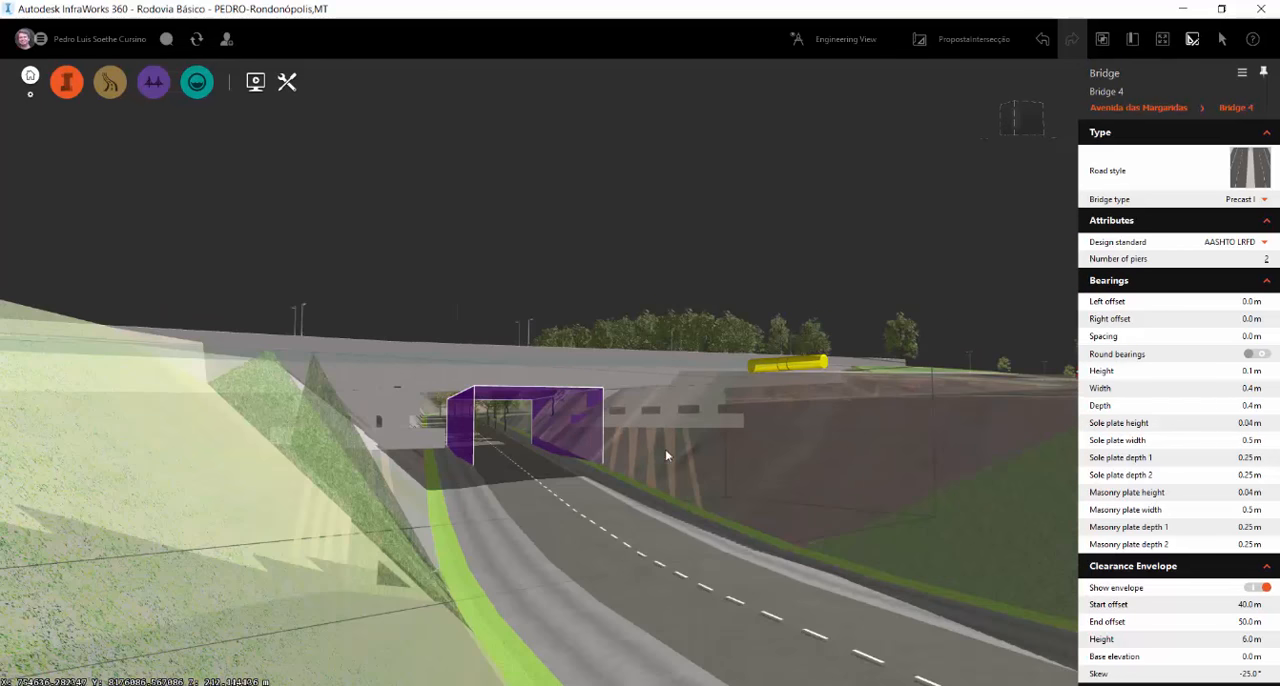
pyautogui.moveTo(667, 453); pyautogui.dragTo(624, 548)
pyautogui.scroll(-8, 630, 545)
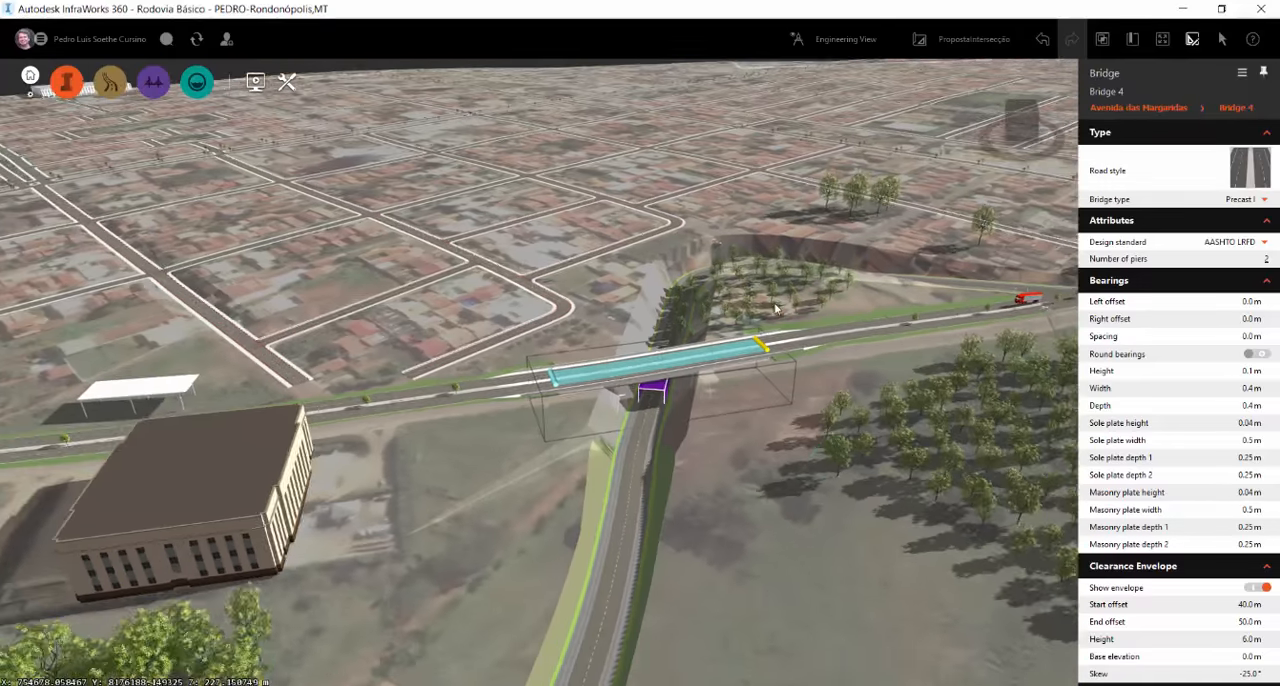
# Deselect the bridge and delete the Audi A8 car model beside the outer edge of the component road's curve
pyautogui.moveTo(775, 309); pyautogui.dragTo(729, 469)
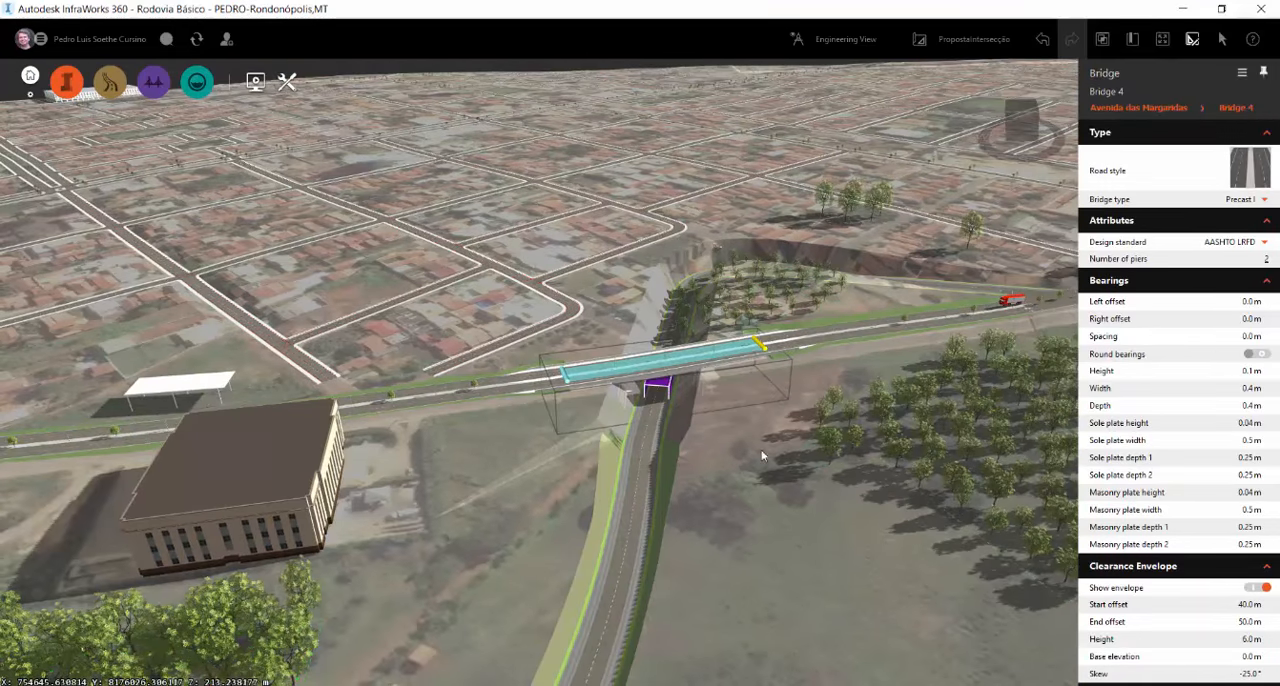
pyautogui.click(761, 449)
pyautogui.moveTo(820, 345); pyautogui.dragTo(731, 464, button='middle')
pyautogui.moveTo(775, 325); pyautogui.dragTo(698, 430)
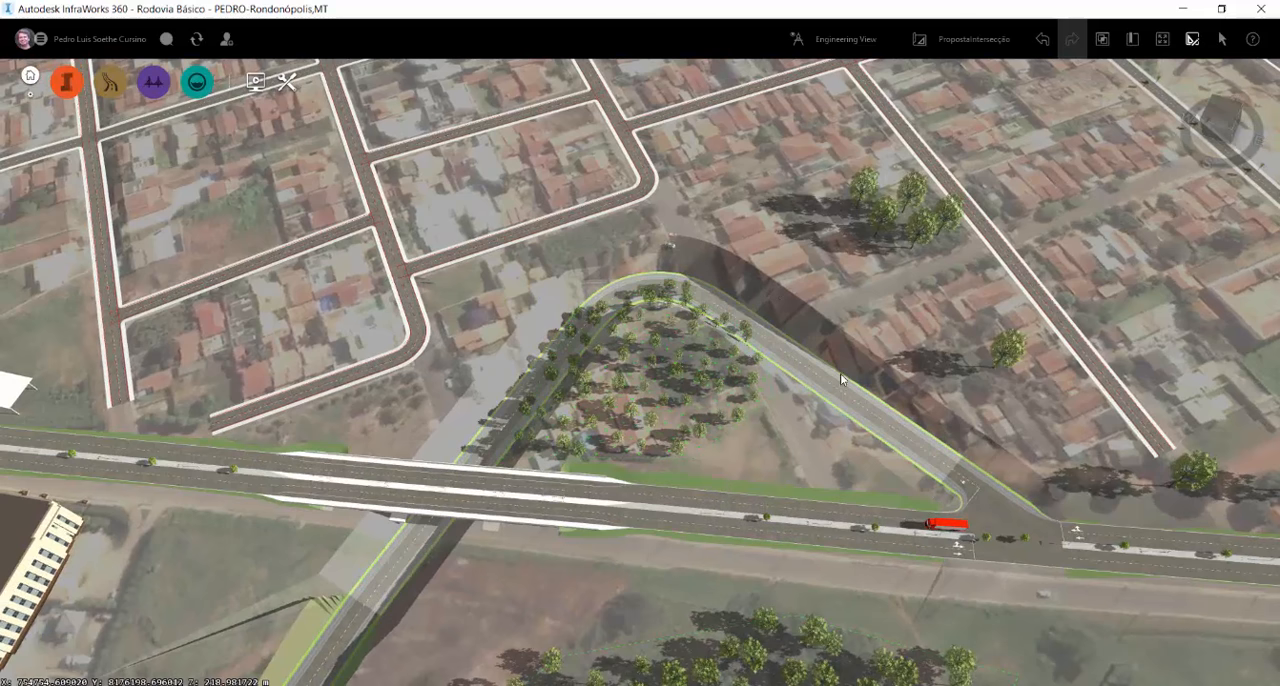
pyautogui.scroll(5, 800, 340)
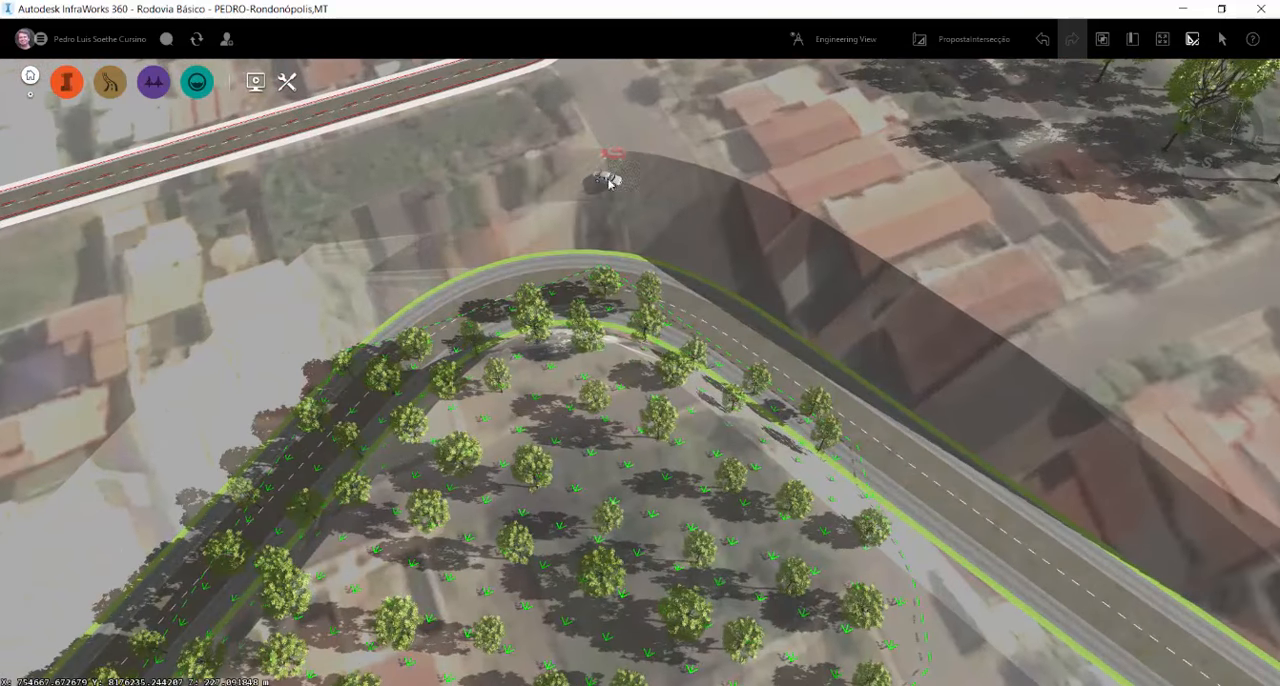
pyautogui.click(605, 176)
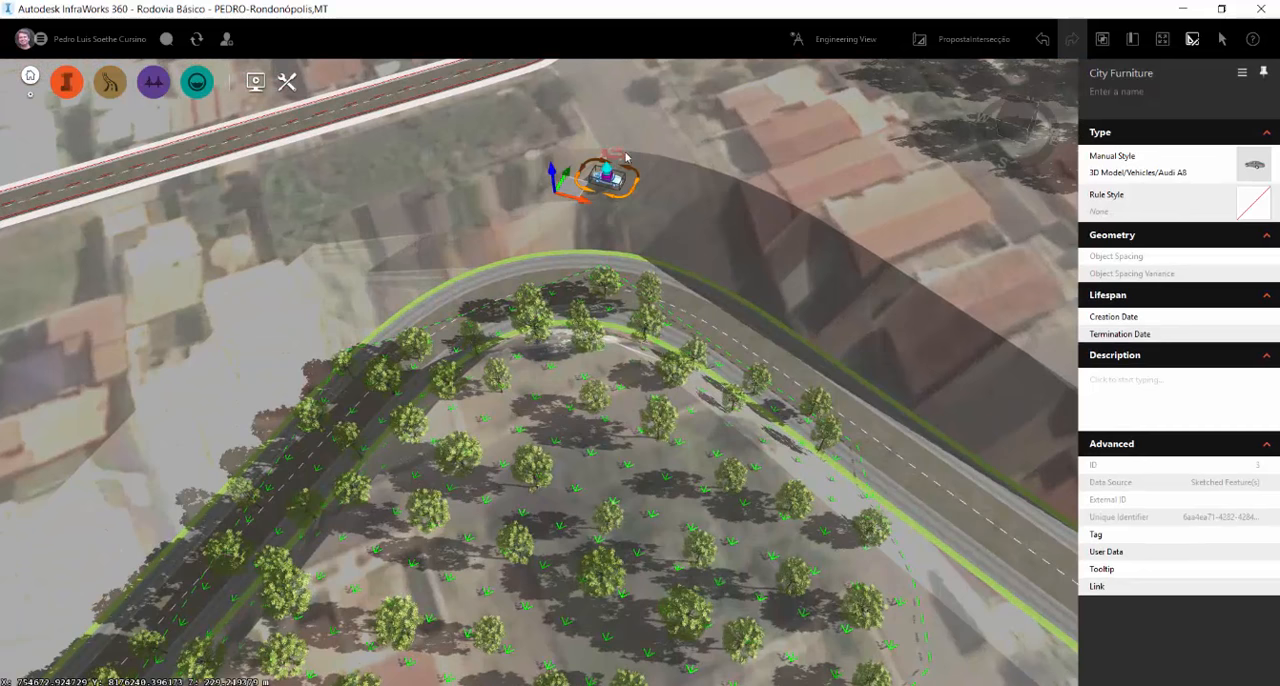
pyautogui.press('Delete')
# Delete the remaining red car model beside the outer edge of the component road's curve
pyautogui.scroll(6, 618, 145)
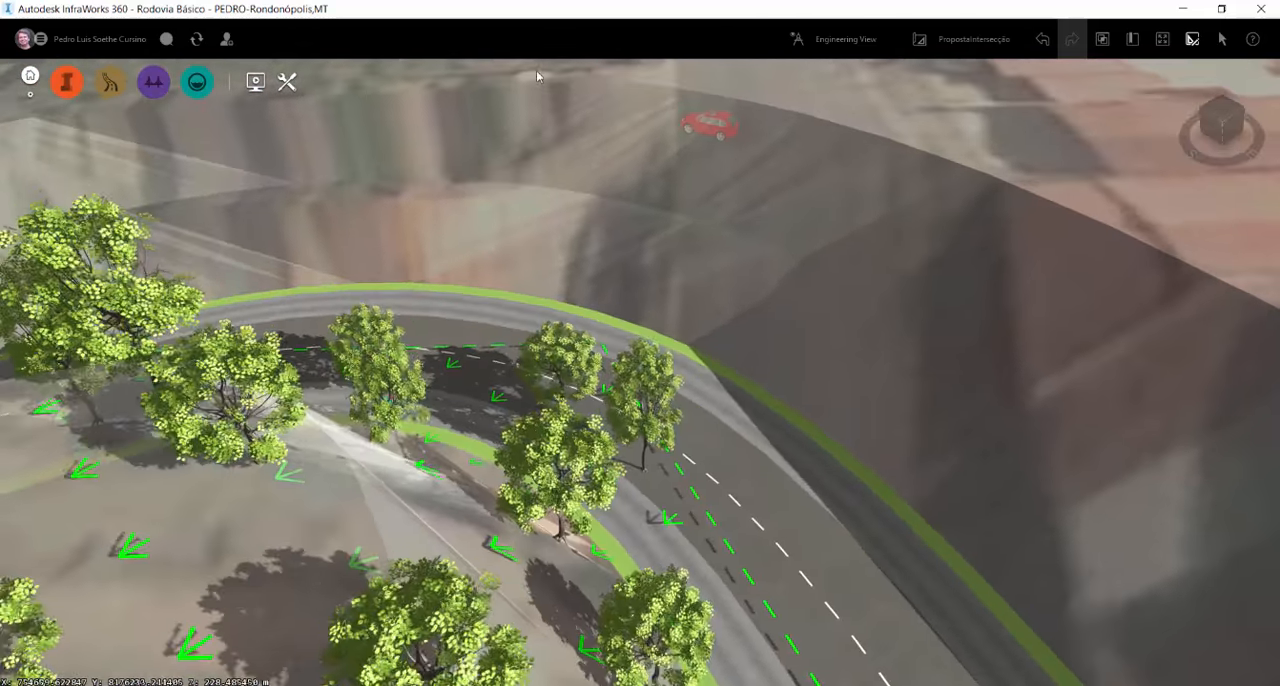
pyautogui.moveTo(720, 142); pyautogui.dragTo(775, 362)
pyautogui.click(775, 364)
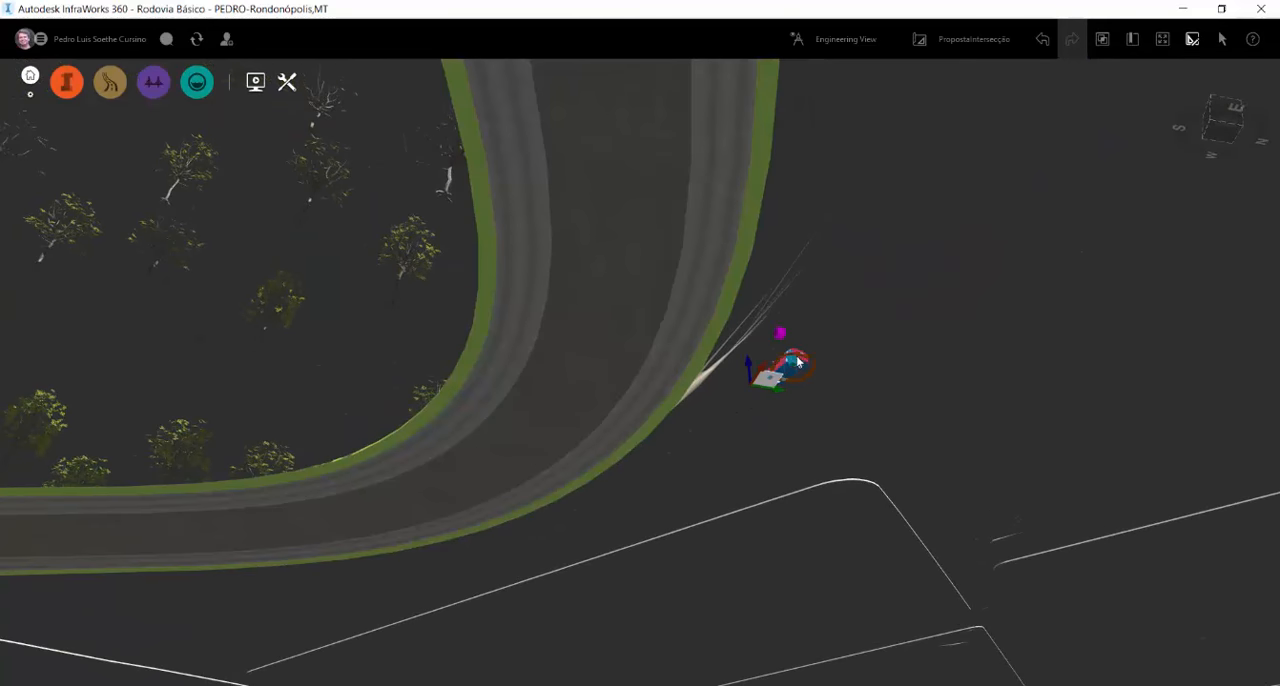
pyautogui.press('Delete')
# Select the curved component road and show its roadside grading
pyautogui.moveTo(716, 447); pyautogui.dragTo(669, 468)
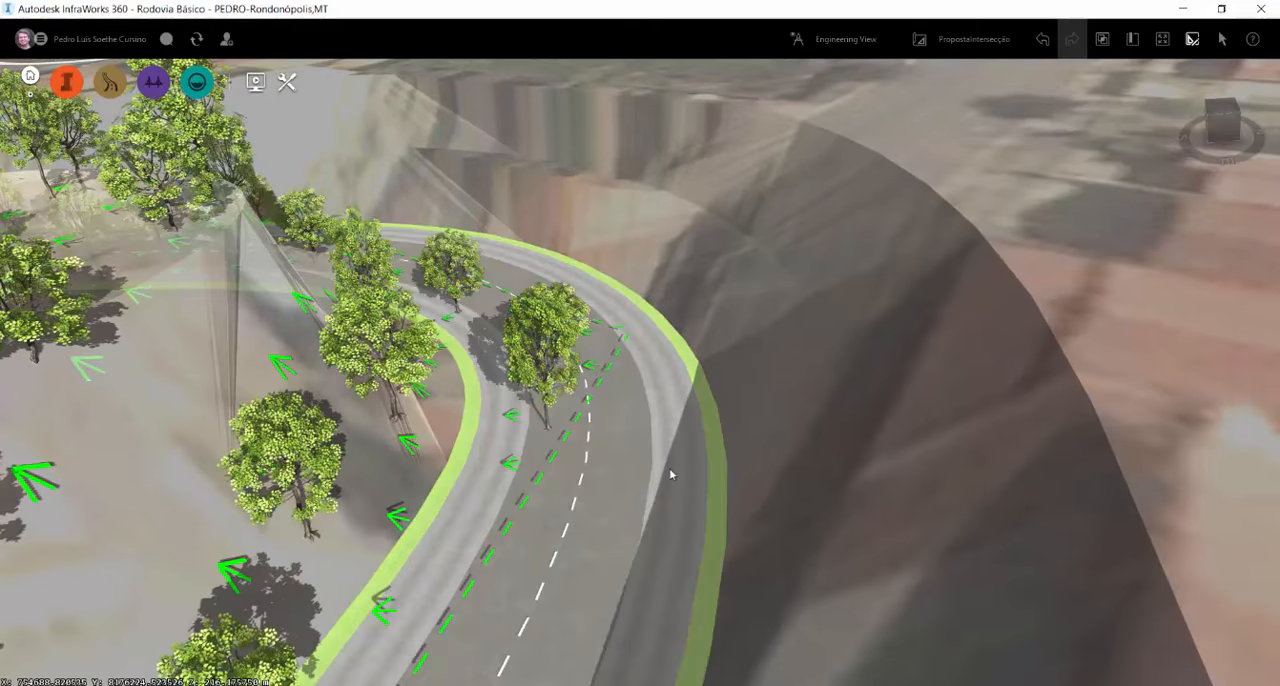
pyautogui.click(669, 468)
pyautogui.scroll(-5, 783, 333)
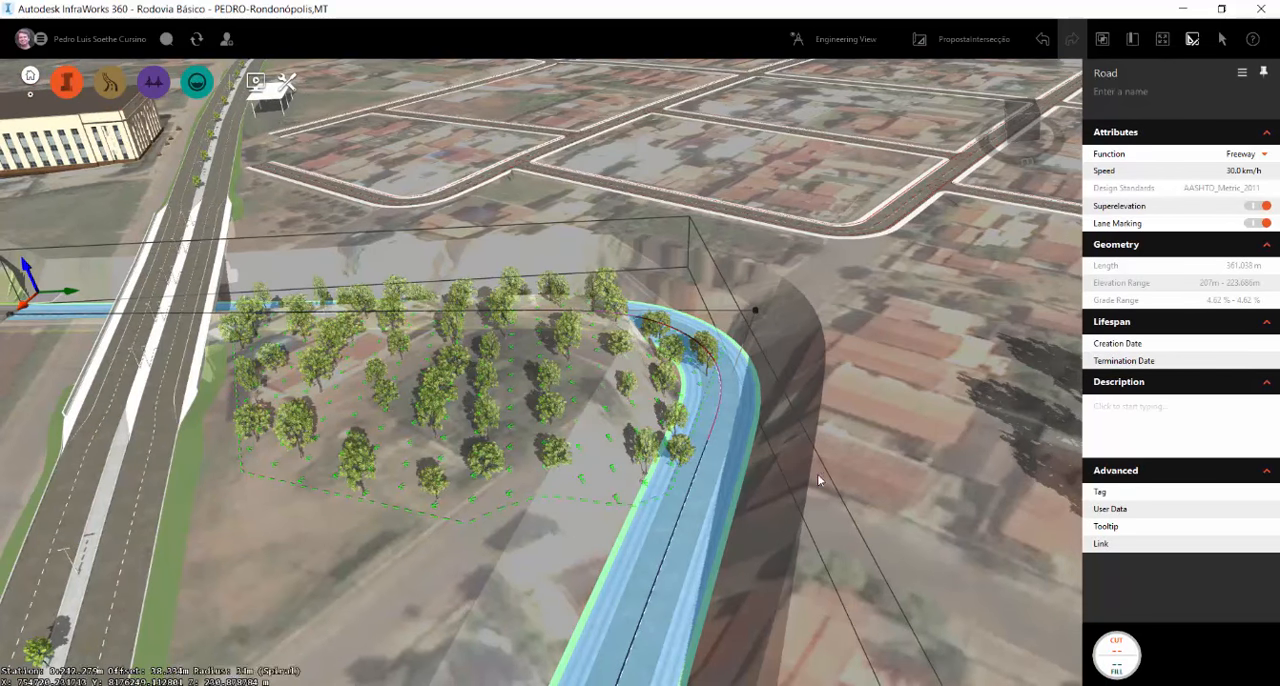
pyautogui.rightClick(745, 446)
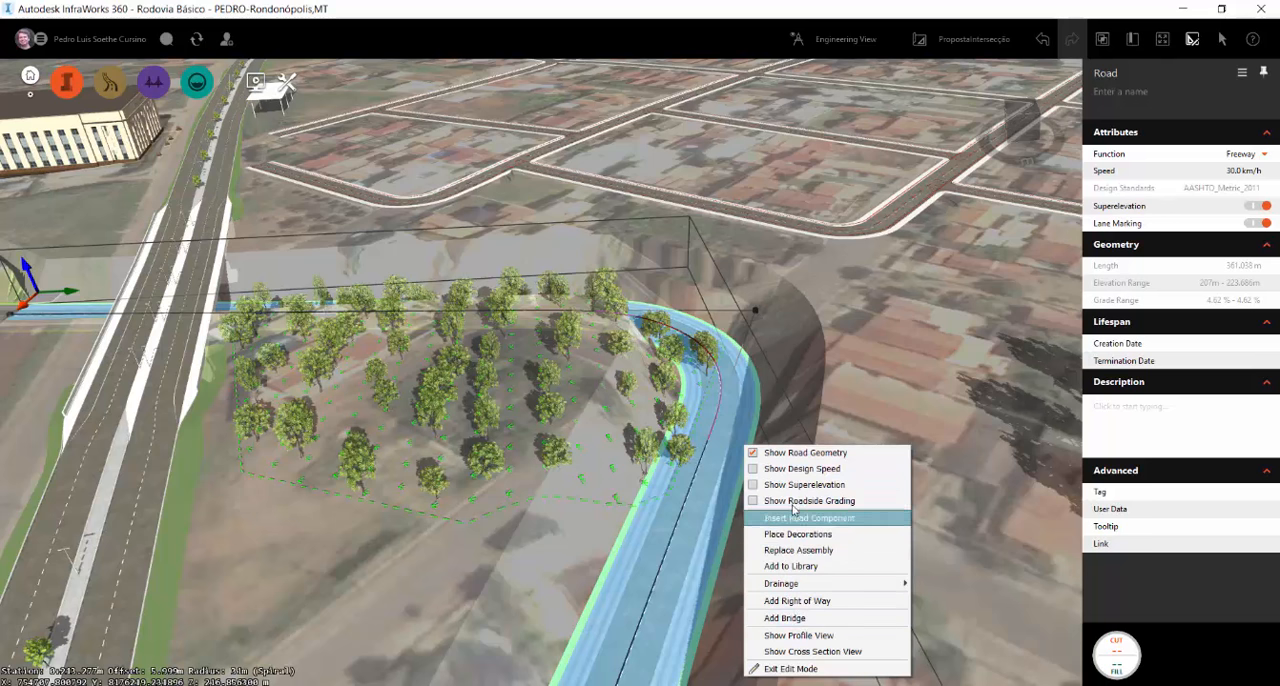
pyautogui.click(756, 501)
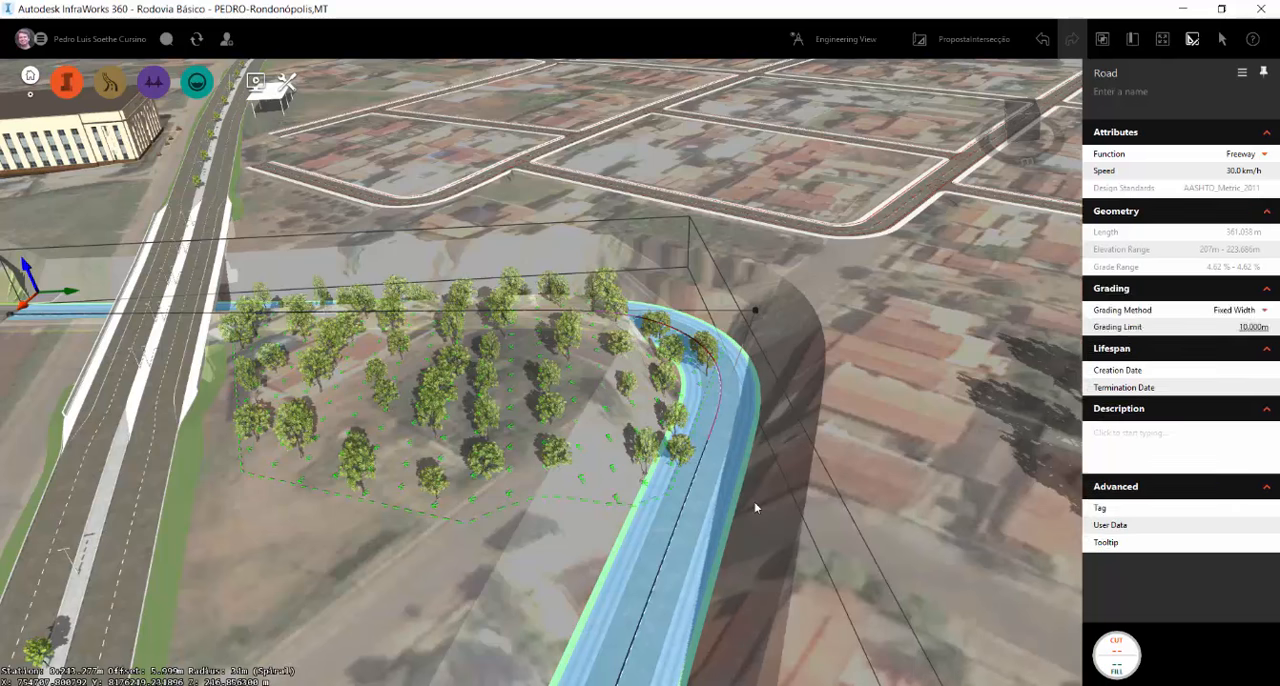
# Change the curved road's grading method to Fixed Slope and its grading material to Manicured Grass
pyautogui.click(1263, 344)
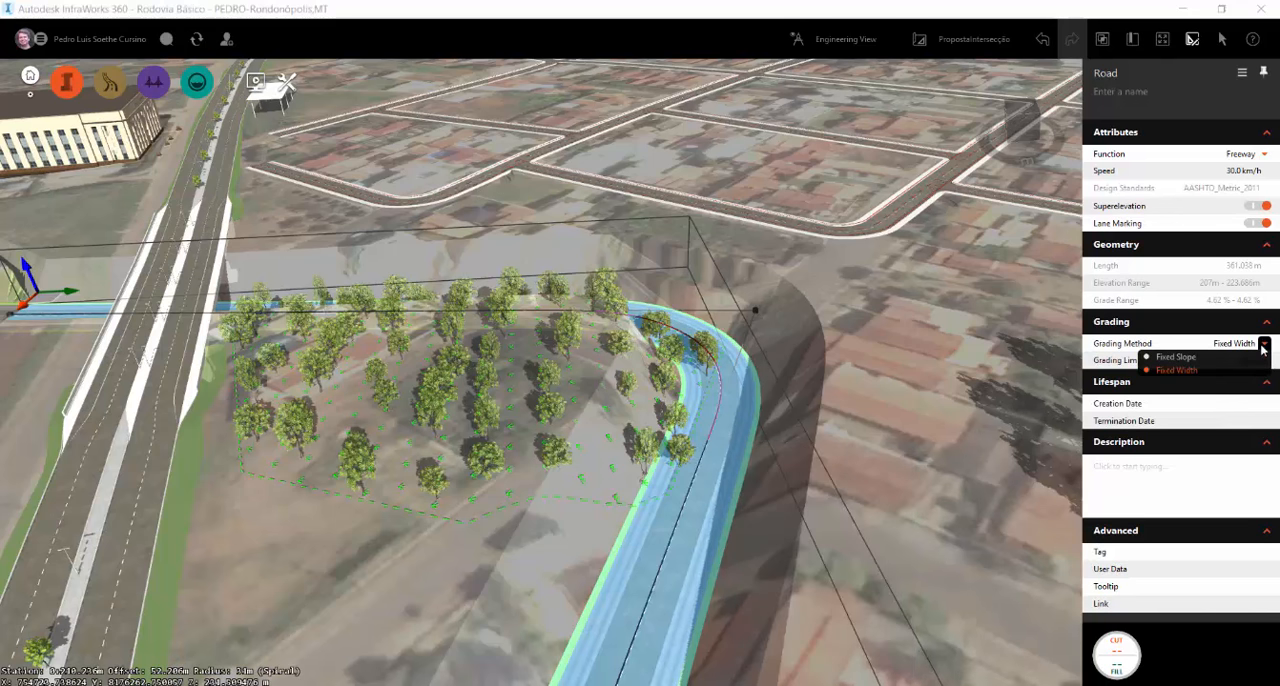
pyautogui.click(1205, 366)
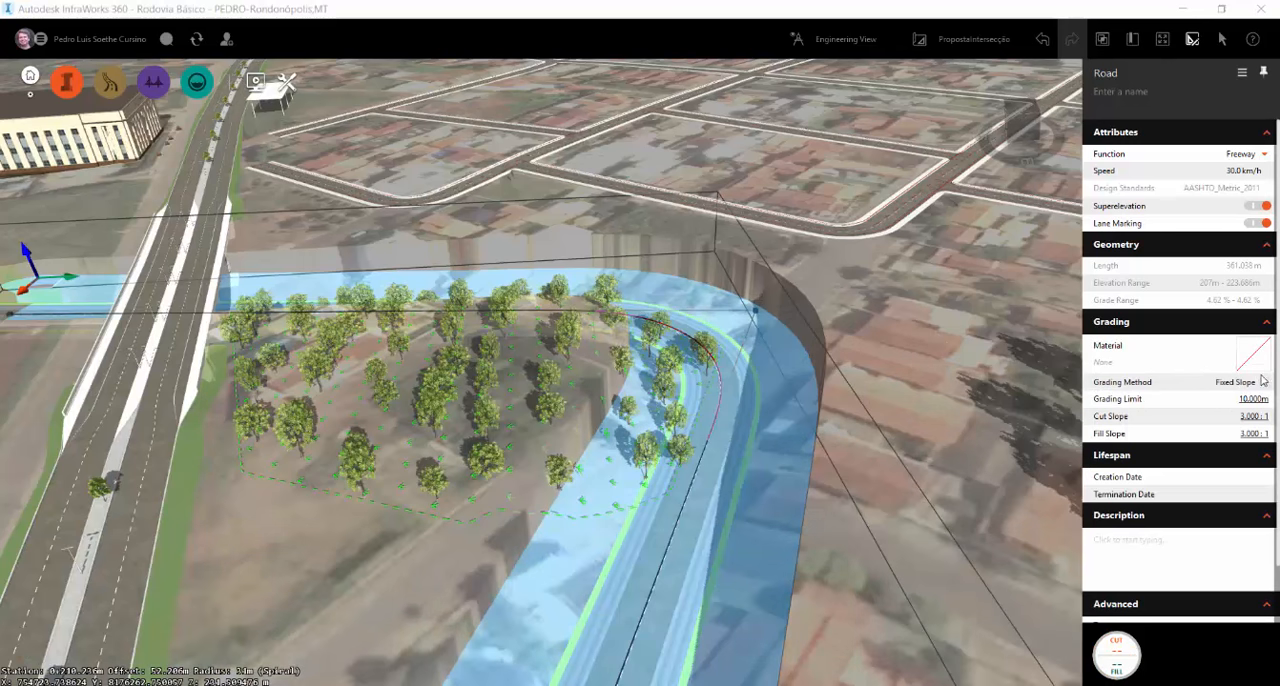
pyautogui.click(1256, 356)
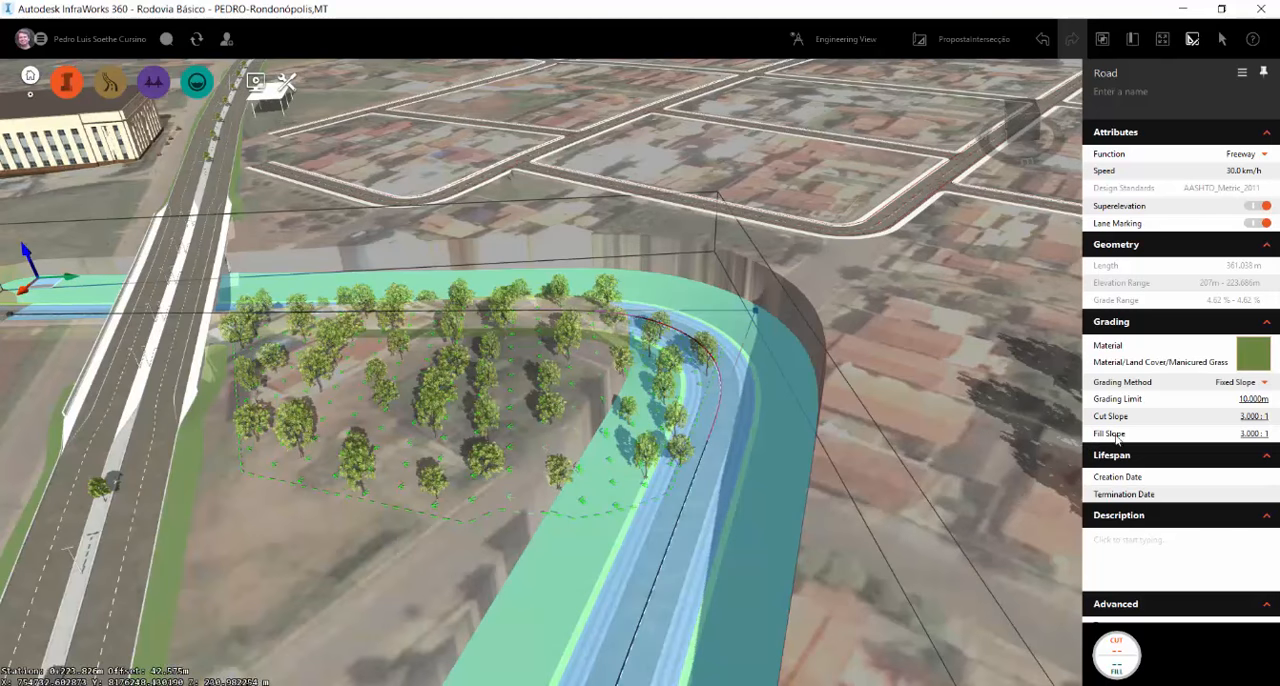
# Set the curved road's grading limit to 30 m, its cut slope to 1:1 and its fill slope to 1.5:1
pyautogui.click(1242, 397)
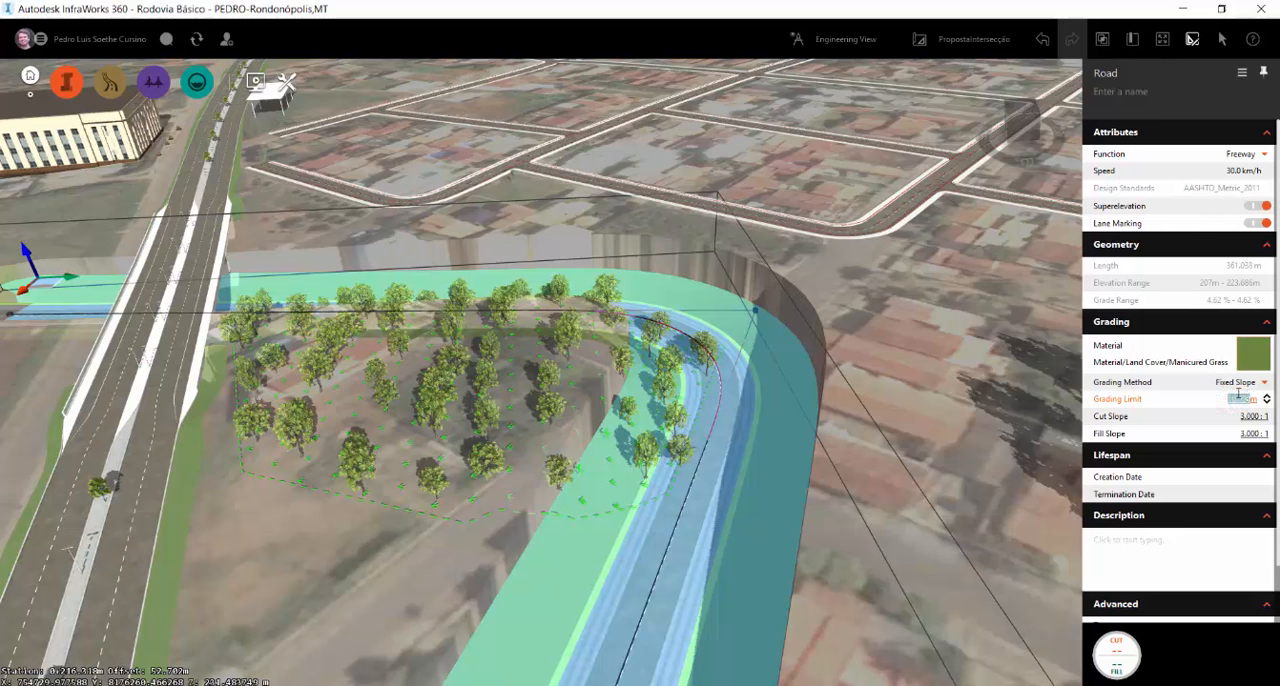
pyautogui.write('30')
pyautogui.click(1245, 416)
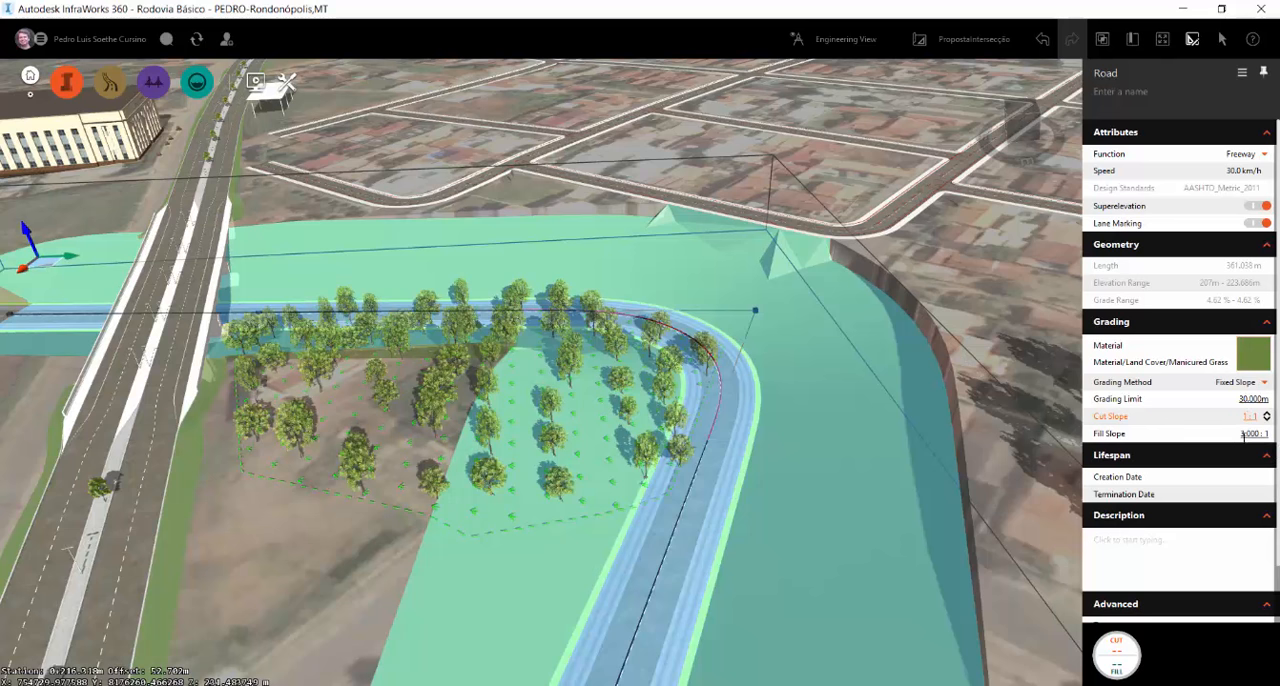
pyautogui.click(1242, 433)
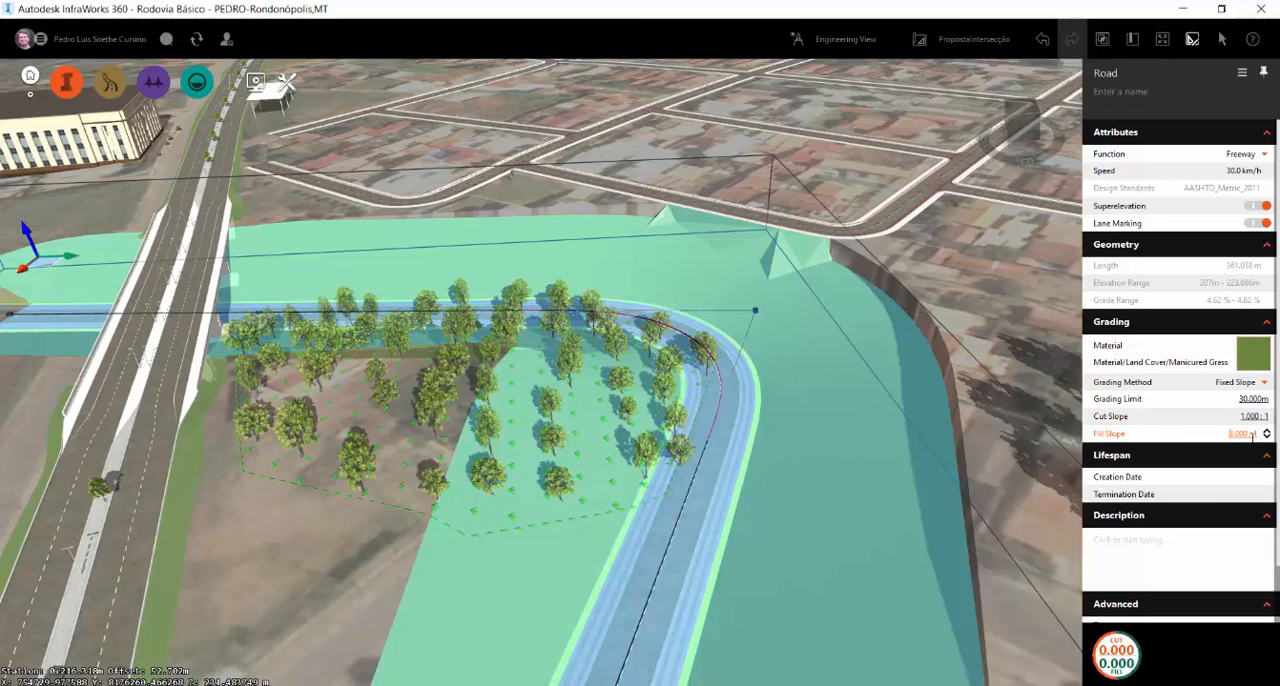
pyautogui.write('1')
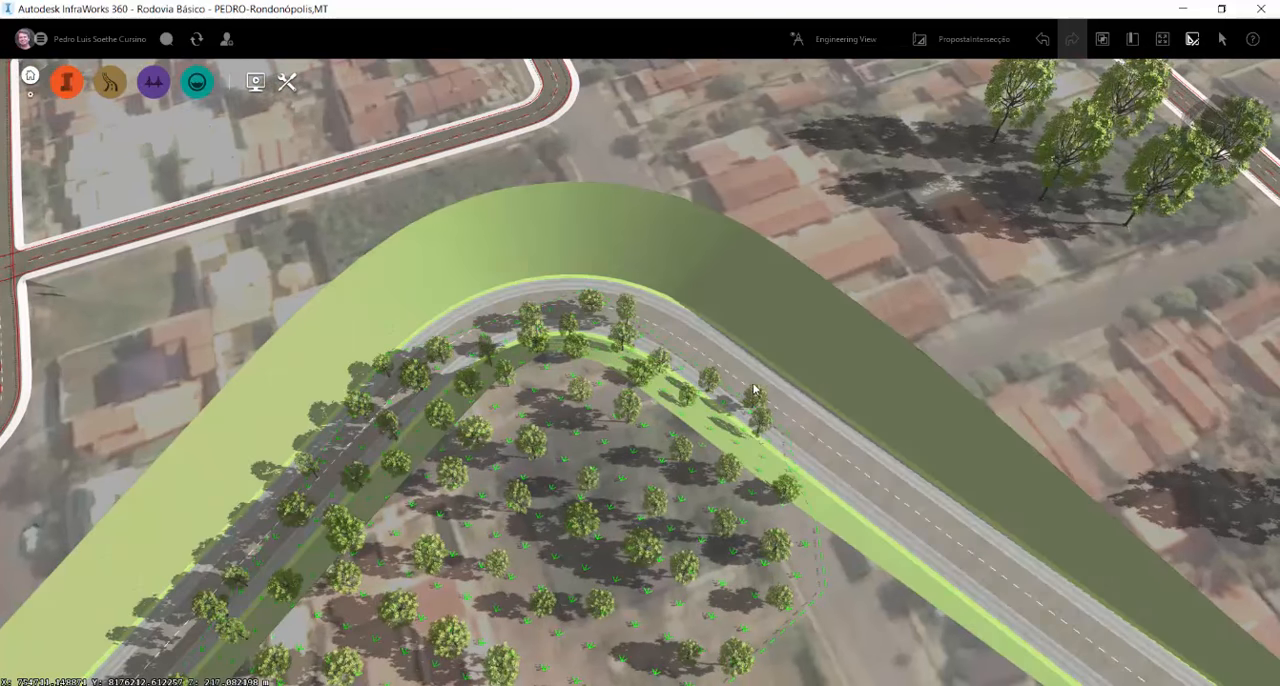
pyautogui.click(525, 224)
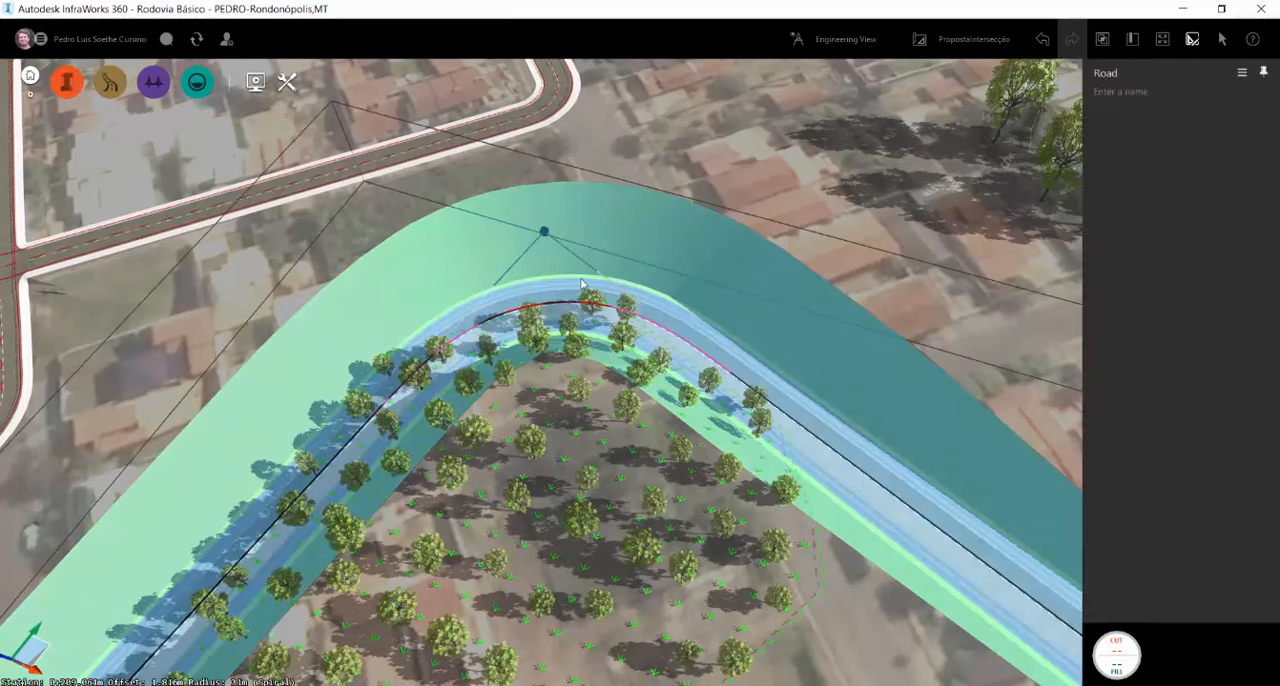
pyautogui.click(543, 231)
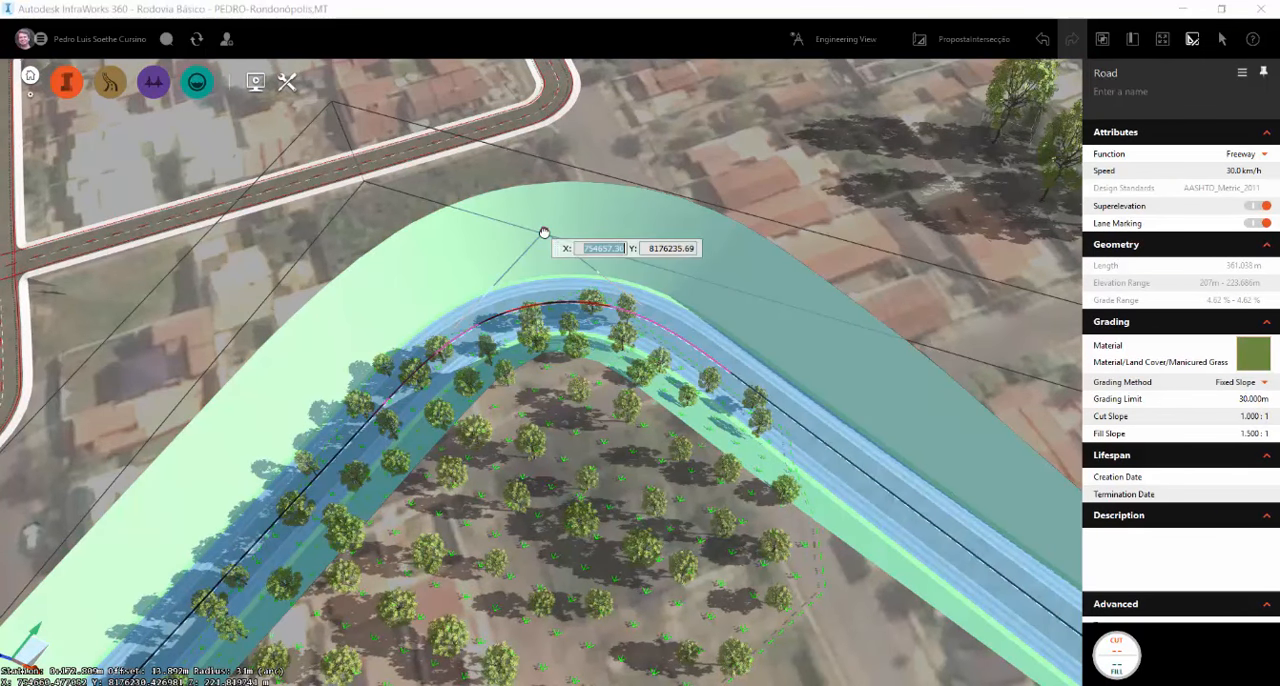
pyautogui.rightClick(543, 233)
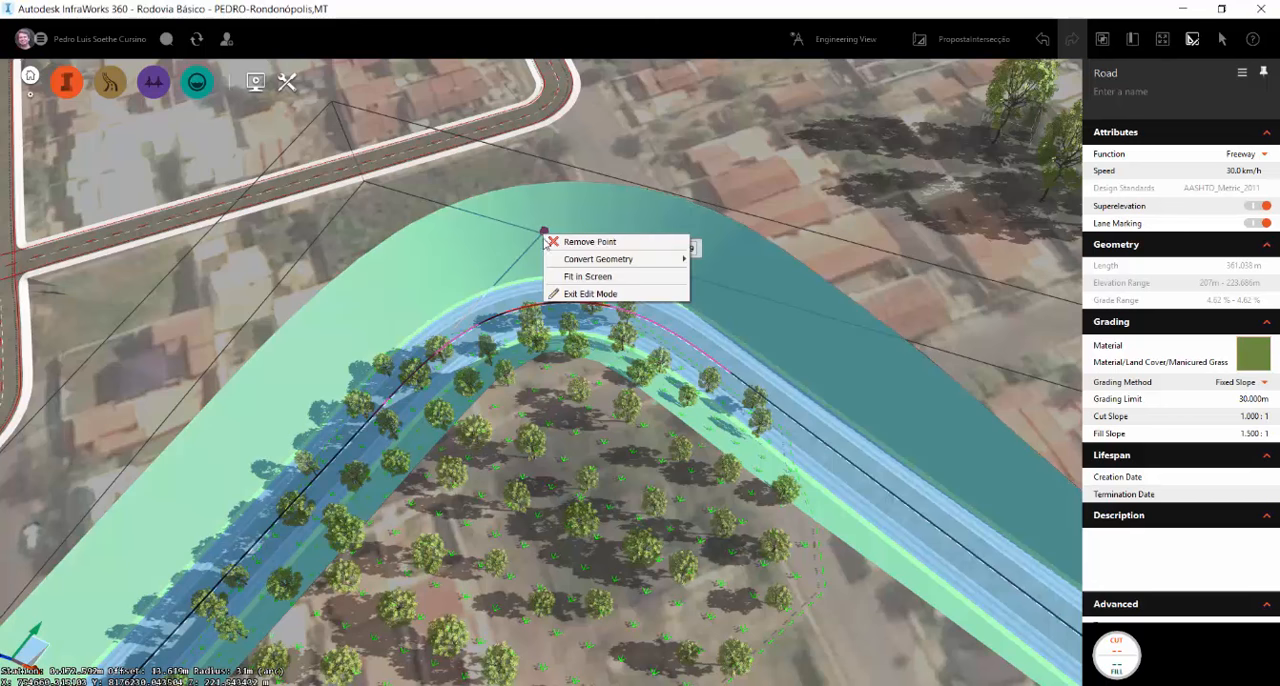
pyautogui.moveTo(557, 259)
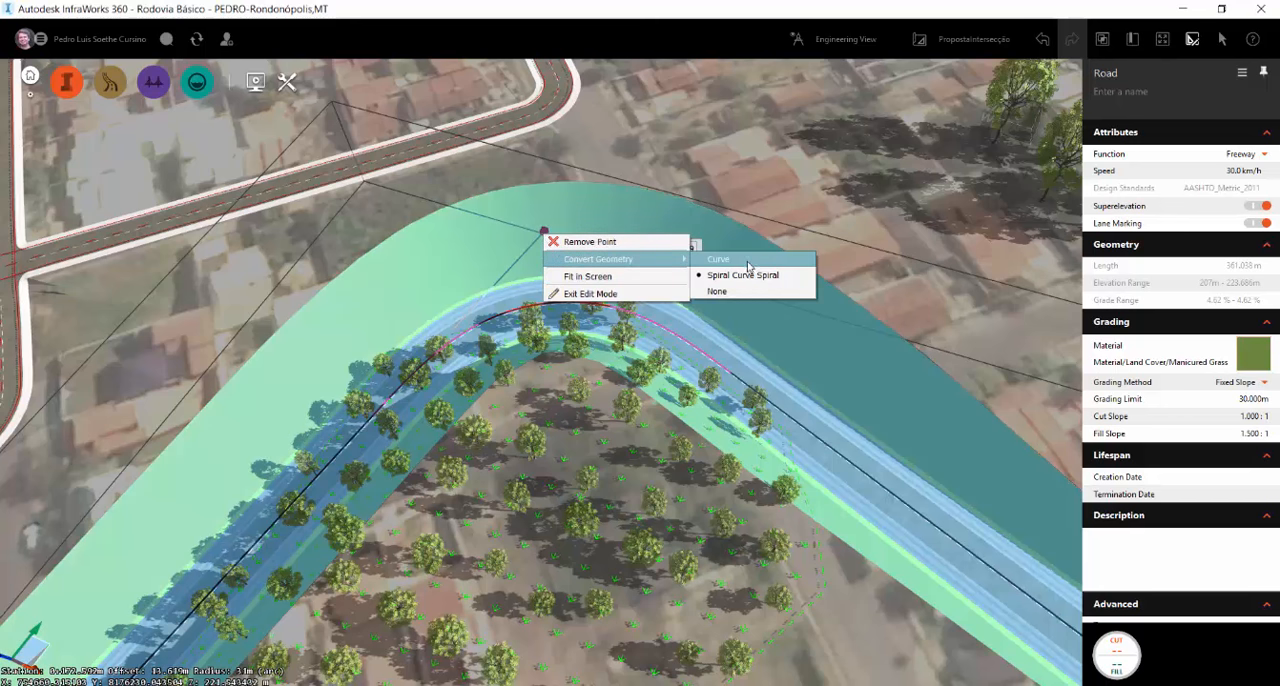
pyautogui.click(516, 313)
pyautogui.scroll(5, 510, 314)
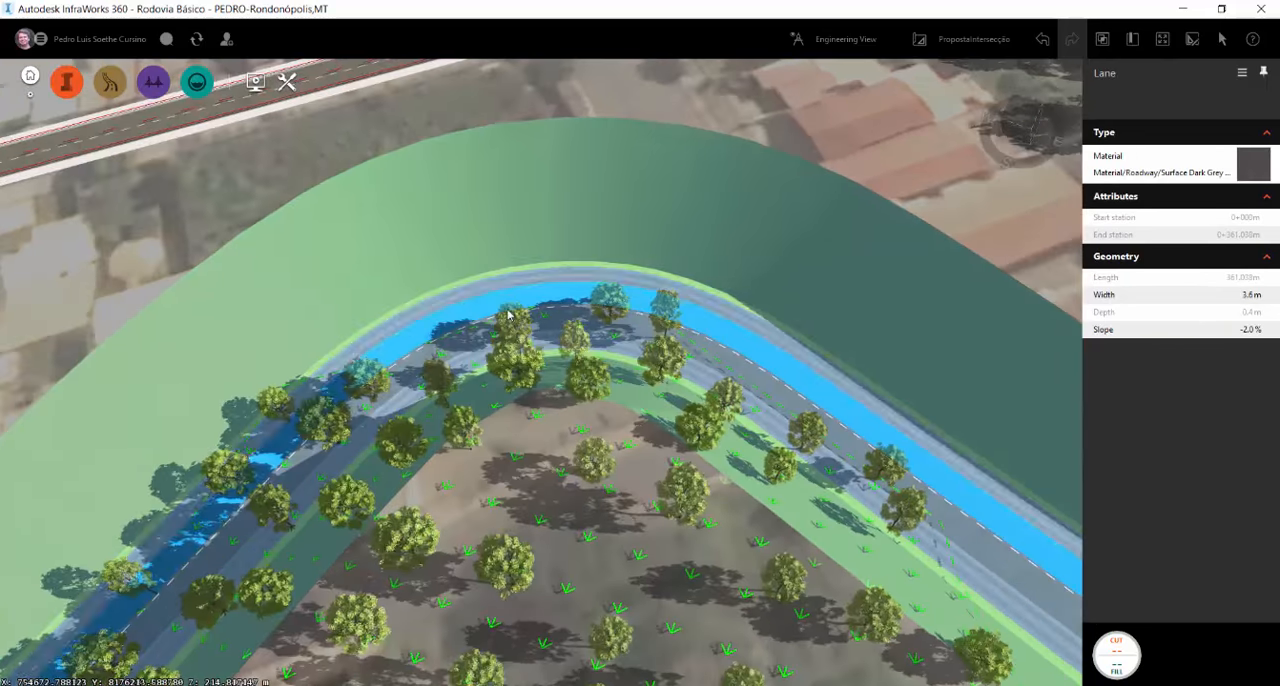
pyautogui.moveTo(508, 314); pyautogui.dragTo(956, 264)
# Select the bend of the curved component road and set its curve radius to 50 m
pyautogui.click(752, 364)
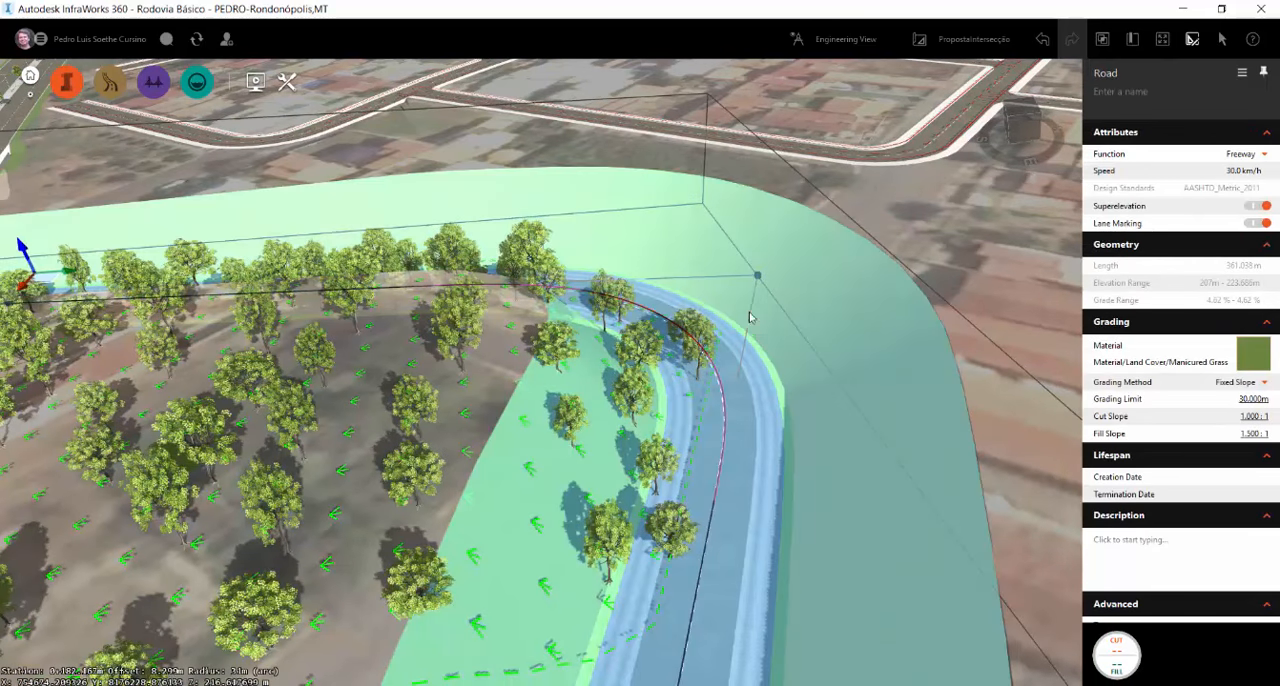
pyautogui.click(705, 350)
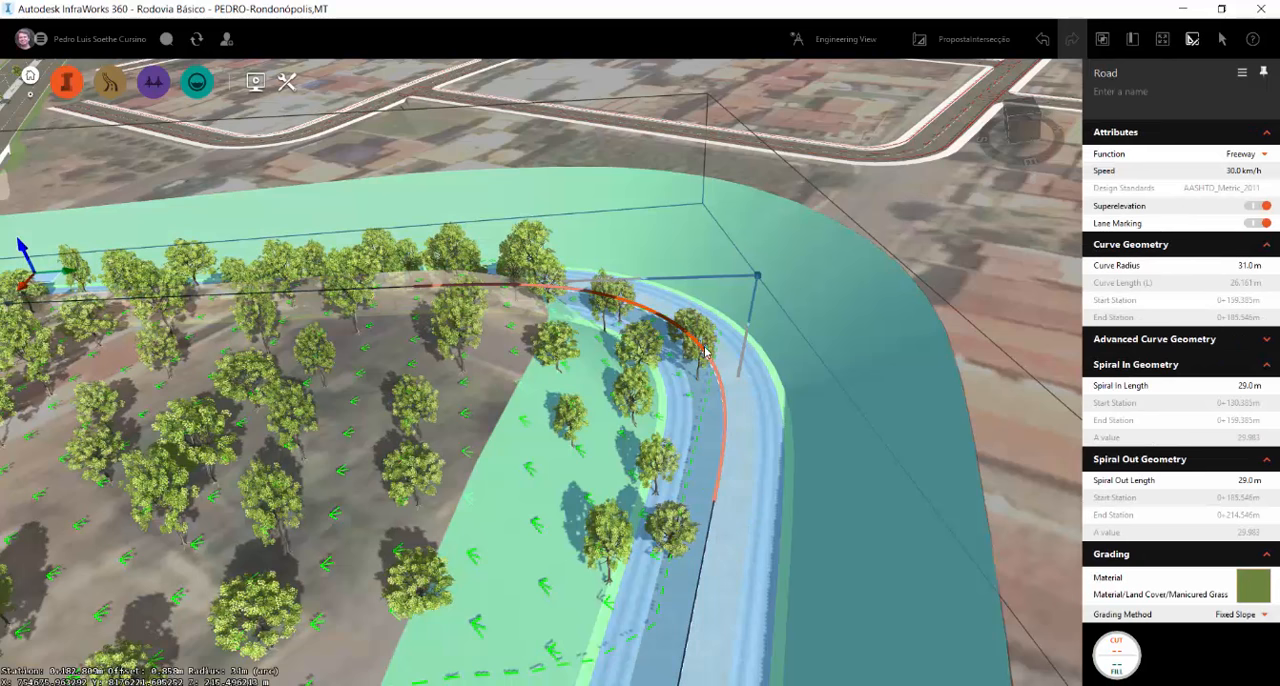
pyautogui.rightClick(705, 352)
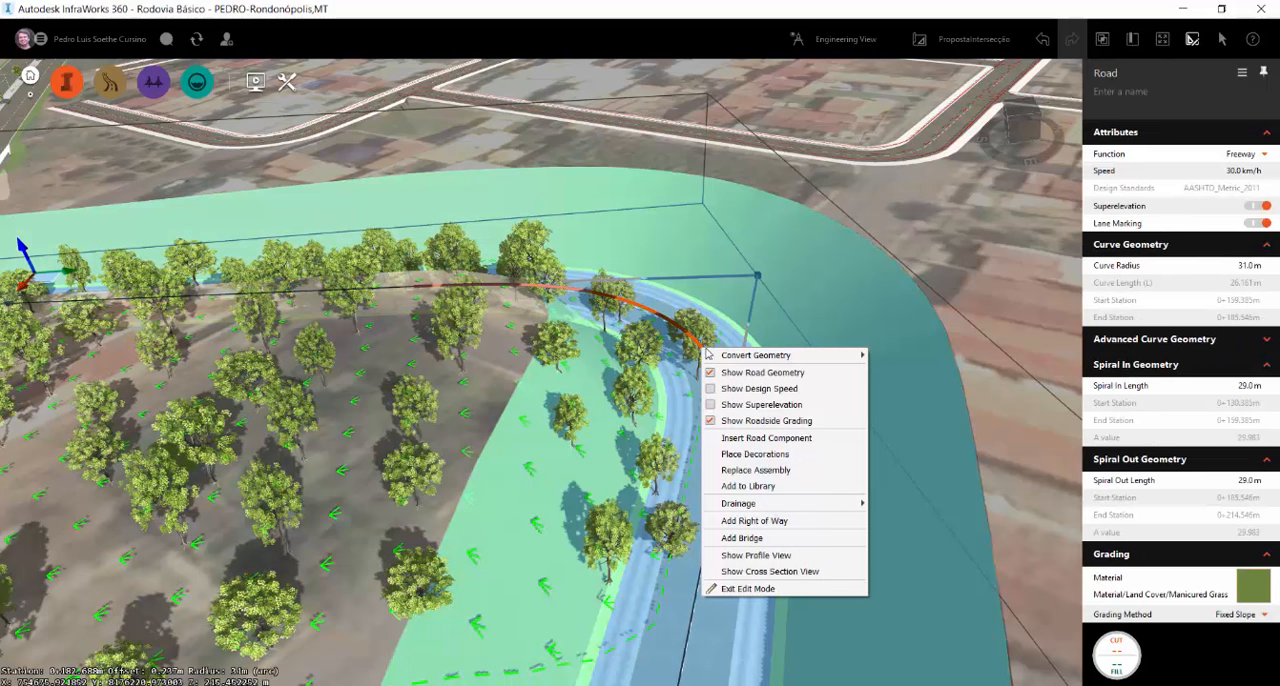
pyautogui.moveTo(724, 358)
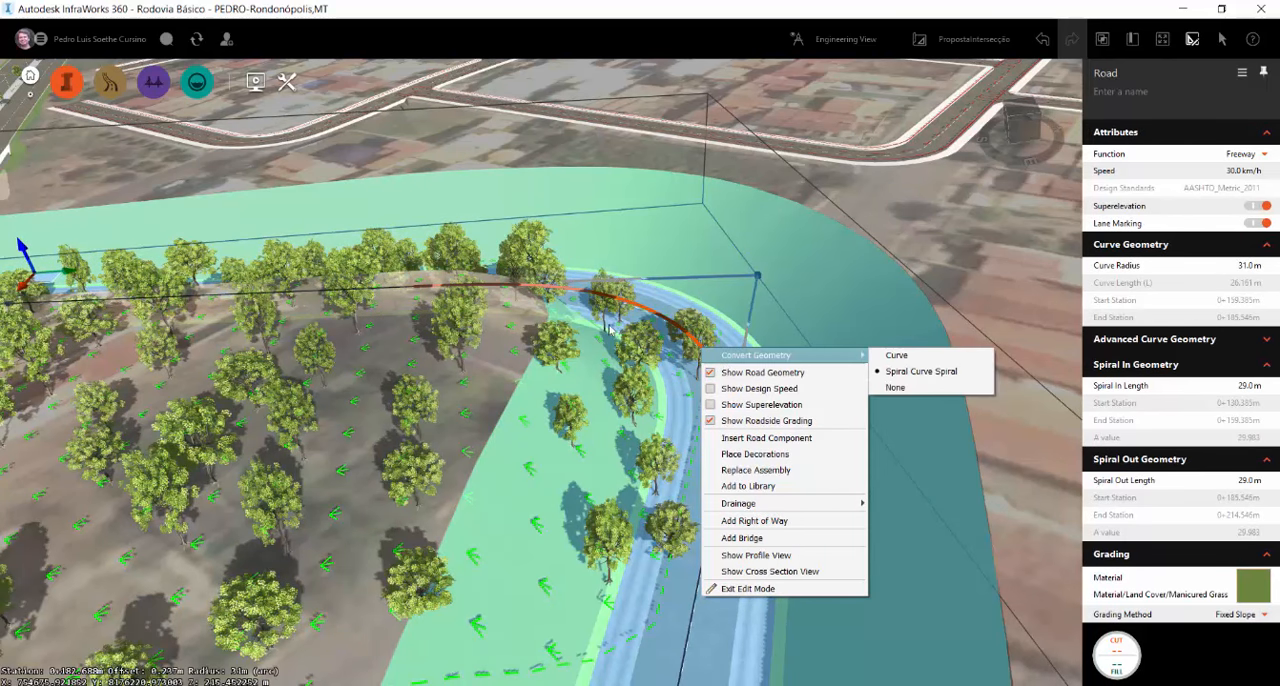
pyautogui.moveTo(530, 434); pyautogui.dragTo(540, 535)
pyautogui.scroll(2, 724, 243)
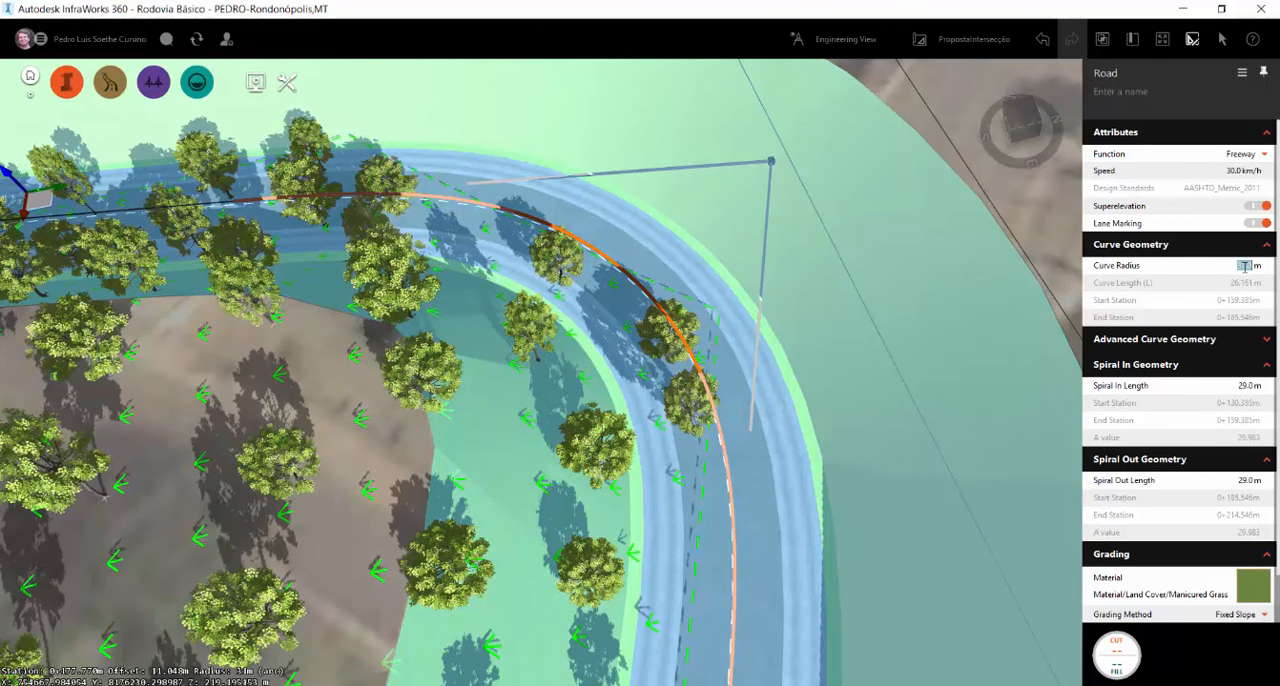
pyautogui.write('50')
pyautogui.press('Return')
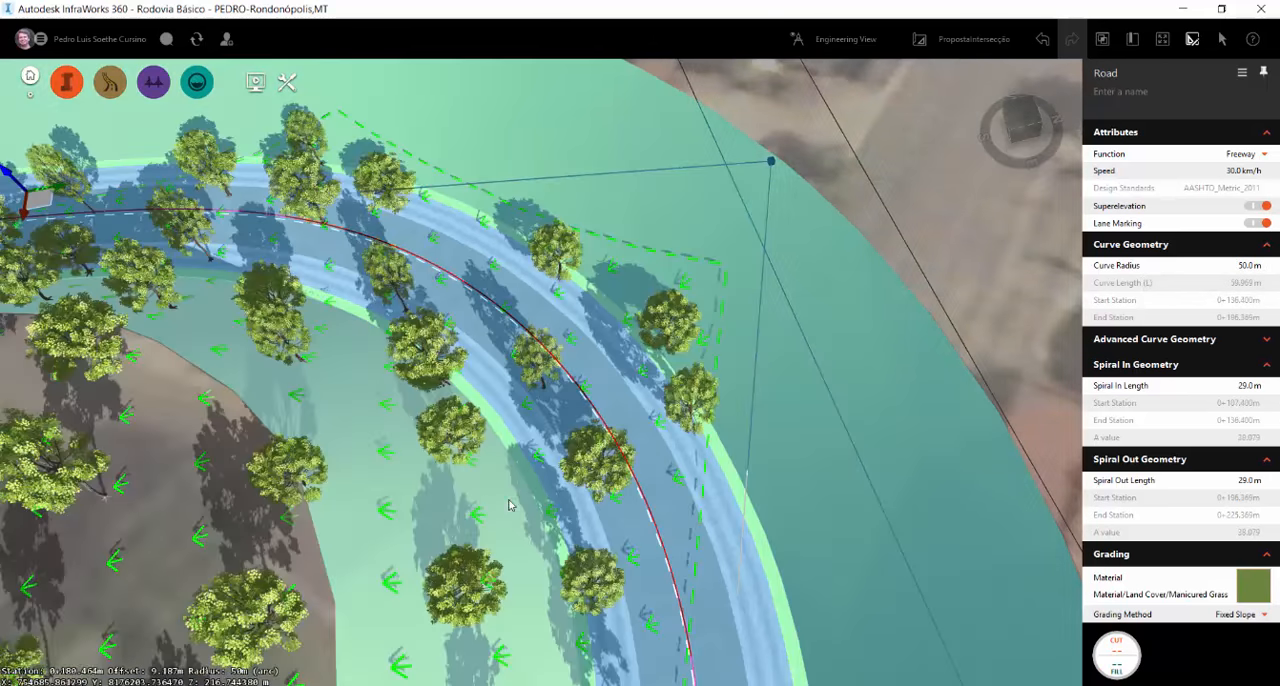
# Select the intersection beside the red truck and make the outer lane approaching toward the connecting road straight-only
pyautogui.scroll(-10, 509, 505)
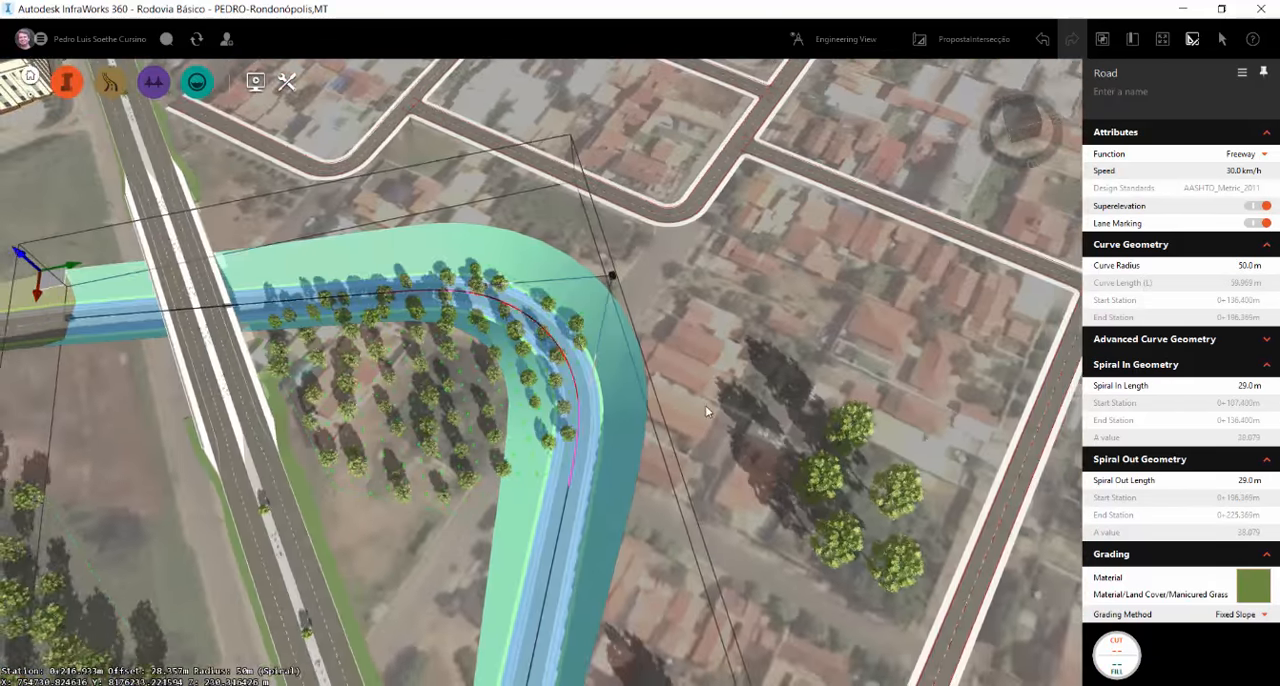
pyautogui.moveTo(705, 411); pyautogui.dragTo(900, 396)
pyautogui.scroll(-3, 577, 306)
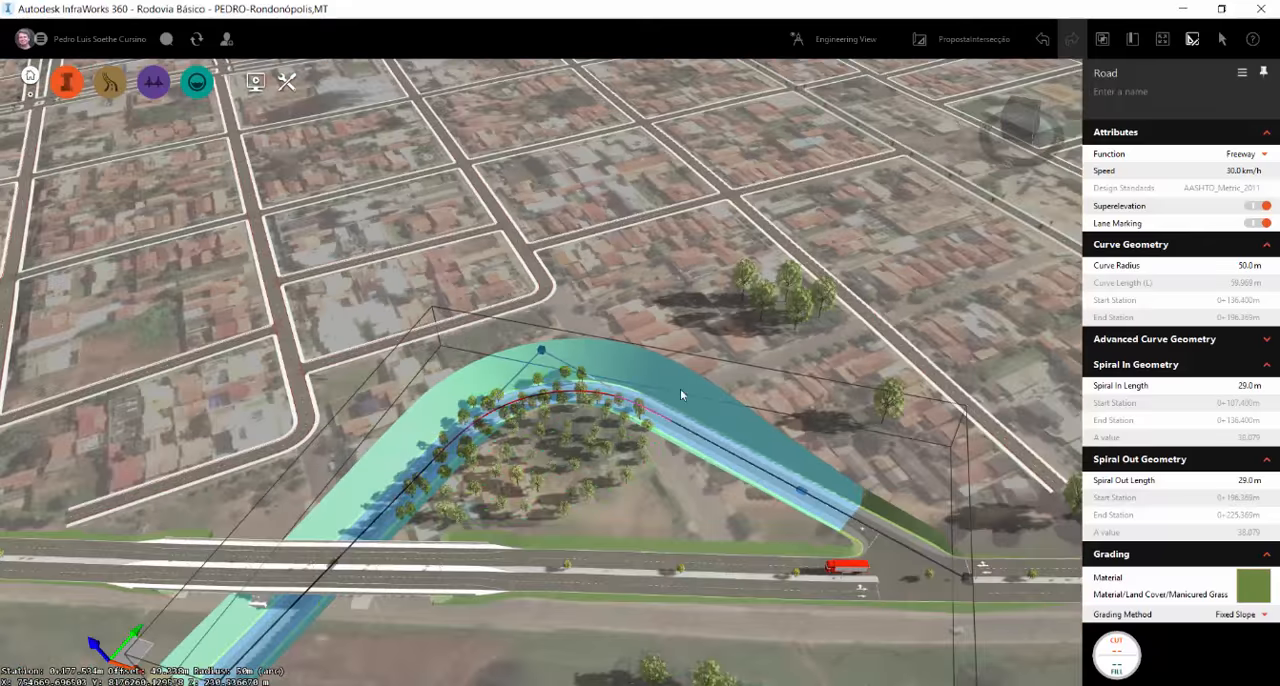
pyautogui.scroll(-3, 681, 394)
pyautogui.scroll(4, 903, 522)
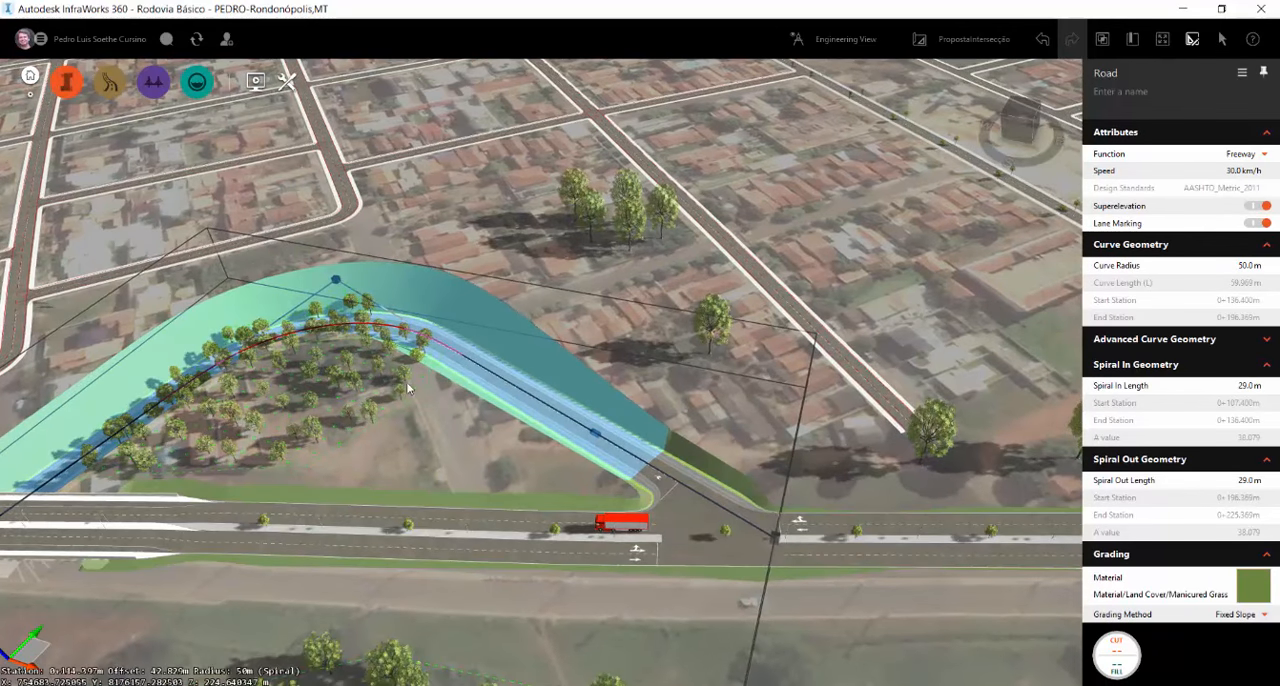
pyautogui.click(697, 510)
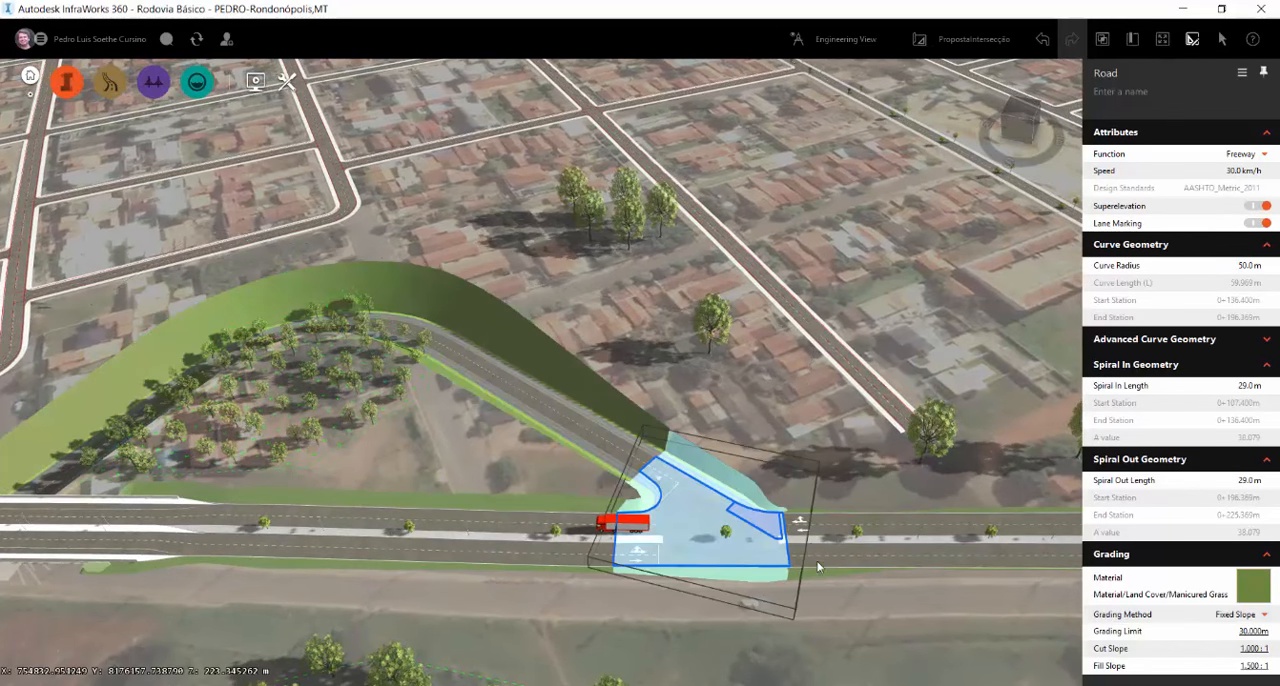
pyautogui.scroll(4, 831, 525)
pyautogui.moveTo(773, 517); pyautogui.dragTo(689, 543)
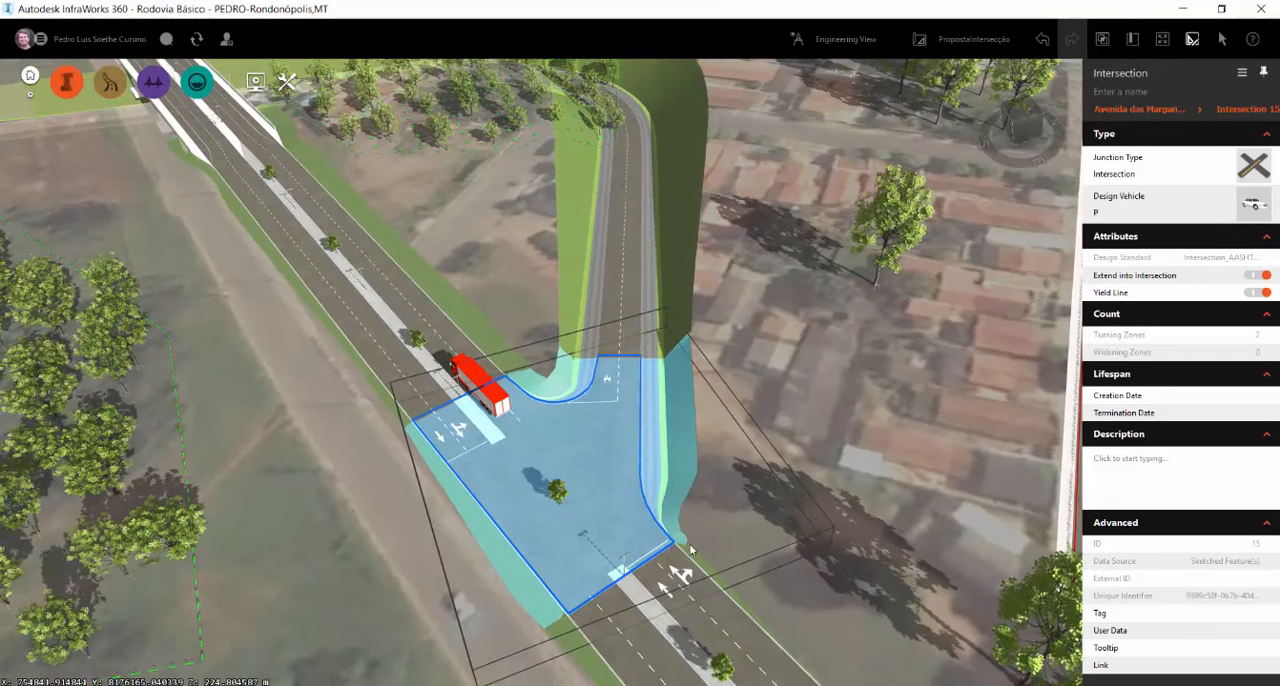
pyautogui.click(662, 552)
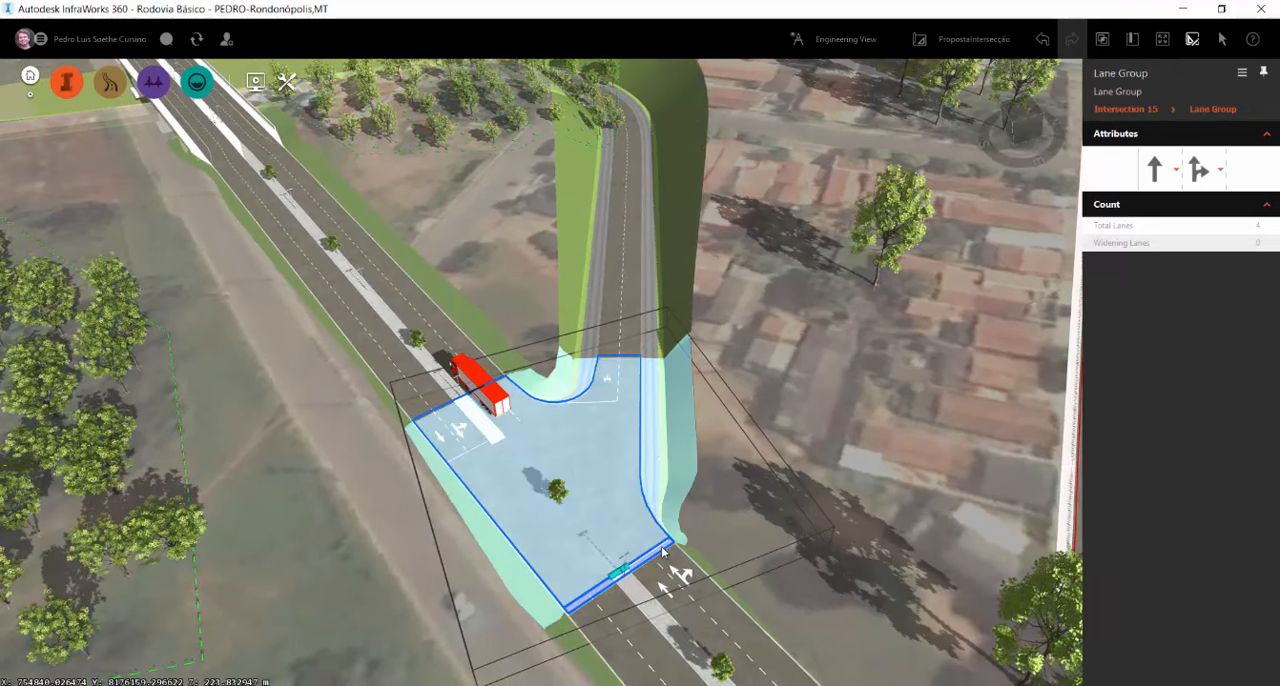
pyautogui.click(1205, 179)
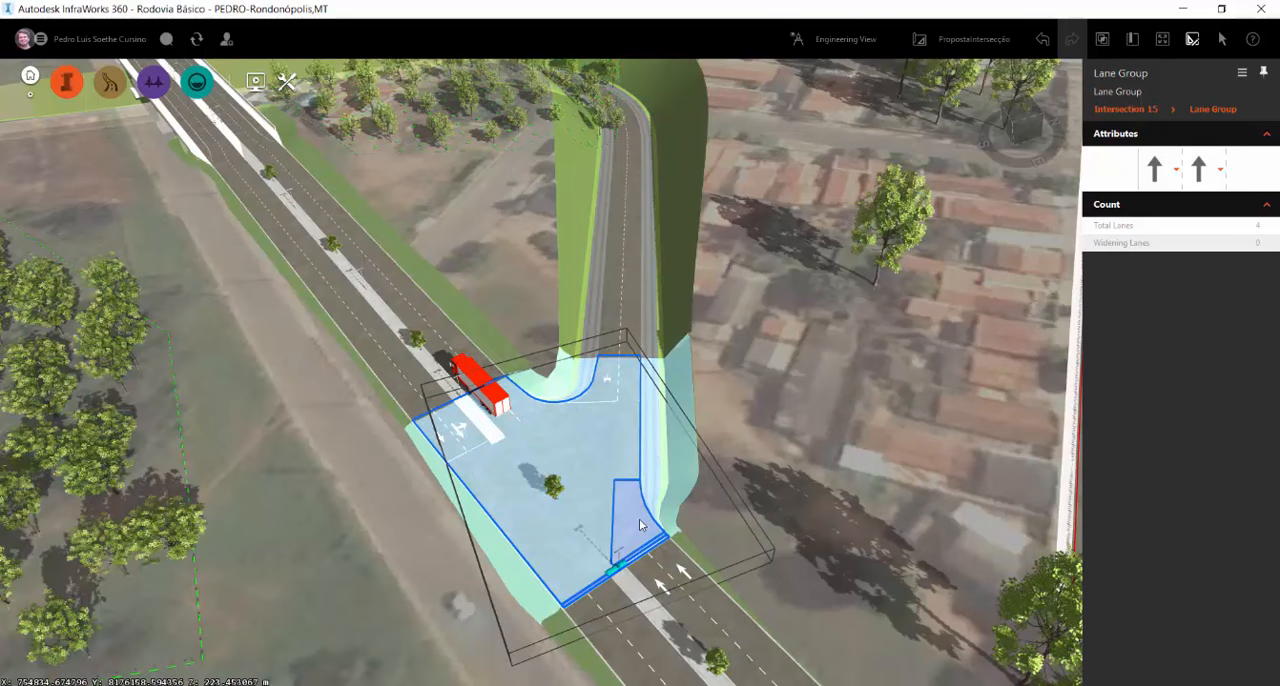
# Select the right-turn turning zone at the intersection's outer corner and try to adjust its edge handle
pyautogui.click(665, 540)
pyautogui.scroll(-5, 665, 540)
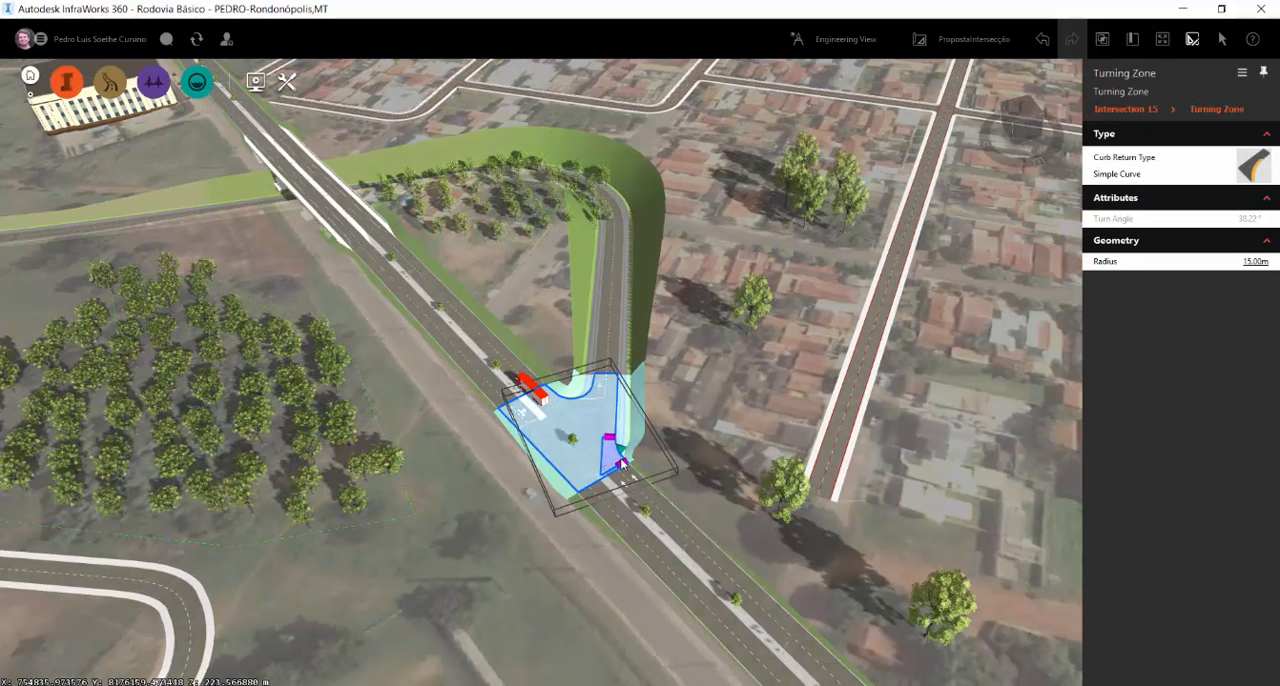
pyautogui.moveTo(622, 464)
pyautogui.mouseDown()
pyautogui.moveTo(806, 597)
pyautogui.moveTo(636, 475)
pyautogui.mouseUp()
pyautogui.scroll(2, 613, 467)
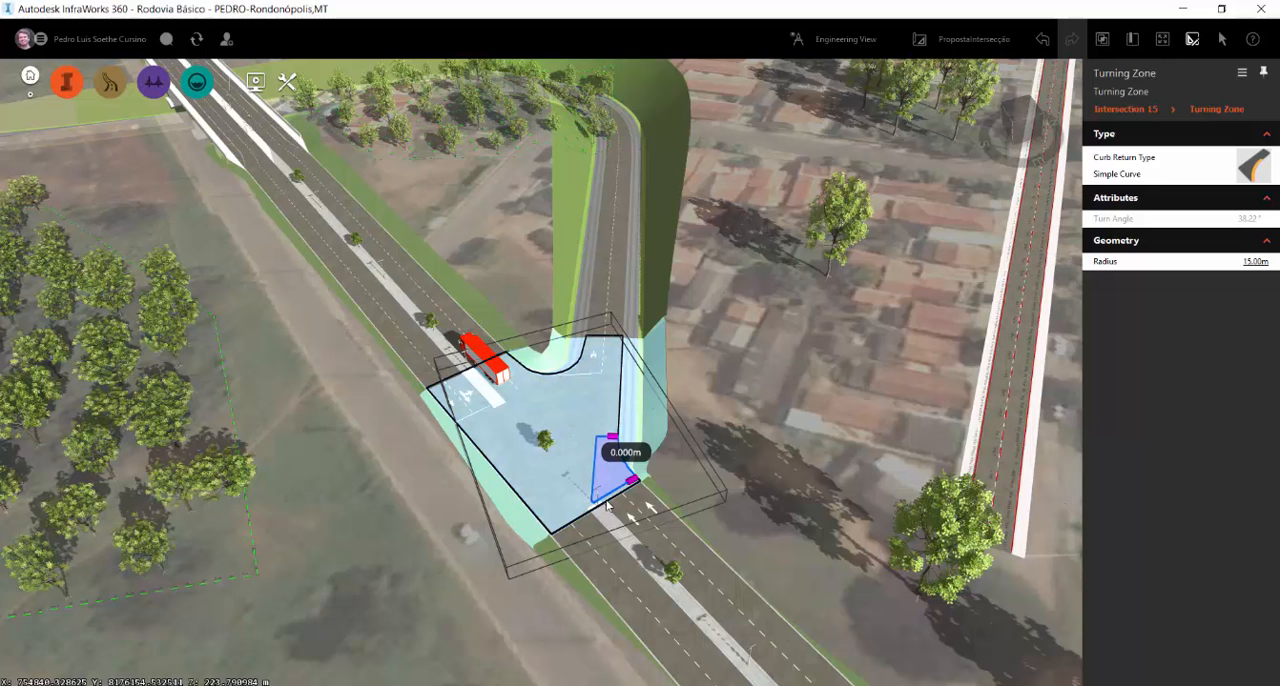
pyautogui.scroll(3, 609, 494)
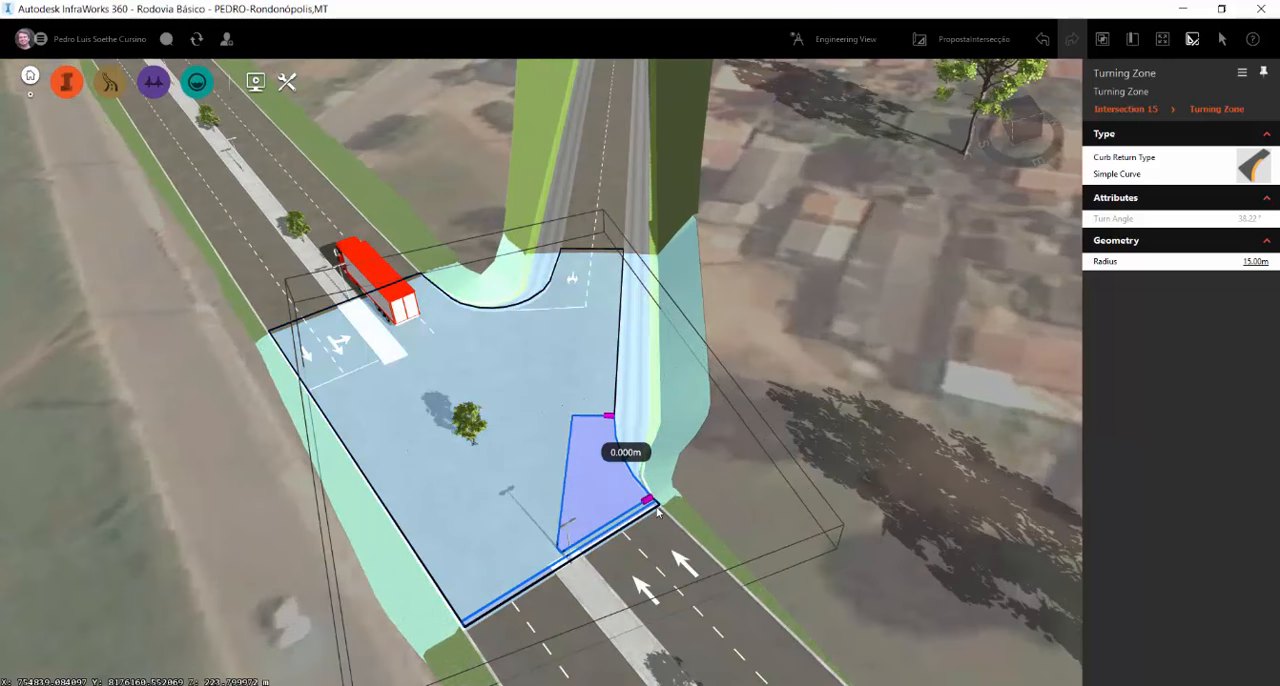
# Set the outer lane of the highway approach opposite the red truck to right-turn only
pyautogui.click(657, 511)
pyautogui.click(1200, 169)
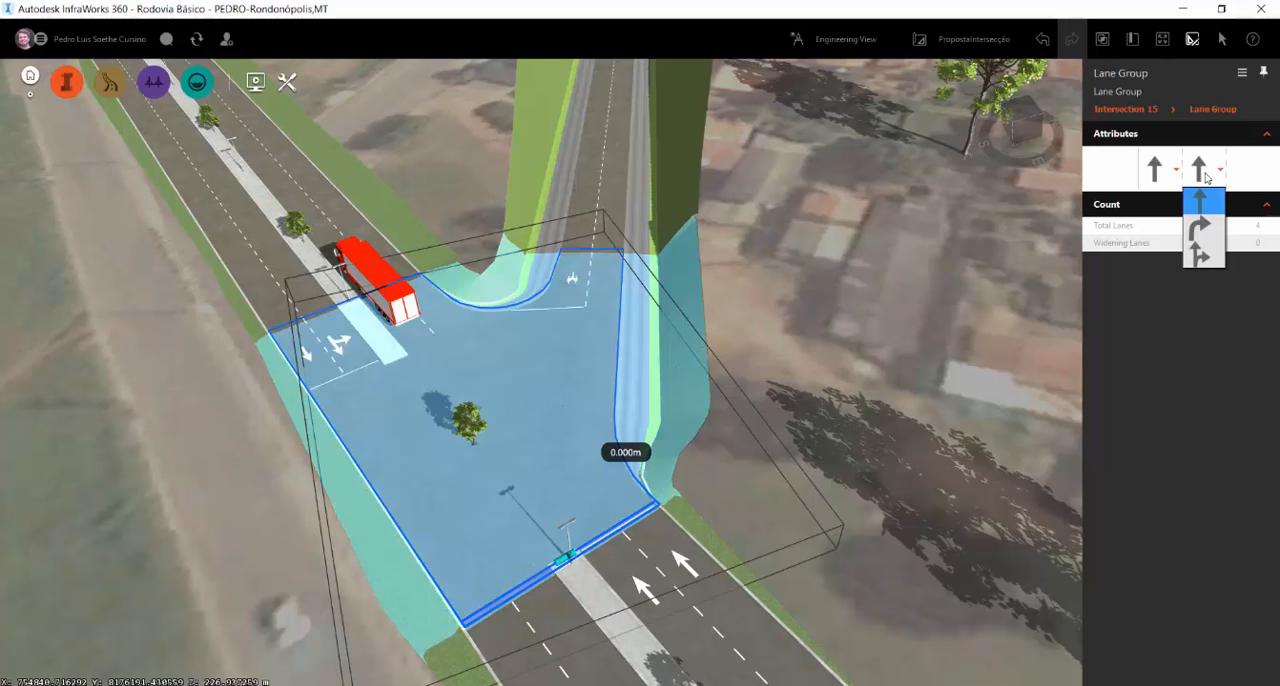
pyautogui.click(1208, 229)
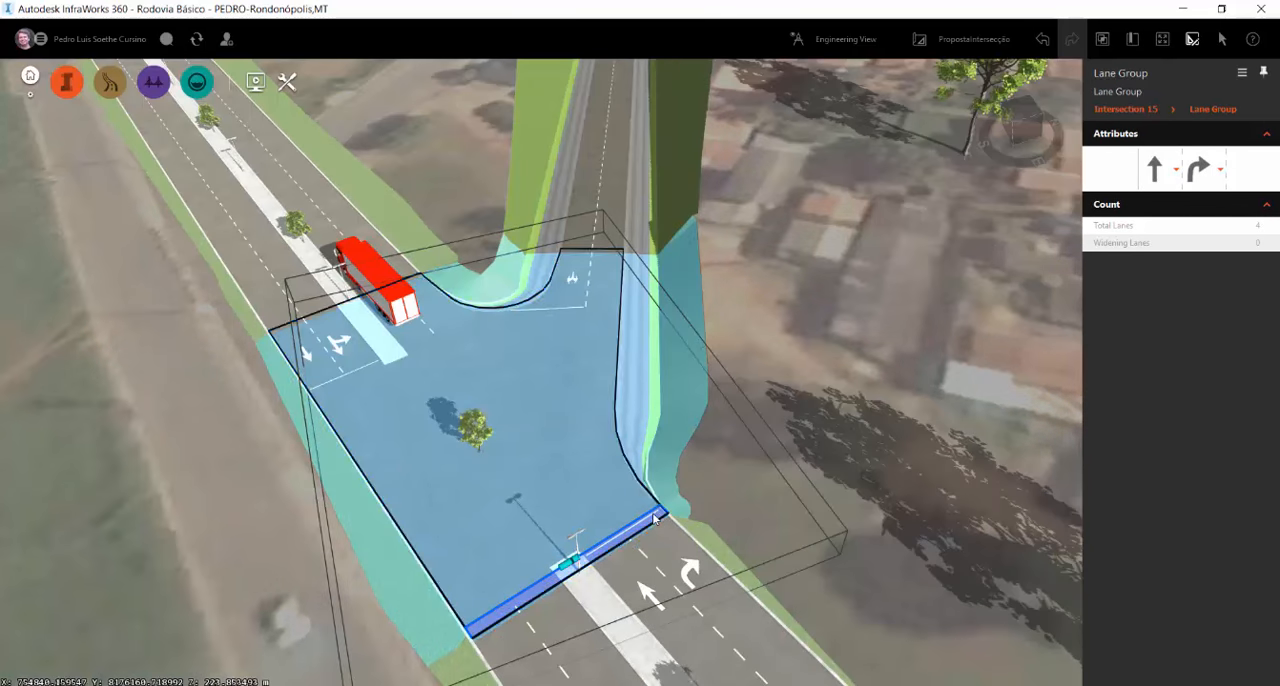
# Inspect the right-turn zone and the connecting road's lane group, and clear the selection
pyautogui.click(652, 511)
pyautogui.scroll(-5, 627, 477)
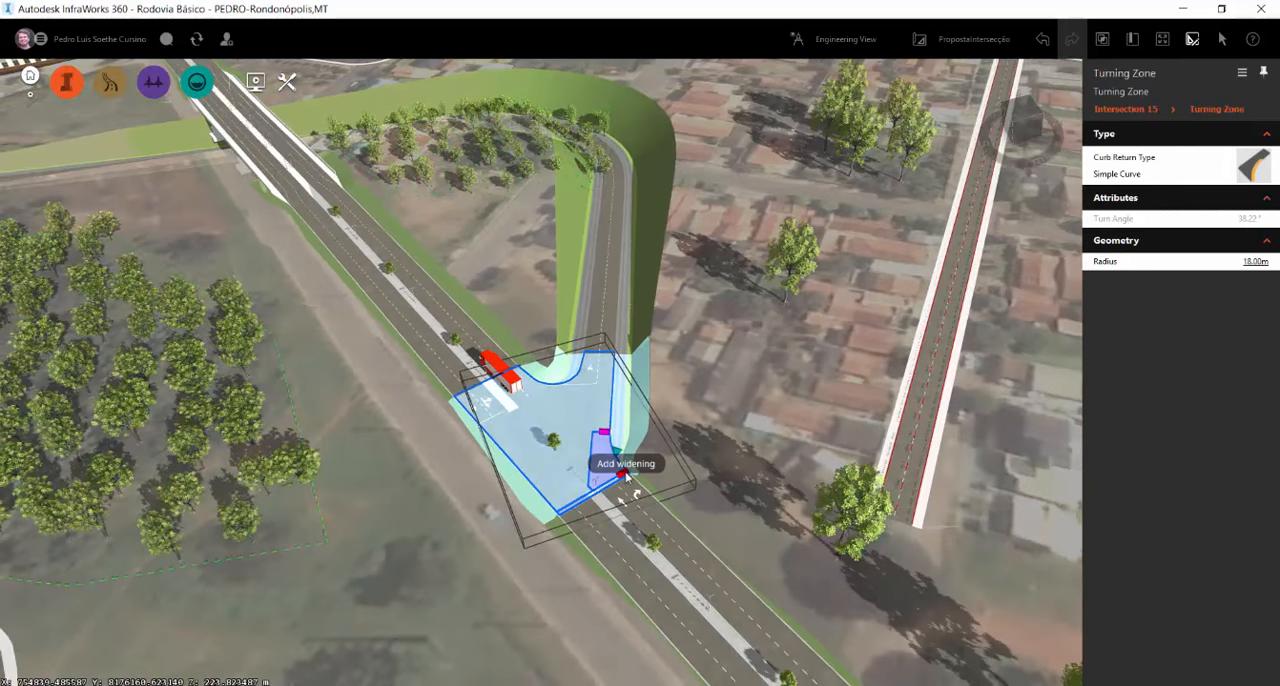
pyautogui.click(627, 477)
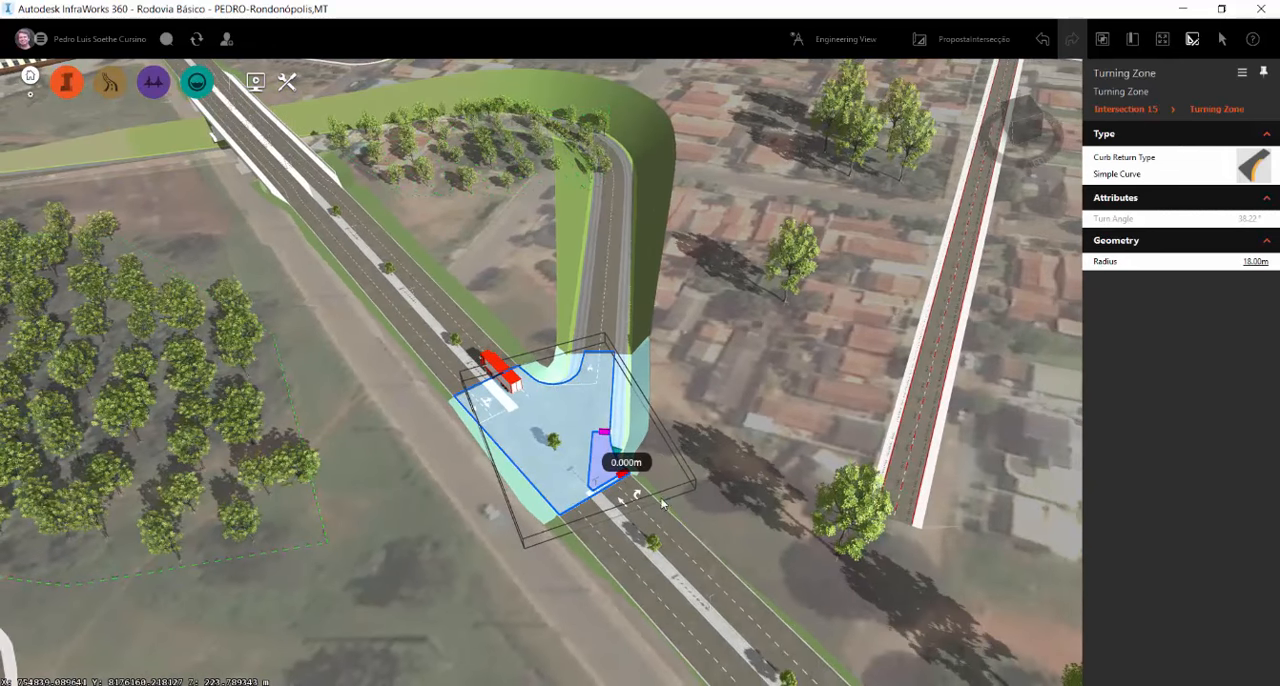
pyautogui.click(617, 487)
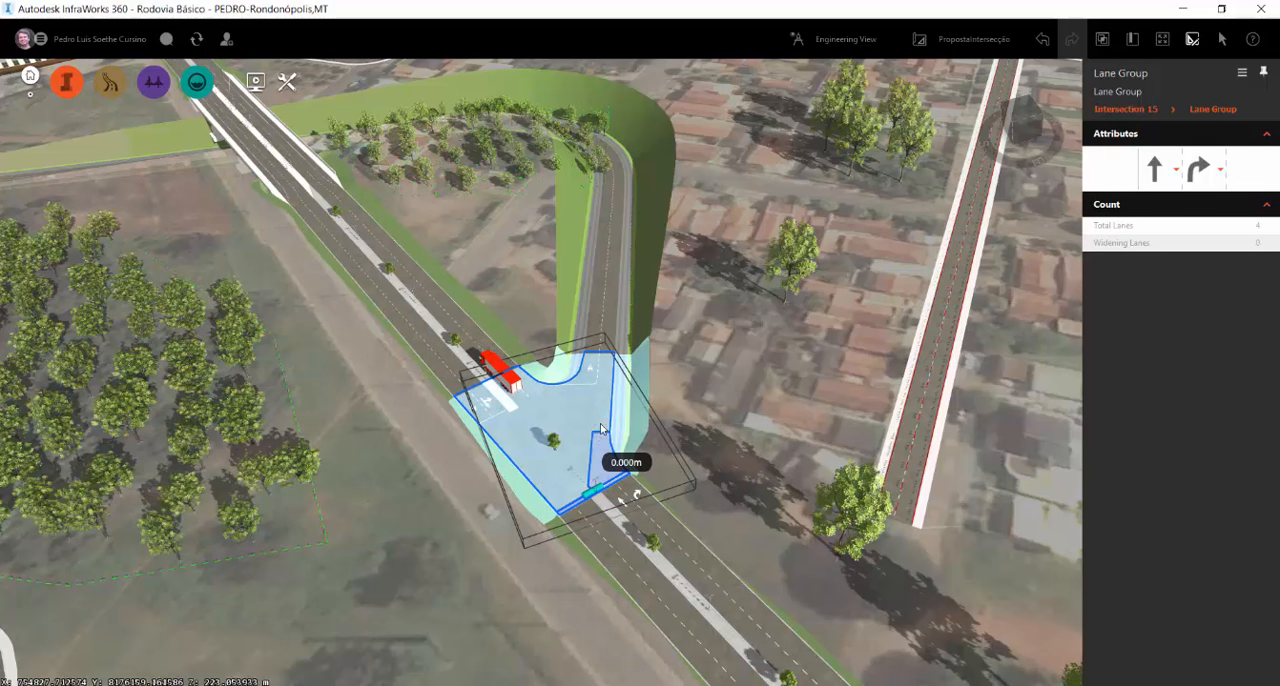
pyautogui.click(590, 384)
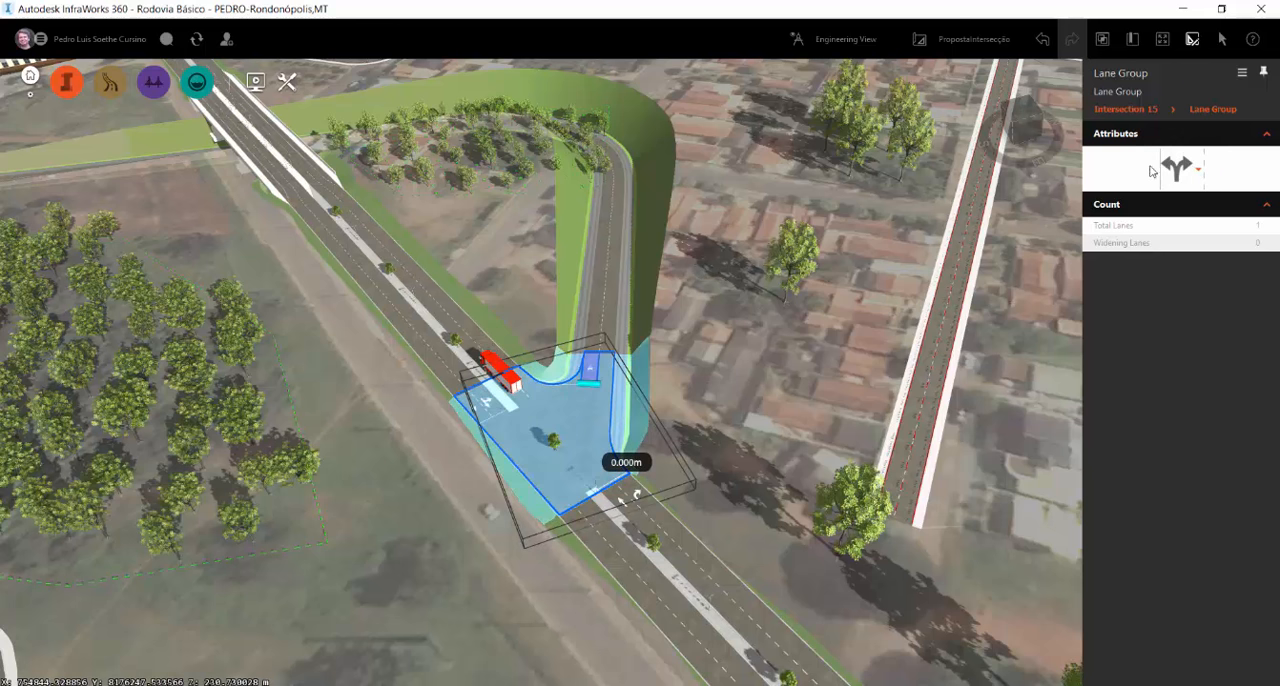
pyautogui.click(728, 376)
pyautogui.click(728, 373)
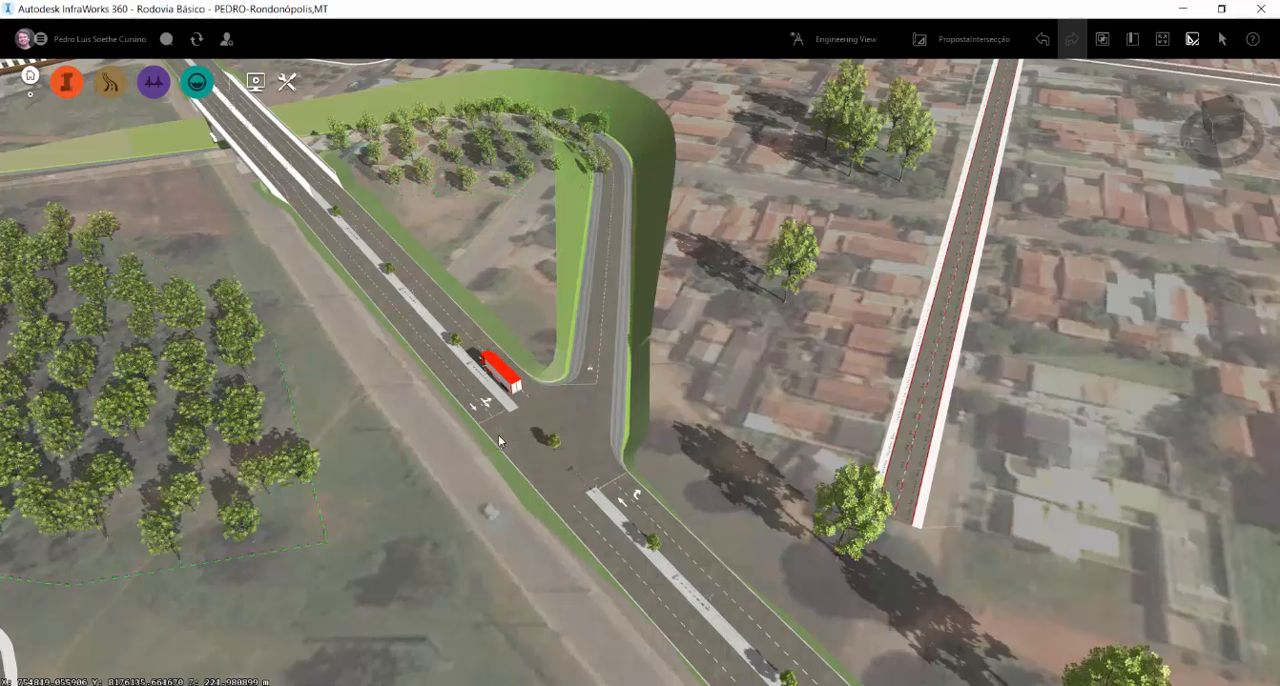
# Set the shared left-turn lane on the highway approach beside the red truck to straight-only, and select the connecting road's lane group
pyautogui.click(527, 412)
pyautogui.click(486, 400)
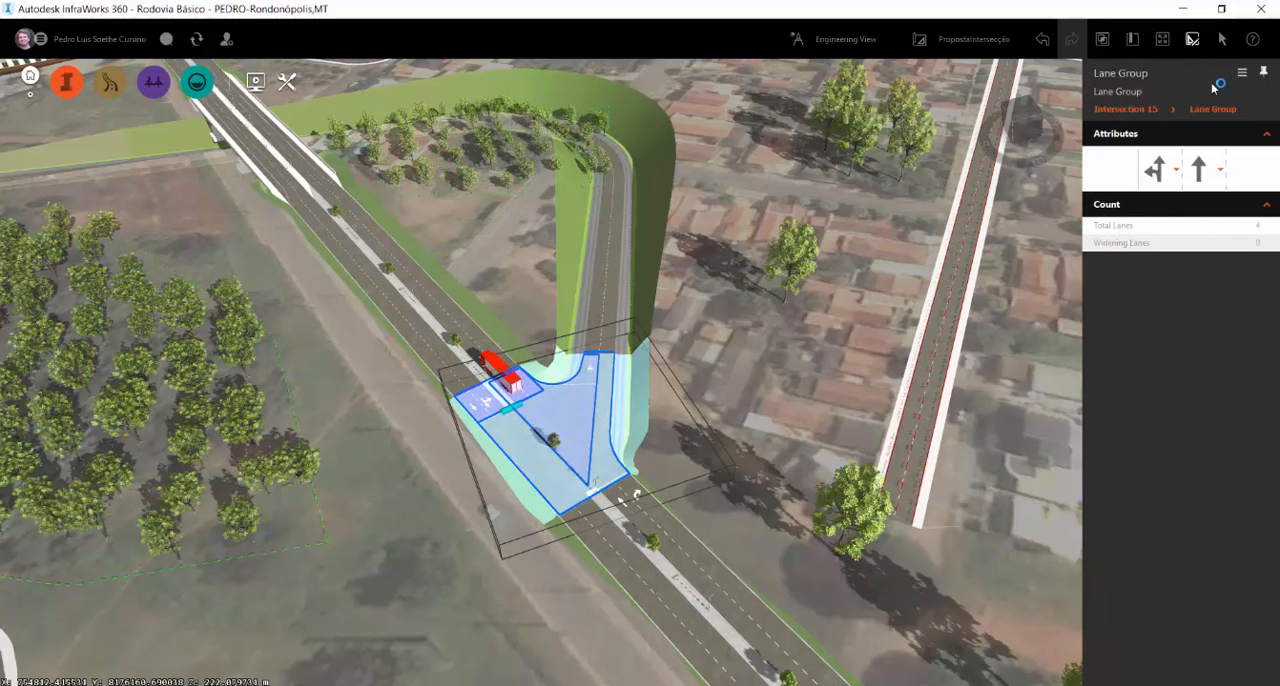
pyautogui.click(1160, 166)
pyautogui.click(643, 252)
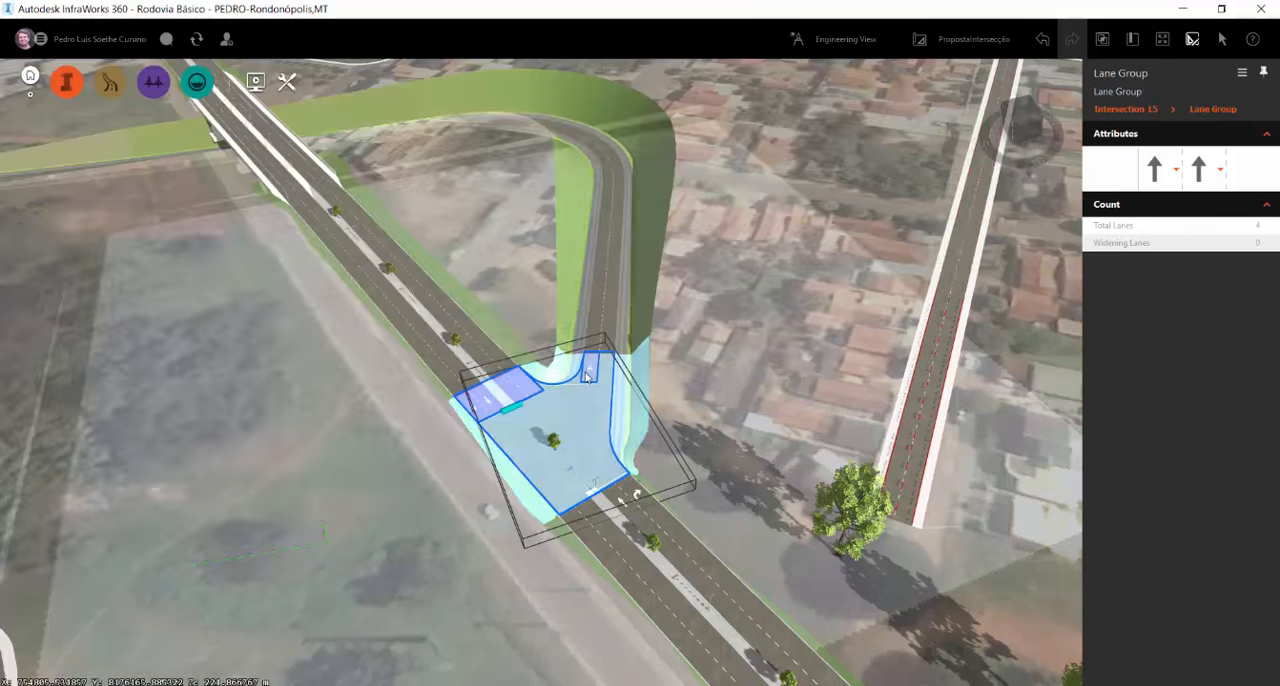
pyautogui.click(589, 370)
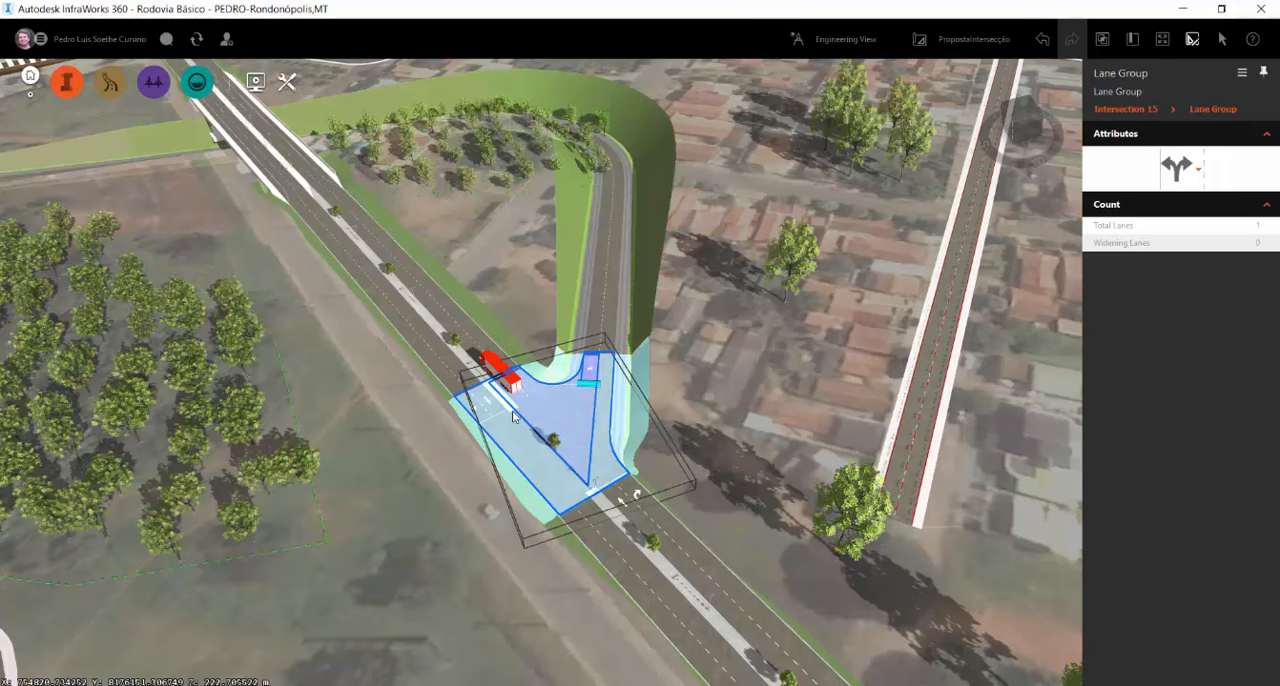
# Set the connecting road's lane group at the intersection to right-turn only and clear the selection
pyautogui.scroll(3, 513, 417)
pyautogui.click(1185, 168)
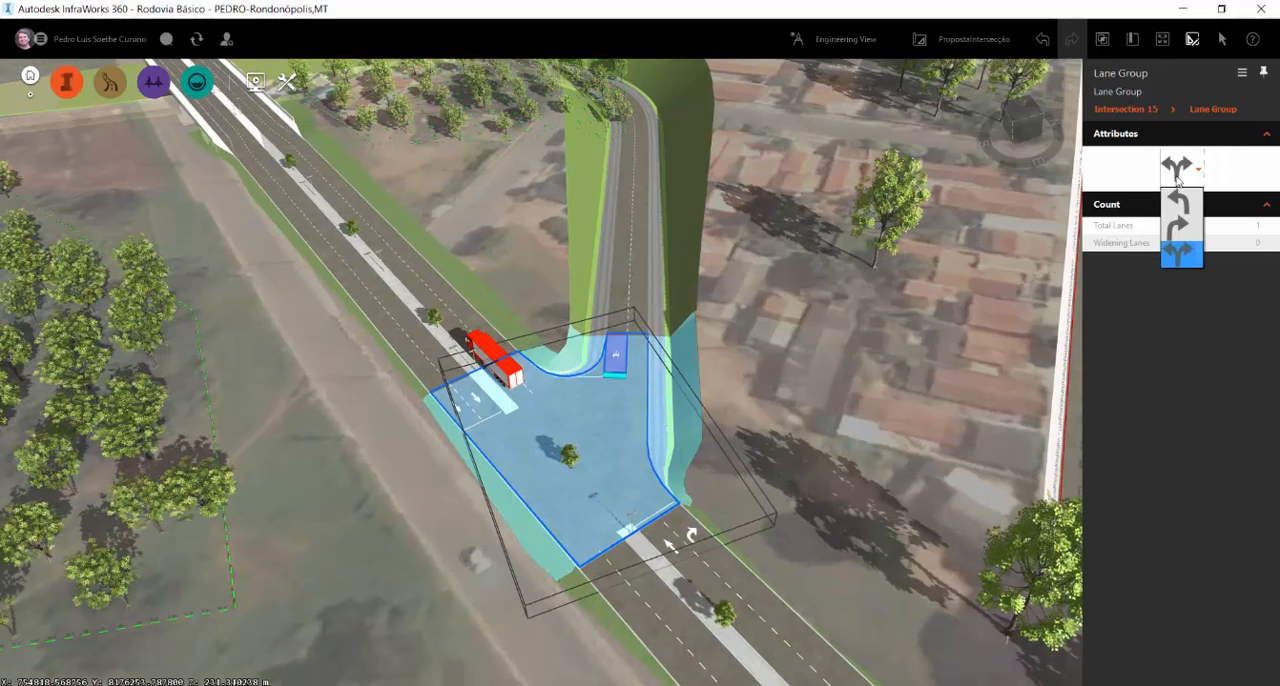
pyautogui.click(1190, 233)
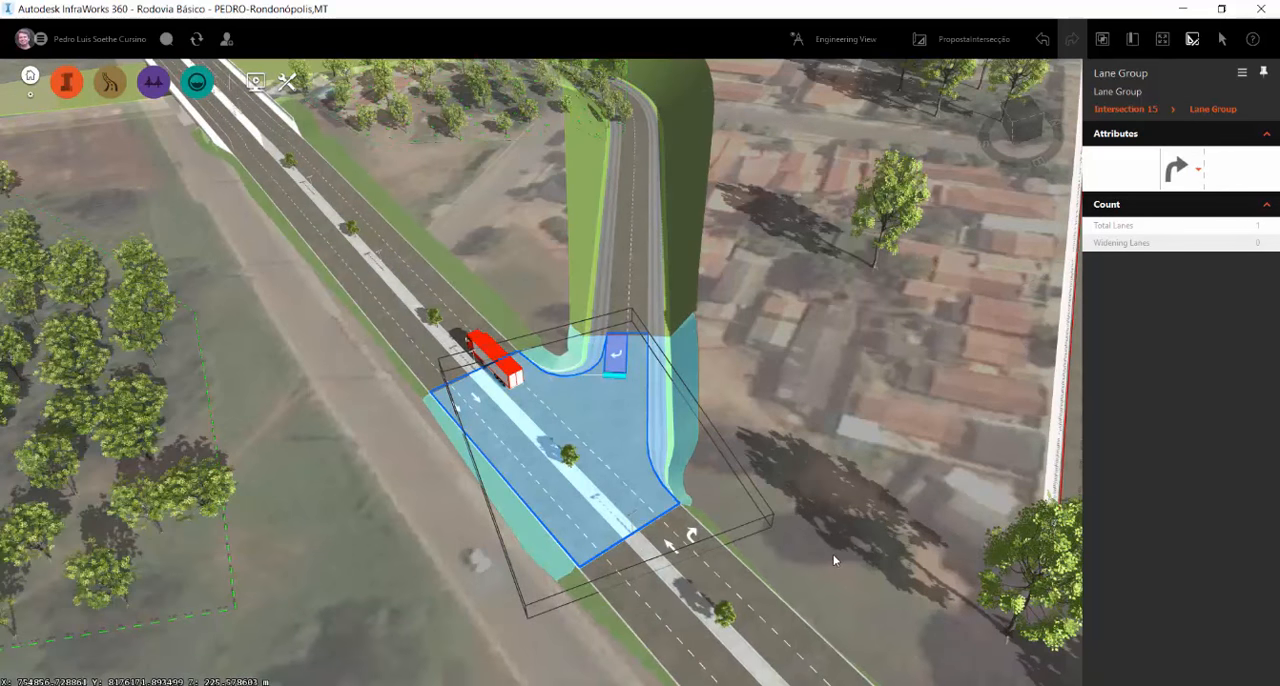
pyautogui.click(835, 555)
# Pull the edge of the highway approach's right-turn zone away from the intersection to add a curbside widening lane, and clear the selection
pyautogui.moveTo(671, 553); pyautogui.dragTo(622, 280, button='middle')
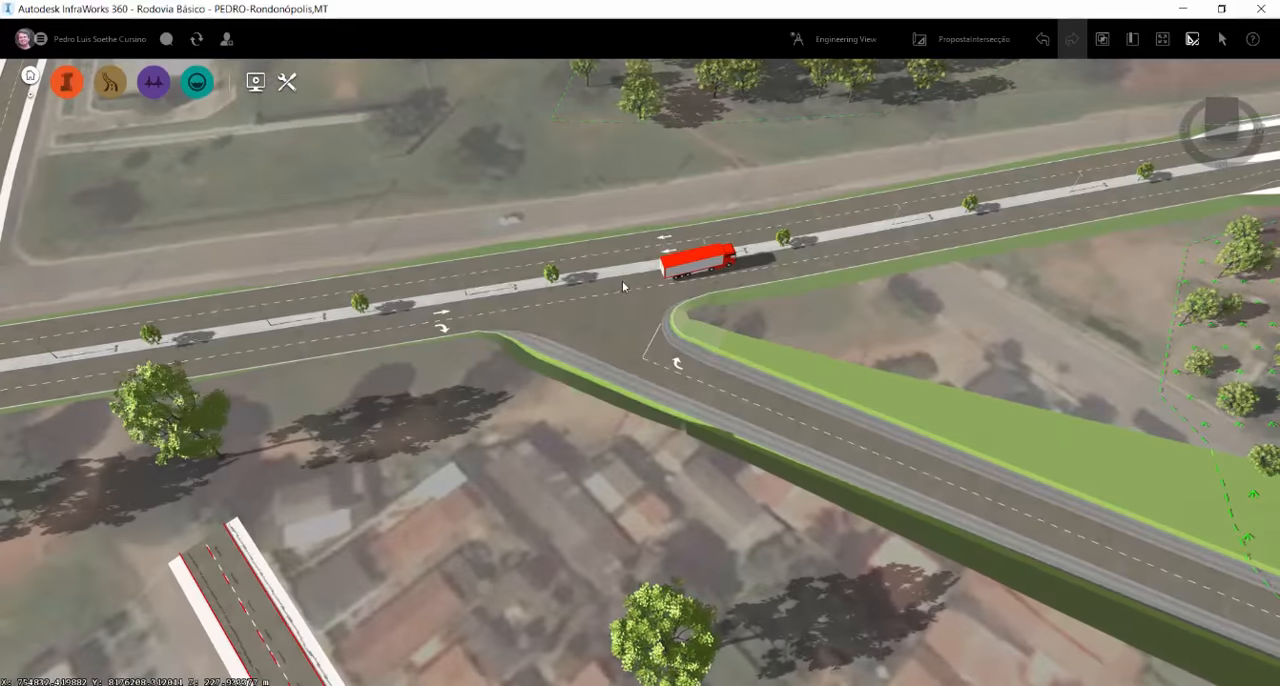
pyautogui.click(437, 324)
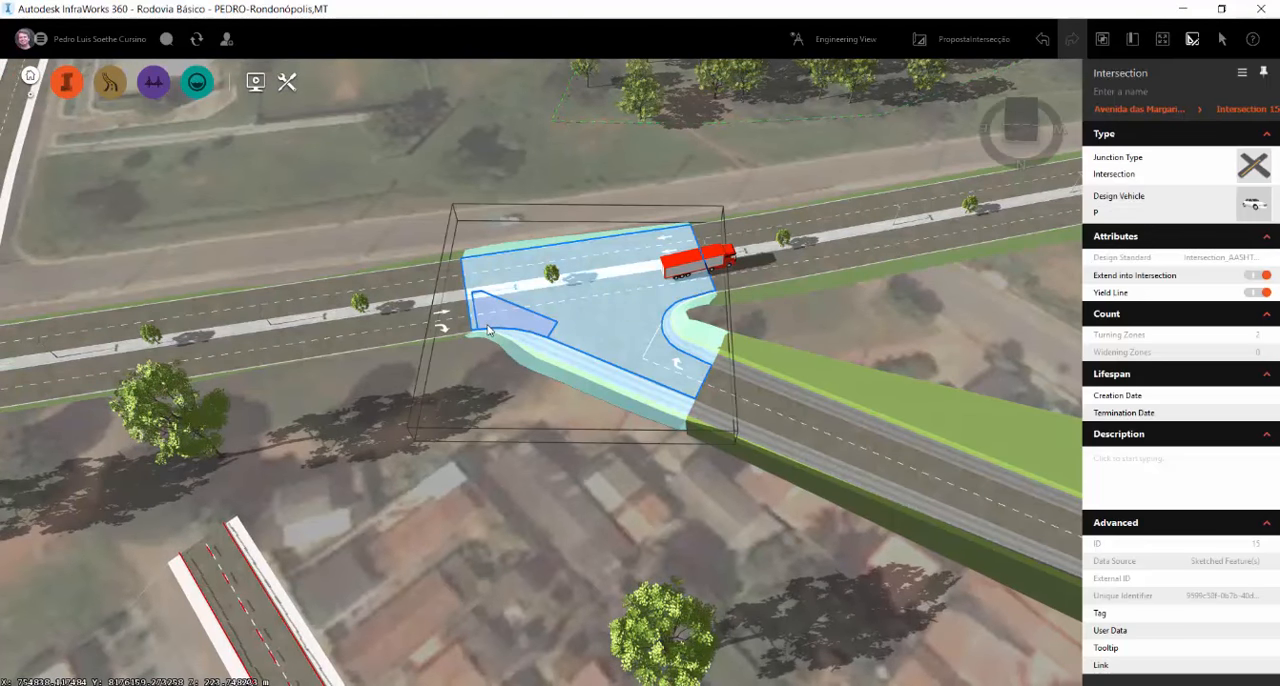
pyautogui.click(480, 328)
pyautogui.moveTo(477, 328); pyautogui.dragTo(326, 401)
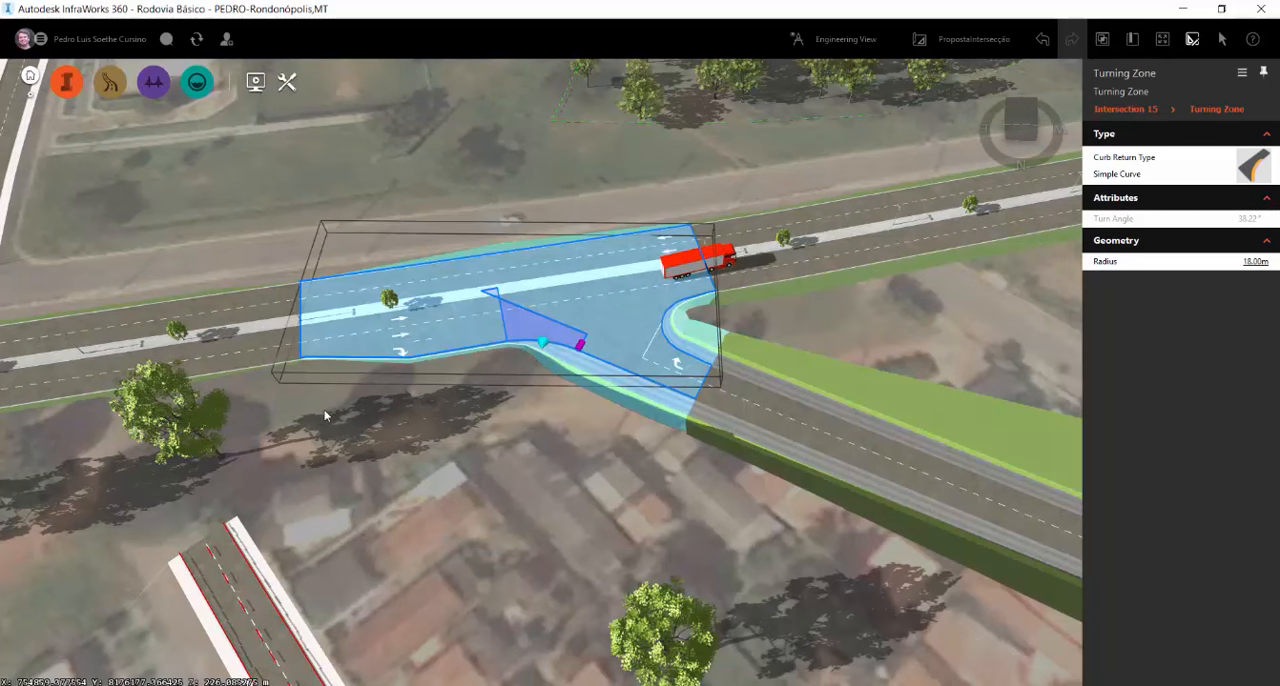
pyautogui.moveTo(537, 485); pyautogui.dragTo(710, 541, button='middle')
pyautogui.click(577, 484)
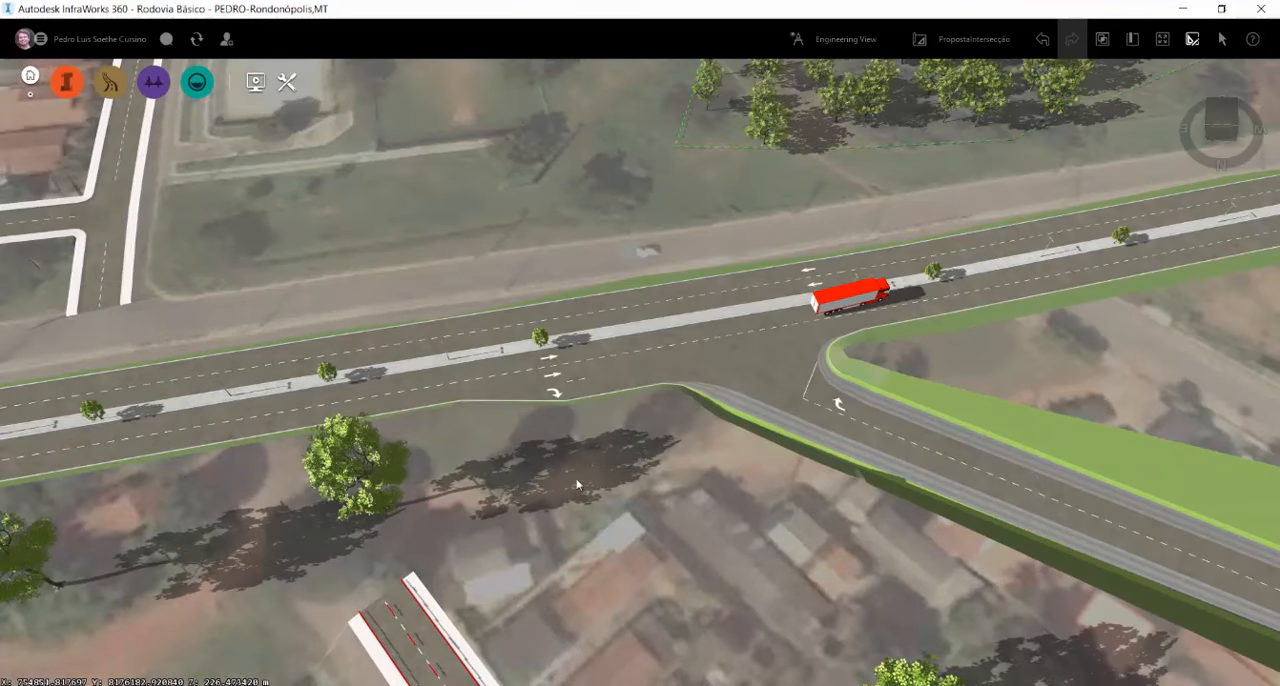
# Set the curbside widening zone's widening length to 50 m and its transition length to 20 m, and clear the selection
pyautogui.moveTo(577, 484); pyautogui.dragTo(645, 406)
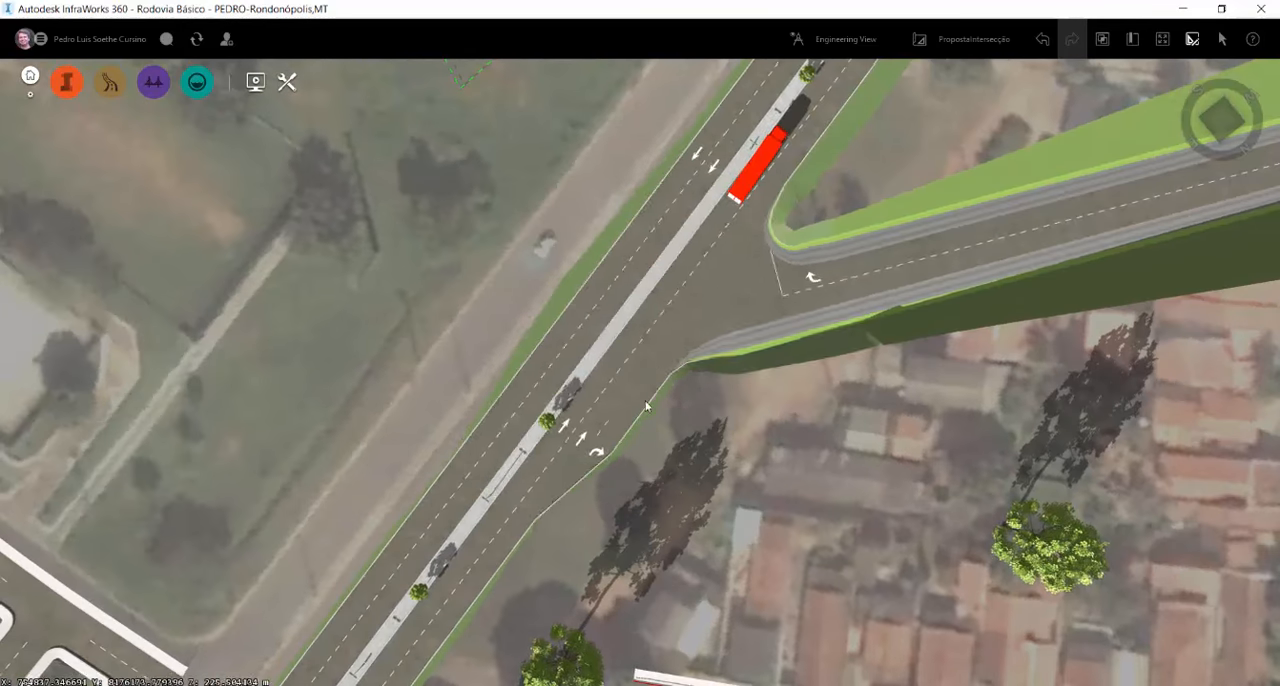
pyautogui.click(610, 448)
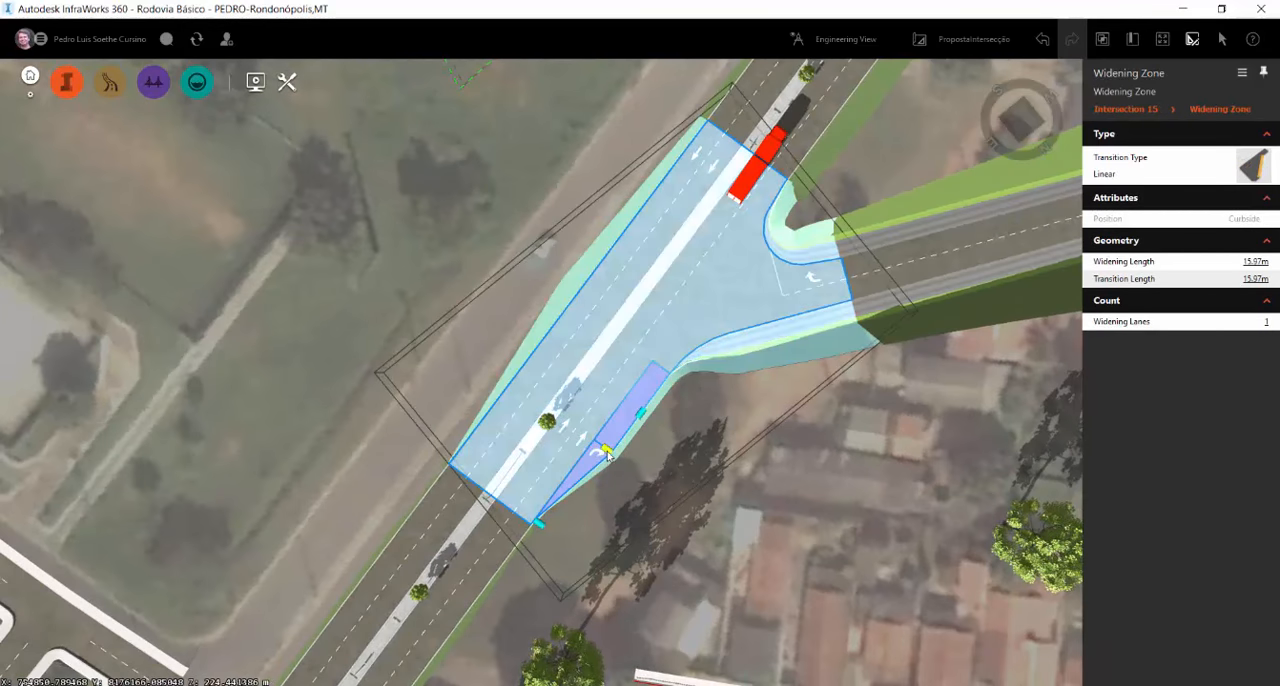
pyautogui.rightClick(607, 452)
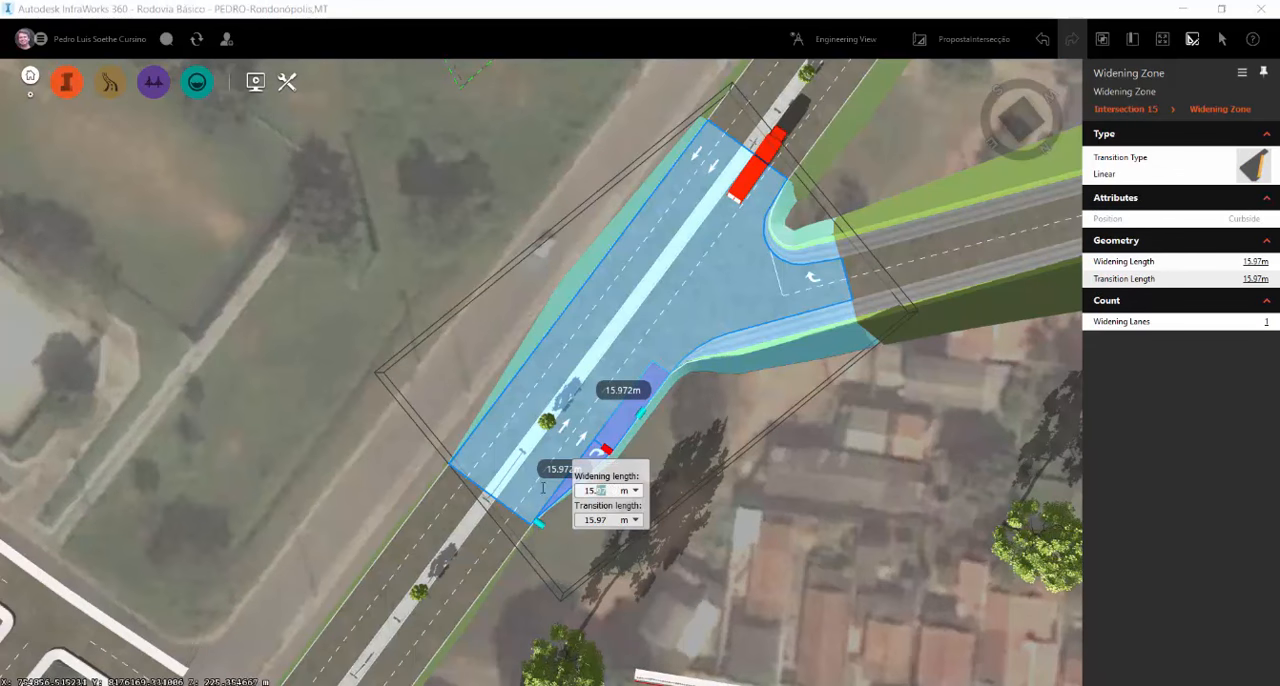
pyautogui.moveTo(543, 488); pyautogui.dragTo(540, 489)
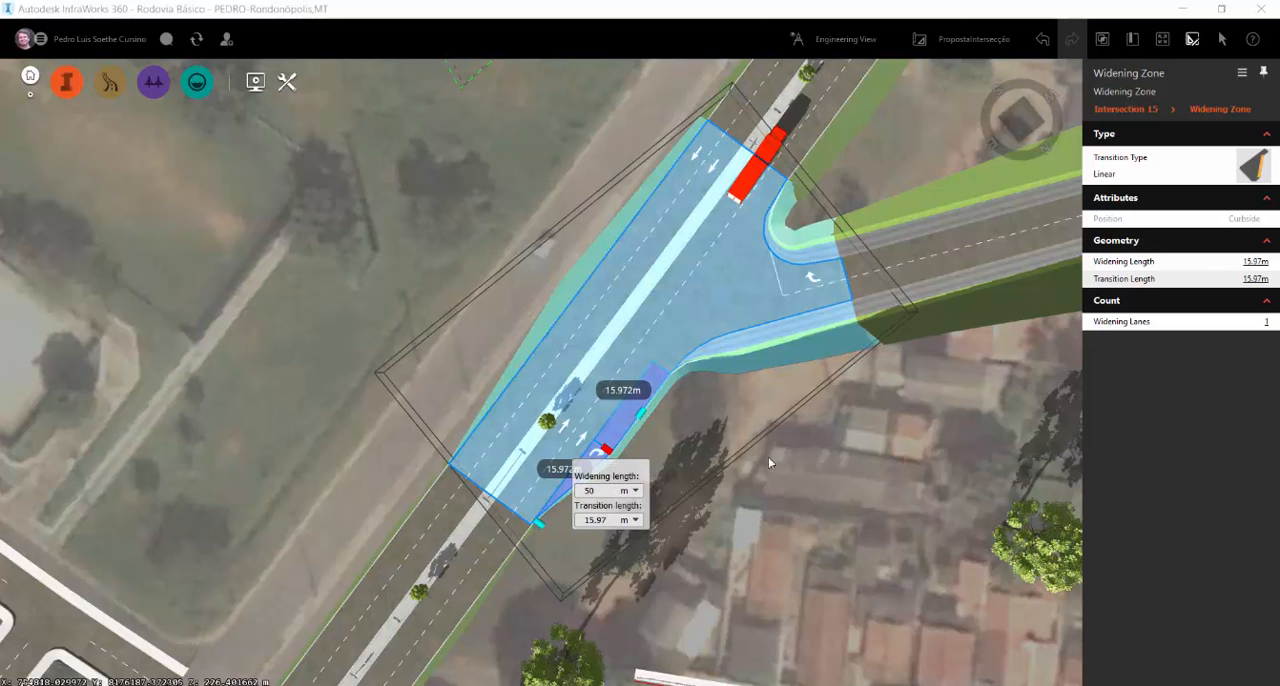
pyautogui.click(604, 520)
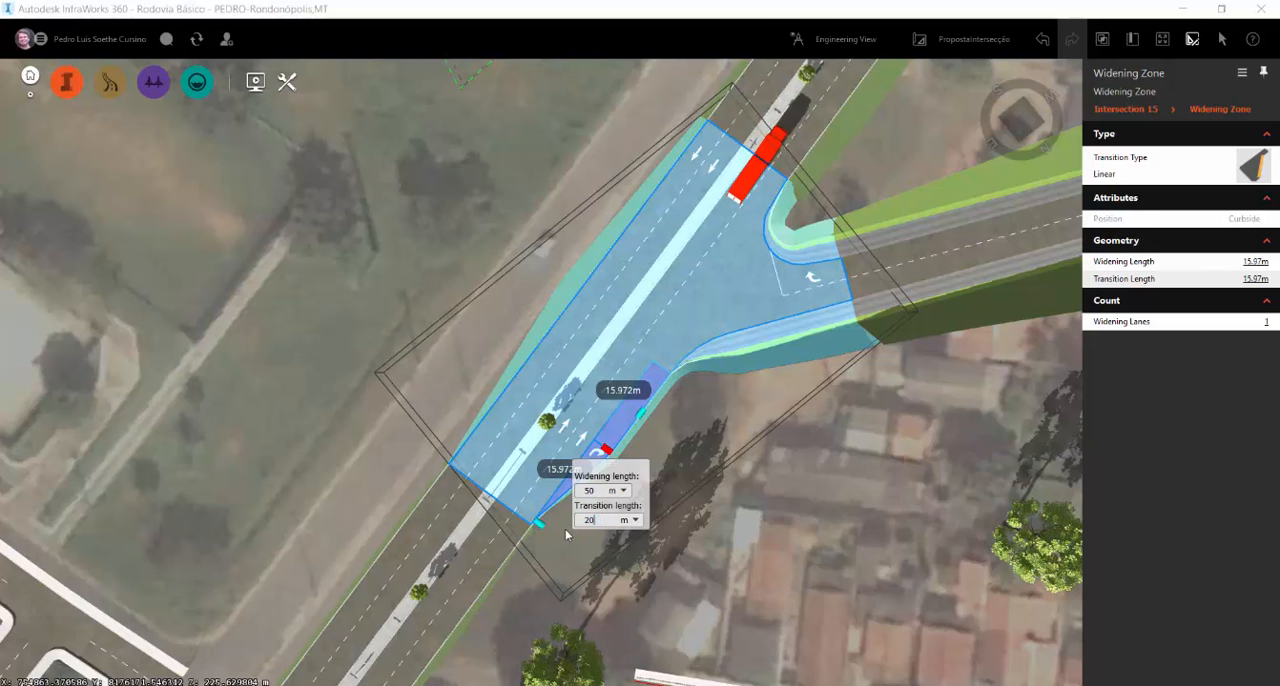
pyautogui.write('20')
pyautogui.press('Return')
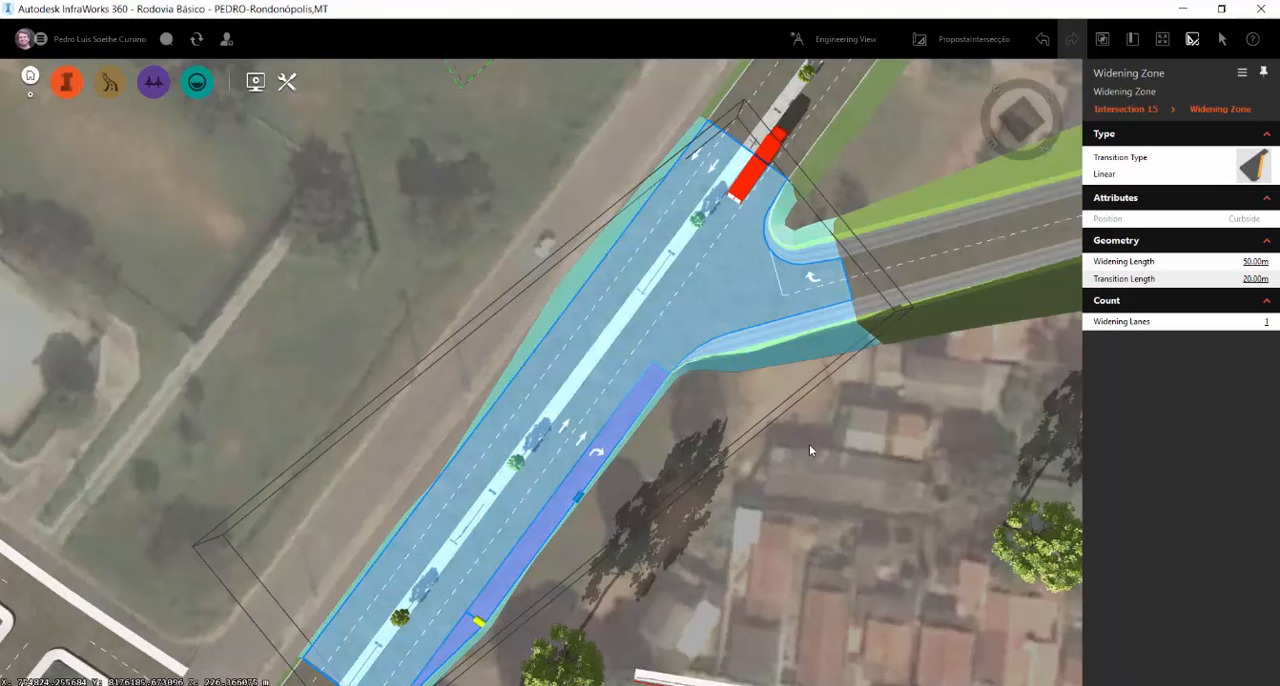
pyautogui.click(809, 456)
# Shorten the connecting road's inner lane from its highway end so it stops on the loop's curve at about station 0+168 m
pyautogui.moveTo(737, 455); pyautogui.dragTo(906, 368)
pyautogui.moveTo(856, 236); pyautogui.dragTo(985, 505, button='right')
pyautogui.scroll(-3, 783, 503)
pyautogui.scroll(-5, 854, 371)
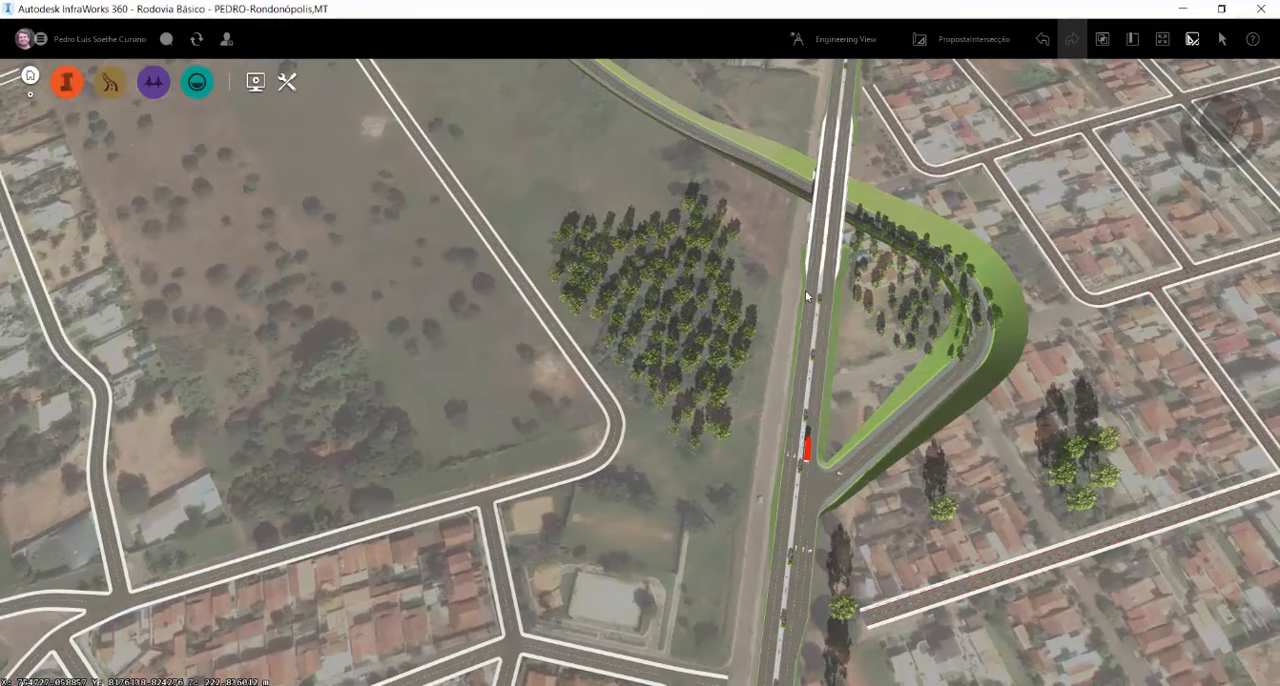
pyautogui.scroll(5, 847, 307)
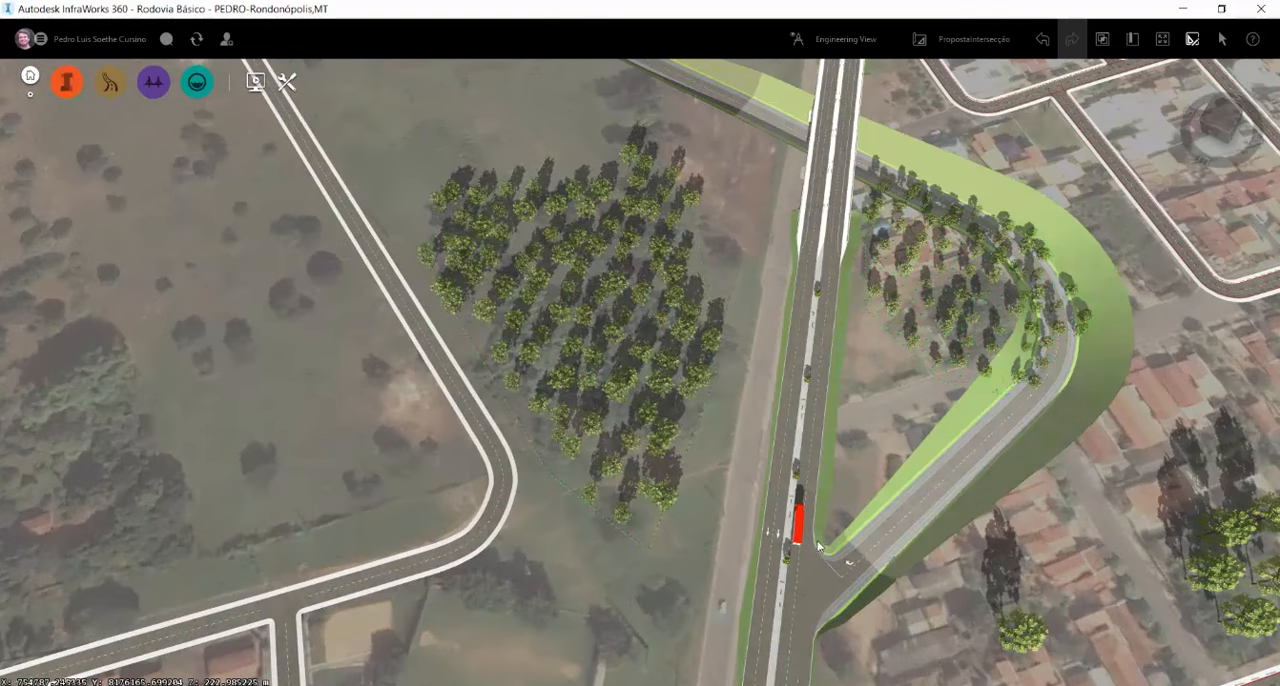
pyautogui.click(877, 542)
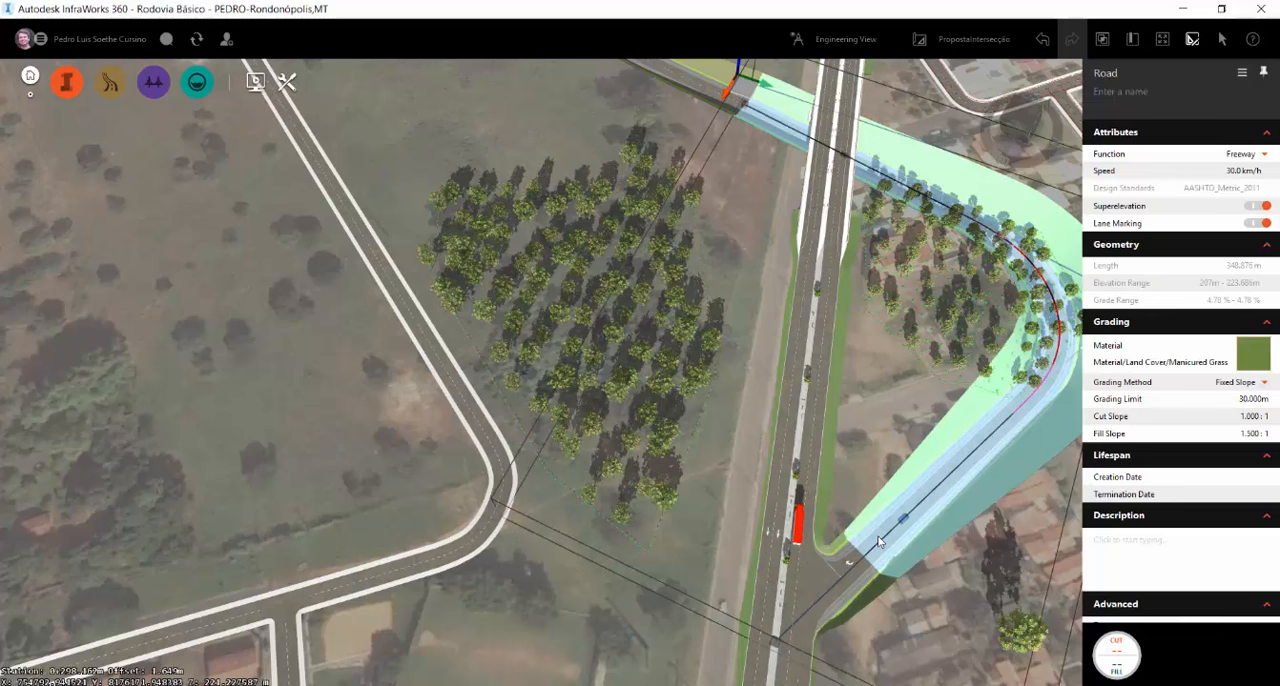
pyautogui.click(876, 537)
pyautogui.scroll(-2, 720, 588)
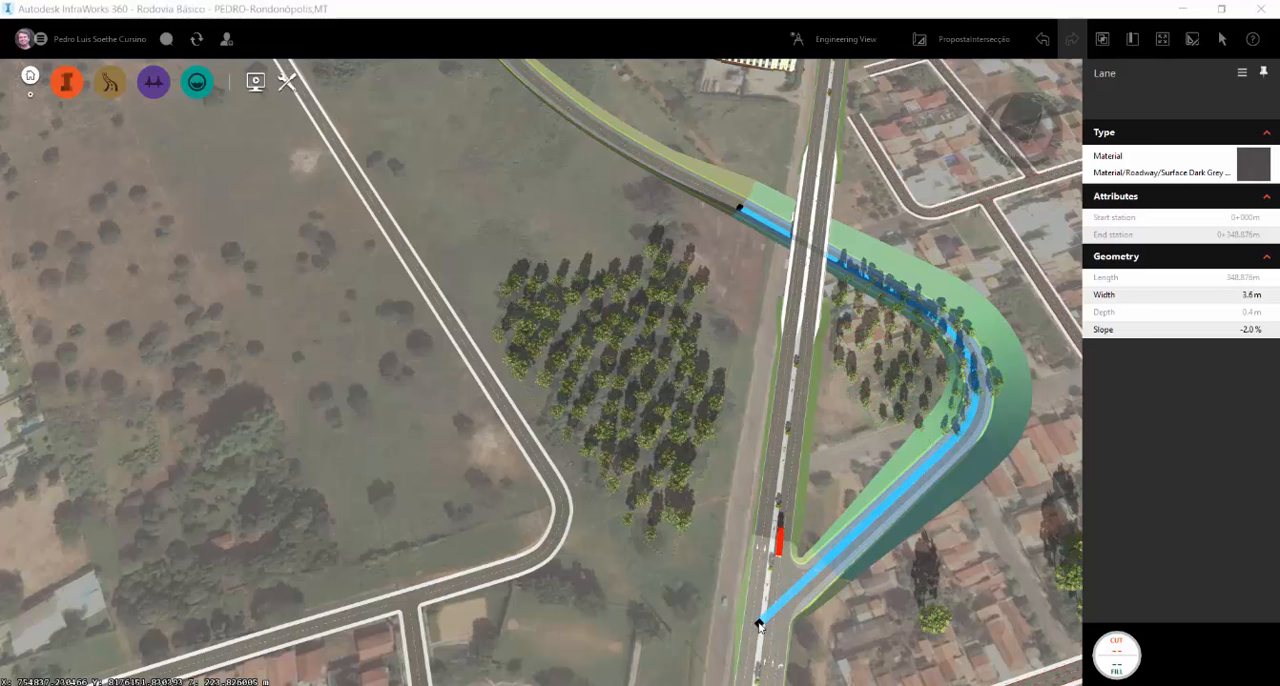
pyautogui.moveTo(762, 624); pyautogui.dragTo(974, 371)
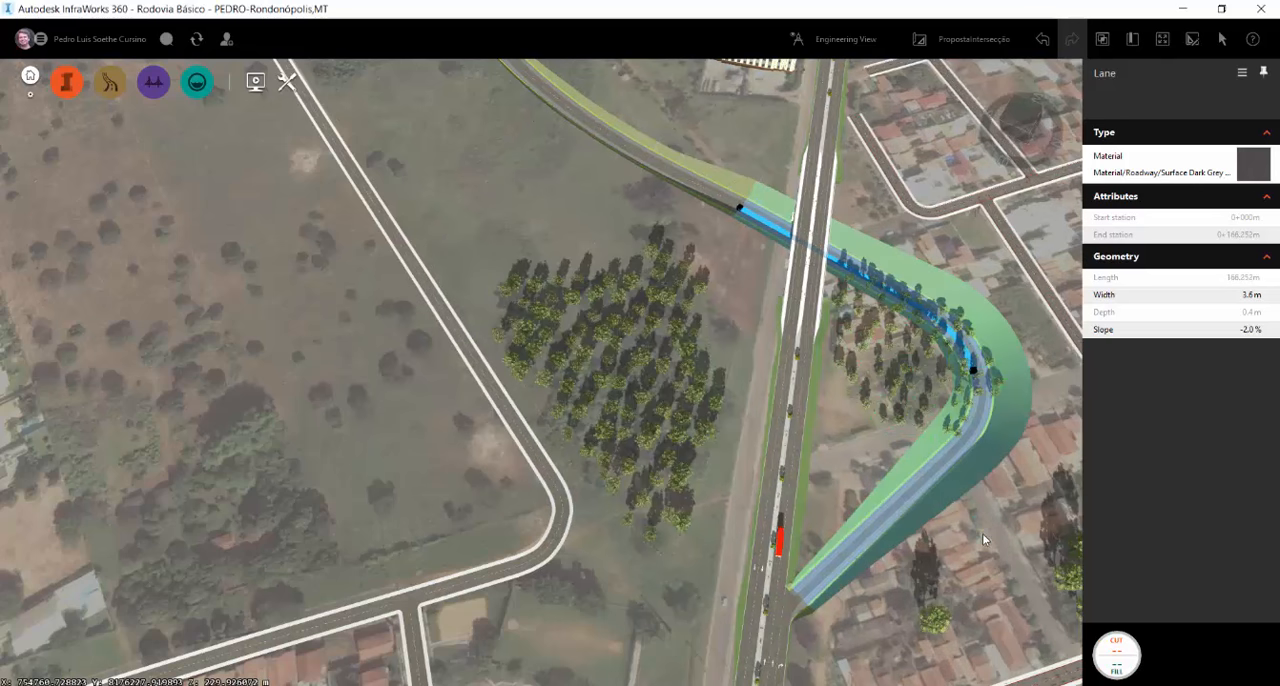
pyautogui.click(982, 533)
pyautogui.scroll(5, 1005, 271)
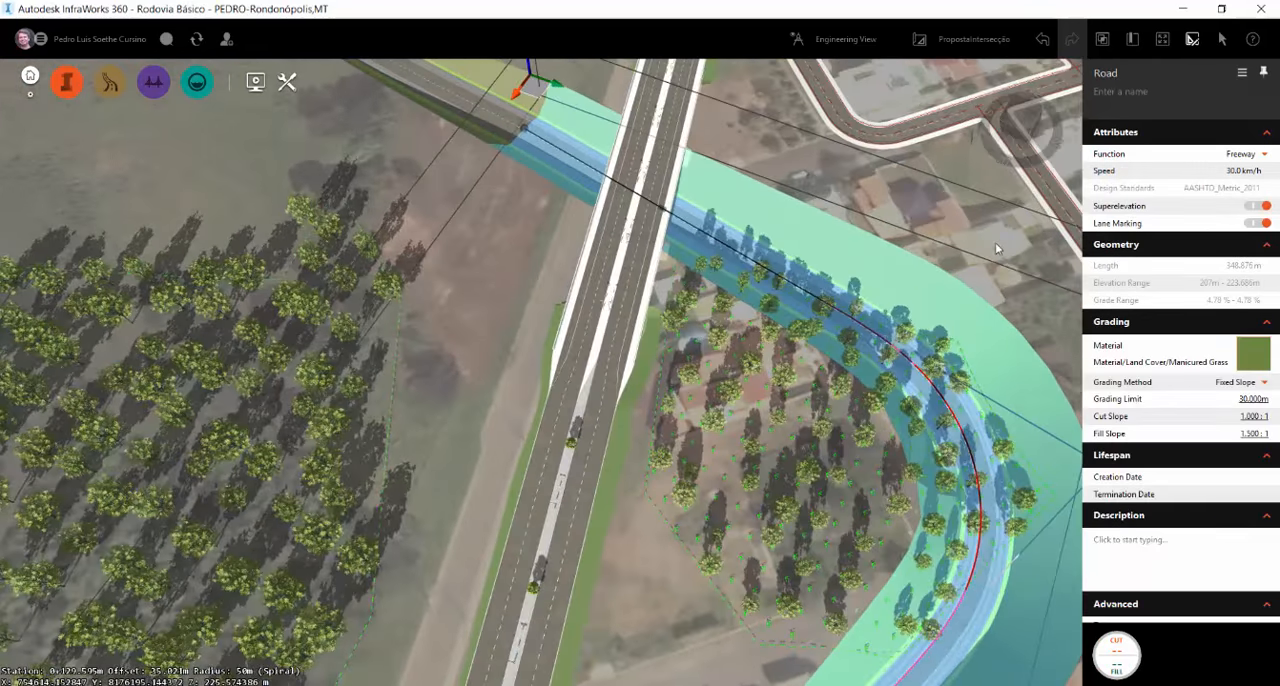
pyautogui.click(996, 248)
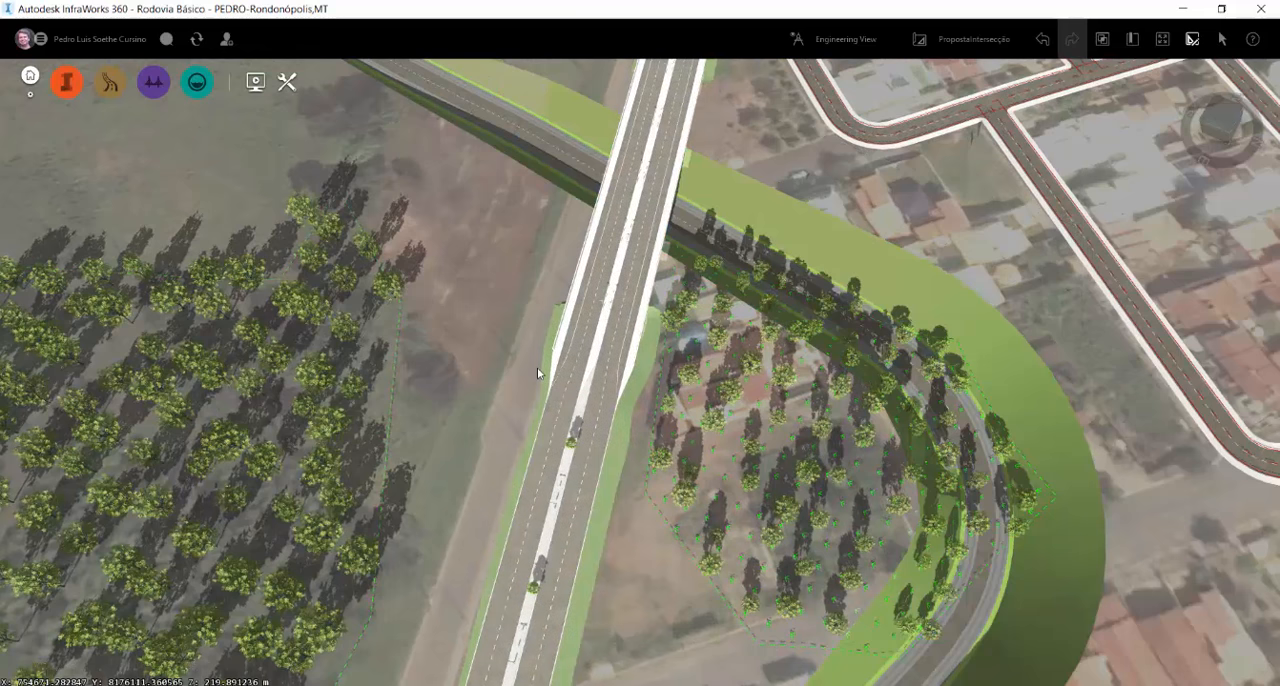
# Draw a component road about 118 m long from the loop's curve through the tree grove to the highway
pyautogui.scroll(-3, 709, 373)
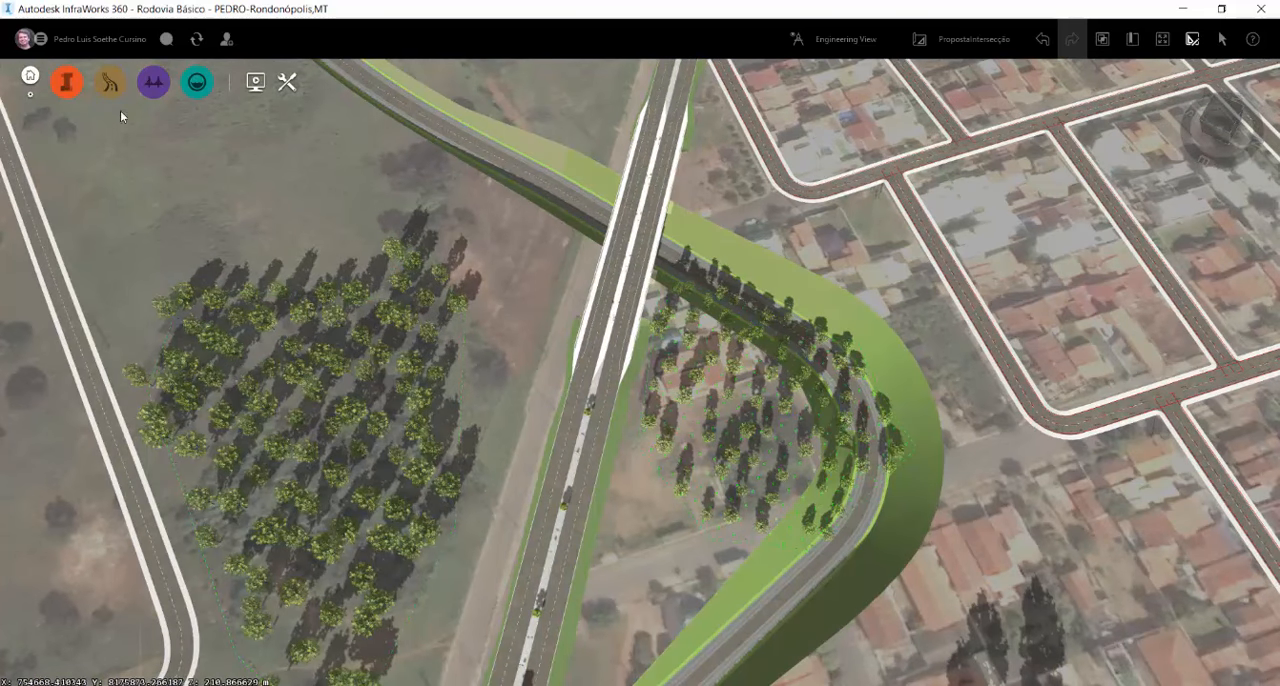
pyautogui.moveTo(114, 82)
pyautogui.click(209, 84)
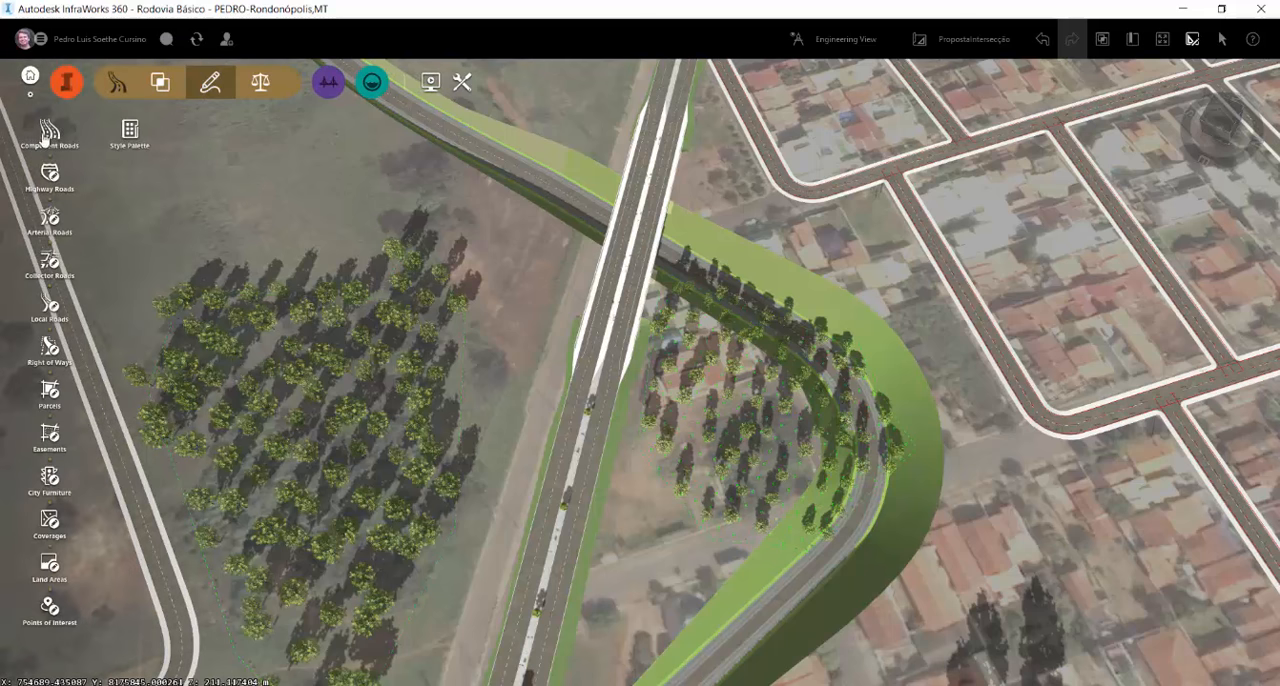
pyautogui.click(44, 138)
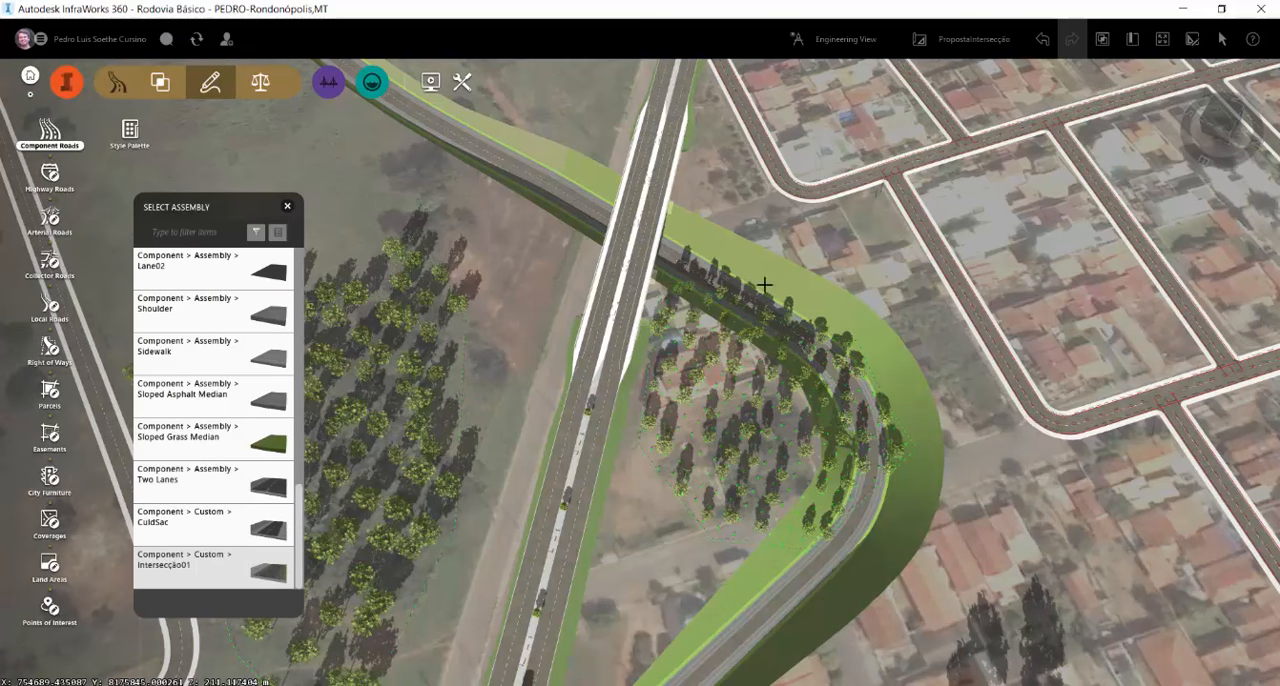
pyautogui.click(820, 383)
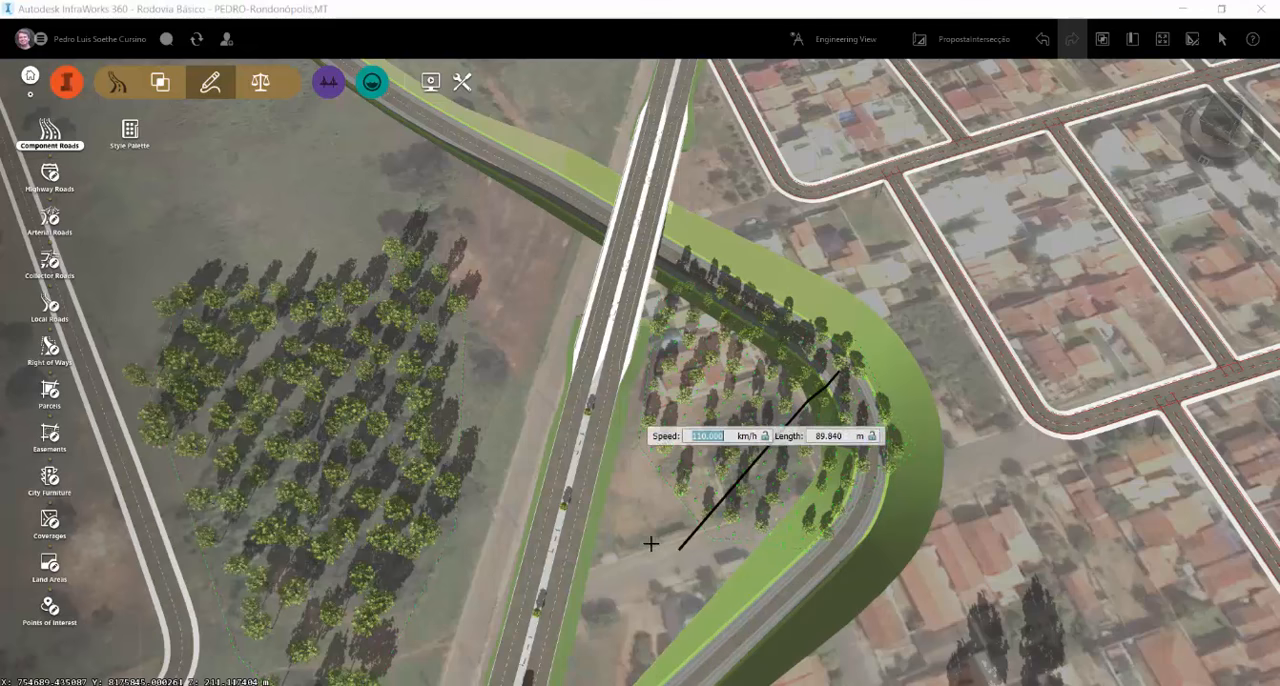
pyautogui.doubleClick(552, 547)
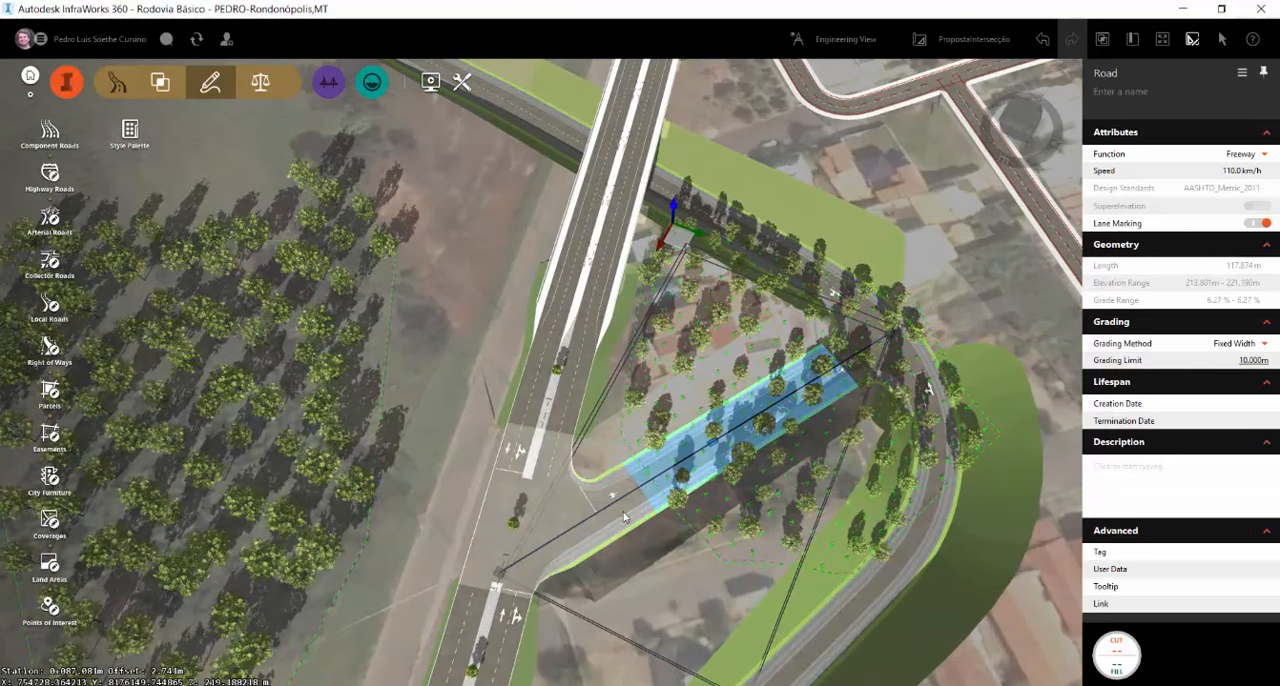
# Delete the lane and shoulder on the side of the new component road facing away from the bridge
pyautogui.click(629, 503)
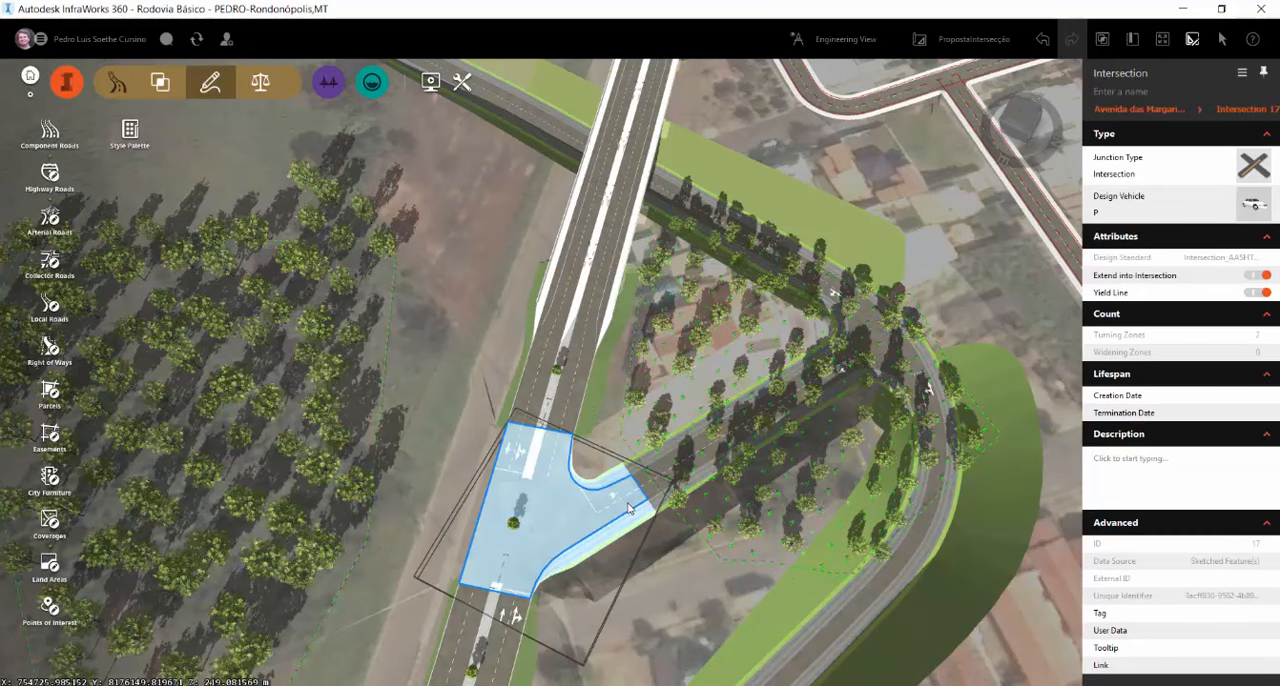
pyautogui.scroll(3, 735, 436)
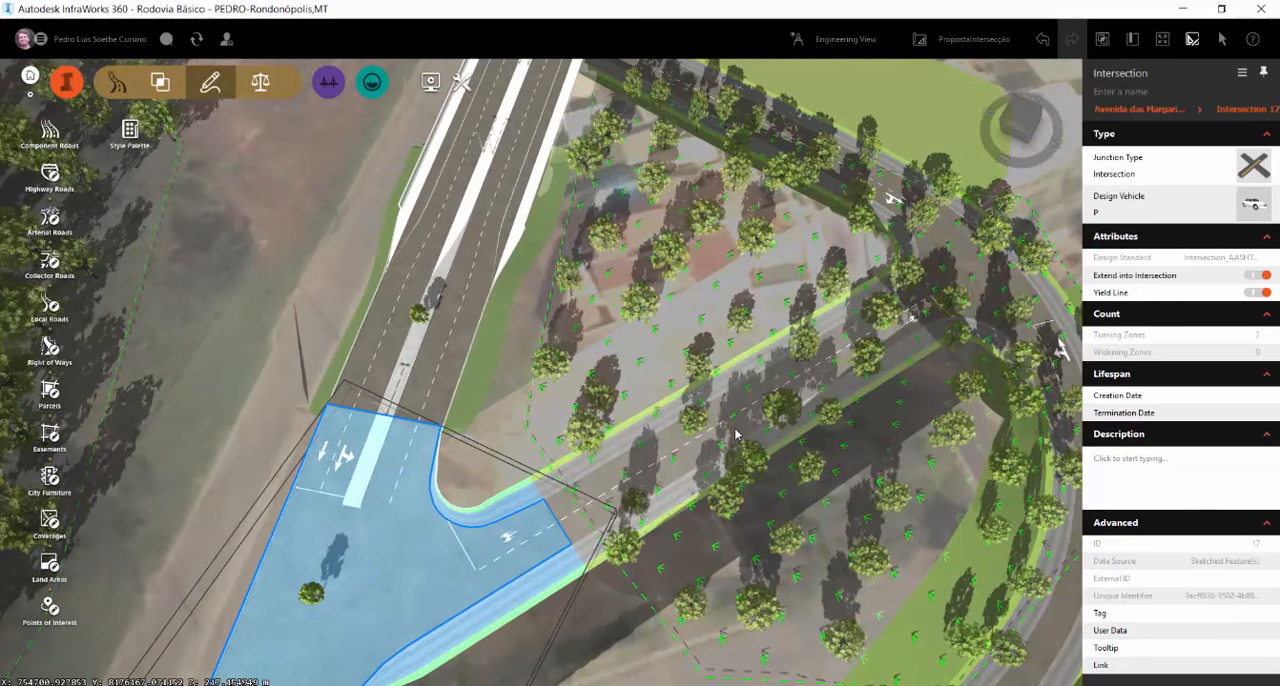
pyautogui.click(741, 432)
pyautogui.click(741, 429)
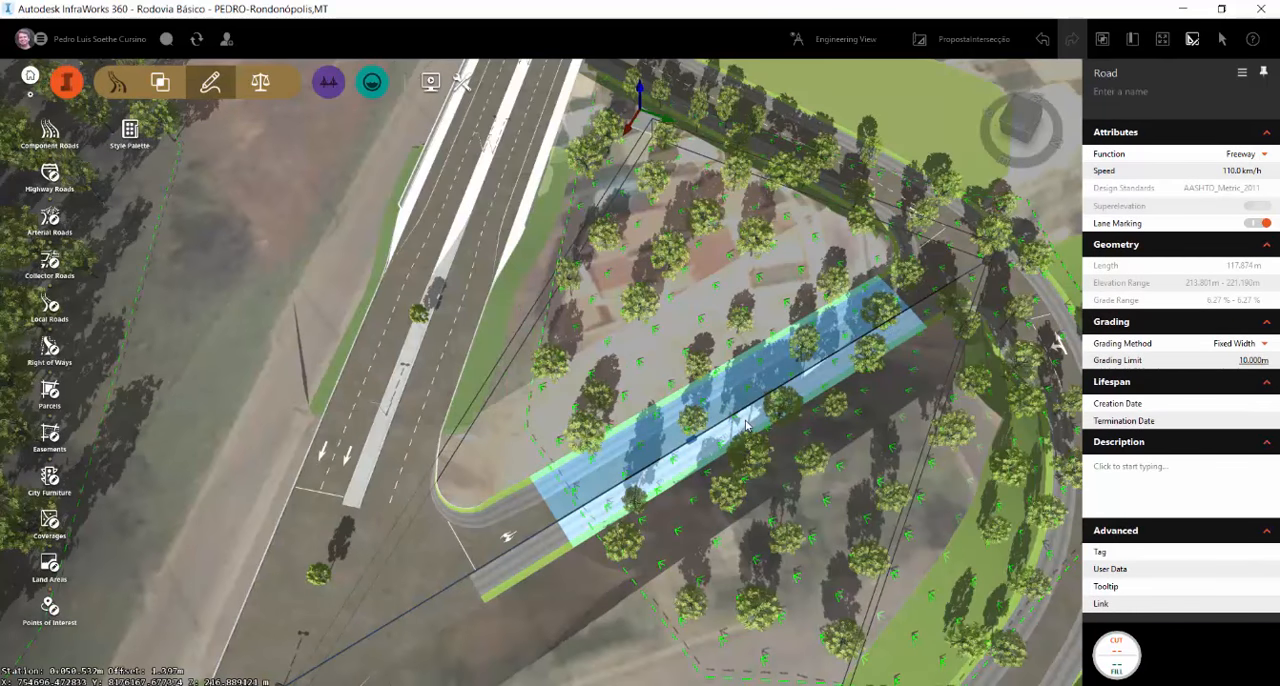
pyautogui.click(752, 426)
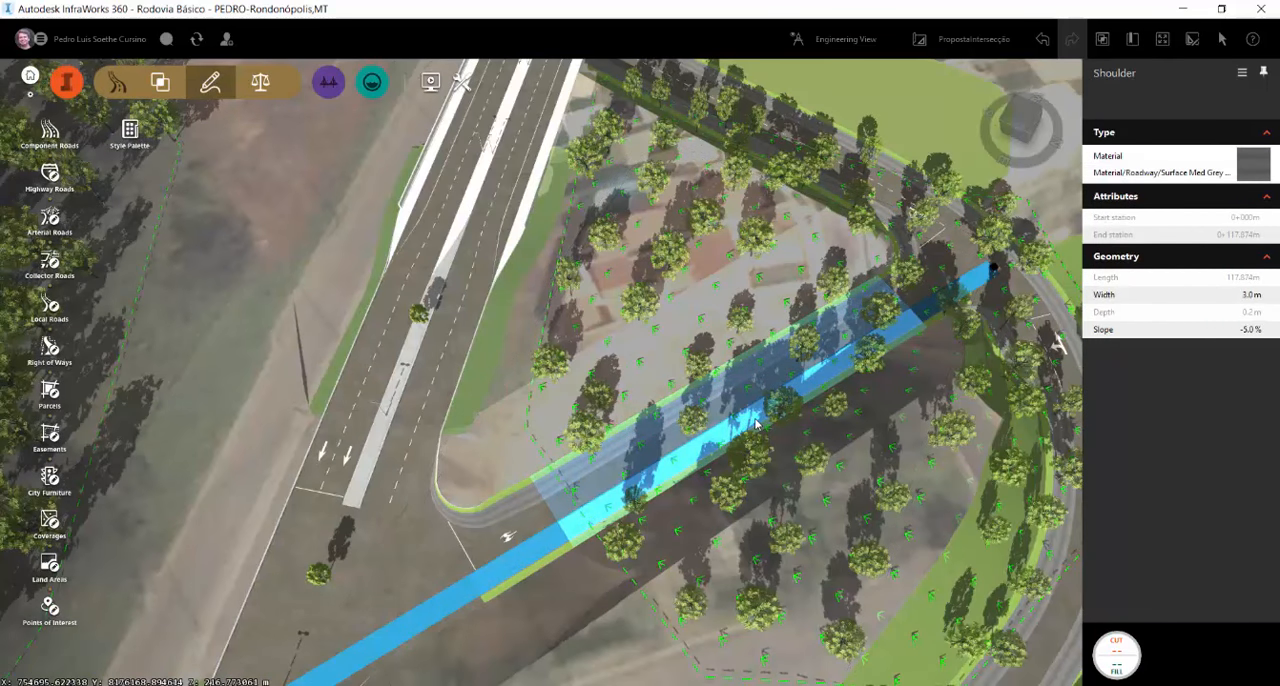
pyautogui.press('Delete')
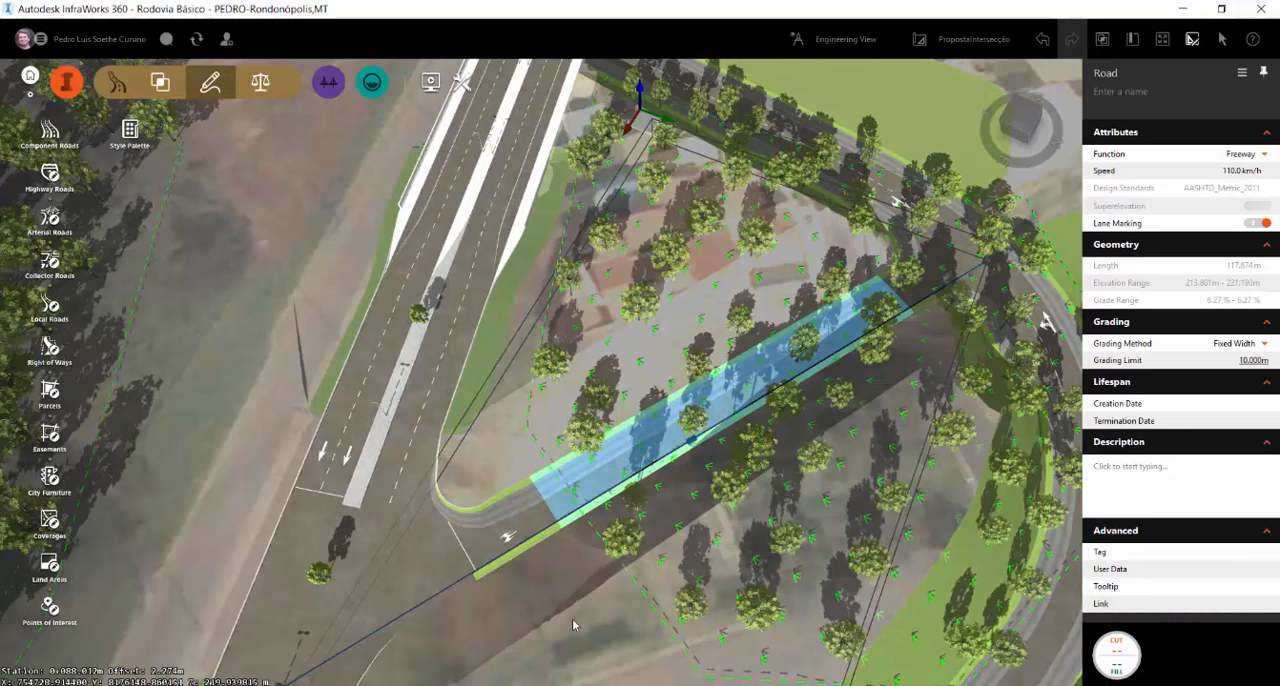
pyautogui.scroll(-3, 569, 567)
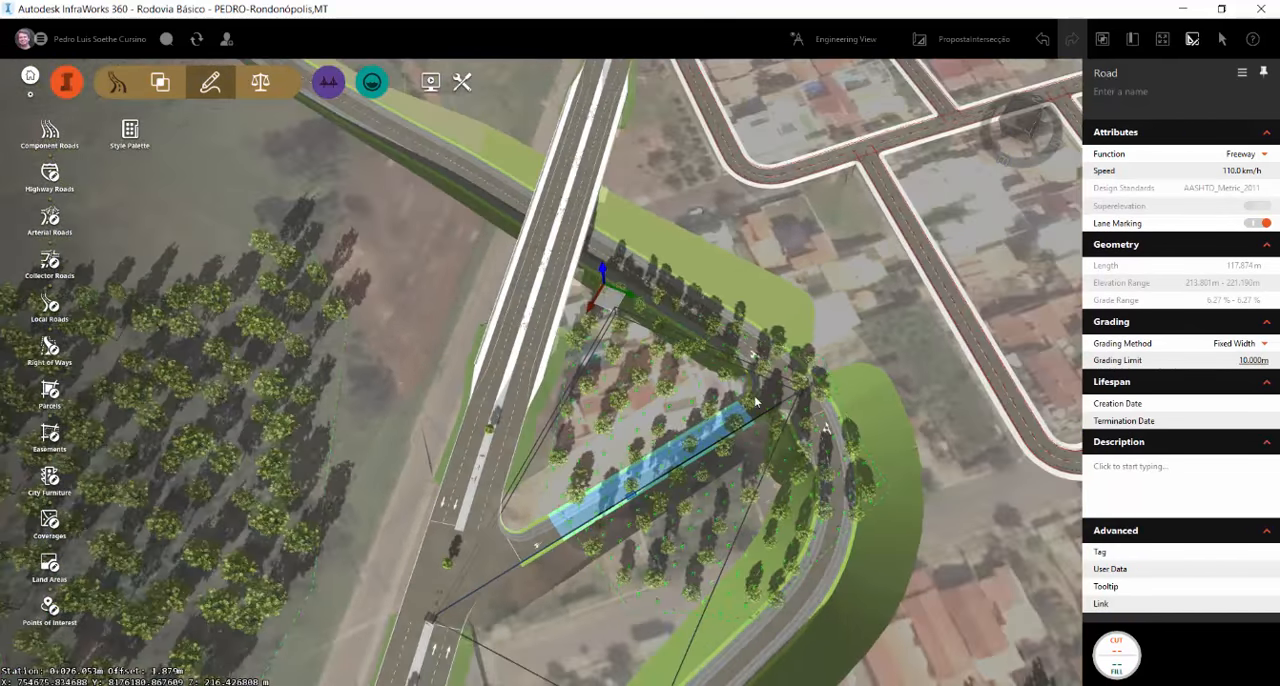
pyautogui.scroll(5, 724, 462)
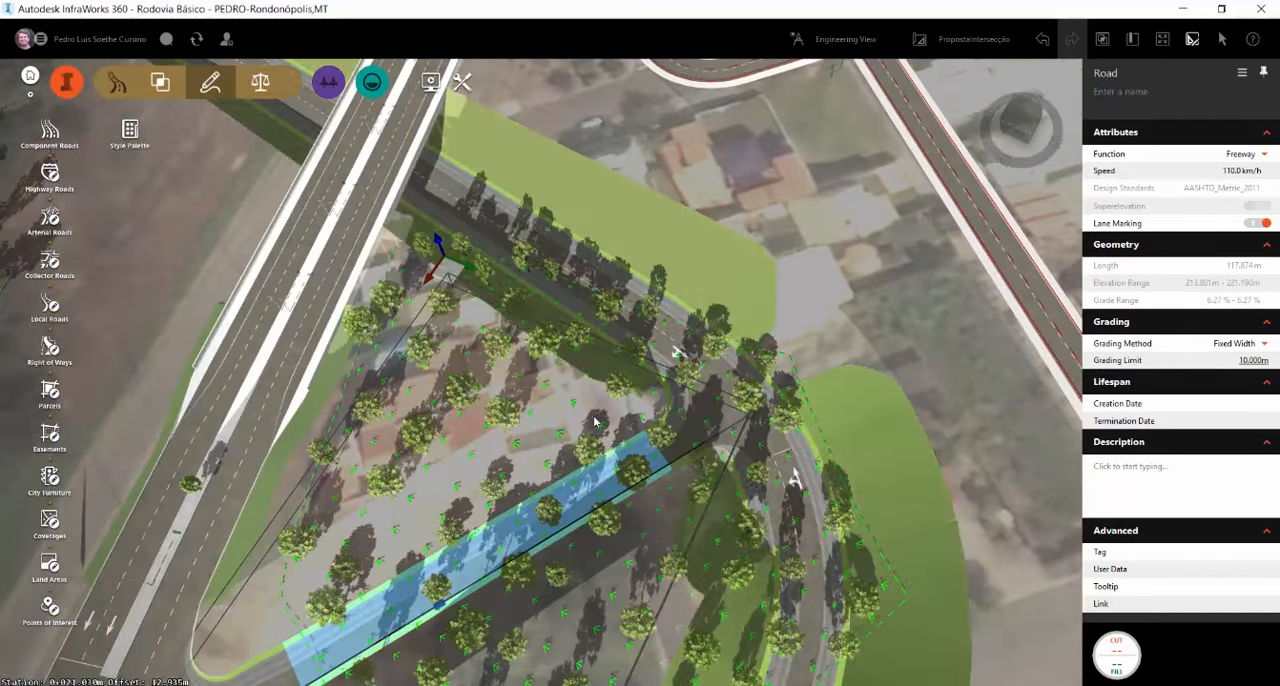
pyautogui.scroll(-3, 500, 440)
pyautogui.scroll(-1, 449, 509)
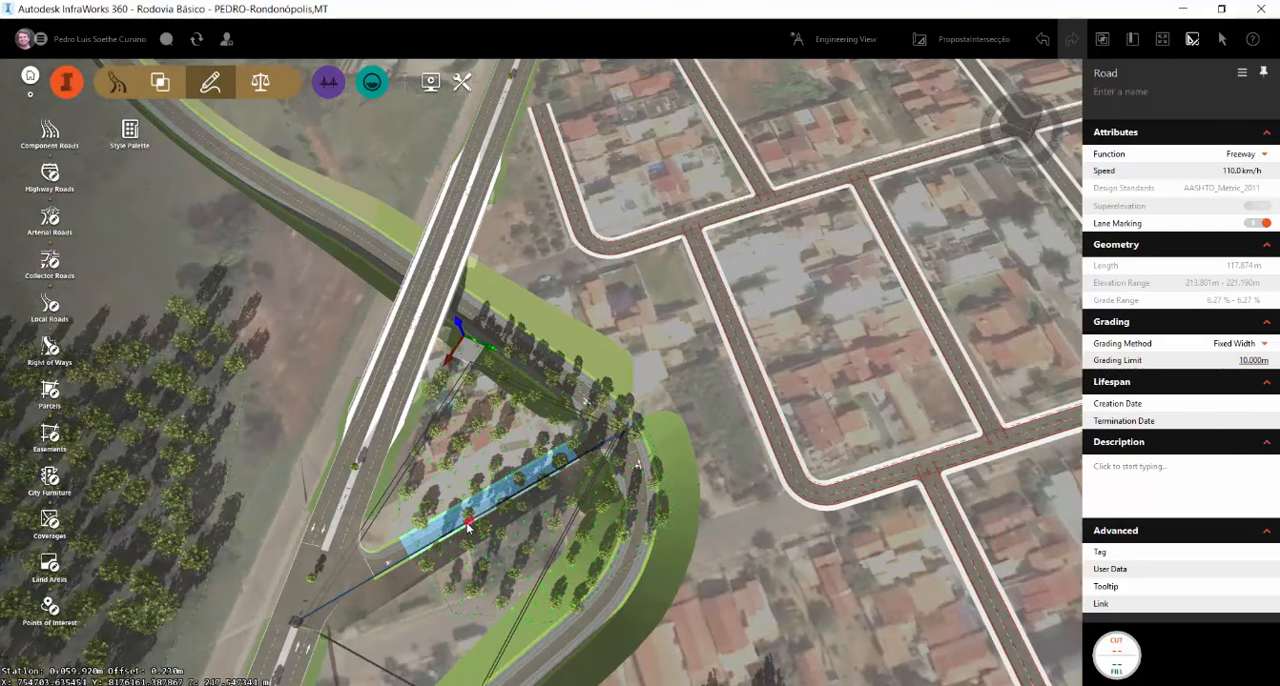
pyautogui.rightClick(467, 527)
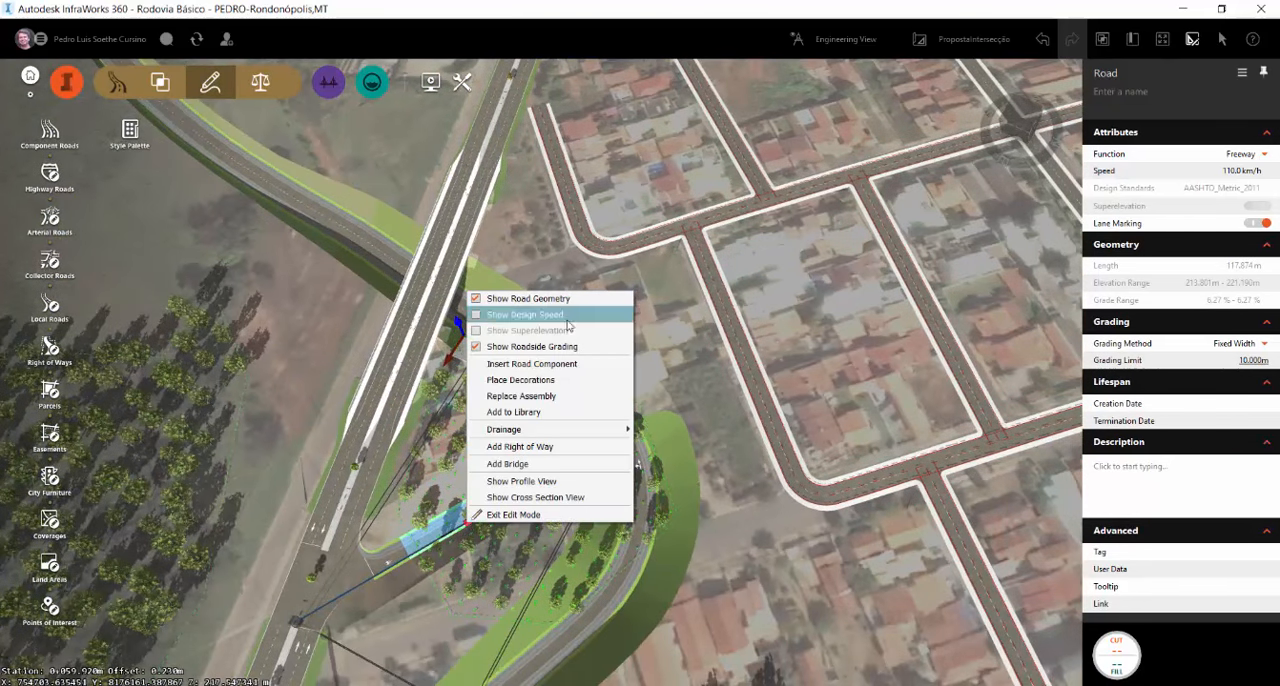
pyautogui.moveTo(484, 567); pyautogui.dragTo(507, 590)
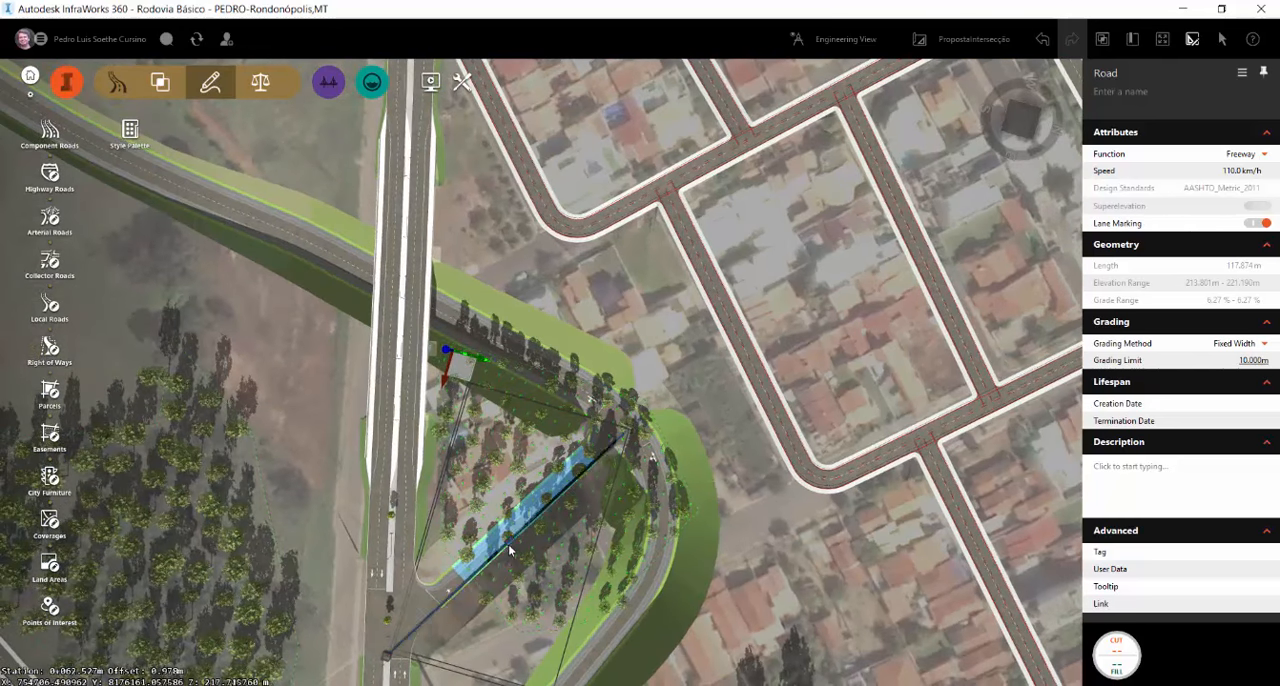
pyautogui.rightClick(508, 546)
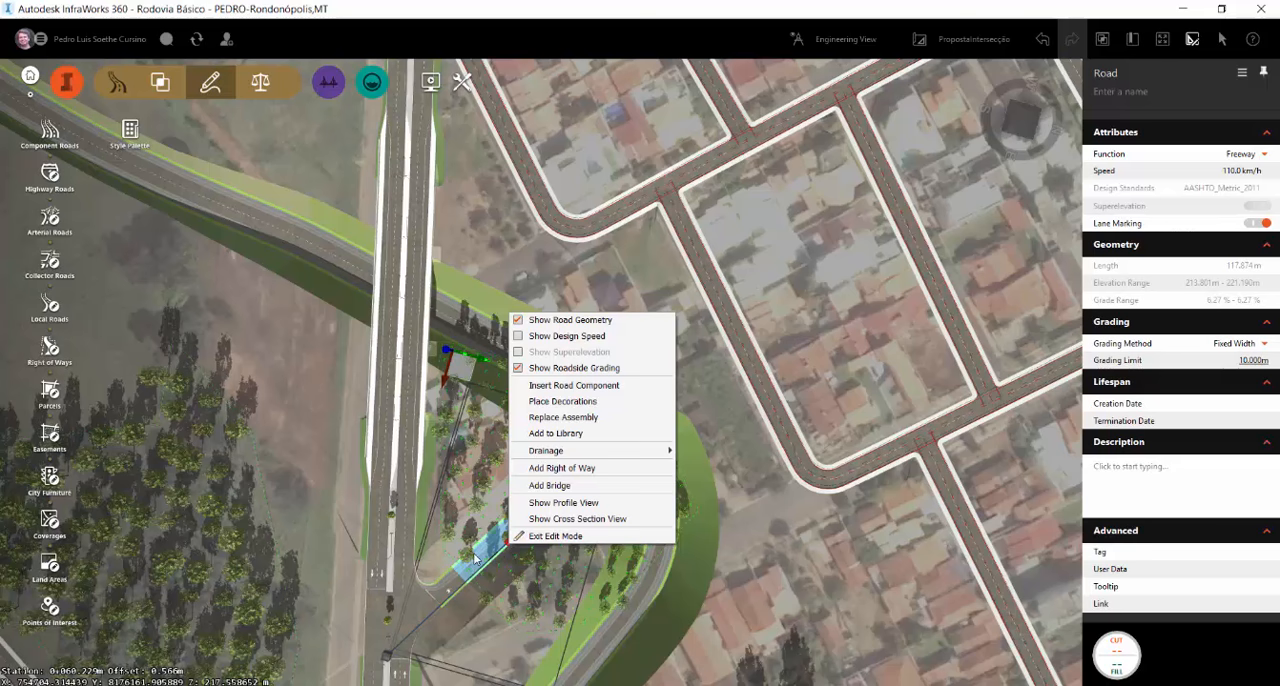
pyautogui.click(474, 527)
pyautogui.scroll(3, 515, 535)
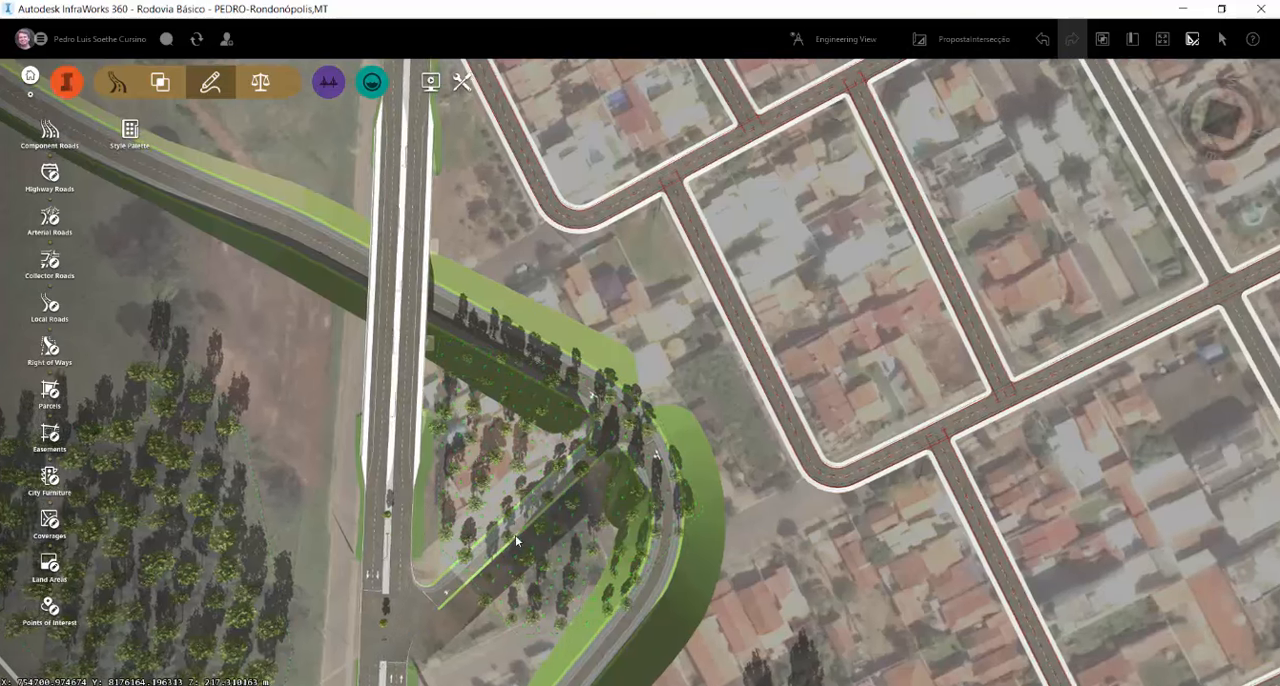
pyautogui.click(517, 537)
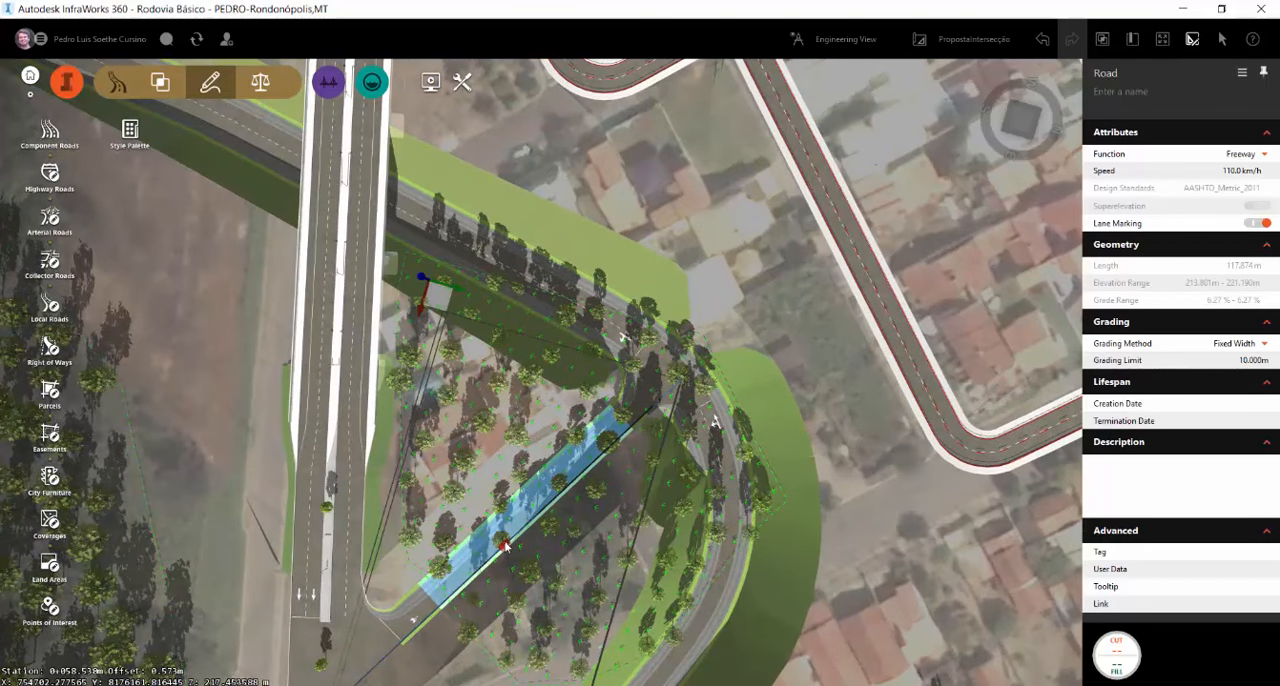
pyautogui.rightClick(506, 545)
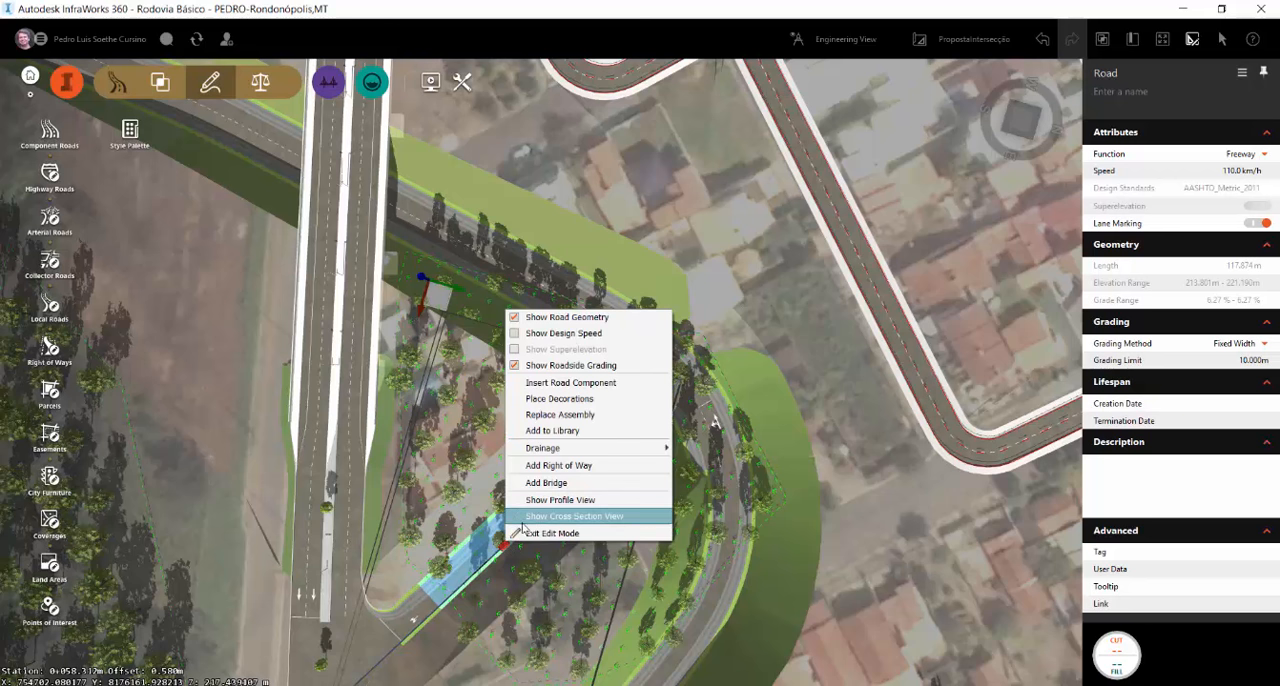
pyautogui.click(486, 431)
pyautogui.scroll(-2, 697, 420)
pyautogui.scroll(-2, 697, 420)
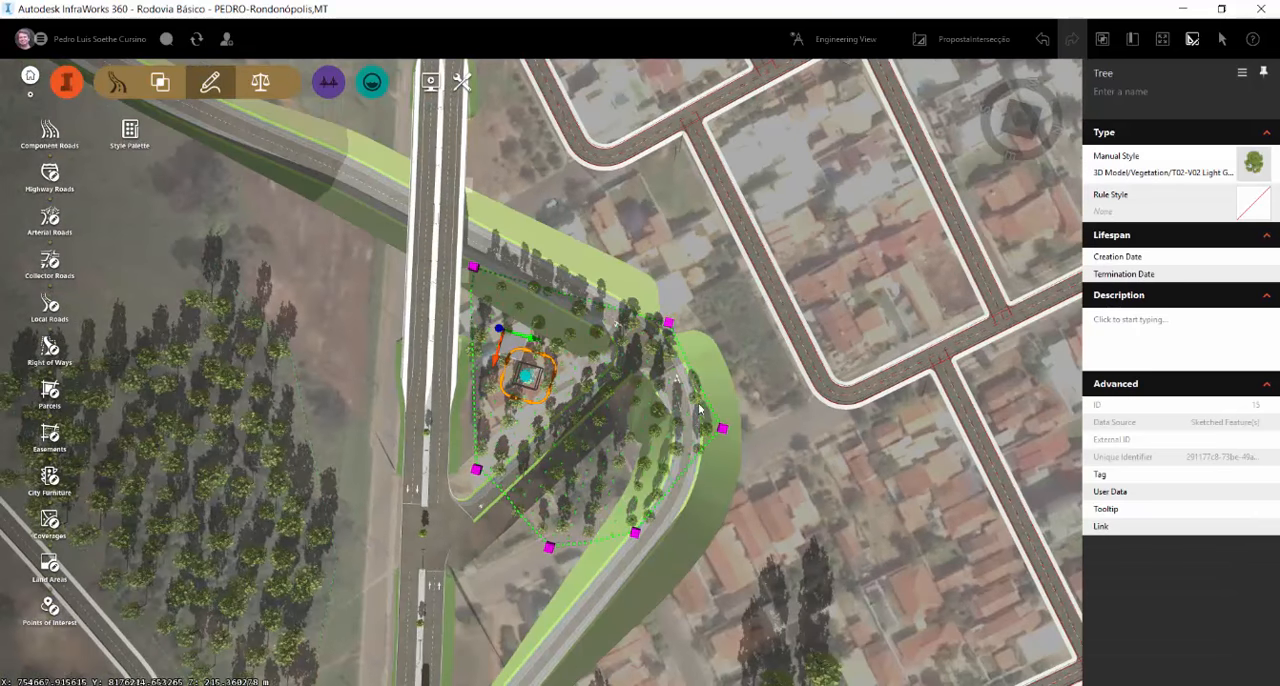
# Widen the loop road's curve outward around the tree grove, short of the neighbouring street, with a curve radius of 70 m
pyautogui.click(655, 546)
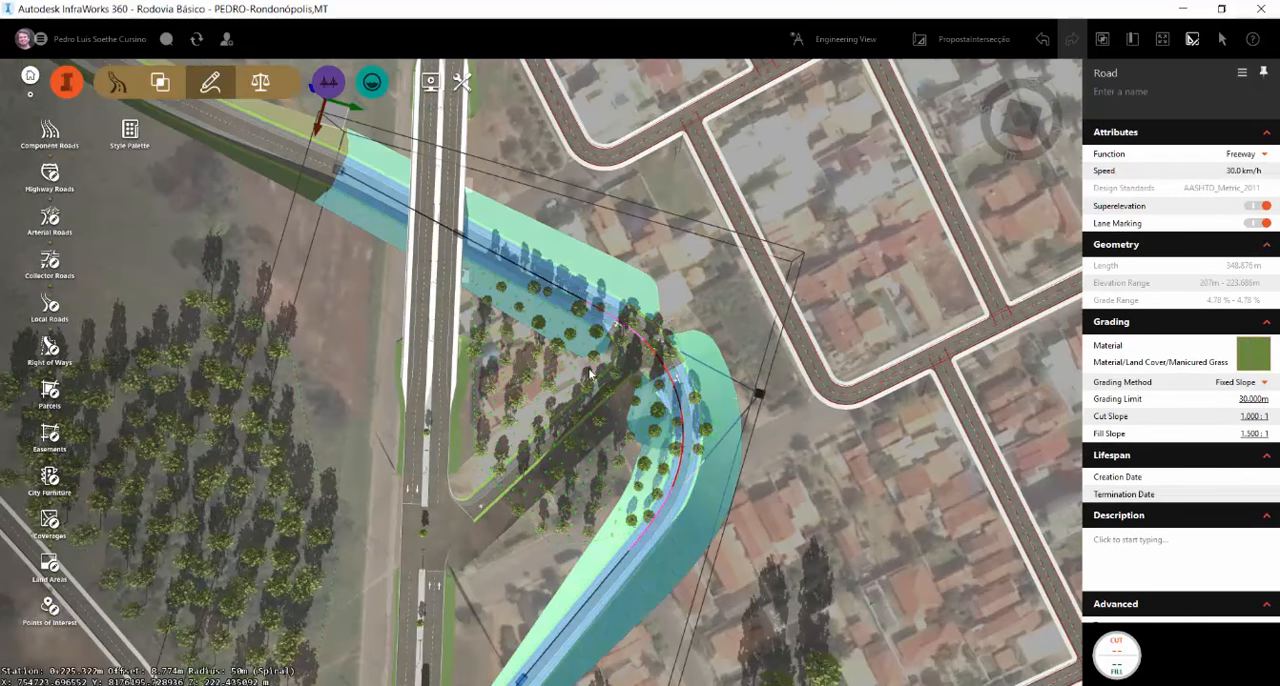
pyautogui.scroll(-3, 622, 396)
pyautogui.moveTo(688, 387); pyautogui.dragTo(843, 436)
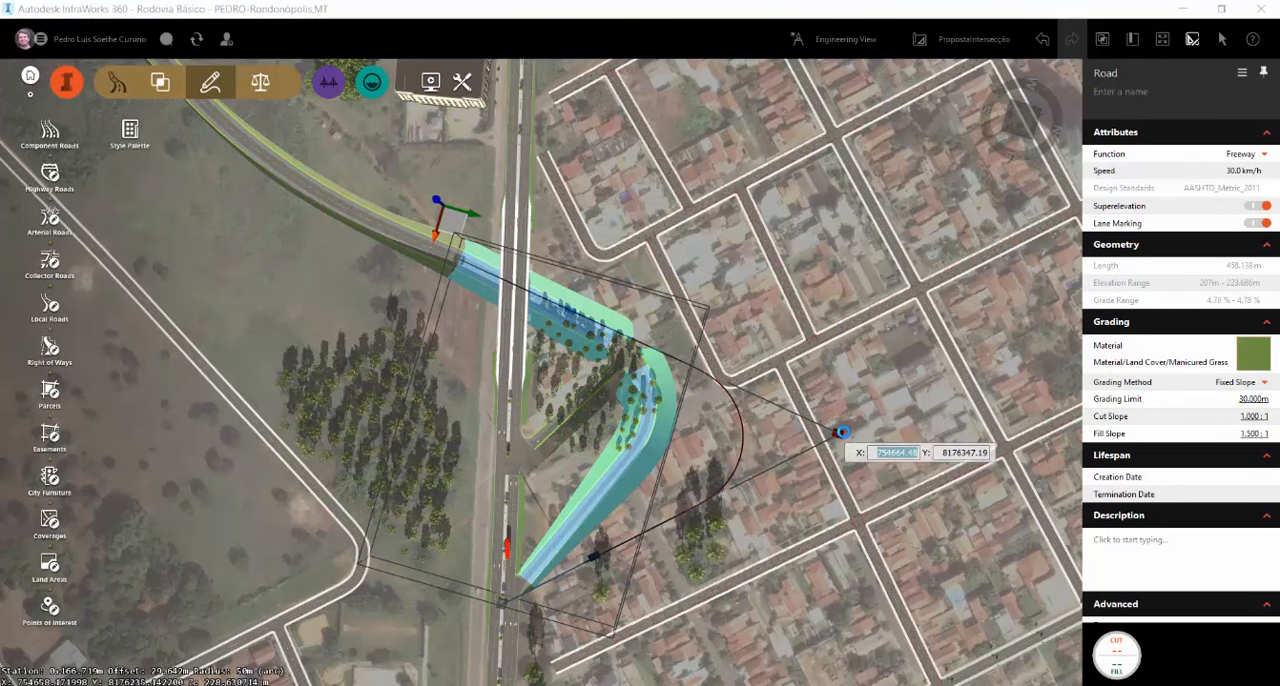
pyautogui.moveTo(842, 432); pyautogui.dragTo(842, 432)
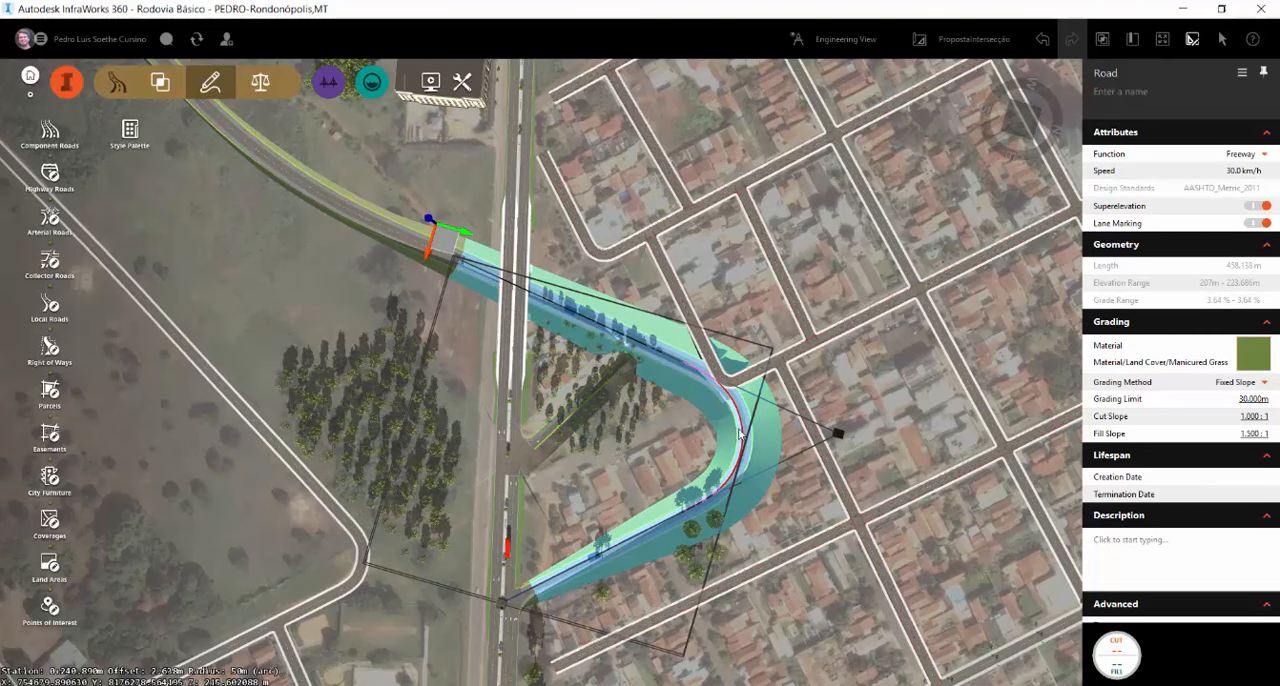
pyautogui.click(581, 401)
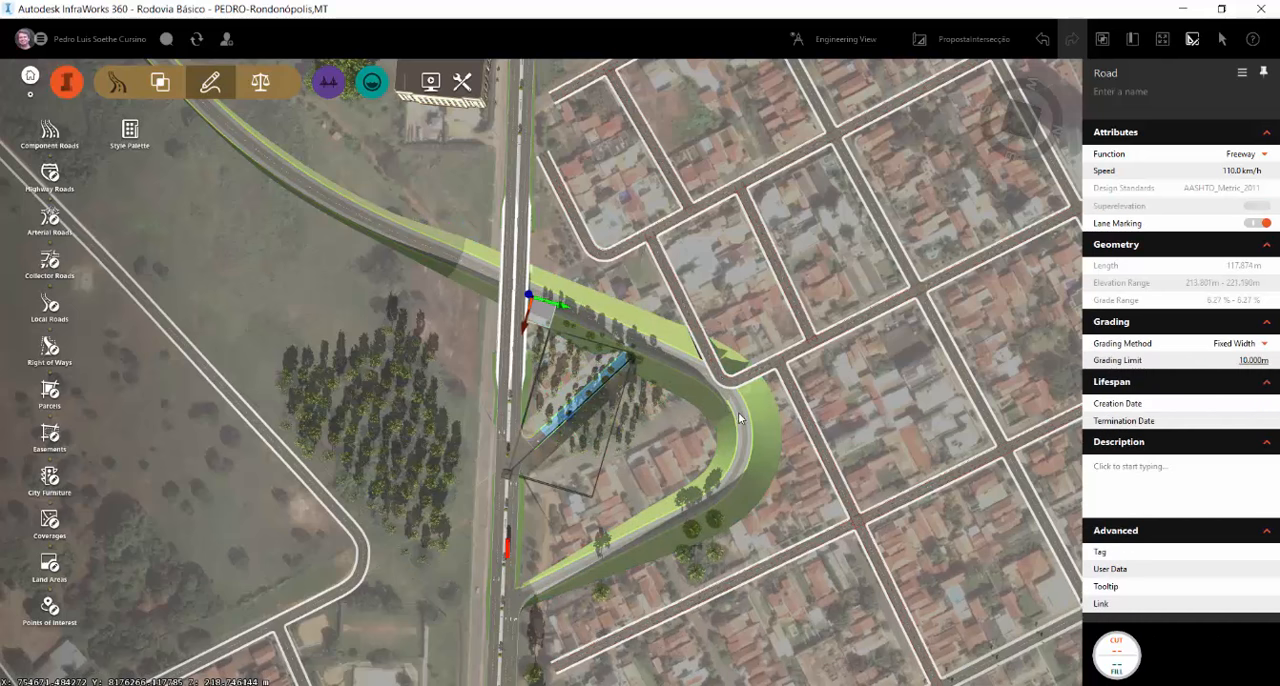
pyautogui.click(743, 425)
pyautogui.moveTo(841, 438); pyautogui.dragTo(782, 393)
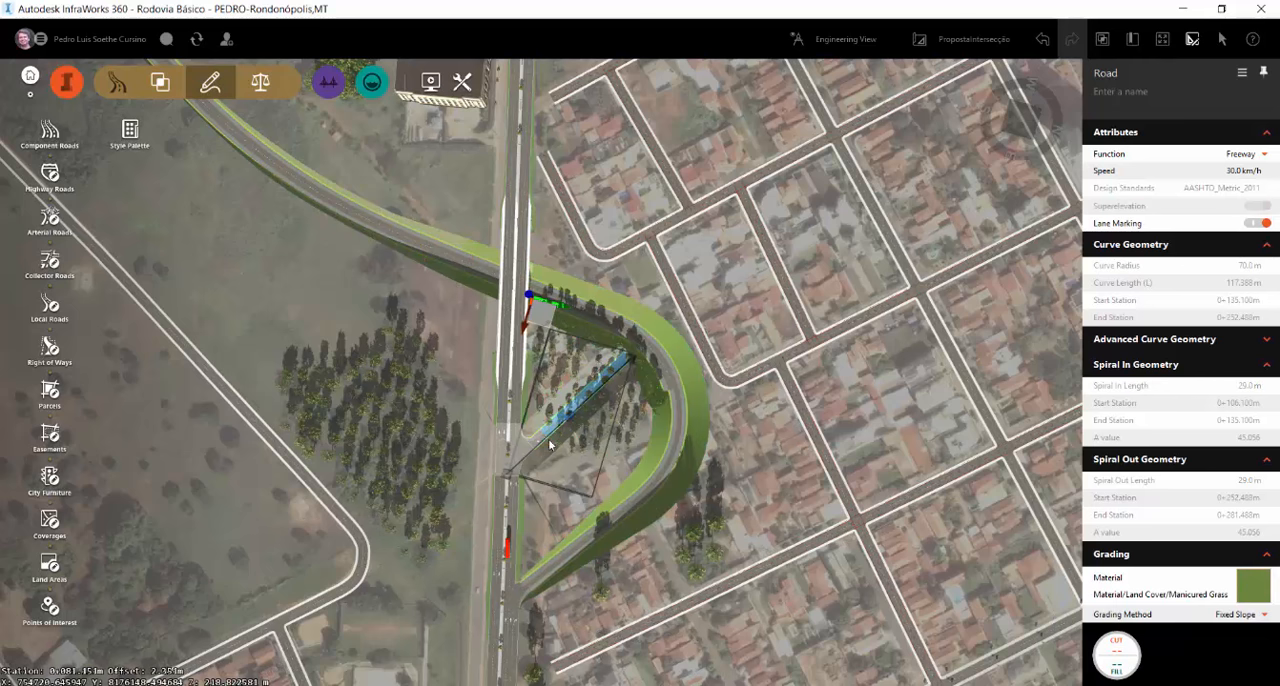
# Save the connector road's cross section to the library as Ramo
pyautogui.rightClick(549, 430)
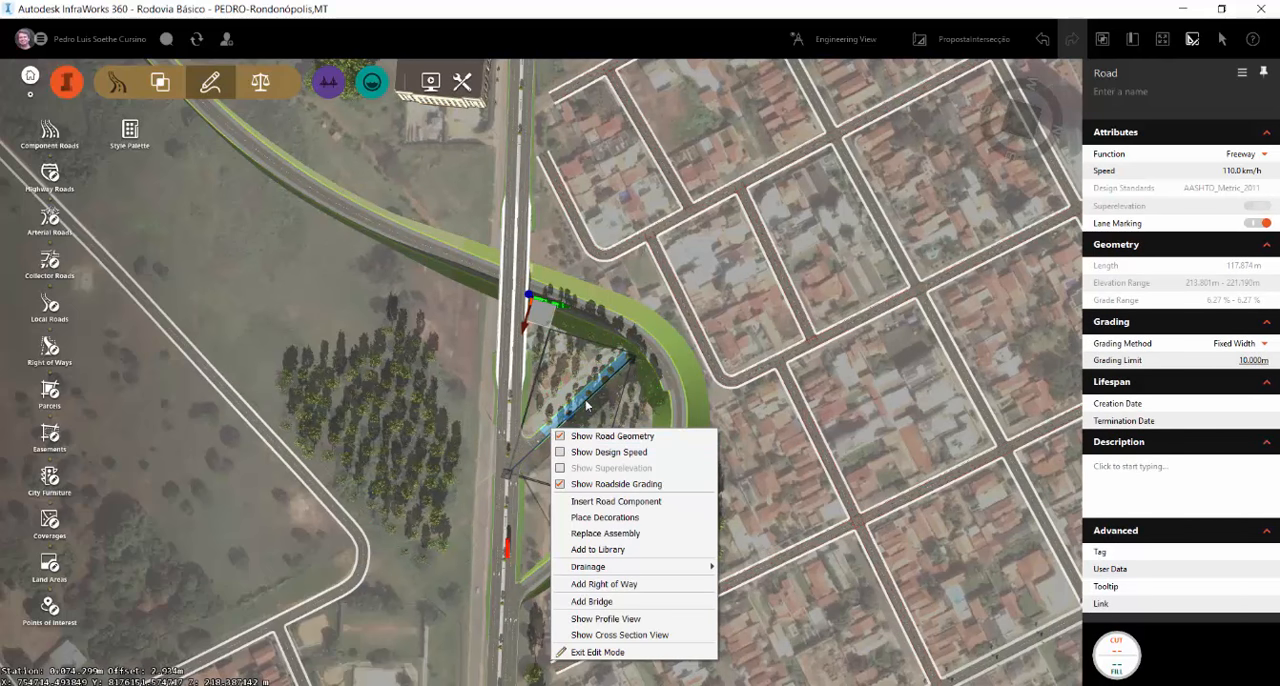
pyautogui.click(600, 549)
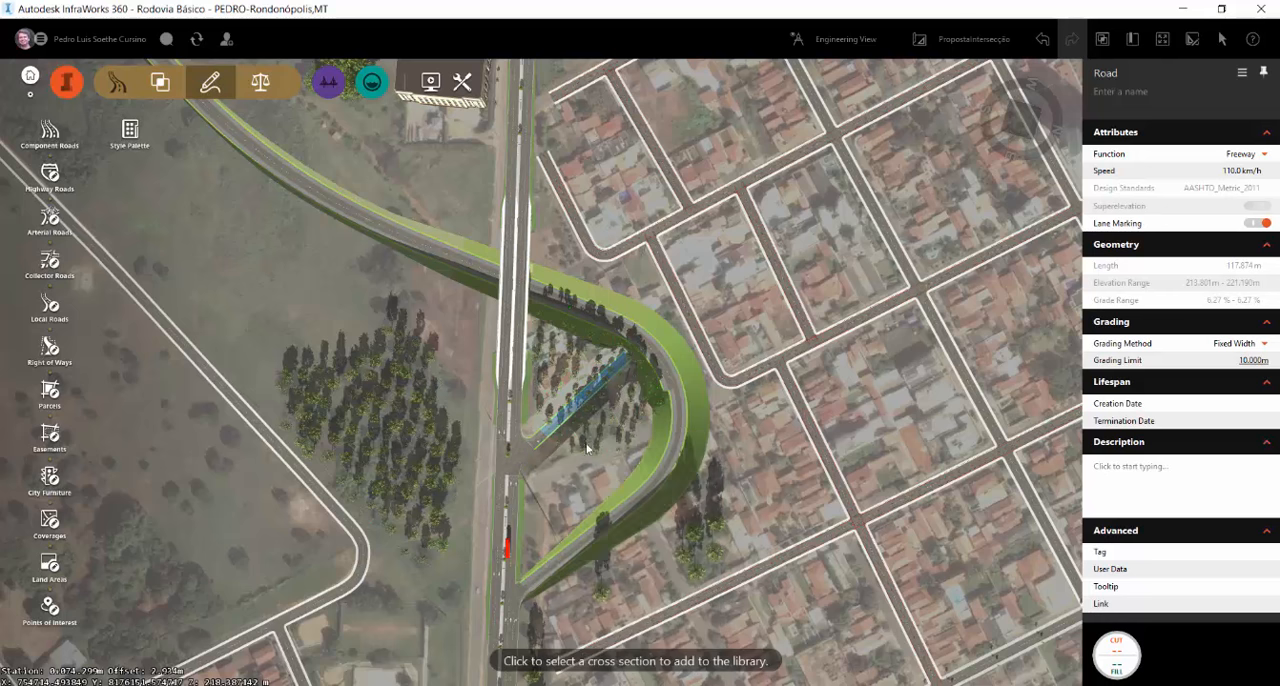
pyautogui.click(575, 411)
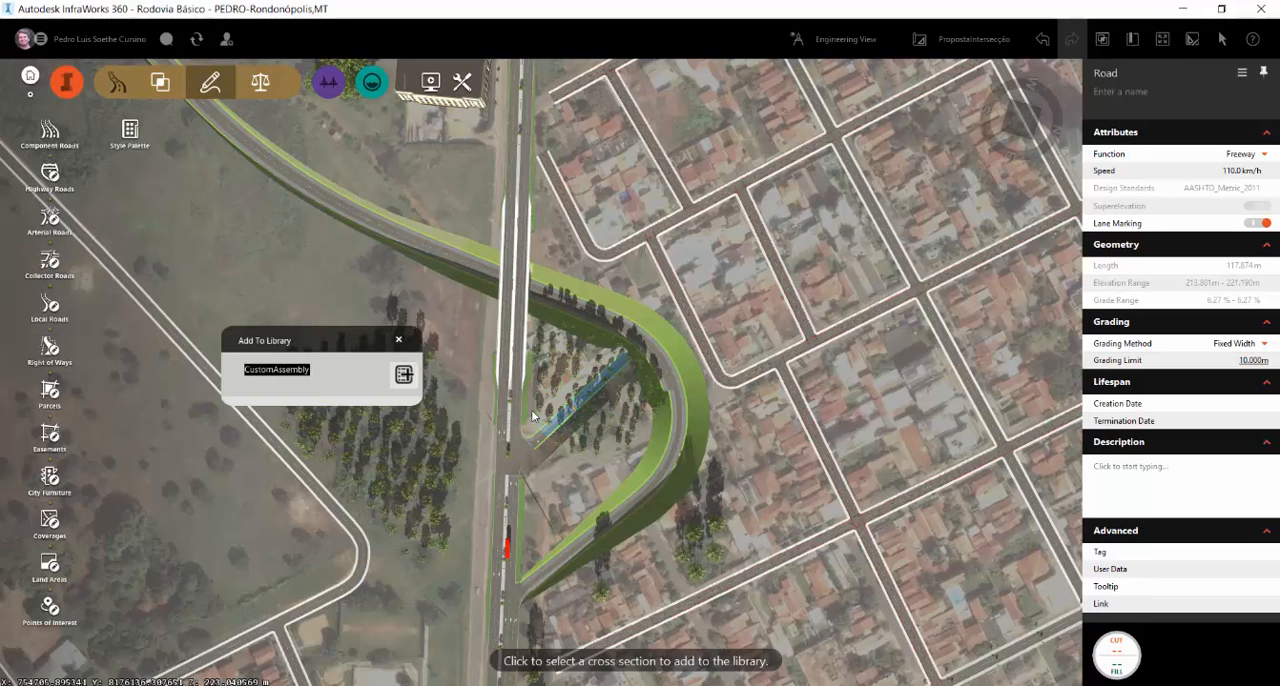
pyautogui.write('Ramo')
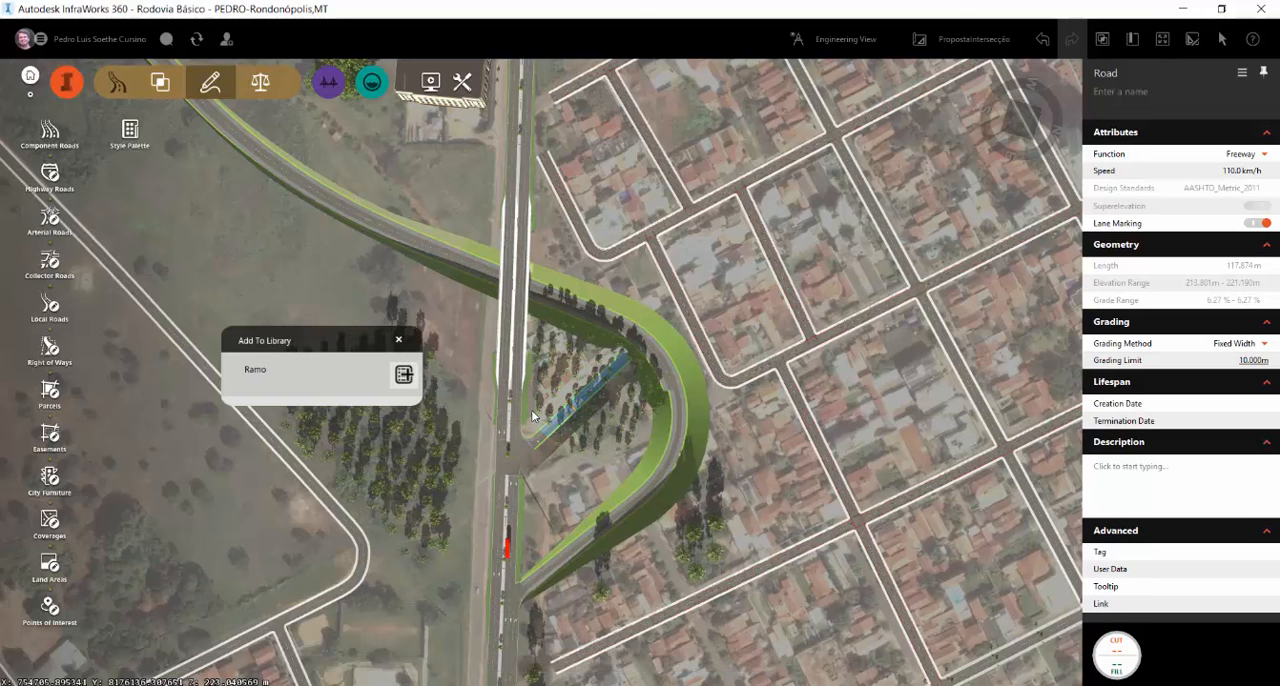
pyautogui.press('Return')
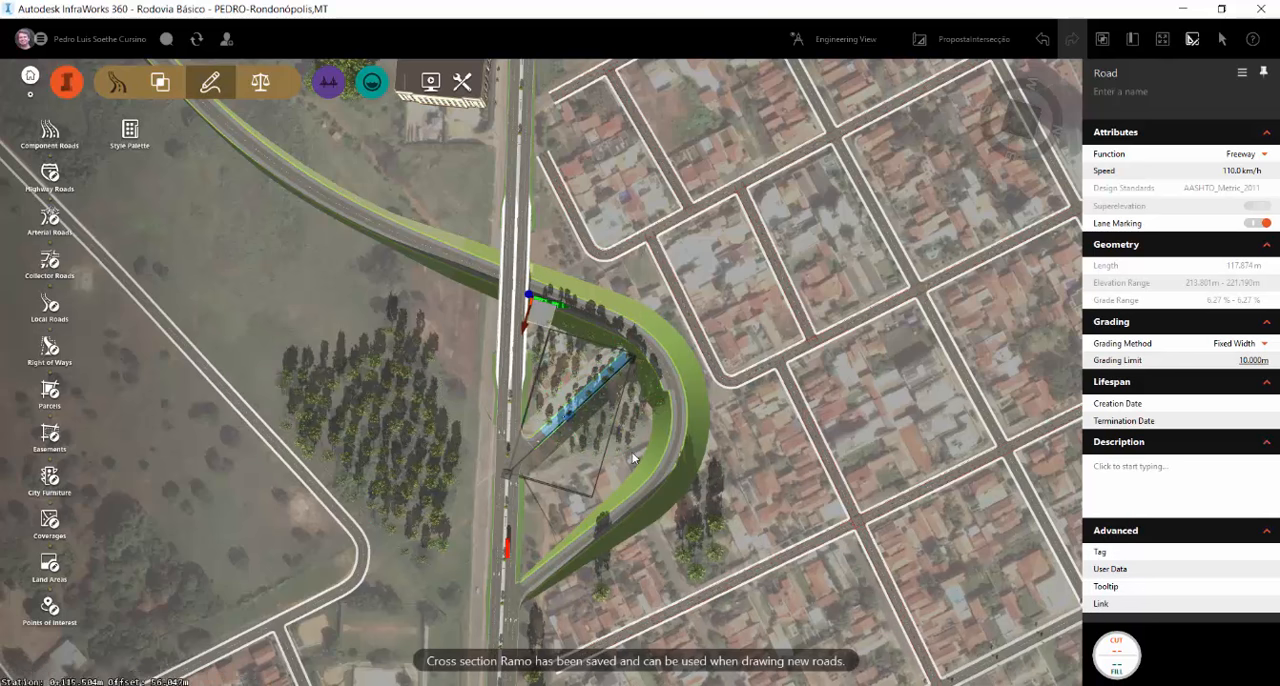
# Add a point to the connector road and pull it toward the loop's inner side, forming a bend with a total length of about 153 m
pyautogui.rightClick(562, 427)
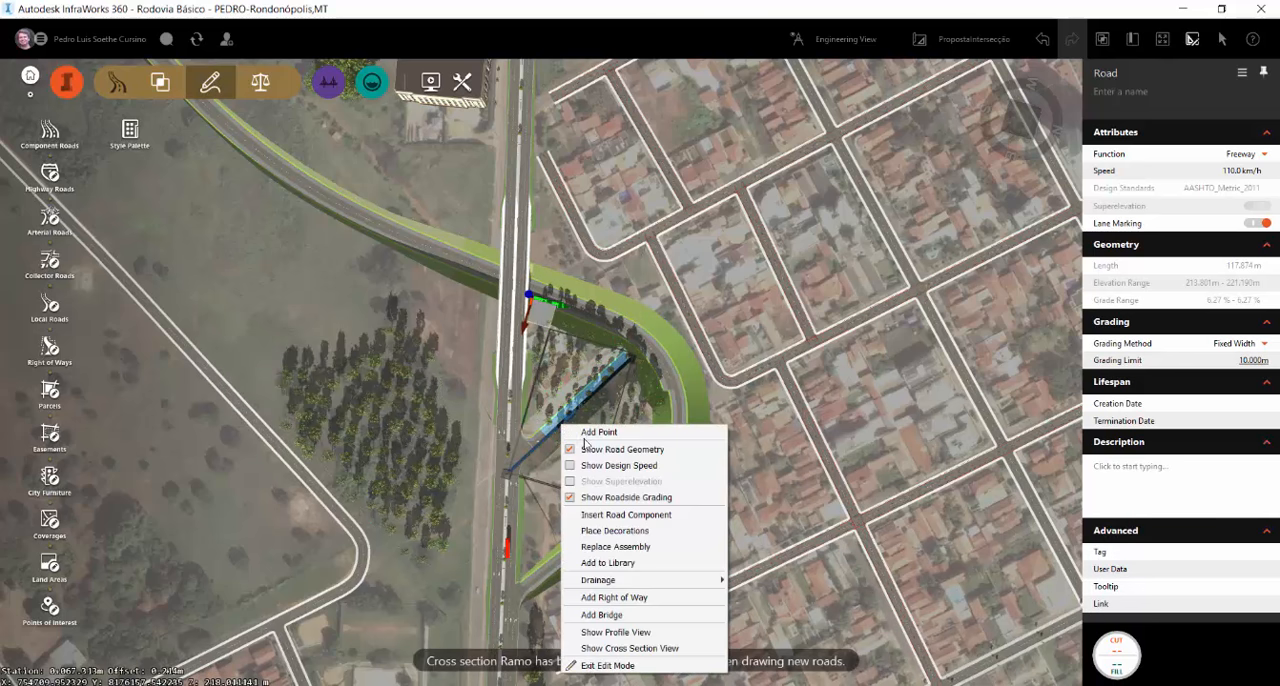
pyautogui.click(591, 433)
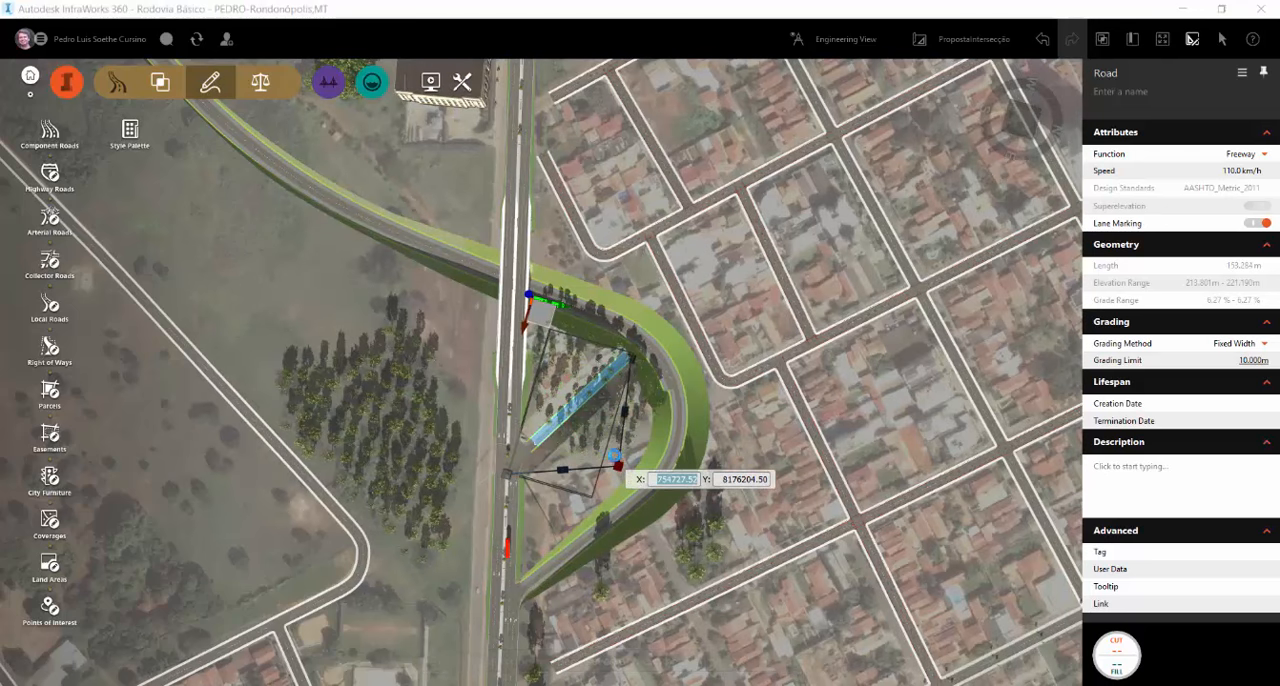
pyautogui.click(640, 373)
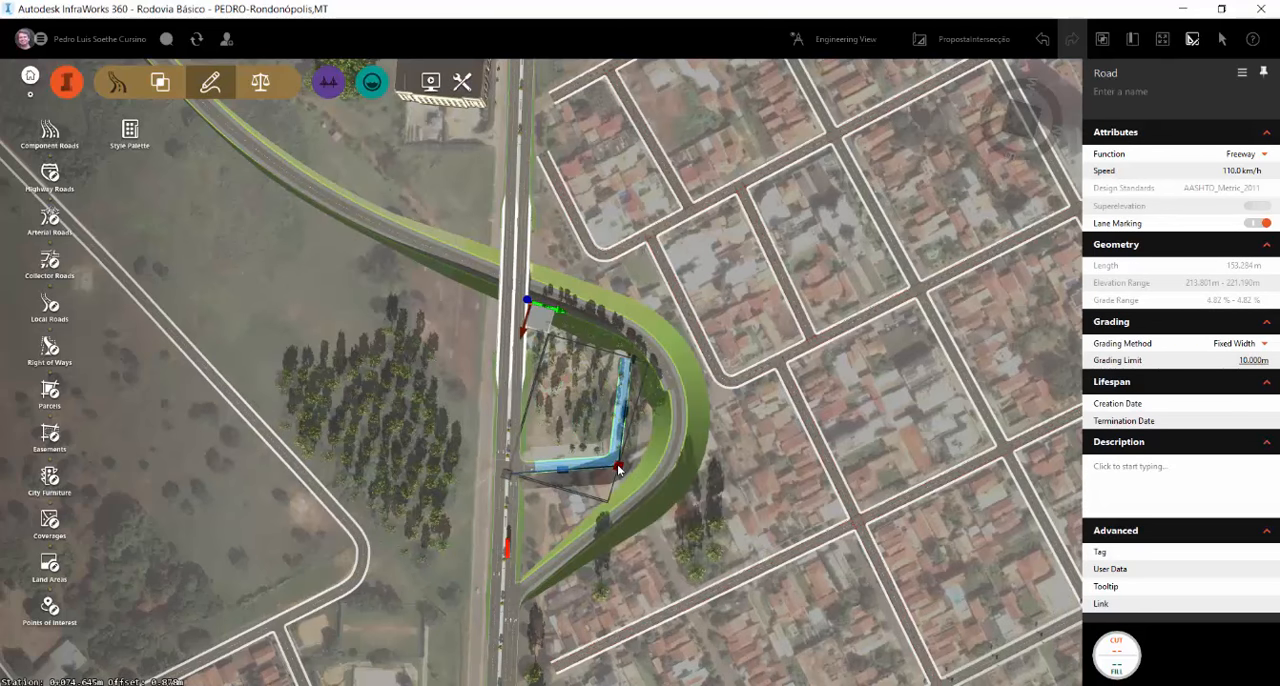
# Try to convert the connector road's bend point to a curve
pyautogui.rightClick(618, 468)
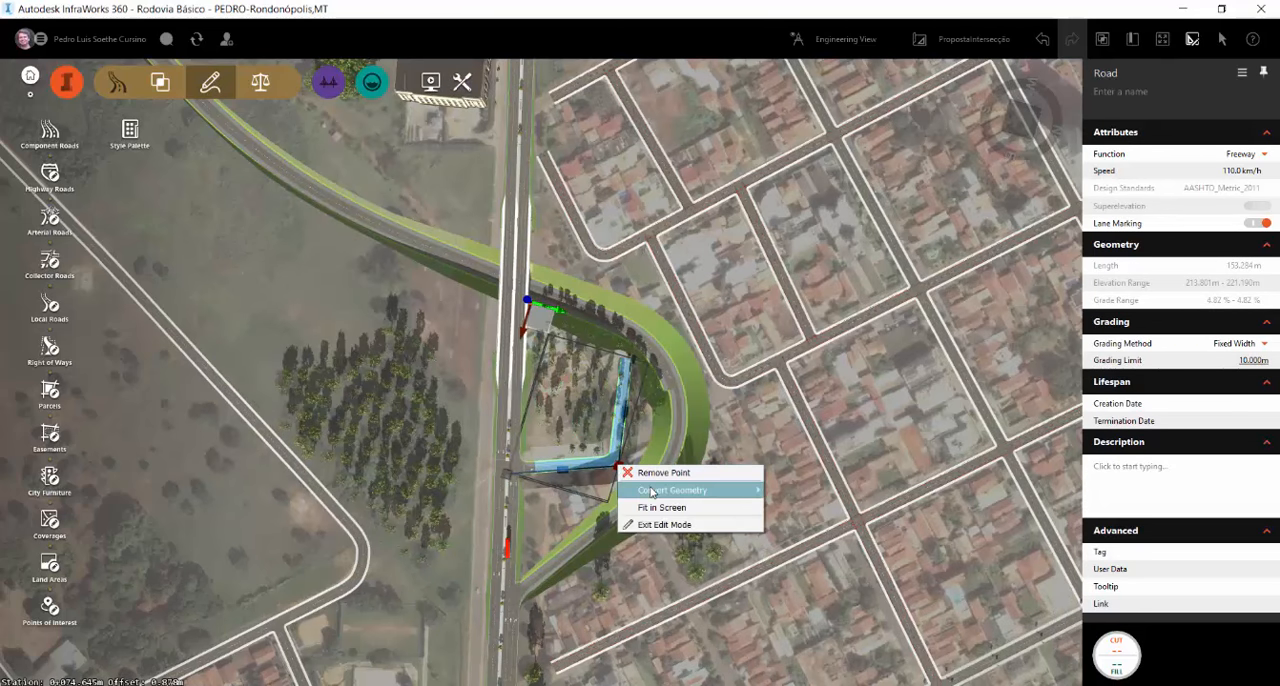
pyautogui.moveTo(665, 490)
pyautogui.click(841, 491)
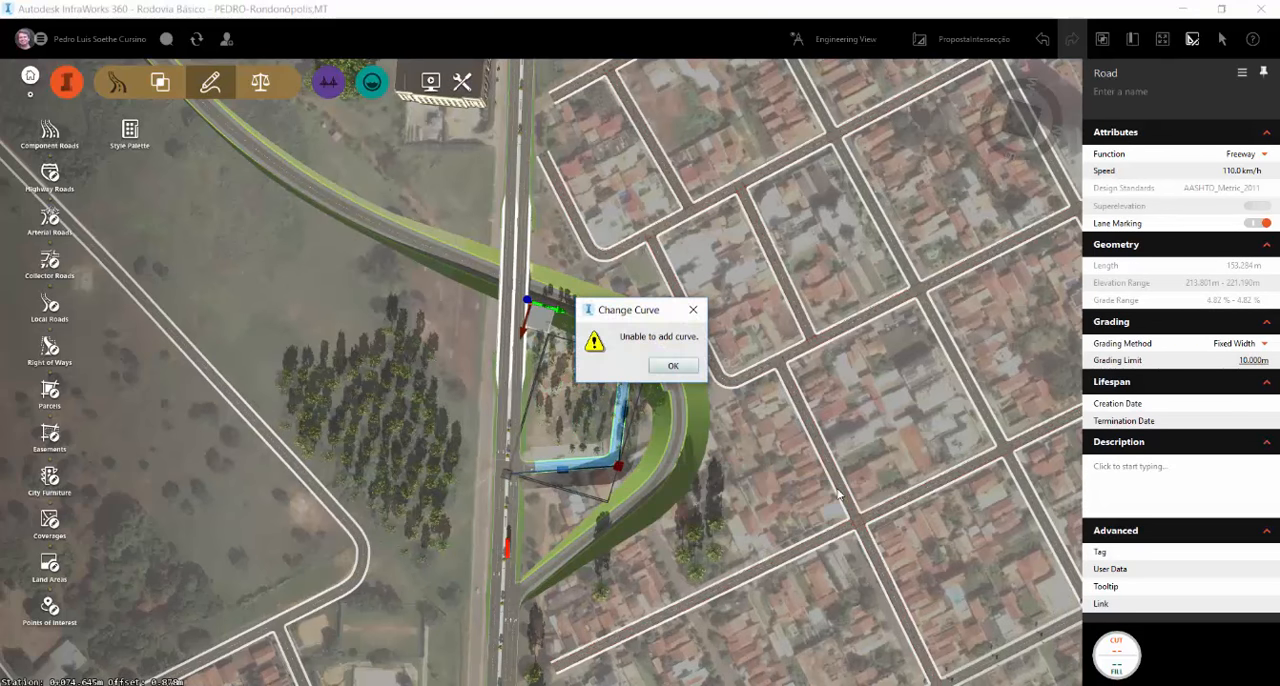
pyautogui.click(668, 366)
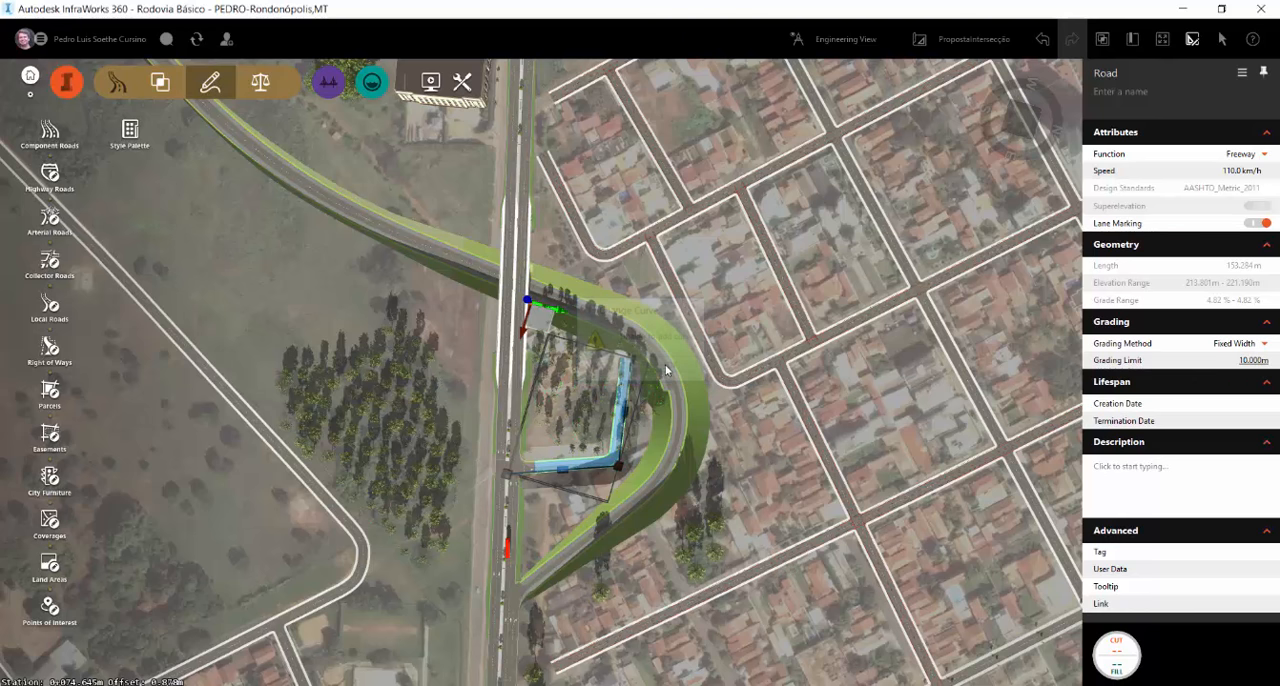
# Set the connector road's design speed to 30 km/h and convert its bend point to a curve
pyautogui.click(1233, 171)
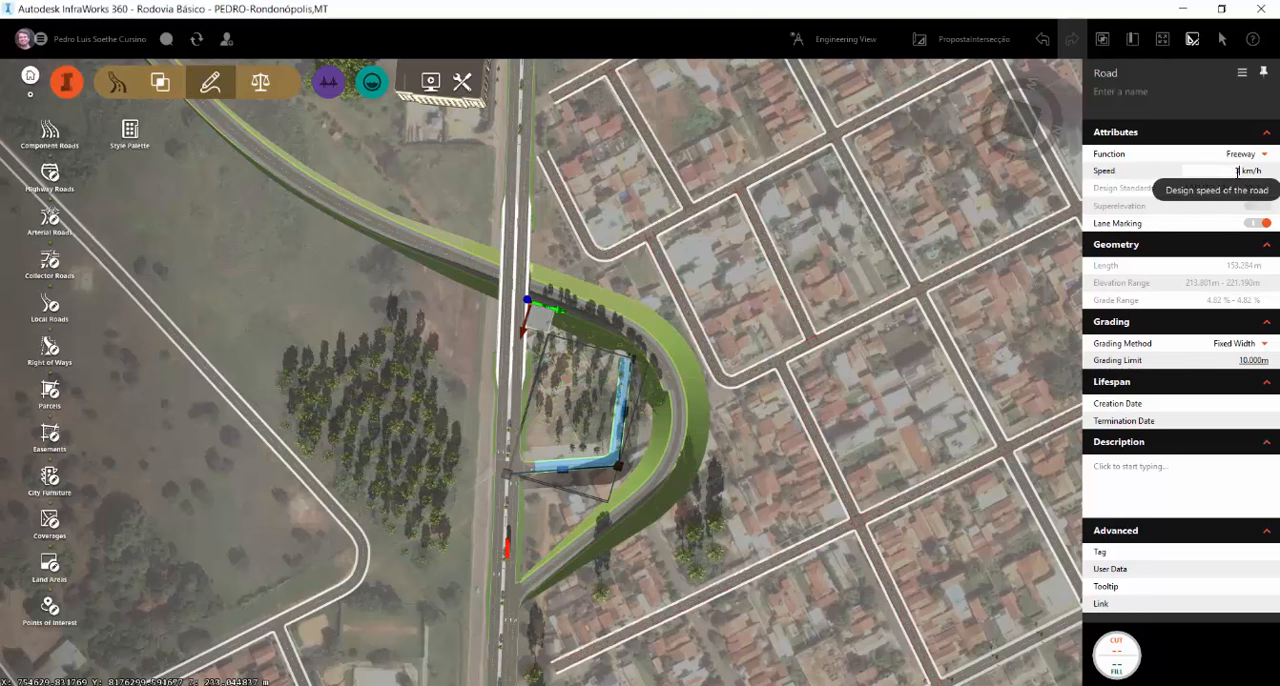
pyautogui.press('Return')
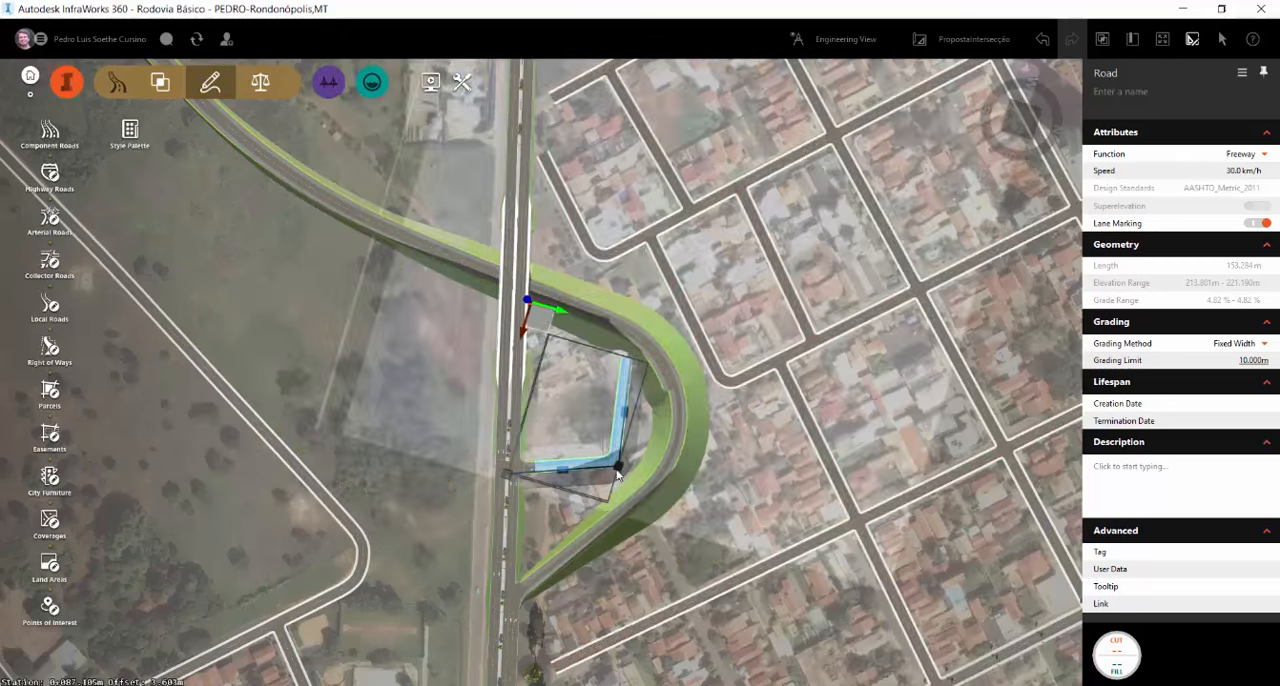
pyautogui.rightClick(619, 467)
pyautogui.moveTo(670, 494)
pyautogui.click(810, 506)
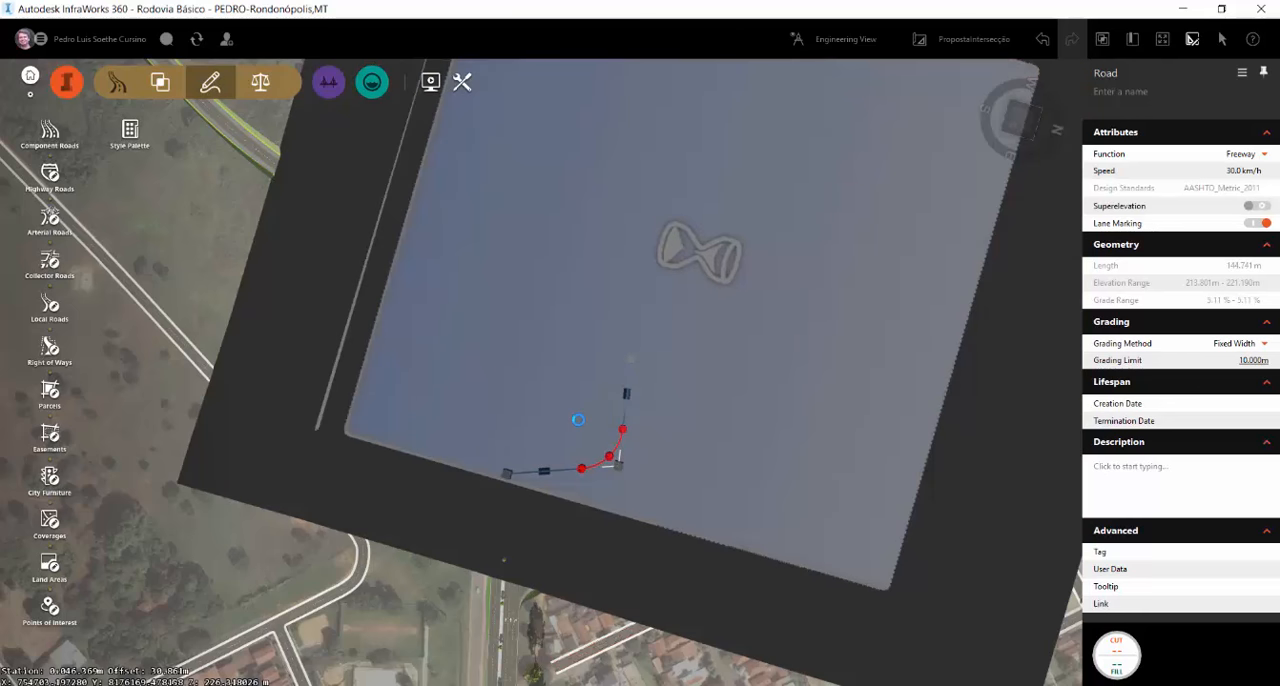
# Reshape the connector to about 159 m, with one end on the loop's curve, the highway end nearer the bridge and the bend farther from it
pyautogui.scroll(3, 640, 363)
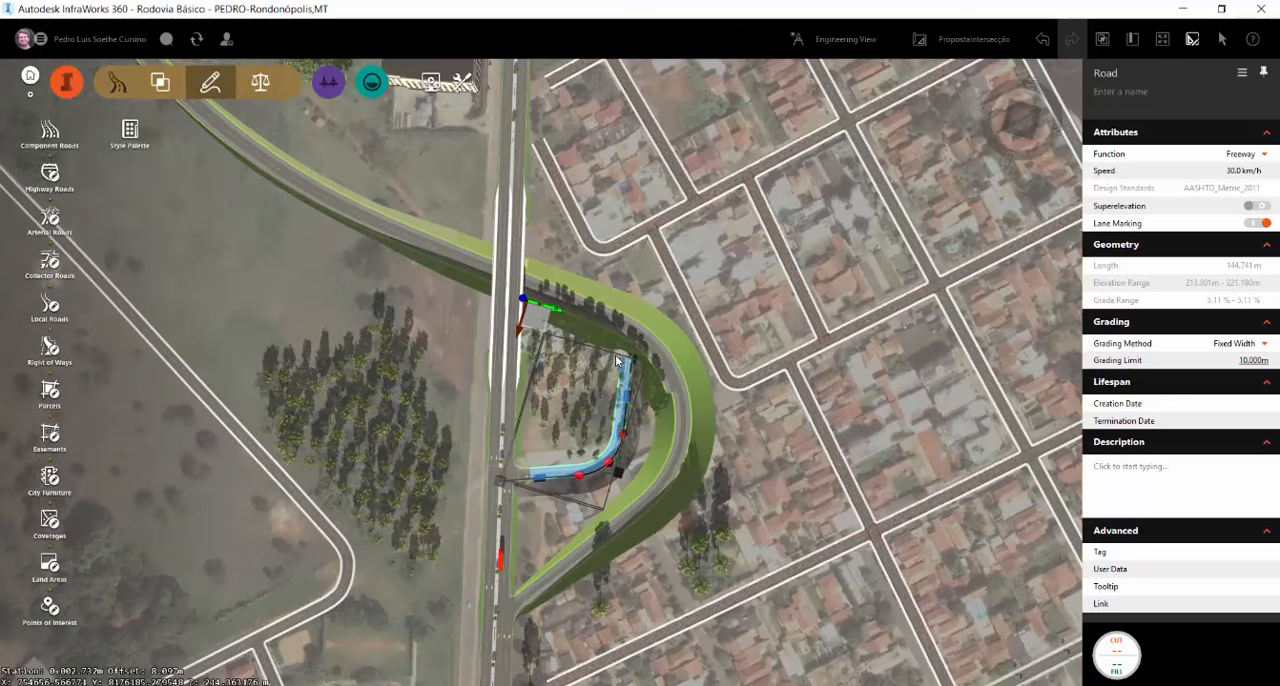
pyautogui.moveTo(640, 363); pyautogui.dragTo(660, 336)
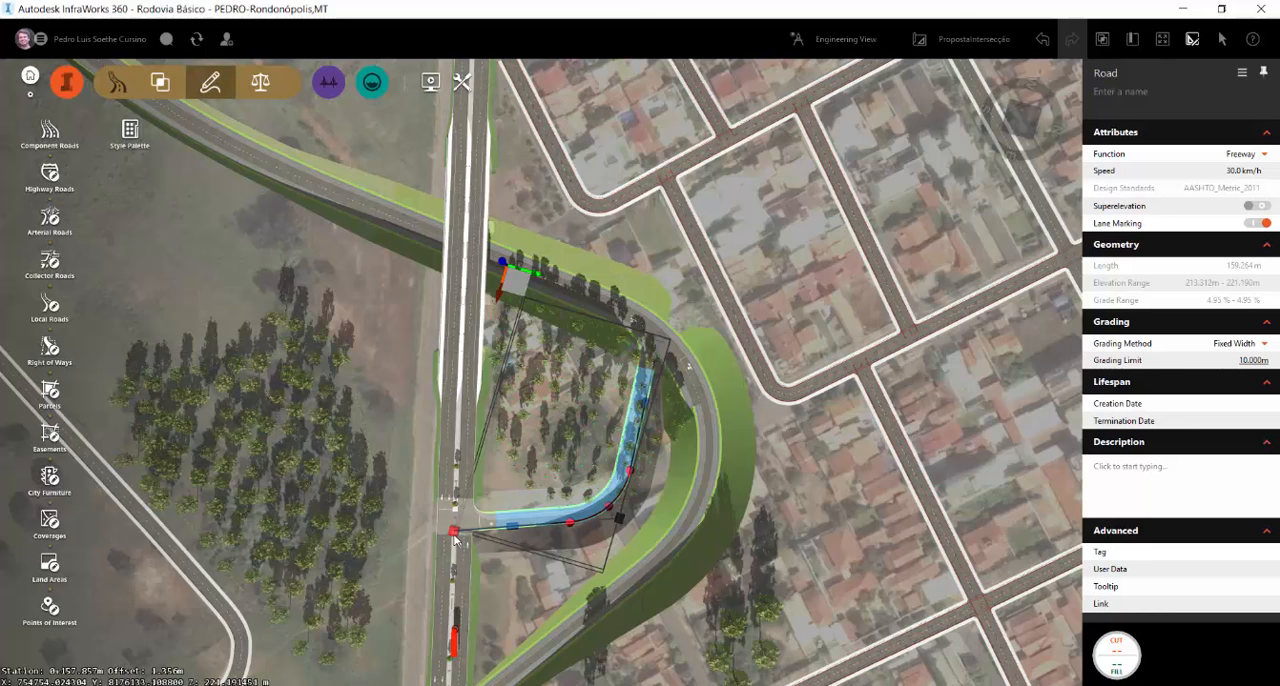
pyautogui.moveTo(455, 537); pyautogui.dragTo(457, 424)
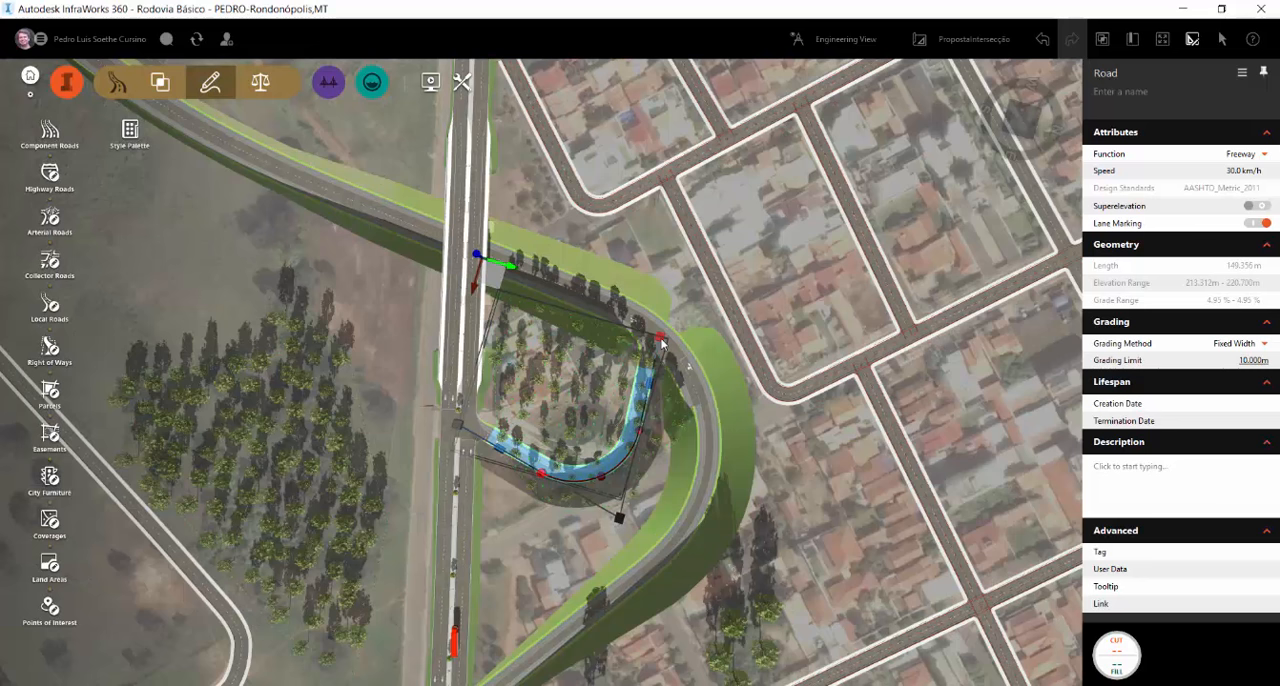
pyautogui.moveTo(660, 342); pyautogui.dragTo(688, 393)
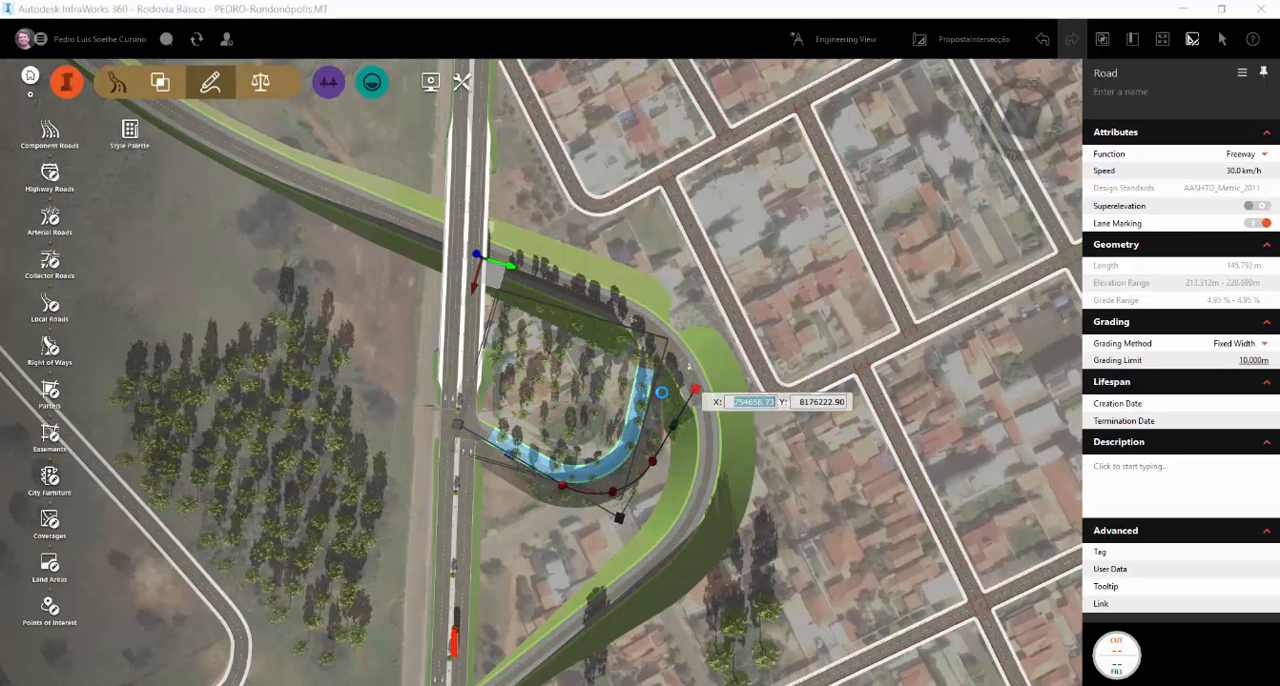
pyautogui.moveTo(695, 390); pyautogui.dragTo(694, 389)
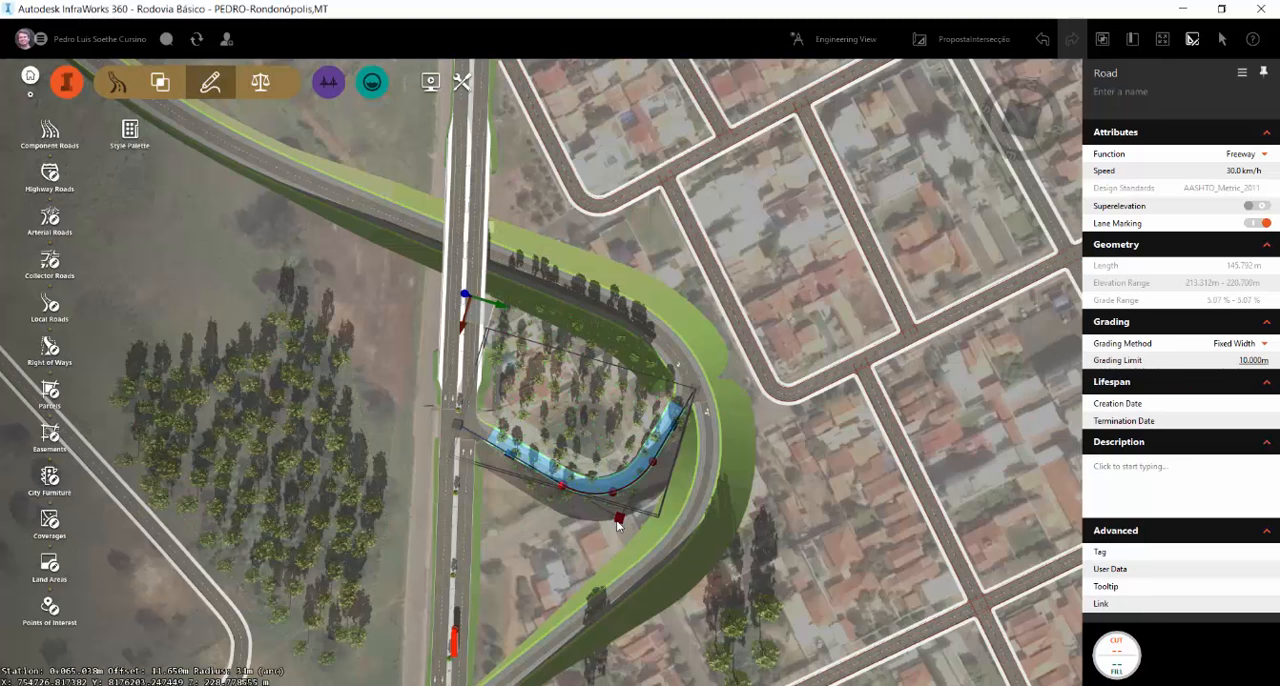
pyautogui.moveTo(616, 522); pyautogui.dragTo(621, 549)
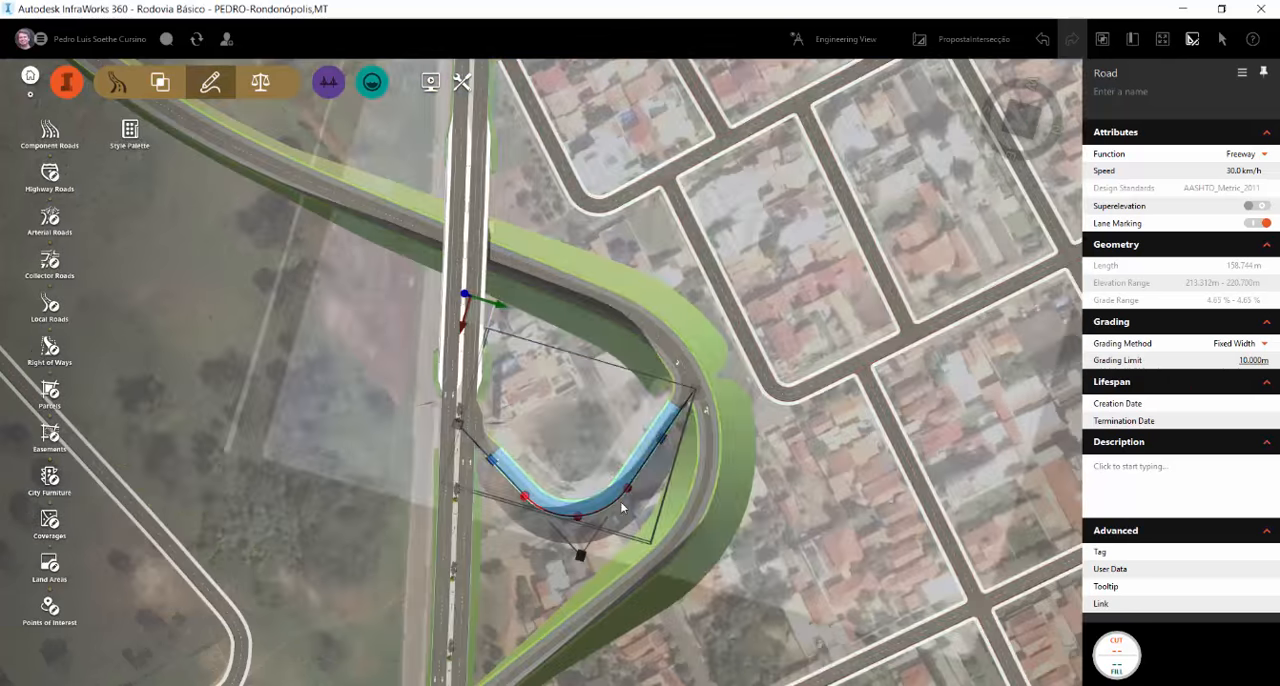
# Reshape the connector road's curve by moving its tangent end toward the loop and pulling the bend outward, giving a length of about 168 m
pyautogui.scroll(3, 705, 411)
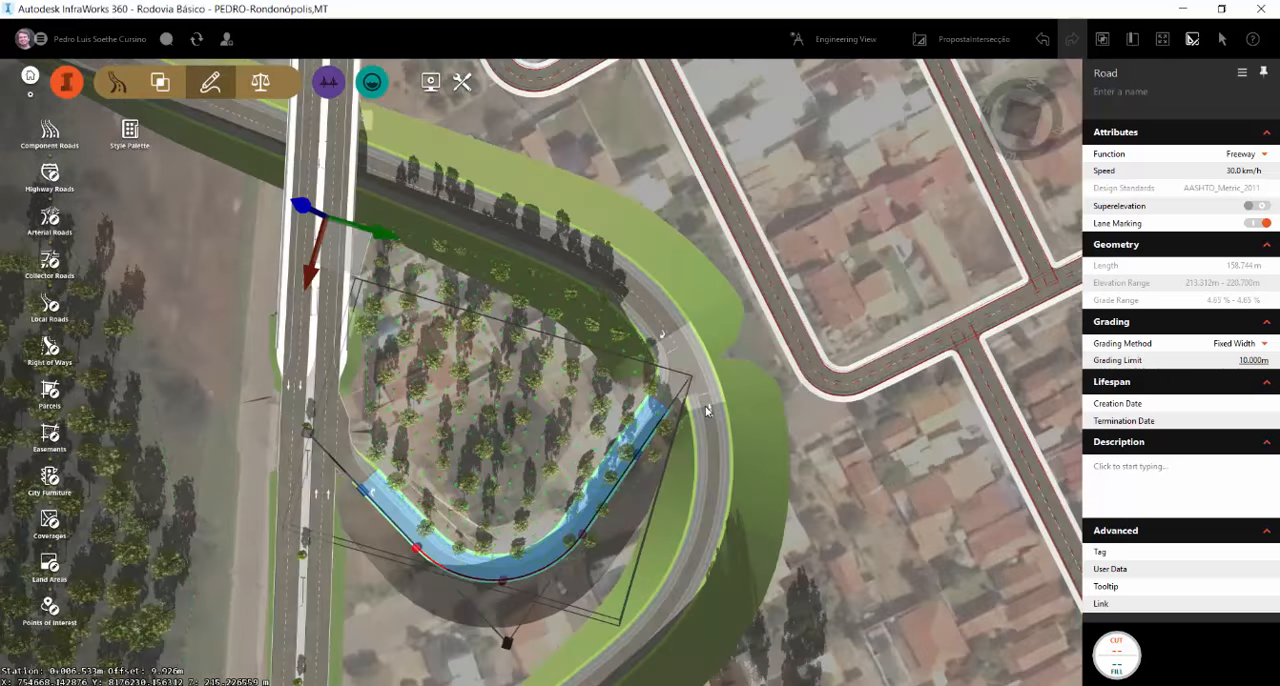
pyautogui.scroll(-1, 591, 535)
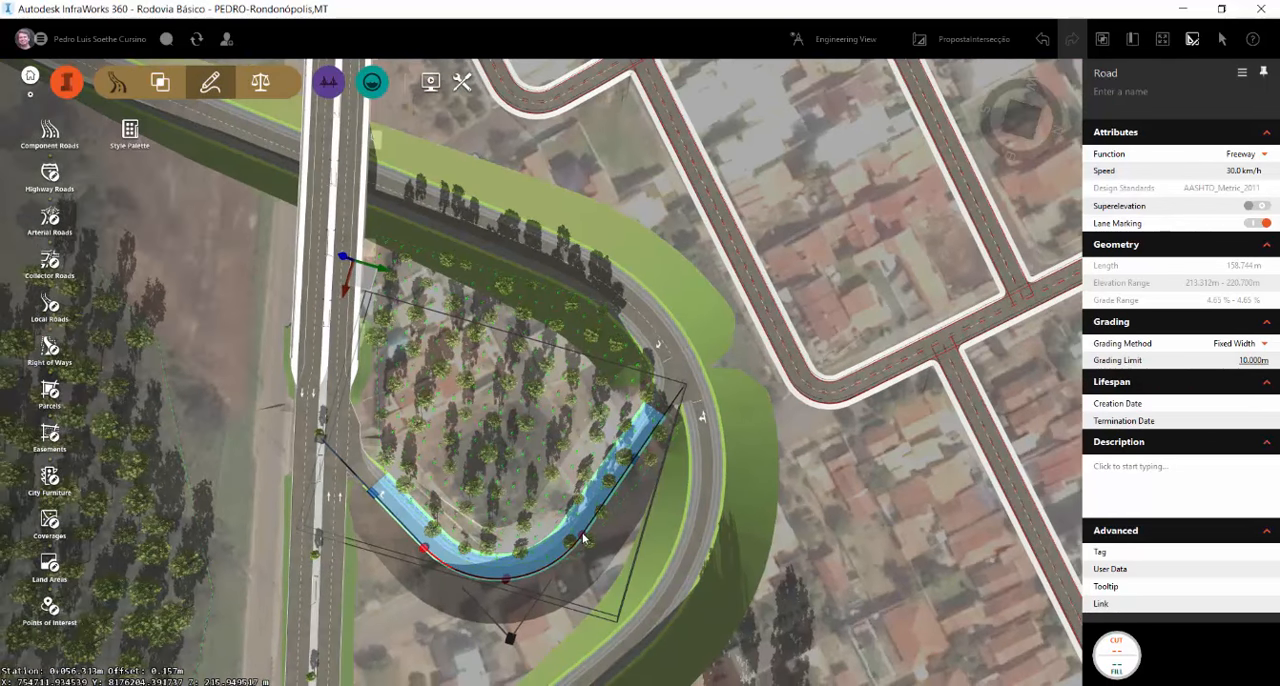
pyautogui.moveTo(583, 535); pyautogui.dragTo(627, 480)
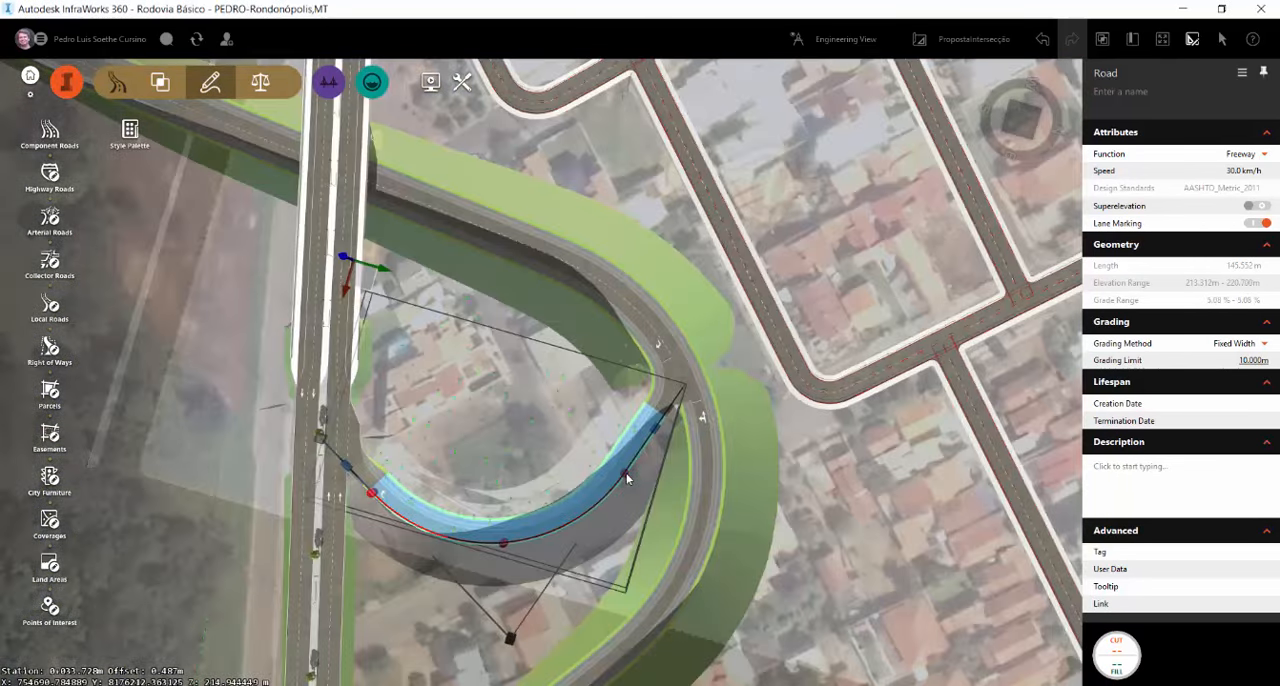
pyautogui.scroll(-3, 565, 440)
pyautogui.moveTo(520, 512); pyautogui.dragTo(484, 652)
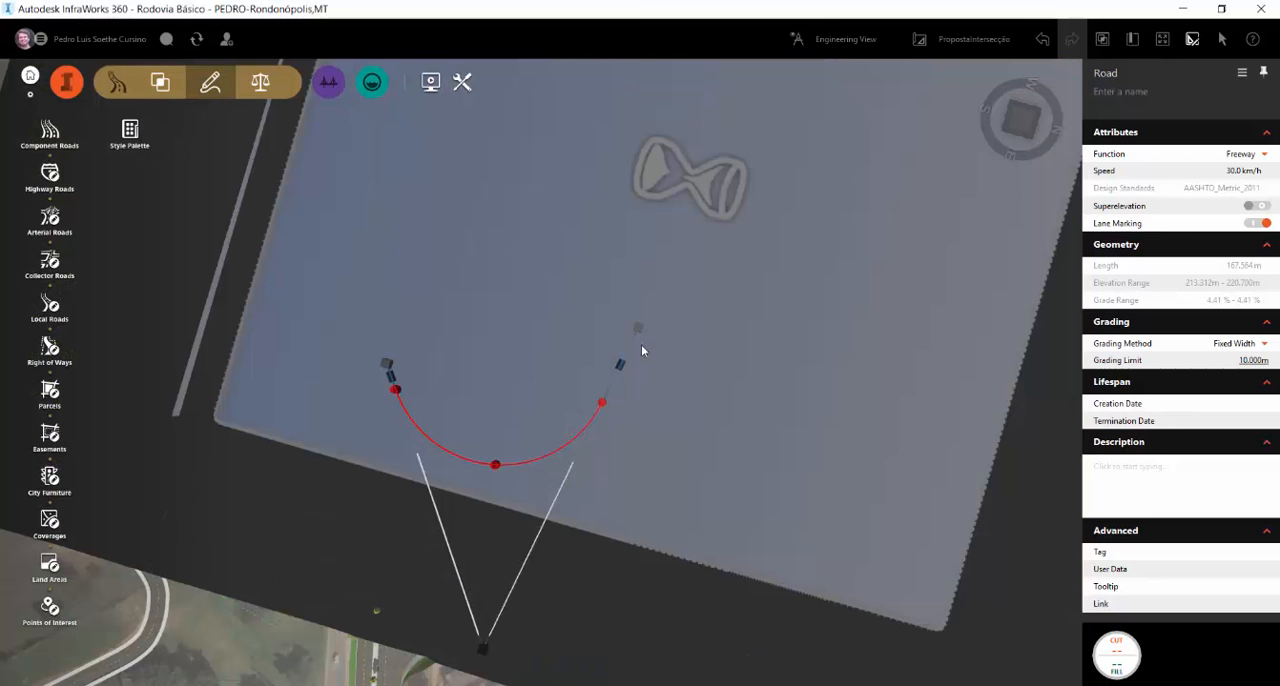
pyautogui.scroll(3, 665, 345)
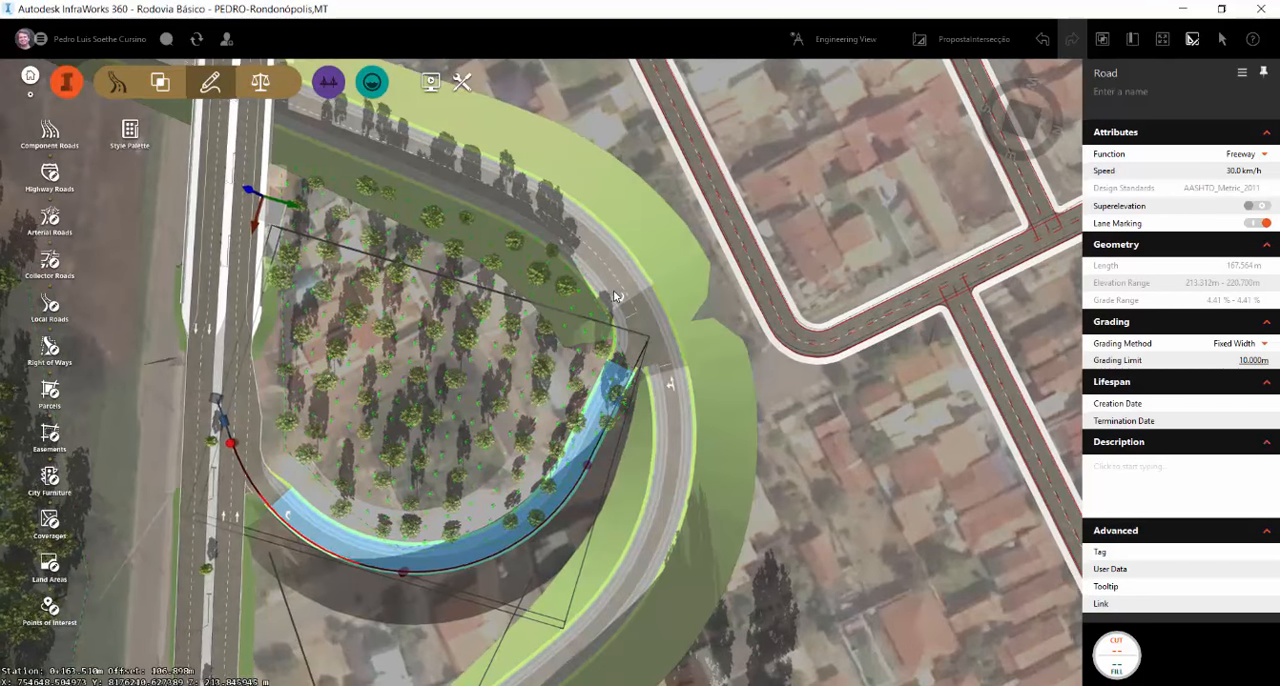
# Set the loop road's lane group entering the connector intersection from the outer leg to straight-ahead movement only
pyautogui.click(615, 296)
pyautogui.click(655, 367)
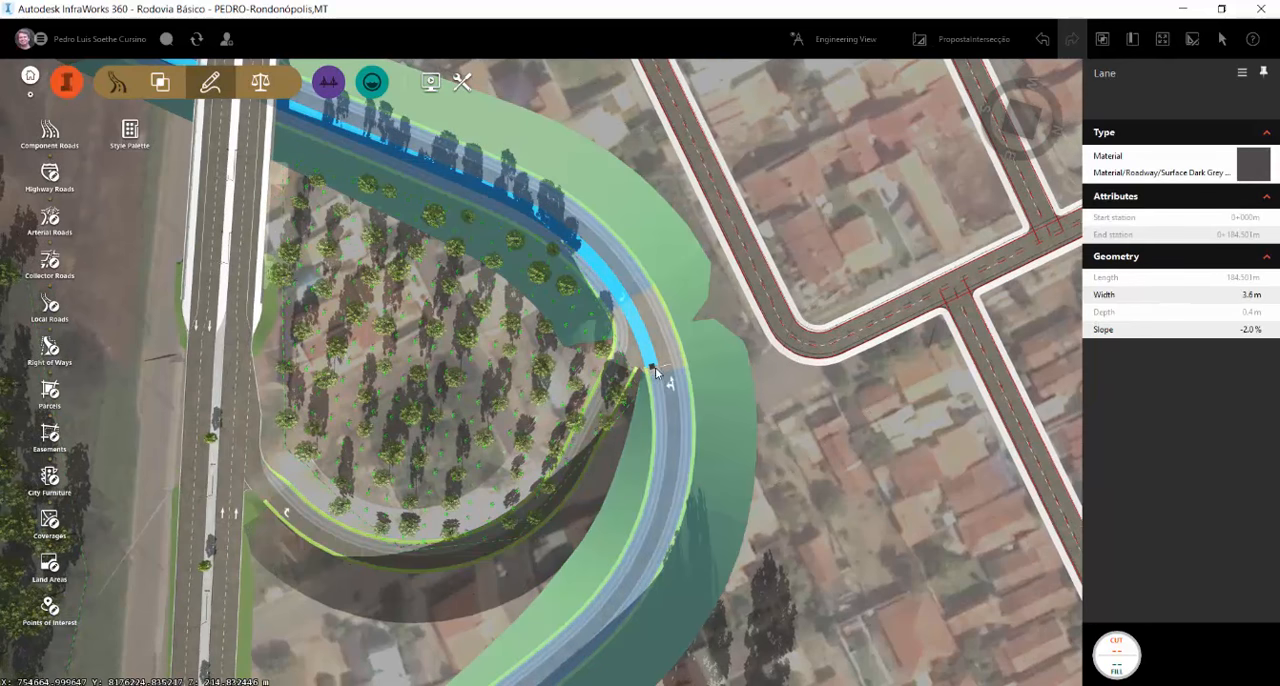
pyautogui.click(664, 358)
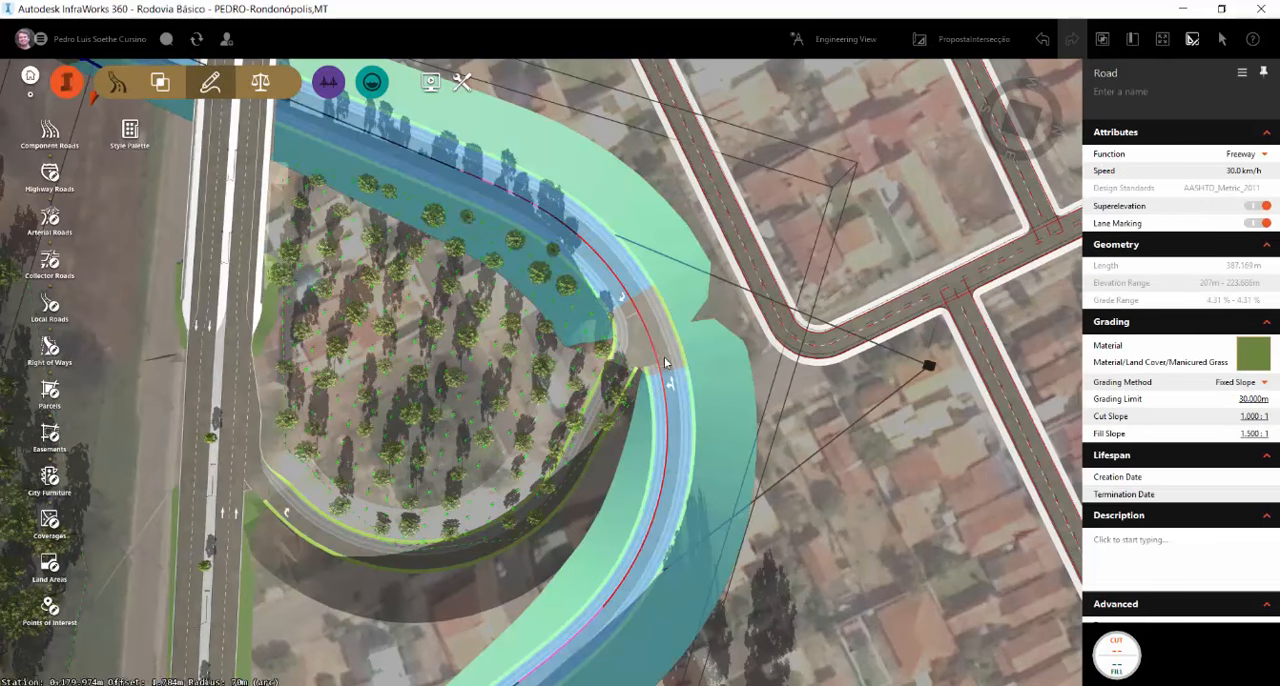
pyautogui.scroll(2, 680, 363)
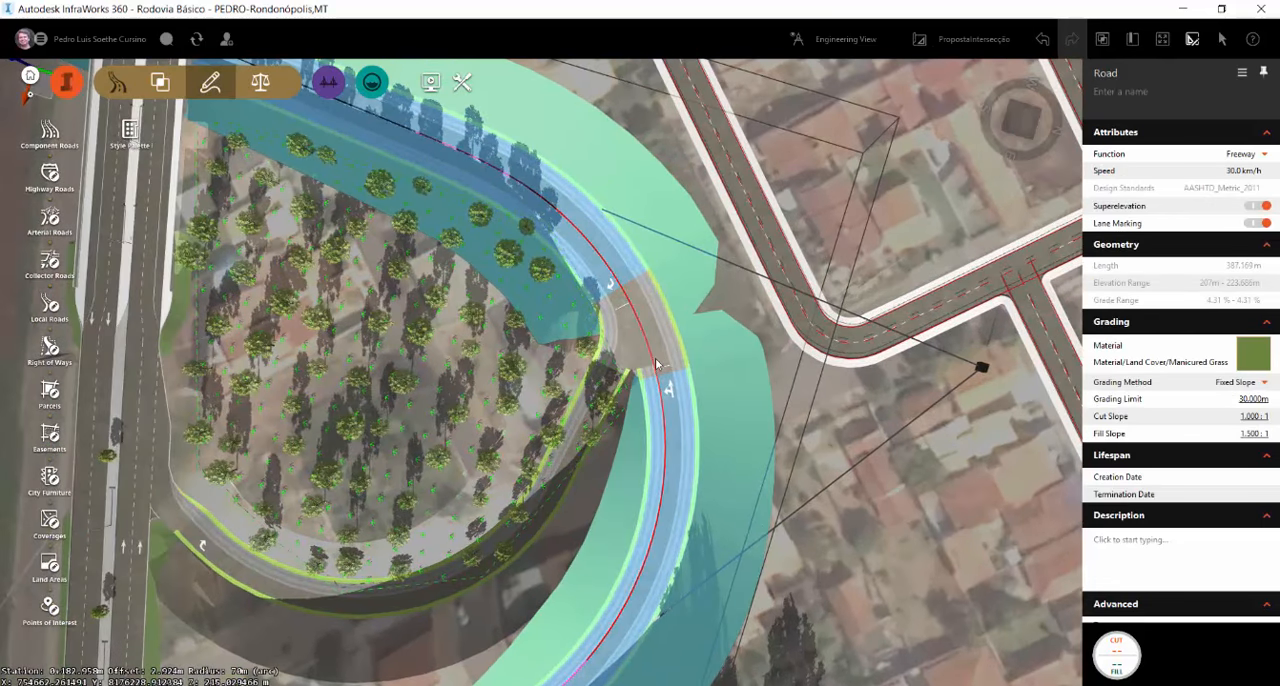
pyautogui.click(655, 358)
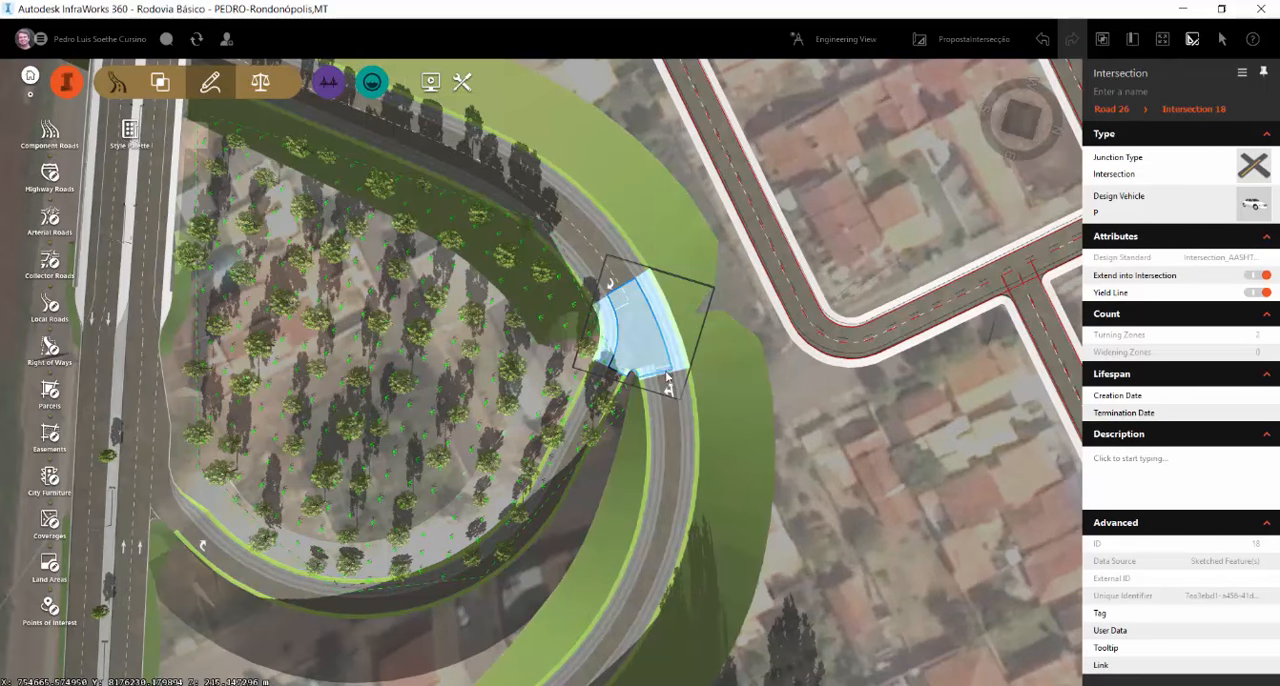
pyautogui.click(667, 372)
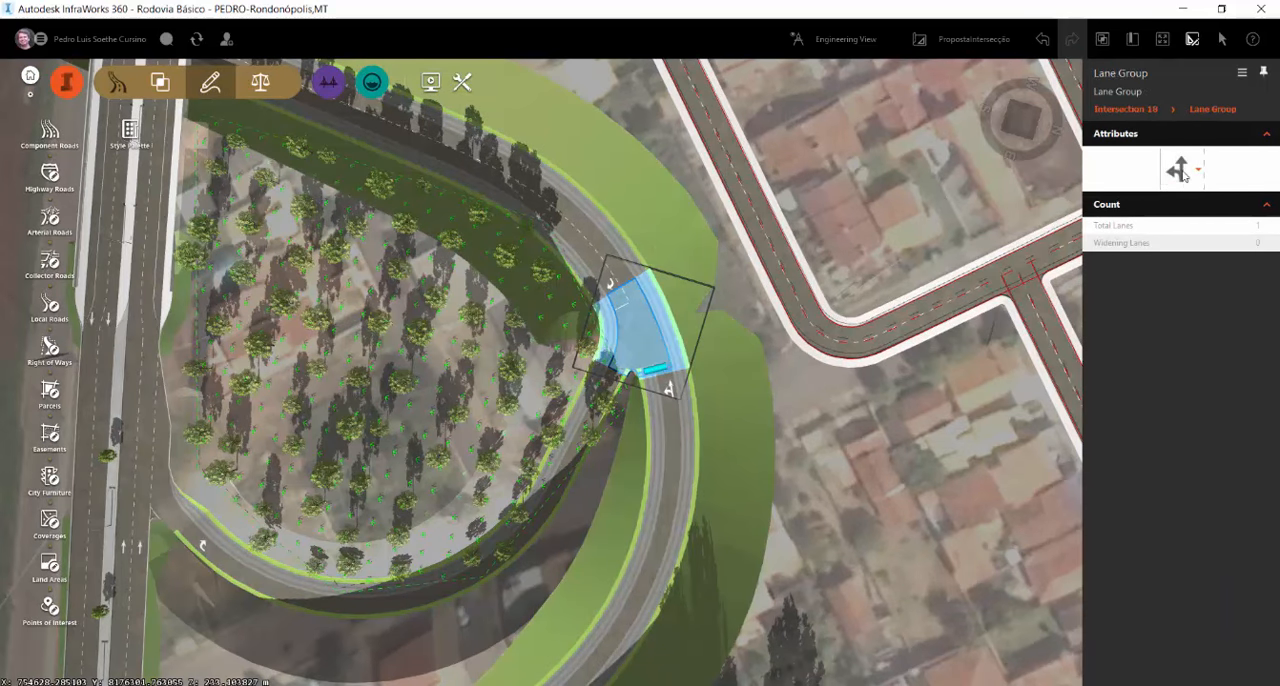
pyautogui.click(1176, 170)
pyautogui.click(1181, 205)
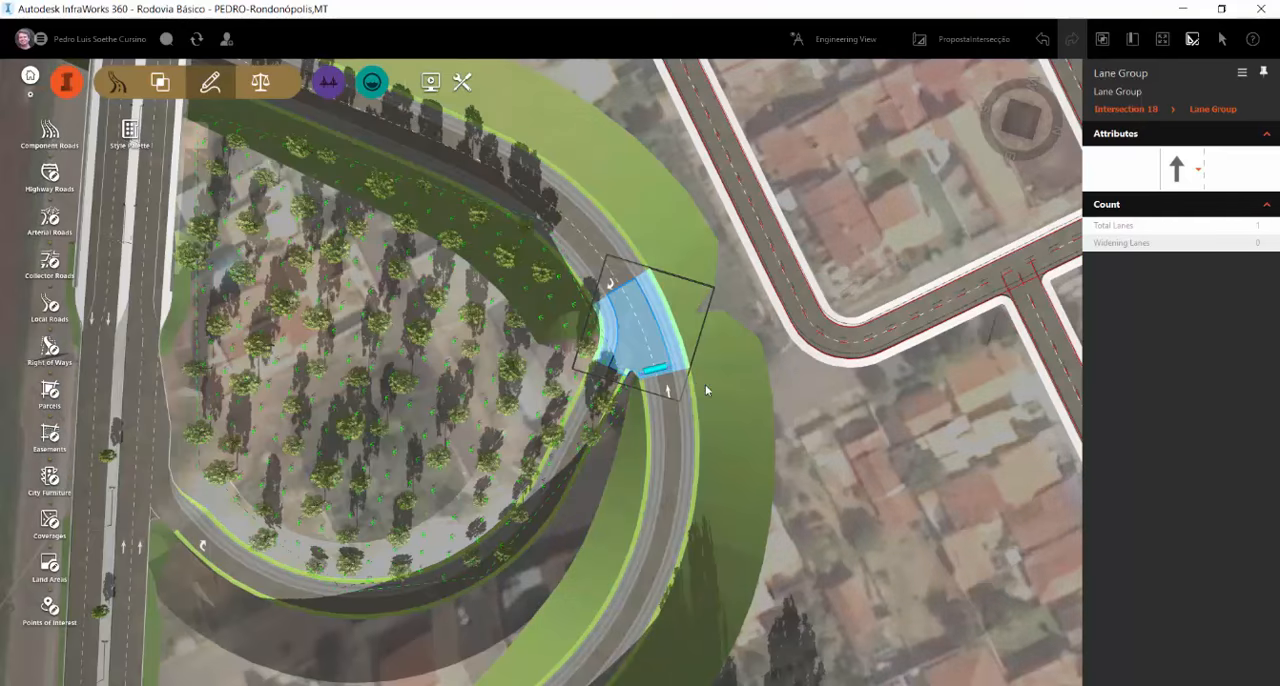
# Enlarge the curb return radius of the sharp turning zone between the connector and the loop to about 3.5 m
pyautogui.scroll(5, 620, 372)
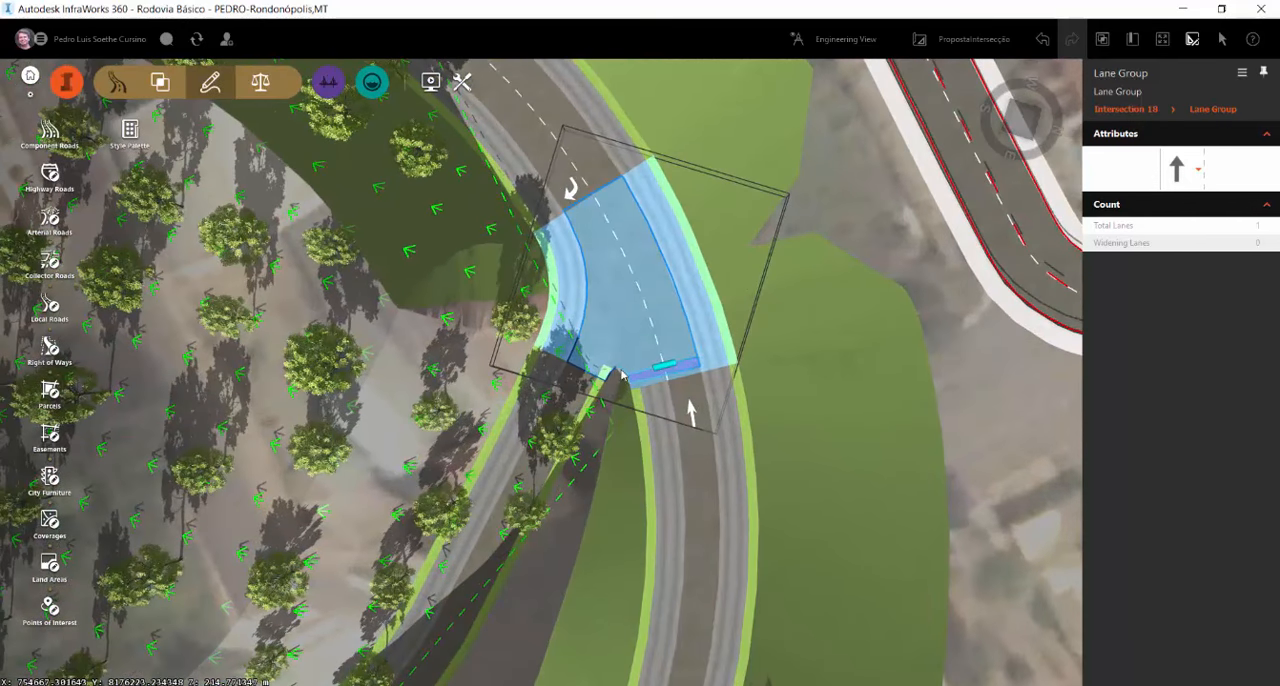
pyautogui.click(627, 367)
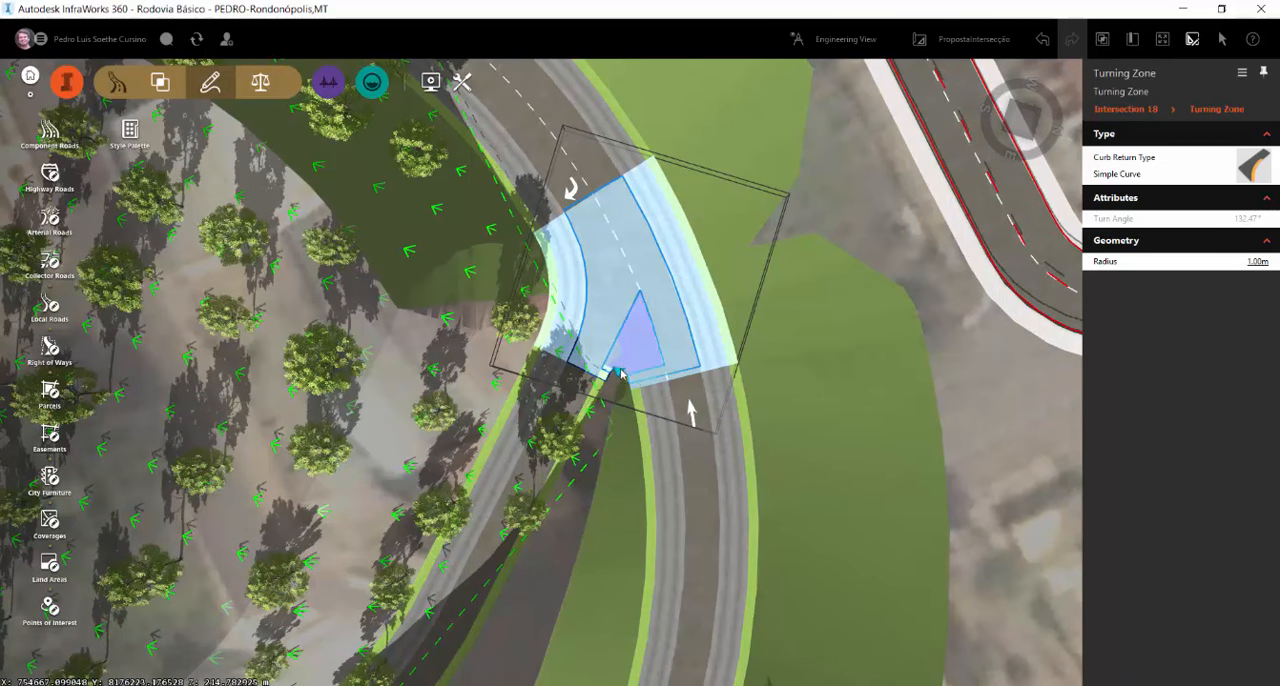
pyautogui.moveTo(620, 373); pyautogui.dragTo(619, 426)
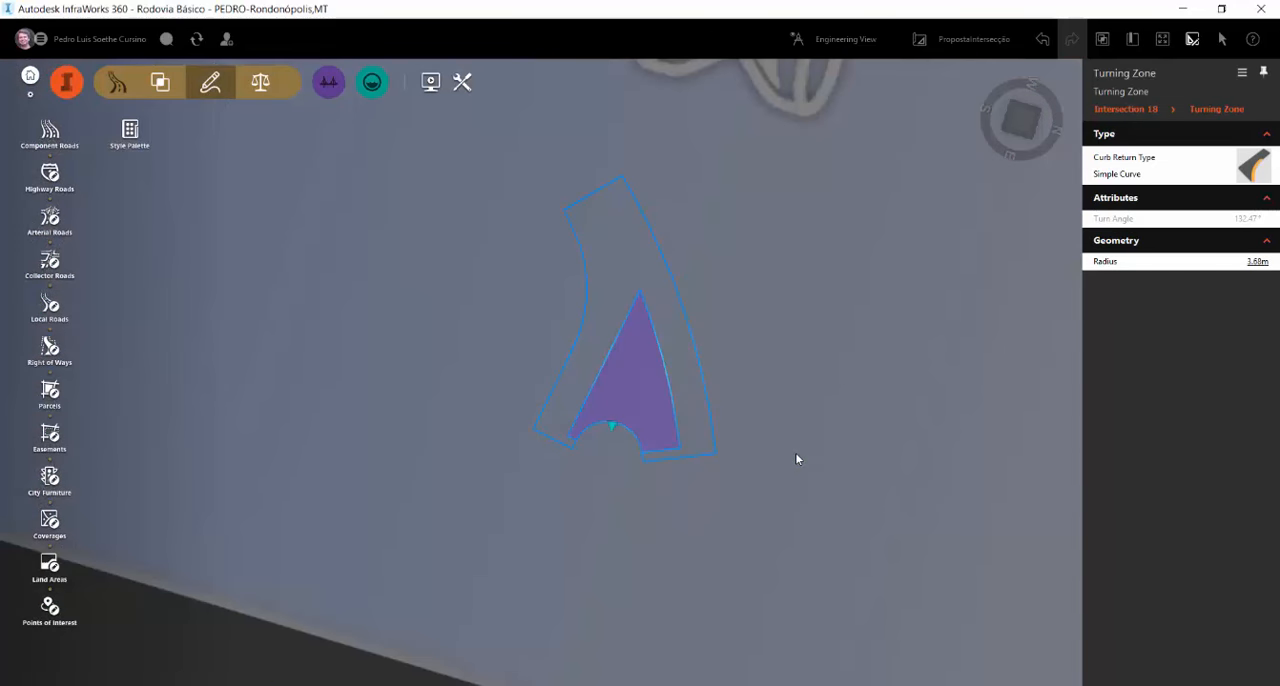
pyautogui.scroll(-3, 802, 366)
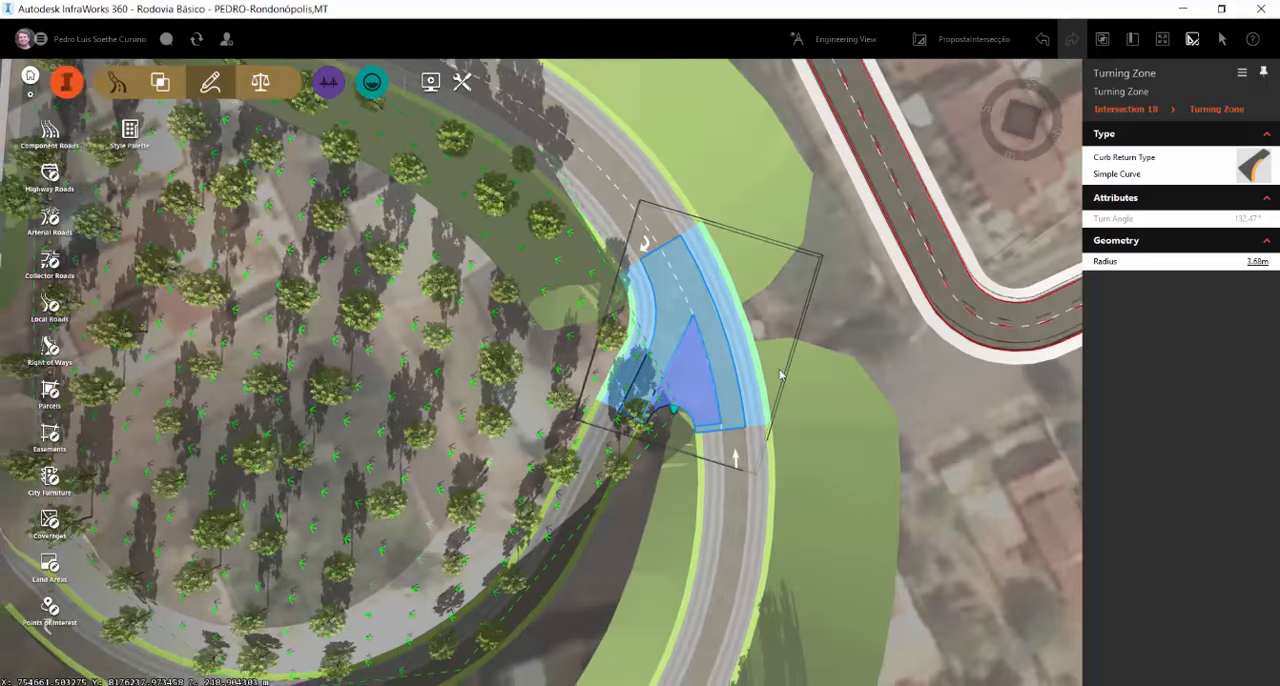
pyautogui.click(686, 407)
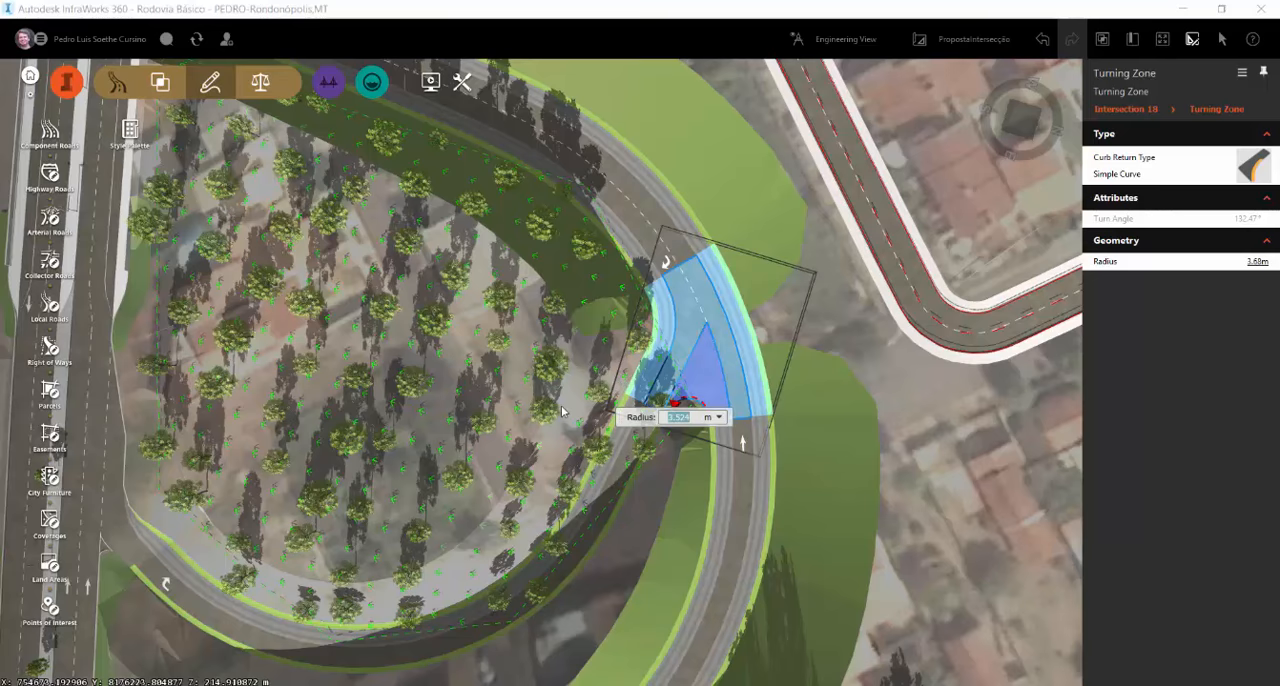
pyautogui.press('Return')
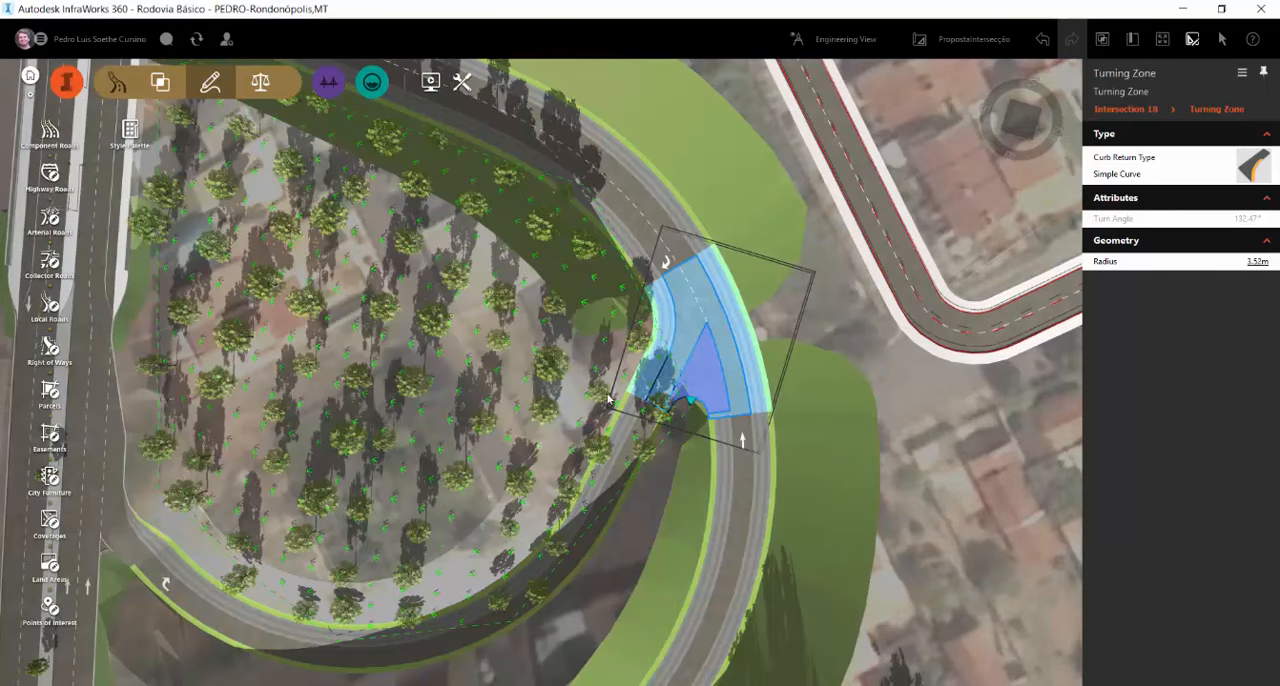
pyautogui.scroll(-2, 625, 390)
pyautogui.click(951, 443)
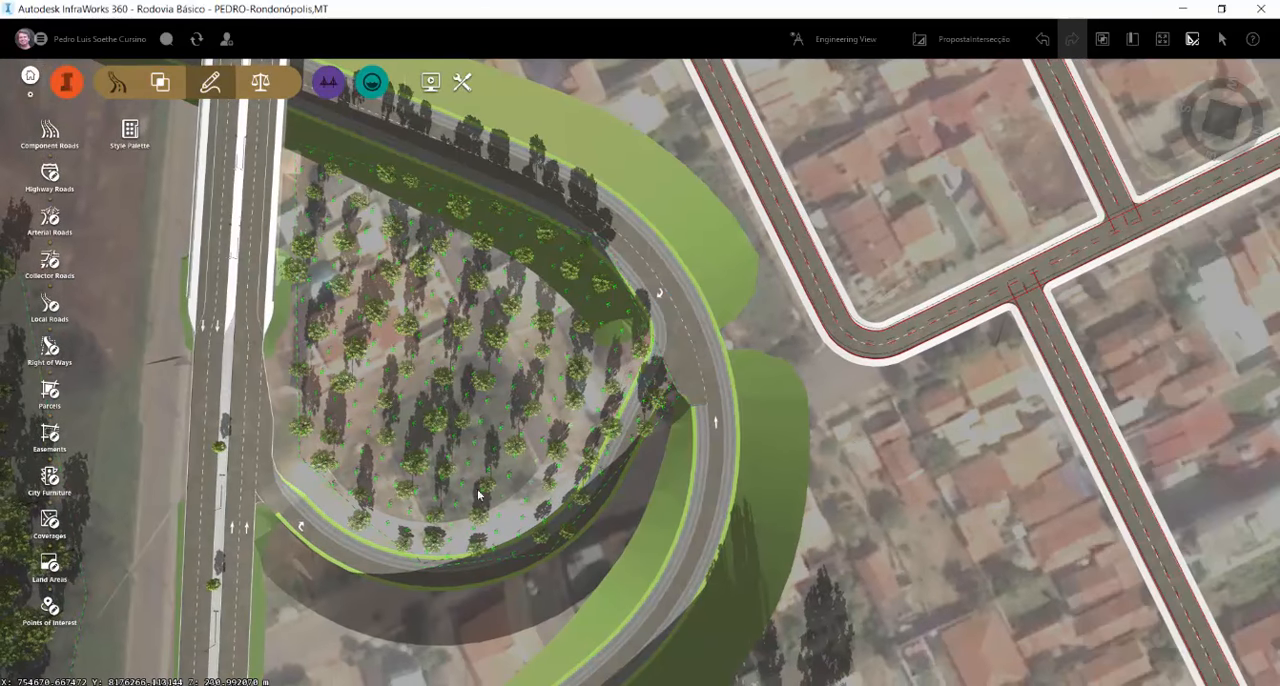
# Pull the boundary points of the tree stand inside the loop inward, clear of the connector road
pyautogui.click(537, 558)
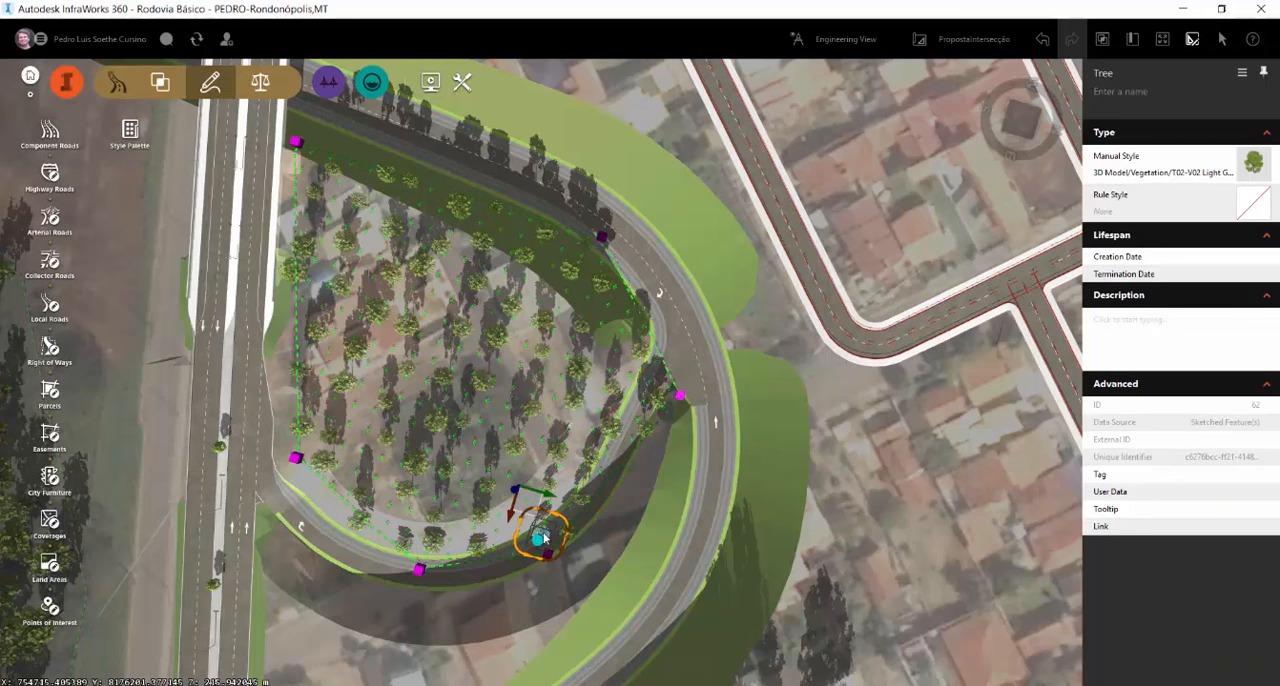
pyautogui.moveTo(679, 396); pyautogui.dragTo(614, 399)
pyautogui.moveTo(549, 560); pyautogui.dragTo(527, 475)
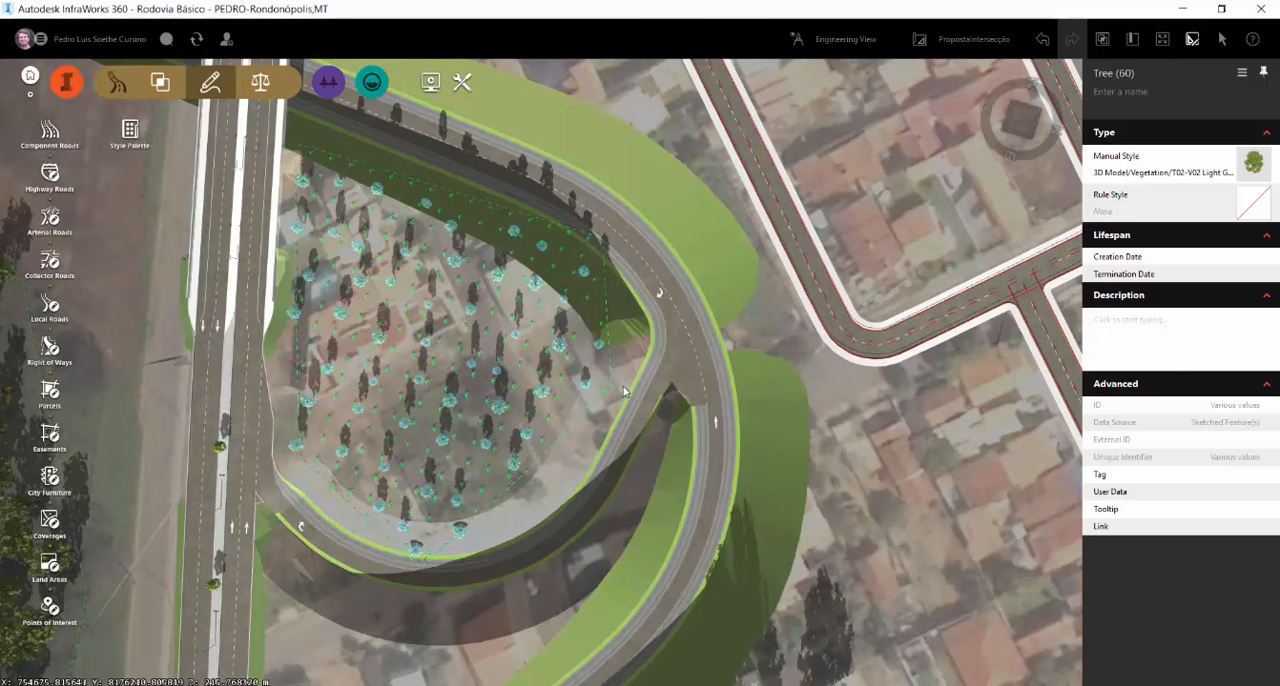
pyautogui.moveTo(616, 389); pyautogui.dragTo(586, 385)
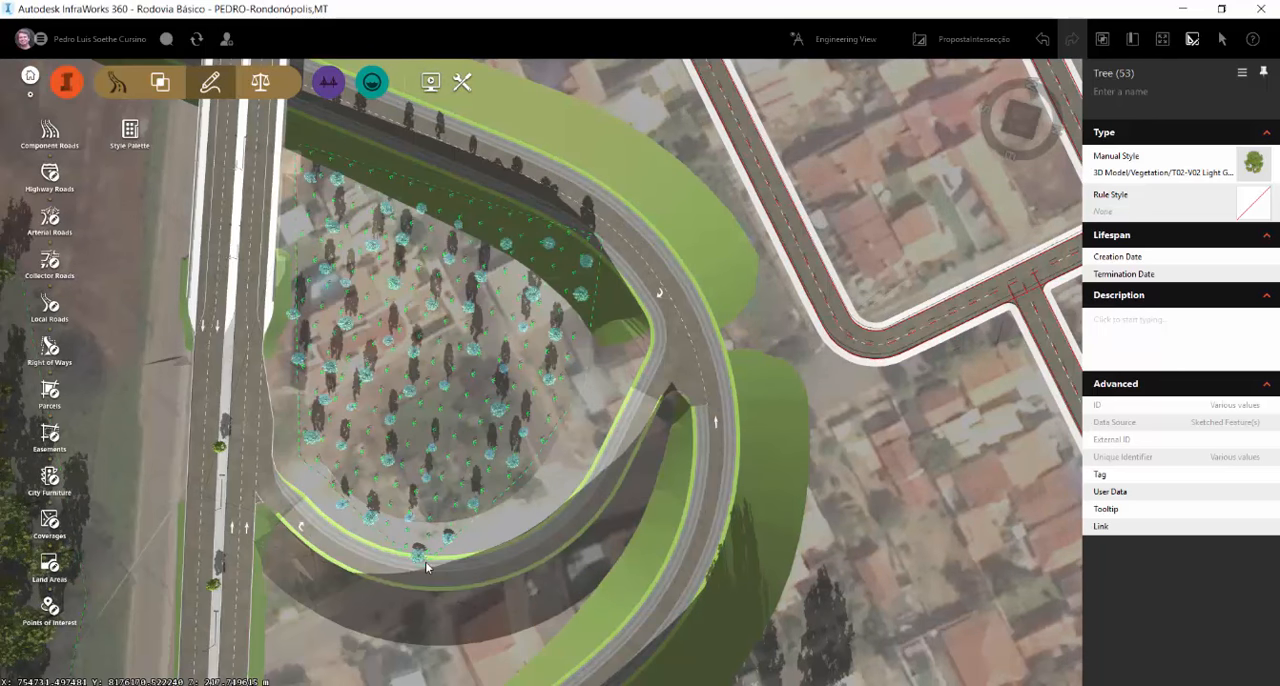
pyautogui.moveTo(421, 570); pyautogui.dragTo(428, 518)
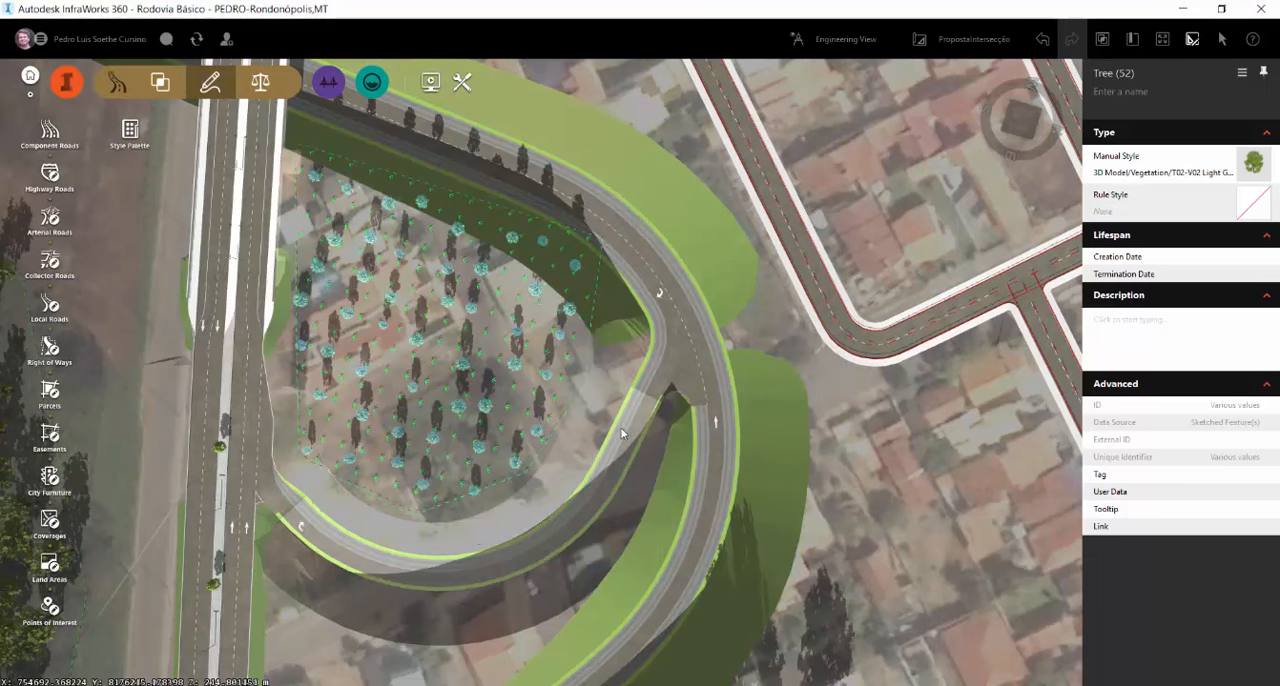
pyautogui.click(902, 438)
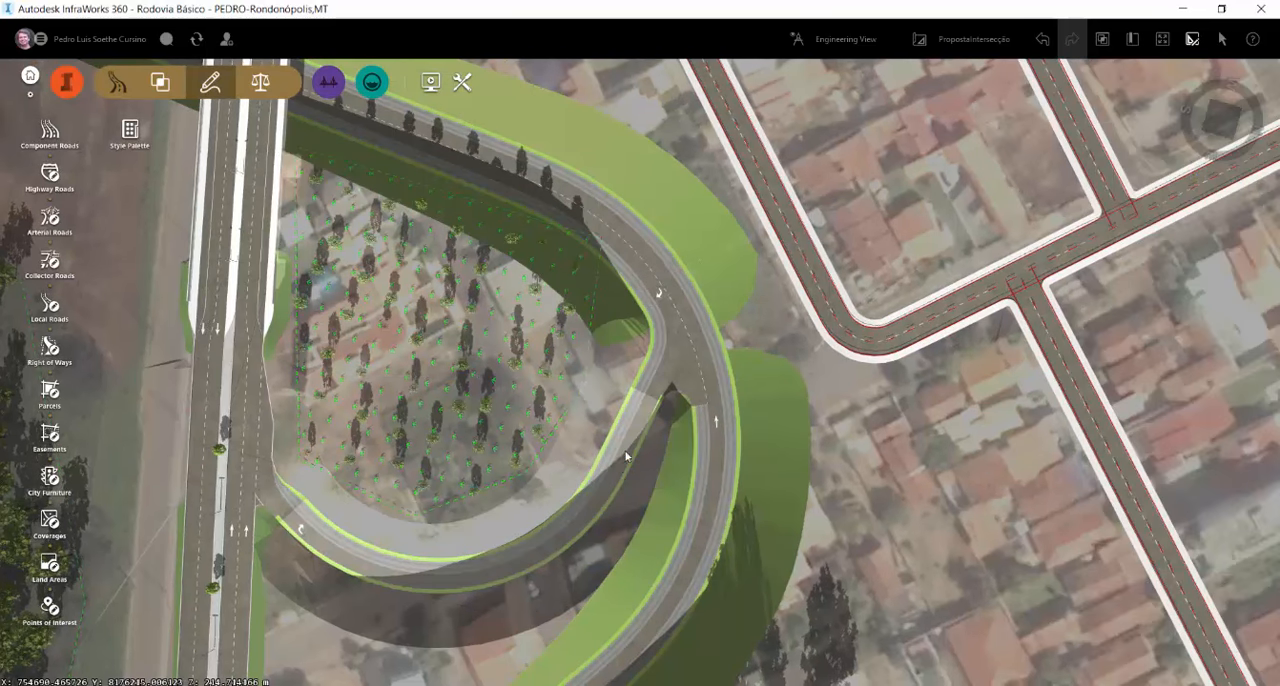
# Set the connector road's grading method to Fixed Slope
pyautogui.click(614, 475)
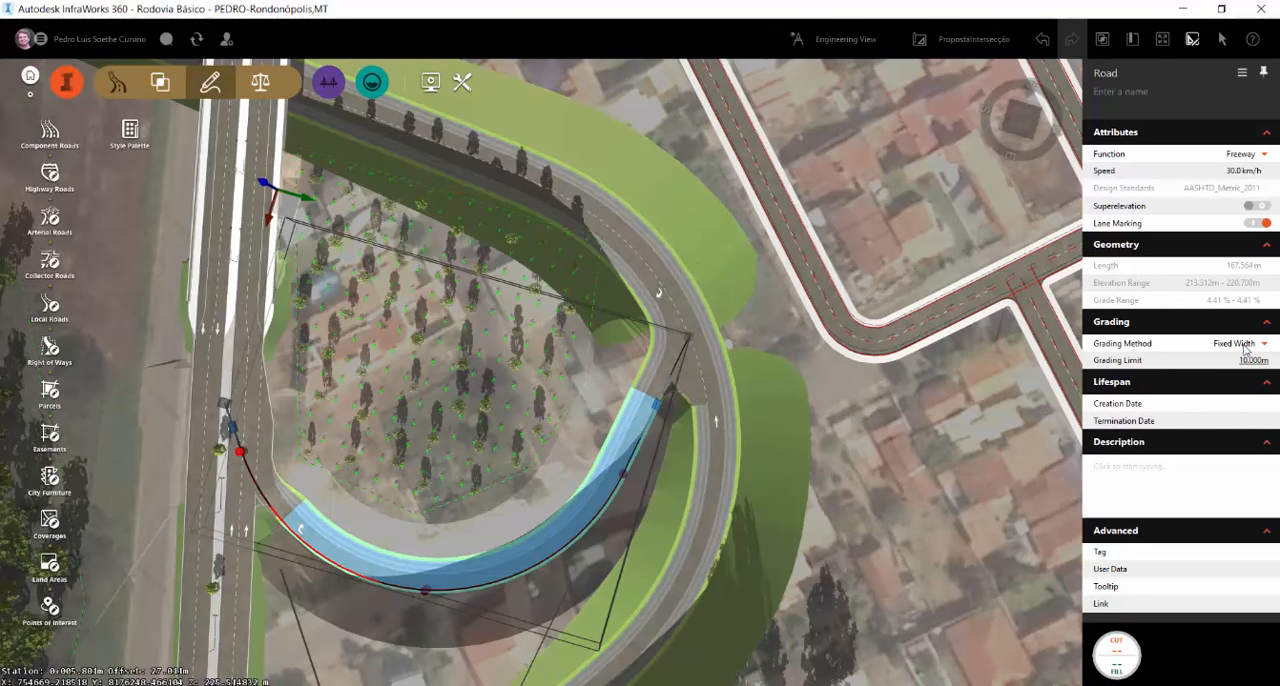
pyautogui.click(1245, 347)
pyautogui.click(1199, 366)
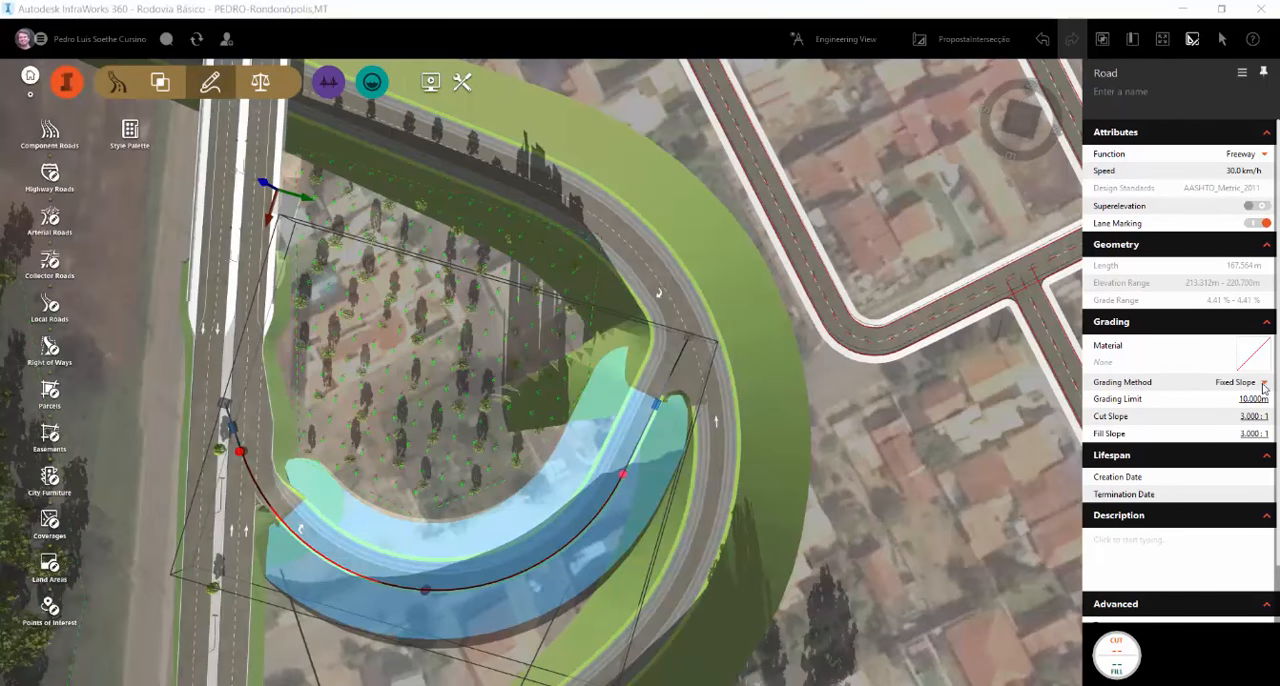
pyautogui.click(1264, 383)
pyautogui.click(1264, 385)
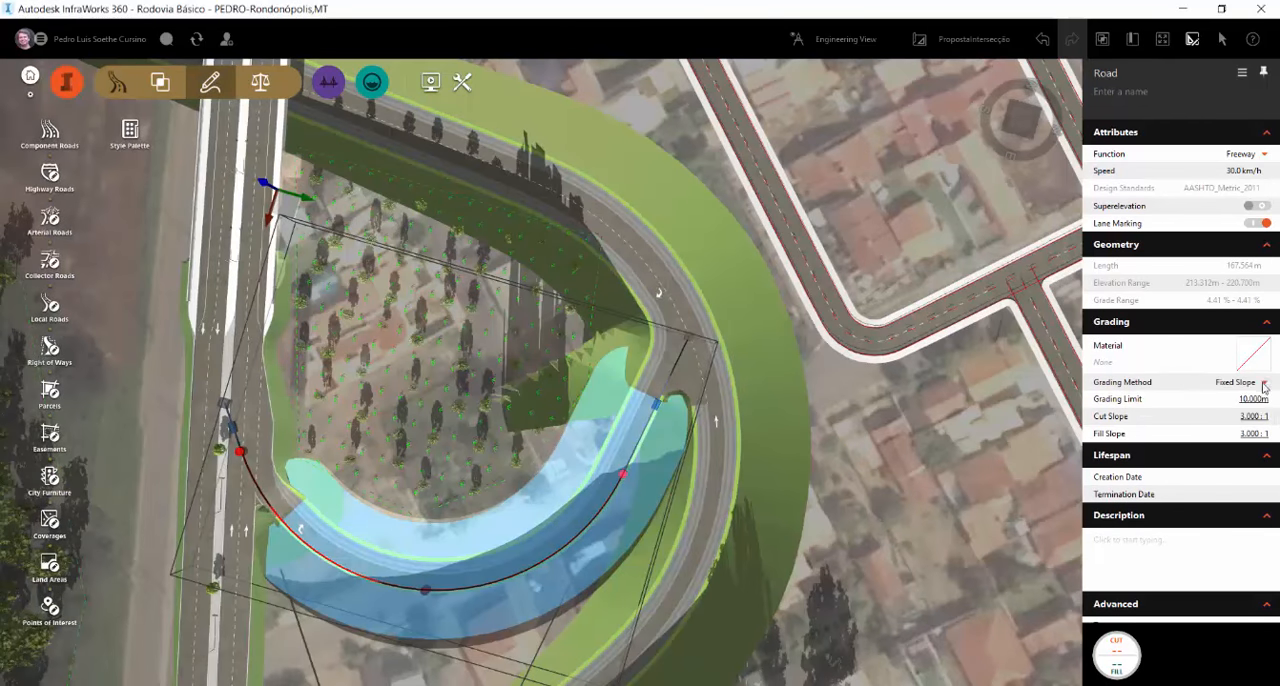
pyautogui.click(1264, 386)
pyautogui.click(1262, 384)
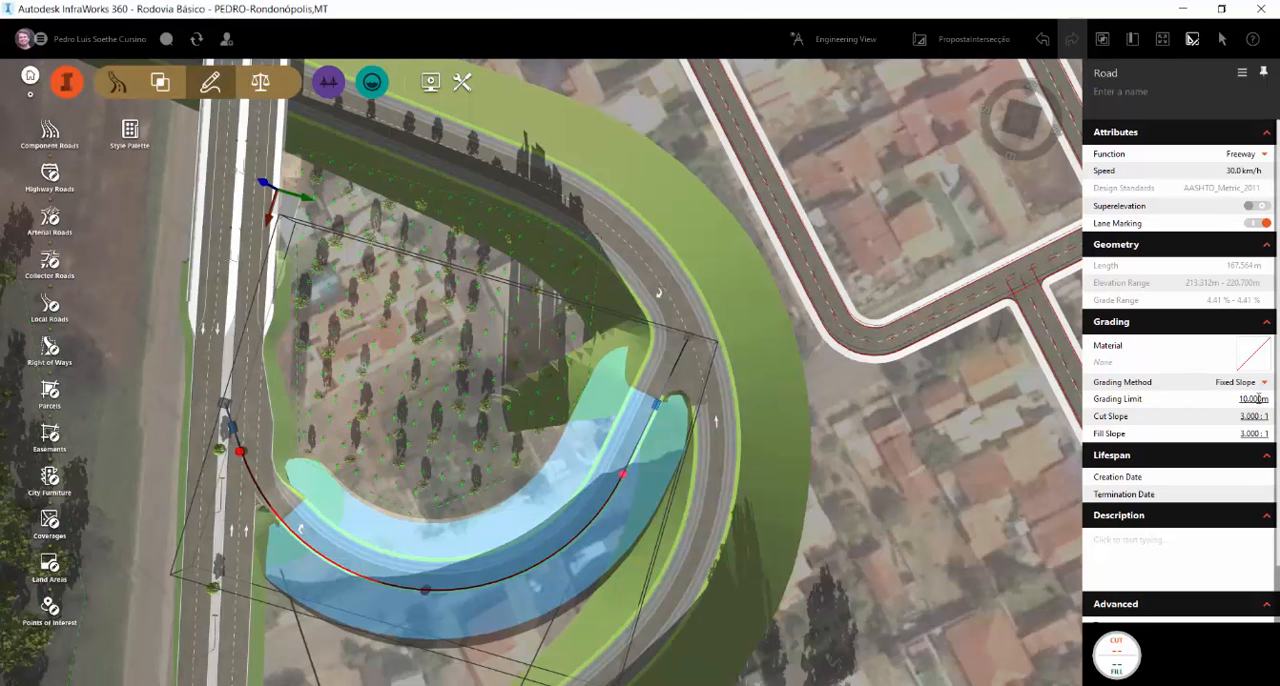
# Set the connector road's cut slope to 1:1 and fill slope to 1.5:1, and apply the Manicured Grass grading material
pyautogui.click(1250, 418)
pyautogui.write('1:1')
pyautogui.click(1249, 433)
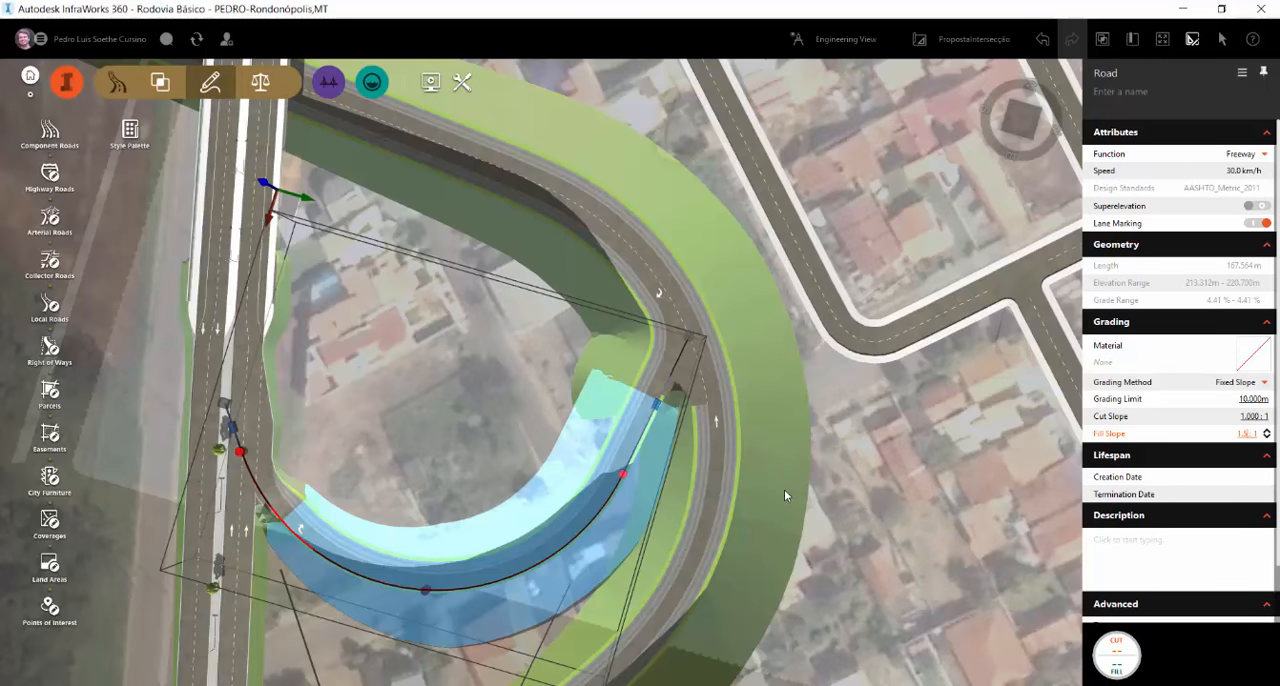
pyautogui.click(1247, 356)
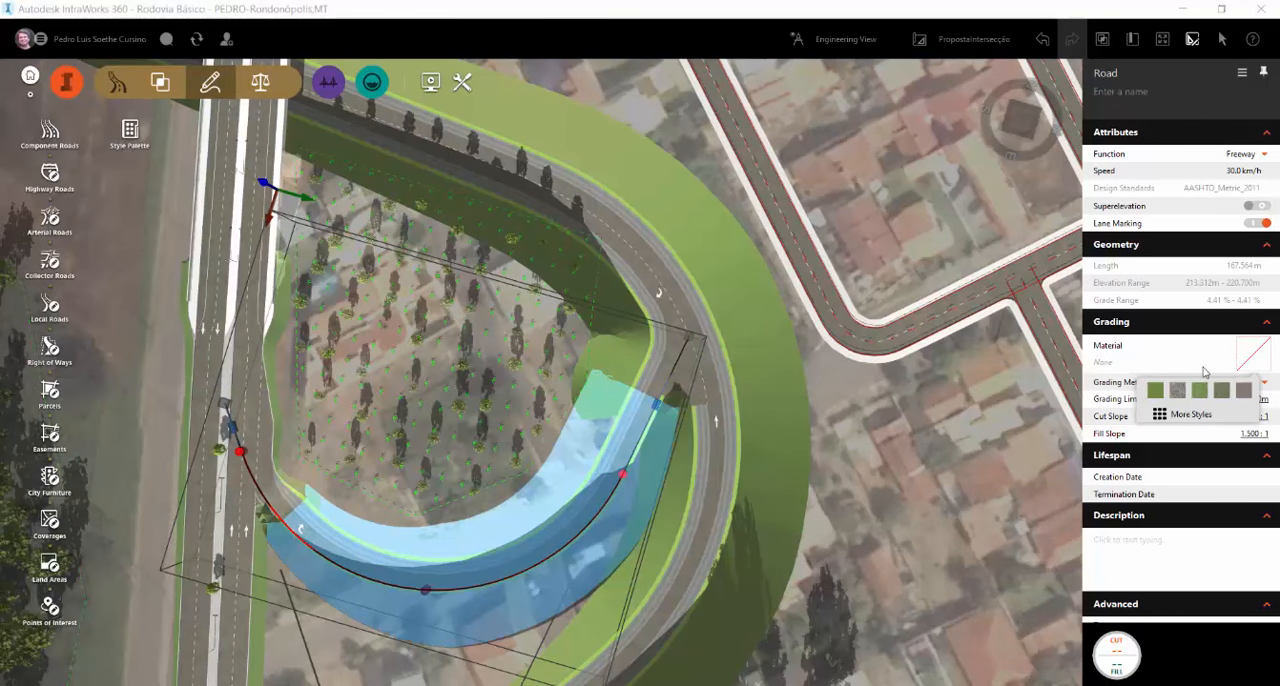
pyautogui.click(1161, 390)
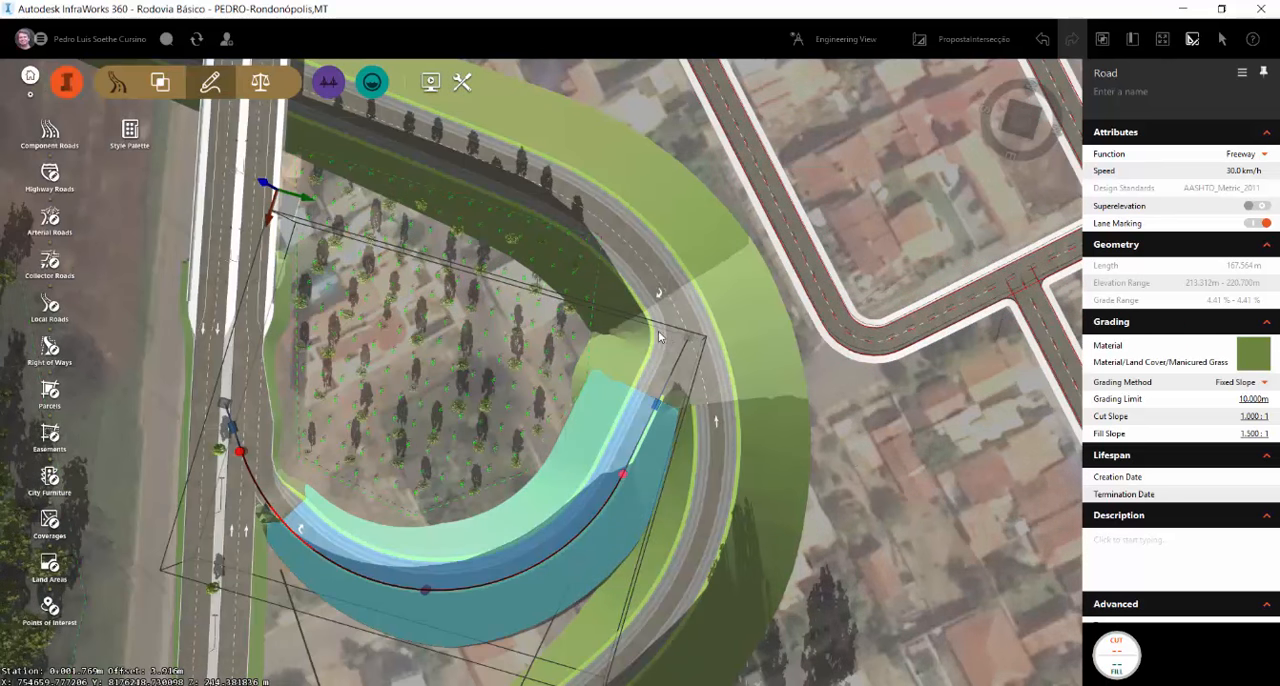
# Set the curb return radius of the inner turning zone at the loop and connector intersection to 30 m
pyautogui.click(660, 333)
pyautogui.click(667, 341)
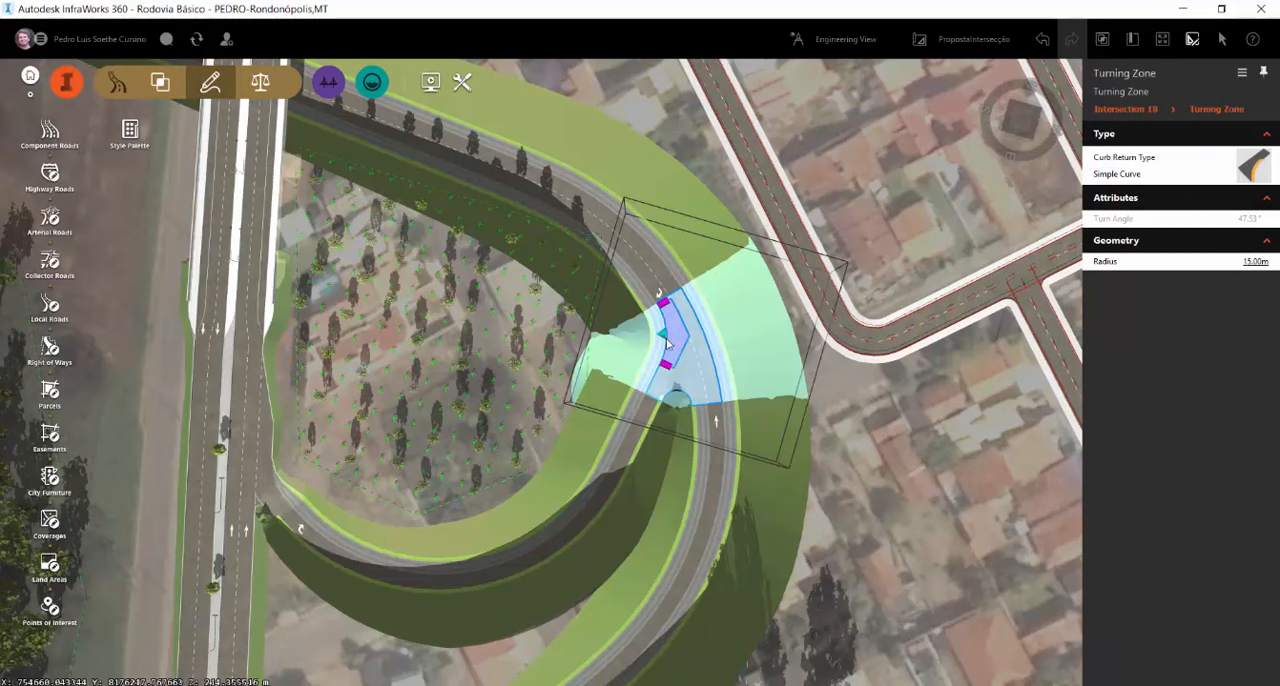
pyautogui.doubleClick(664, 336)
pyautogui.moveTo(687, 351); pyautogui.dragTo(633, 343)
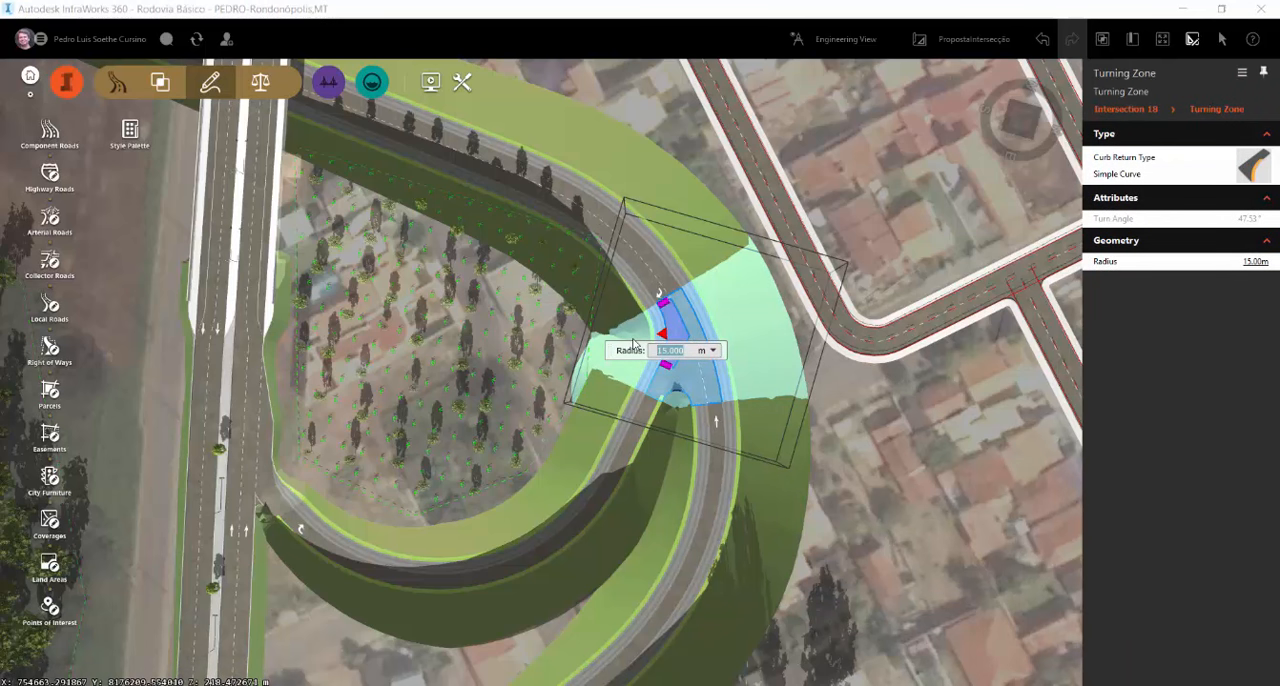
pyautogui.write('30')
pyautogui.press('Return')
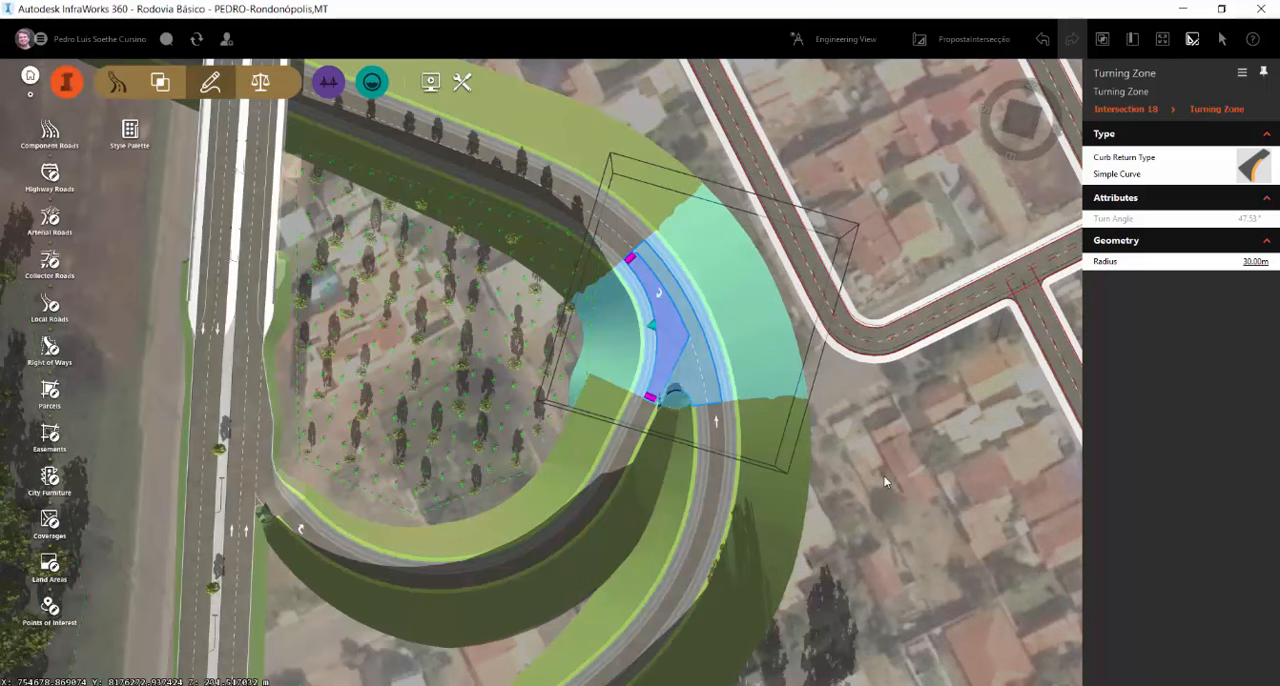
pyautogui.click(884, 483)
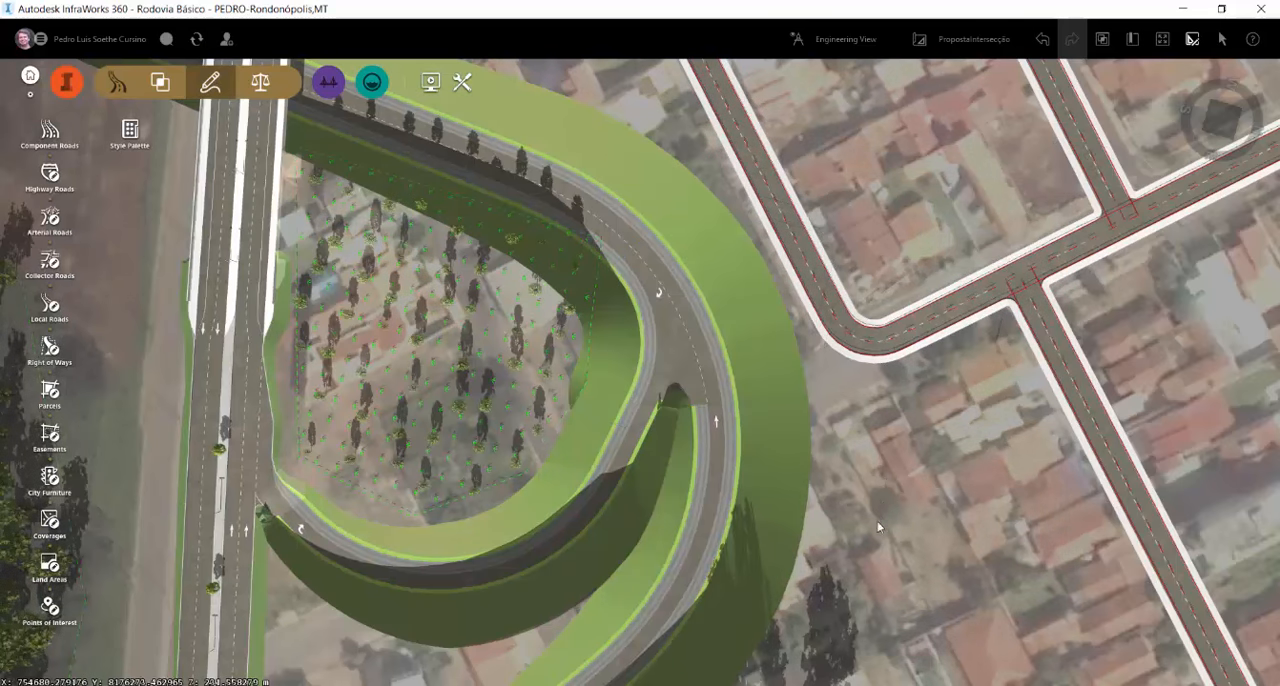
pyautogui.moveTo(877, 521); pyautogui.dragTo(1111, 426, button='middle')
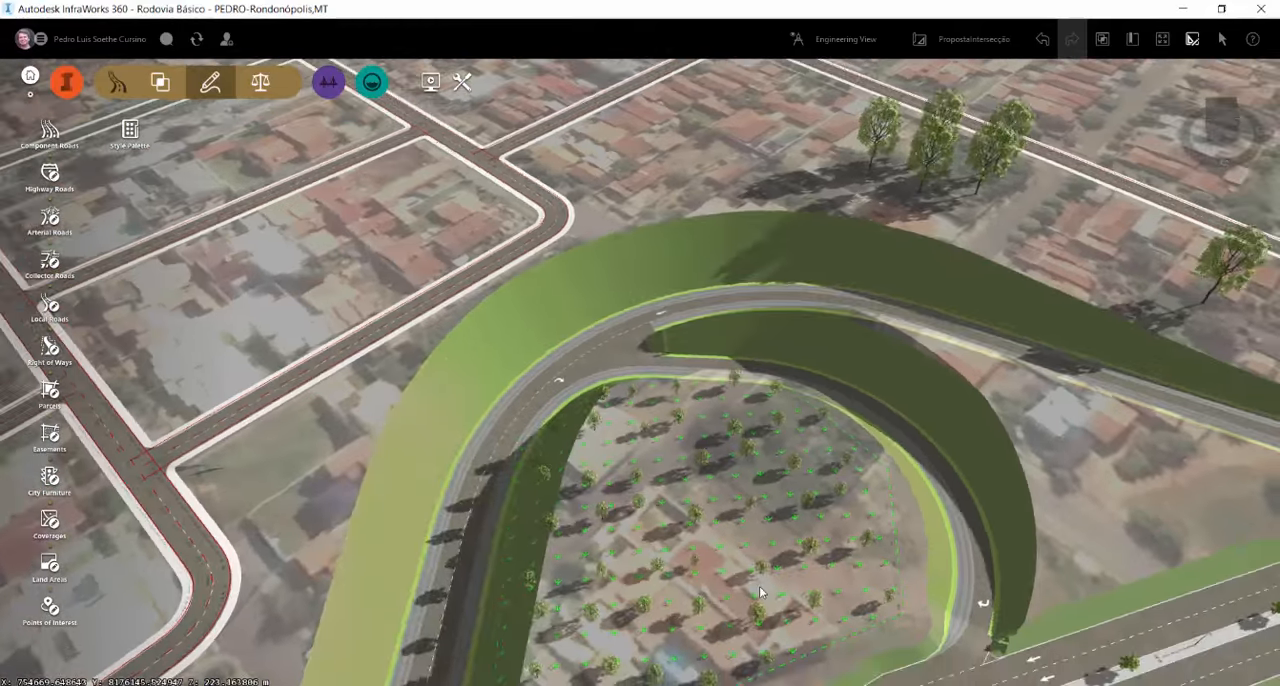
# Examine the grading and the gap between the two roads where the connector meets the loop
pyautogui.moveTo(760, 591); pyautogui.dragTo(883, 549)
pyautogui.scroll(5, 589, 356)
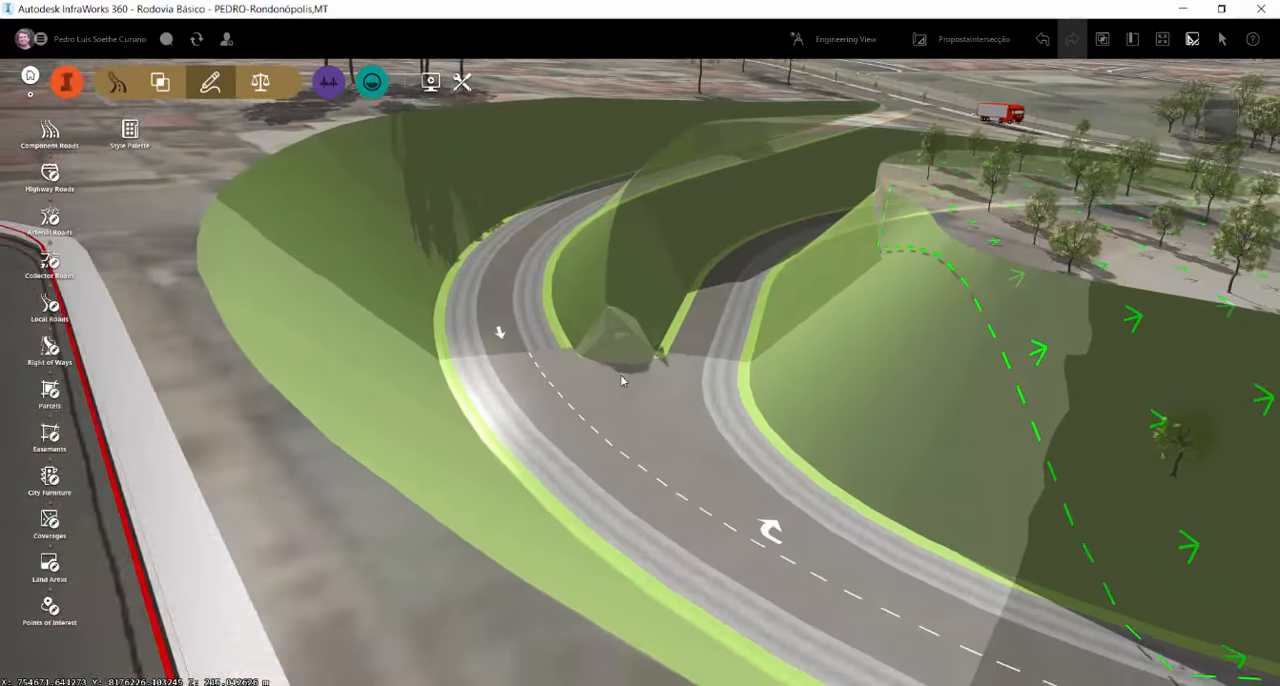
pyautogui.scroll(-2, 628, 364)
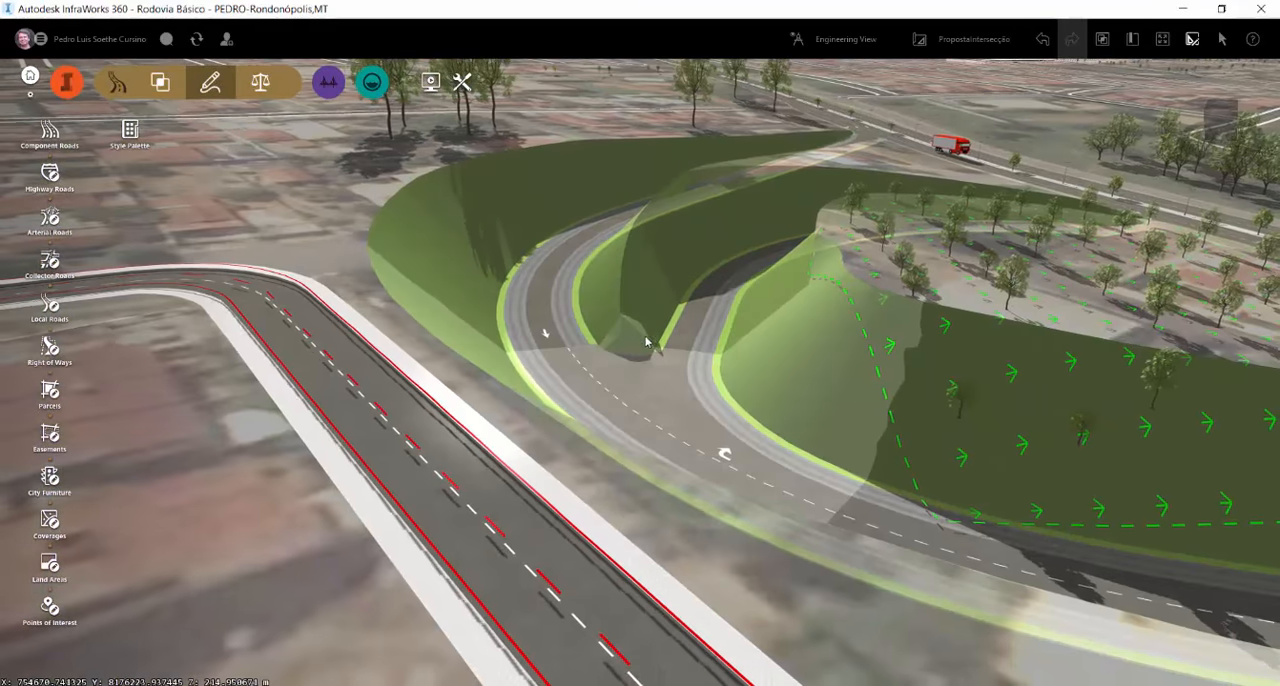
pyautogui.moveTo(645, 345); pyautogui.dragTo(631, 420)
pyautogui.scroll(-3, 609, 374)
pyautogui.moveTo(702, 231); pyautogui.dragTo(631, 439)
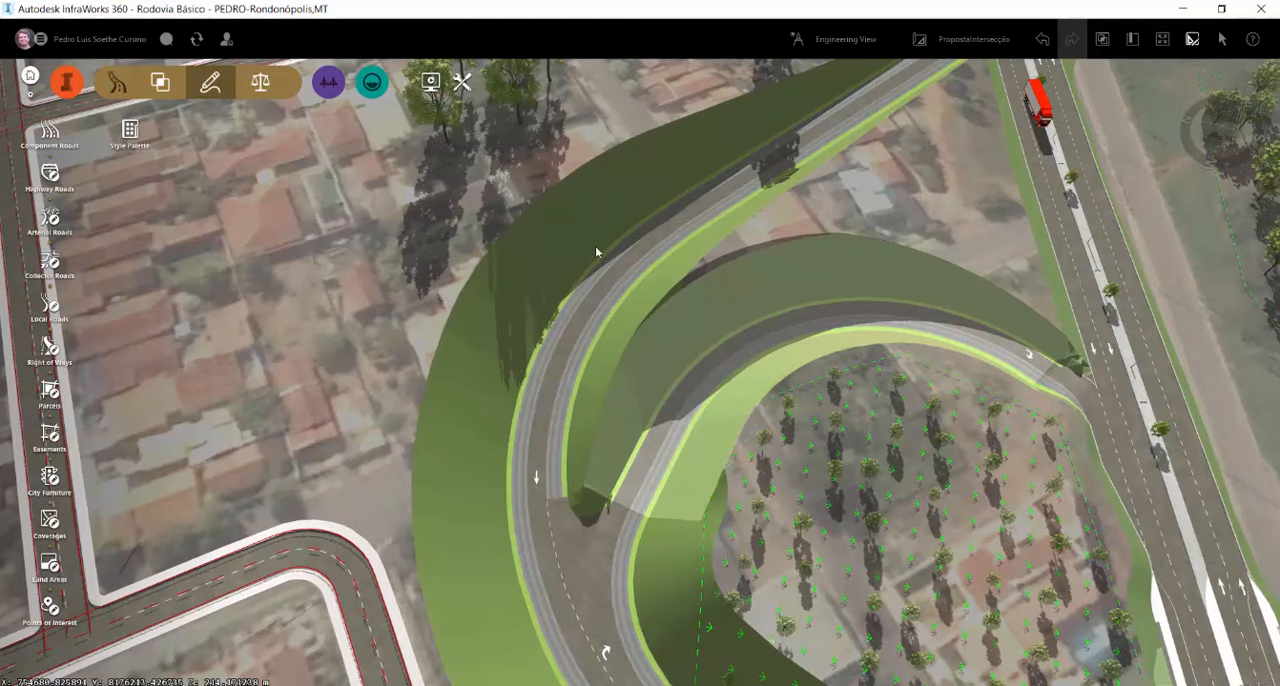
pyautogui.moveTo(617, 436)
pyautogui.mouseDown()
pyautogui.moveTo(628, 442)
pyautogui.moveTo(622, 427)
pyautogui.mouseUp()
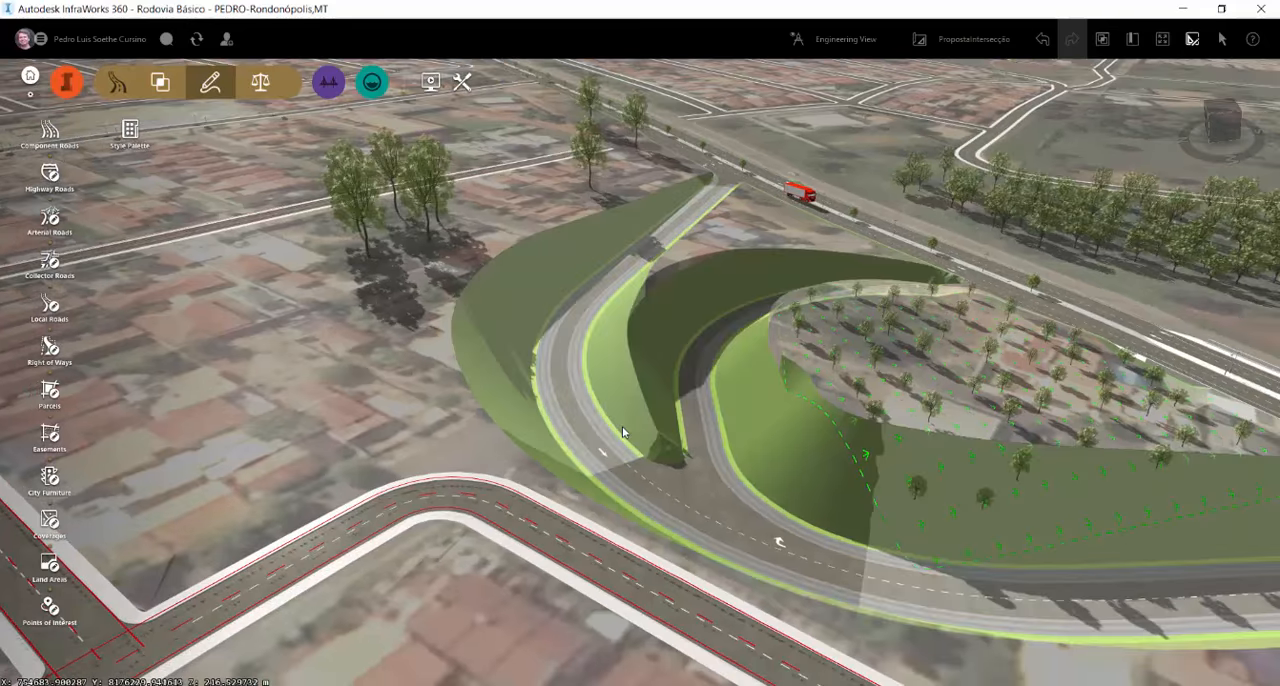
# Draw a land area of about 765 m² over the graded wedge between the connector and the loop, starting at their junction
pyautogui.moveTo(400, 437); pyautogui.dragTo(294, 153)
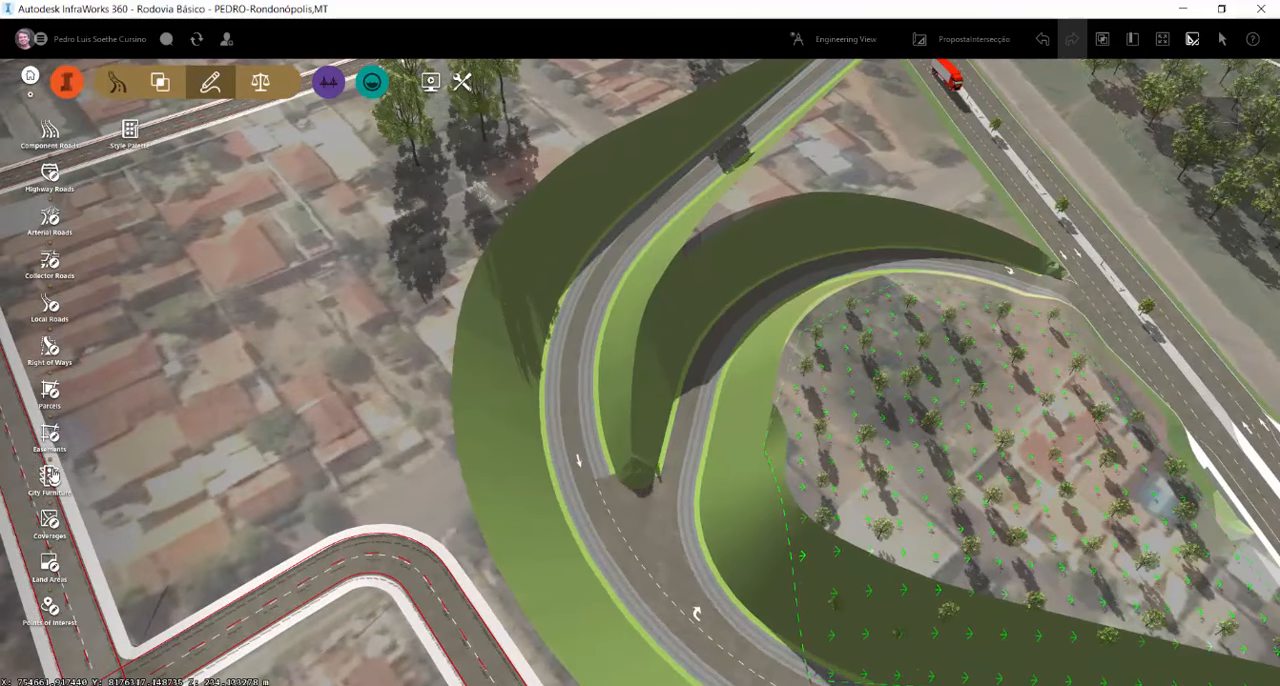
pyautogui.click(49, 567)
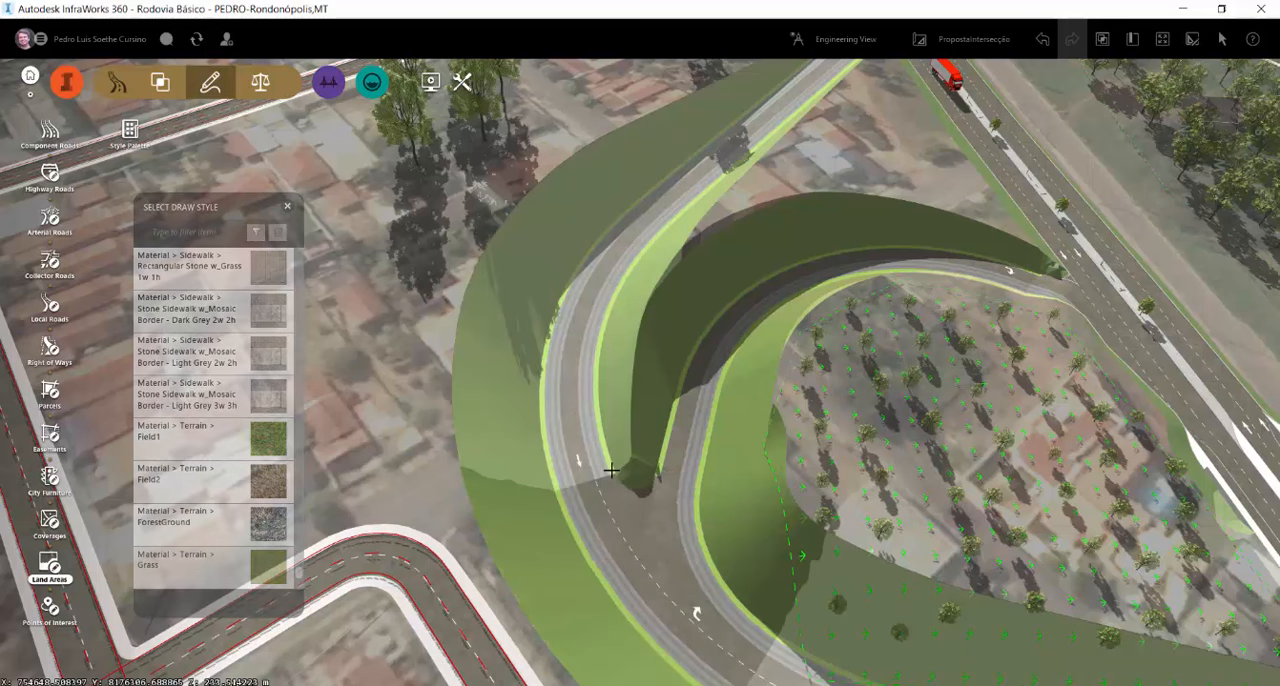
pyautogui.click(611, 469)
pyautogui.click(659, 465)
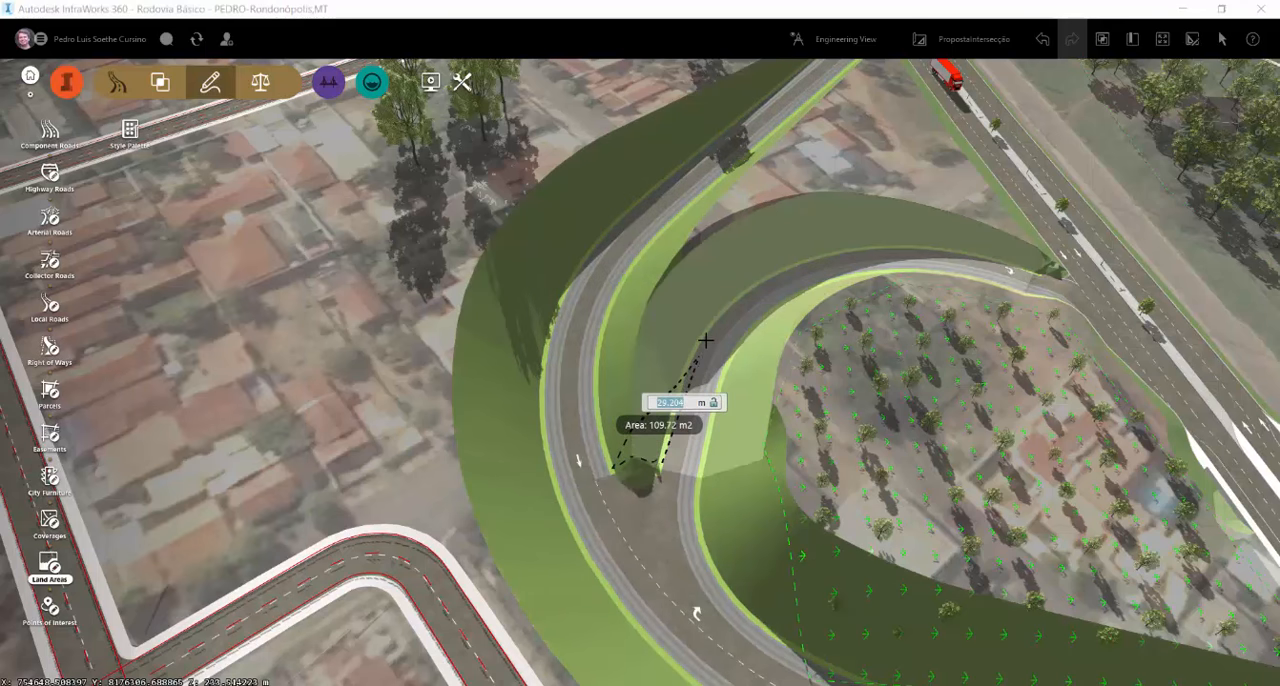
pyautogui.click(707, 336)
pyautogui.click(676, 268)
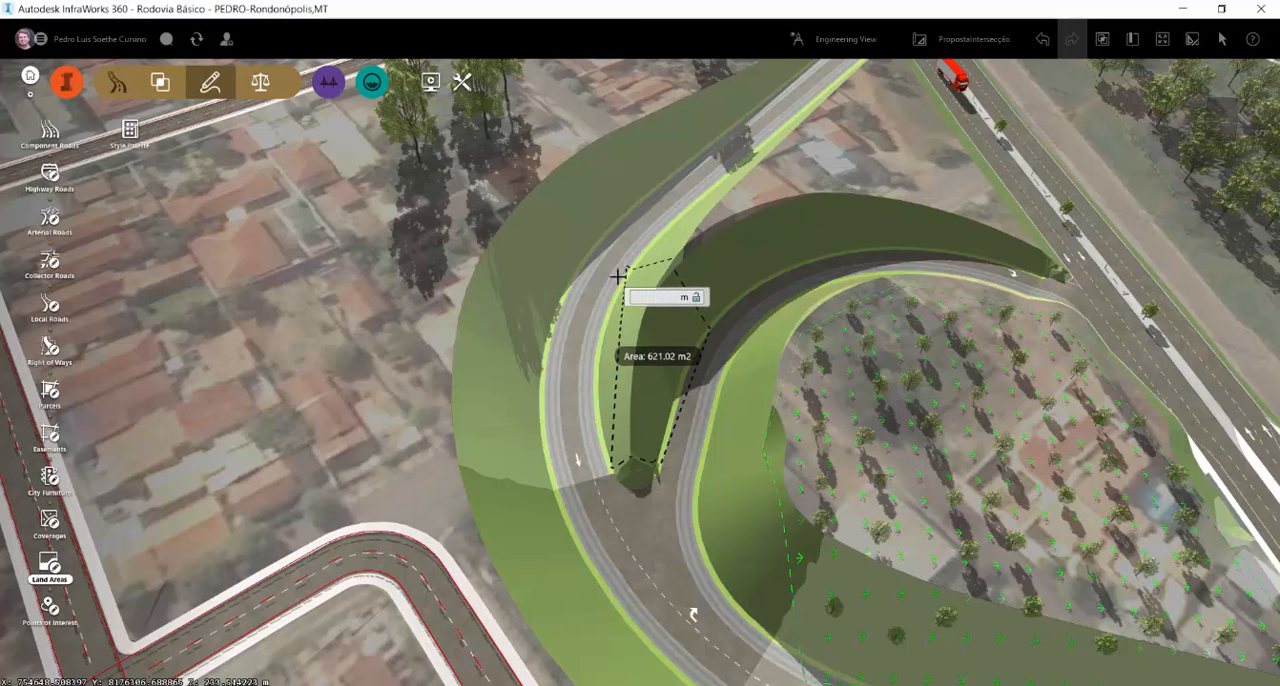
pyautogui.click(620, 272)
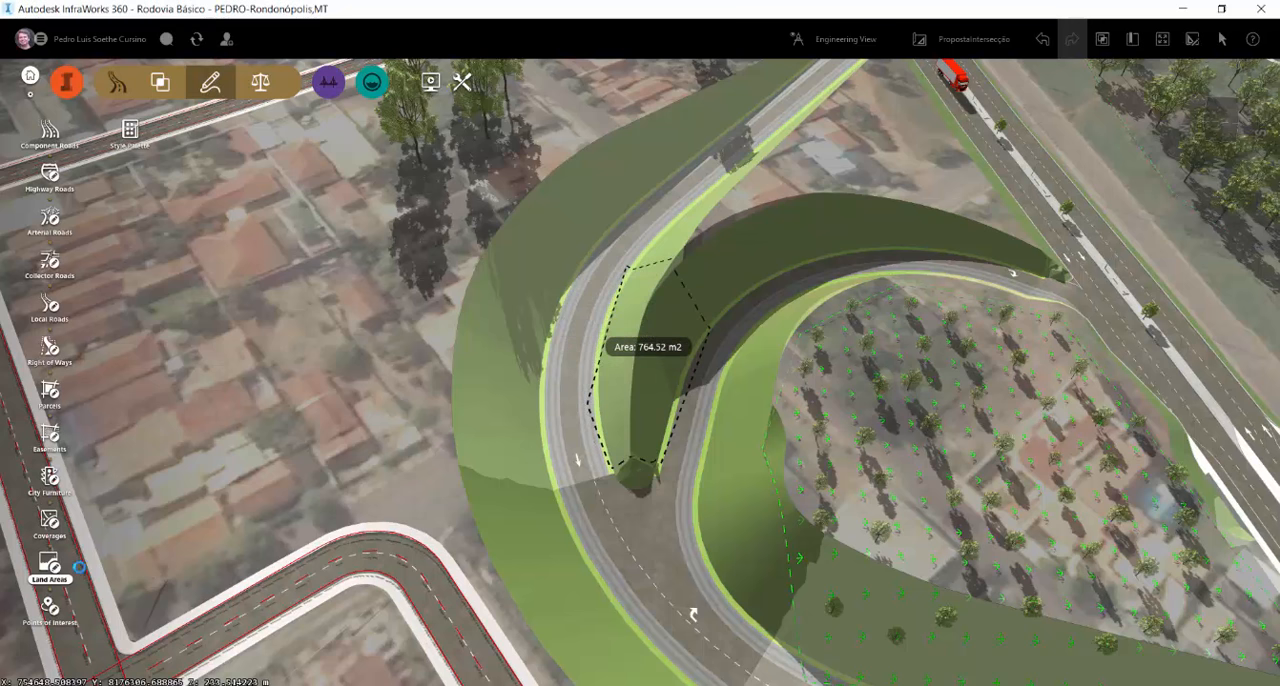
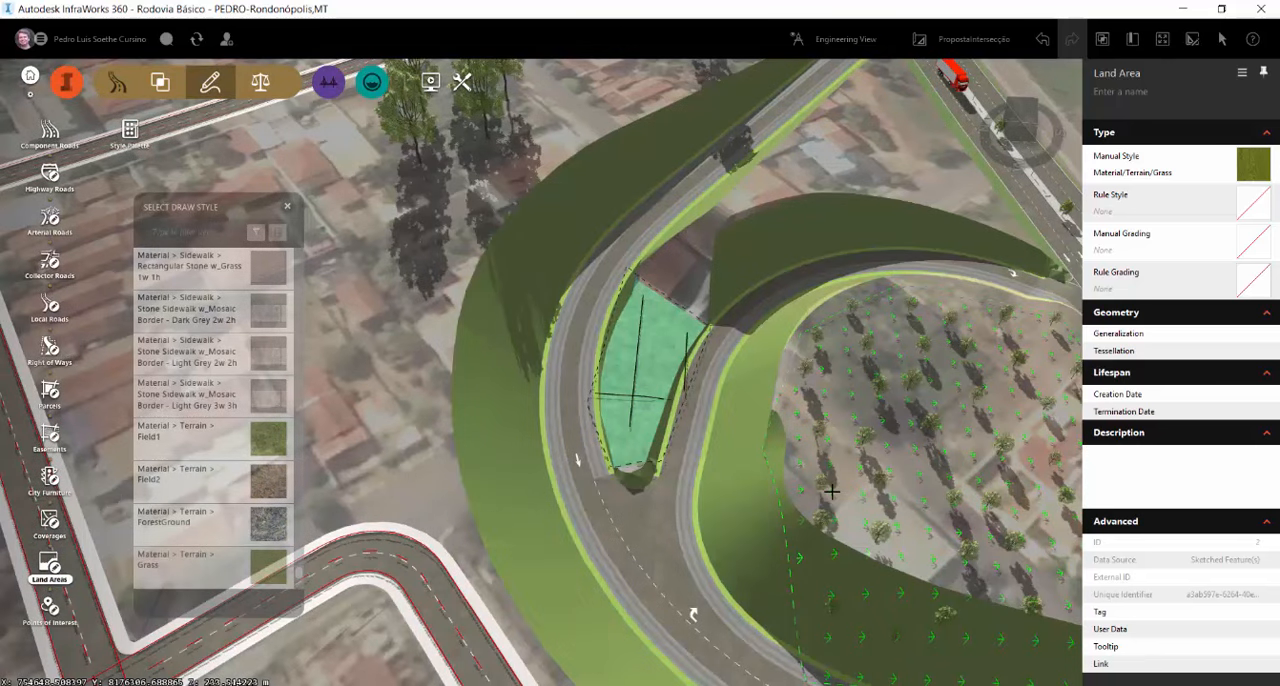
# Extend the new land area toward the junction by moving its two junction-side corners outward onto the pavement
pyautogui.click(1190, 40)
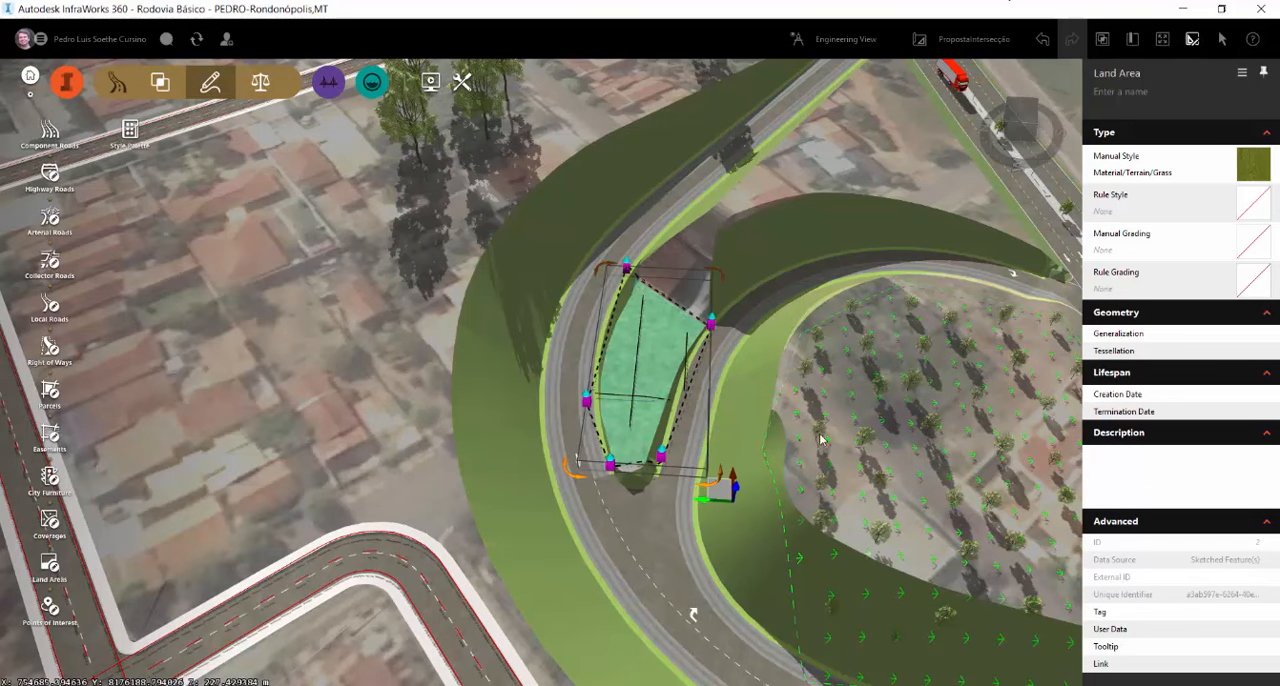
pyautogui.click(890, 377)
pyautogui.moveTo(361, 378); pyautogui.dragTo(365, 320)
pyautogui.scroll(2, 618, 398)
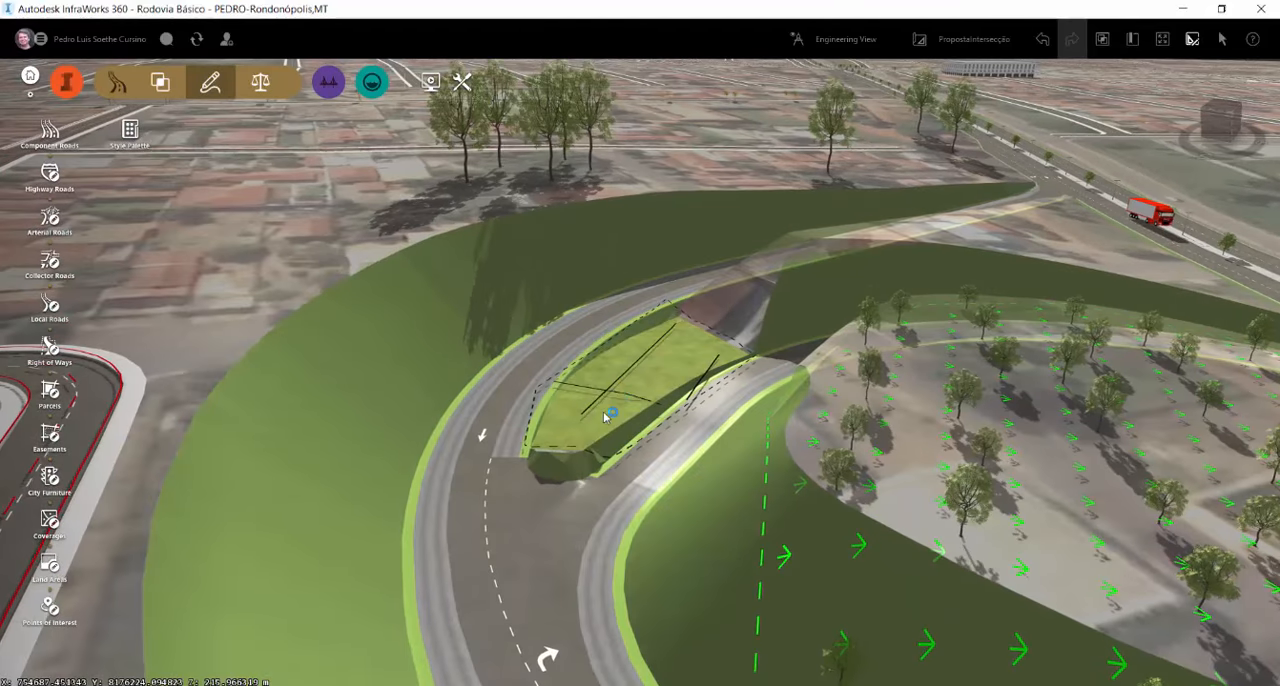
pyautogui.click(608, 419)
pyautogui.scroll(3, 590, 418)
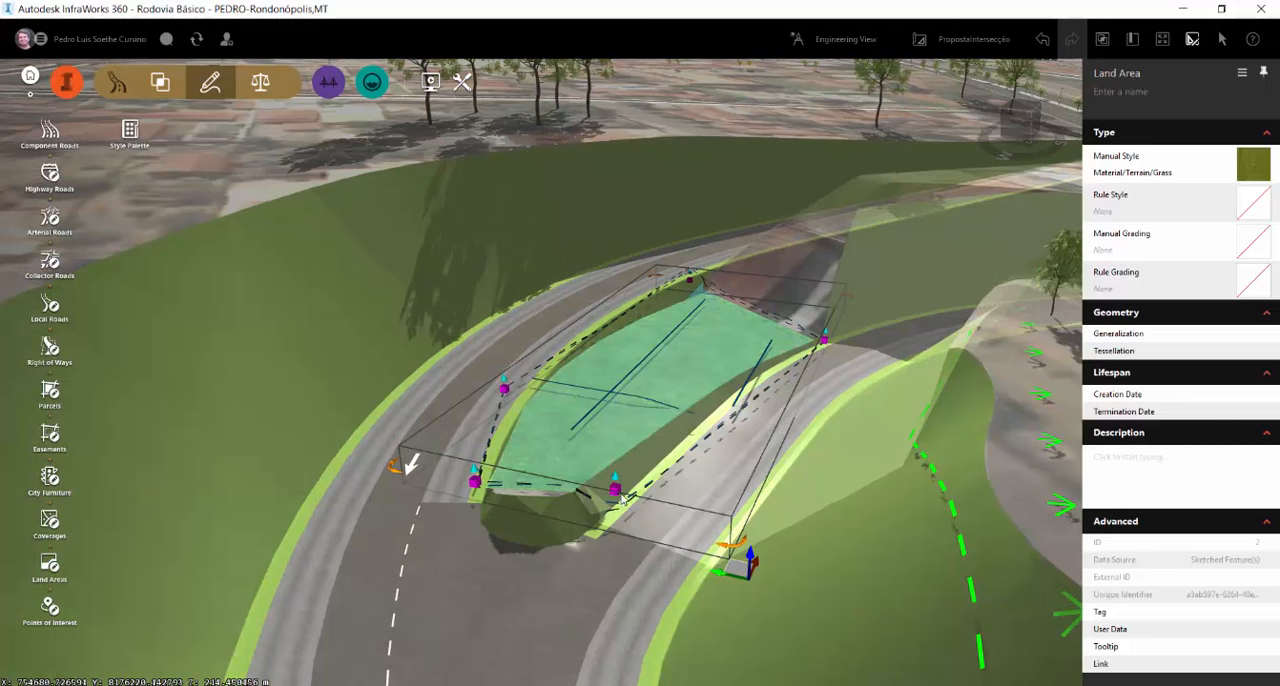
pyautogui.moveTo(617, 490); pyautogui.dragTo(613, 542)
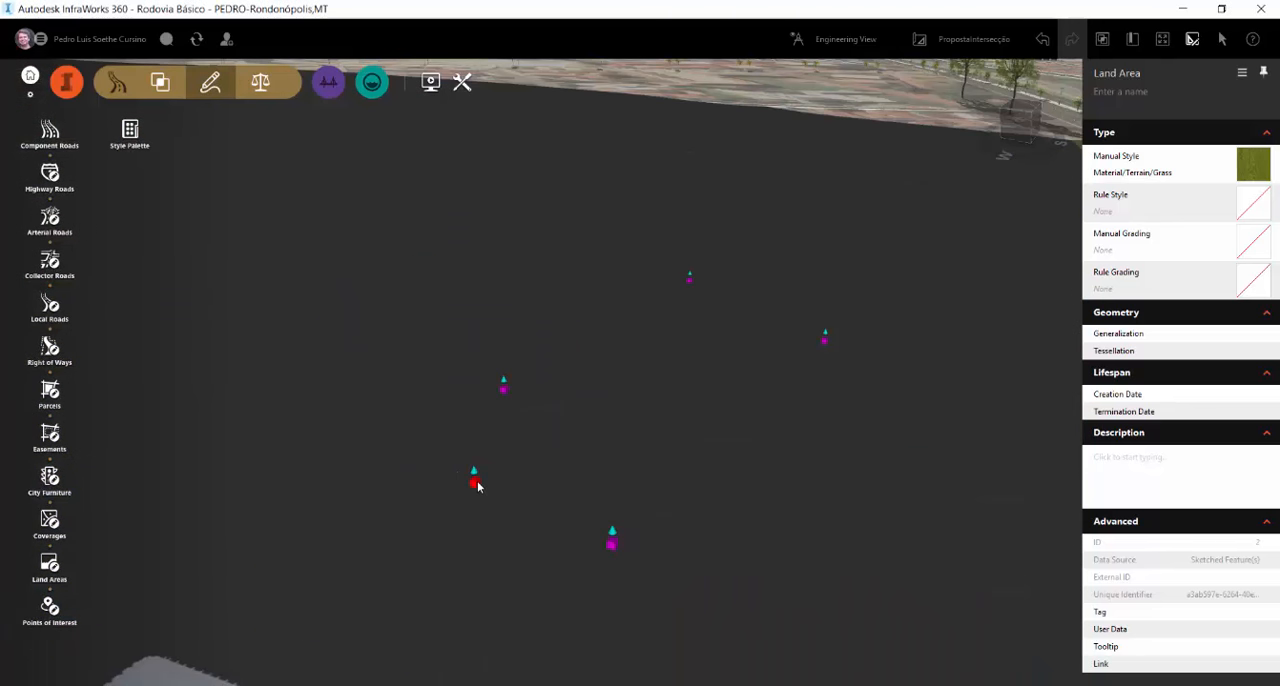
pyautogui.moveTo(477, 486); pyautogui.dragTo(463, 532)
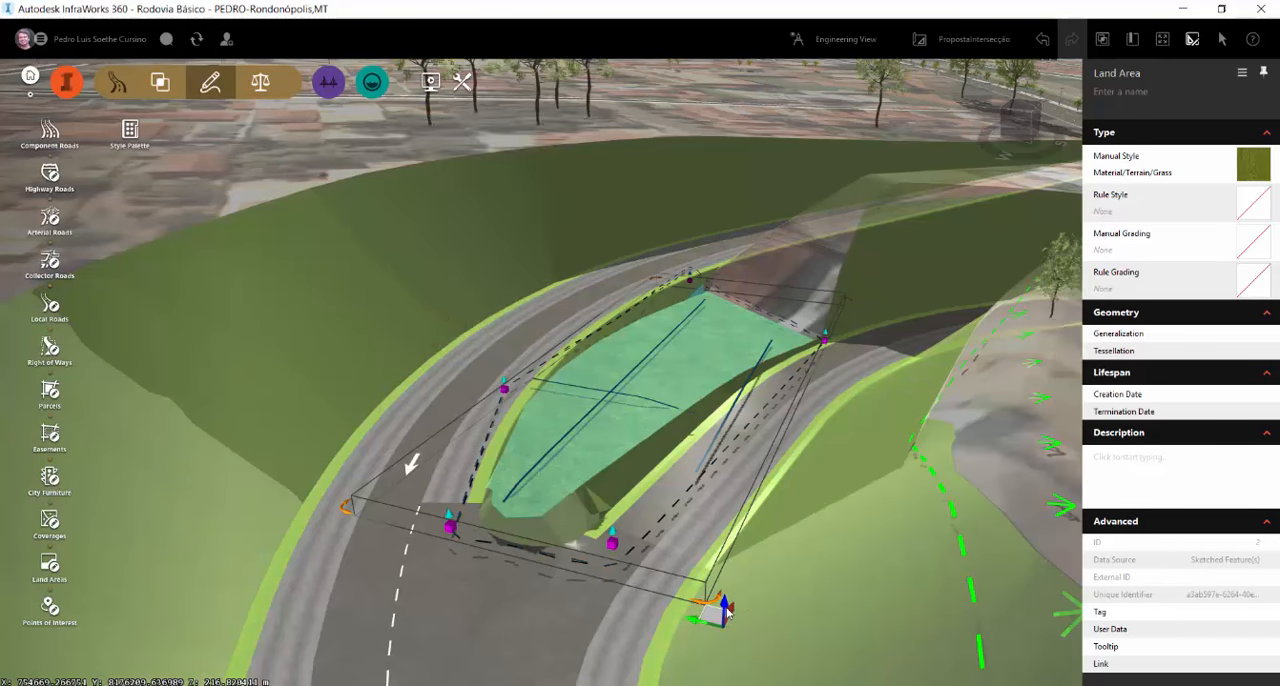
# Lower the land area slightly and adjust its far corner beside the outer loop road
pyautogui.moveTo(728, 613); pyautogui.dragTo(728, 619)
pyautogui.click(692, 272)
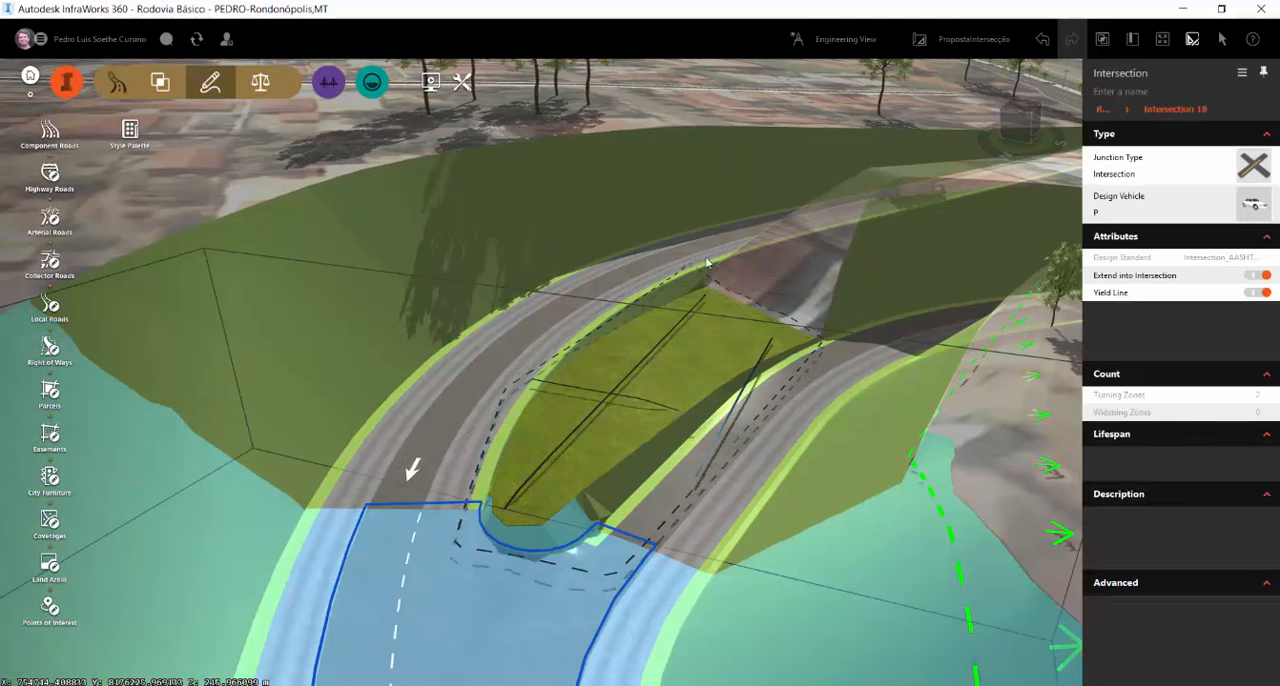
pyautogui.click(691, 338)
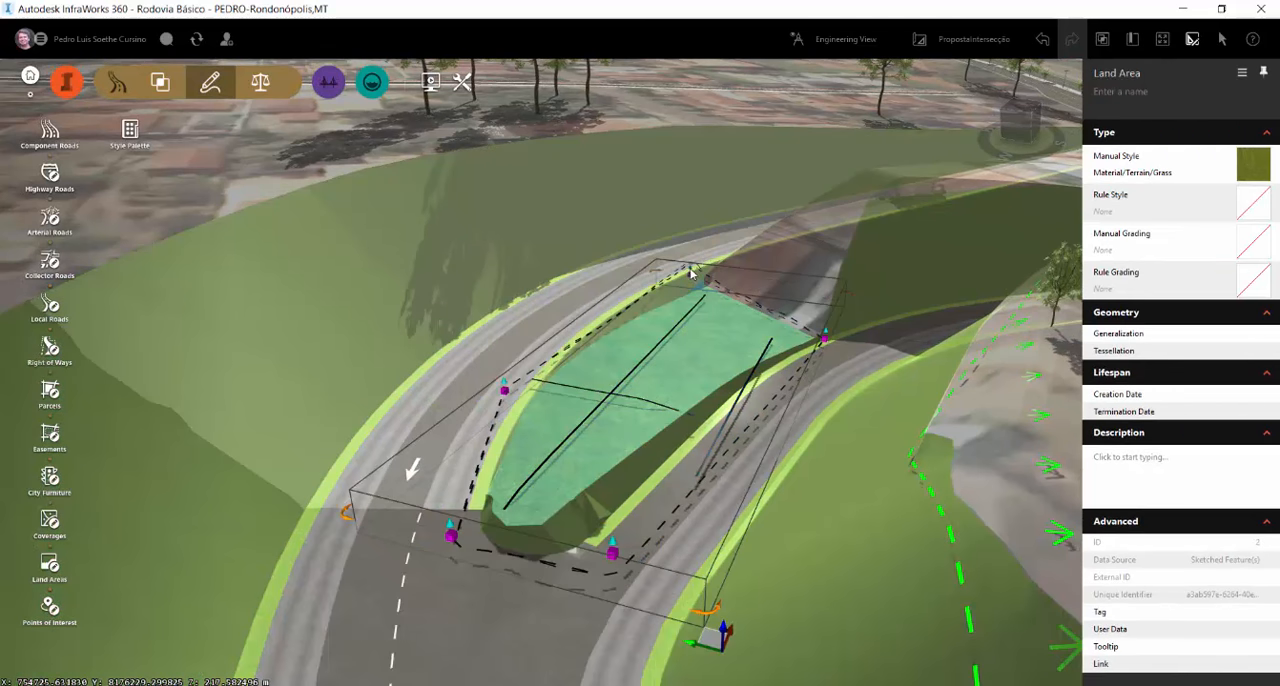
pyautogui.click(691, 268)
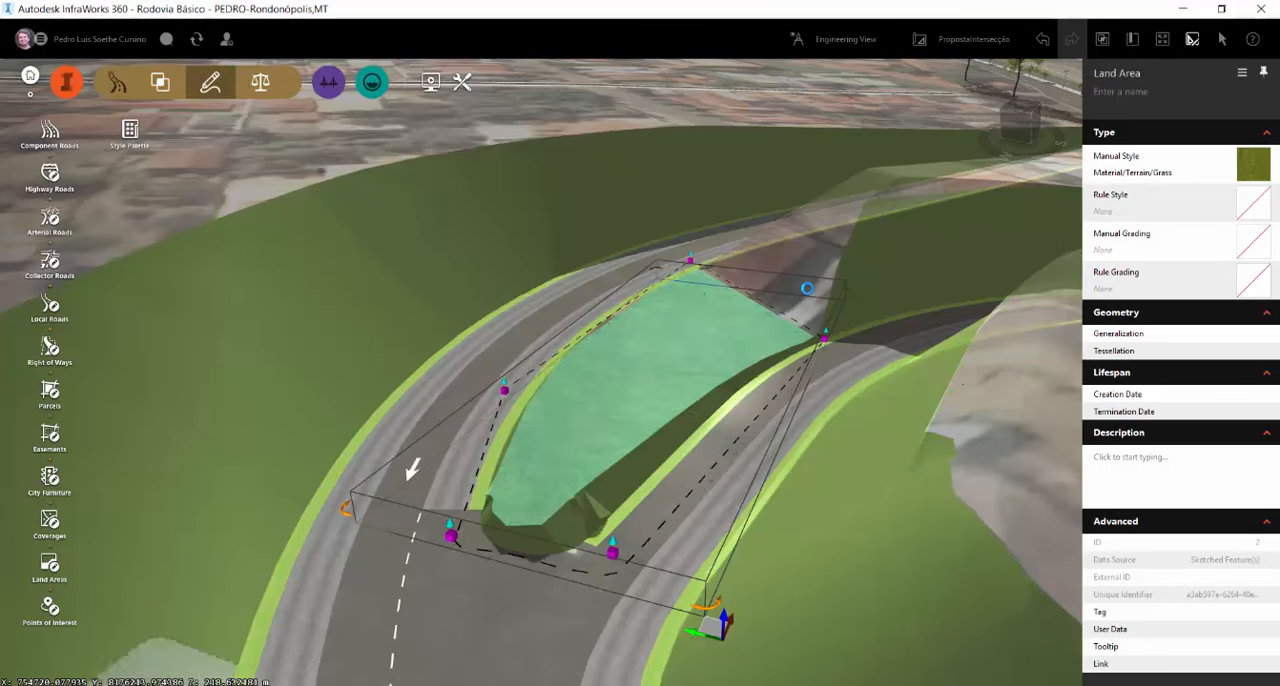
pyautogui.press('Escape')
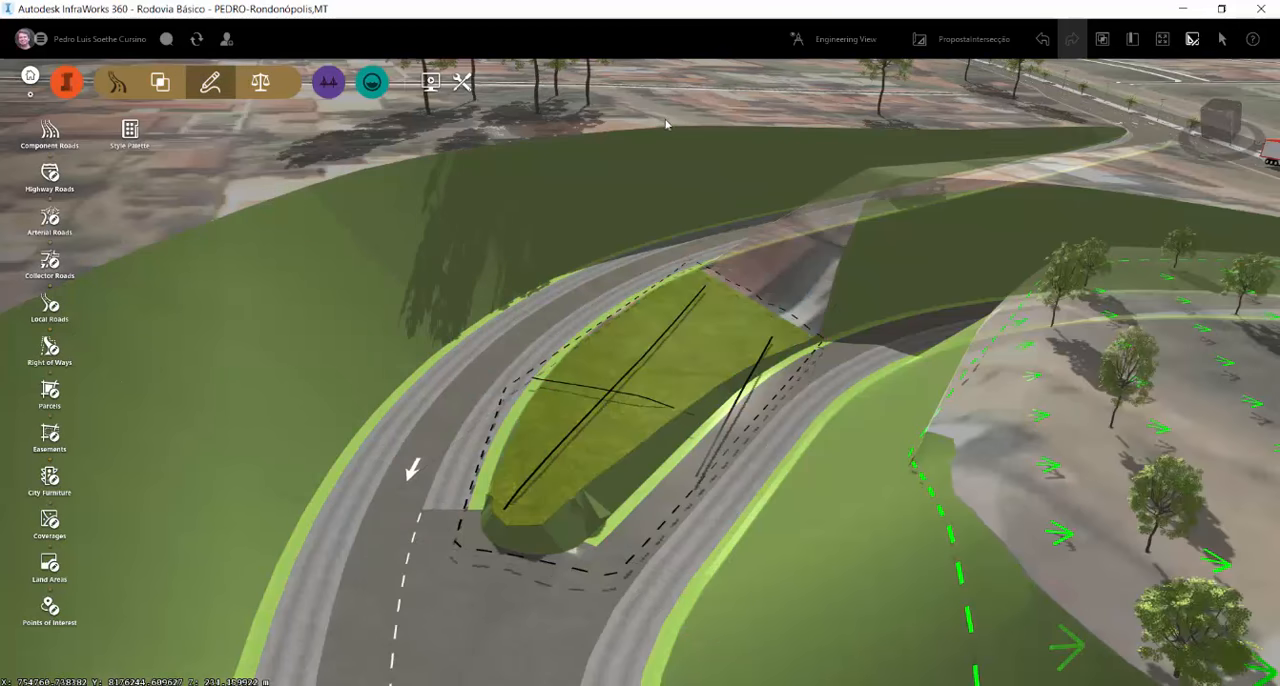
# Apply the Stone Cut grading style with 1:1 and 1.5:1 slopes to the land area between the connector and the loop
pyautogui.moveTo(767, 390); pyautogui.dragTo(947, 343)
pyautogui.scroll(-5, 634, 423)
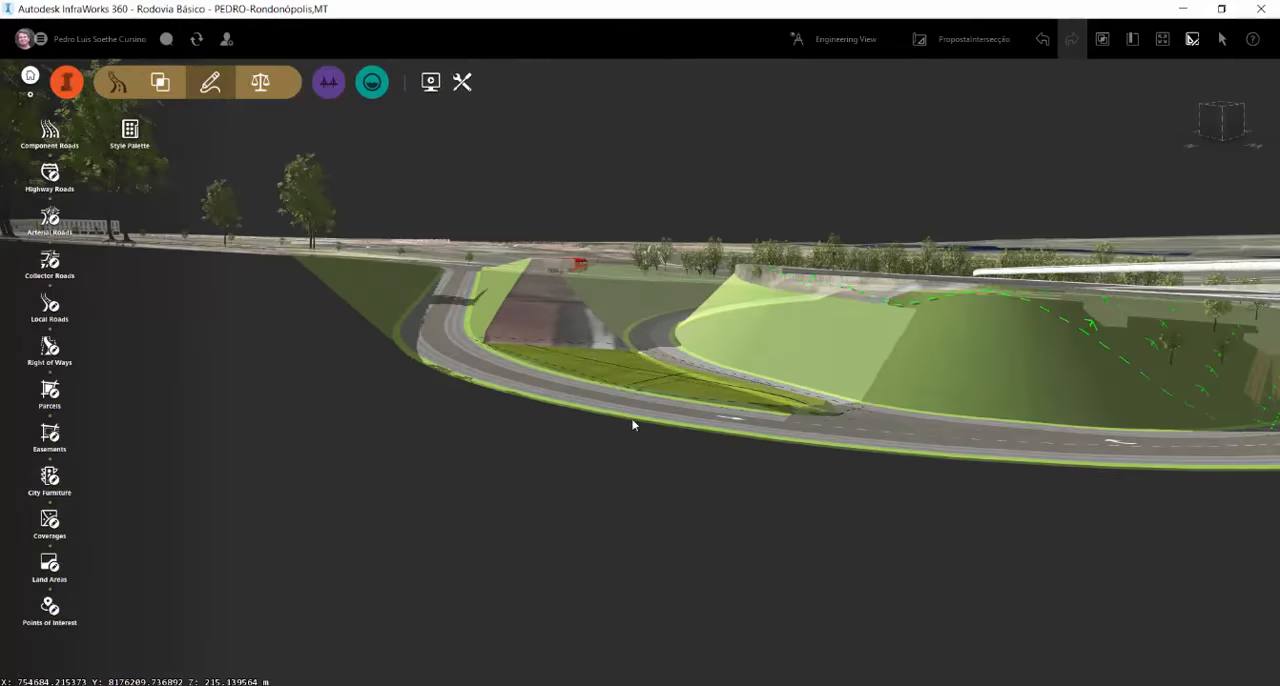
pyautogui.scroll(-1, 514, 480)
pyautogui.moveTo(514, 480); pyautogui.dragTo(351, 550)
pyautogui.scroll(-8, 598, 390)
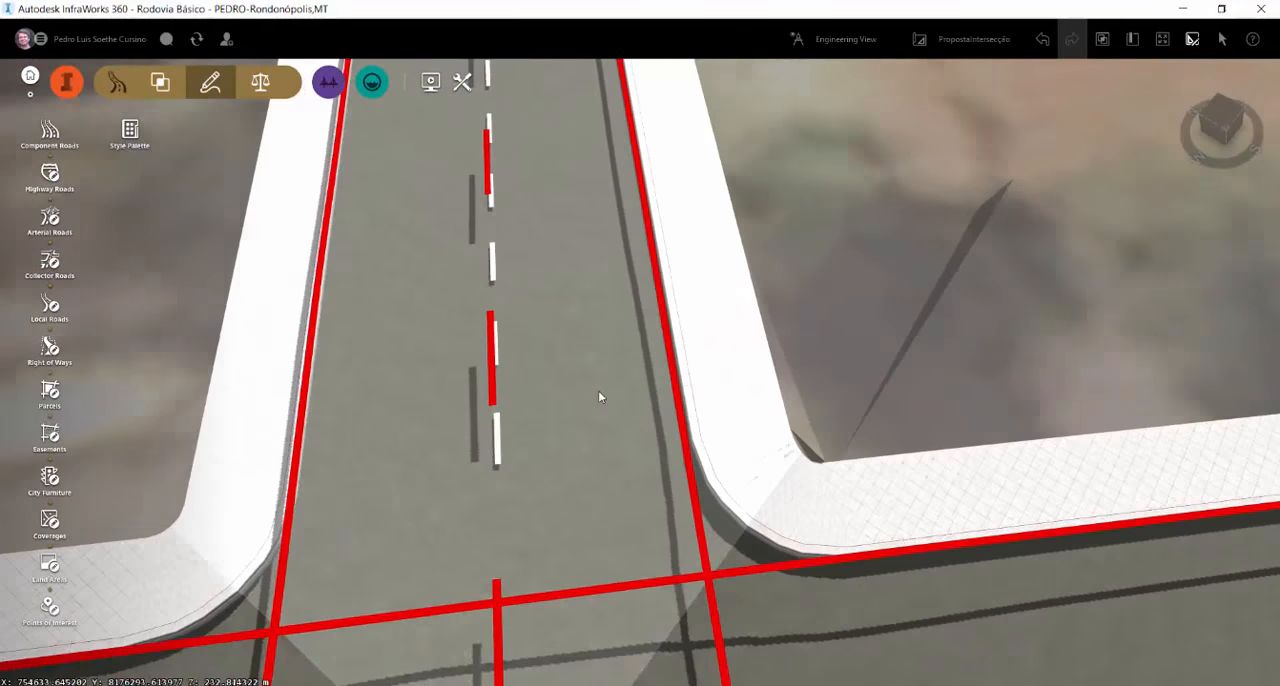
pyautogui.scroll(-3, 672, 335)
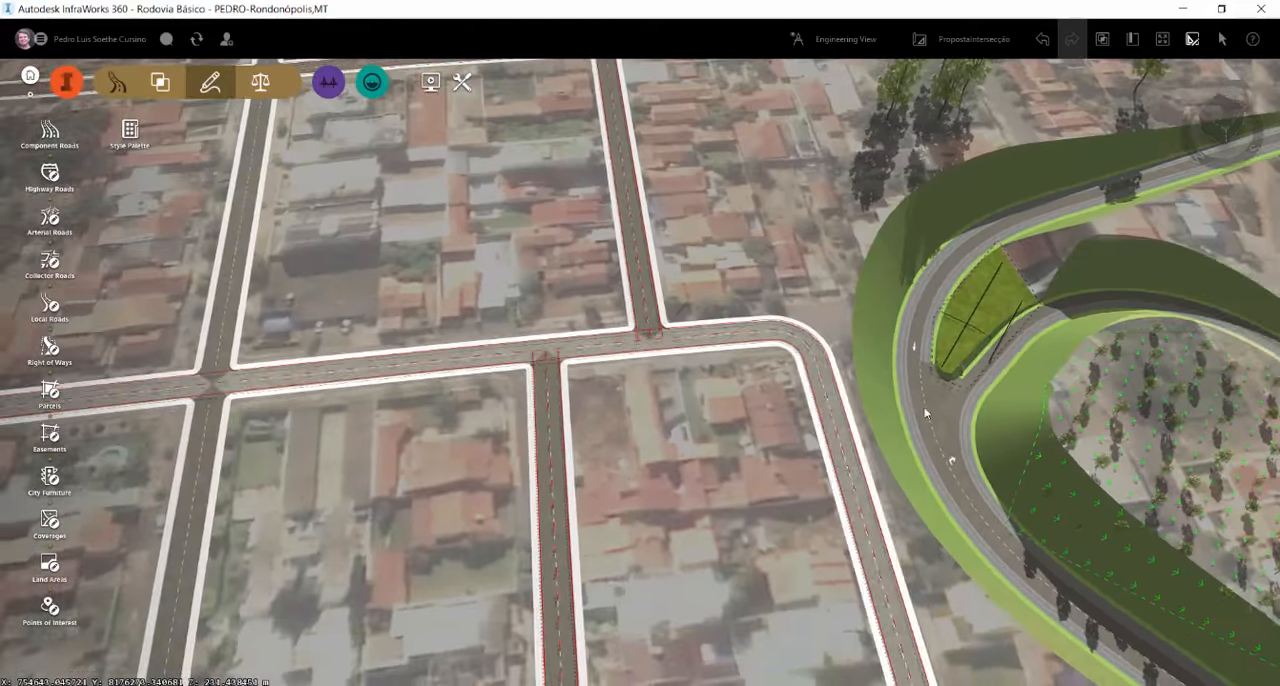
pyautogui.moveTo(1045, 280); pyautogui.dragTo(848, 340, button='middle')
pyautogui.click(782, 364)
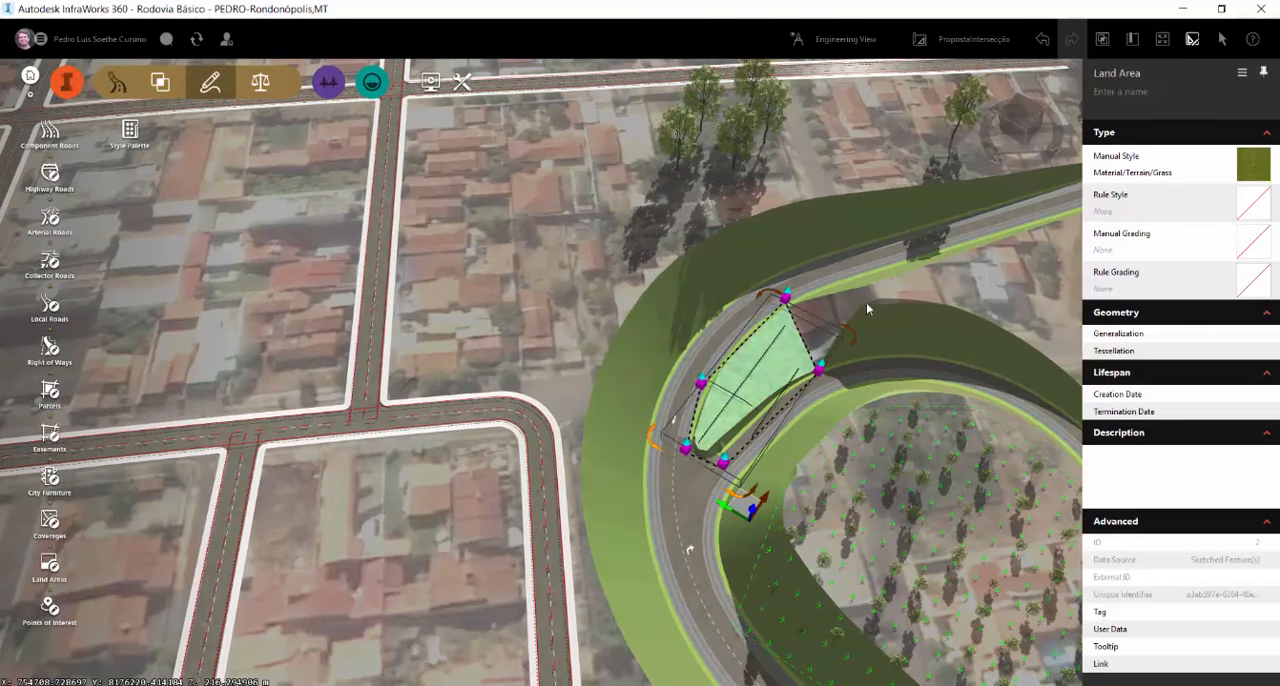
pyautogui.click(128, 140)
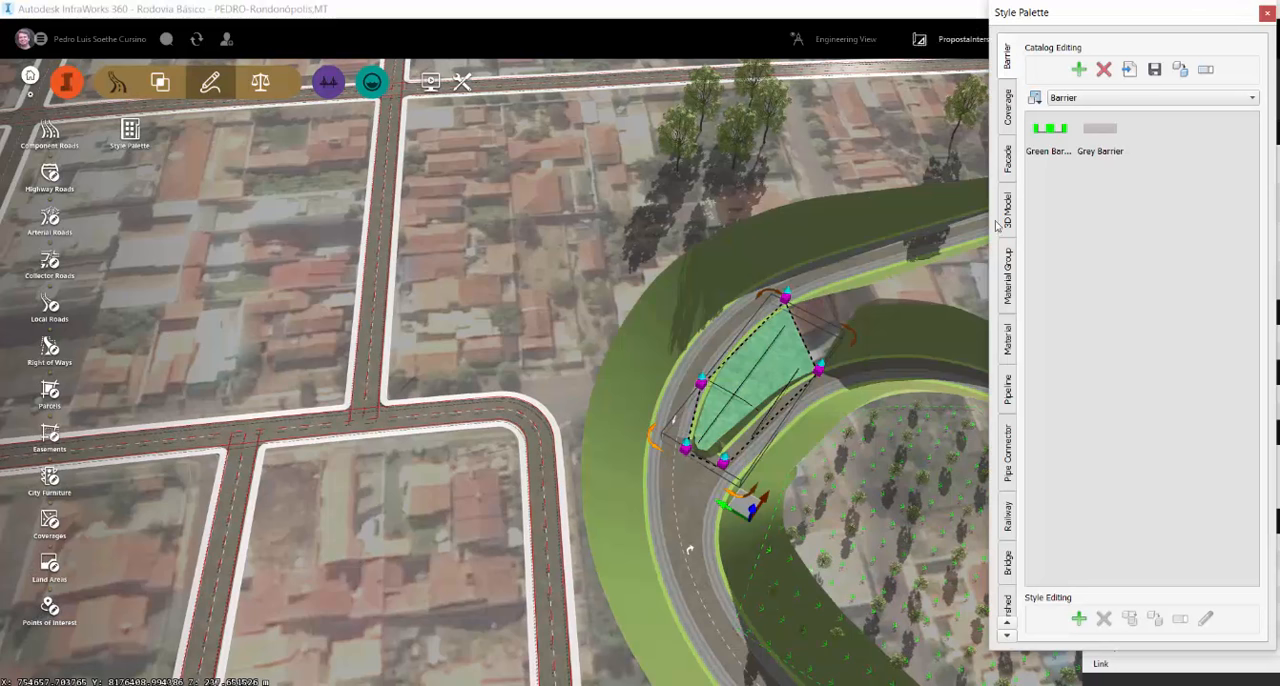
pyautogui.click(1010, 634)
pyautogui.click(1010, 598)
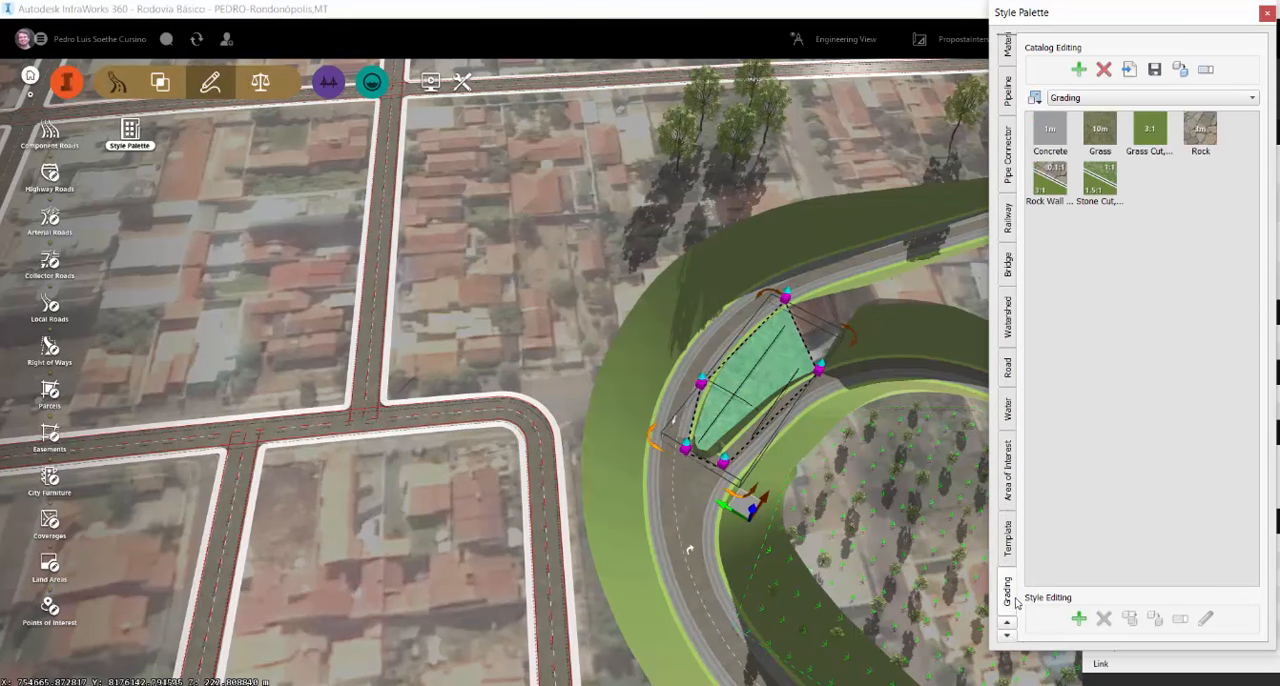
pyautogui.moveTo(1108, 200); pyautogui.dragTo(775, 370)
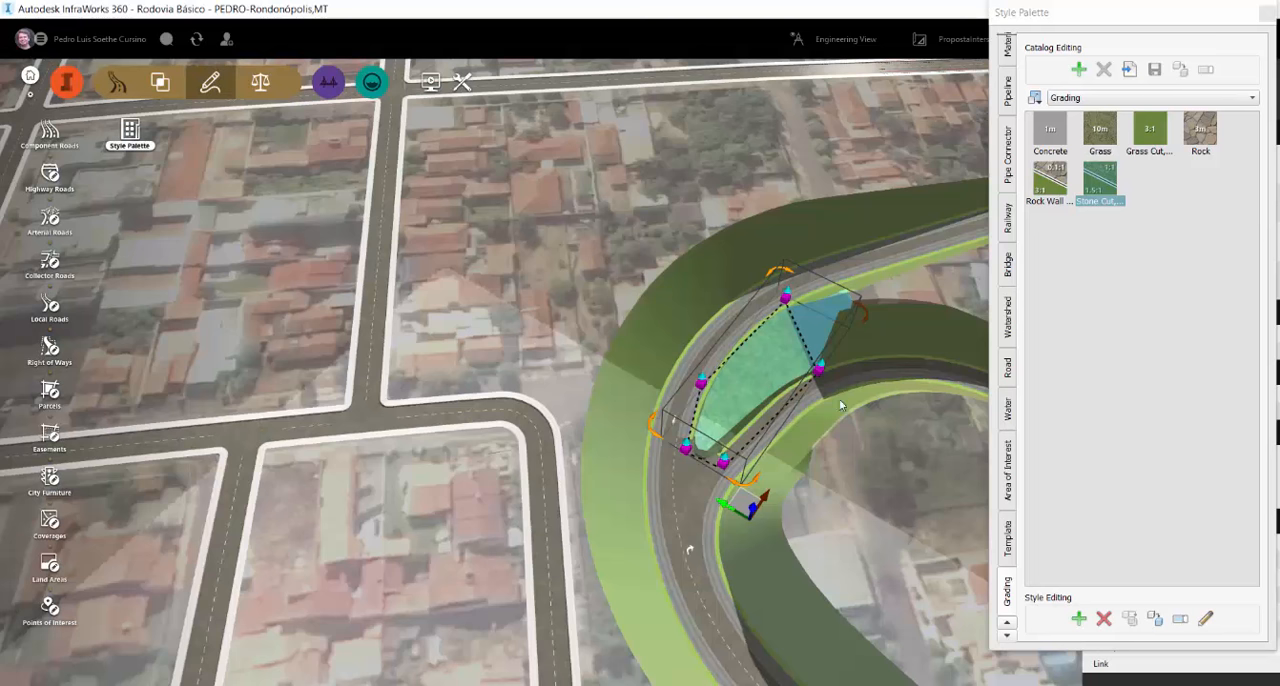
pyautogui.click(500, 349)
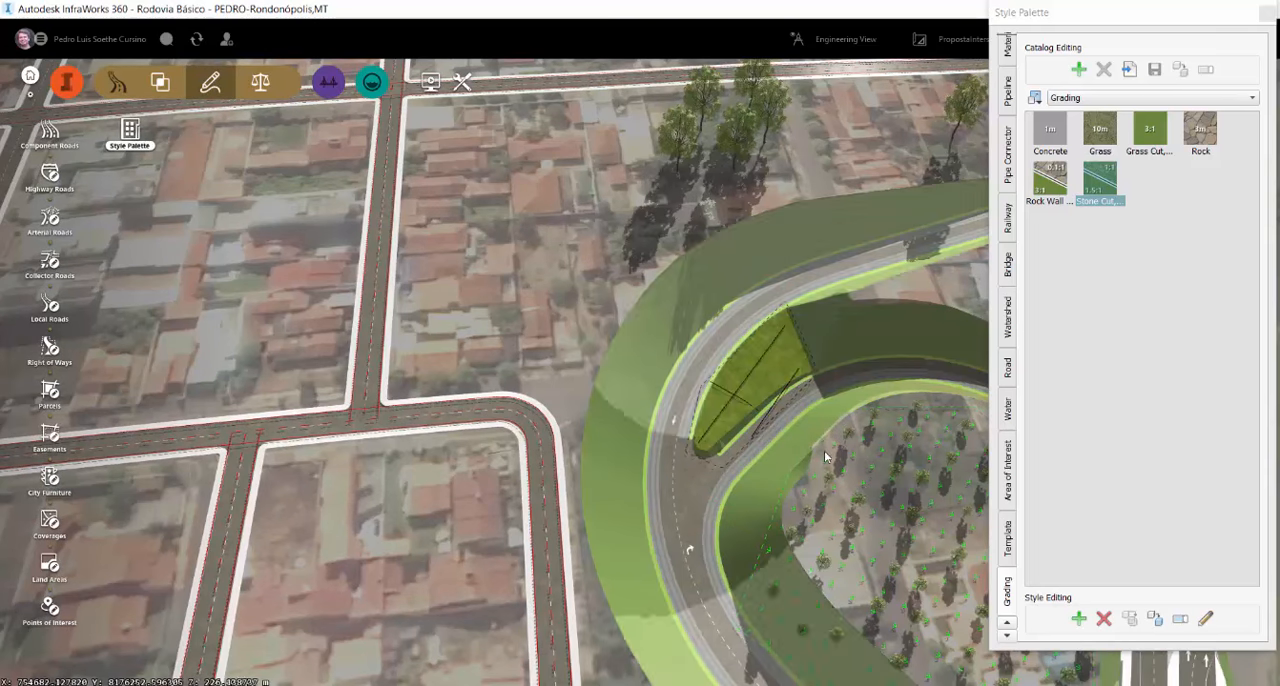
# Enlarge the connector road's curve by moving its intersection point outward, away from the loop center
pyautogui.moveTo(830, 450); pyautogui.dragTo(539, 347)
pyautogui.moveTo(900, 328); pyautogui.dragTo(723, 405)
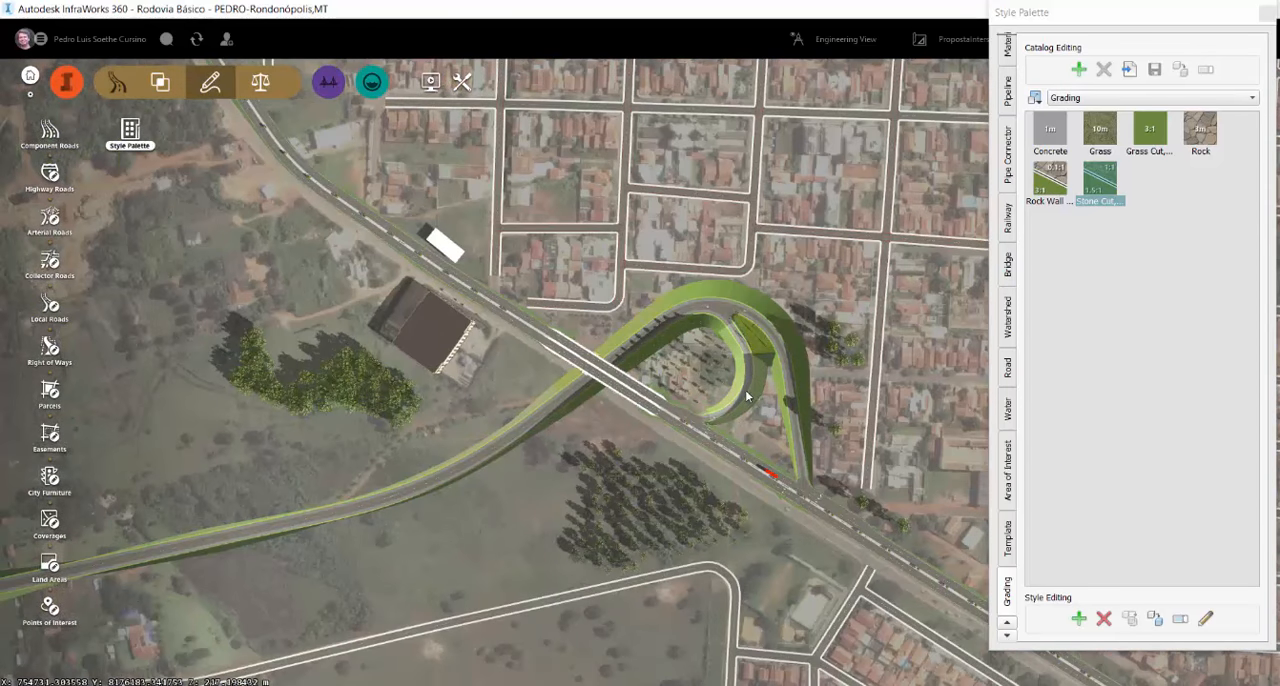
pyautogui.click(746, 397)
pyautogui.moveTo(745, 343); pyautogui.dragTo(733, 322)
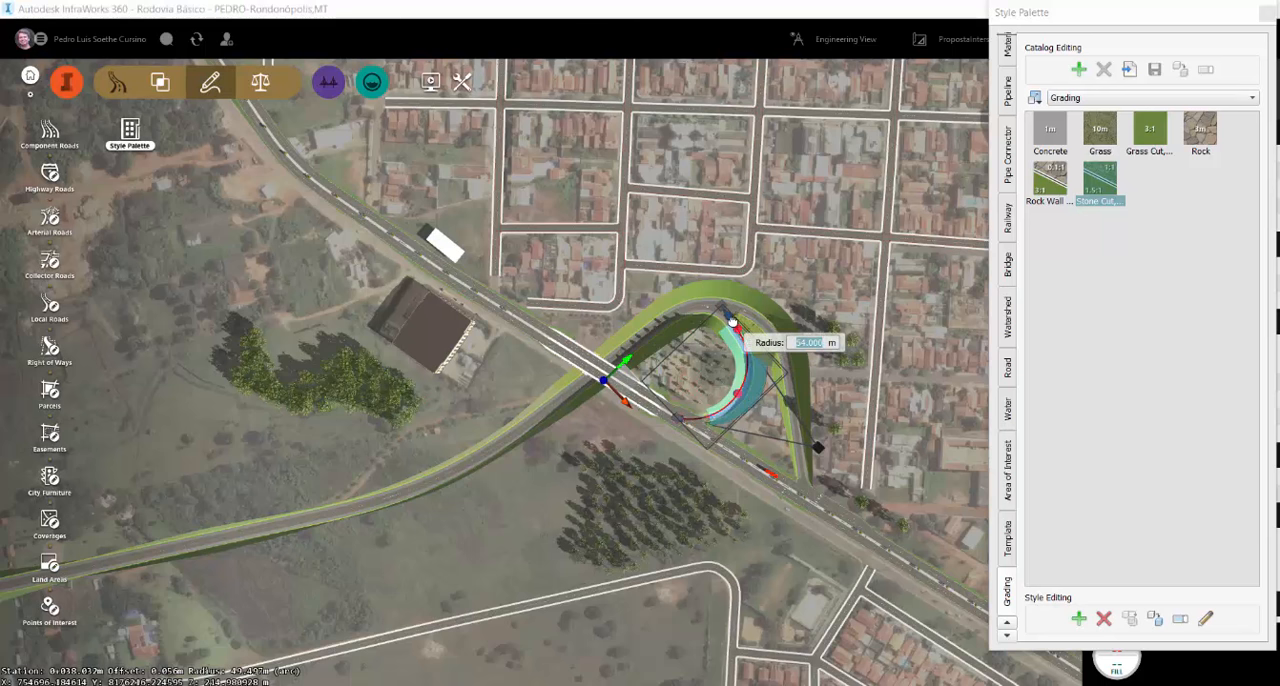
pyautogui.click(882, 407)
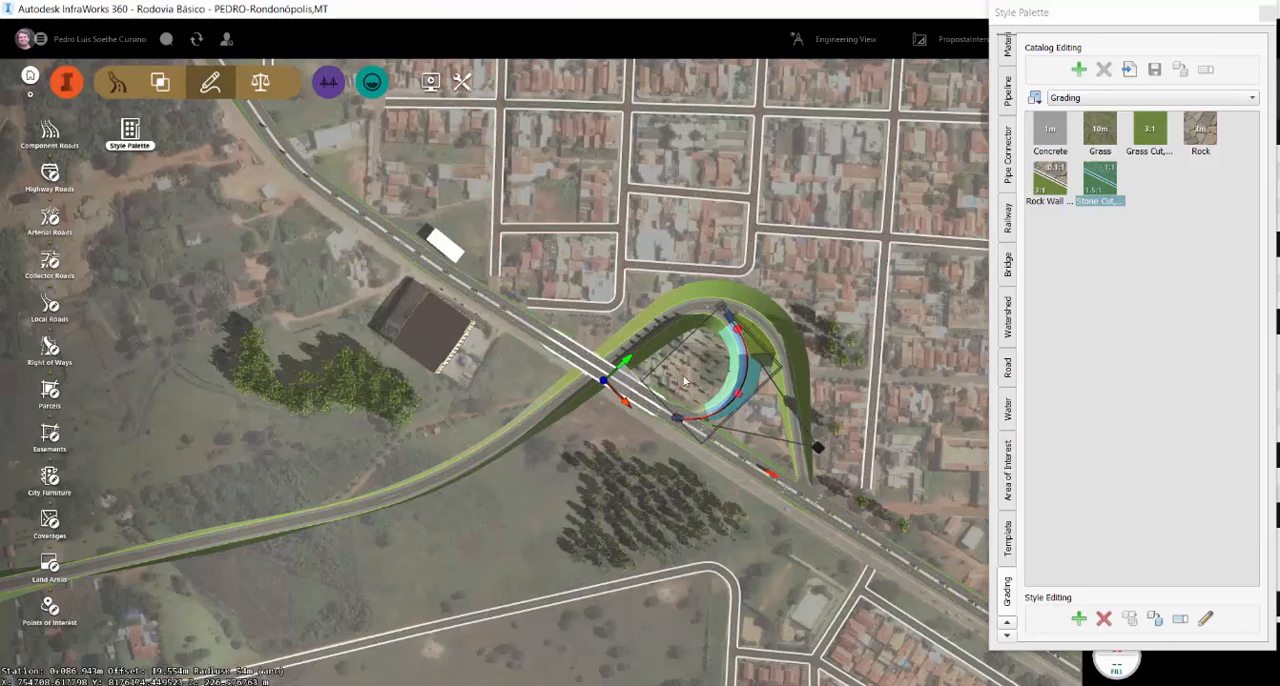
pyautogui.moveTo(817, 455); pyautogui.dragTo(911, 474)
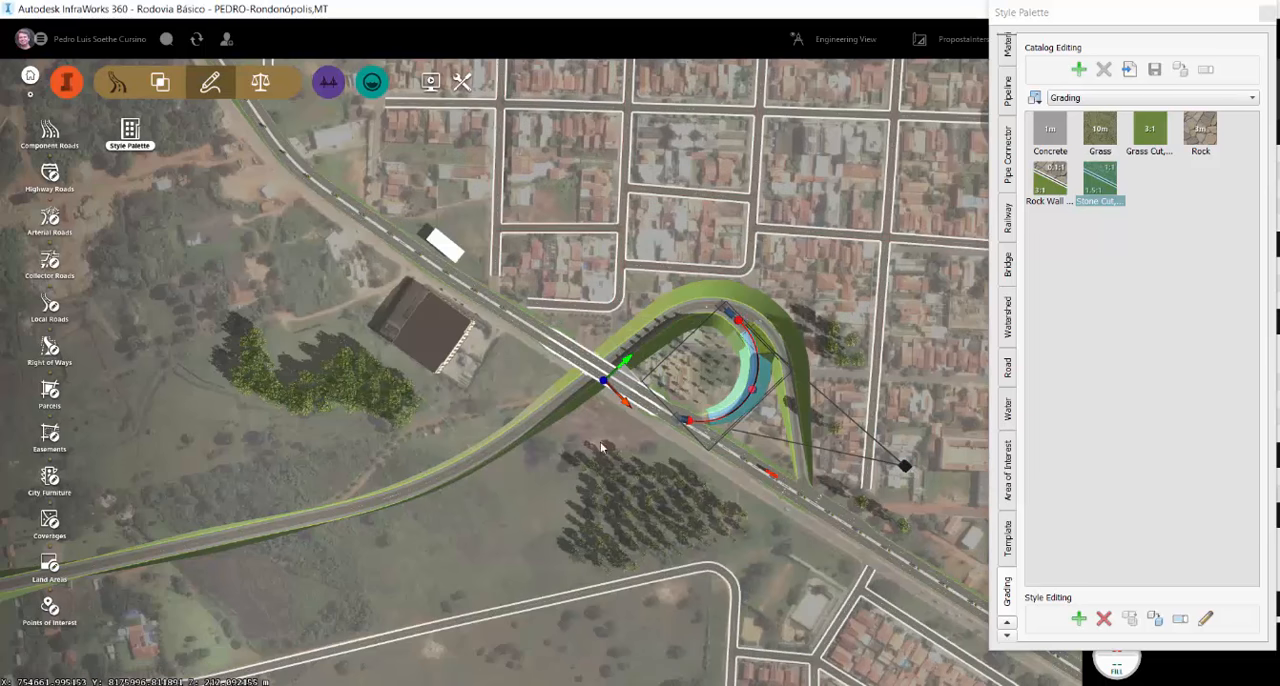
pyautogui.press('Escape')
# Examine the reshaped connector and the whole interchange from several angles, and close the style palette
pyautogui.scroll(5, 740, 354)
pyautogui.scroll(2, 764, 378)
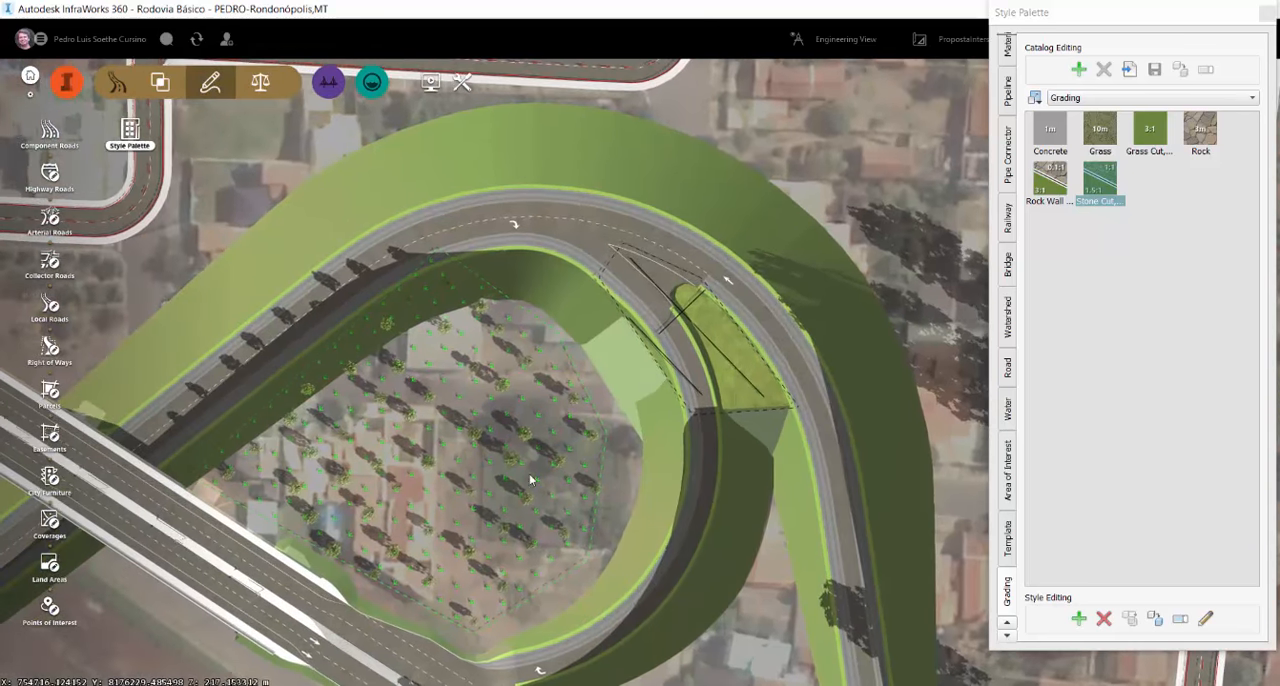
pyautogui.moveTo(631, 417); pyautogui.dragTo(998, 358)
pyautogui.scroll(-3, 617, 376)
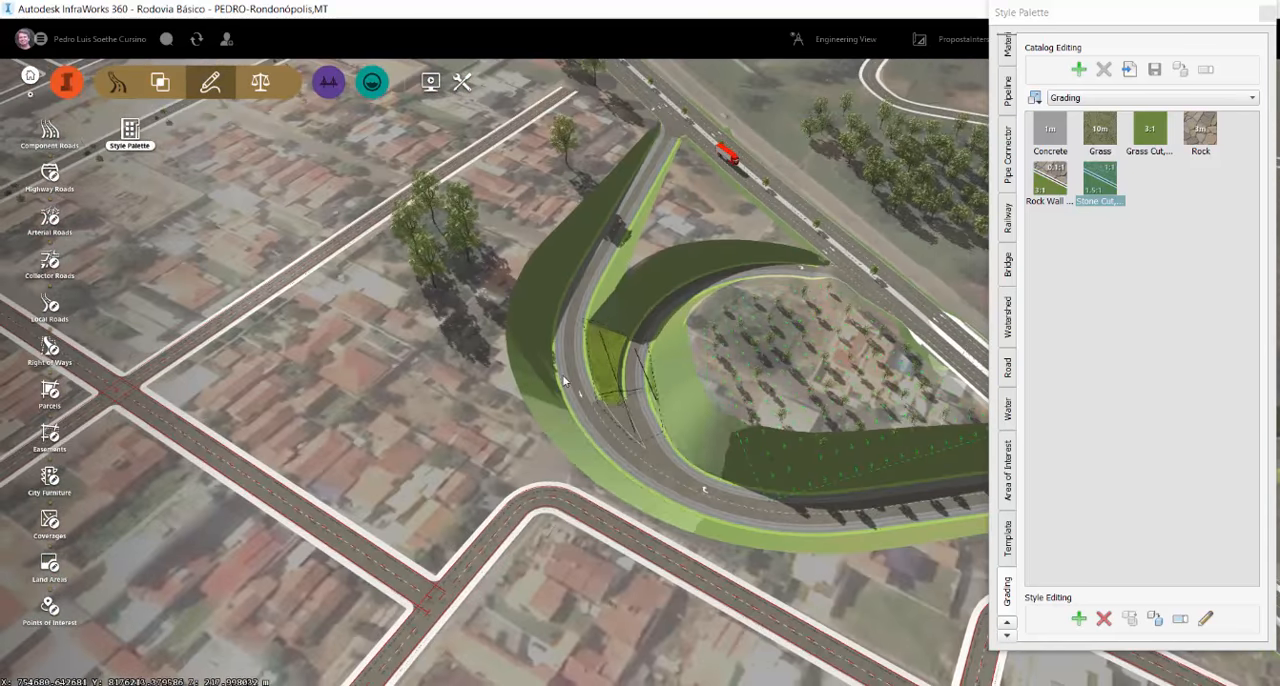
pyautogui.scroll(-5, 617, 376)
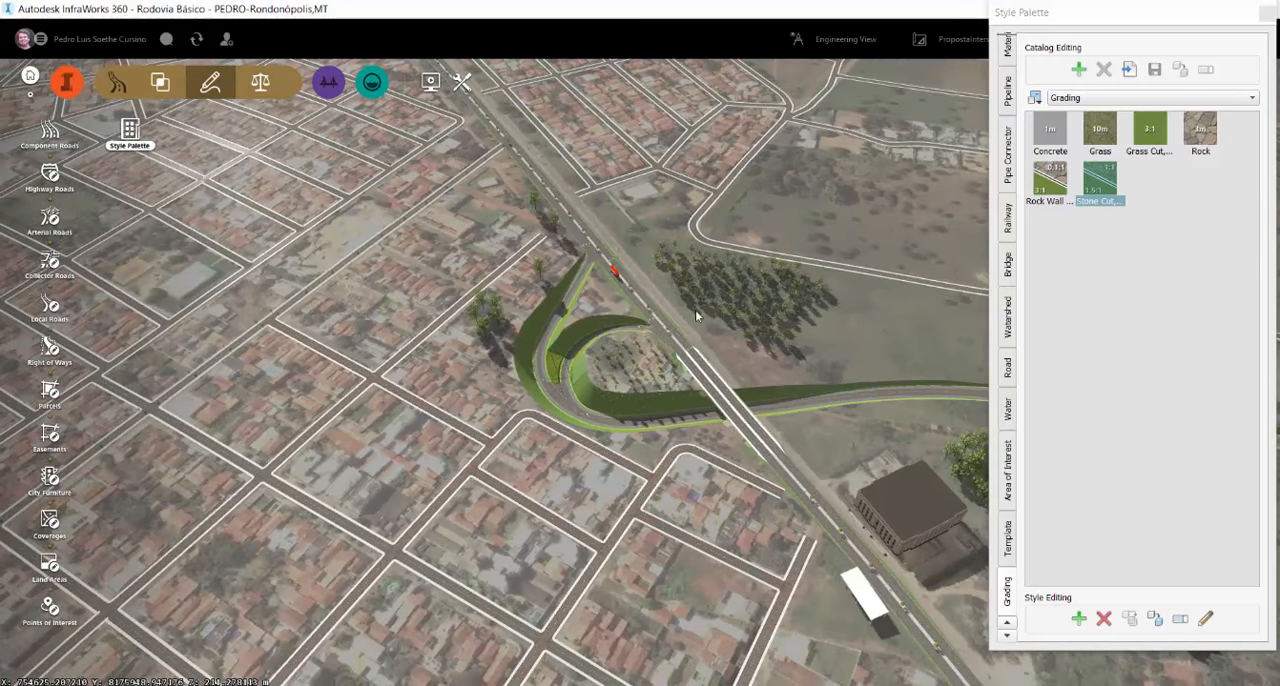
pyautogui.moveTo(551, 466); pyautogui.dragTo(548, 248)
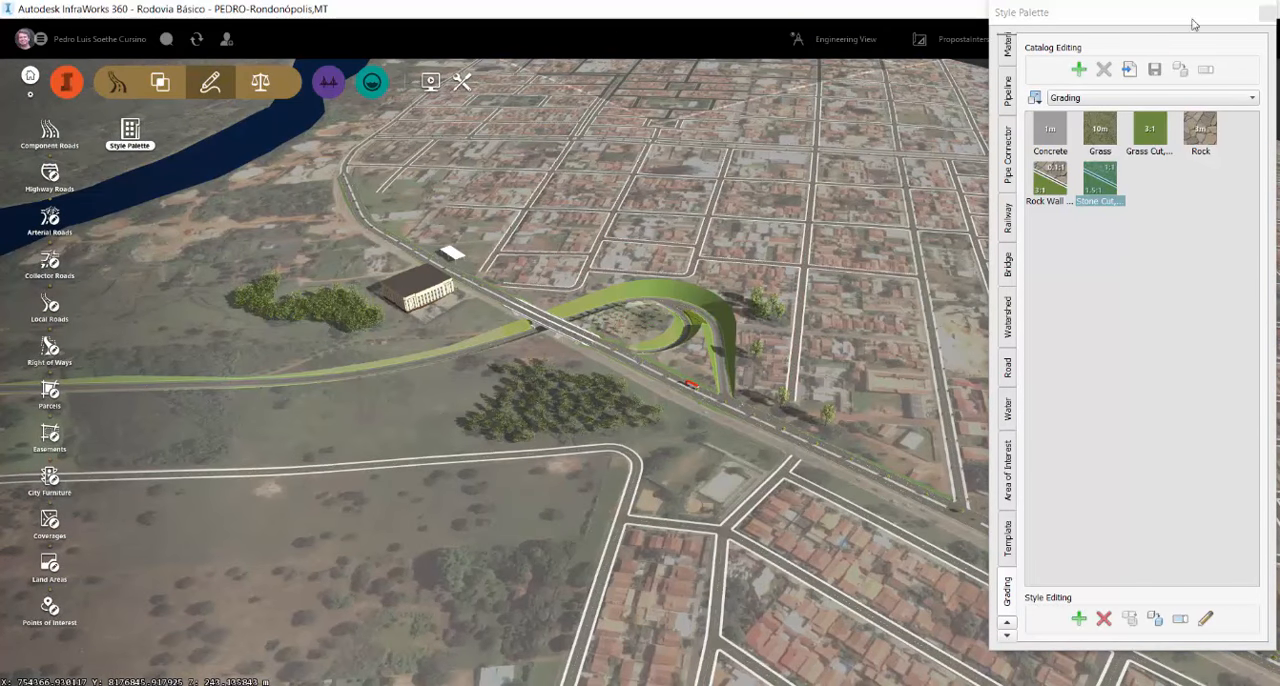
pyautogui.click(1272, 16)
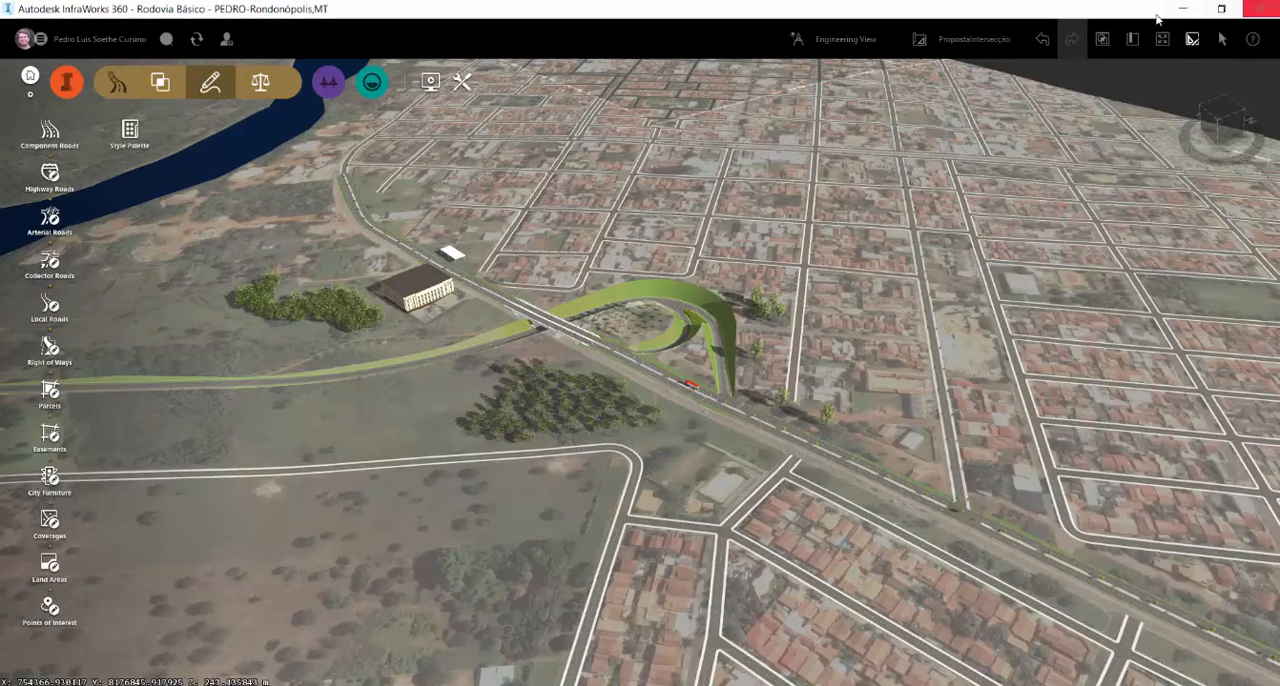
# View the ProjetoAvançado1 proposal for comparison and return to the PropostaIntersecção proposal
pyautogui.click(997, 45)
pyautogui.click(981, 85)
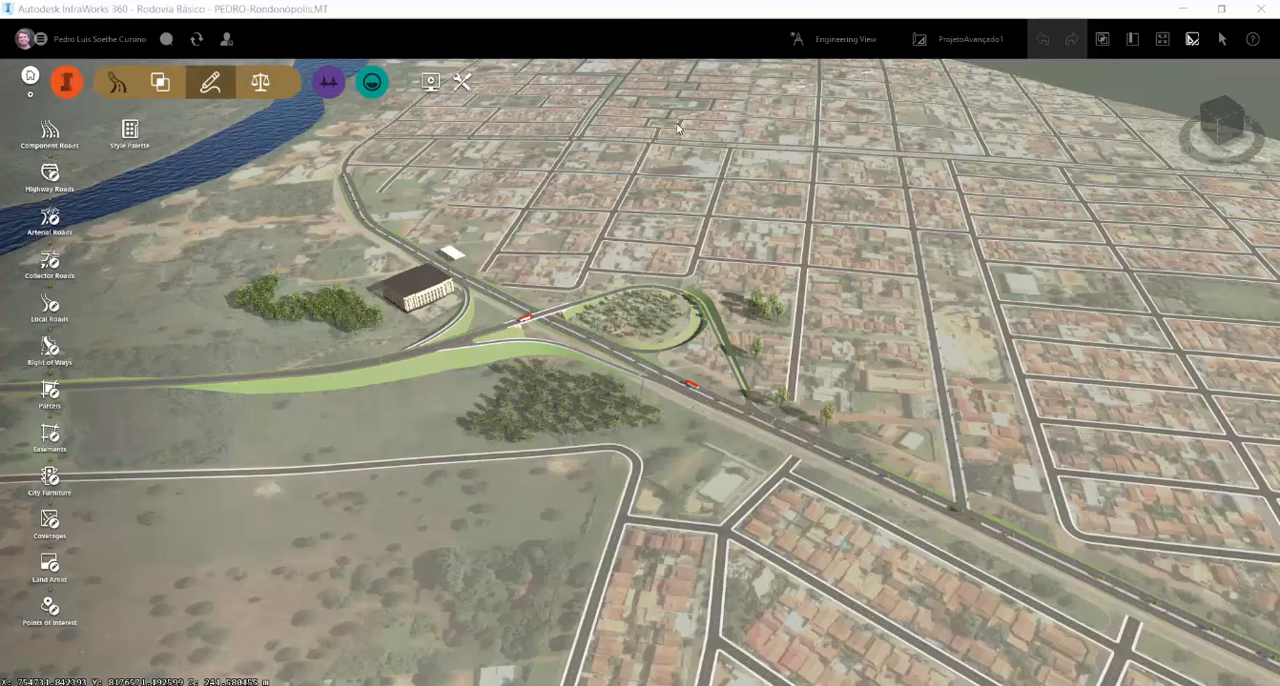
pyautogui.click(960, 39)
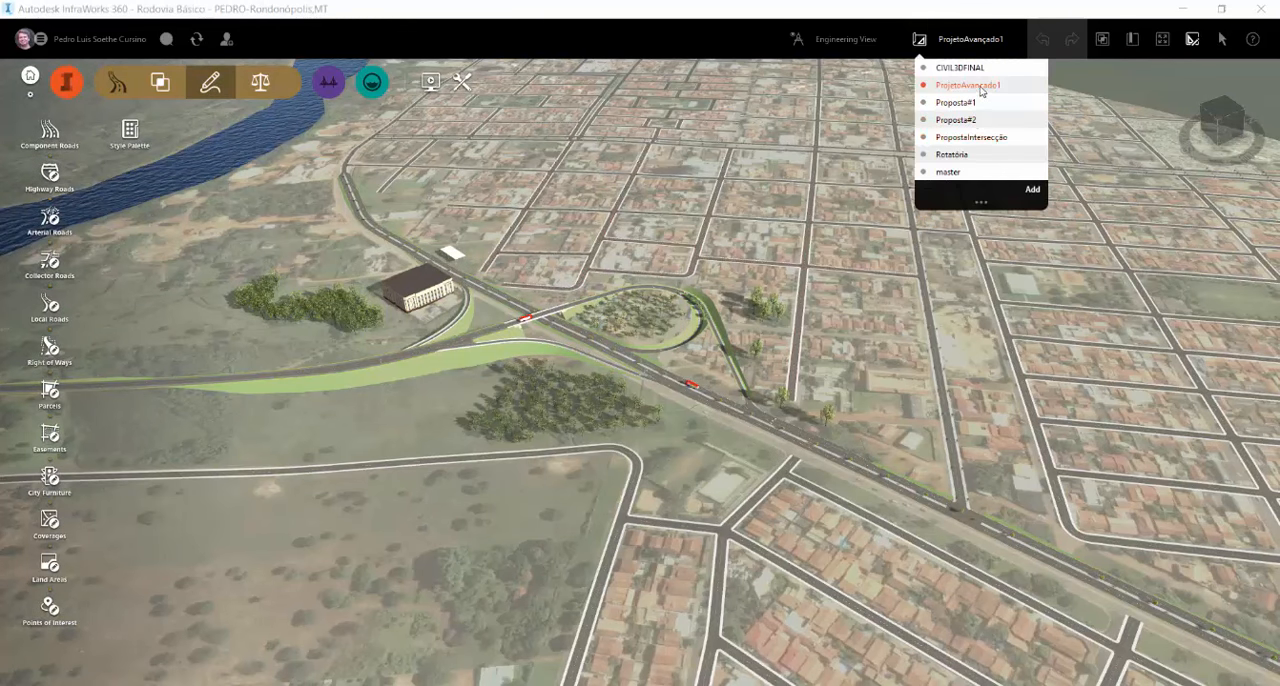
pyautogui.click(976, 139)
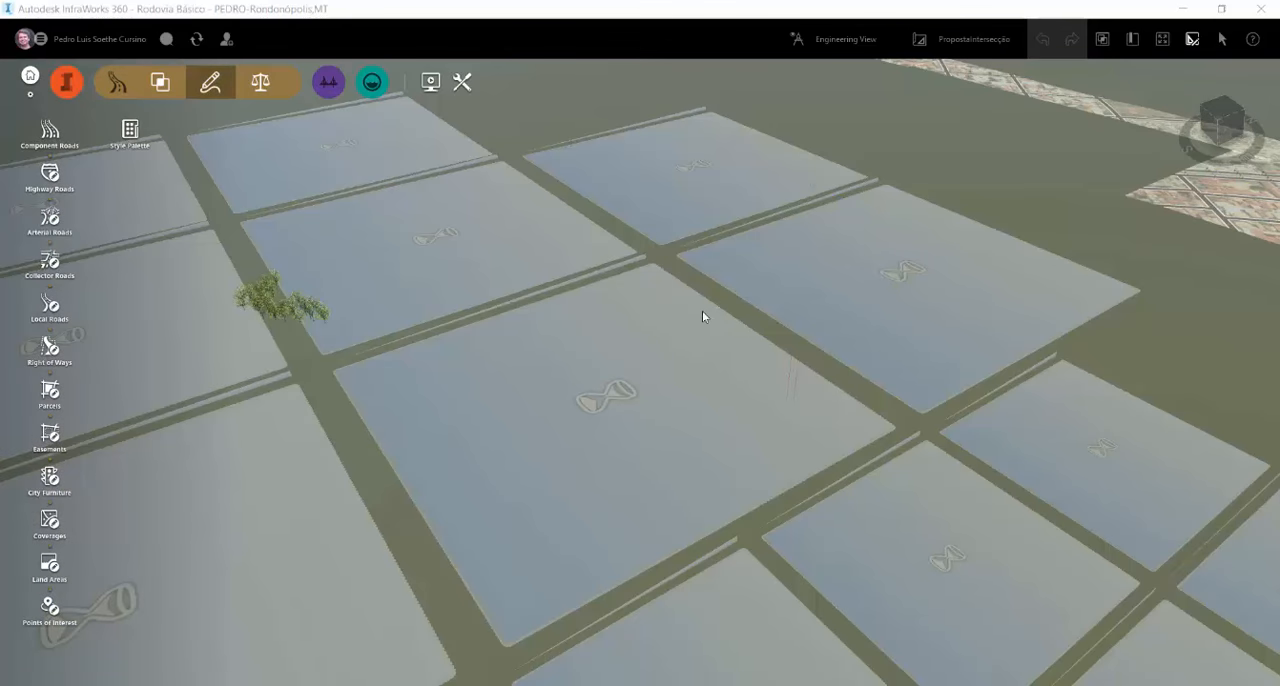
# Compute the connector road's earthwork quantities and save them as a CSV file in Documentos under the suggested name
pyautogui.scroll(6, 688, 308)
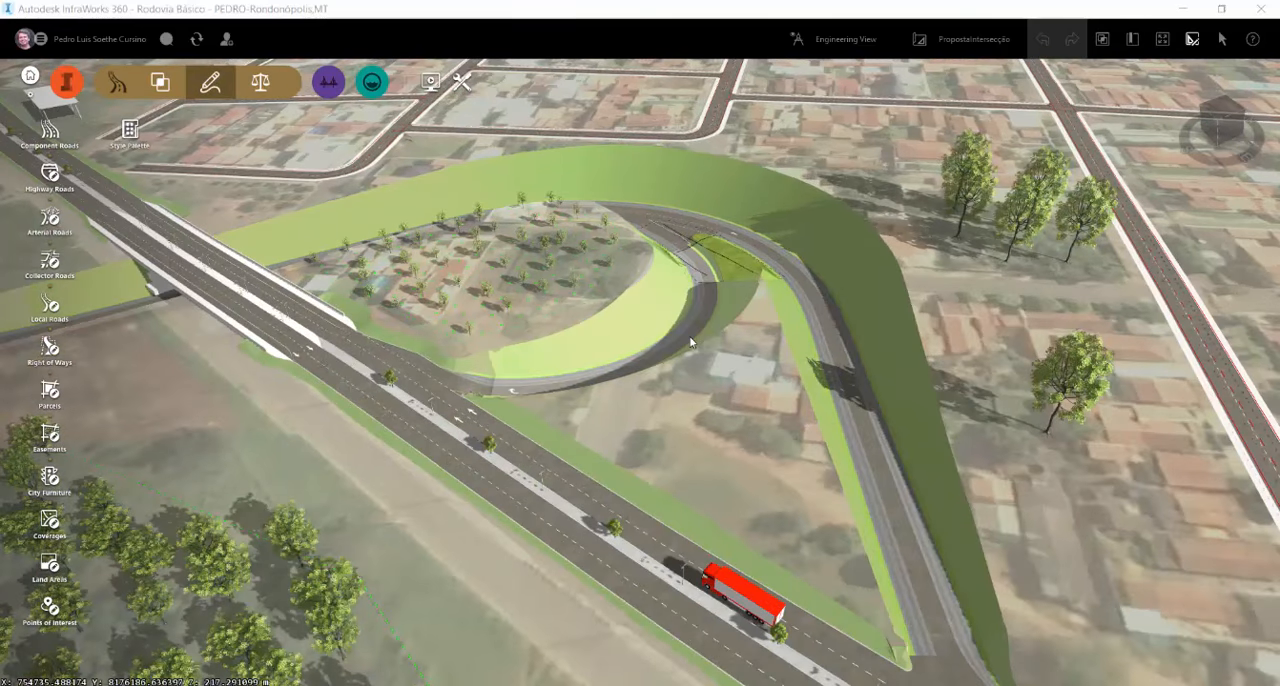
pyautogui.click(684, 352)
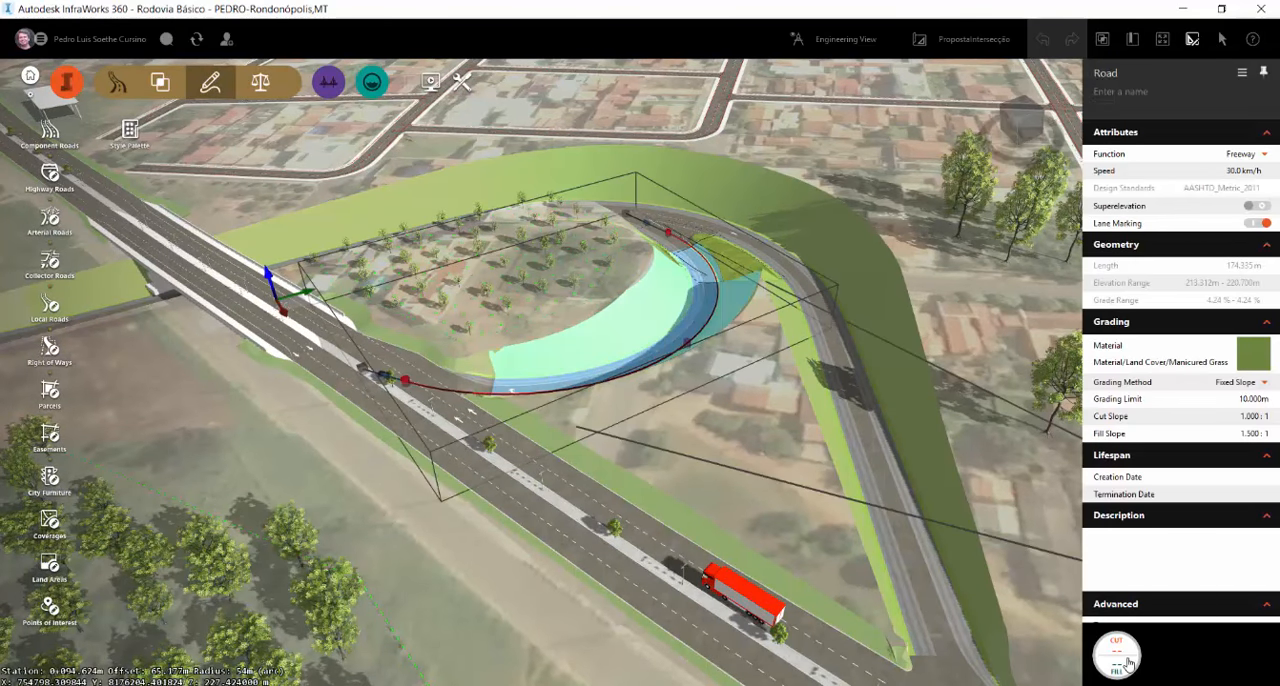
pyautogui.click(1128, 664)
pyautogui.click(1098, 612)
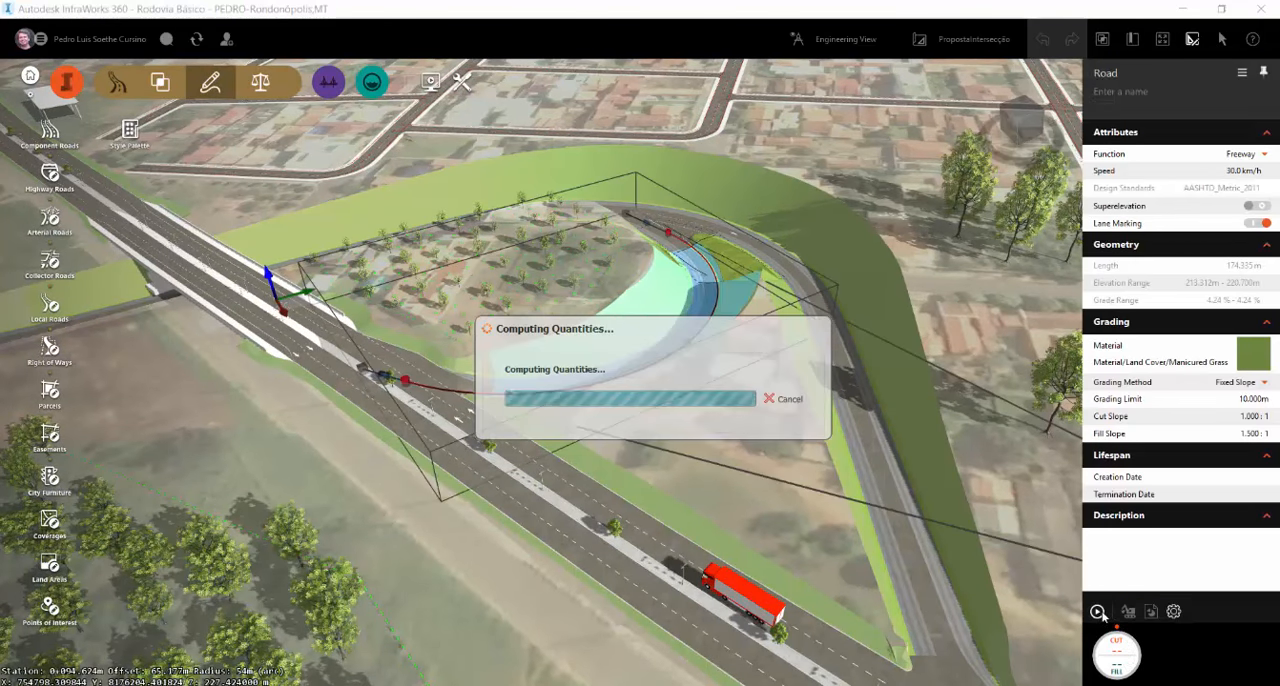
pyautogui.click(1128, 612)
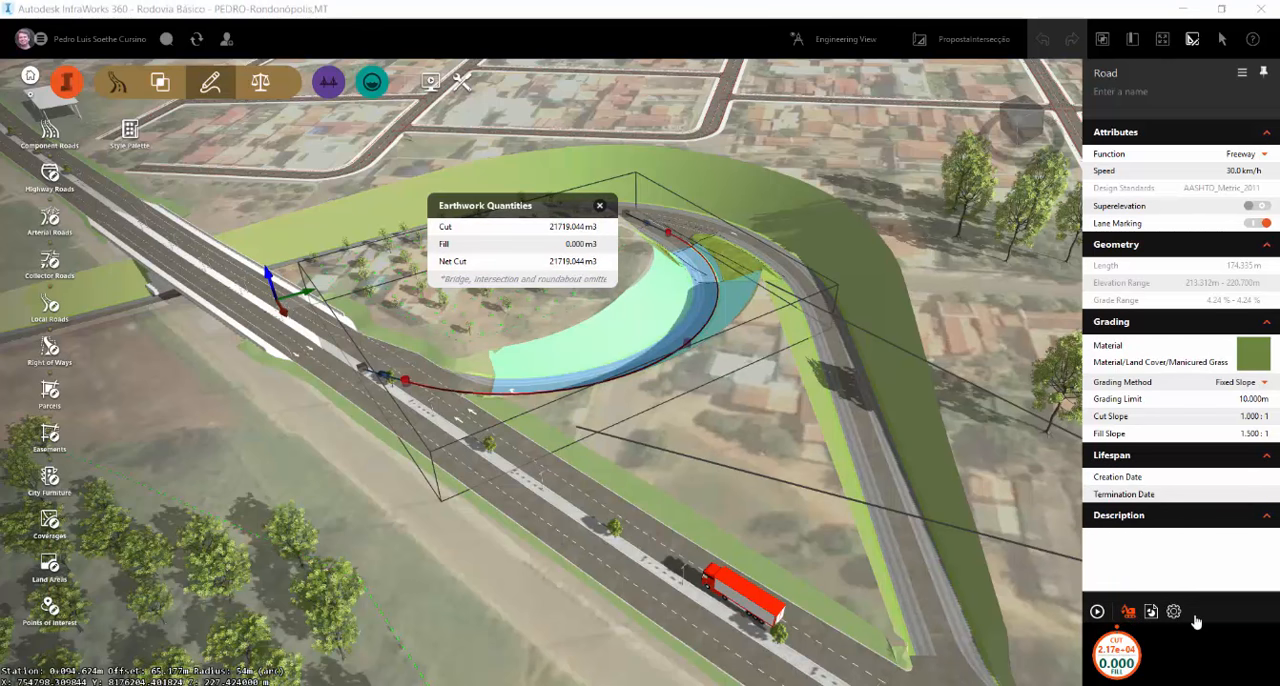
pyautogui.click(1151, 612)
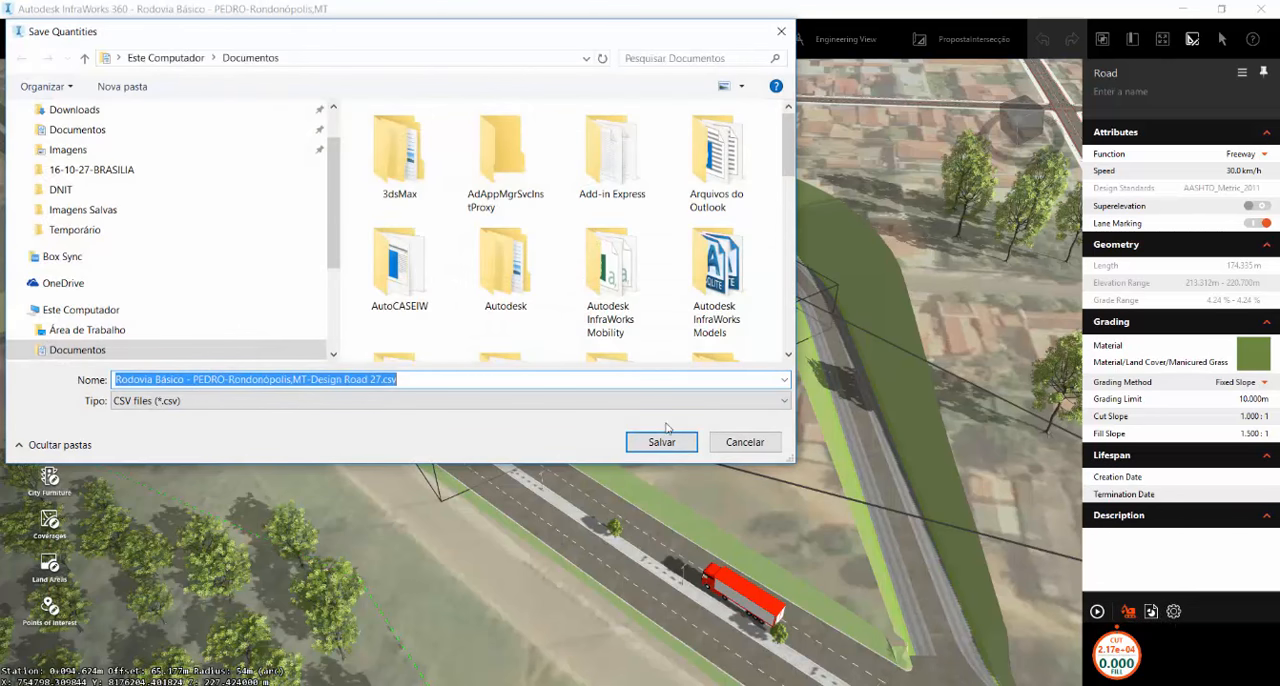
pyautogui.click(659, 442)
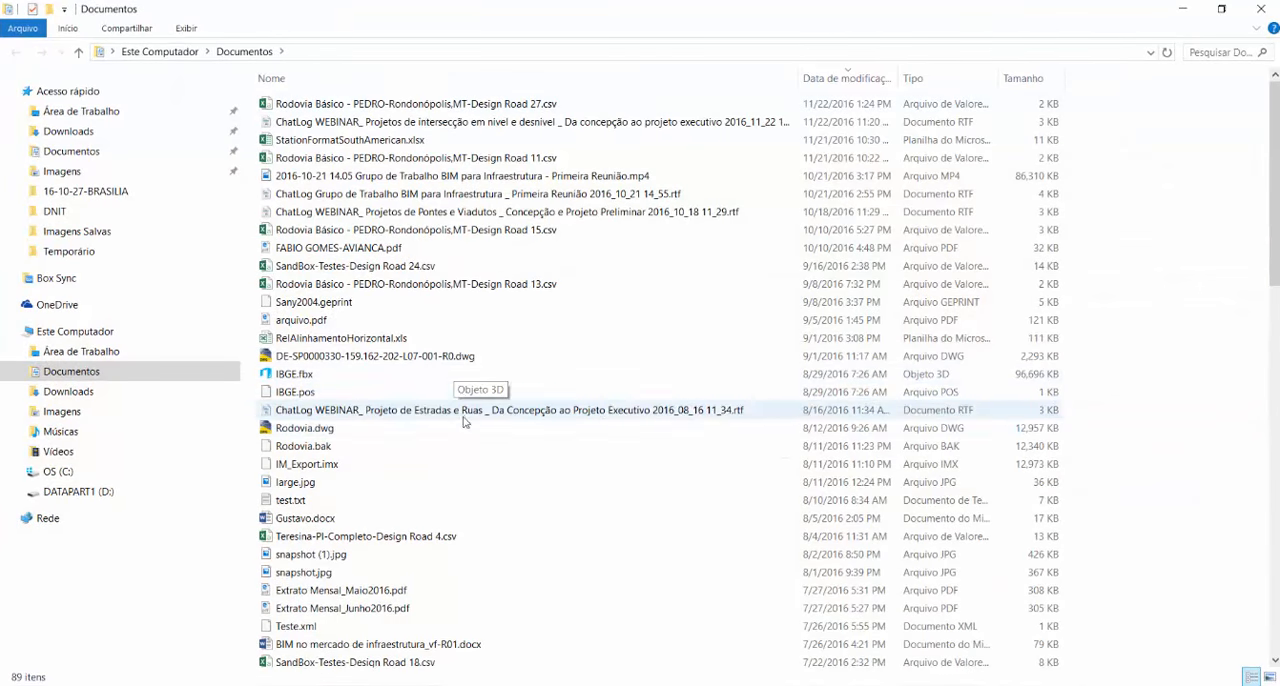
# Open the exported Design Road 27 CSV file, review its station volumes and cumulative totals, and close it
pyautogui.doubleClick(381, 104)
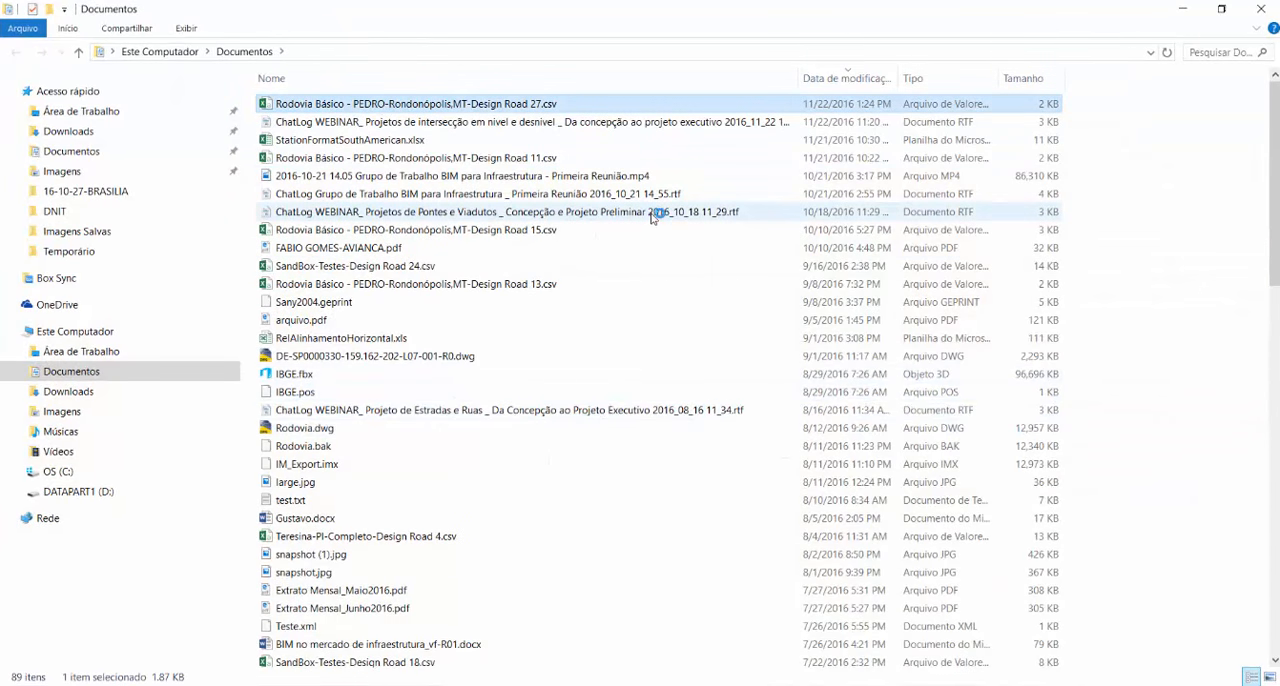
pyautogui.click(1183, 12)
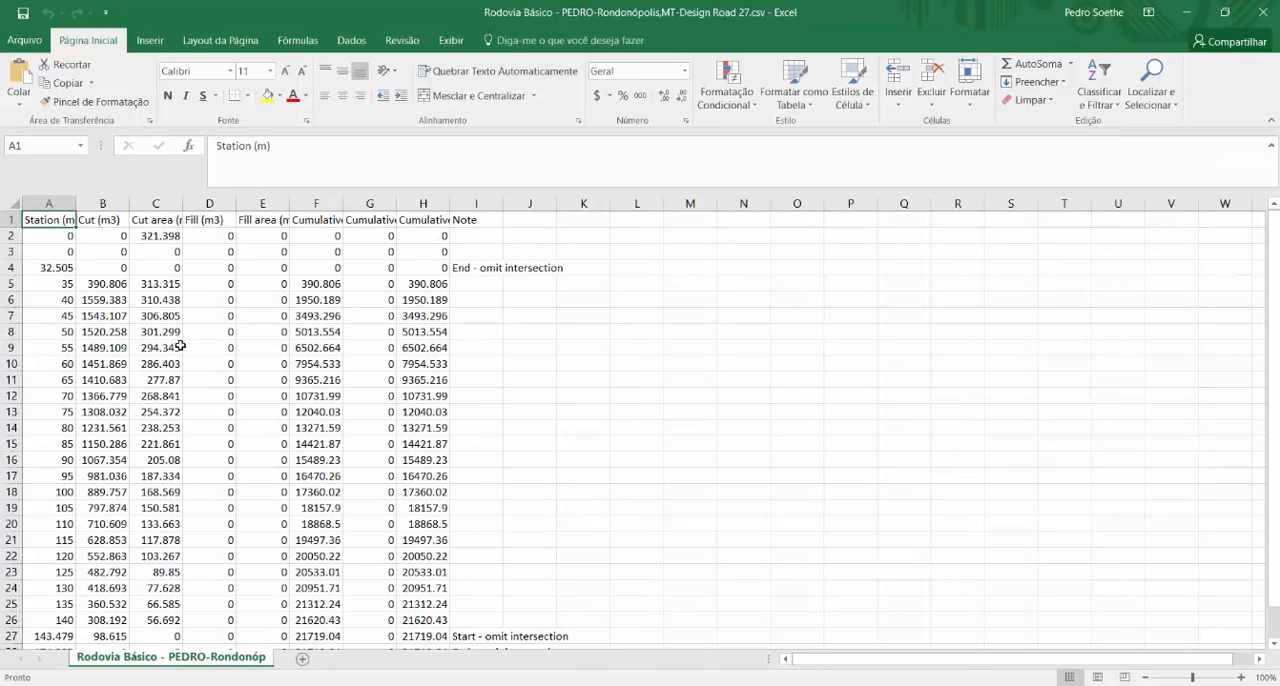
pyautogui.scroll(-6, 180, 346)
pyautogui.scroll(1, 157, 343)
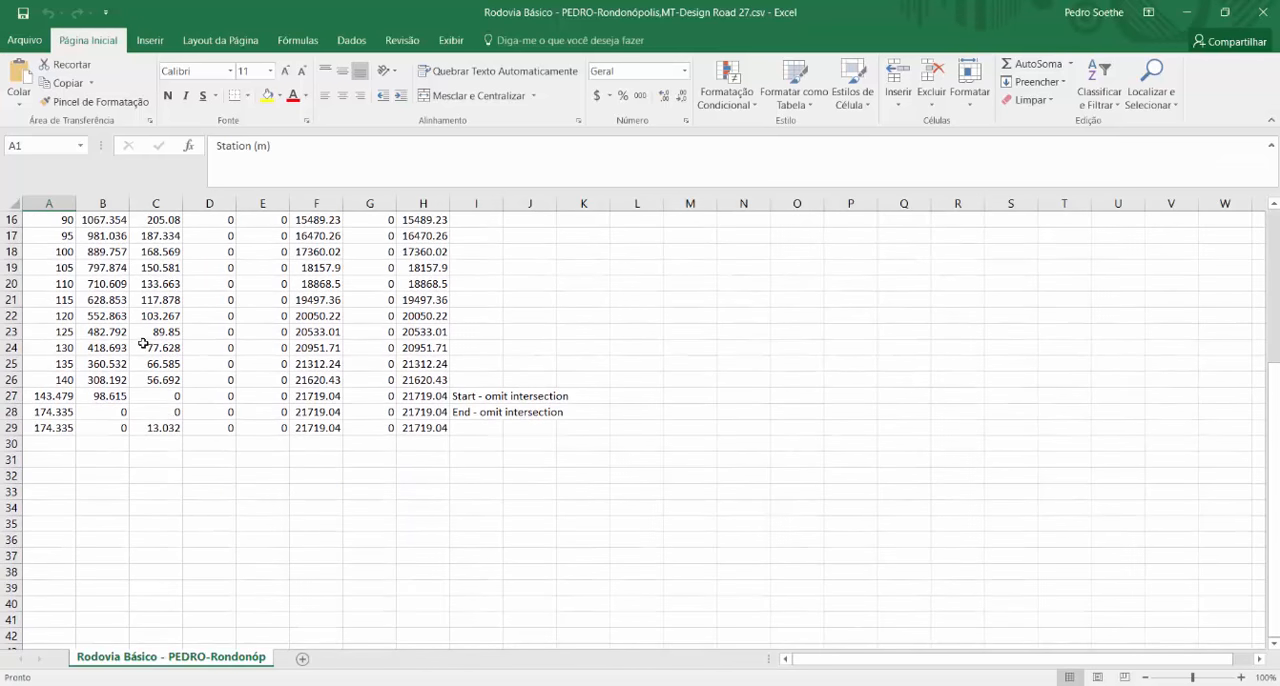
pyautogui.click(426, 431)
pyautogui.click(1267, 12)
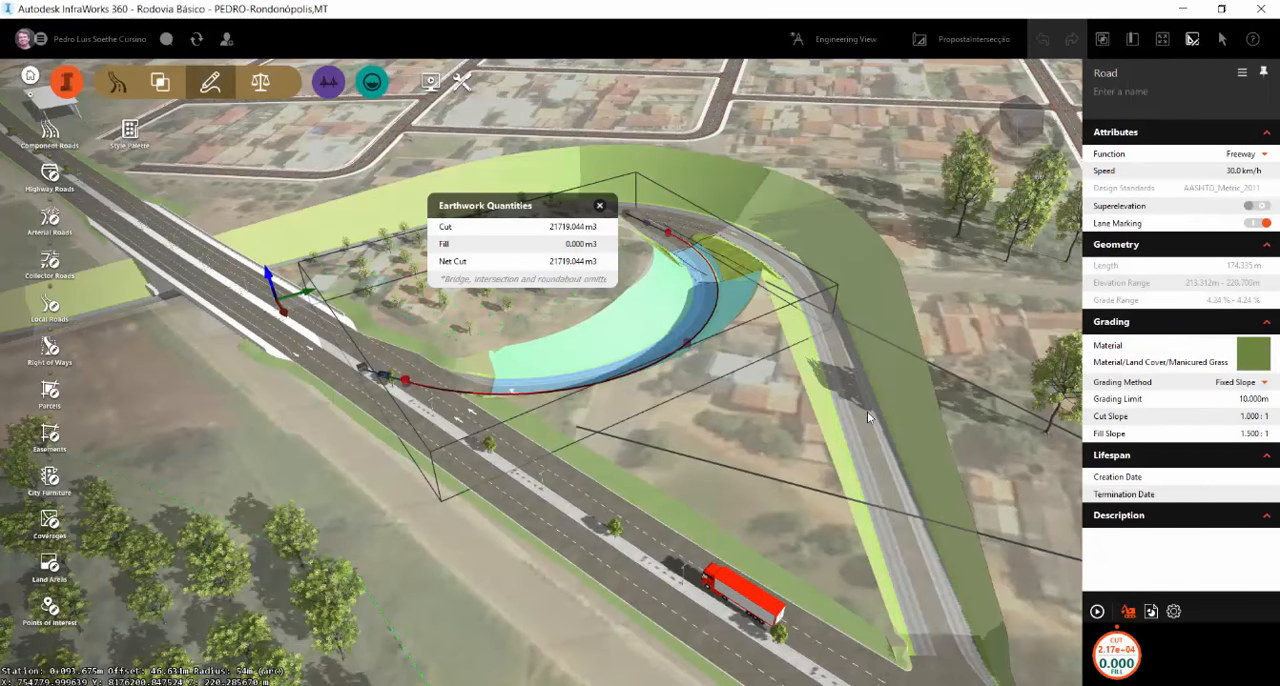
# Compute the earthwork quantities of the outer ramp road that curves around the loop
pyautogui.click(868, 412)
pyautogui.click(1099, 611)
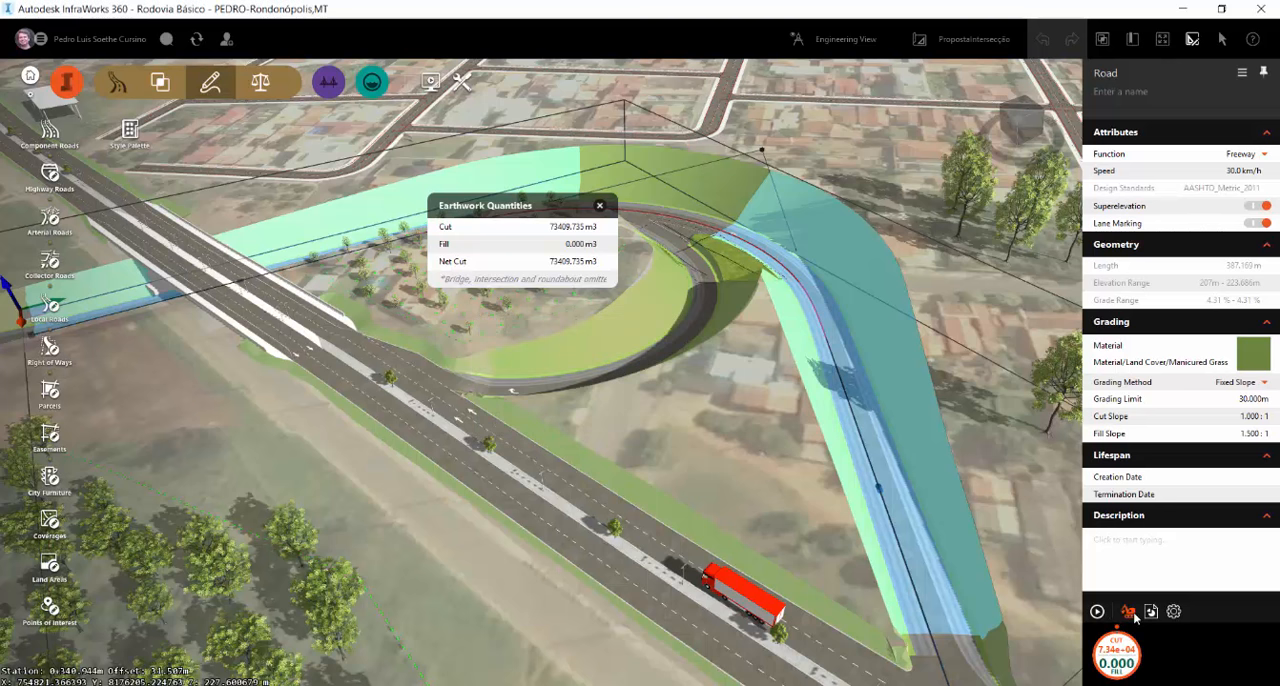
pyautogui.click(1135, 618)
pyautogui.click(1135, 618)
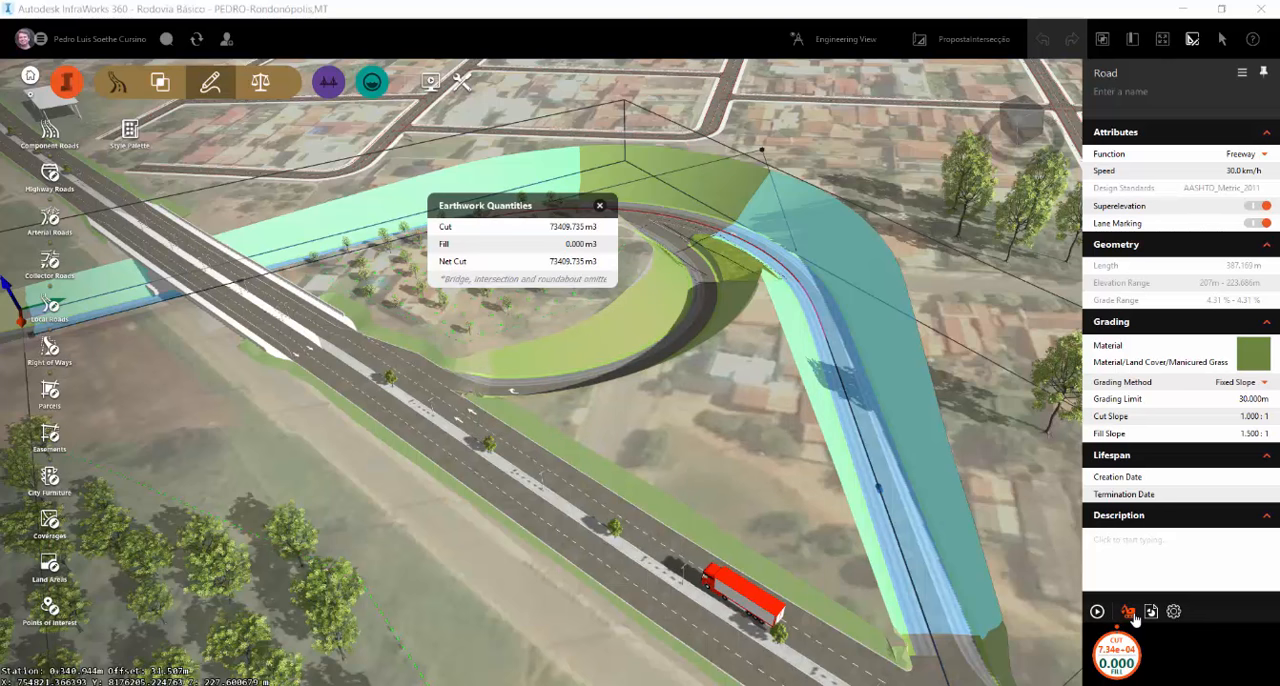
# Compute the earthwork quantities of the arterial road approaching the bridge, then close the results and deselect the road
pyautogui.scroll(-5, 707, 403)
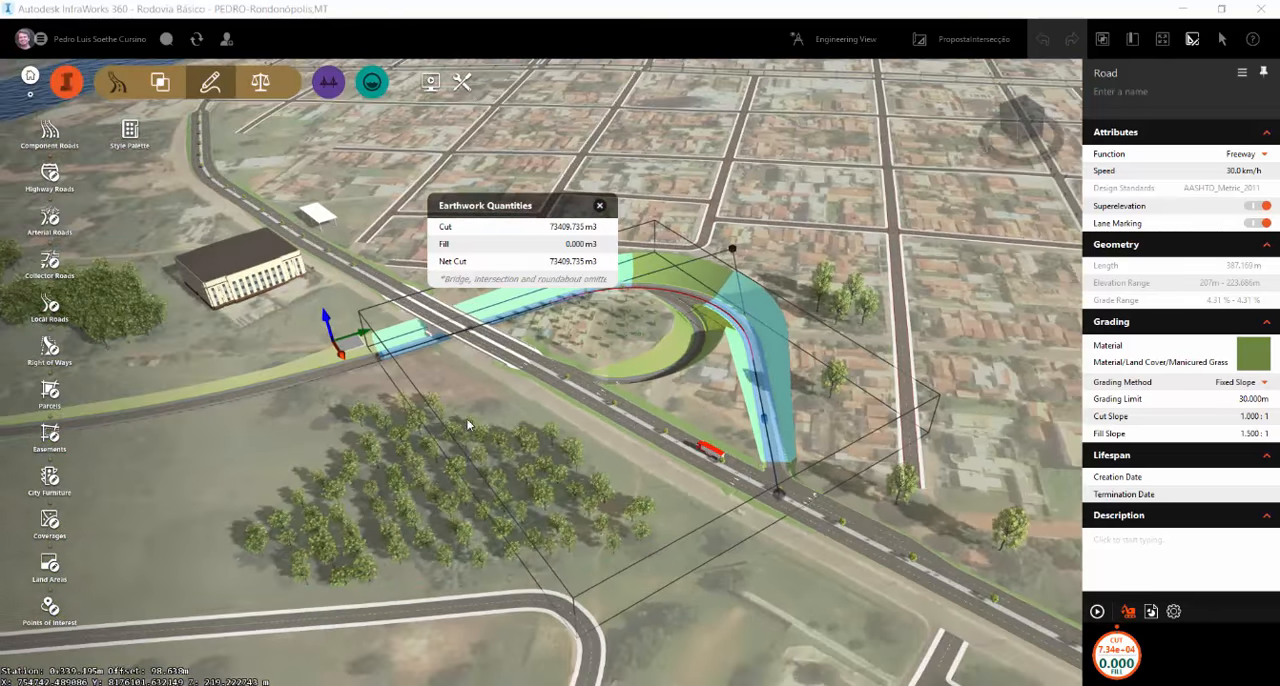
pyautogui.click(345, 366)
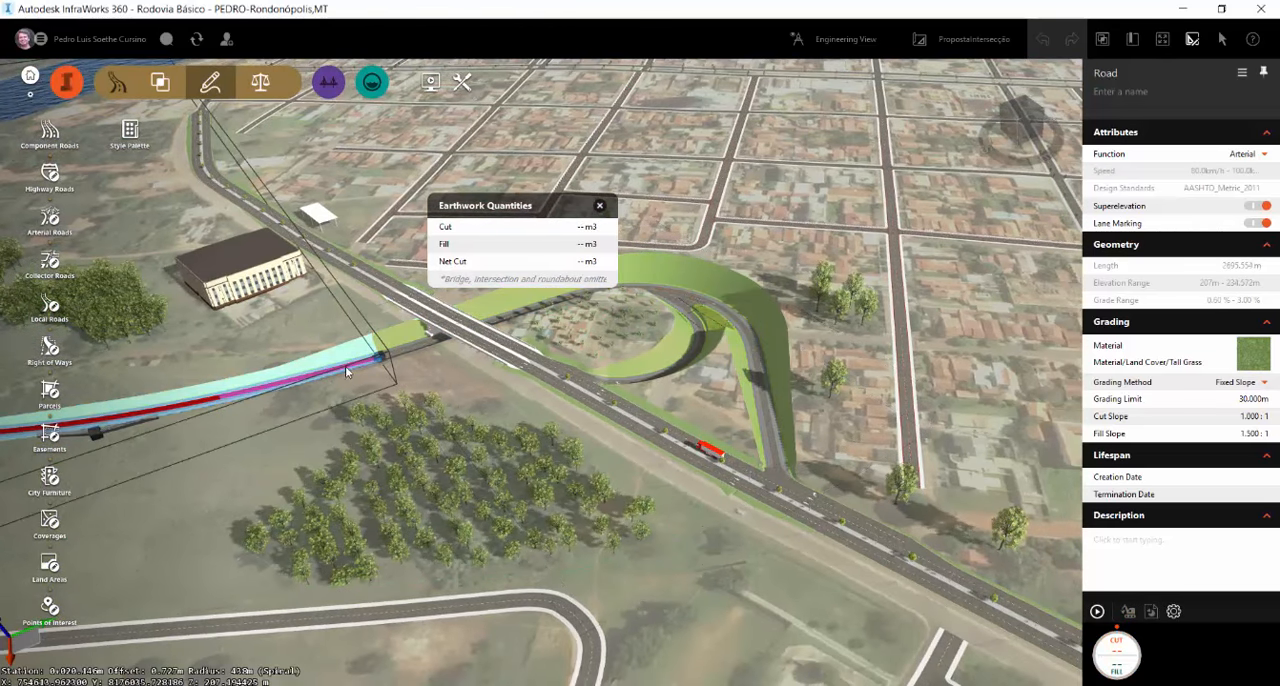
pyautogui.click(1098, 613)
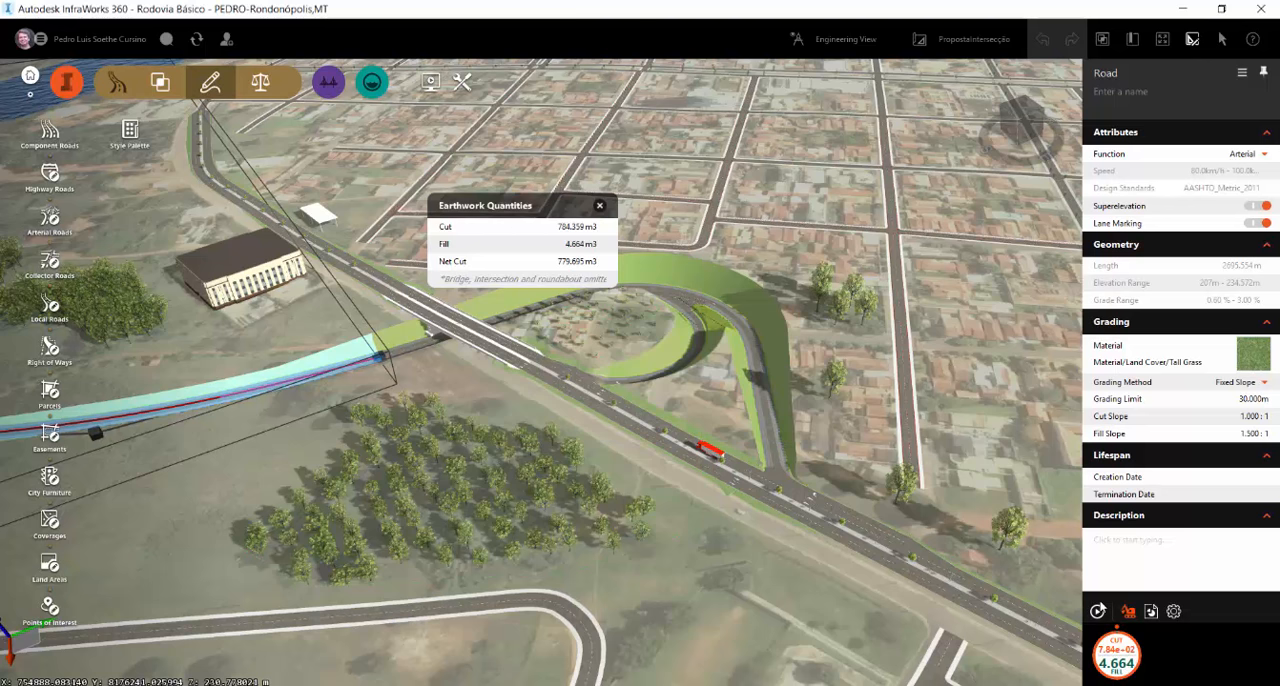
pyautogui.click(600, 206)
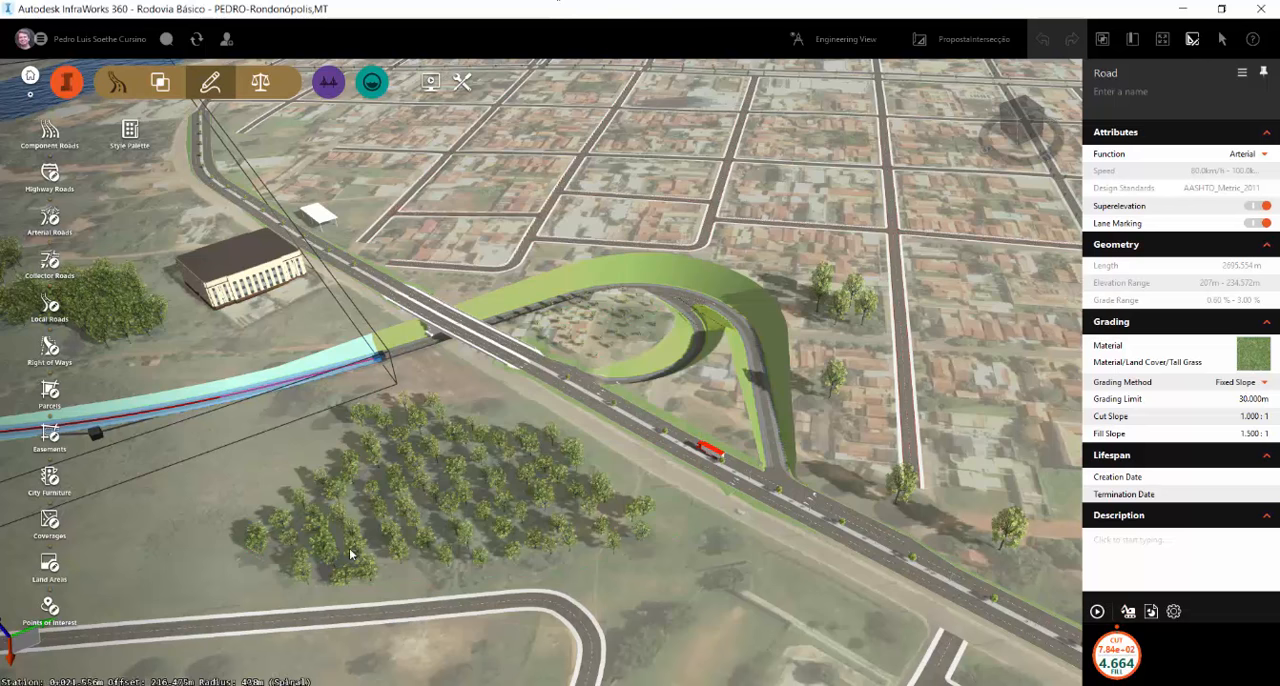
pyautogui.click(803, 379)
pyautogui.scroll(-4, 695, 465)
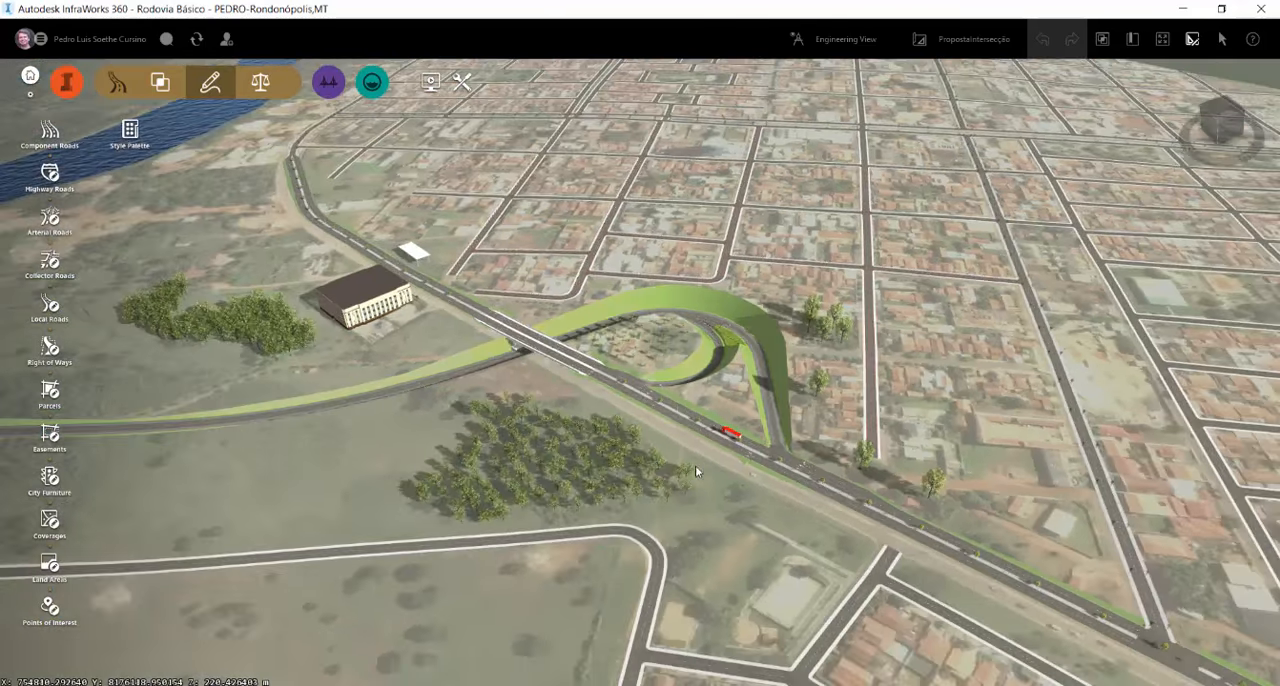
pyautogui.moveTo(676, 451); pyautogui.dragTo(658, 539)
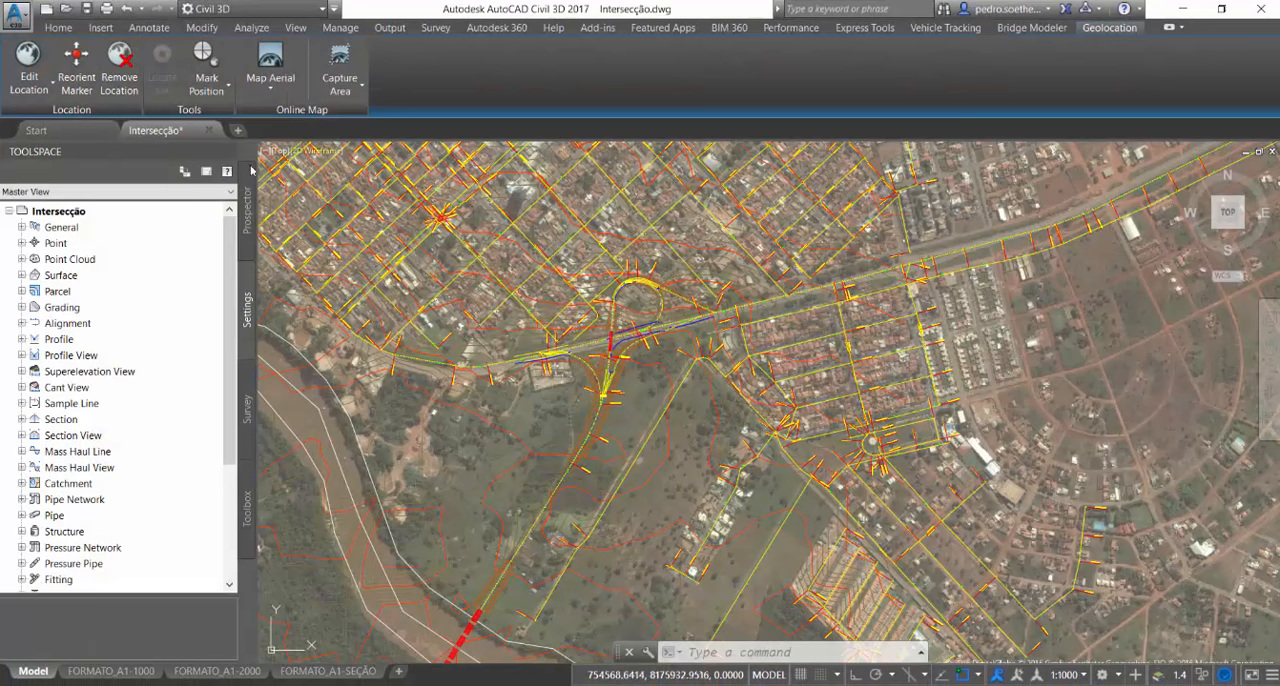
# Start a blank drawing from the default template in AutoCAD Civil 3D
pyautogui.click(56, 28)
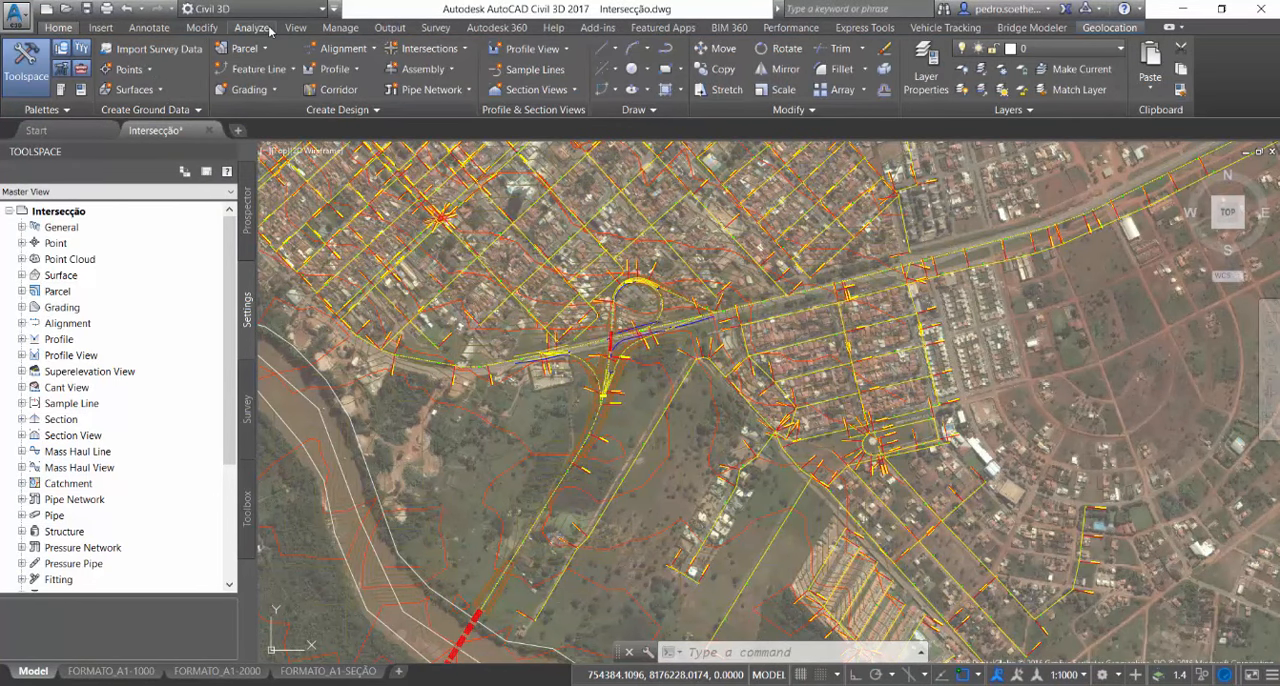
pyautogui.click(38, 130)
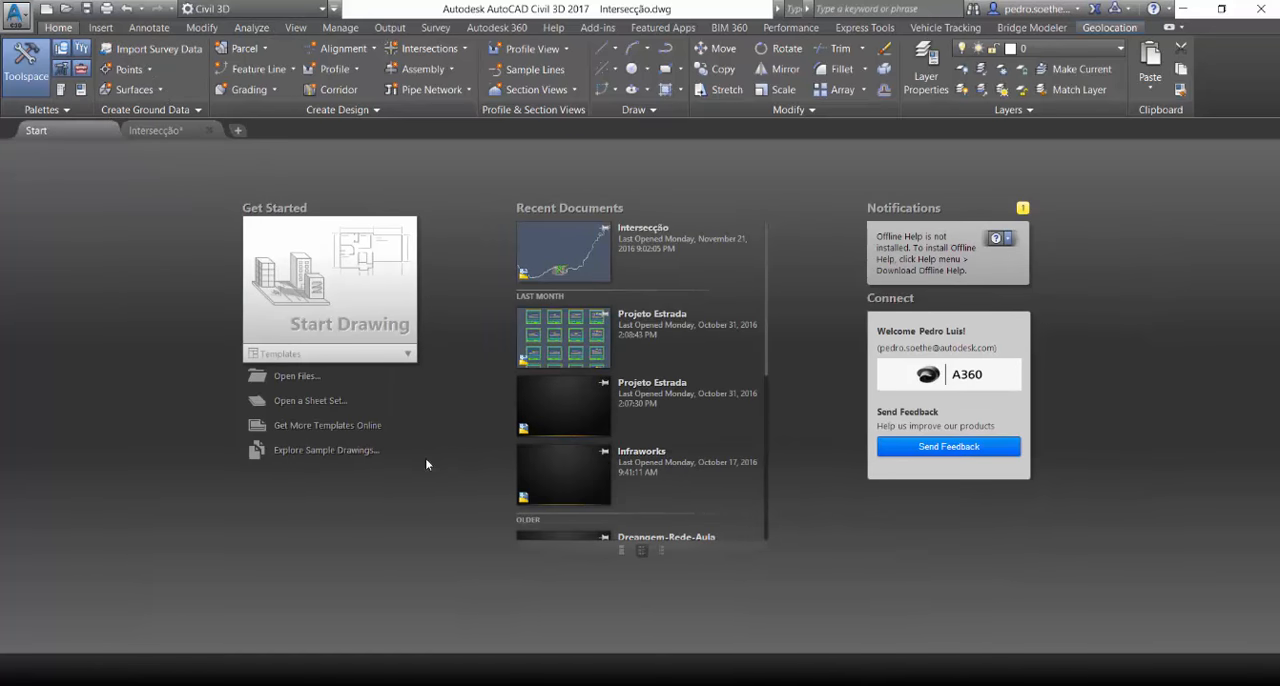
pyautogui.click(326, 328)
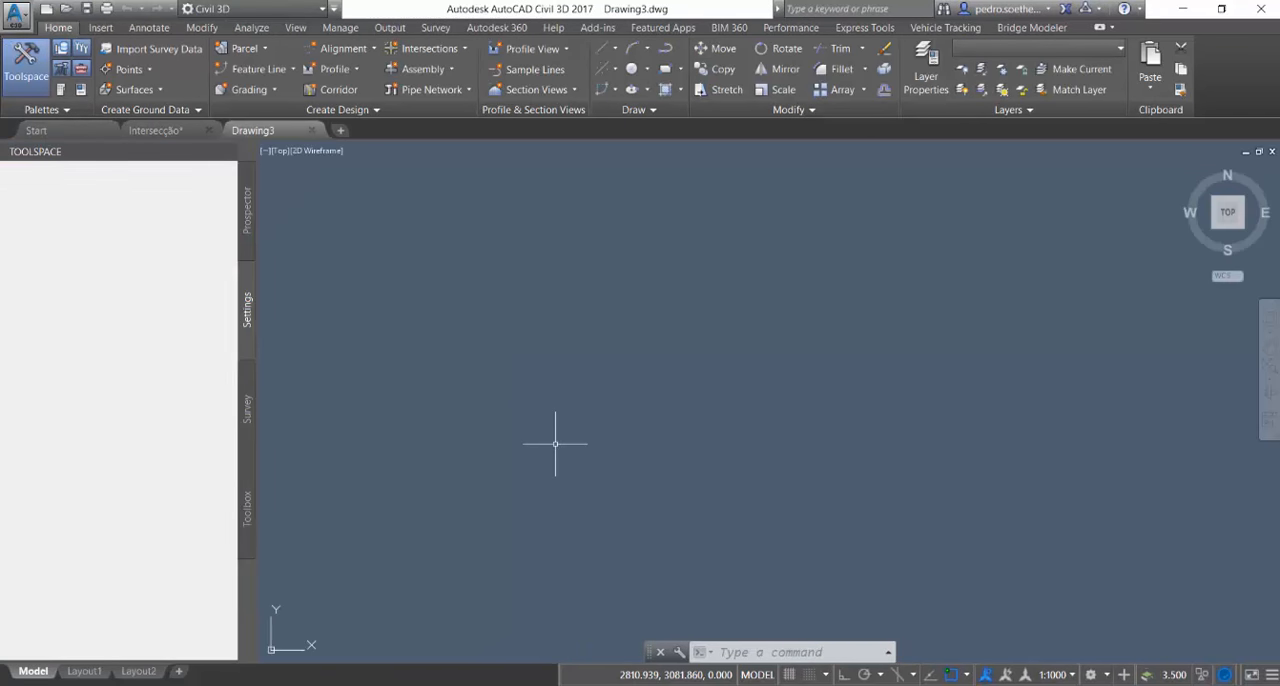
# Create a new drawing from the _autocad civil 3d 2017_bra (dnit).dwt template
pyautogui.write('new')
pyautogui.press('Return')
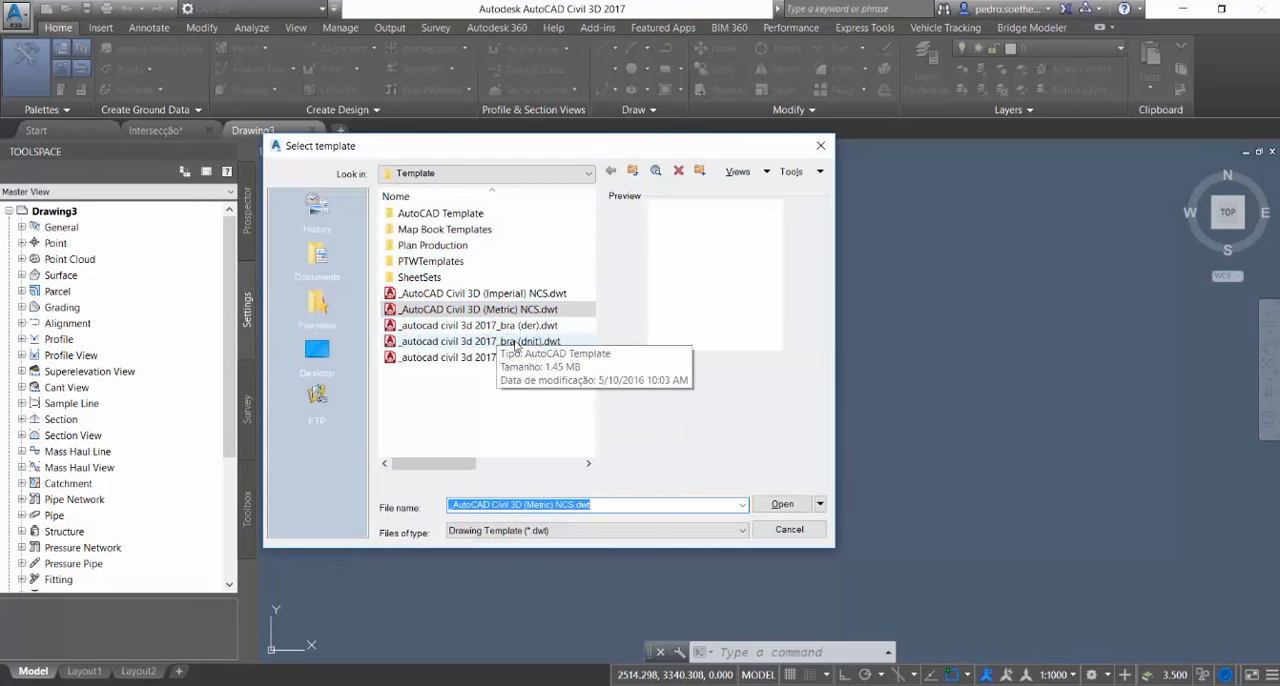
pyautogui.click(505, 341)
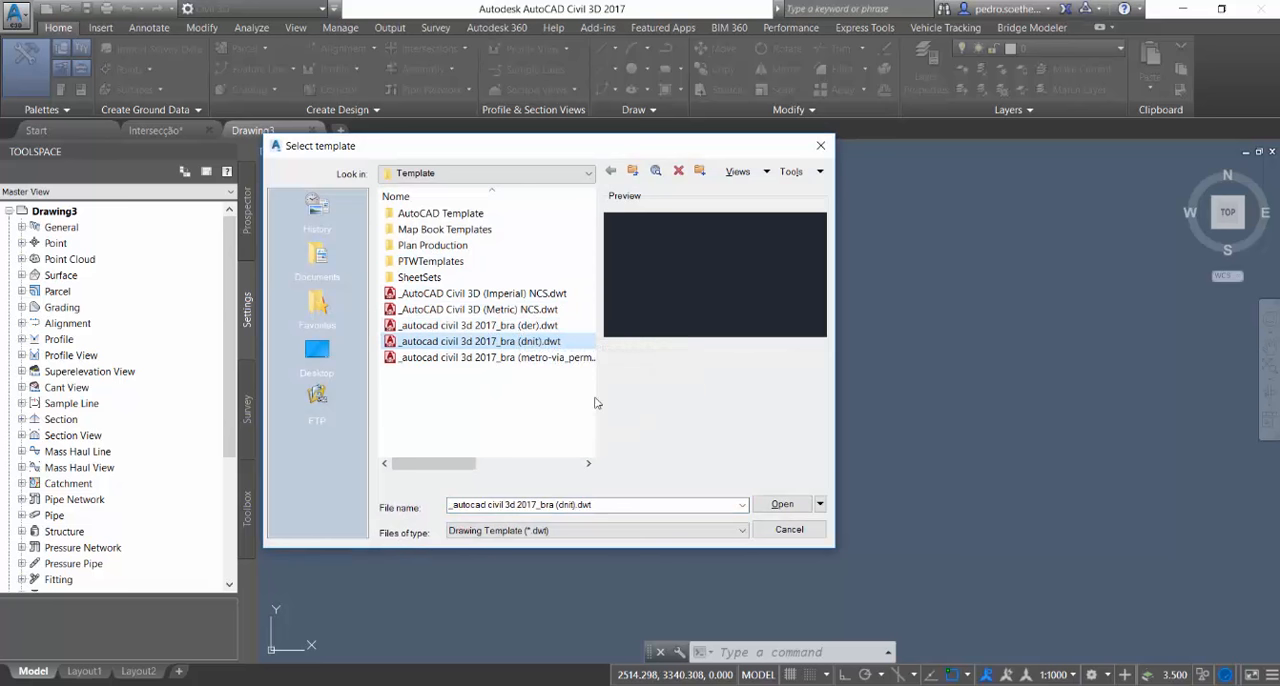
pyautogui.click(798, 505)
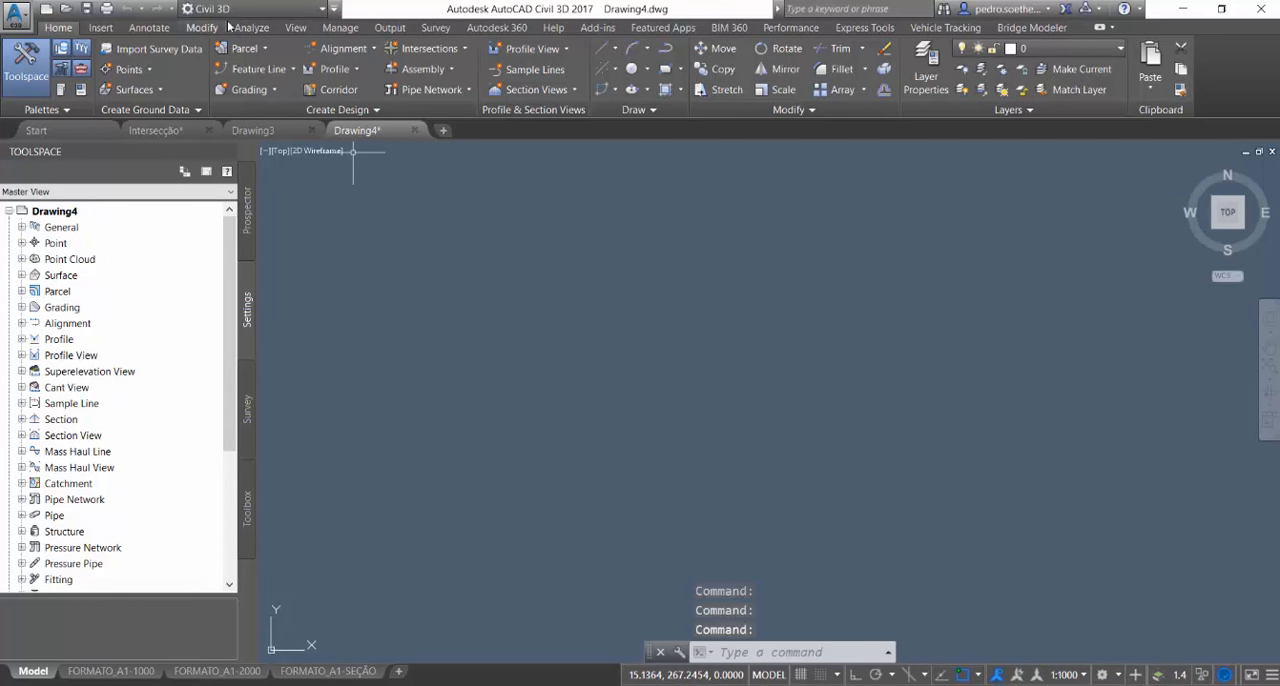
# Try to load the Rodovia Básico InfraWorks 360 model into the new drawing and assign its coordinate system
pyautogui.click(104, 27)
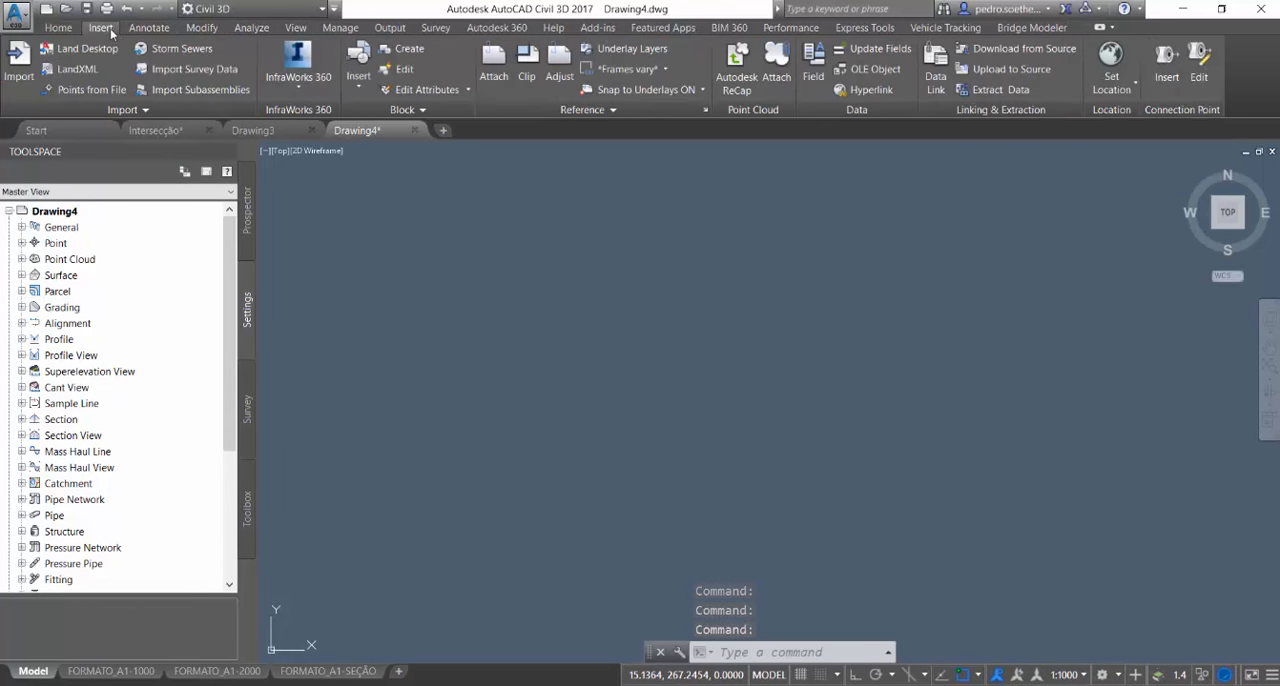
pyautogui.click(300, 78)
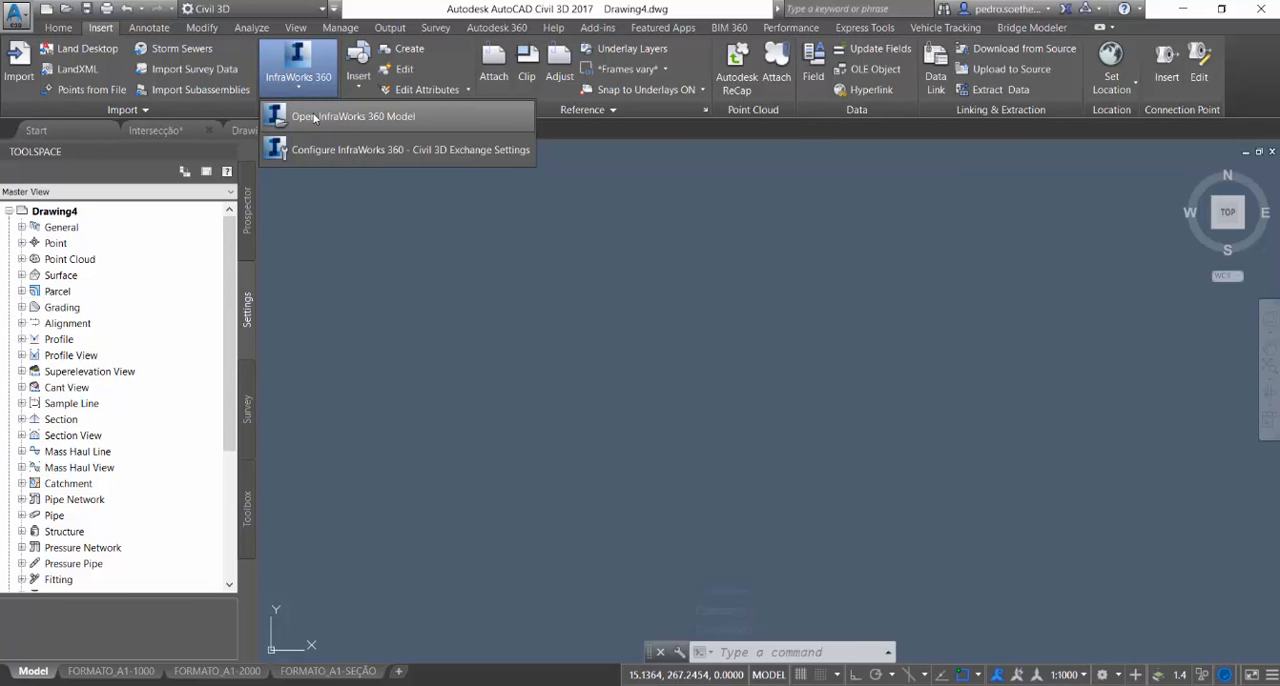
pyautogui.click(314, 118)
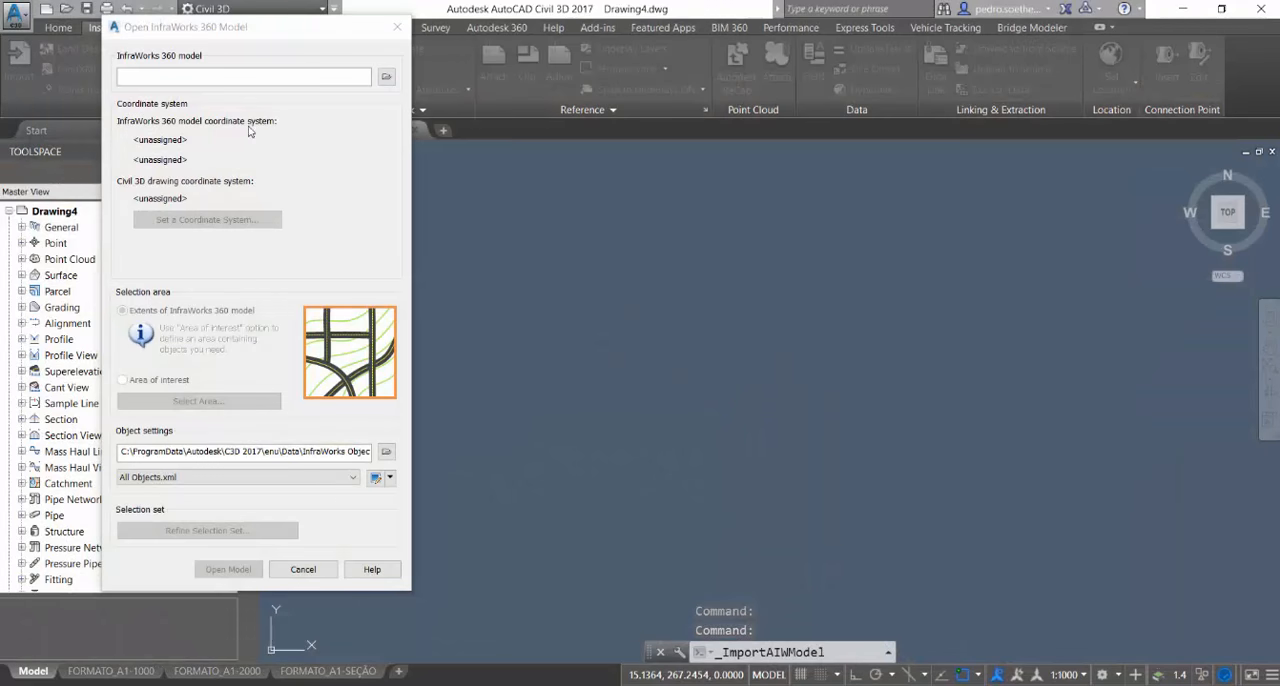
pyautogui.click(386, 77)
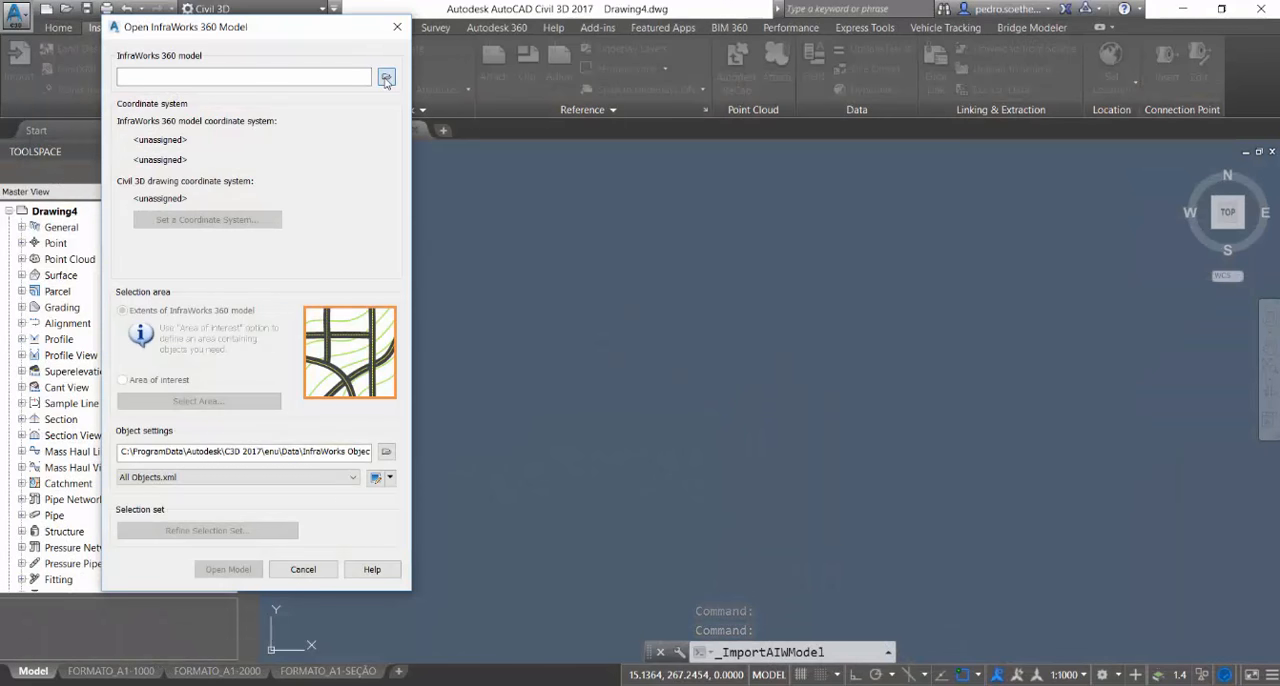
pyautogui.doubleClick(446, 170)
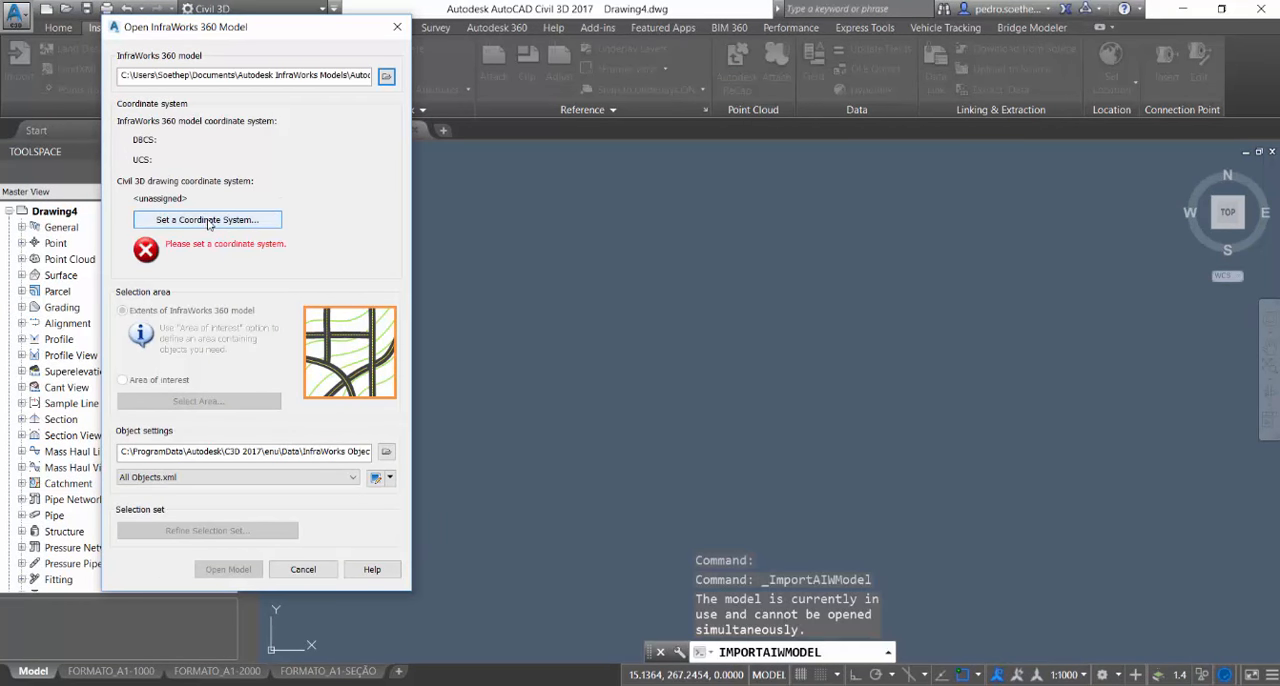
pyautogui.moveTo(260, 36); pyautogui.dragTo(706, 172)
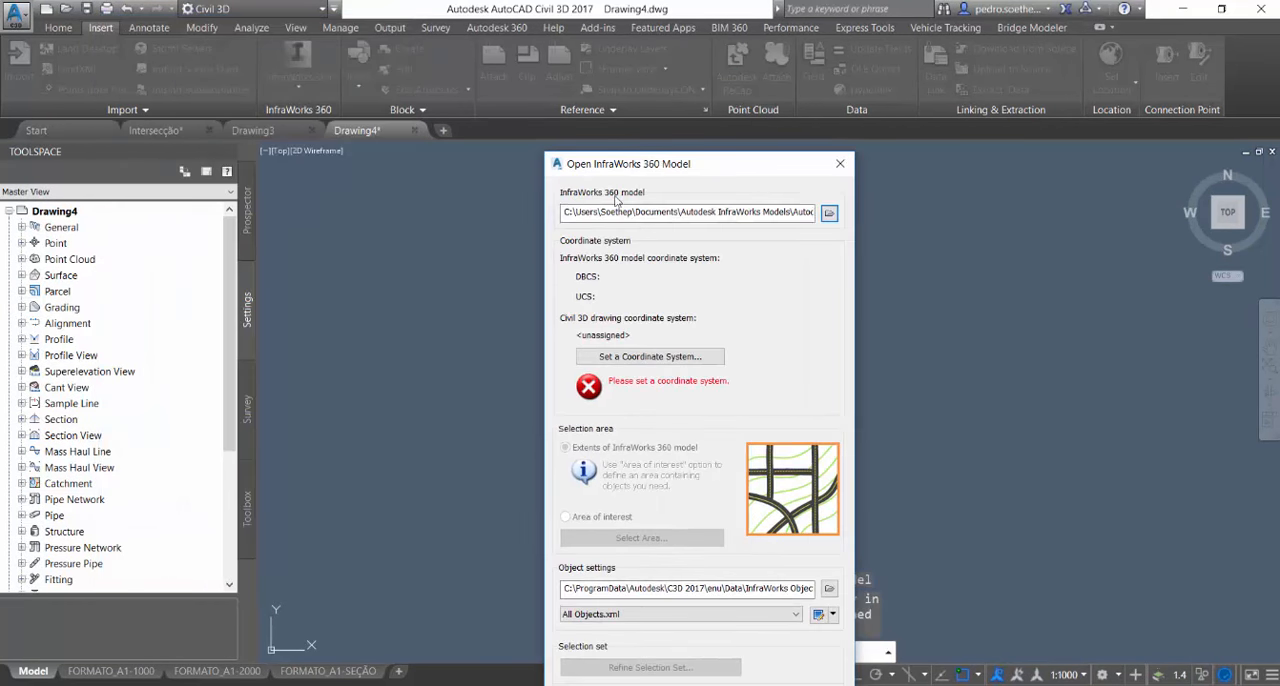
pyautogui.click(630, 356)
pyautogui.click(600, 290)
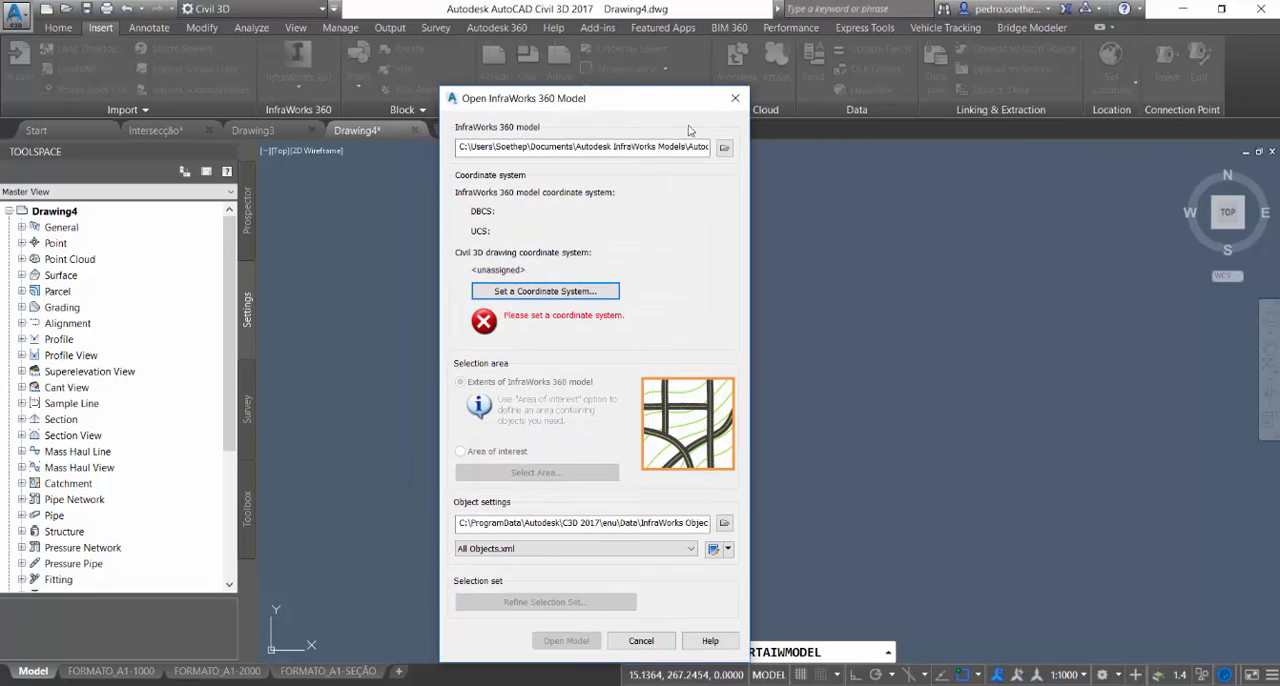
pyautogui.click(735, 98)
# Choose the Rodovia Básico InfraWorks 360 model for import and assign the SA-SIR-21S coordinate system to the drawing
pyautogui.click(309, 68)
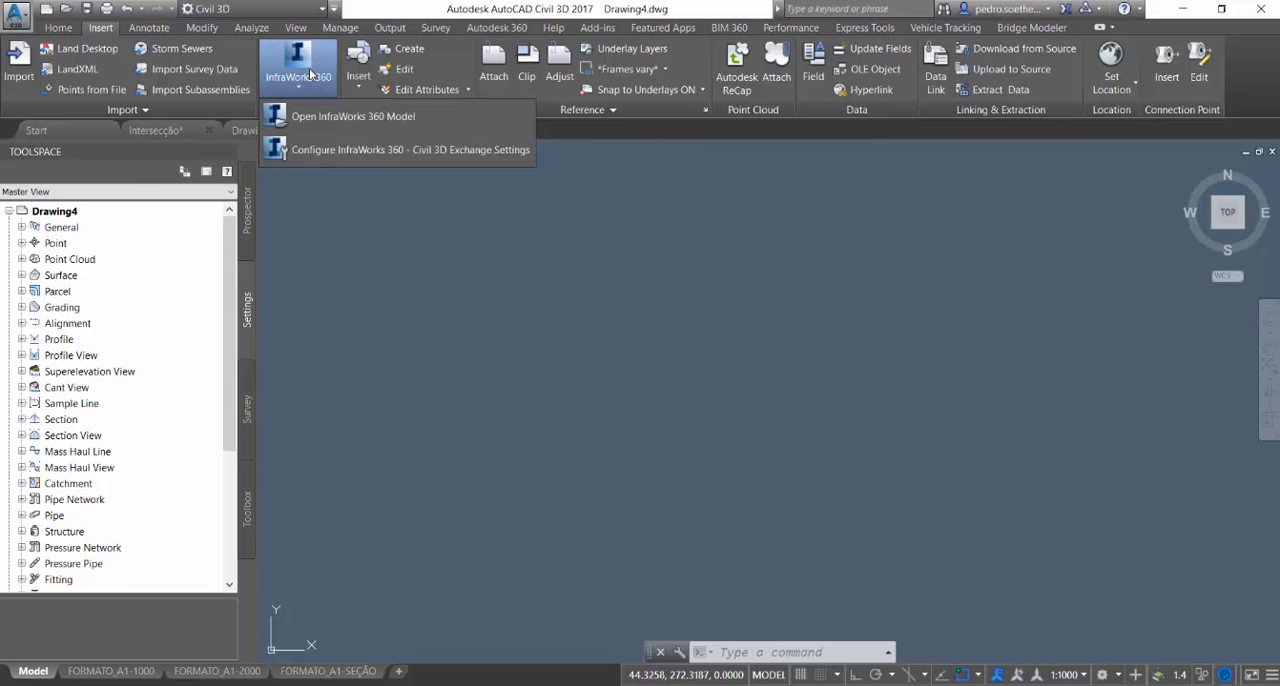
pyautogui.click(335, 116)
pyautogui.click(386, 78)
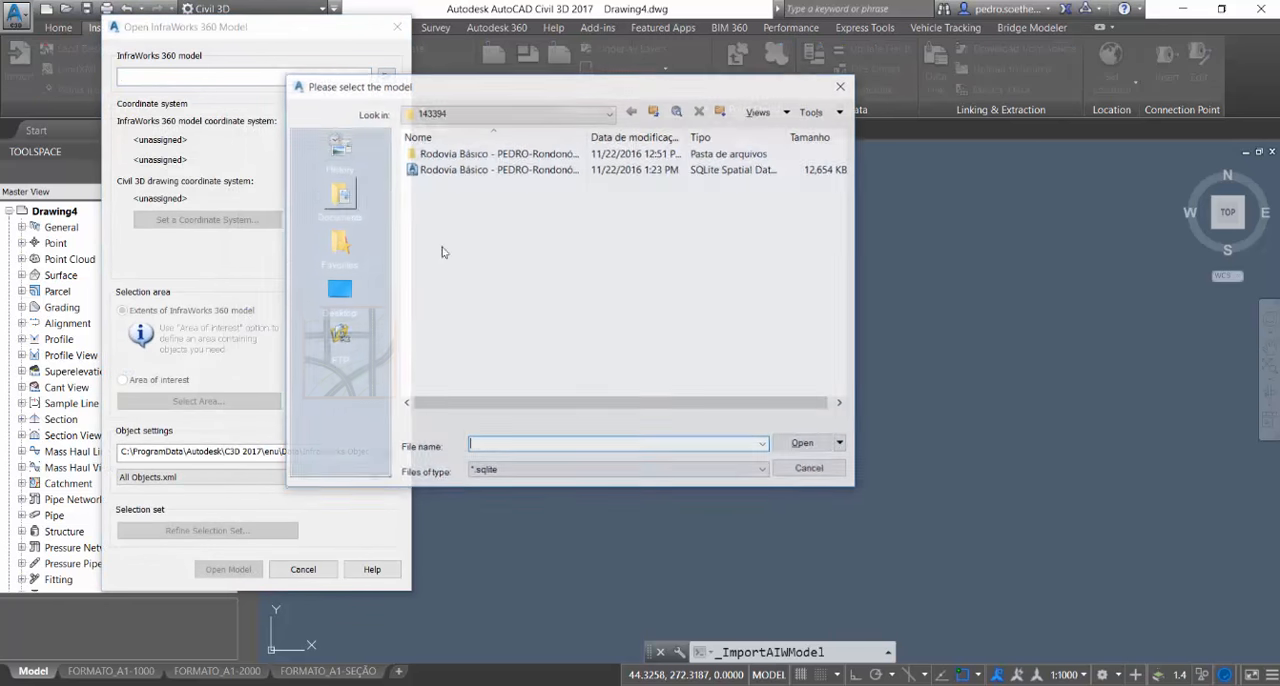
pyautogui.doubleClick(512, 175)
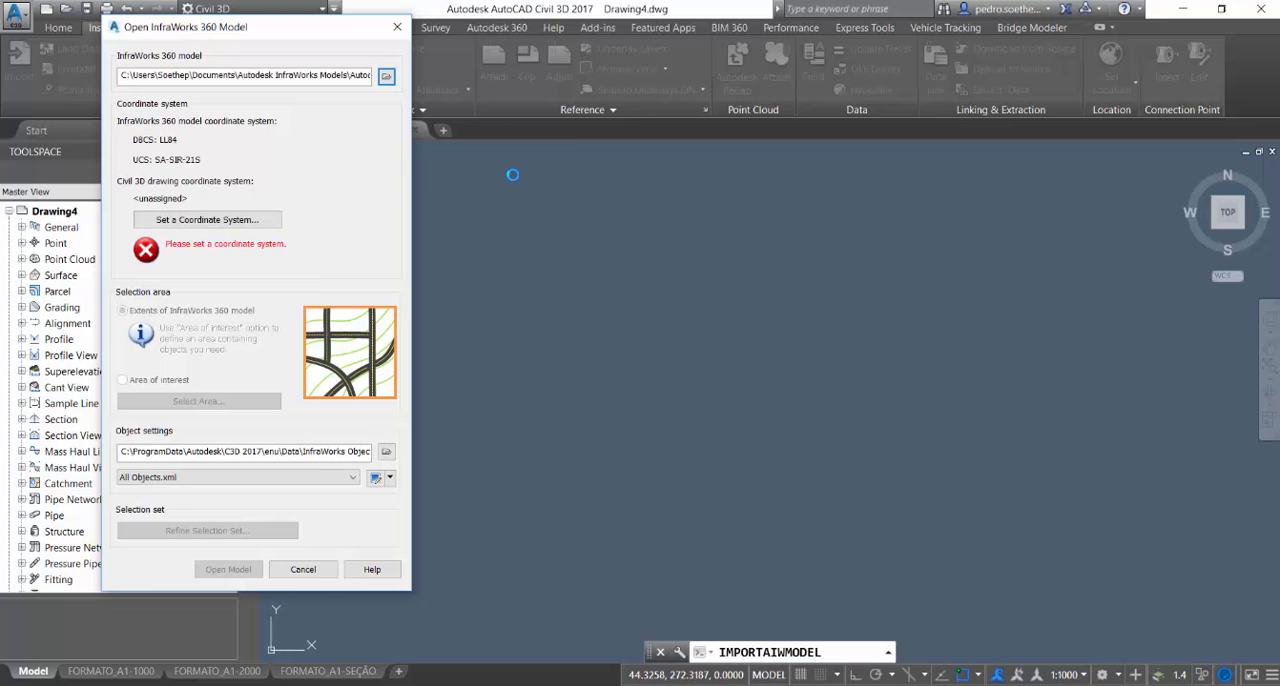
pyautogui.click(203, 219)
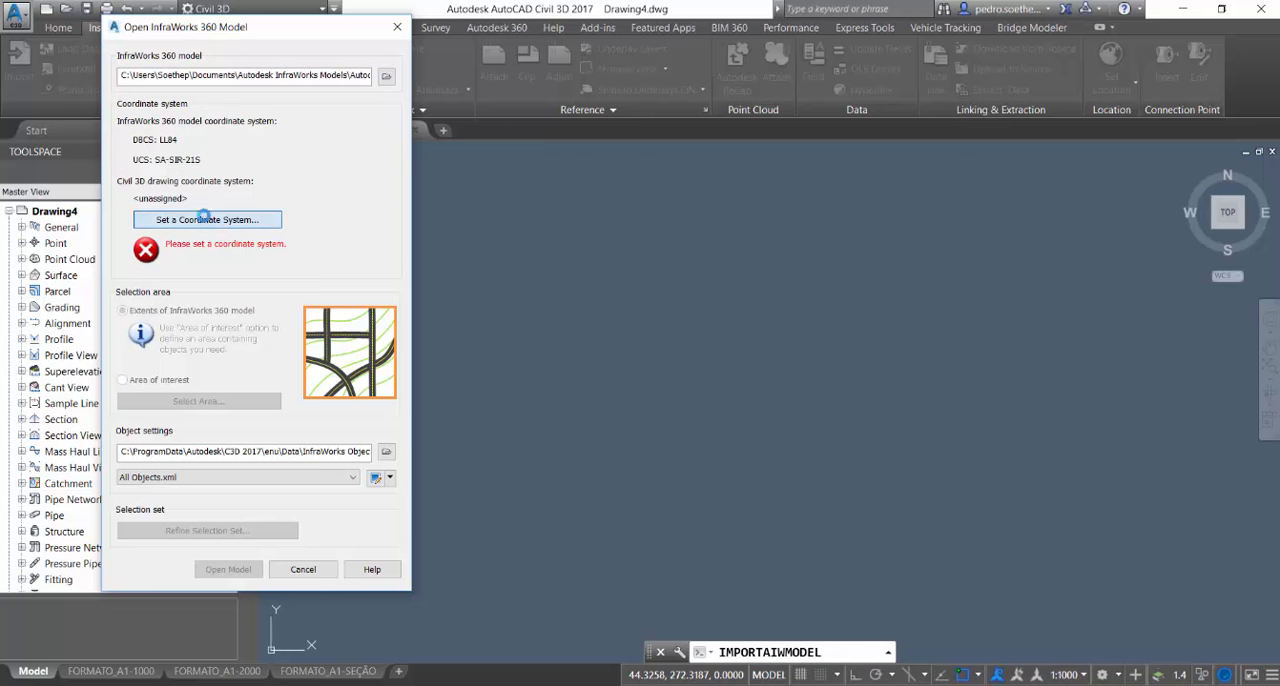
pyautogui.click(536, 292)
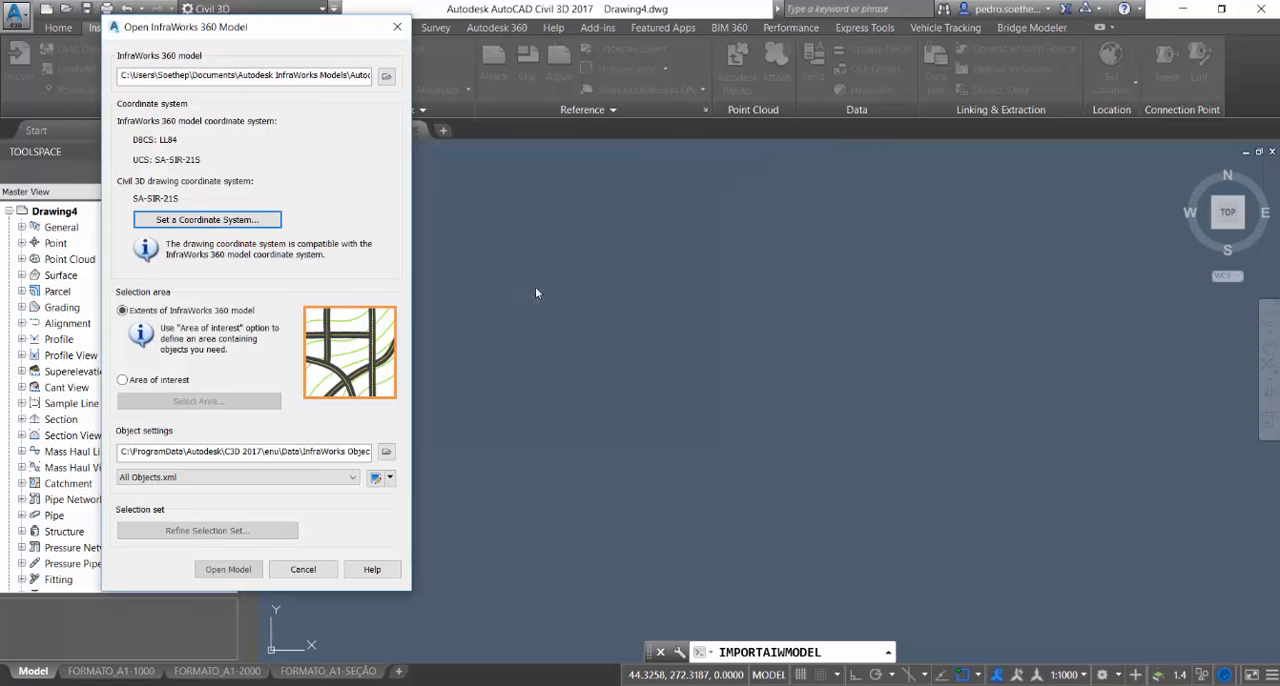
# Limit the import to a rectangular area of interest around the interchange north of the river and open the model
pyautogui.click(182, 380)
pyautogui.click(200, 401)
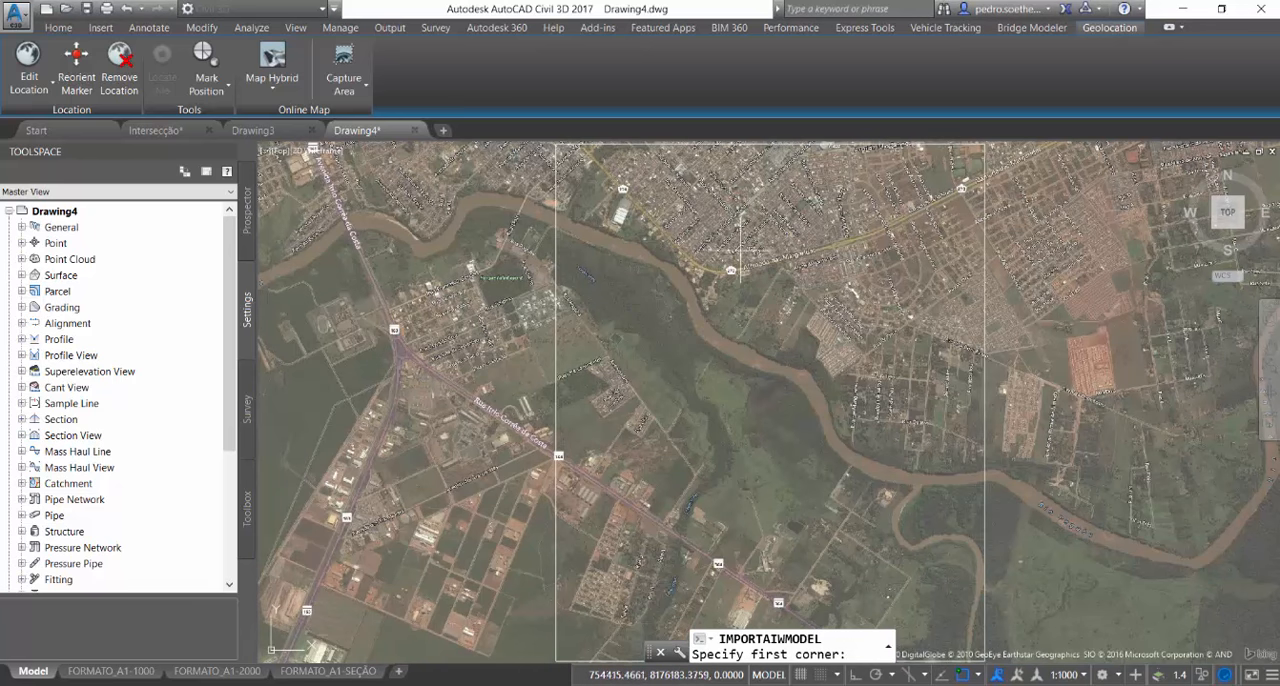
pyautogui.click(683, 231)
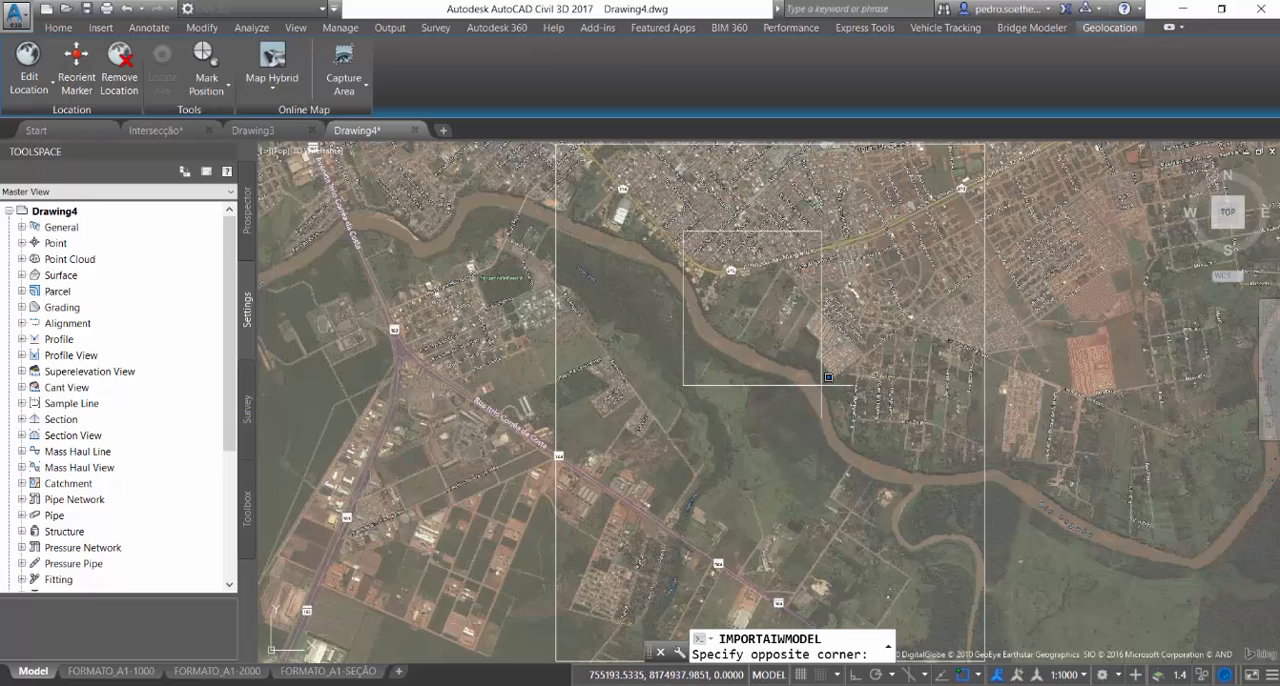
pyautogui.click(817, 390)
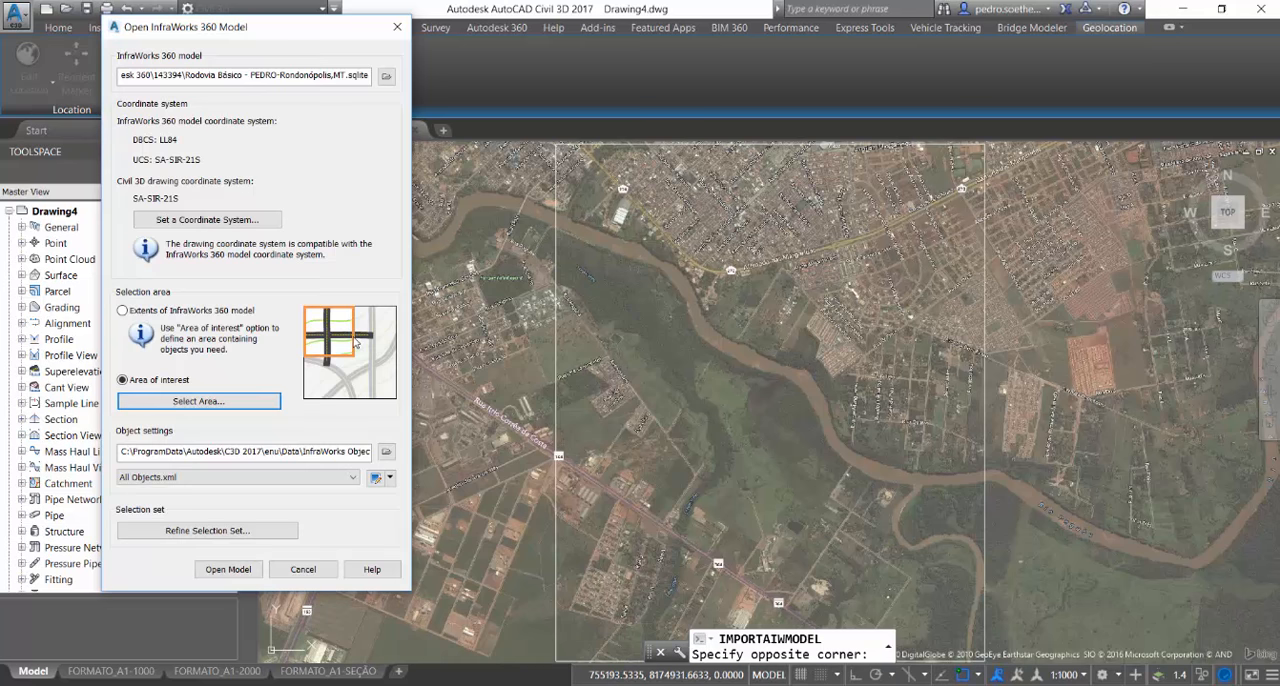
pyautogui.click(208, 569)
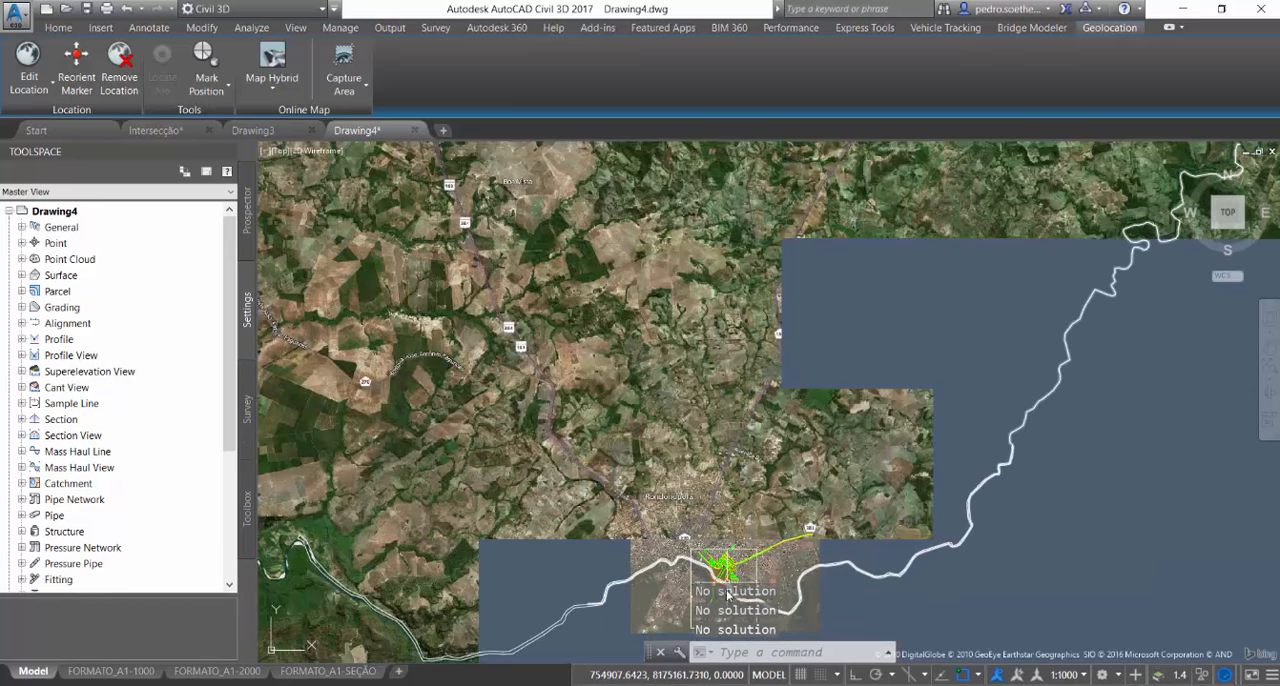
pyautogui.moveTo(720, 571); pyautogui.dragTo(714, 432, button='middle')
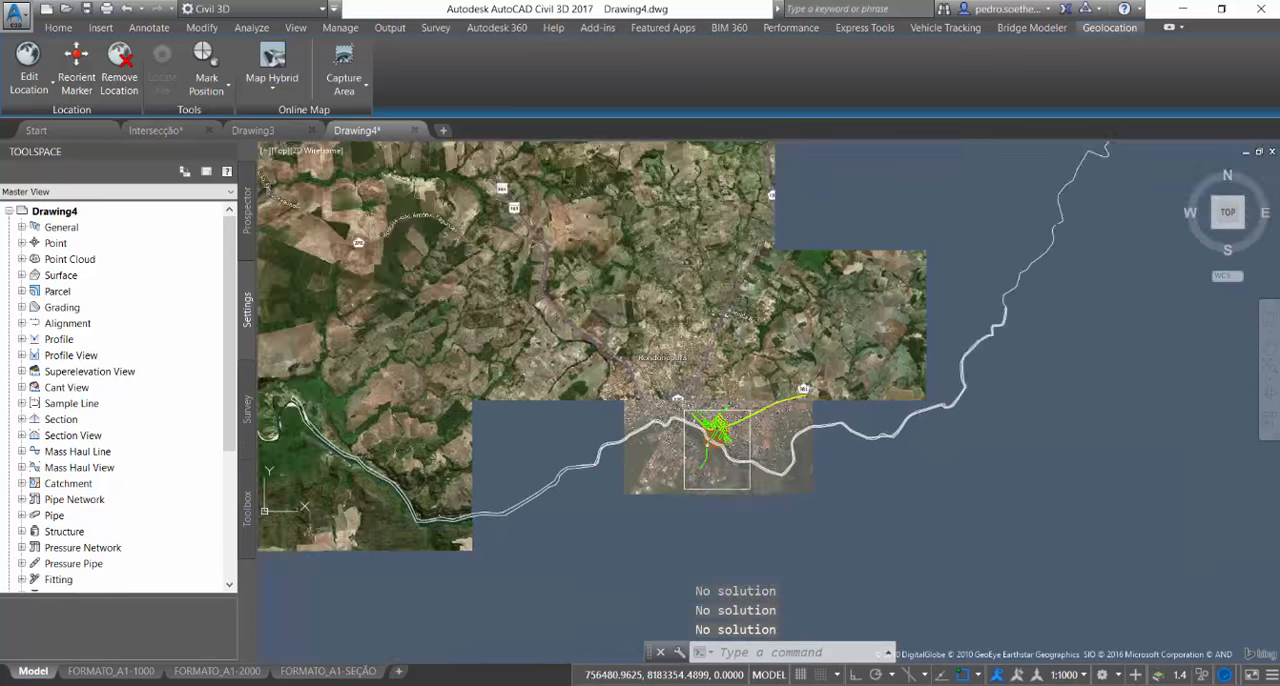
# Erase the dense fan-shaped label group just west of the interchange loop ramp
pyautogui.scroll(6, 714, 434)
pyautogui.scroll(6, 708, 430)
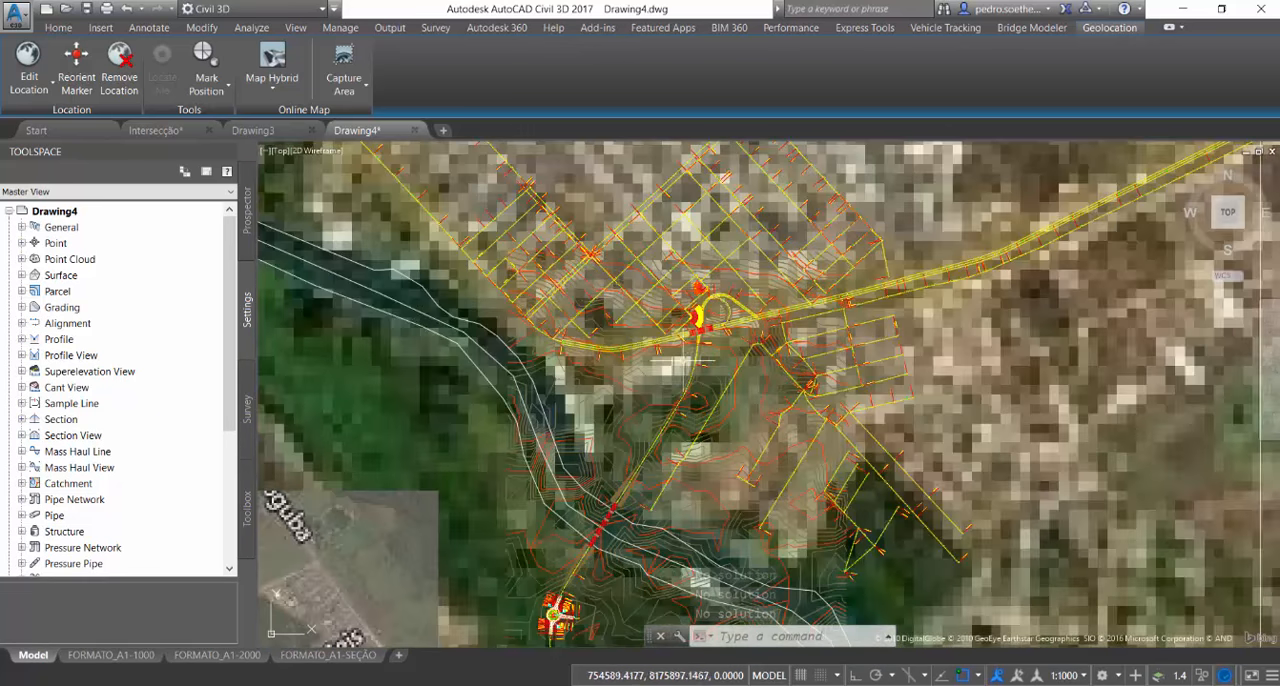
pyautogui.scroll(4, 690, 341)
pyautogui.scroll(2, 757, 256)
pyautogui.scroll(2, 757, 256)
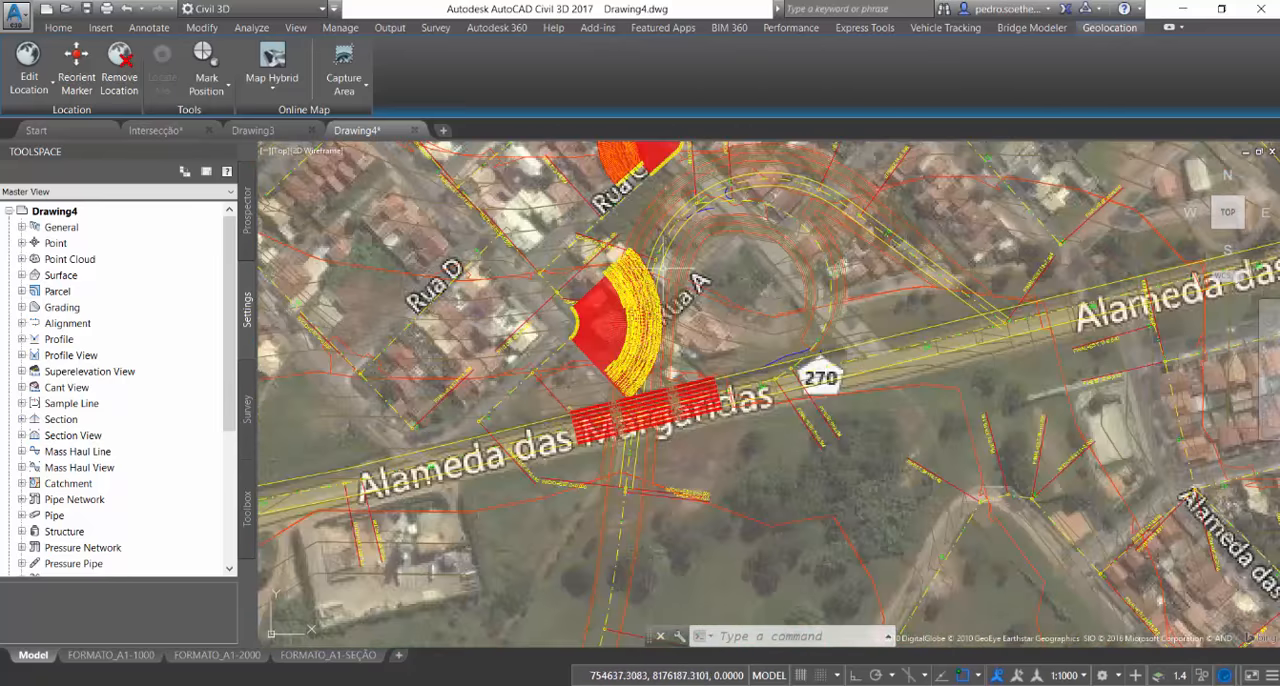
pyautogui.click(657, 346)
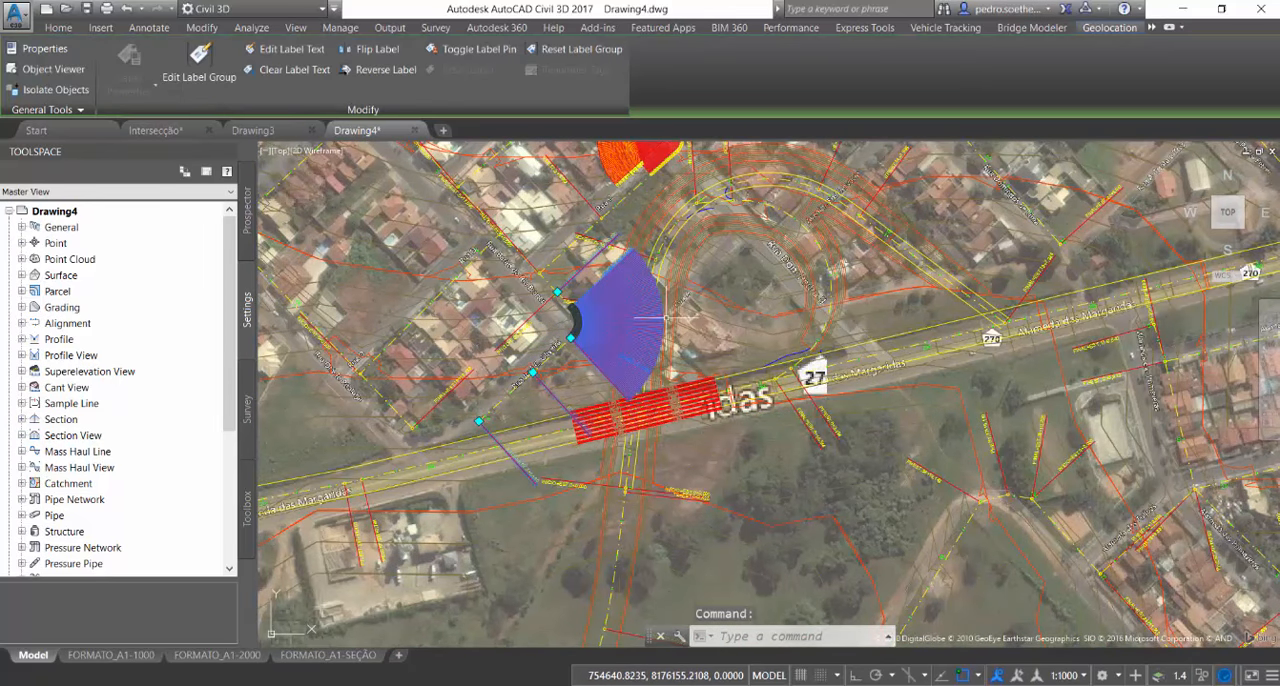
pyautogui.press('Delete')
# View the surface around the interchange loop in the Object Viewer from an oblique 3D angle
pyautogui.moveTo(616, 398); pyautogui.dragTo(578, 505, button='middle')
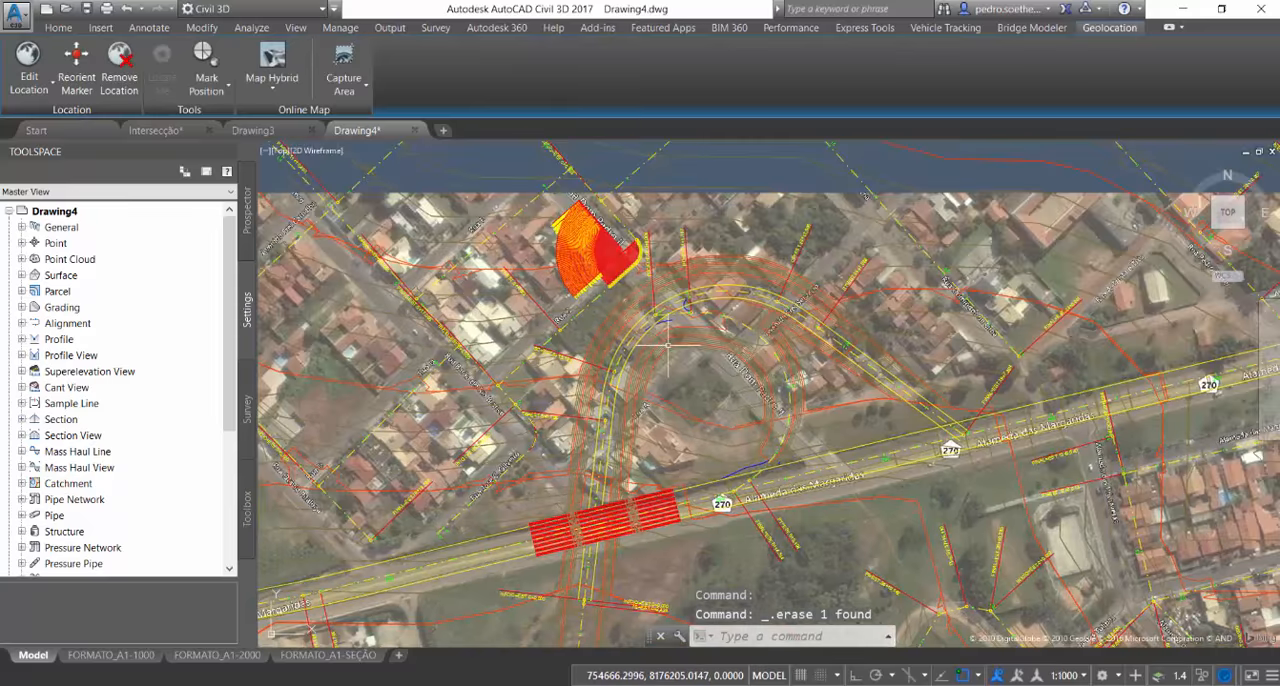
pyautogui.scroll(6, 669, 345)
pyautogui.moveTo(842, 213)
pyautogui.mouseDown(button='middle')
pyautogui.moveTo(480, 418)
pyautogui.moveTo(545, 375)
pyautogui.mouseUp(button='middle')
pyautogui.scroll(-4, 487, 344)
pyautogui.moveTo(528, 540); pyautogui.dragTo(544, 333, button='middle')
pyautogui.scroll(-2, 684, 311)
pyautogui.moveTo(684, 311); pyautogui.dragTo(496, 450, button='middle')
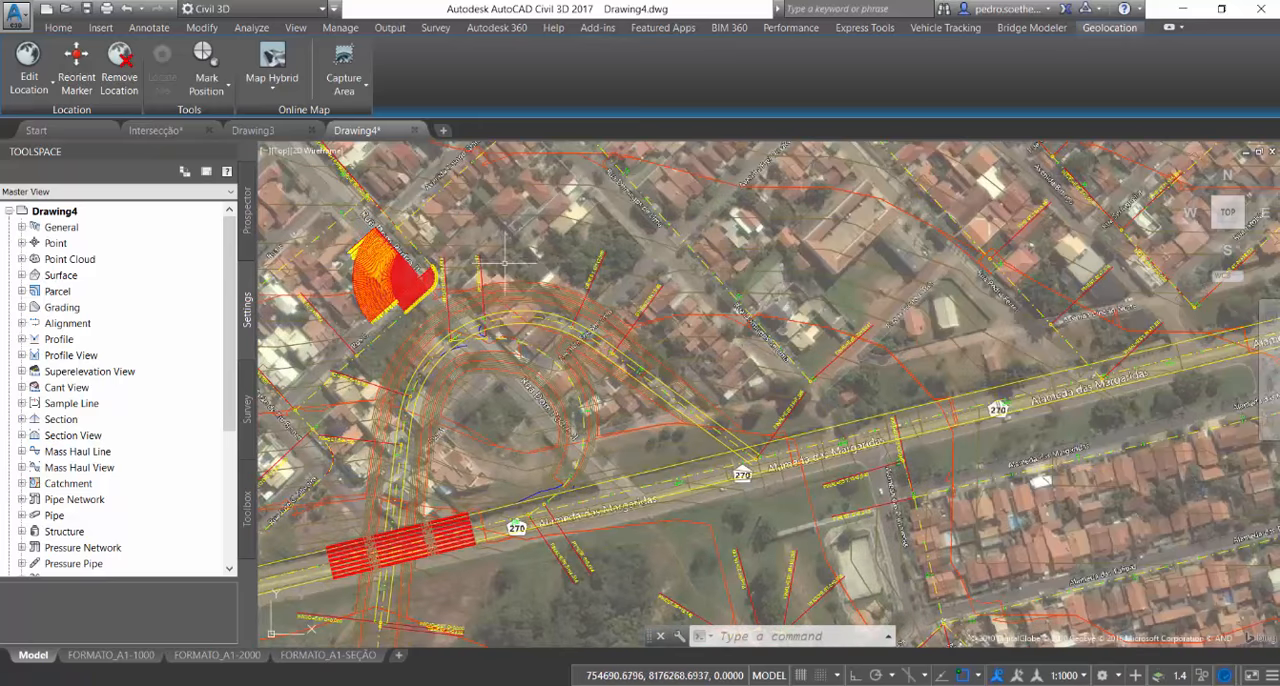
pyautogui.click(500, 288)
pyautogui.rightClick(550, 341)
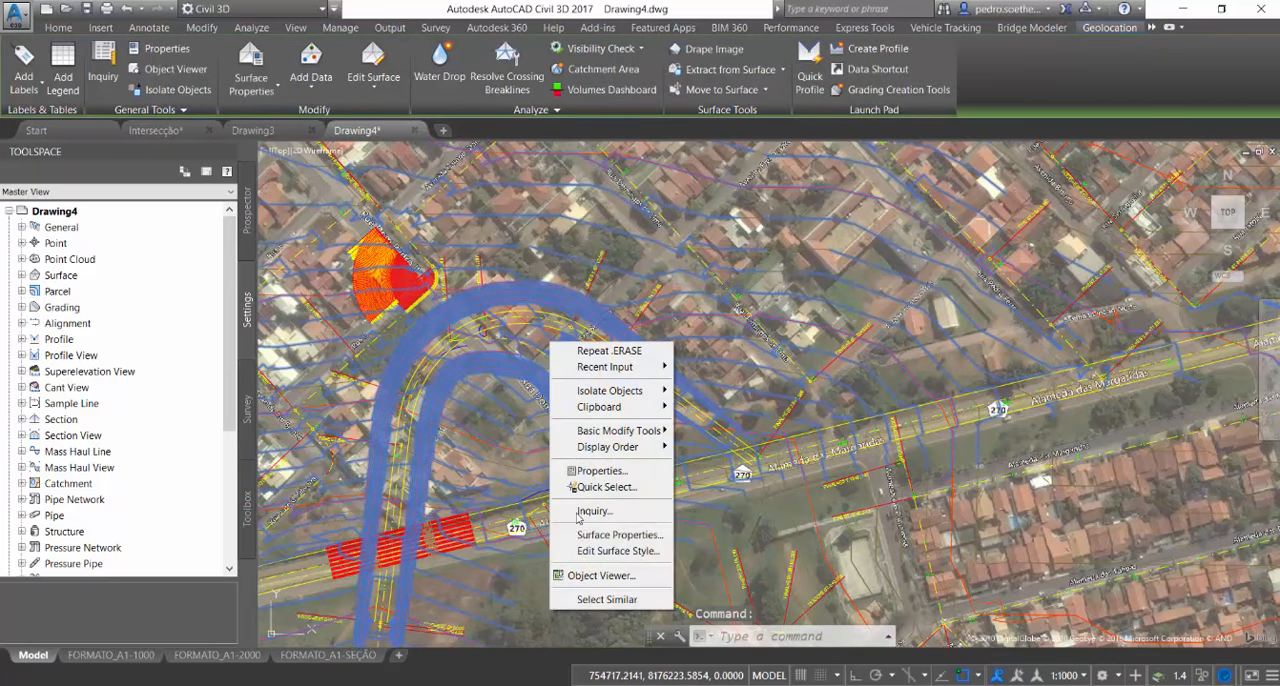
pyautogui.click(600, 575)
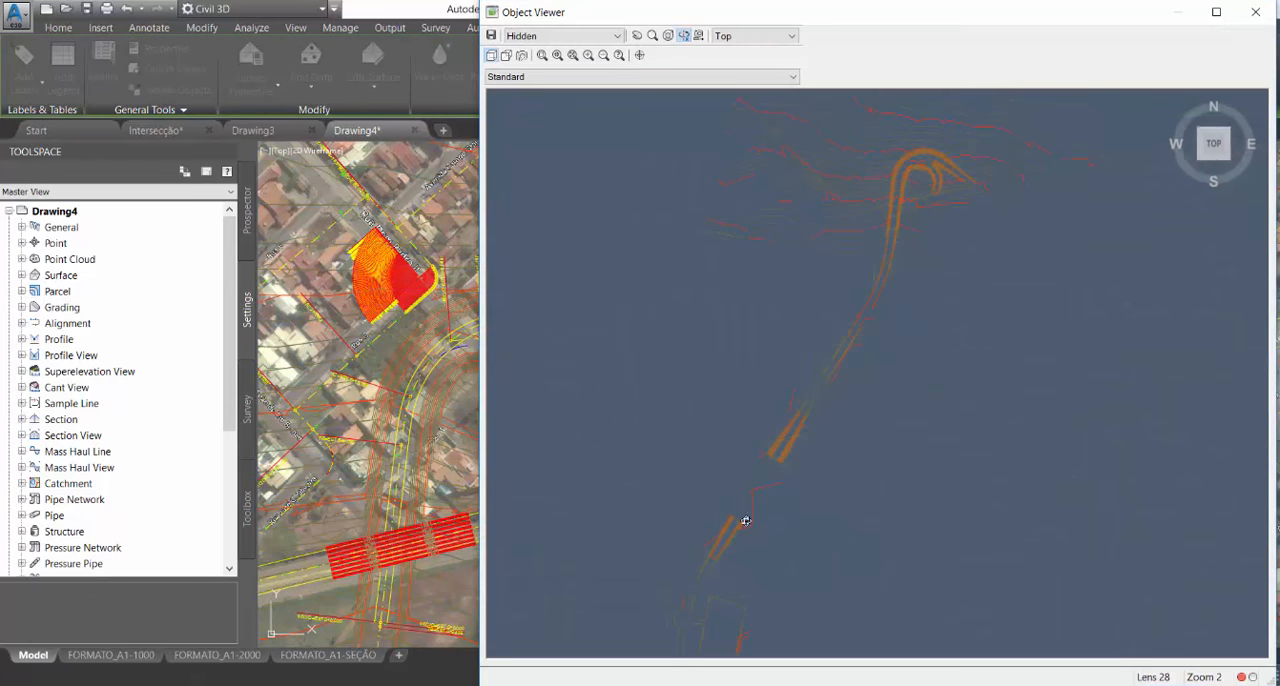
pyautogui.moveTo(822, 515); pyautogui.dragTo(843, 286)
pyautogui.moveTo(921, 398); pyautogui.dragTo(863, 494, button='middle')
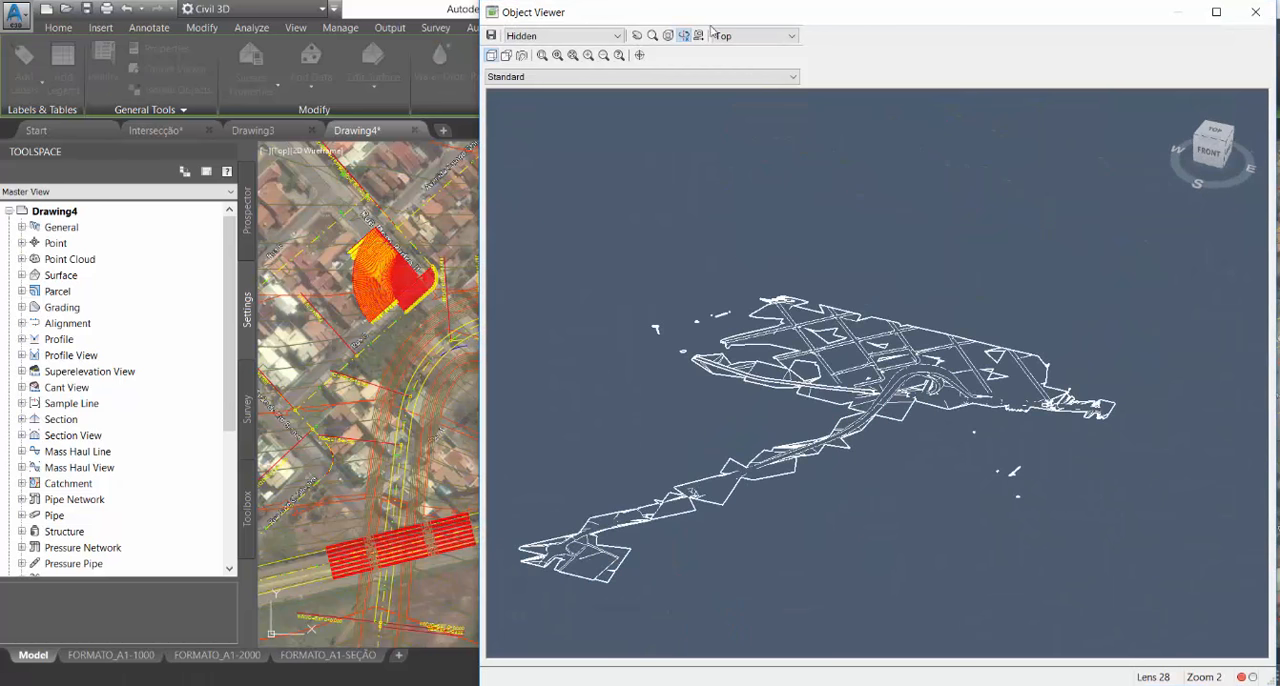
# Set the Object Viewer's visual style to Shaded for the surface
pyautogui.click(590, 35)
pyautogui.click(532, 48)
pyautogui.scroll(5, 933, 376)
pyautogui.click(568, 36)
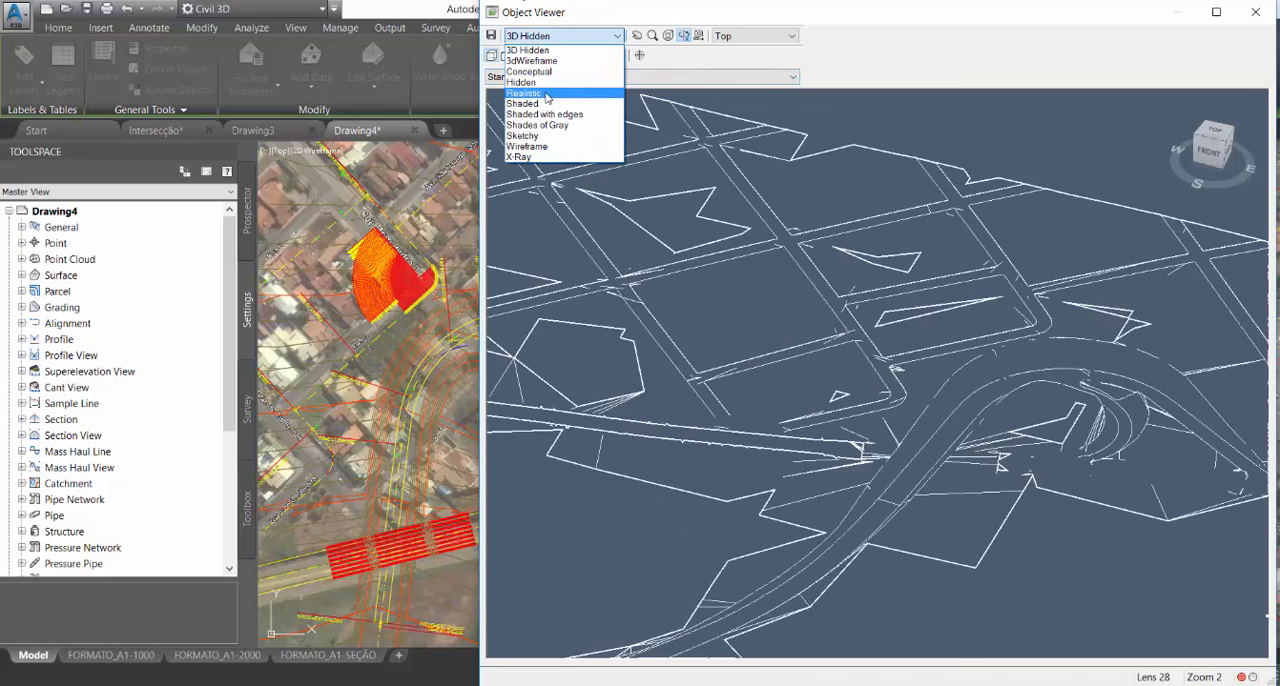
pyautogui.click(541, 104)
# Examine the shaded ramp embankments and loop in 3D and close the Object Viewer
pyautogui.moveTo(1074, 417); pyautogui.dragTo(983, 408)
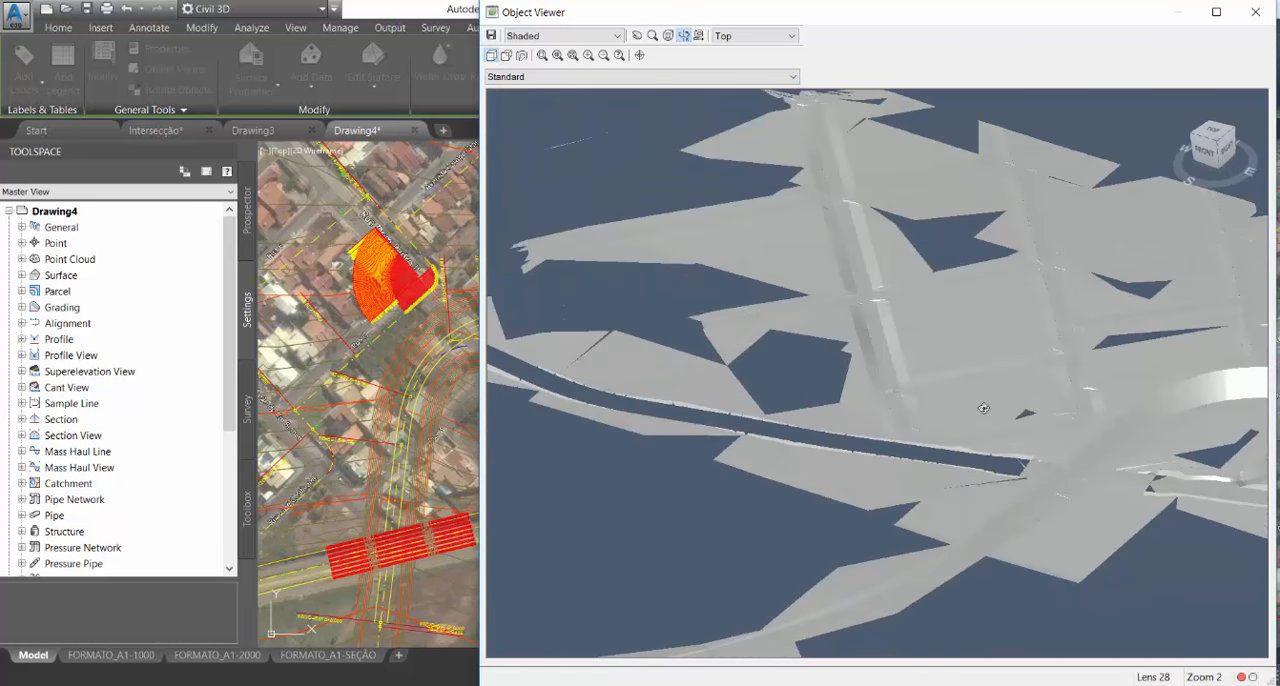
pyautogui.moveTo(1170, 440); pyautogui.dragTo(1060, 431, button='middle')
pyautogui.scroll(6, 671, 380)
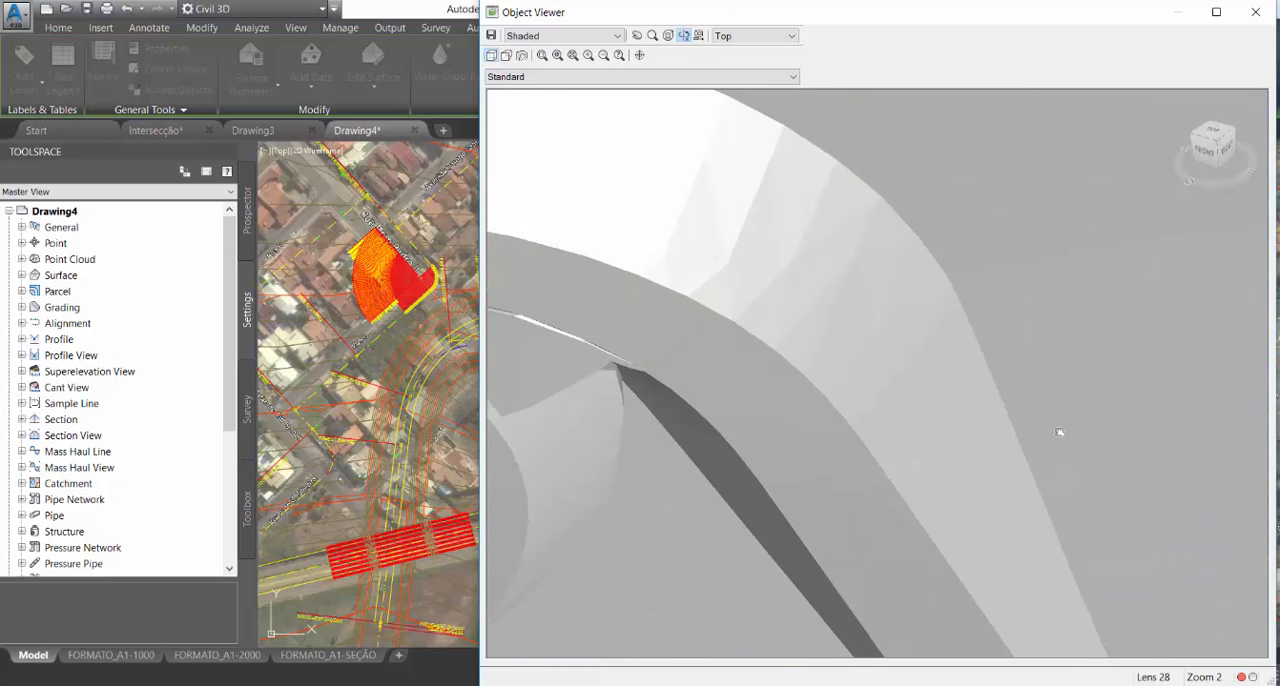
pyautogui.moveTo(500, 285); pyautogui.dragTo(830, 420, button='middle')
pyautogui.scroll(-8, 830, 420)
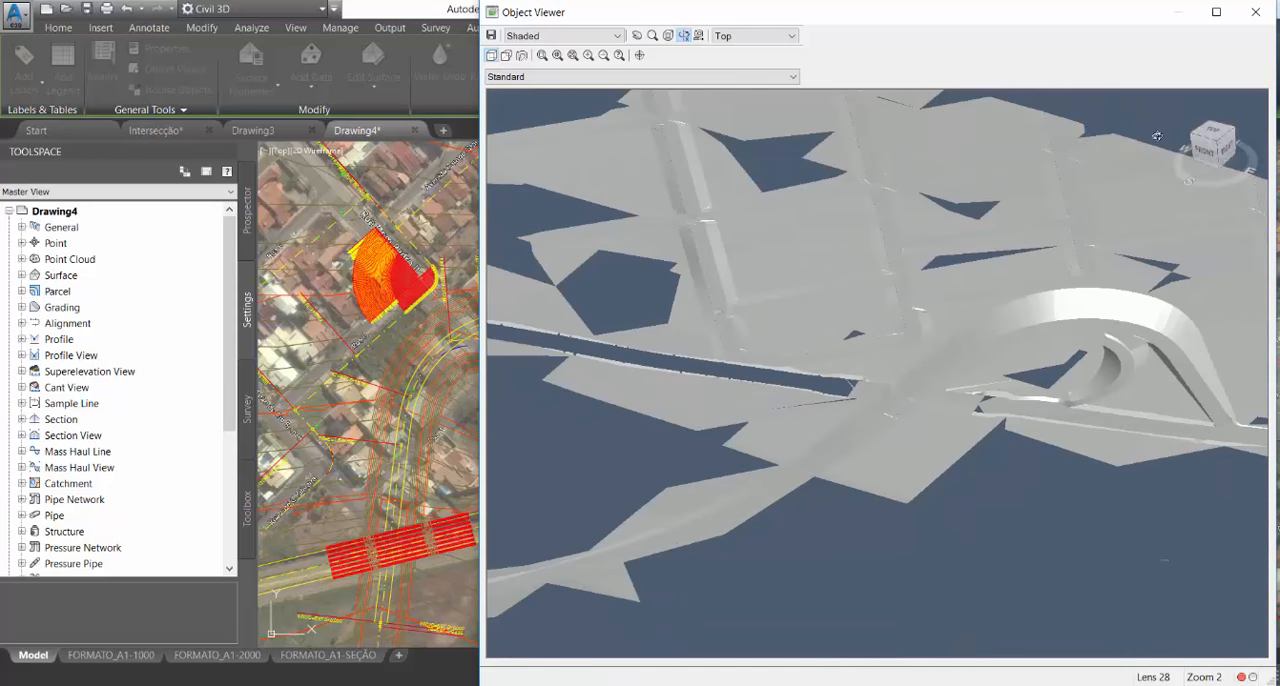
pyautogui.click(1256, 12)
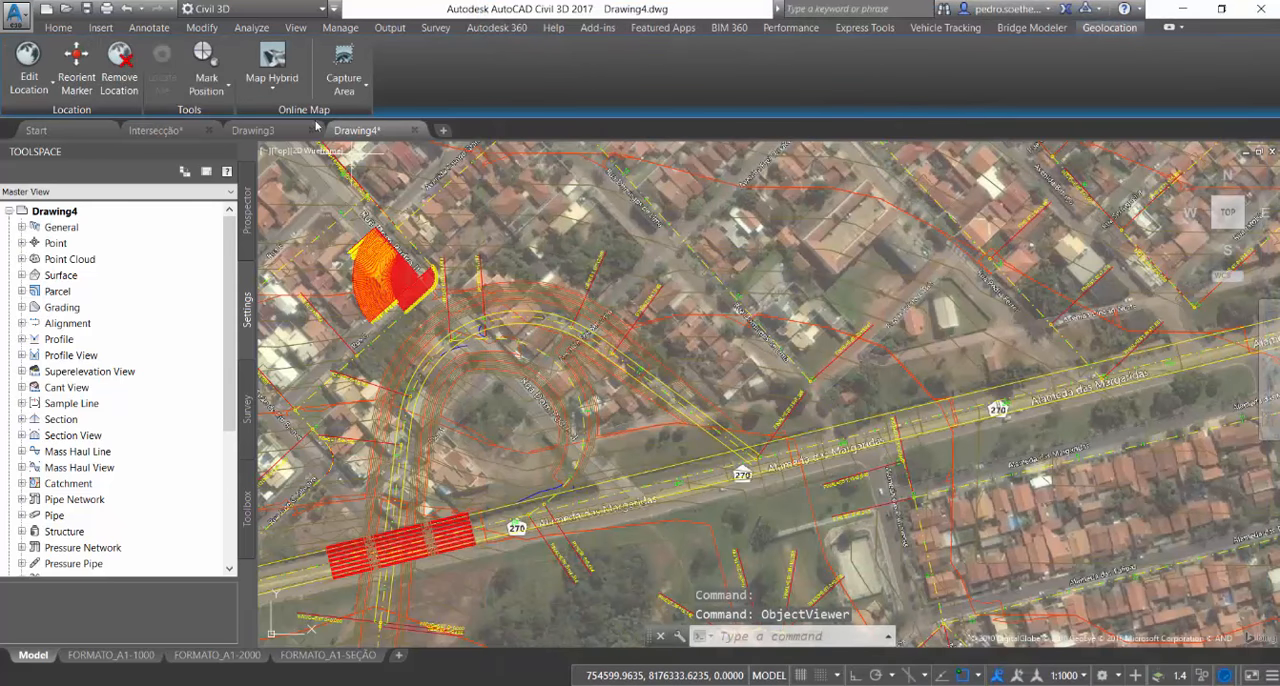
# Switch to the Intersecção drawing and look over the interchange area
pyautogui.click(253, 130)
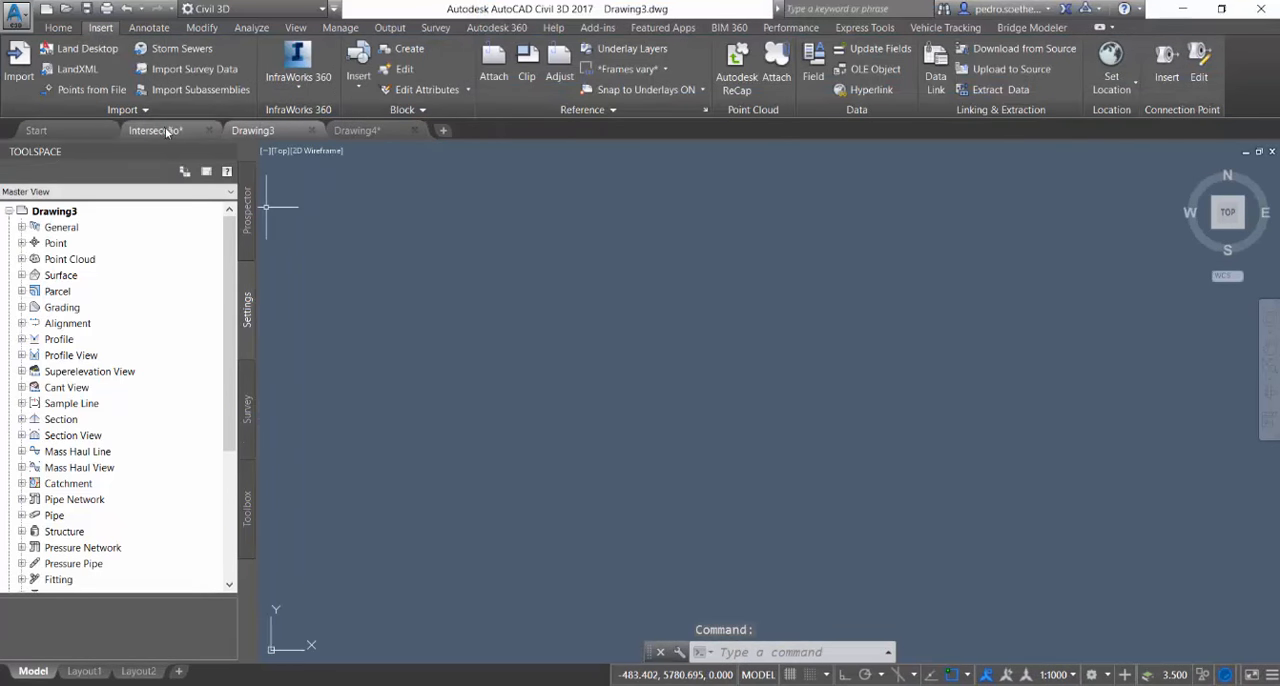
pyautogui.click(155, 130)
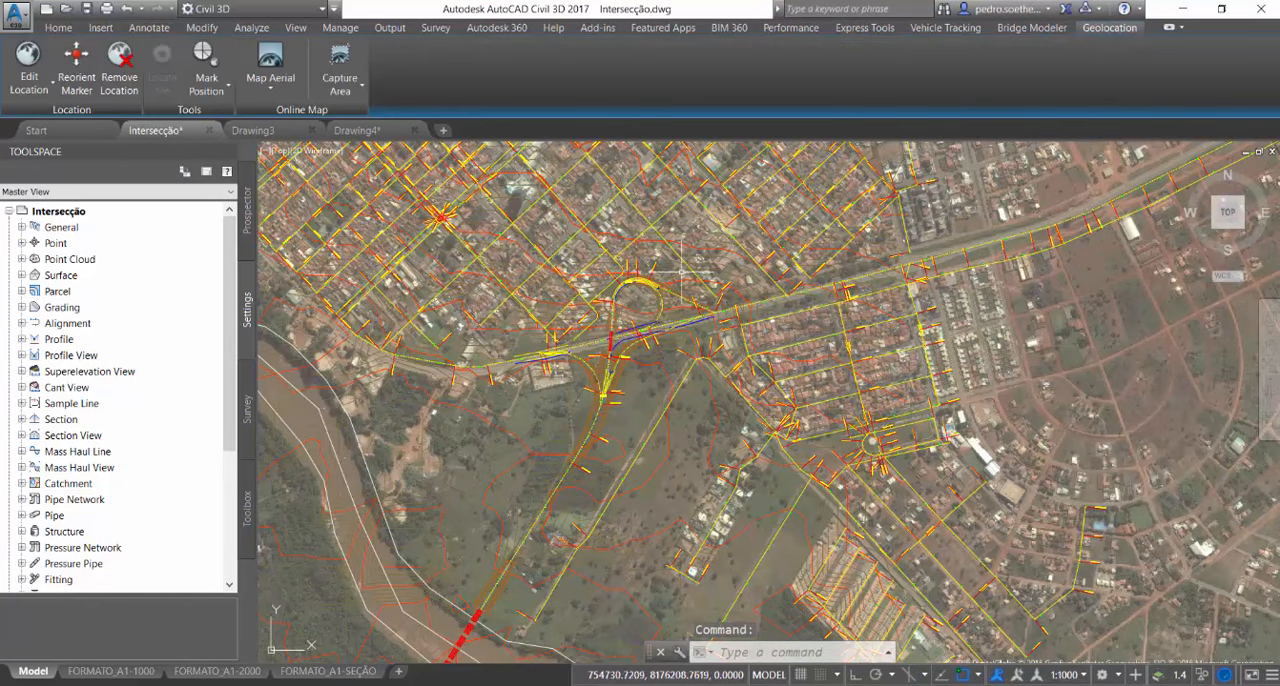
pyautogui.scroll(6, 659, 332)
pyautogui.scroll(-5, 659, 332)
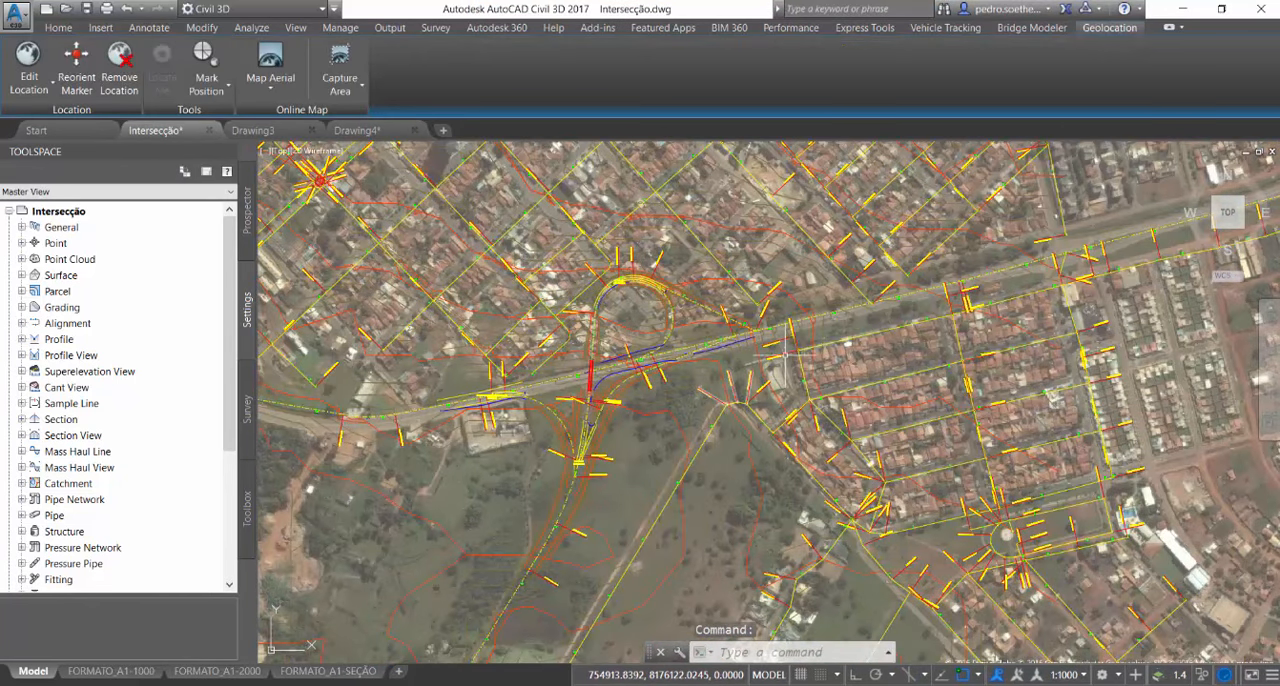
pyautogui.scroll(-5, 591, 522)
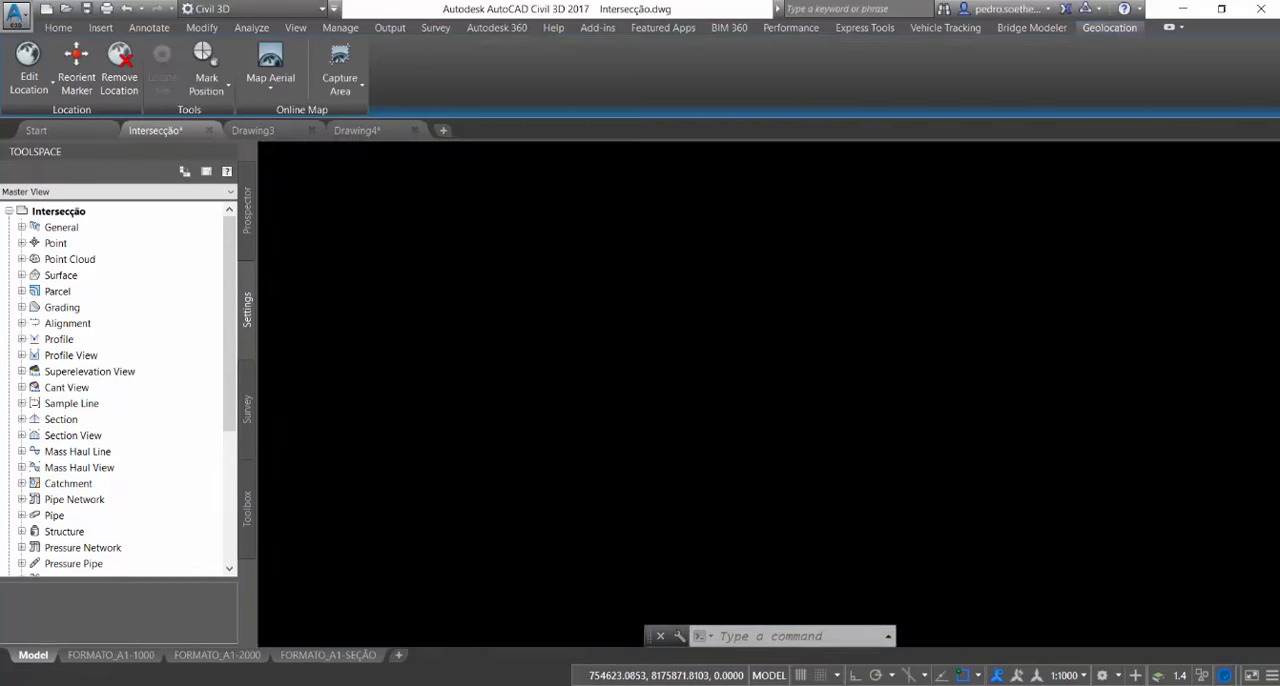
# Examine the roundabout south of the river with its approaches, return to the interchange and clear the selection
pyautogui.moveTo(560, 595); pyautogui.dragTo(794, 243, button='middle')
pyautogui.scroll(4, 766, 265)
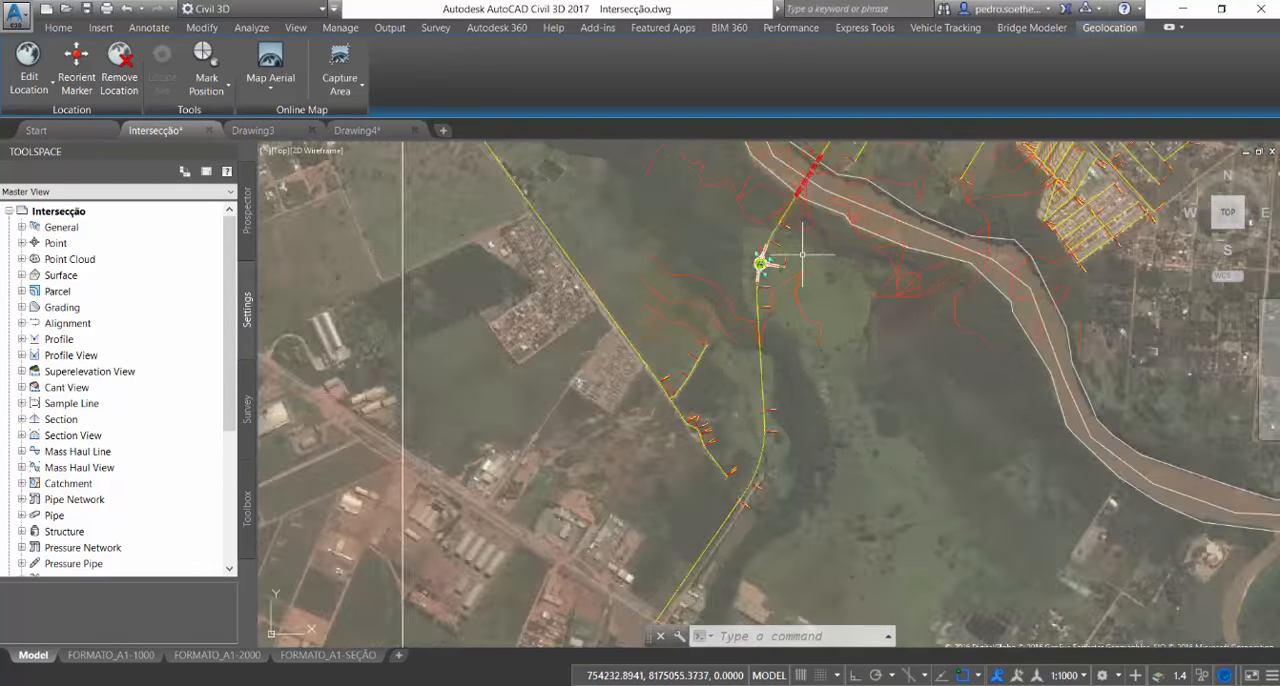
pyautogui.scroll(5, 742, 274)
pyautogui.scroll(-4, 640, 375)
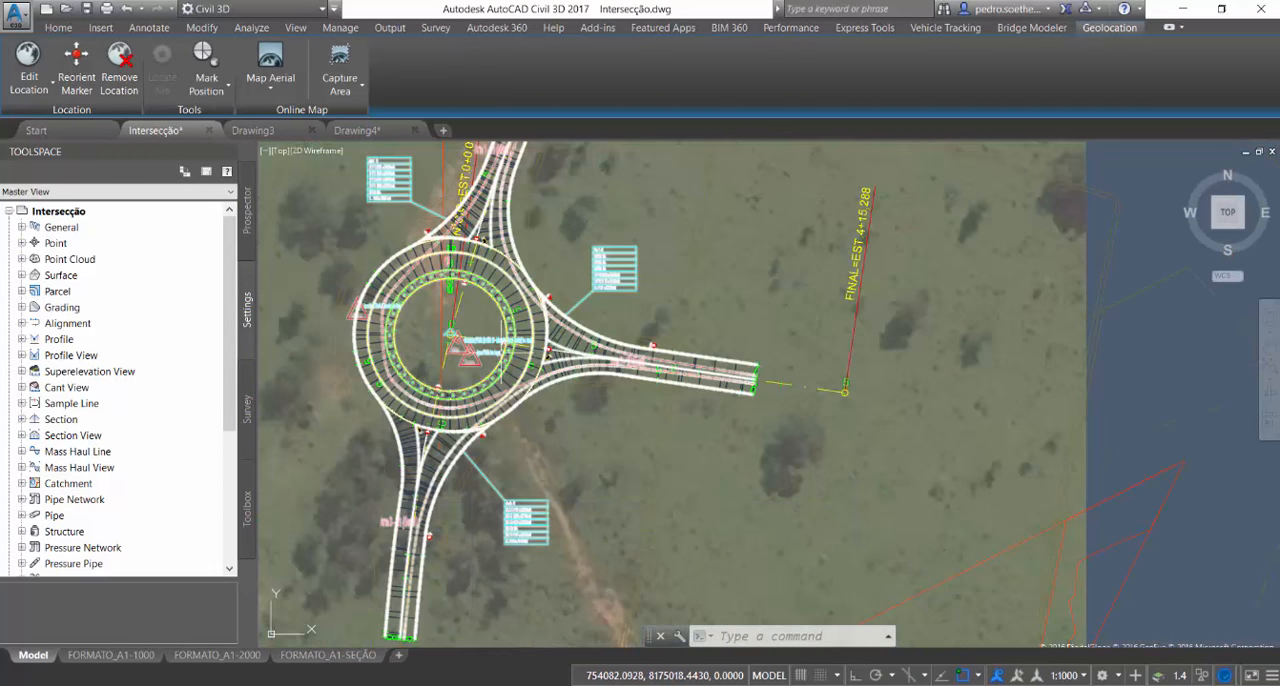
pyautogui.moveTo(447, 326); pyautogui.dragTo(545, 382, button='middle')
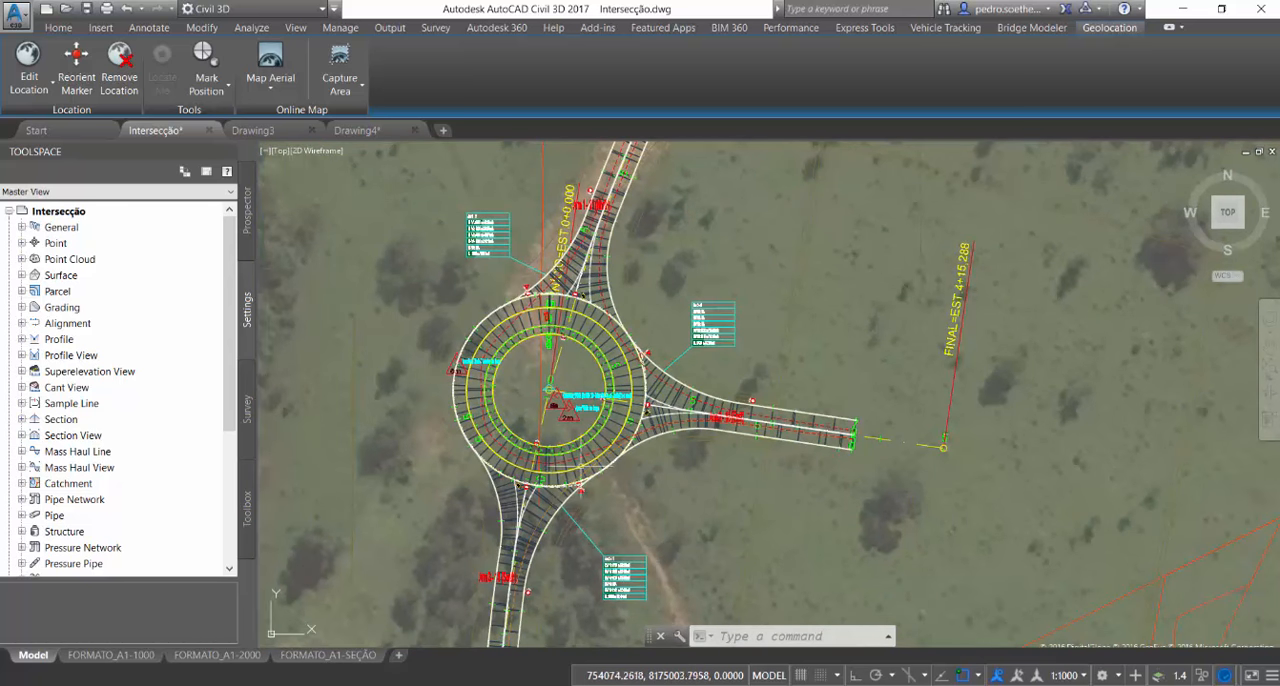
pyautogui.click(617, 446)
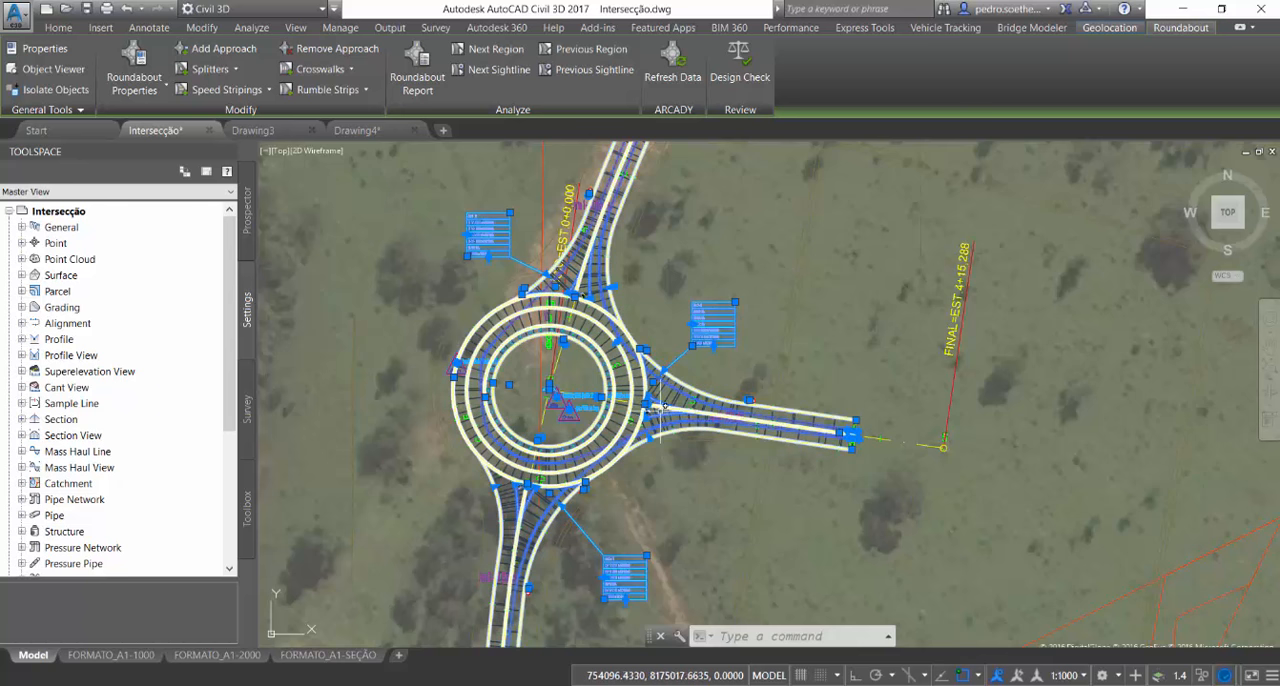
pyautogui.scroll(-6, 665, 480)
pyautogui.scroll(10, 668, 505)
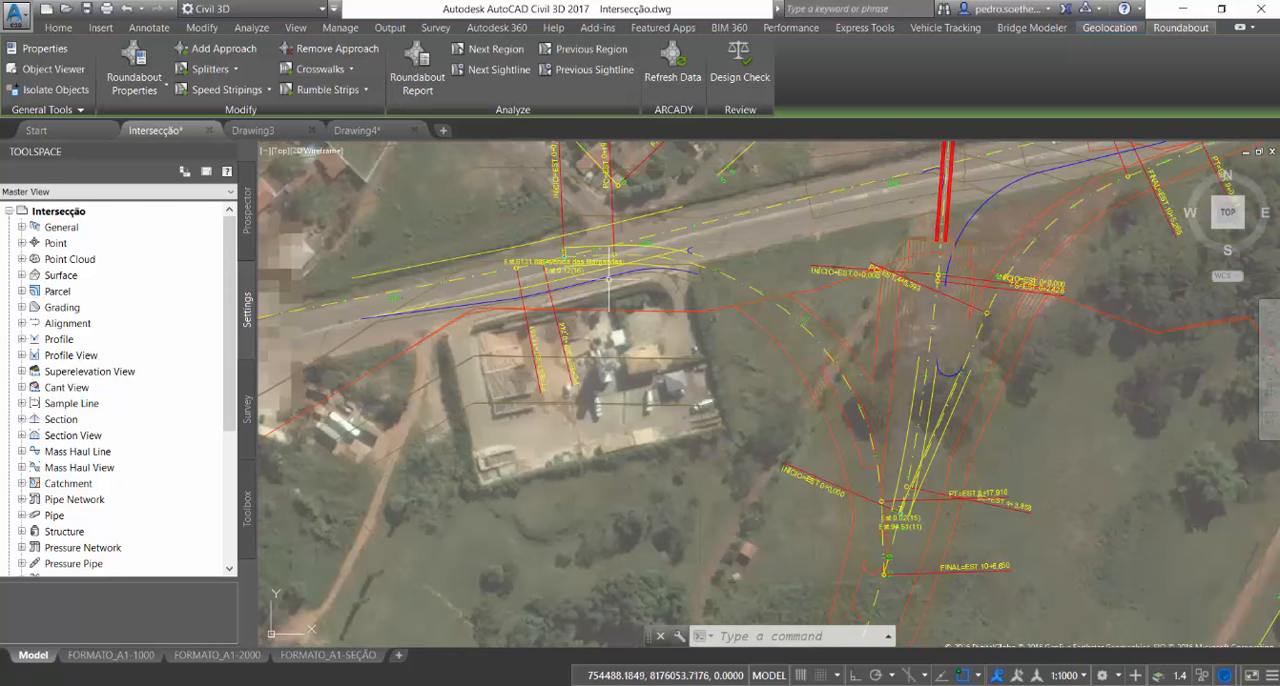
pyautogui.scroll(-4, 700, 449)
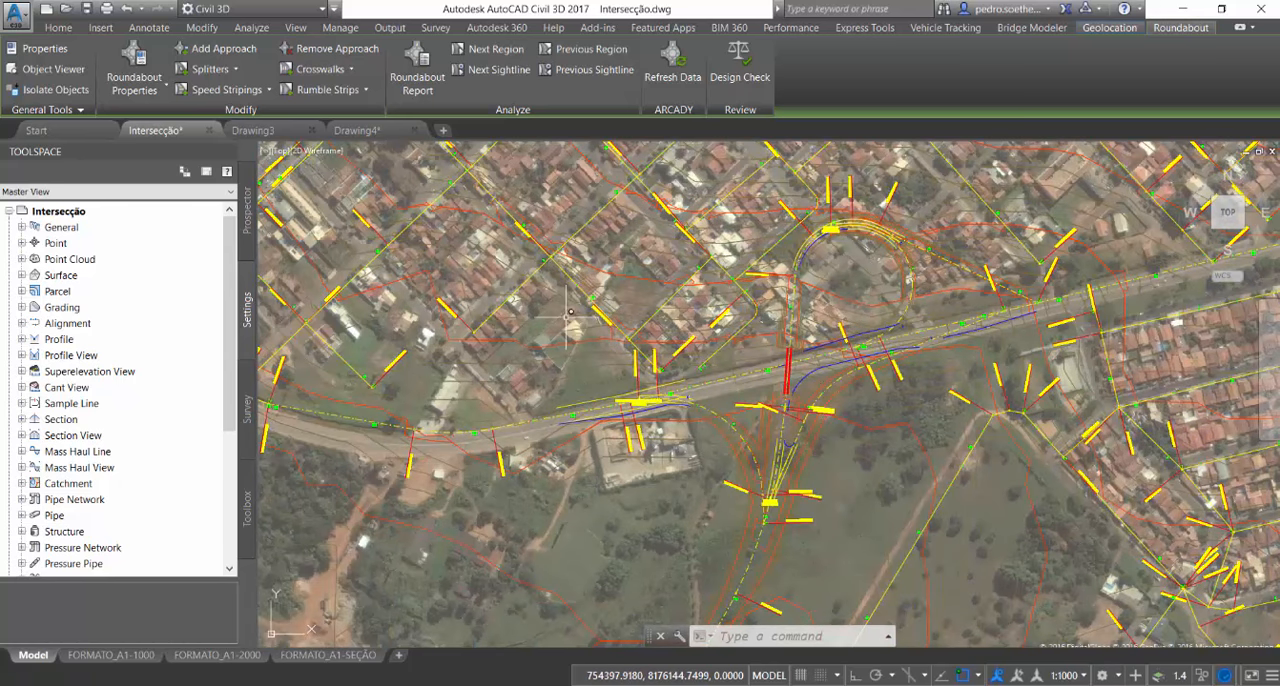
pyautogui.press('Escape')
# Start a new profile view and pick the interchange loop ramp, alignment 13, in the drawing as its alignment
pyautogui.click(52, 29)
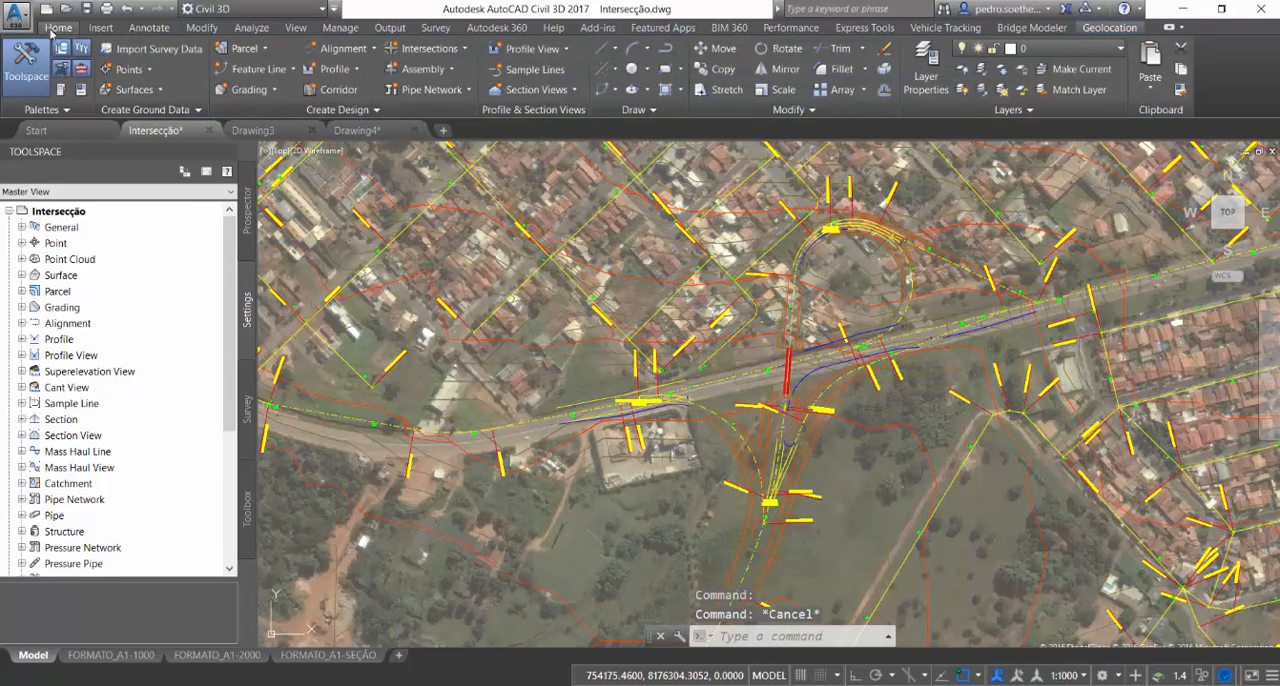
pyautogui.click(346, 70)
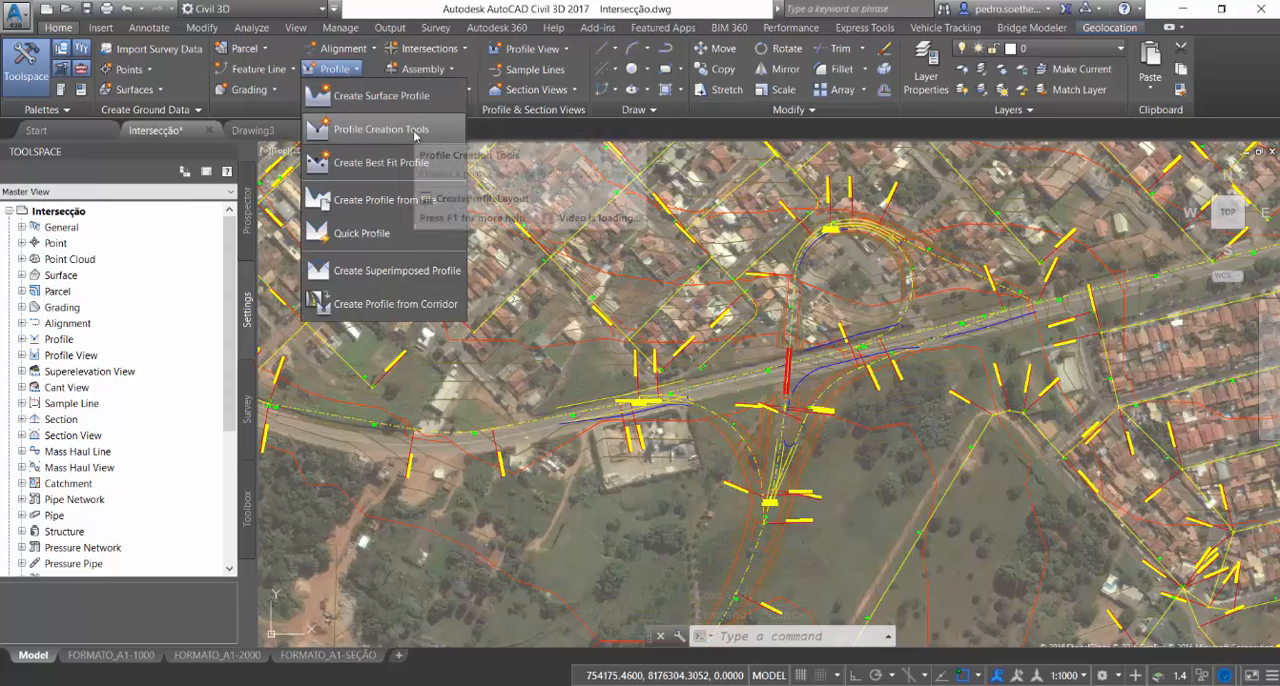
pyautogui.click(440, 53)
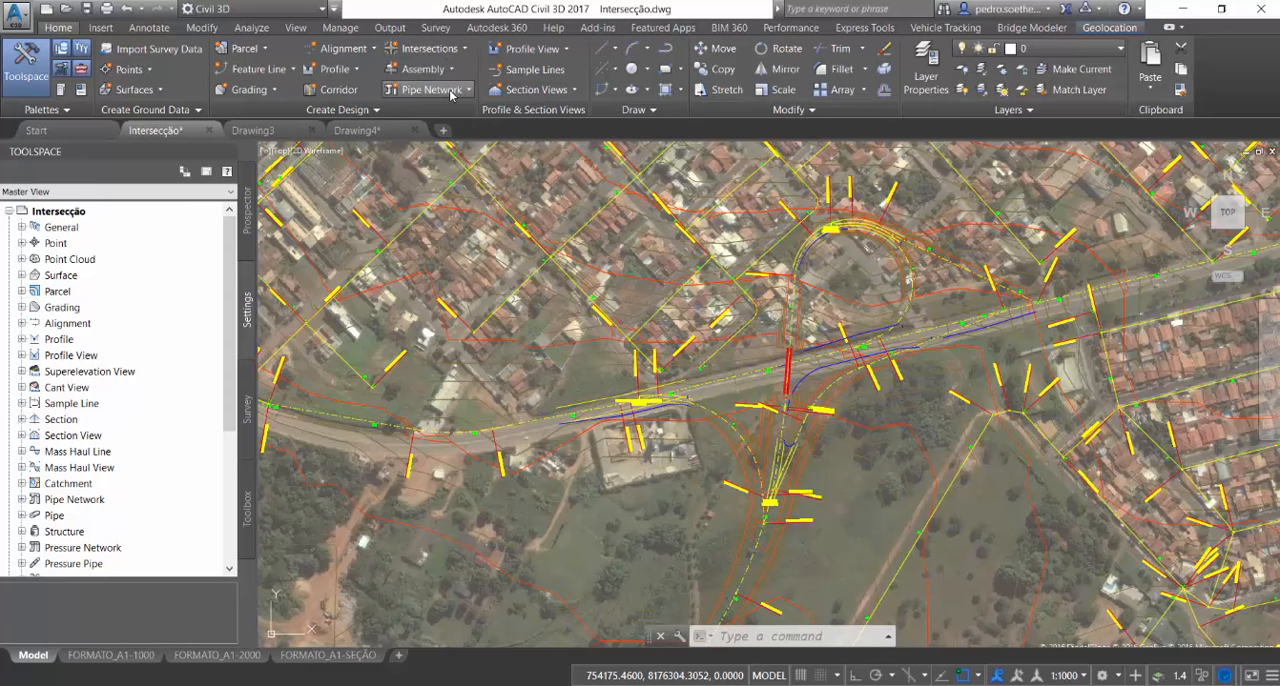
pyautogui.click(532, 48)
pyautogui.click(560, 80)
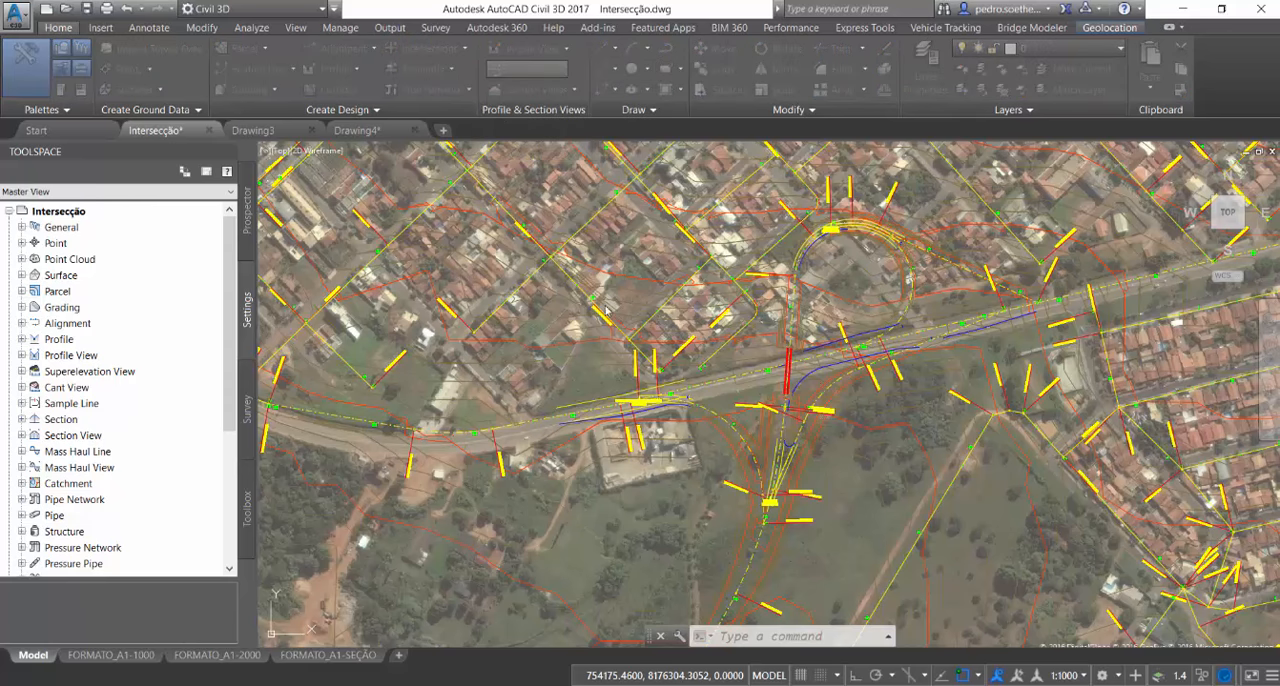
pyautogui.click(576, 207)
pyautogui.click(576, 207)
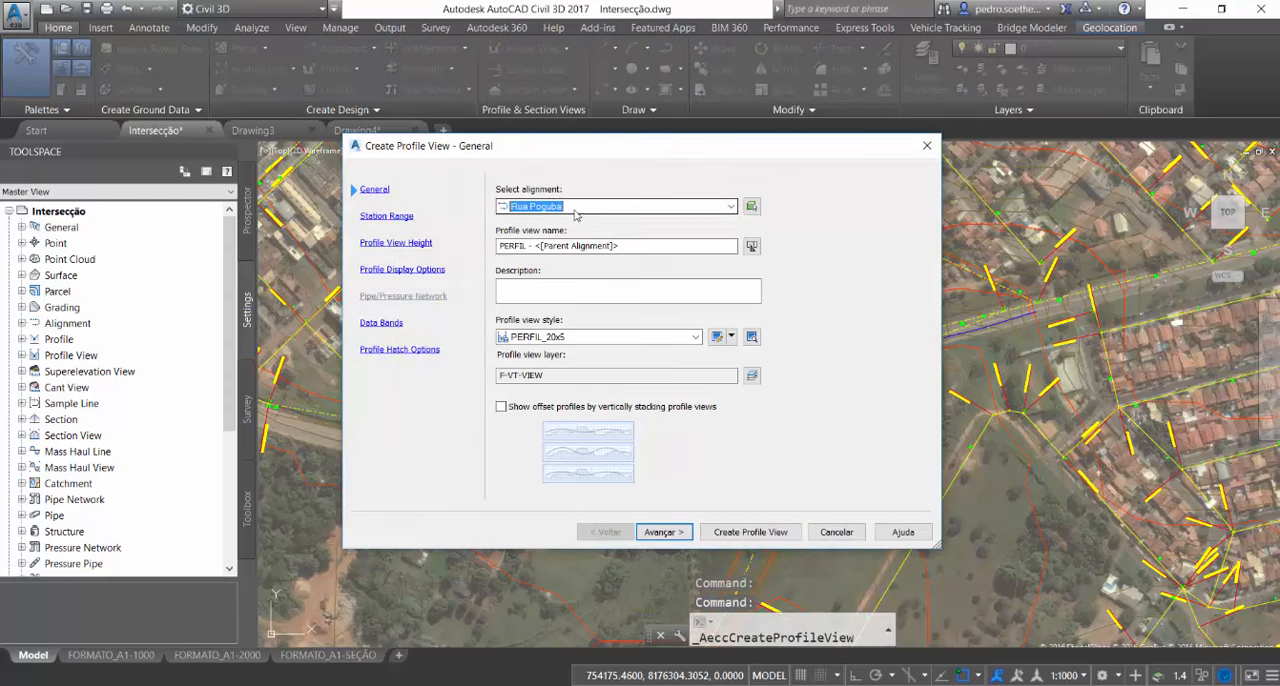
pyautogui.press('Tab')
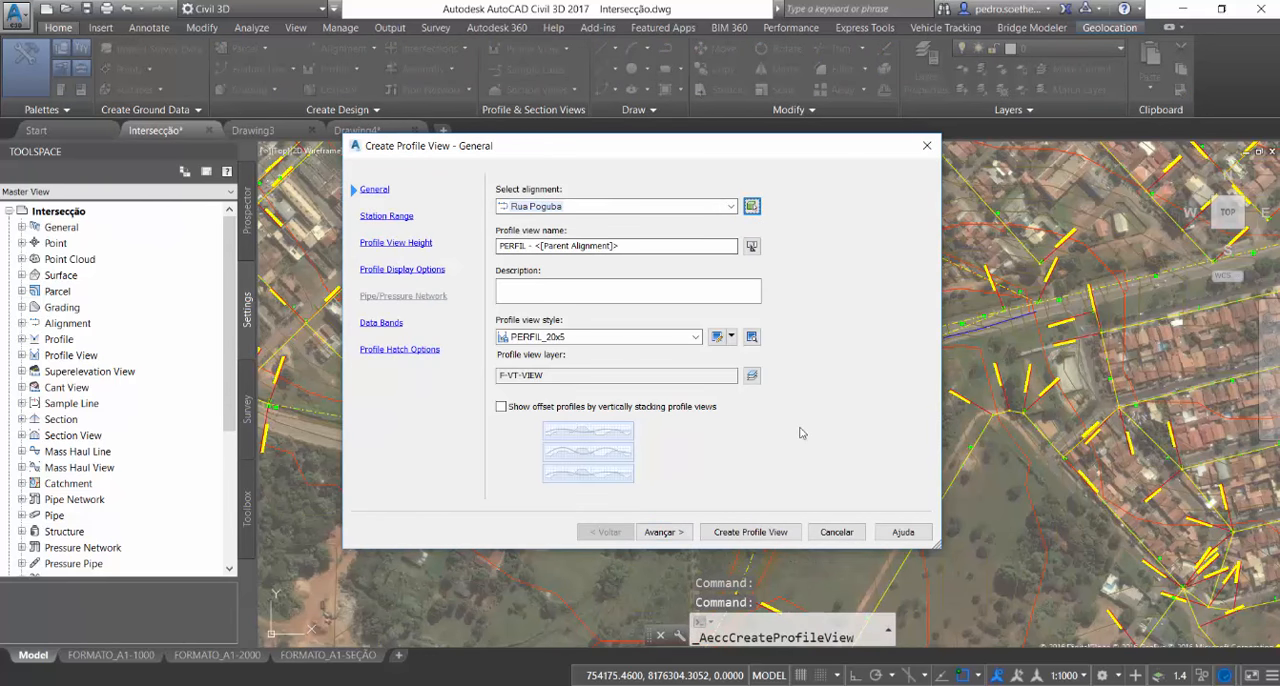
pyautogui.press('Return')
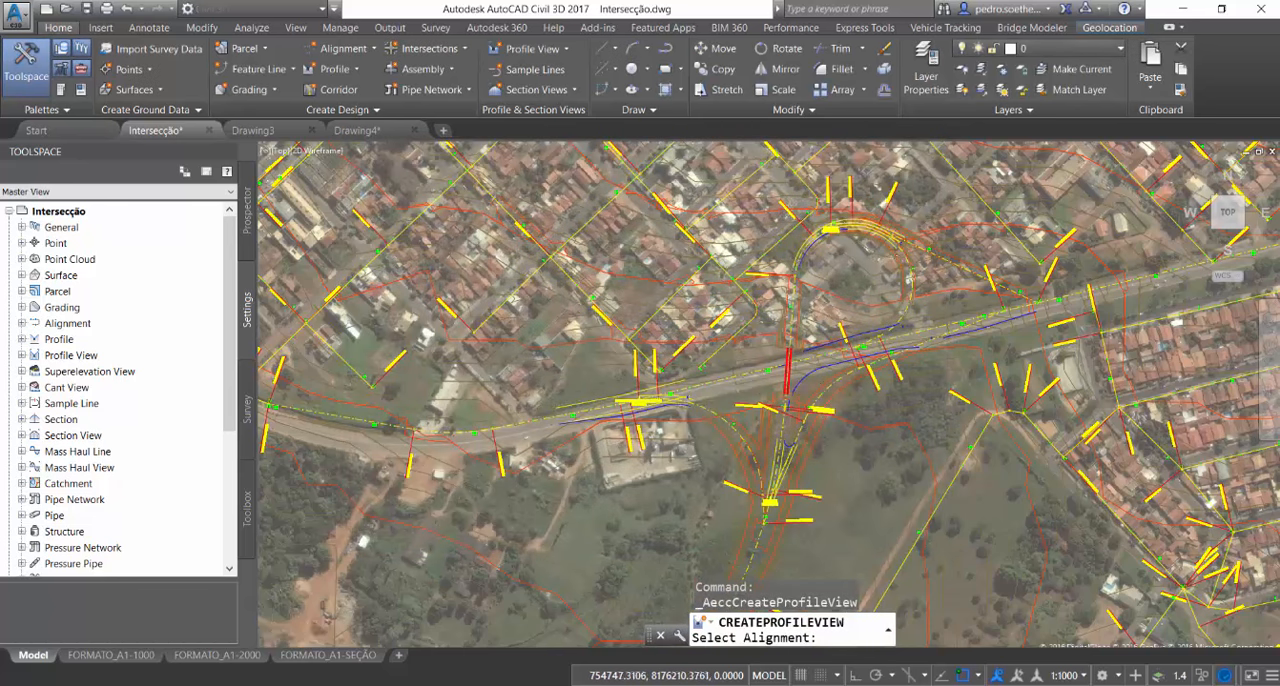
pyautogui.scroll(10, 940, 240)
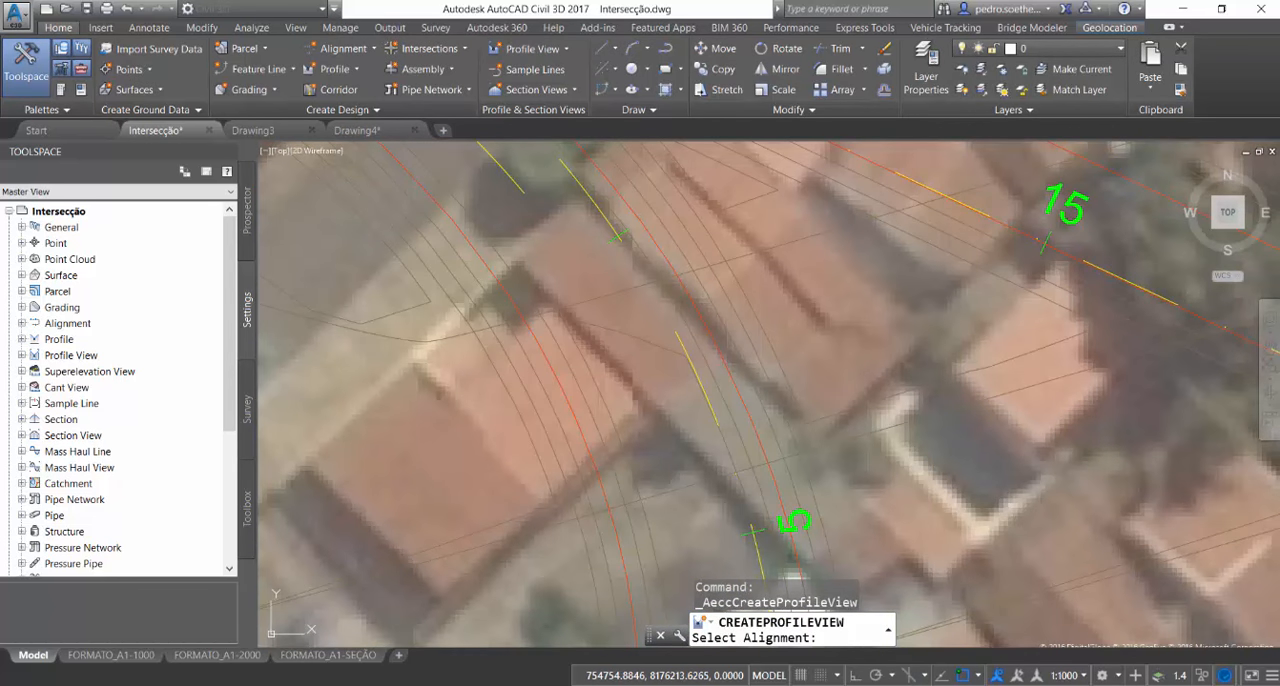
pyautogui.click(615, 232)
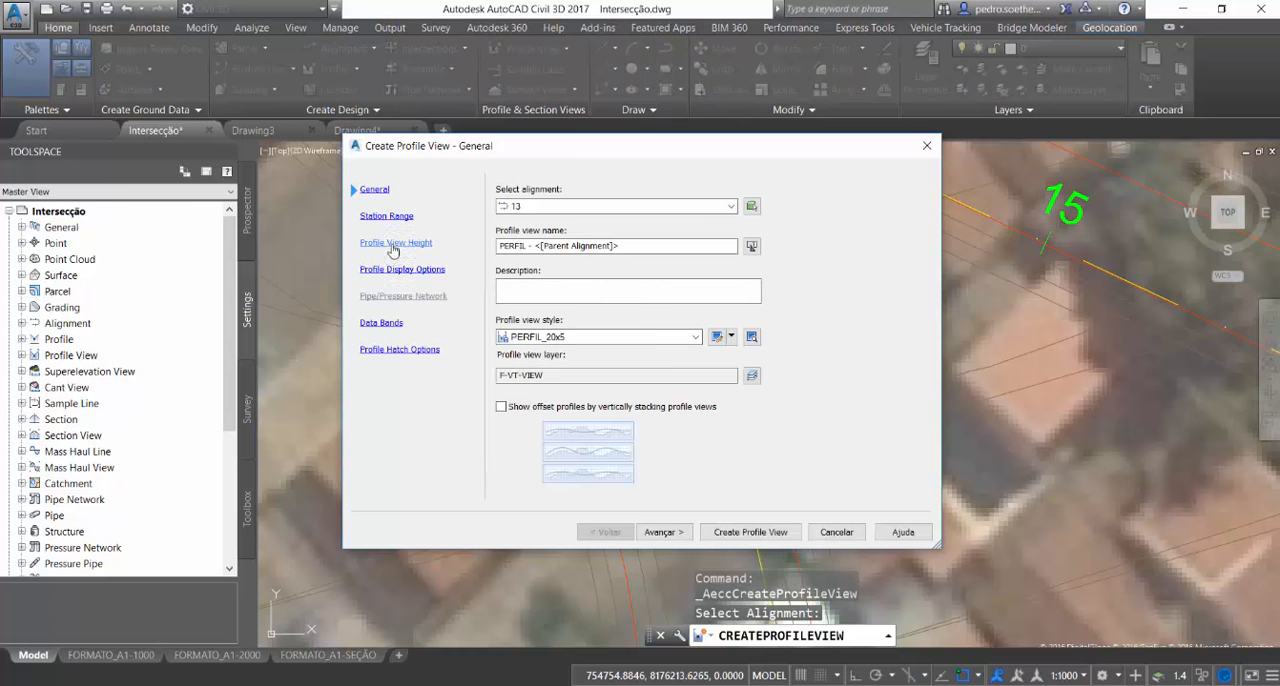
# Exclude the AIW_Proposed_Ground and AIW_Existing_Transportation profiles from being drawn in the profile view
pyautogui.click(392, 249)
pyautogui.click(388, 224)
pyautogui.click(390, 247)
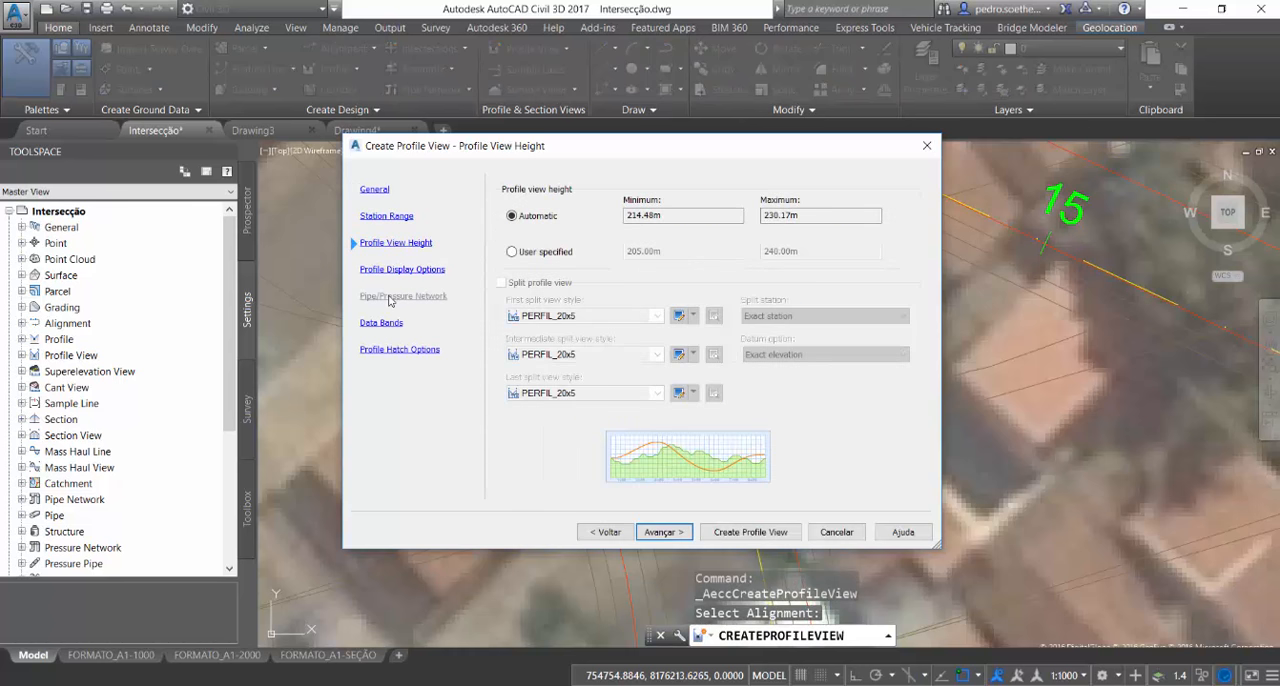
pyautogui.click(392, 272)
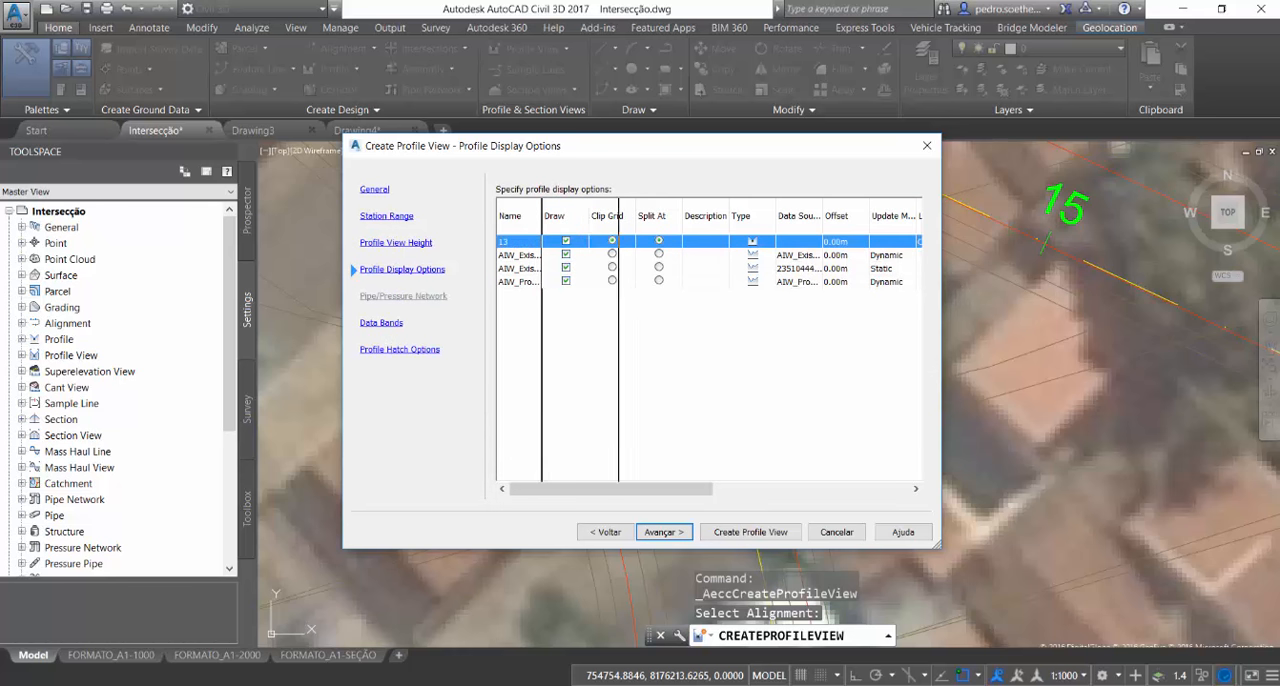
pyautogui.doubleClick(540, 215)
pyautogui.click(643, 282)
pyautogui.click(644, 268)
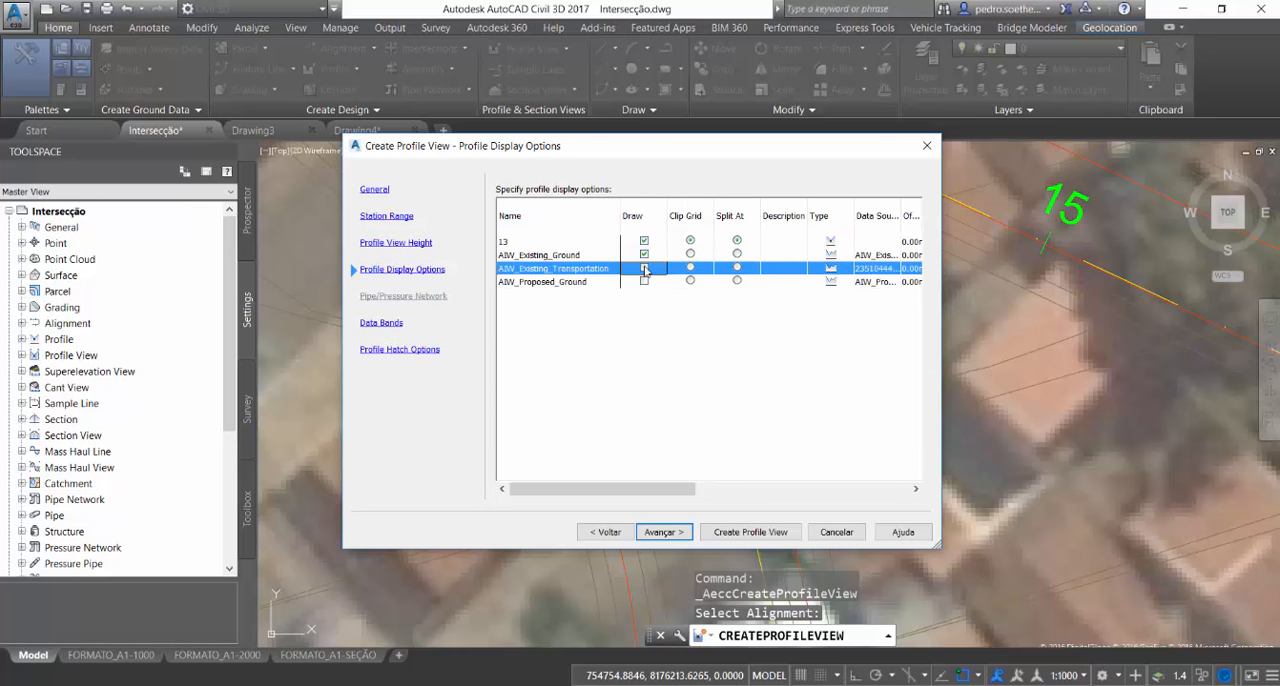
# Assign the VIARIO label set to profile 13 in the profile display options
pyautogui.click(765, 489)
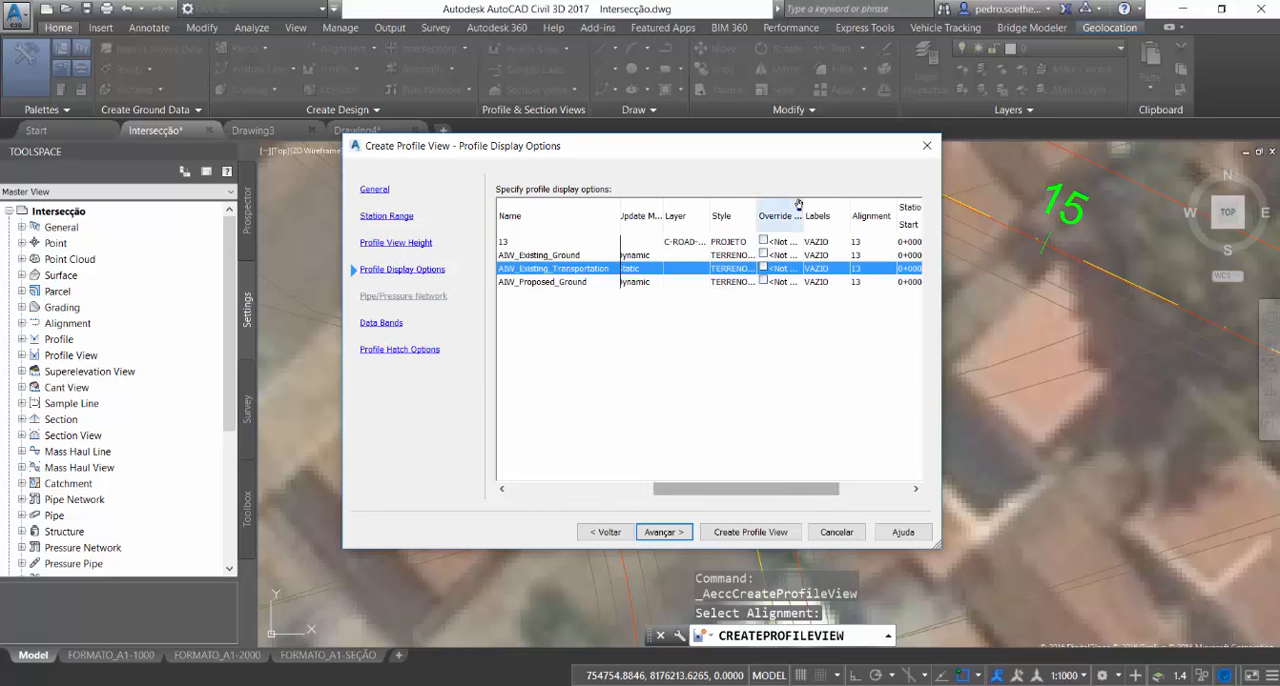
pyautogui.click(816, 241)
pyautogui.click(890, 320)
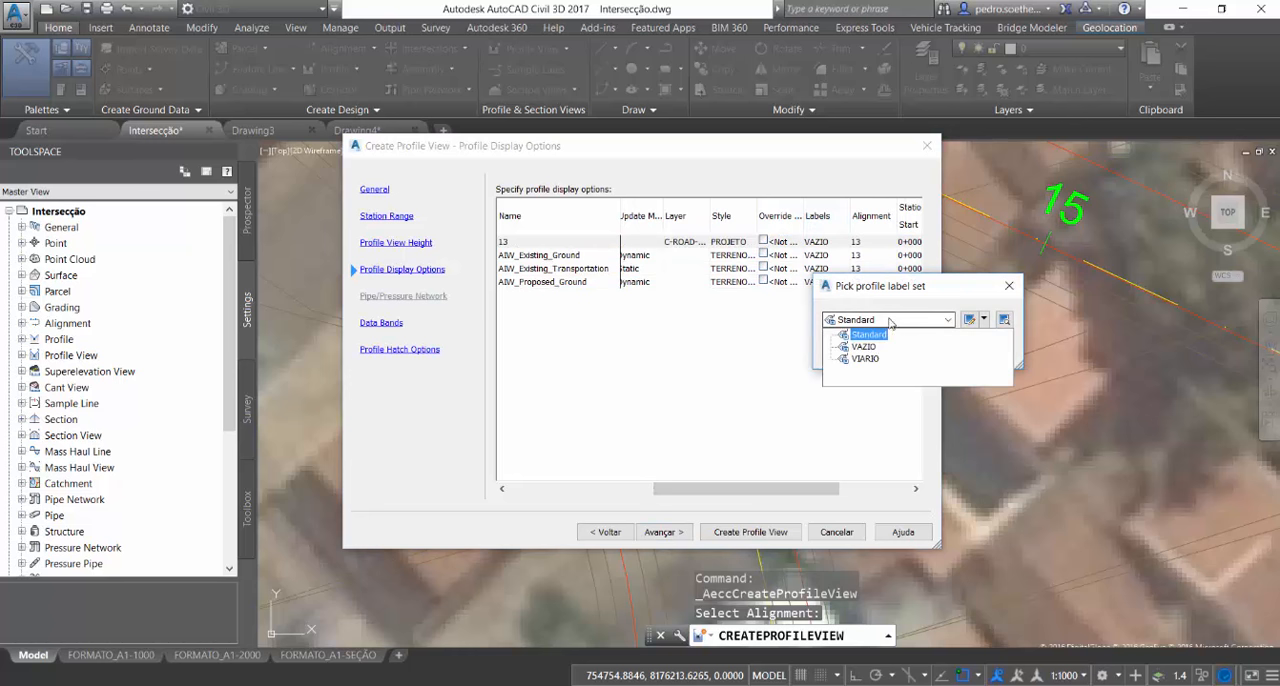
pyautogui.click(866, 359)
pyautogui.click(851, 352)
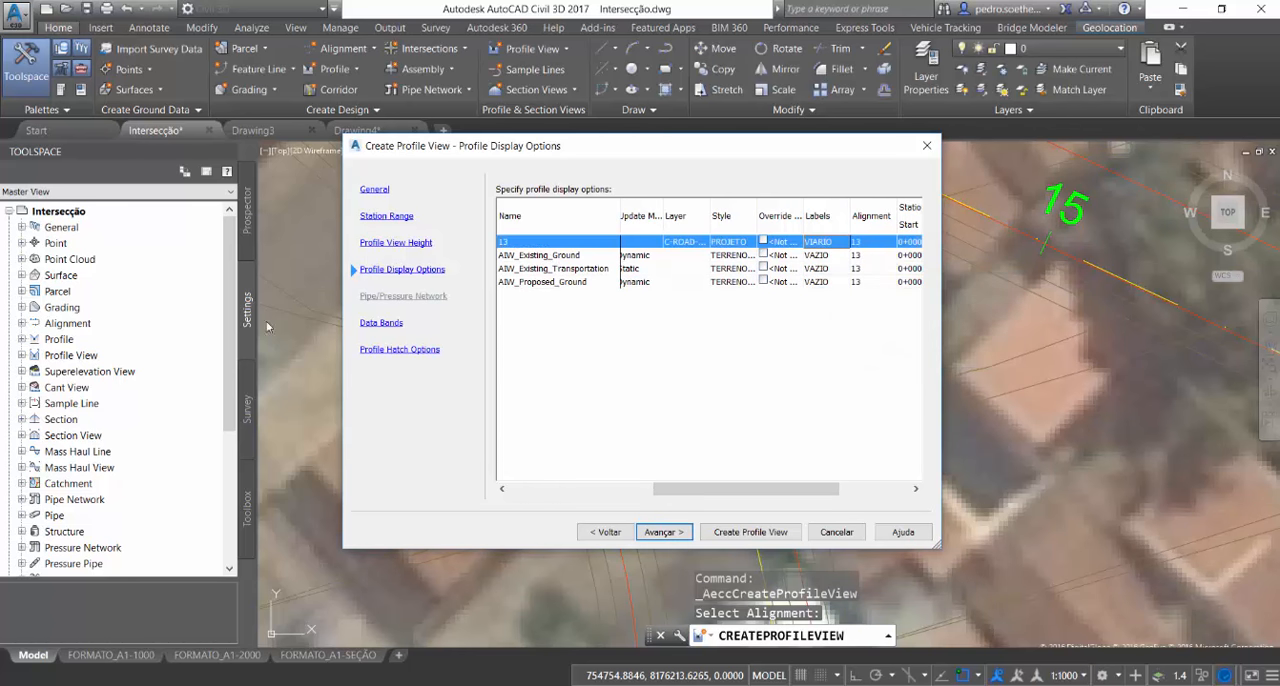
# Check the data bands and hatch options, then create the profile view and place it in empty space northeast of the city
pyautogui.click(378, 323)
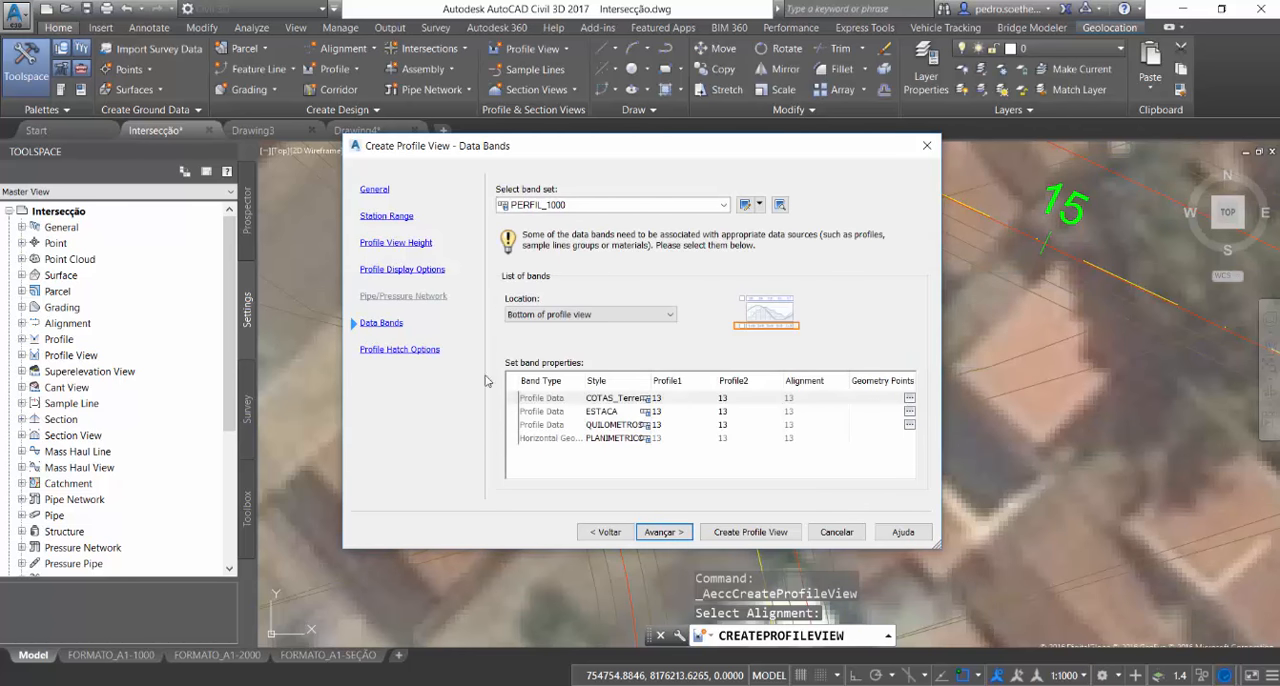
pyautogui.click(432, 350)
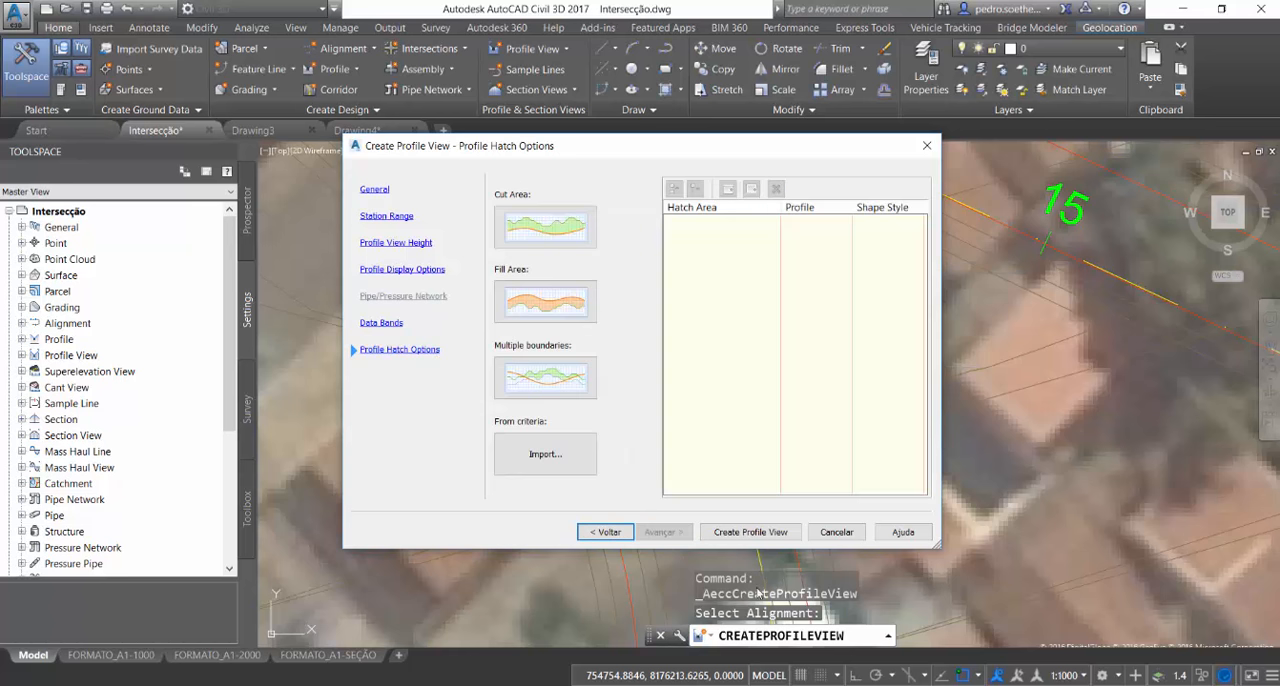
pyautogui.click(750, 532)
pyautogui.scroll(-10, 770, 404)
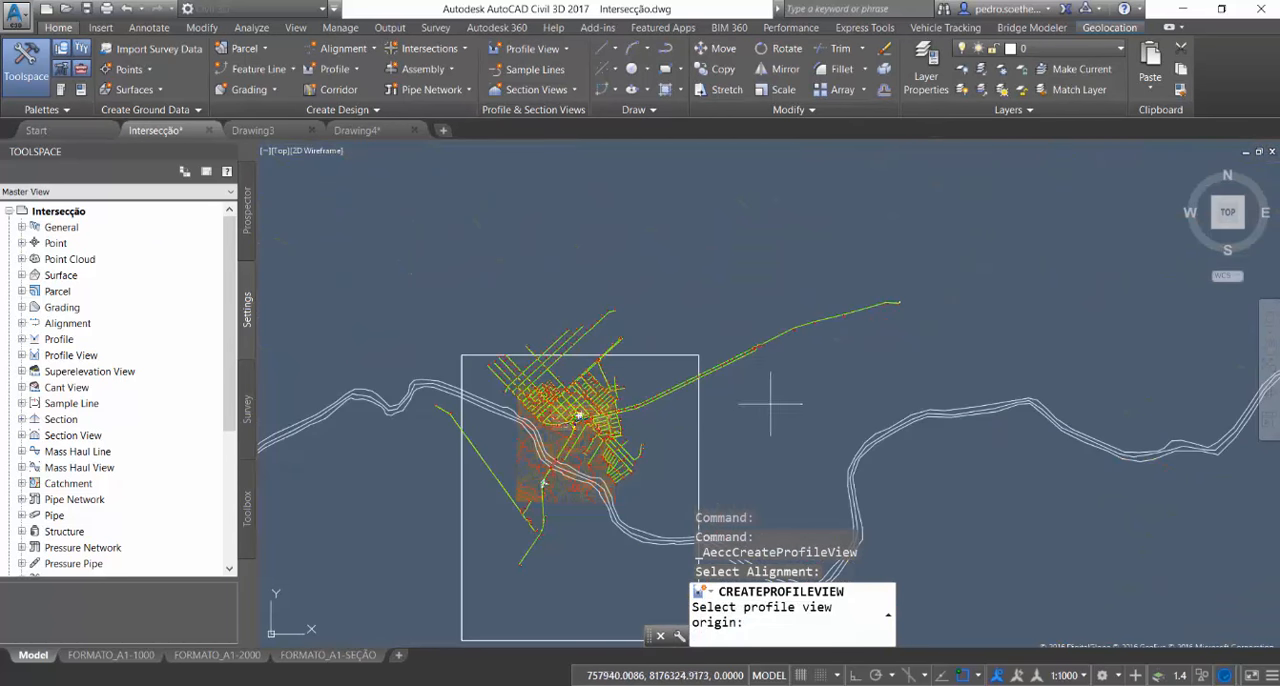
pyautogui.click(760, 240)
# Send the new profile view behind the other objects in the display order
pyautogui.scroll(6, 740, 311)
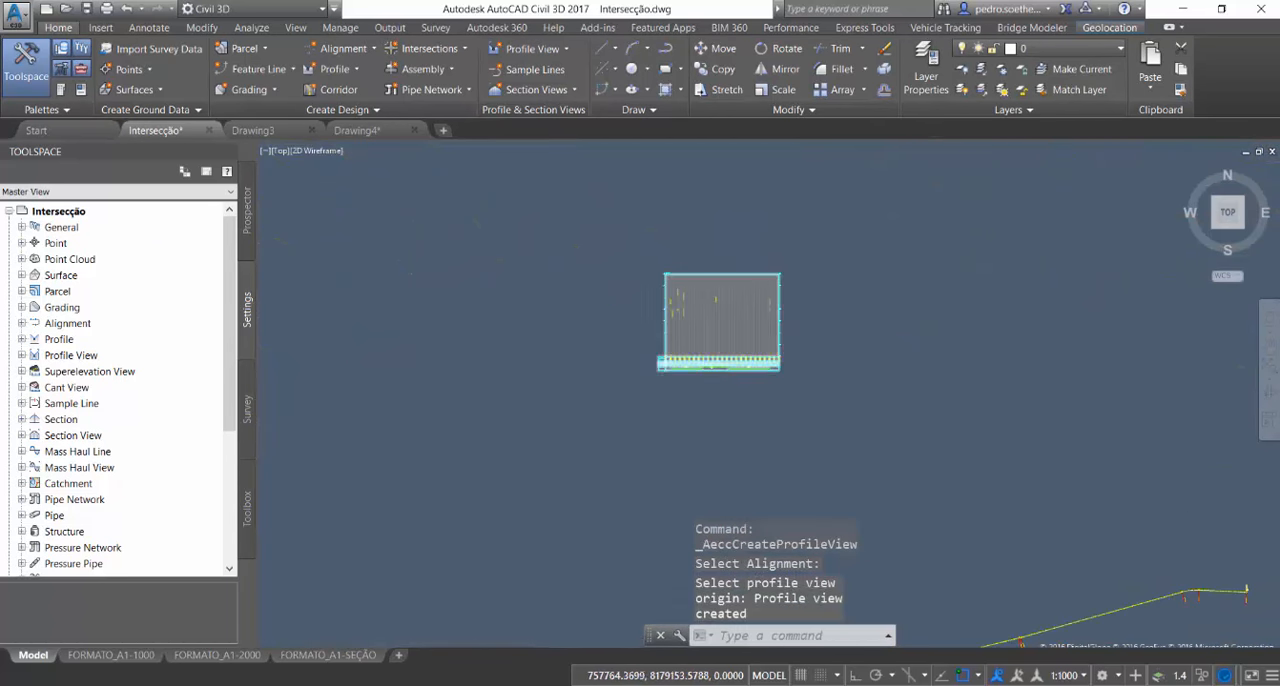
pyautogui.click(740, 311)
pyautogui.rightClick(795, 306)
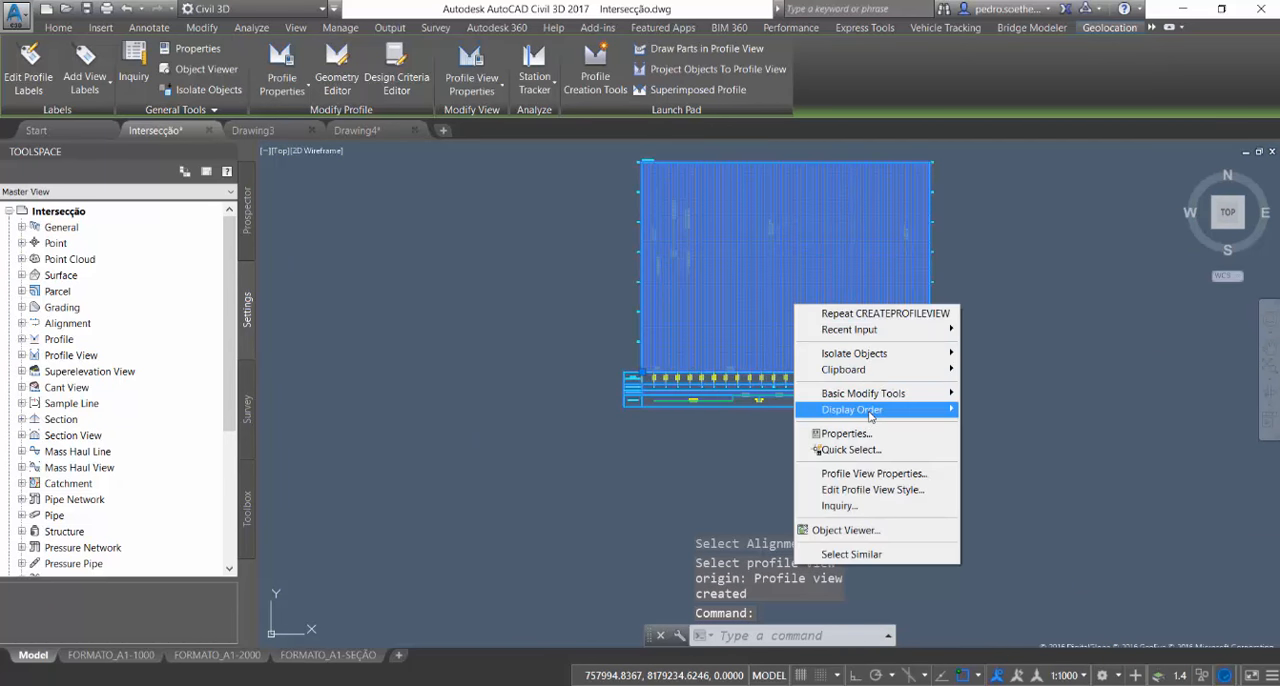
pyautogui.moveTo(870, 410)
pyautogui.click(992, 426)
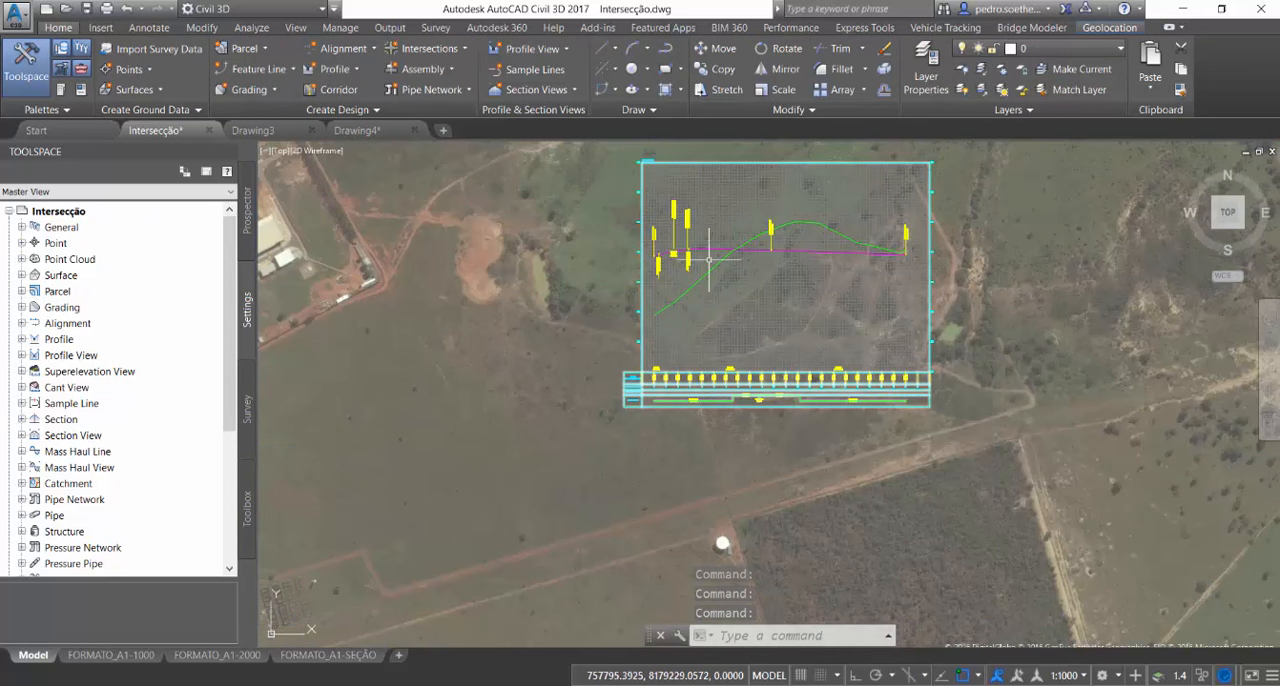
# Look over the profile view, return to the street network and launch InfraWorks 360
pyautogui.scroll(6, 715, 257)
pyautogui.scroll(-8, 880, 450)
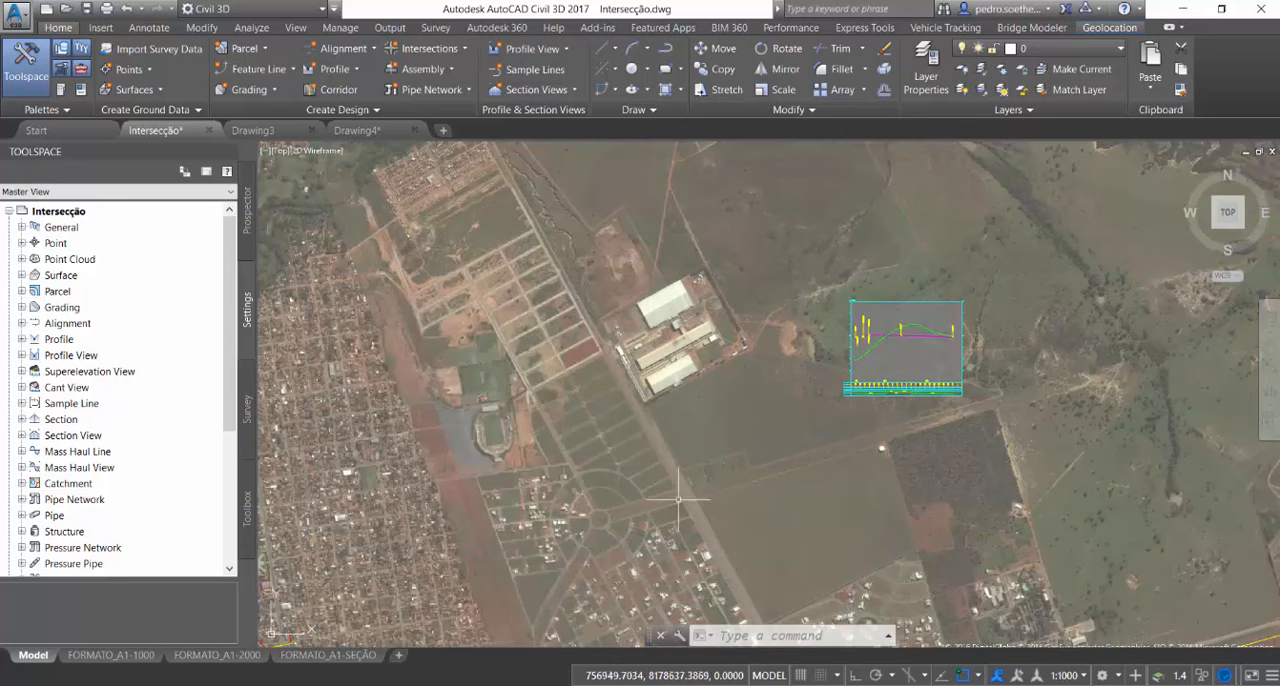
pyautogui.moveTo(557, 443)
pyautogui.mouseDown(button='middle')
pyautogui.moveTo(657, 349)
pyautogui.moveTo(912, 163)
pyautogui.mouseUp(button='middle')
pyautogui.scroll(5, 646, 510)
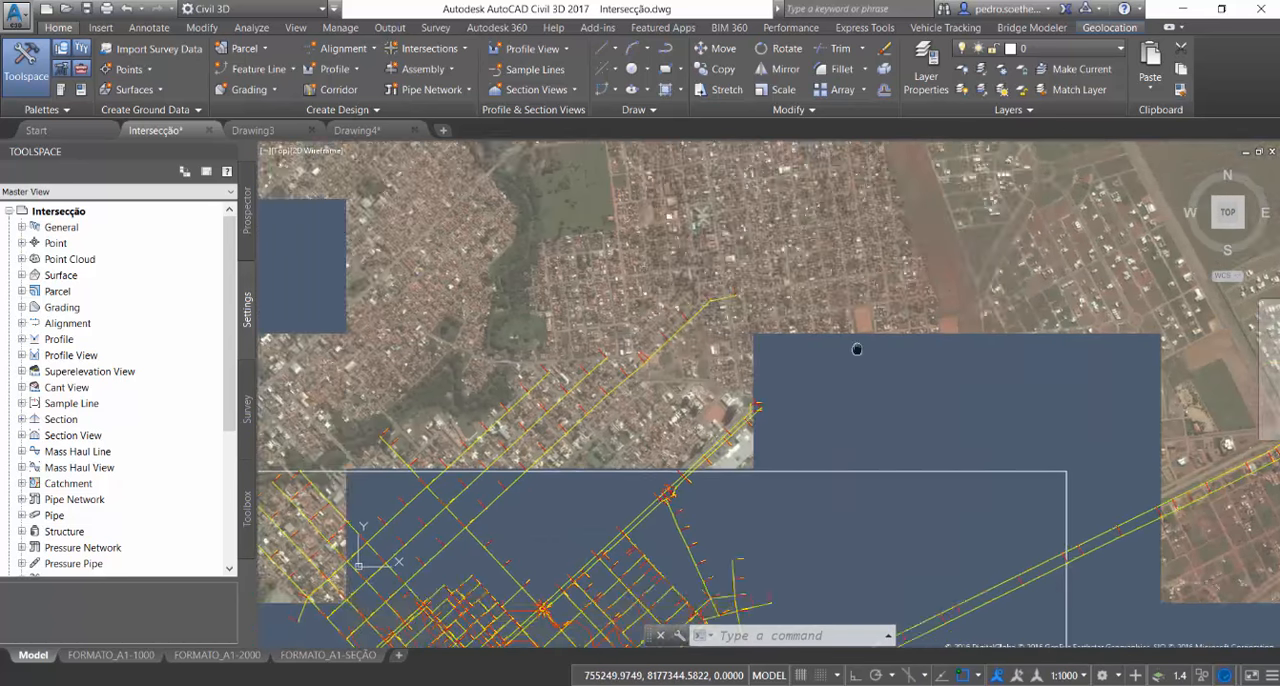
pyautogui.press('super')
pyautogui.write('infra')
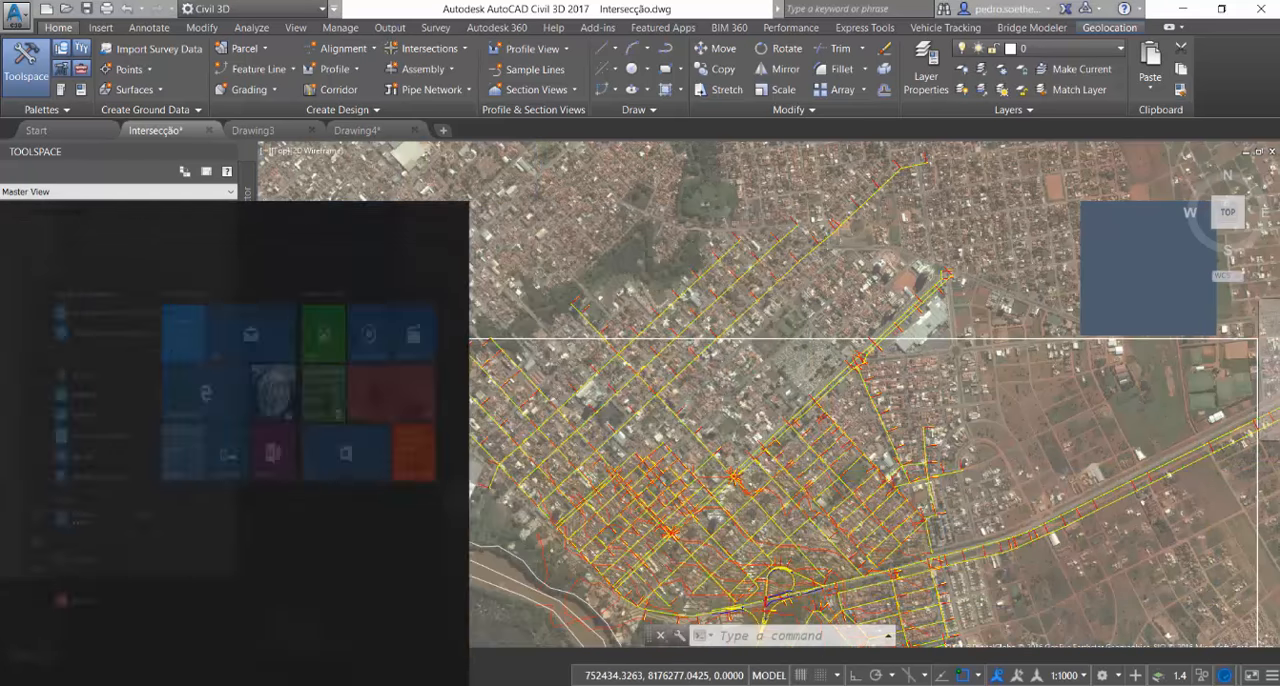
pyautogui.press('Return')
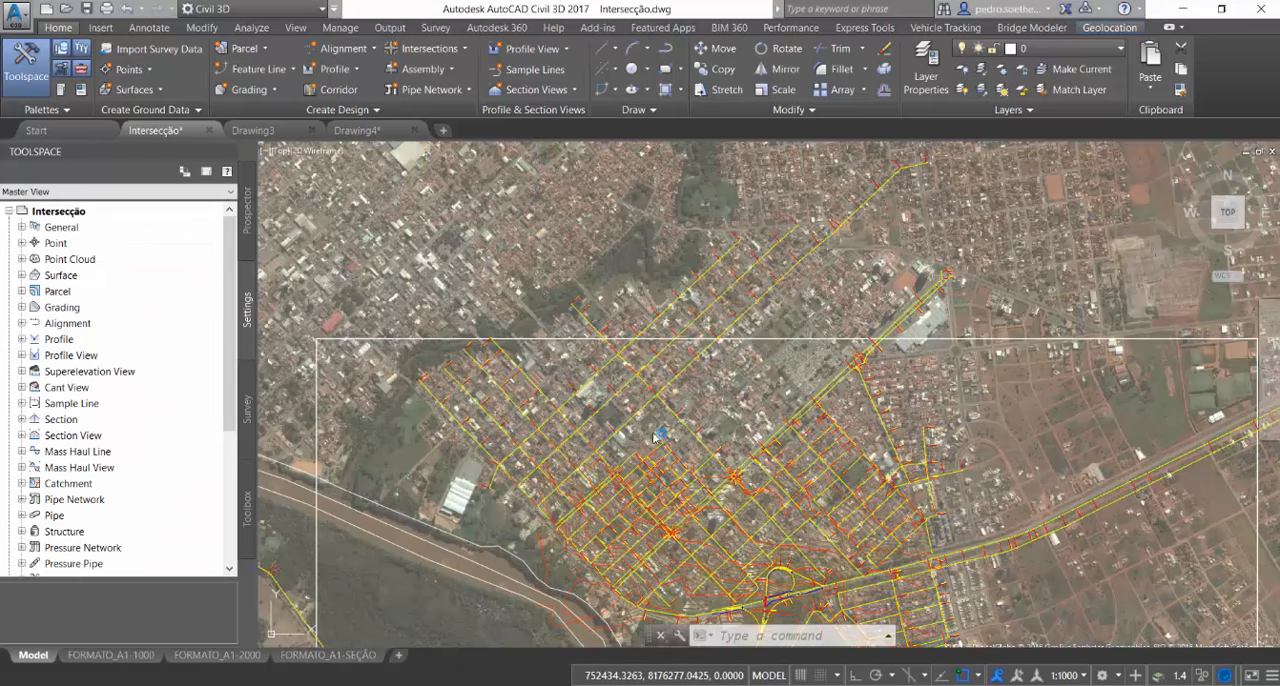
# Examine the interchange loop ramp and its junction with the adjoining alignment near station 15
pyautogui.scroll(8, 900, 400)
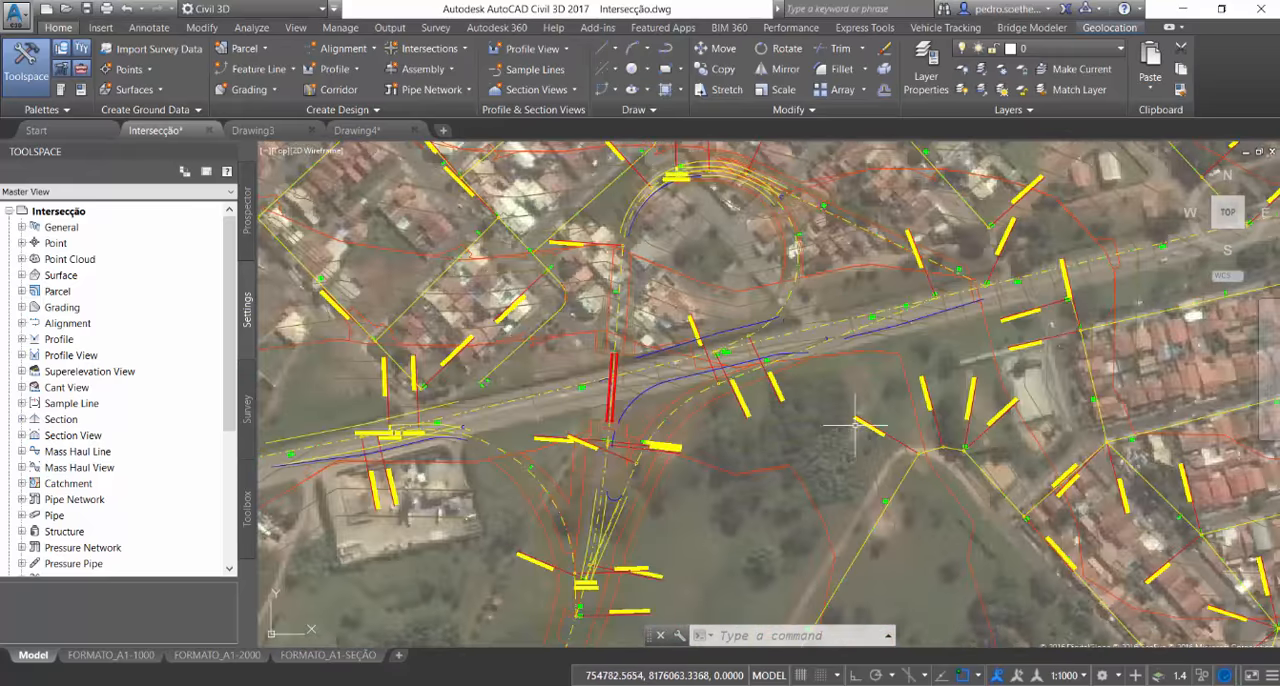
pyautogui.scroll(4, 840, 400)
pyautogui.moveTo(648, 370)
pyautogui.mouseDown(button='middle')
pyautogui.moveTo(663, 414)
pyautogui.moveTo(654, 501)
pyautogui.mouseUp(button='middle')
pyautogui.moveTo(921, 372); pyautogui.dragTo(848, 520, button='middle')
pyautogui.moveTo(784, 361); pyautogui.dragTo(851, 579, button='middle')
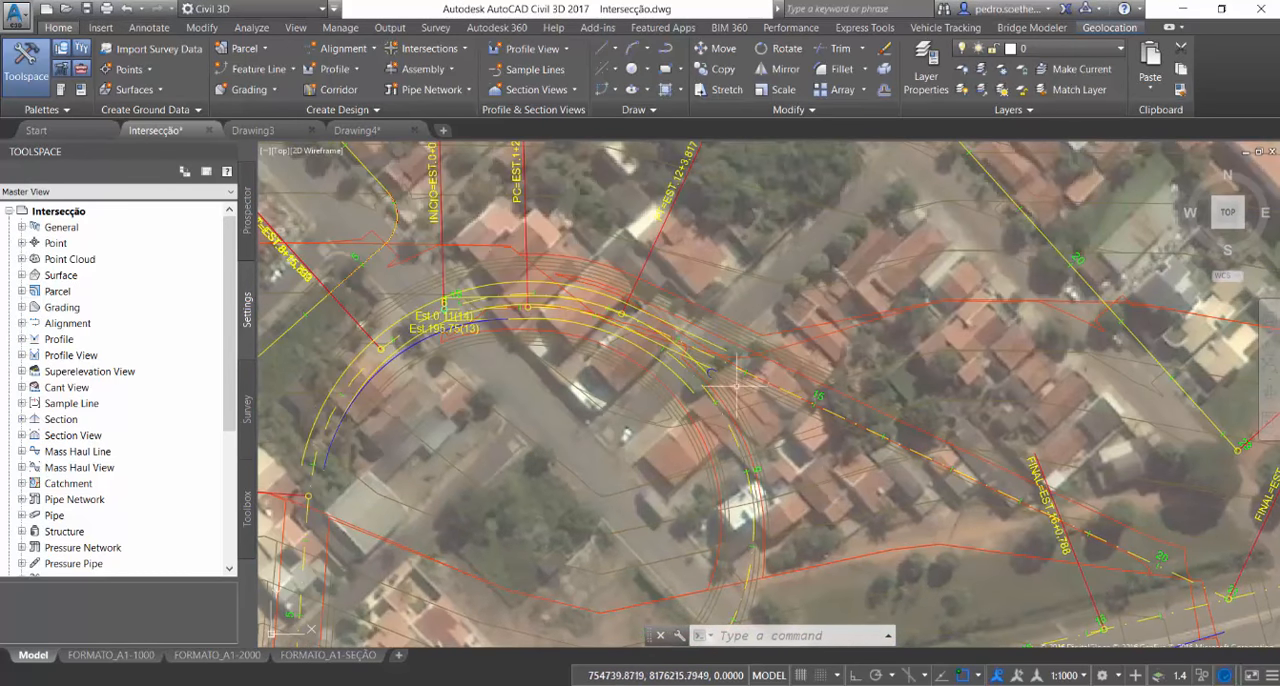
pyautogui.scroll(8, 713, 384)
pyautogui.scroll(-2, 565, 405)
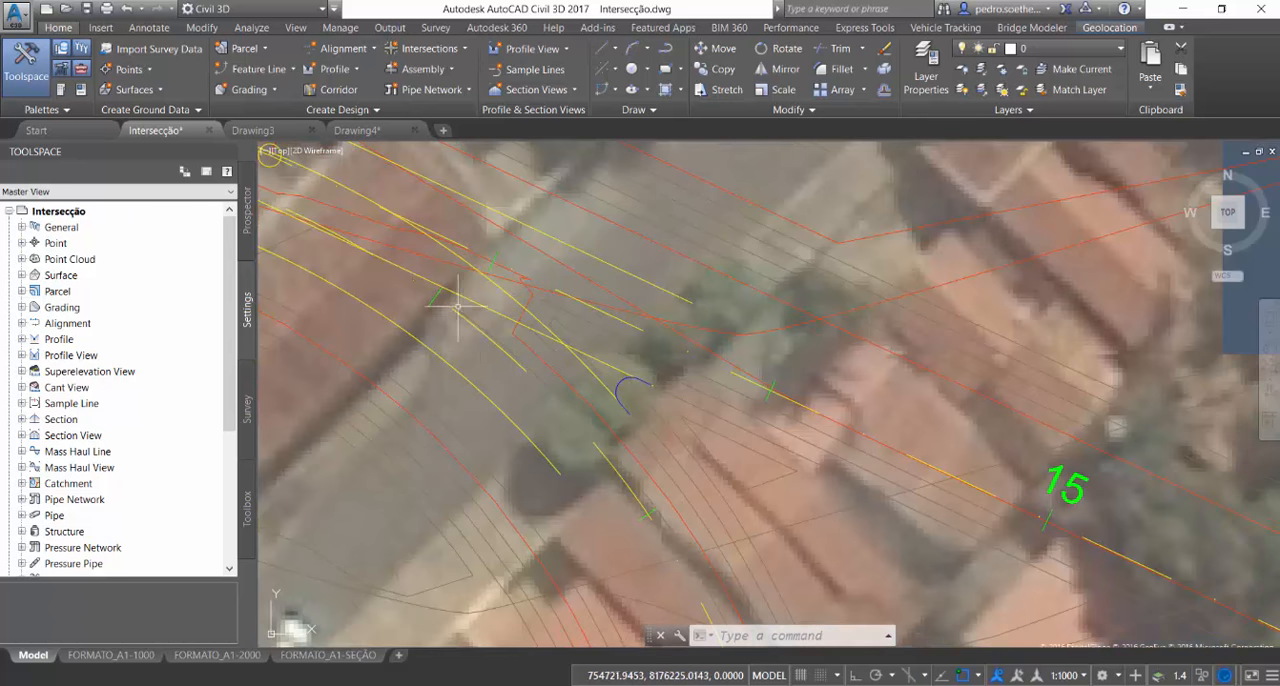
pyautogui.scroll(-6, 760, 363)
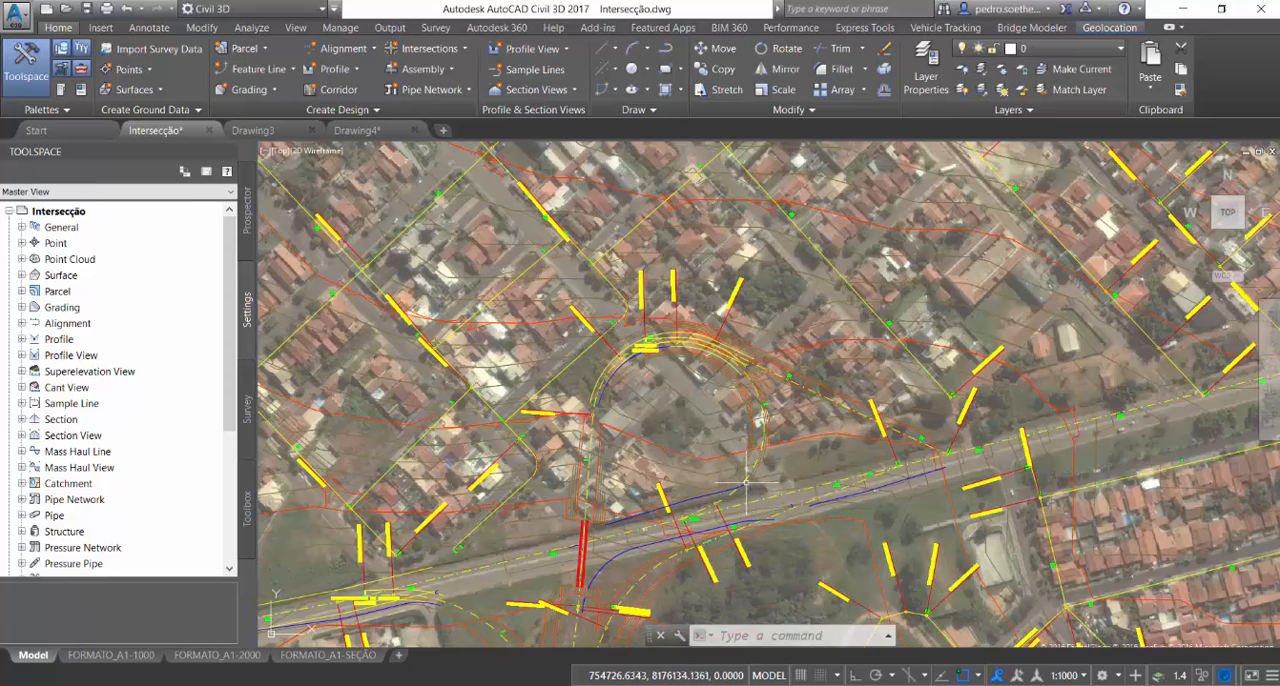
pyautogui.scroll(-5, 700, 442)
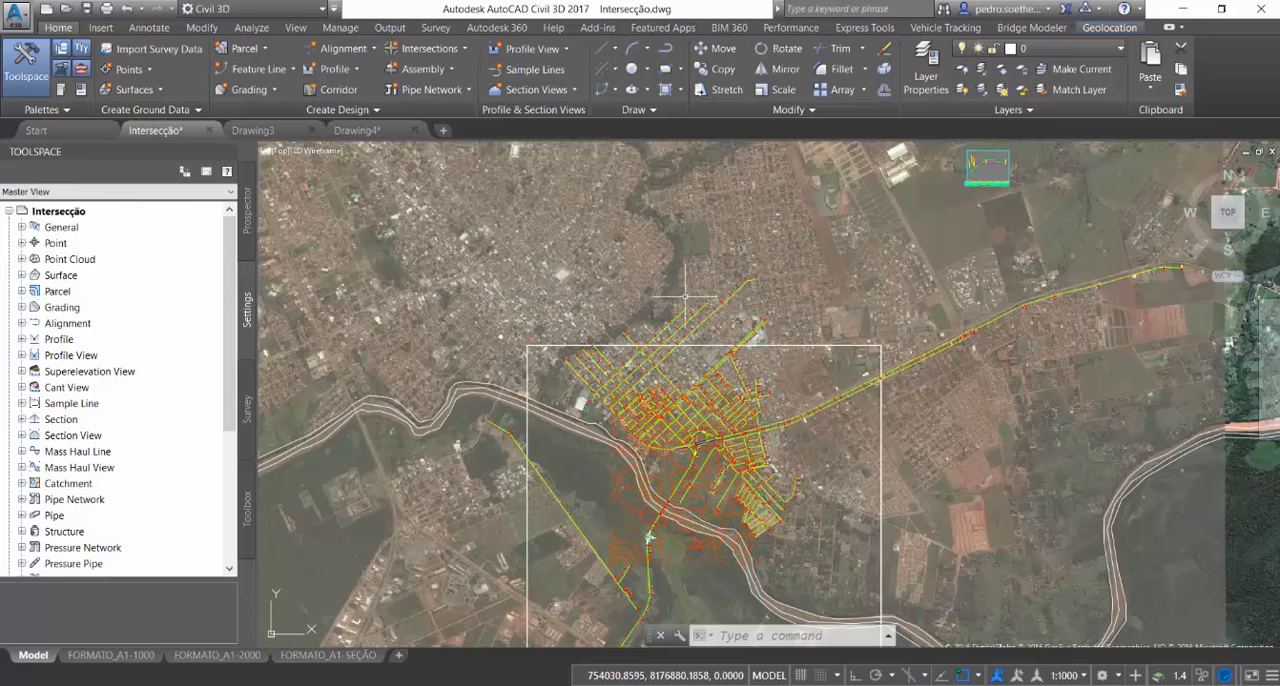
# Examine the ground and design lines in the ramp's profile view, and switch back from InfraWorks 360 to Civil 3D
pyautogui.scroll(10, 998, 153)
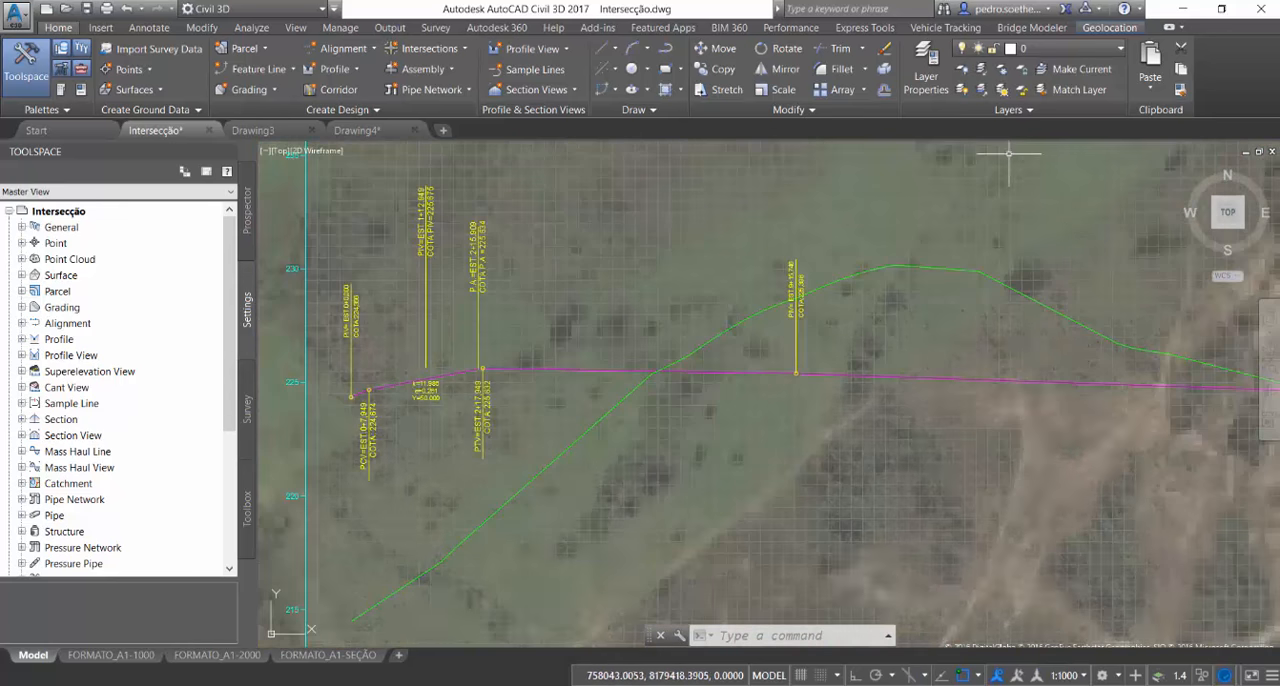
pyautogui.scroll(-4, 790, 215)
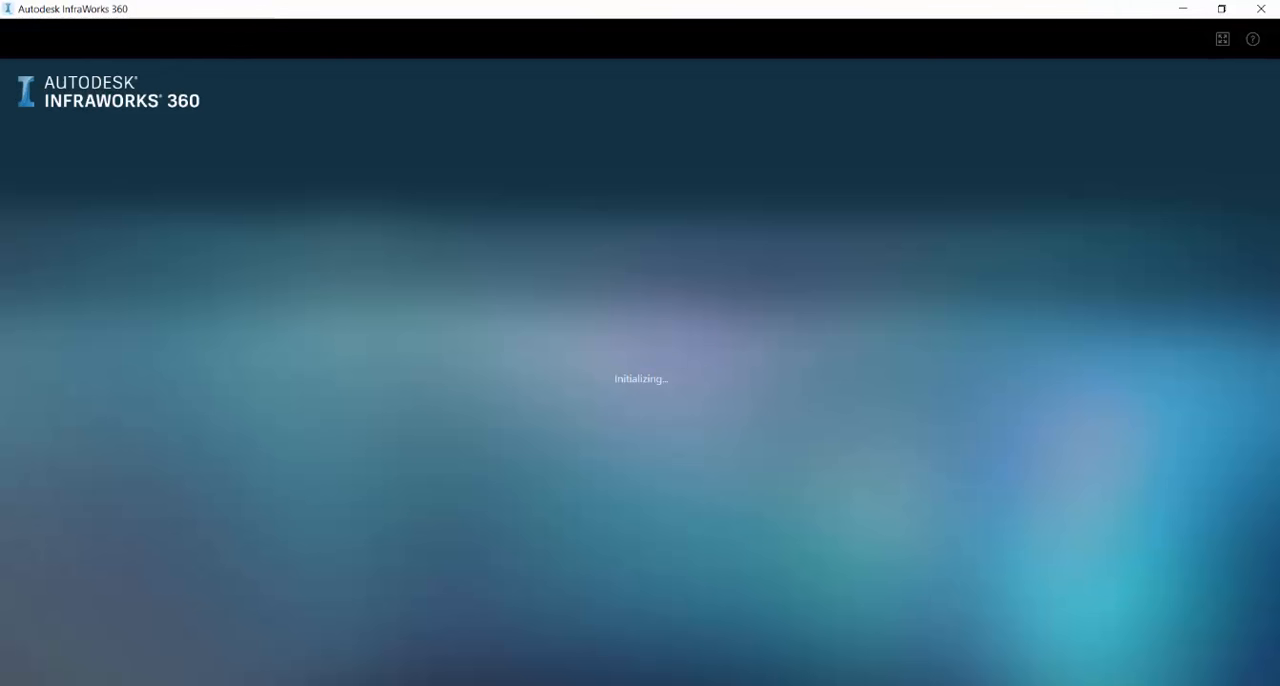
pyautogui.moveTo(766, 685)
pyautogui.click(611, 632)
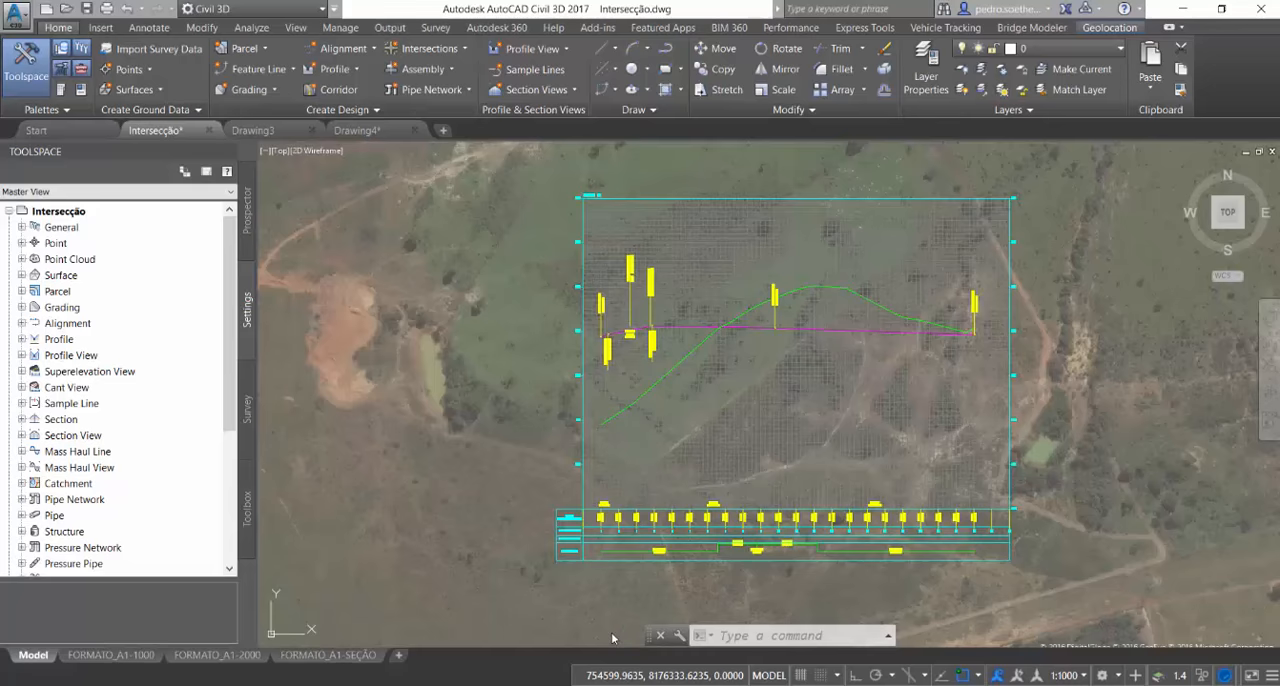
# Check the Drawing4 and Drawing3 drawings and return to the Intersecção drawing
pyautogui.scroll(-8, 737, 286)
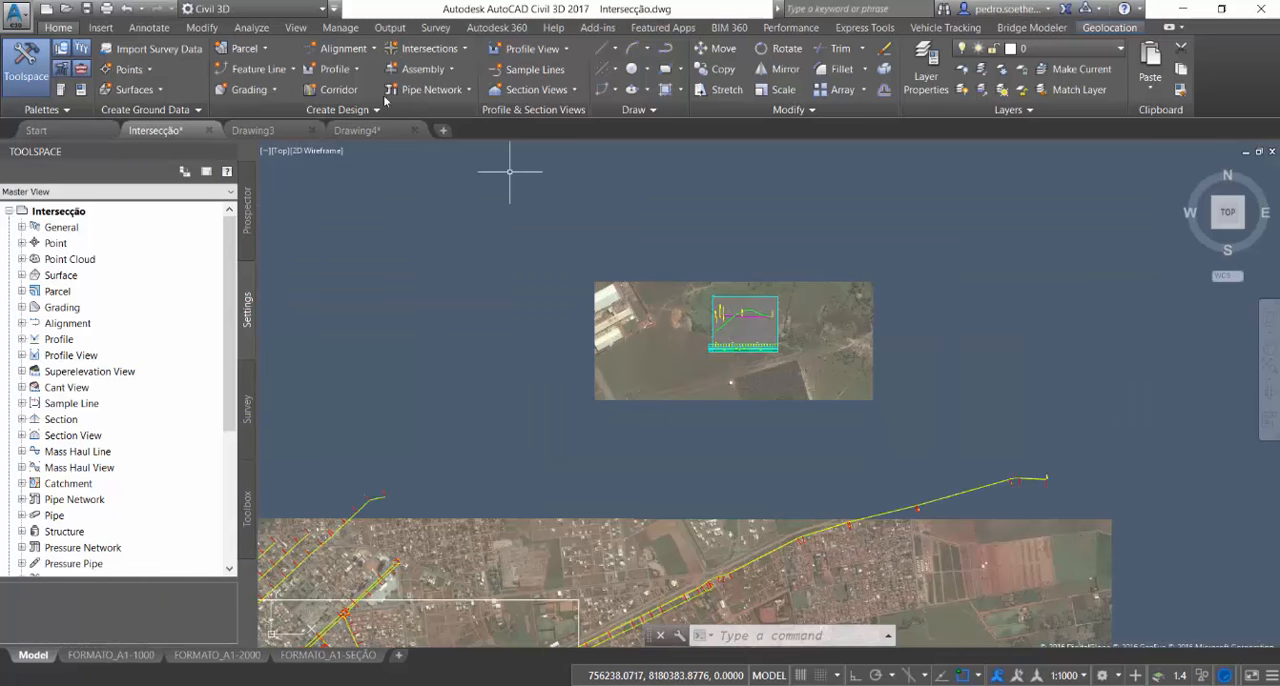
pyautogui.scroll(-4, 612, 340)
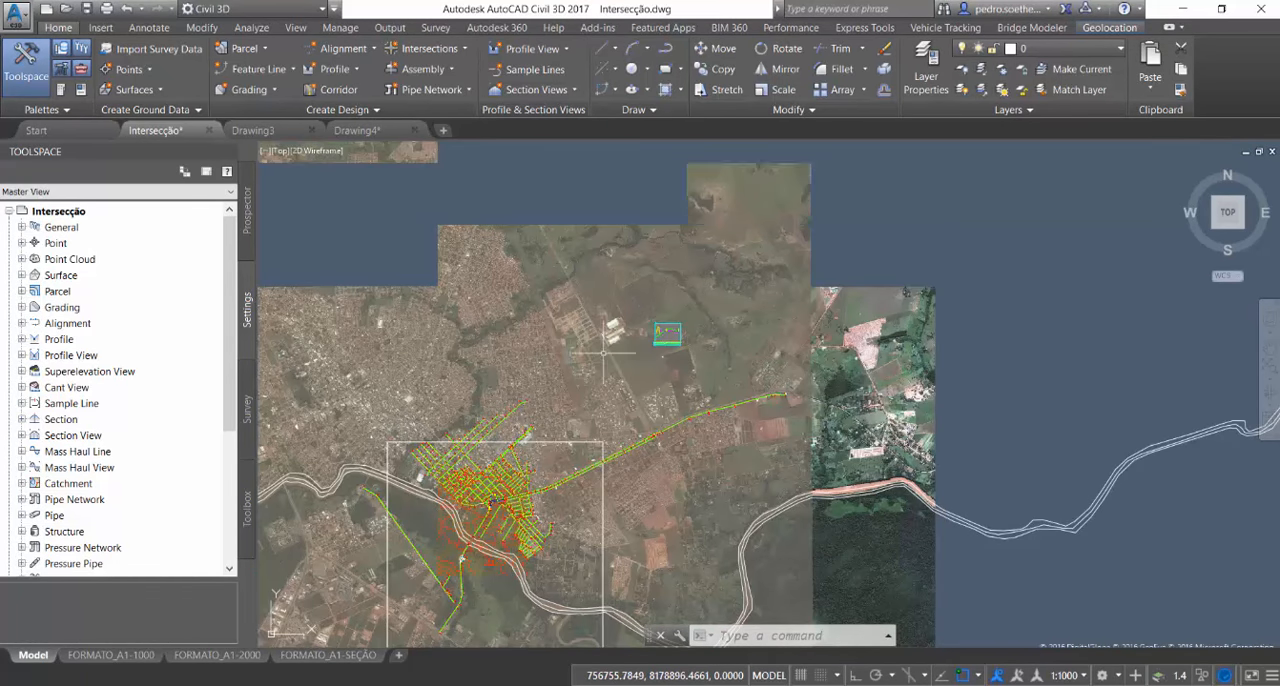
pyautogui.click(378, 130)
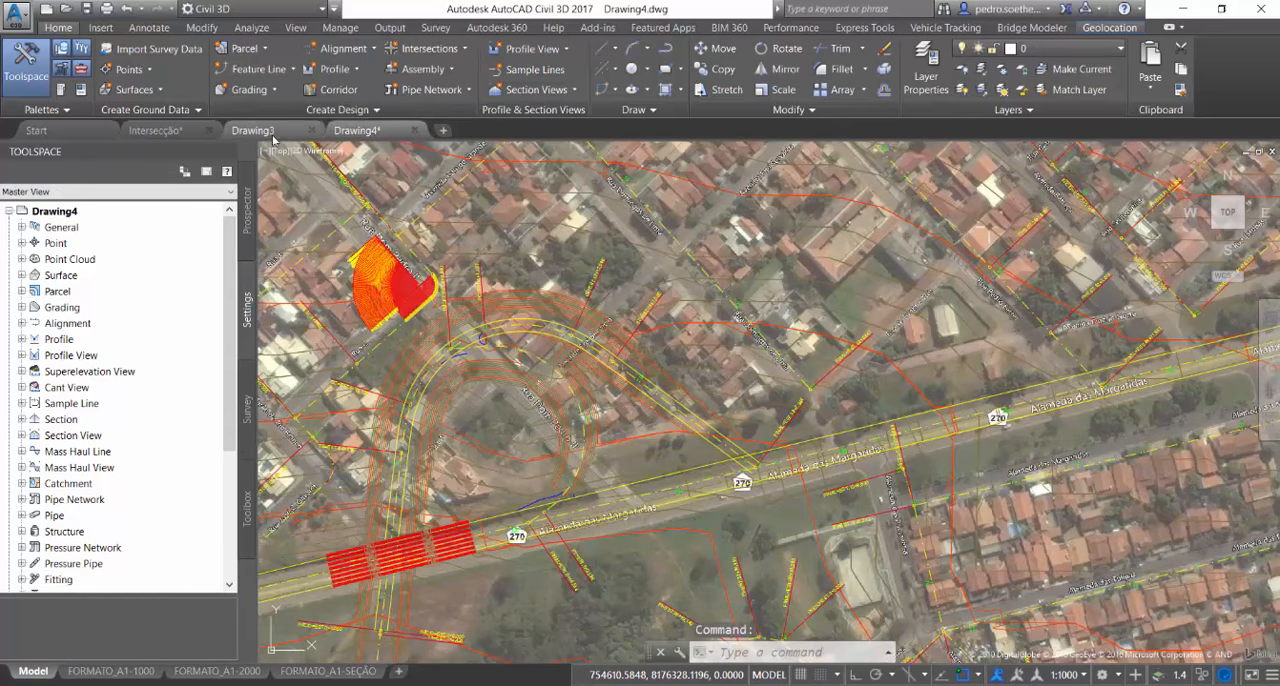
pyautogui.click(276, 131)
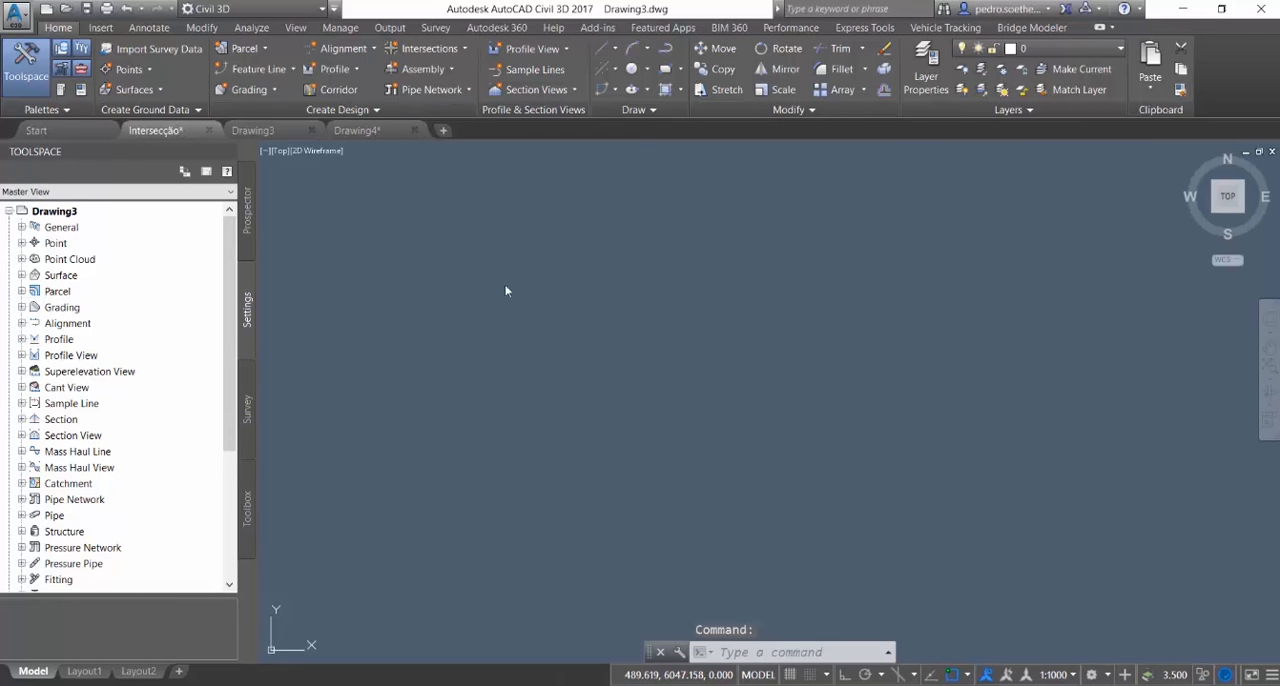
pyautogui.click(155, 130)
pyautogui.scroll(6, 490, 510)
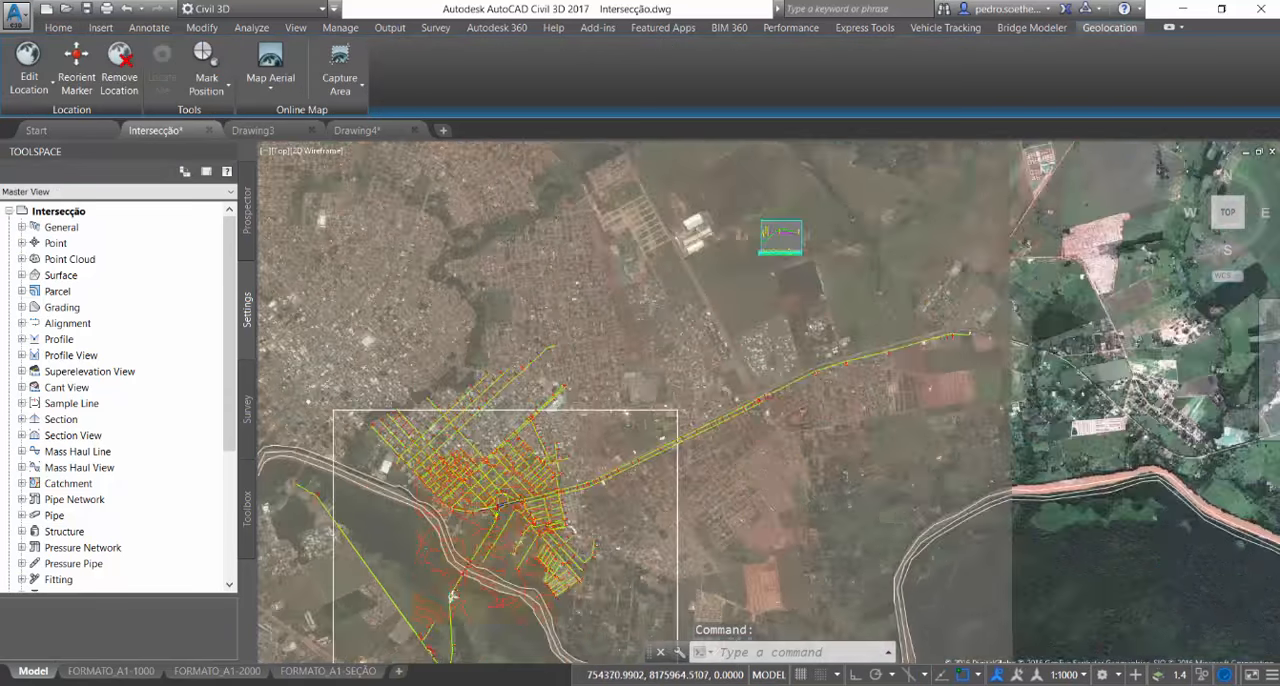
pyautogui.scroll(4, 490, 475)
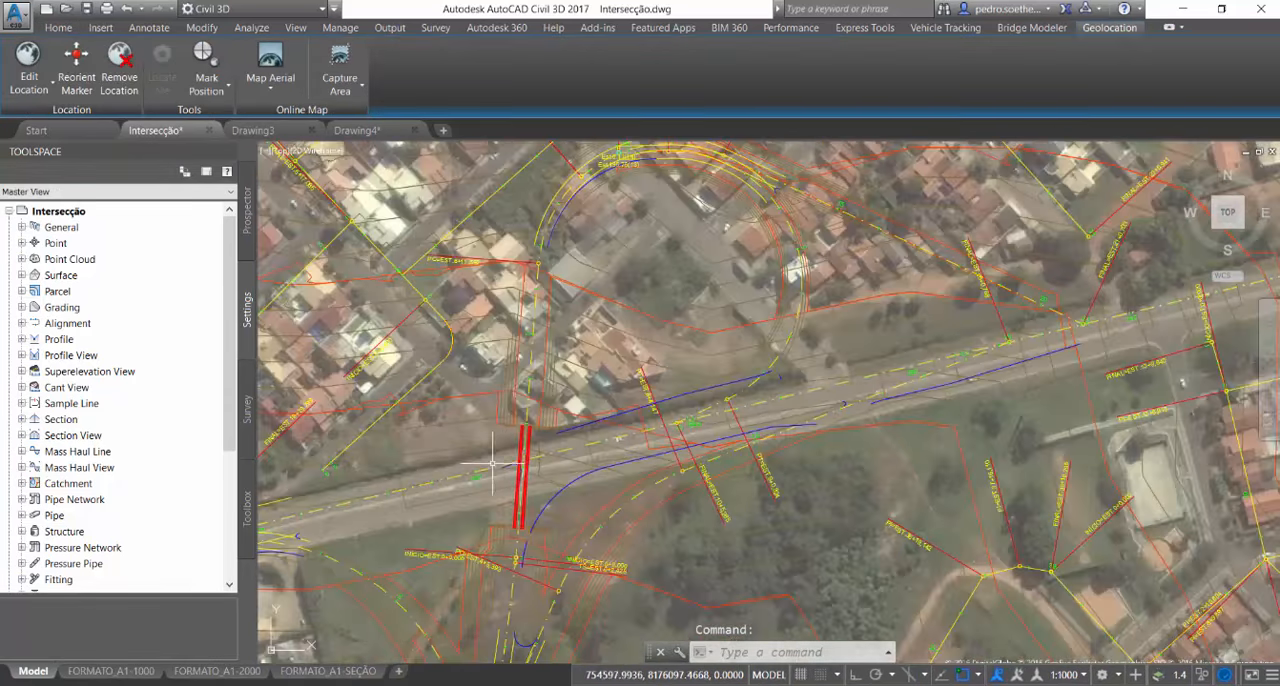
pyautogui.click(526, 425)
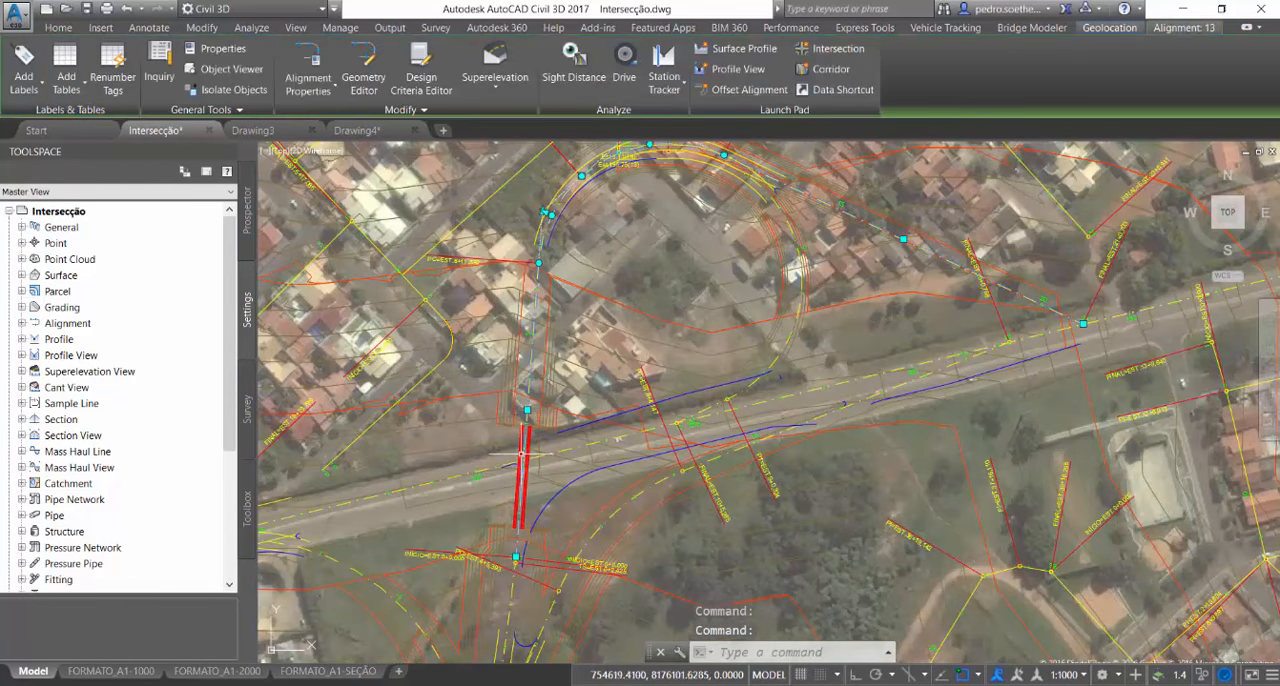
pyautogui.press('Escape')
# Project the red bridge solids at the interchange onto the ramp's profile view with the PROJECAO style and Use Object elevations
pyautogui.scroll(-10, 520, 485)
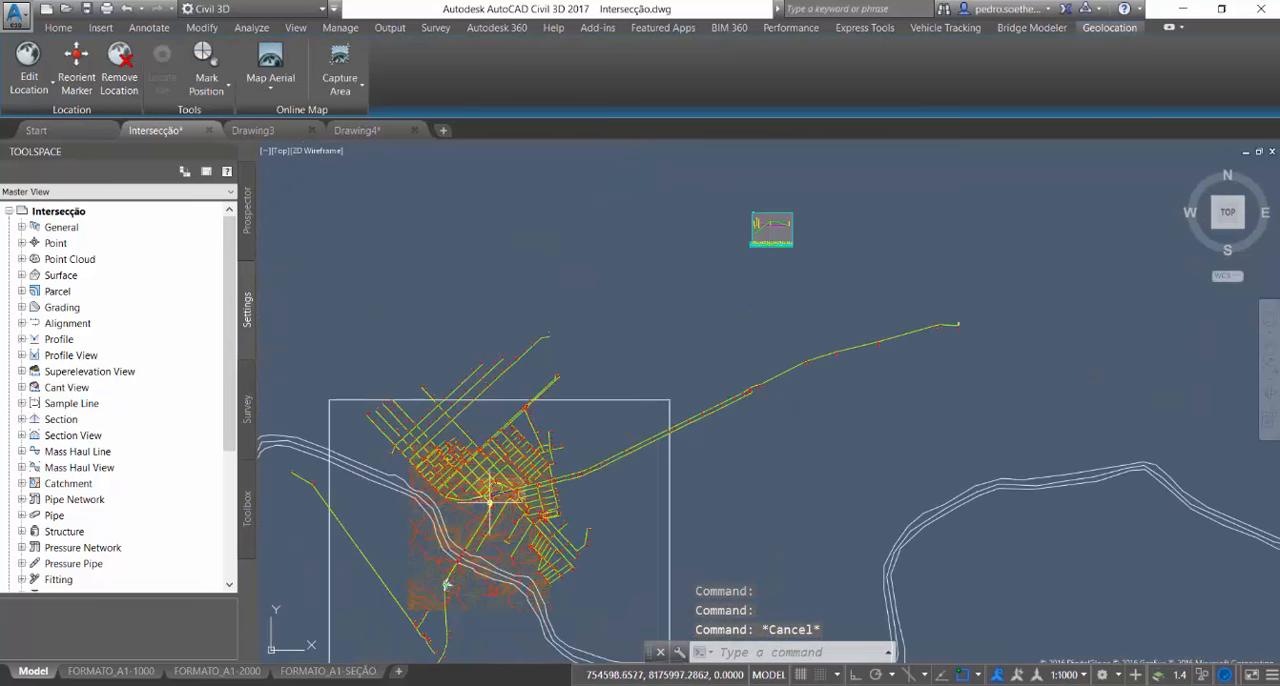
pyautogui.scroll(5, 600, 400)
pyautogui.click(597, 385)
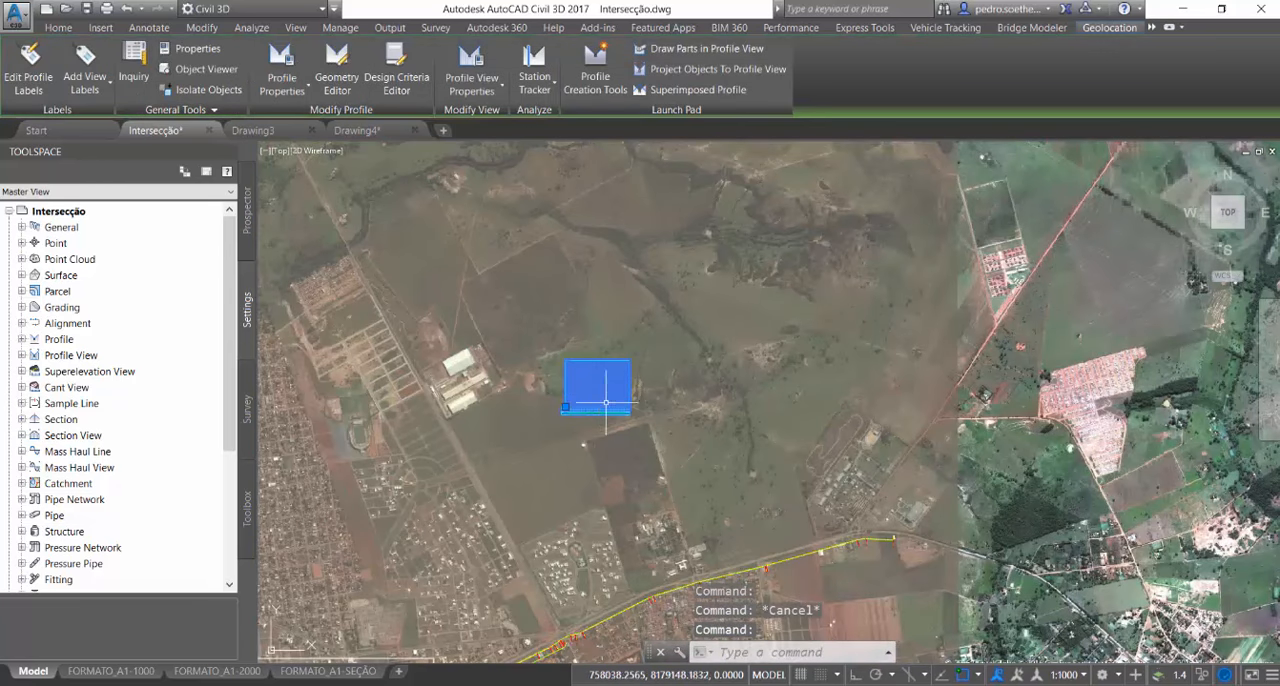
pyautogui.click(685, 70)
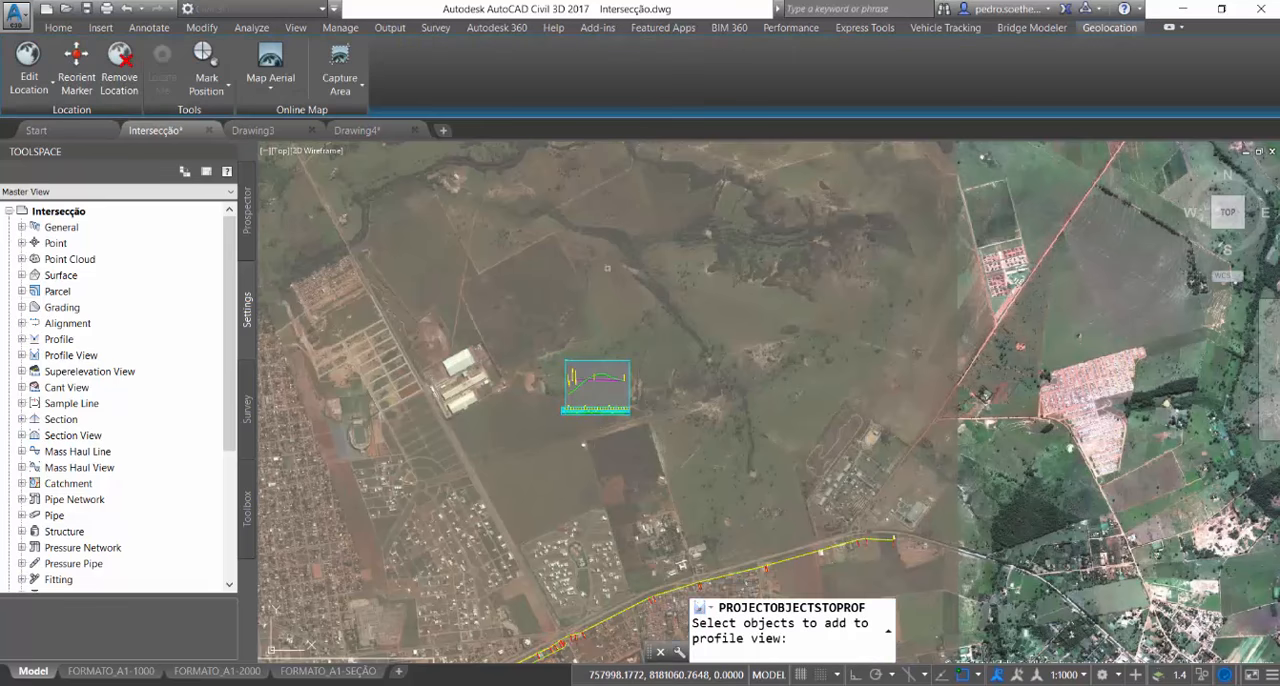
pyautogui.scroll(-8, 608, 268)
pyautogui.scroll(10, 636, 364)
pyautogui.scroll(6, 560, 390)
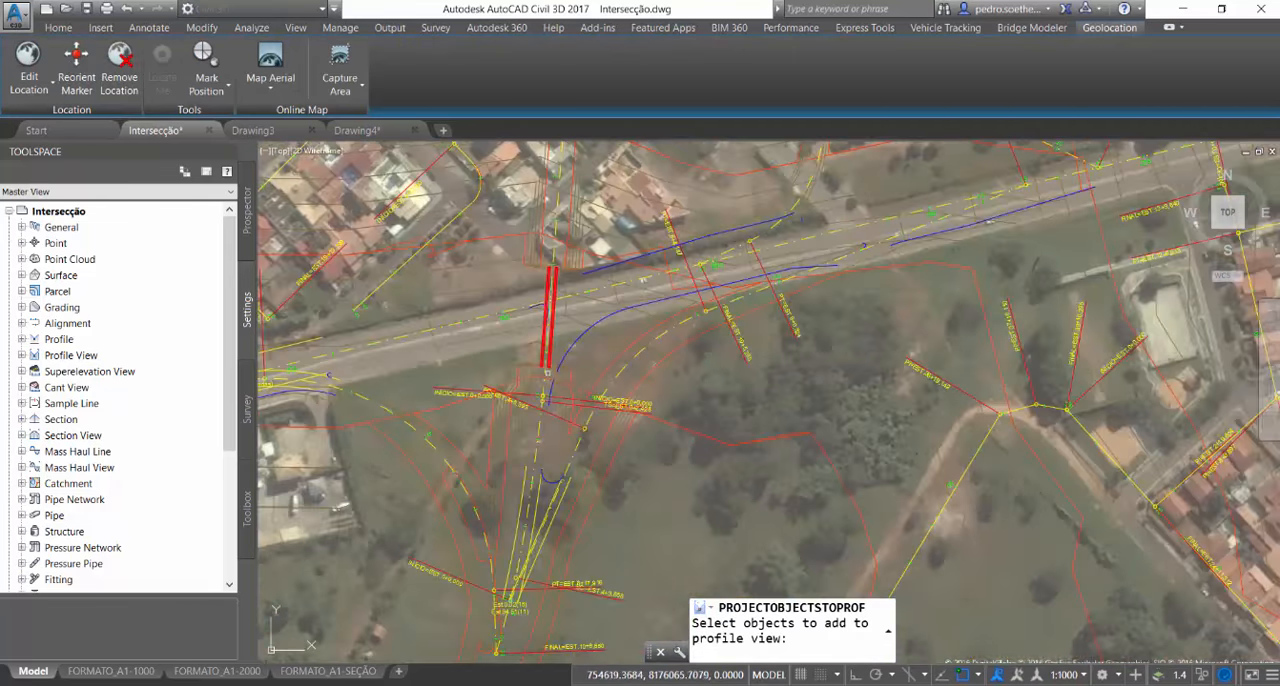
pyautogui.click(497, 397)
pyautogui.scroll(-8, 497, 397)
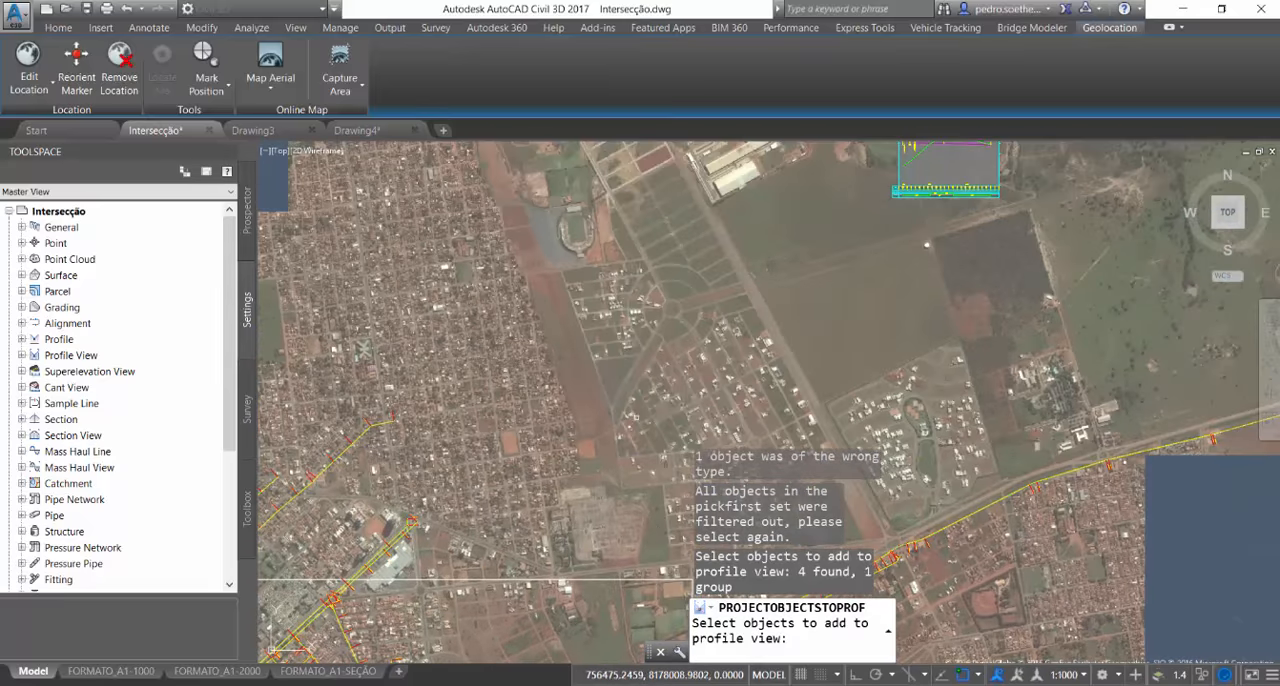
pyautogui.press('Return')
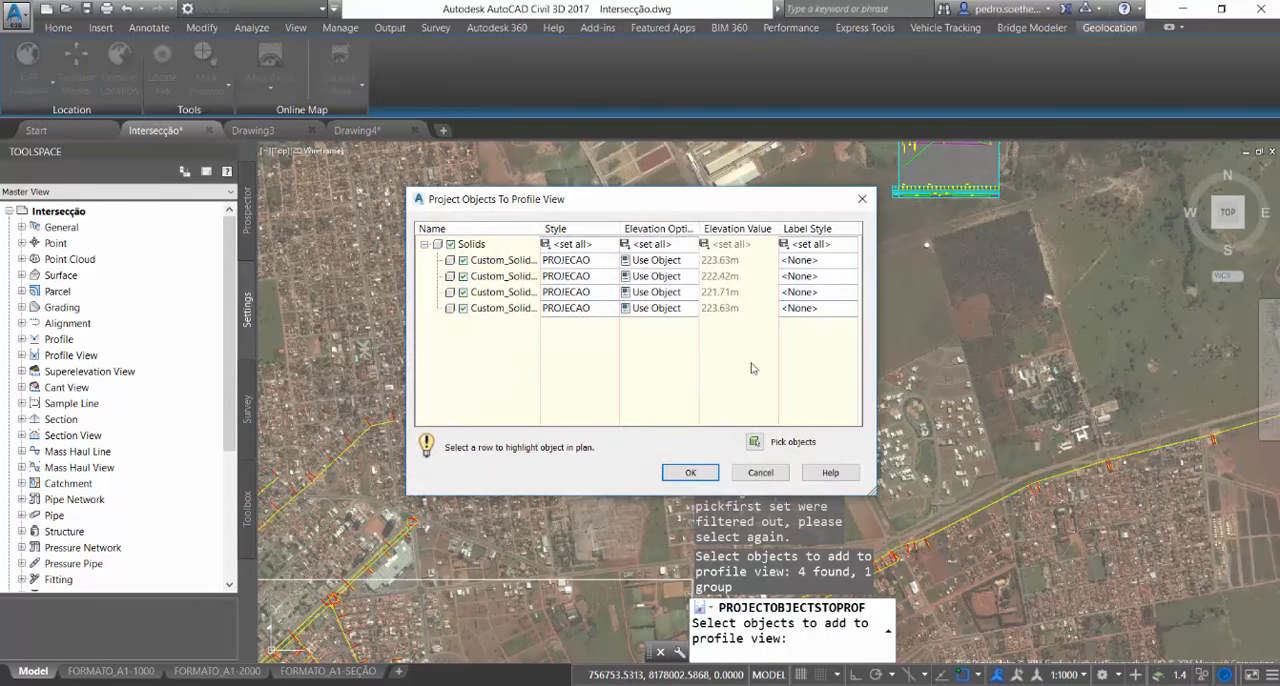
pyautogui.click(684, 474)
pyautogui.moveTo(903, 211); pyautogui.dragTo(791, 403, button='middle')
pyautogui.press('Escape')
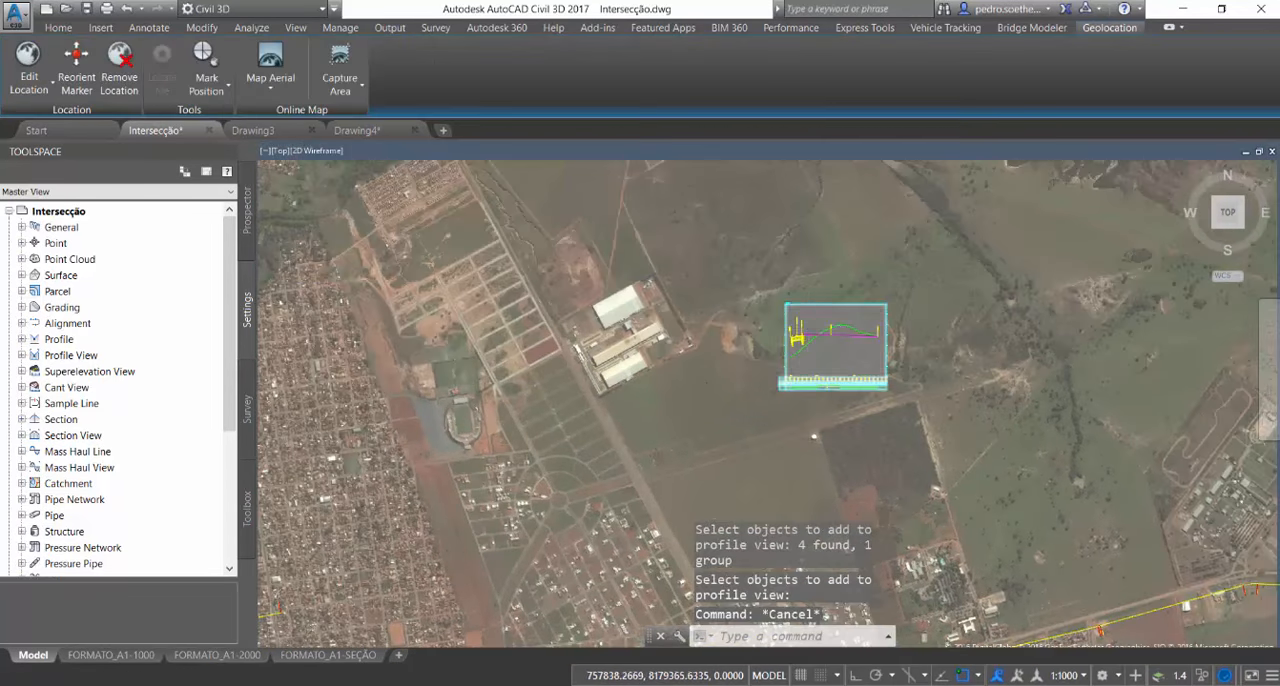
# Regenerate the drawing to refresh the ramp's profile view with the projected bridge
pyautogui.scroll(6, 804, 331)
pyautogui.scroll(-2, 636, 431)
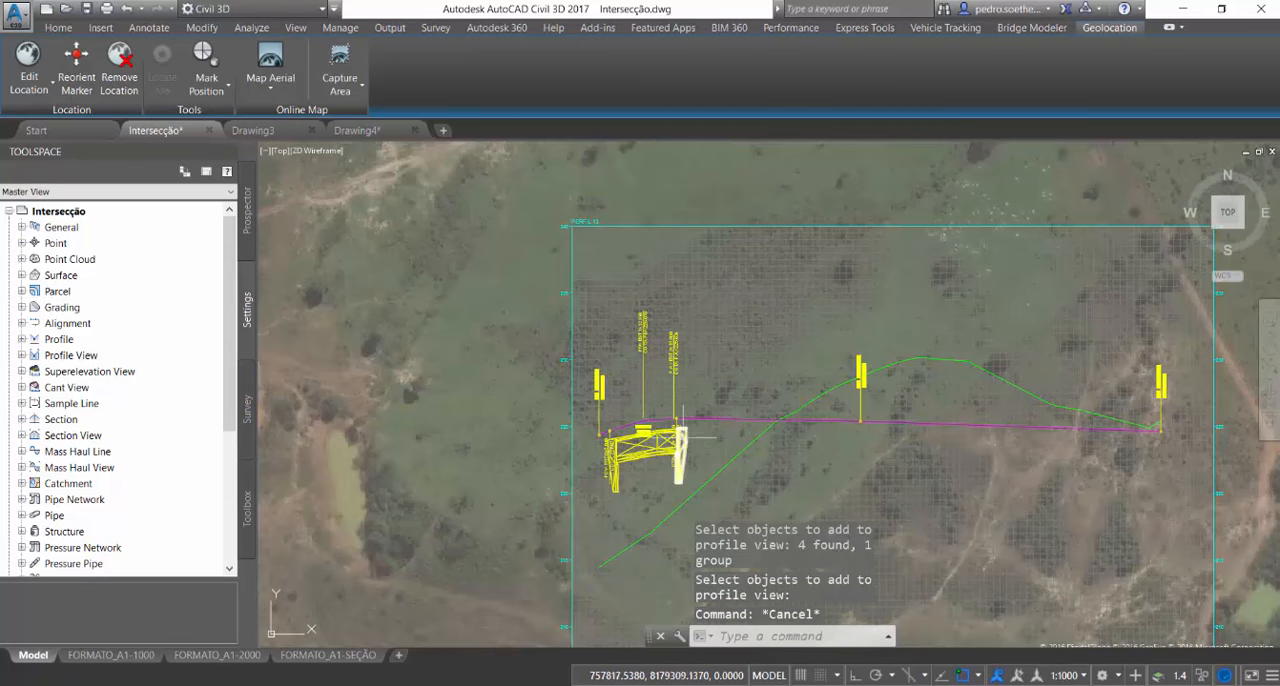
pyautogui.write('regen')
pyautogui.press('Return')
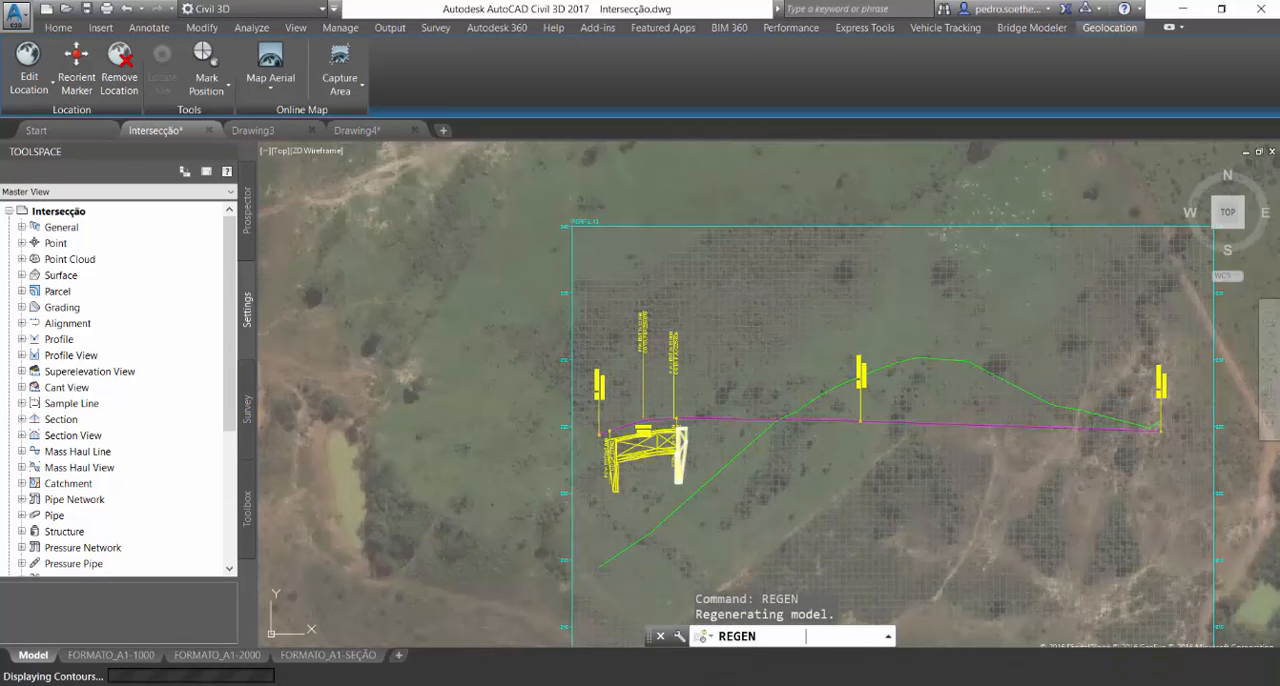
pyautogui.press('Escape')
pyautogui.scroll(-4, 831, 372)
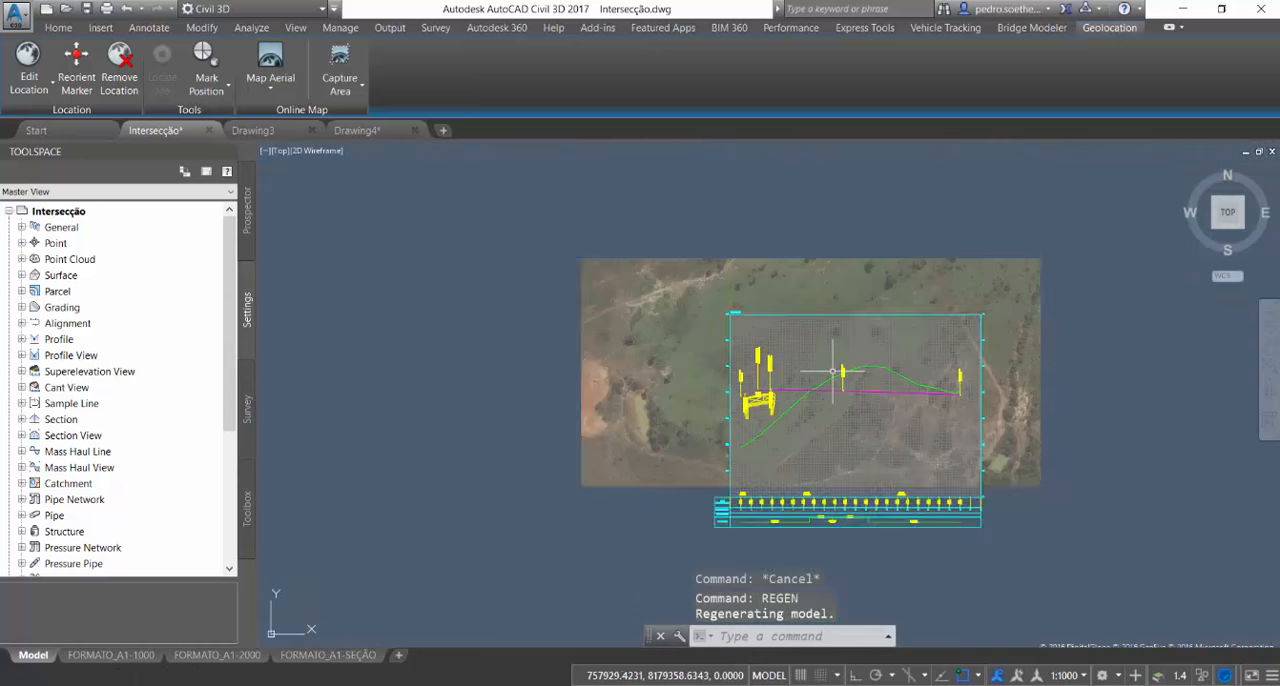
# Locate the roundabout south of the river crossing in plan and select it
pyautogui.scroll(-5, 837, 366)
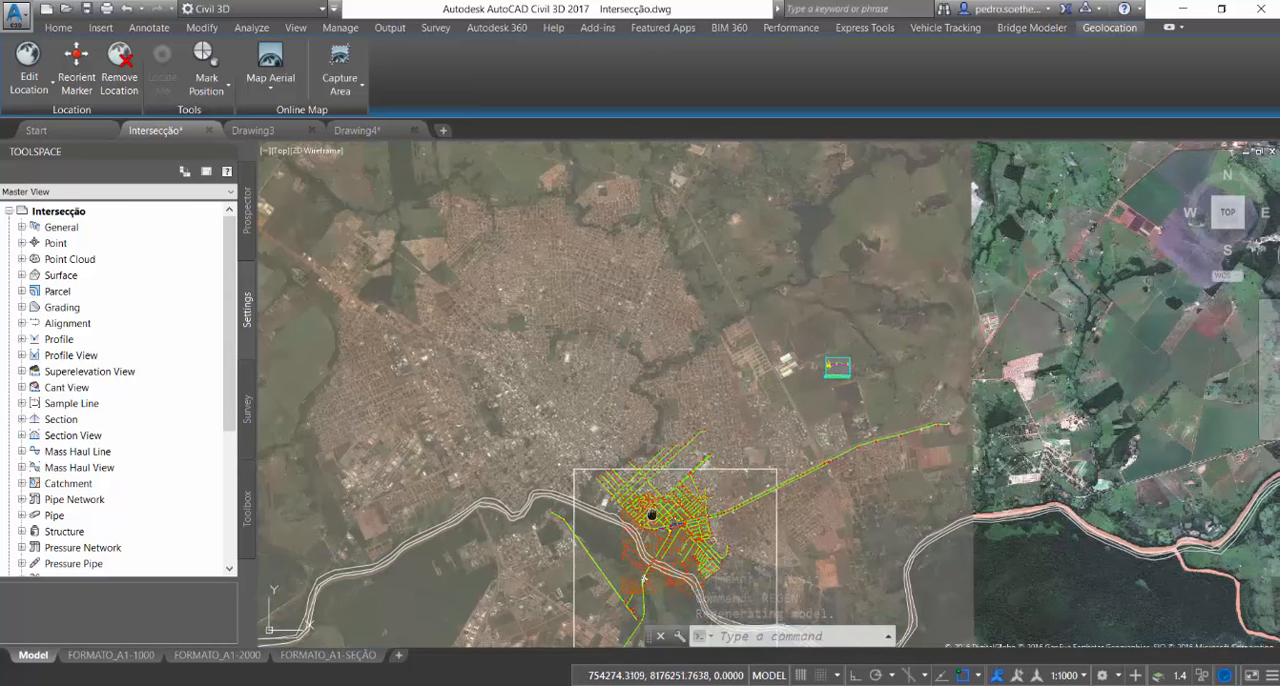
pyautogui.moveTo(657, 533); pyautogui.dragTo(634, 462, button='middle')
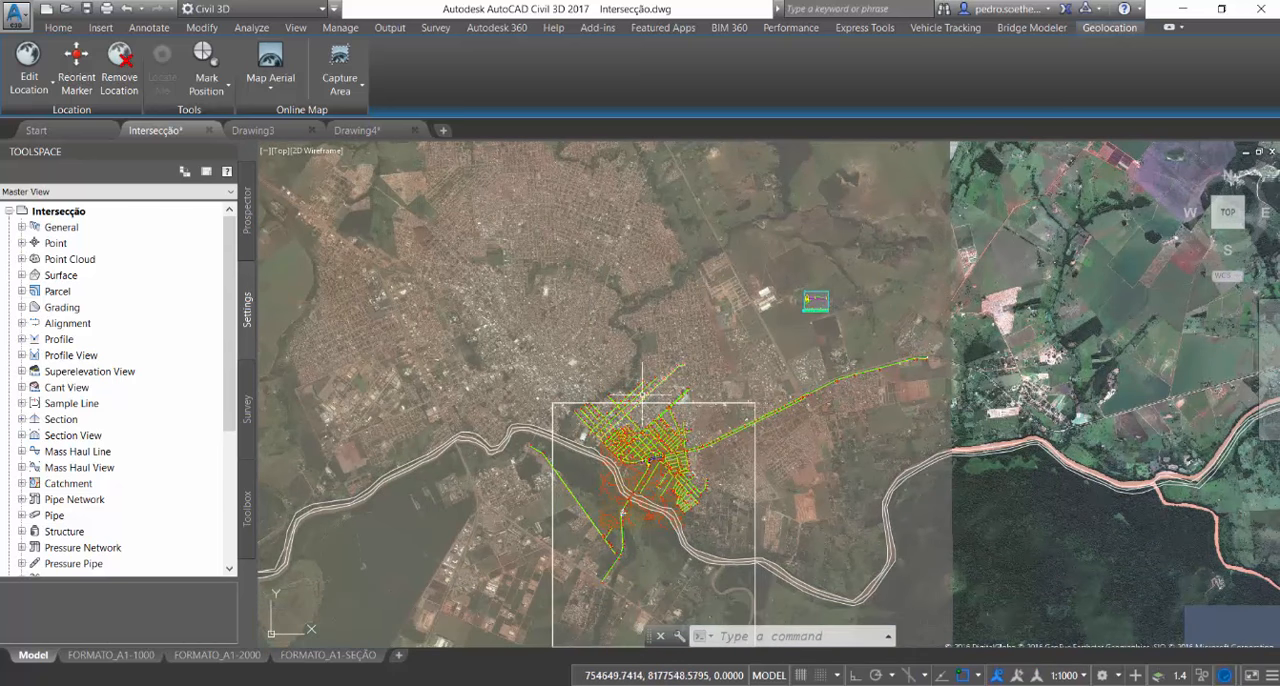
pyautogui.scroll(10, 633, 524)
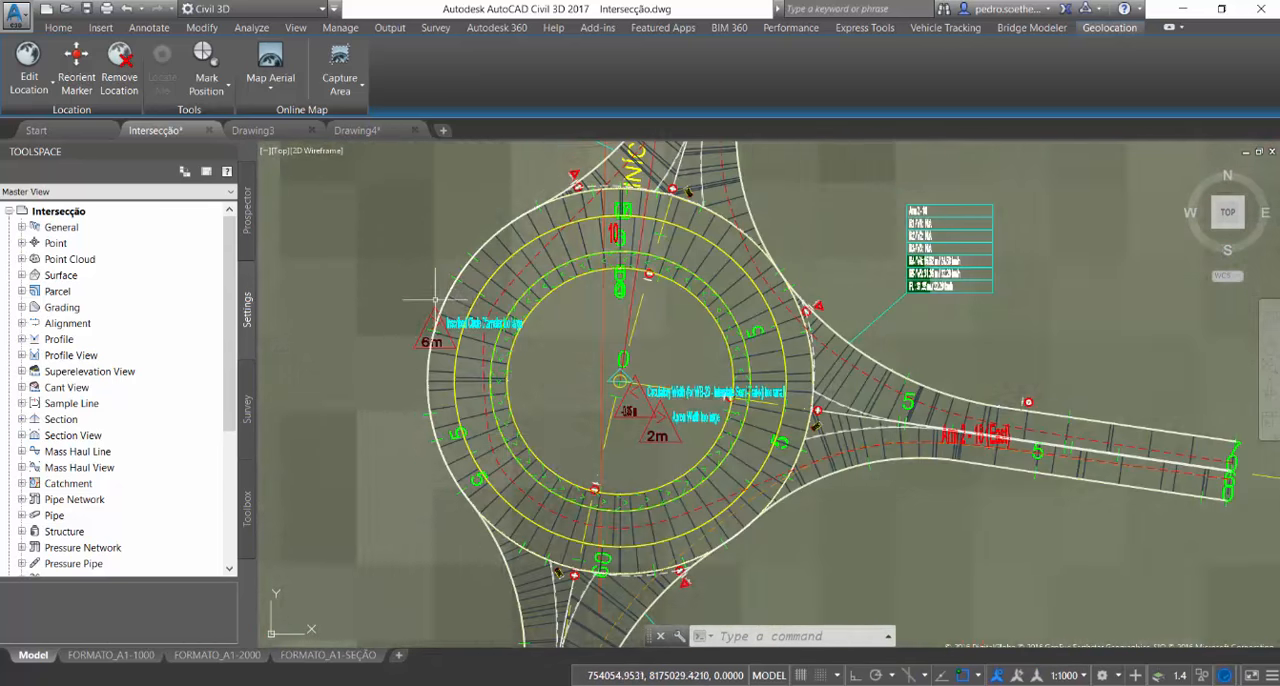
pyautogui.click(616, 374)
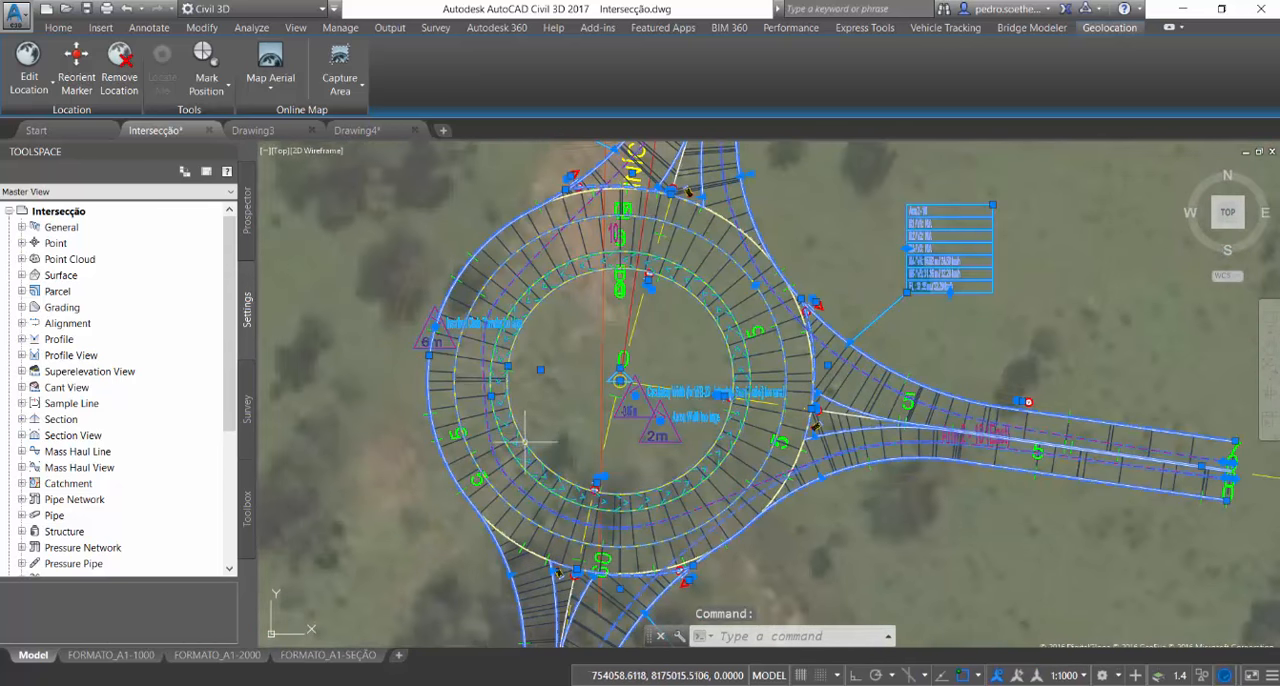
pyautogui.press('Escape')
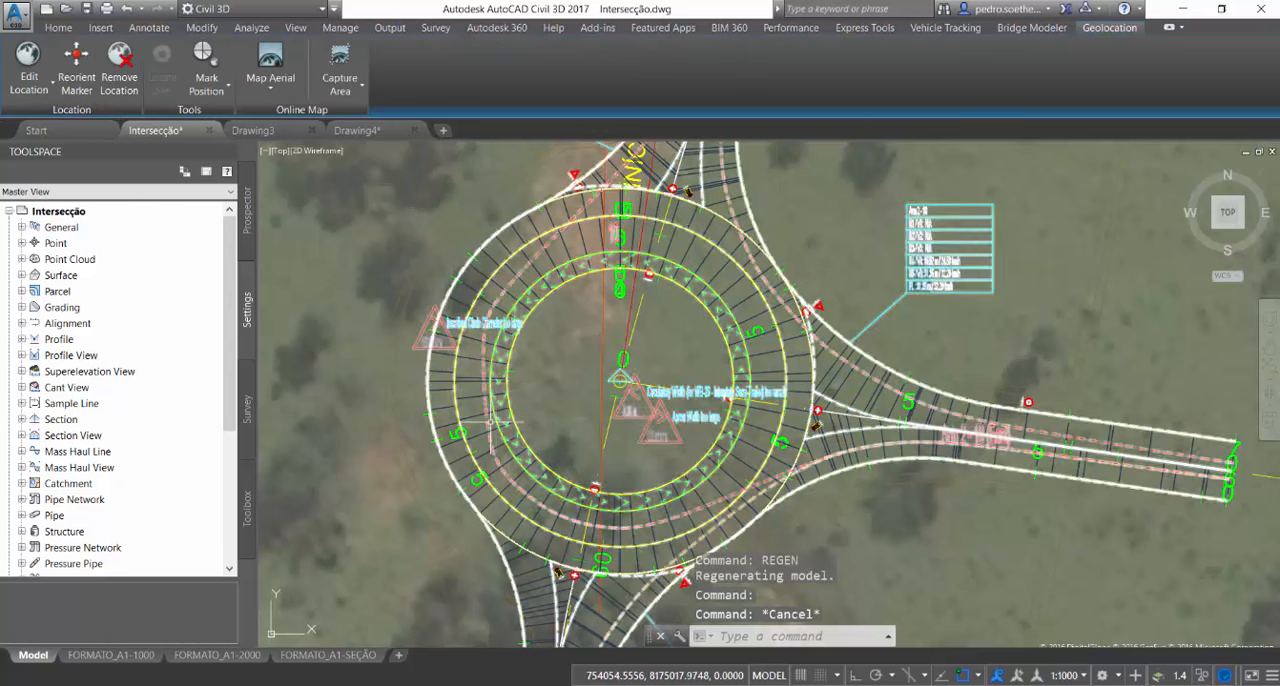
pyautogui.click(499, 423)
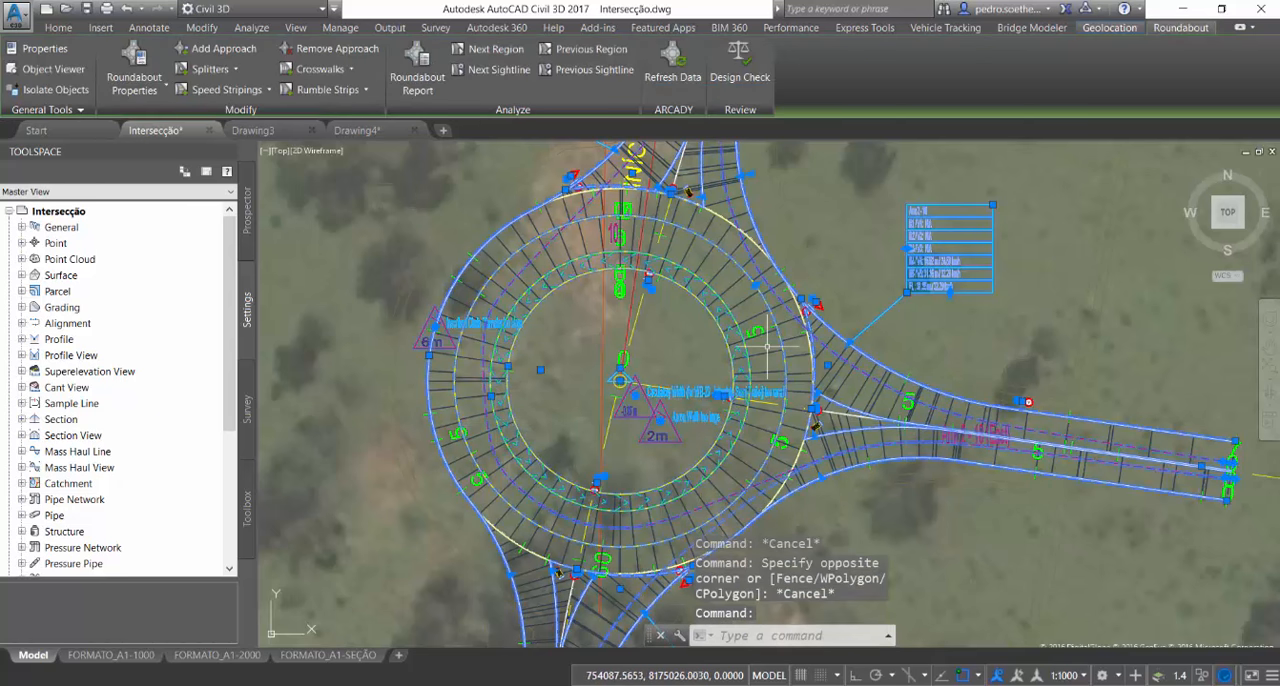
pyautogui.scroll(5, 767, 347)
pyautogui.scroll(-5, 850, 275)
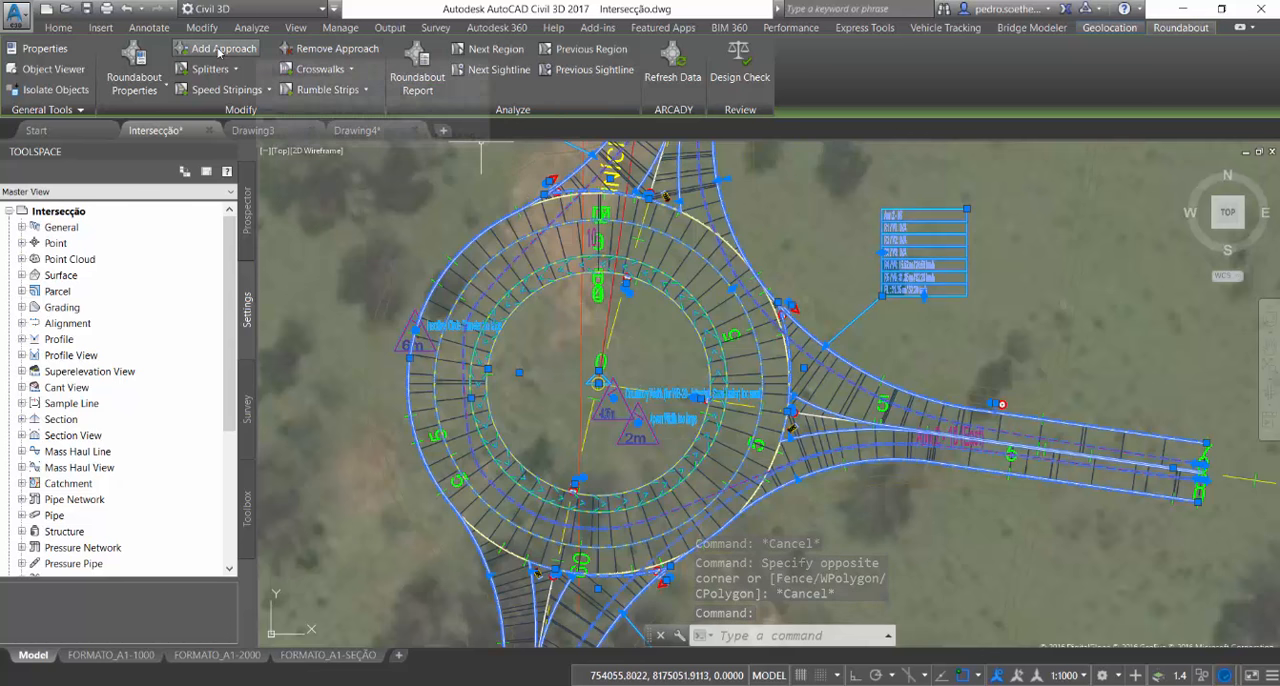
# Open the roundabout's properties and review its arm, fastest path and general settings
pyautogui.click(134, 60)
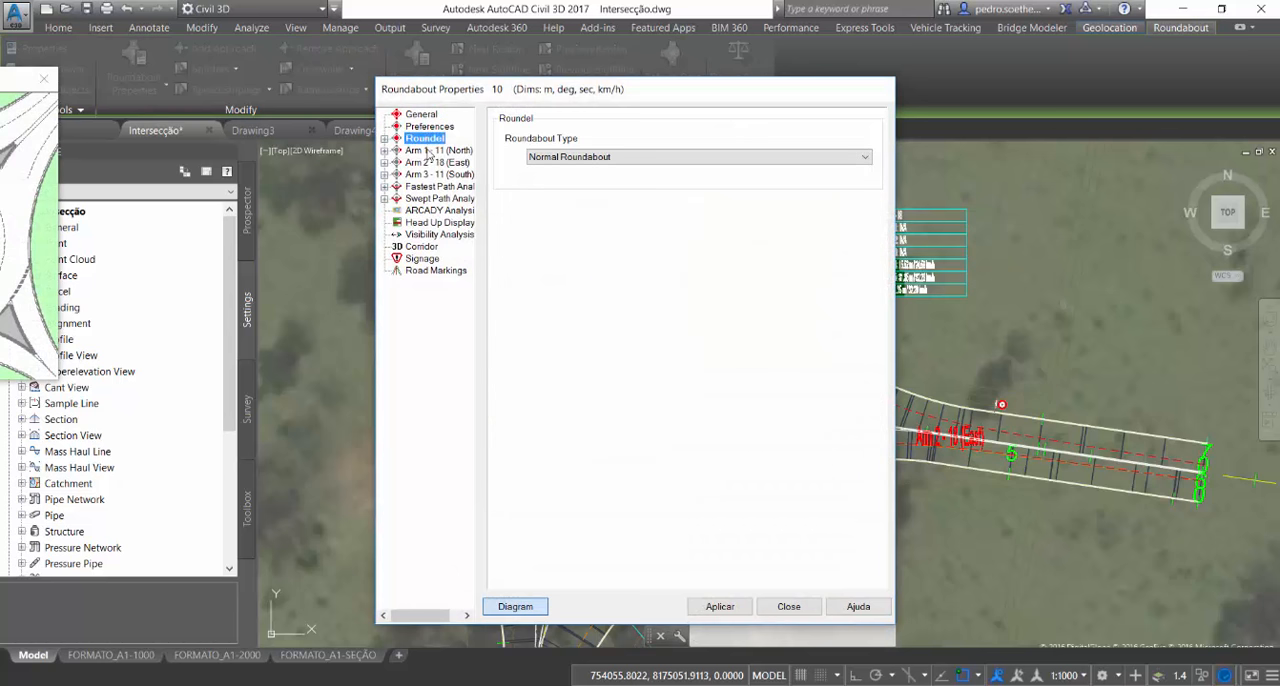
pyautogui.click(438, 150)
pyautogui.click(437, 162)
pyautogui.click(440, 186)
pyautogui.click(420, 115)
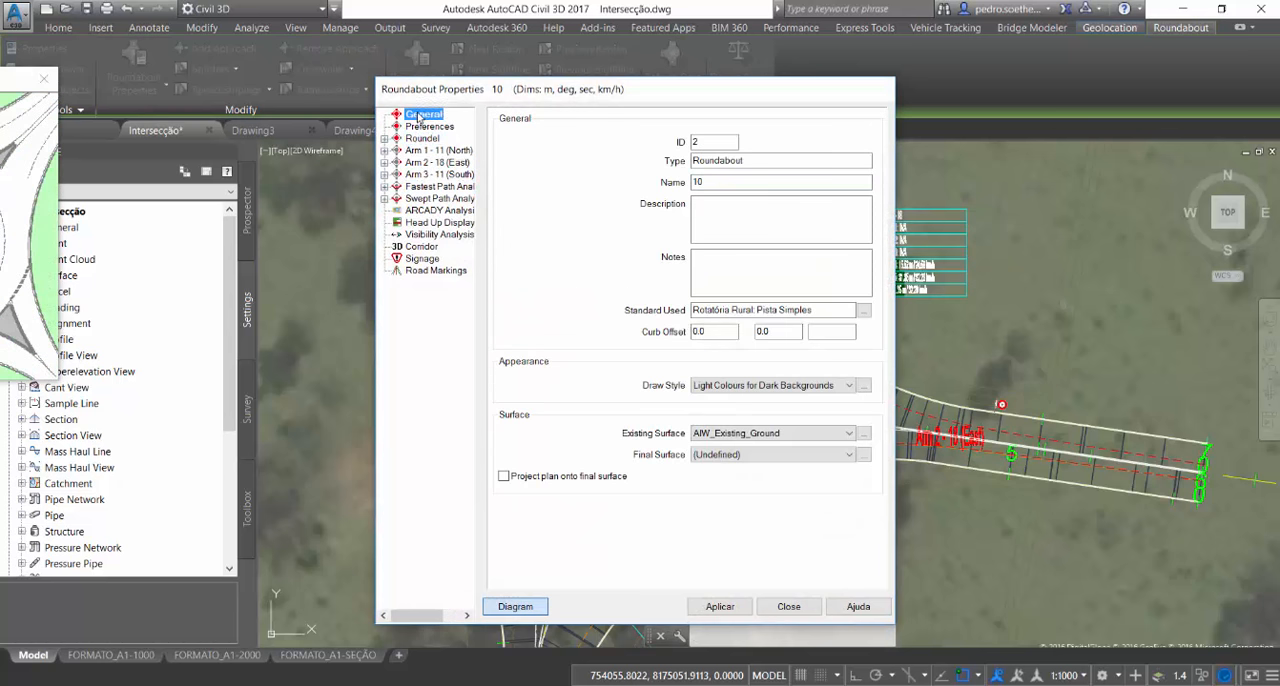
# Browse the roundabout standards library, including the Brazilian DNIT IPR-718 standards, and close the properties without changes
pyautogui.click(866, 313)
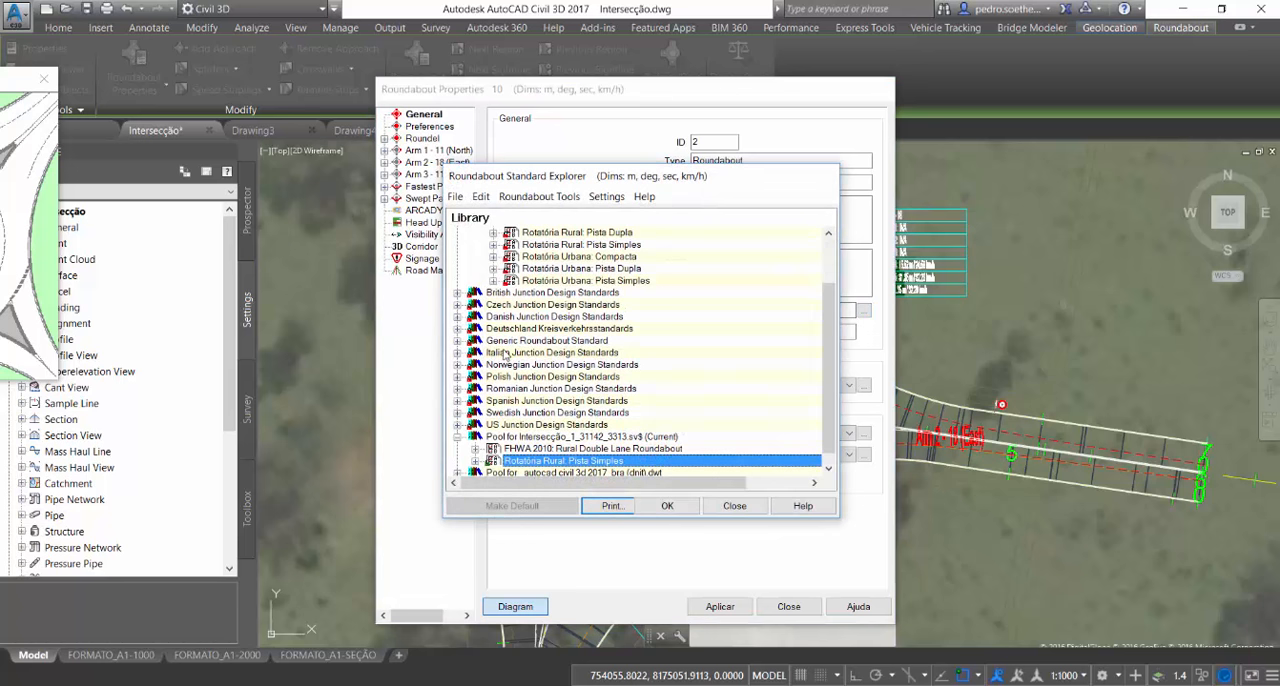
pyautogui.scroll(2, 506, 355)
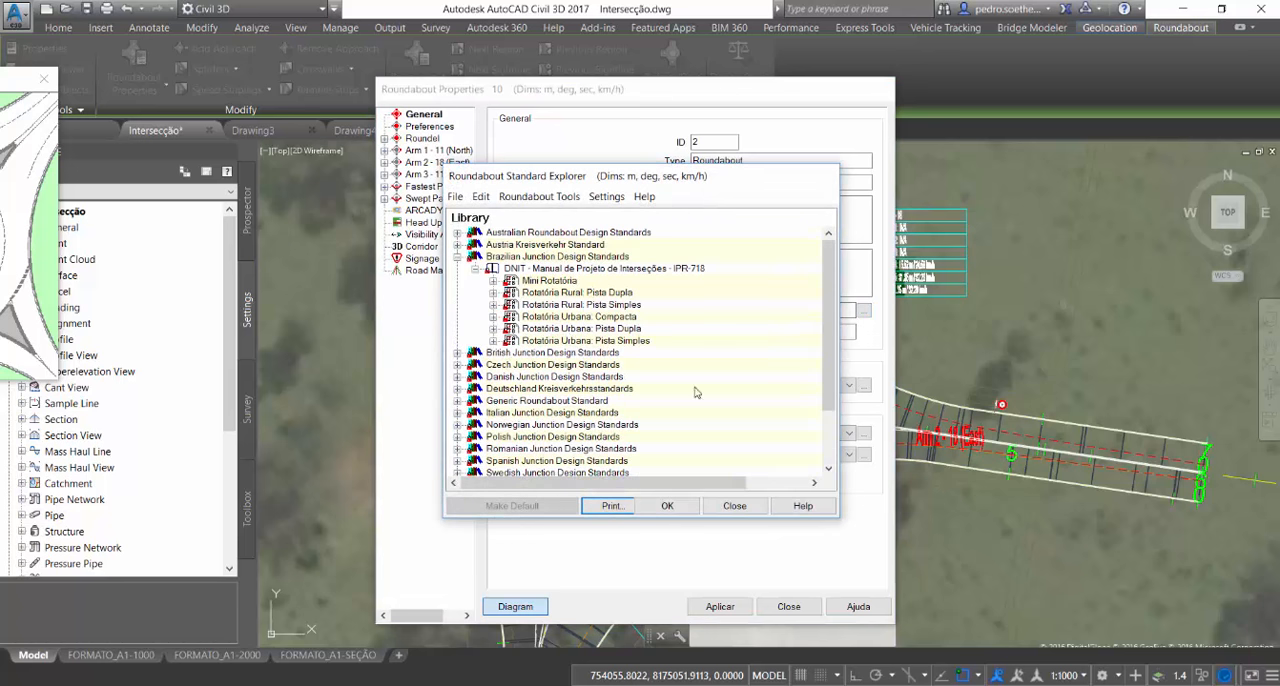
pyautogui.click(737, 506)
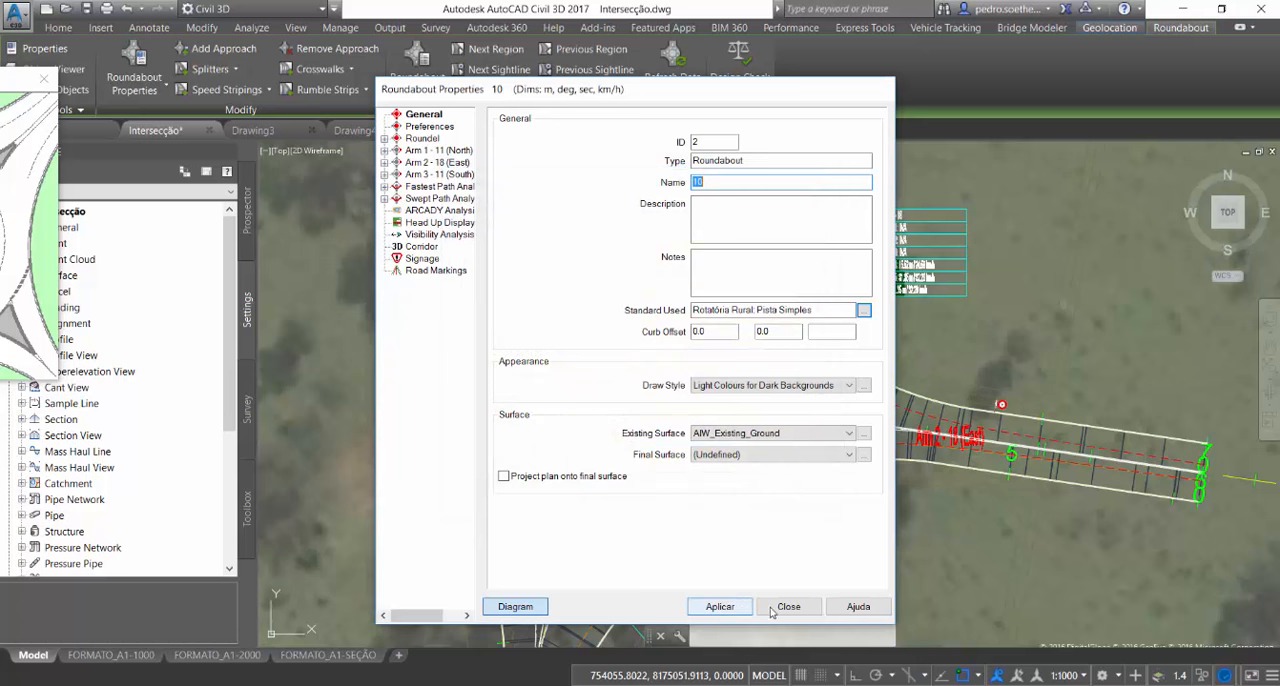
pyautogui.click(785, 607)
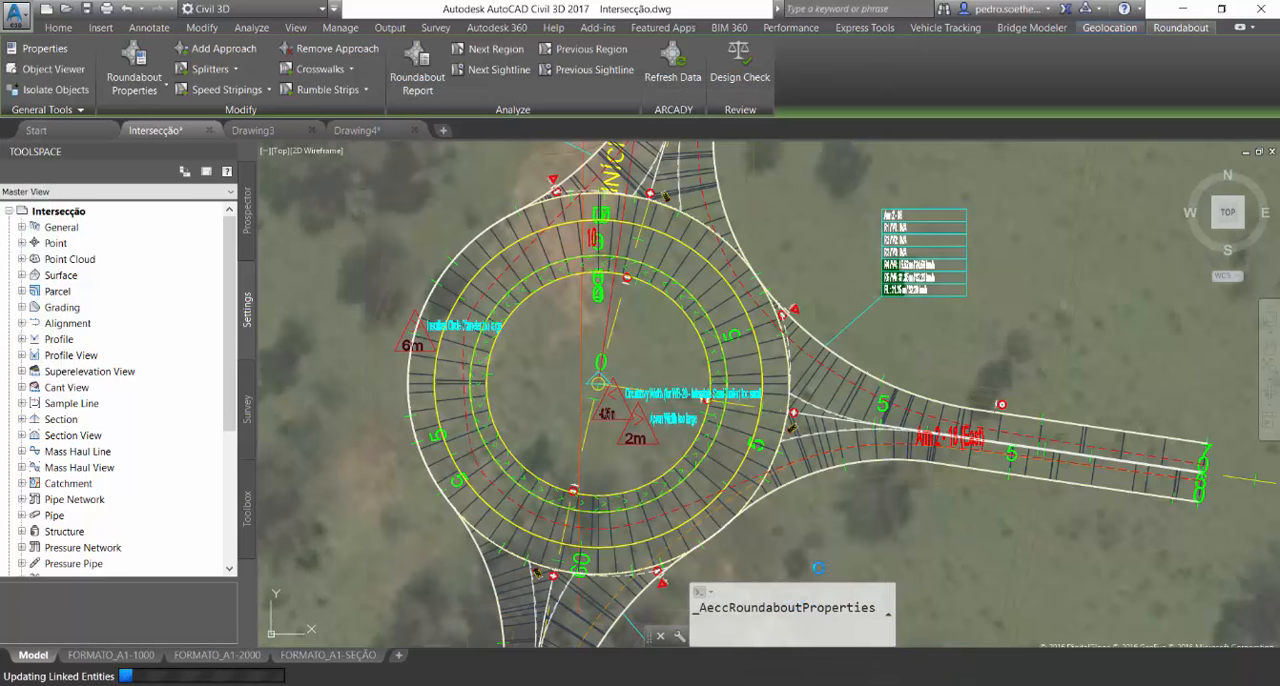
# Deselect the roundabout and examine its traffic signs, chevron markers and splitter entries up close
pyautogui.scroll(10, 1004, 405)
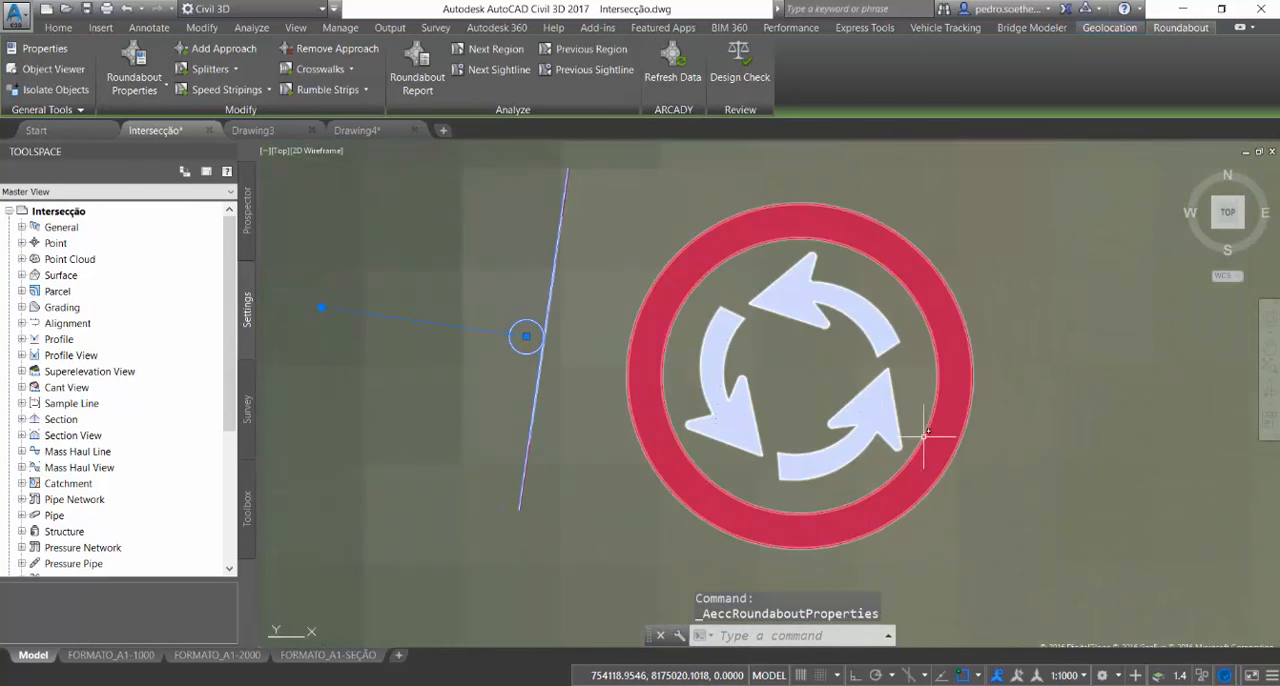
pyautogui.scroll(-9, 940, 440)
pyautogui.press('Escape')
pyautogui.moveTo(350, 346); pyautogui.dragTo(934, 509, button='middle')
pyautogui.moveTo(706, 400); pyautogui.dragTo(879, 547, button='middle')
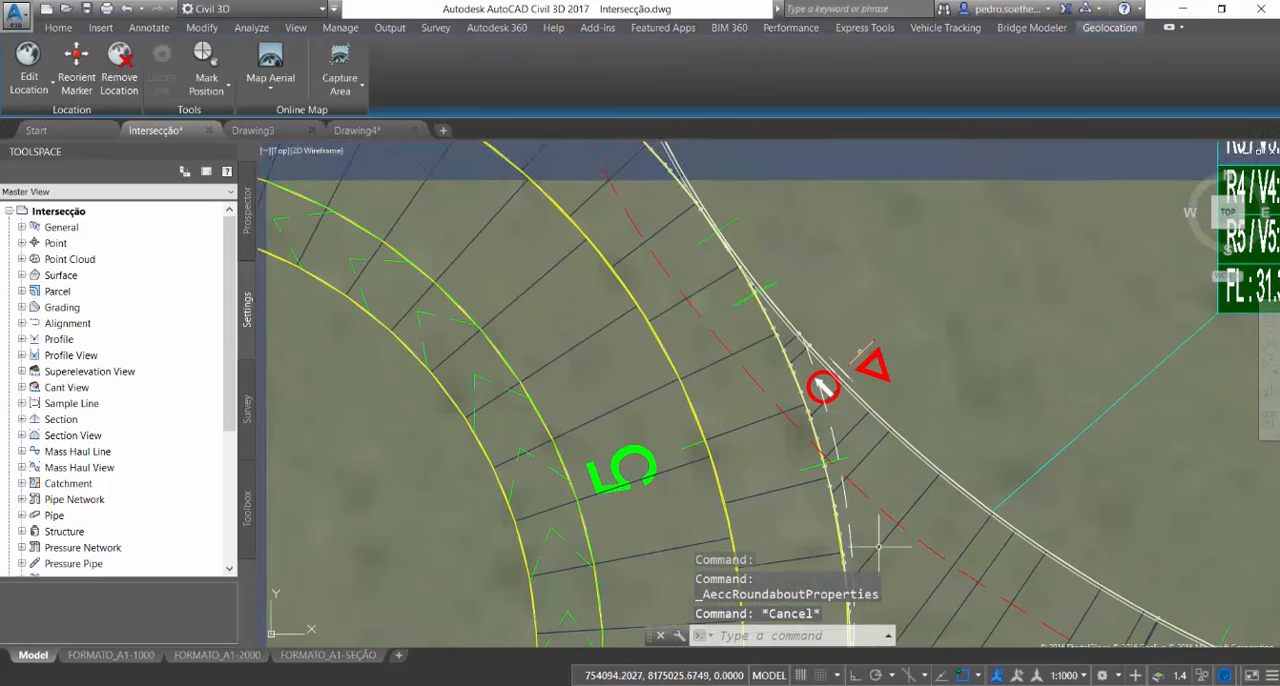
pyautogui.scroll(-5, 802, 390)
pyautogui.moveTo(628, 300); pyautogui.dragTo(750, 462, button='middle')
pyautogui.scroll(8, 767, 341)
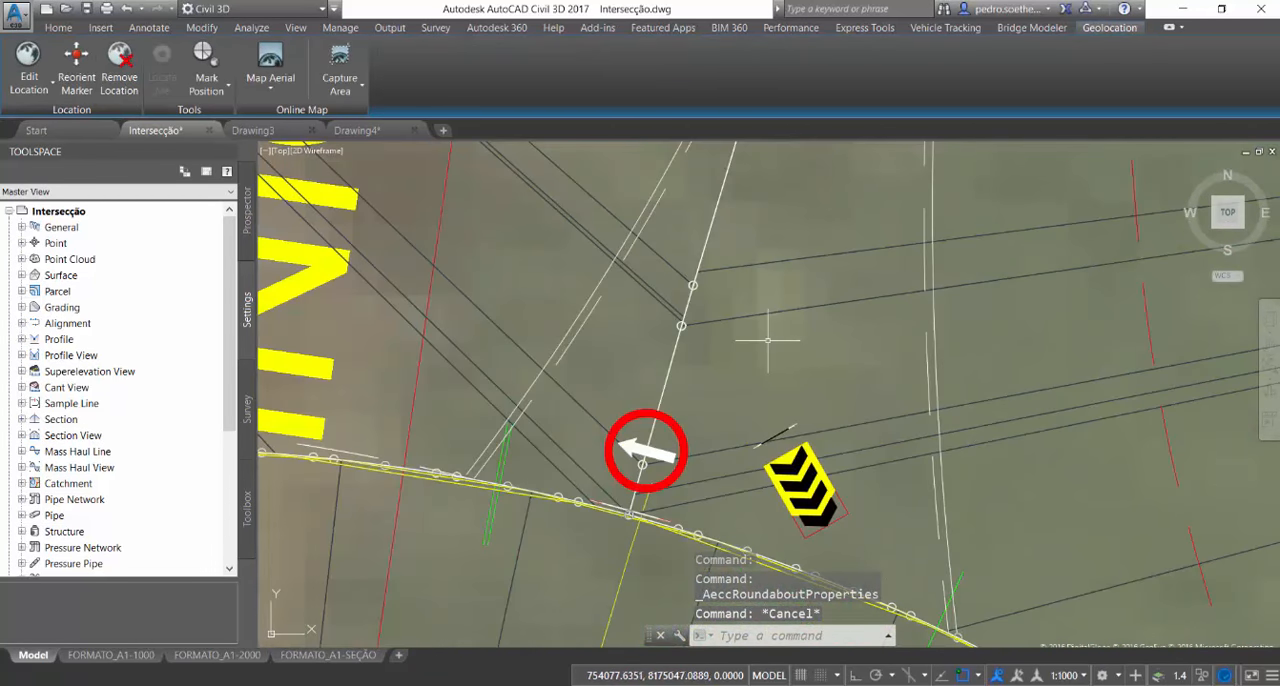
# Examine the interchange with its loop ramp and the surrounding street alignments north of the roundabout
pyautogui.scroll(-12, 762, 343)
pyautogui.scroll(-8, 905, 404)
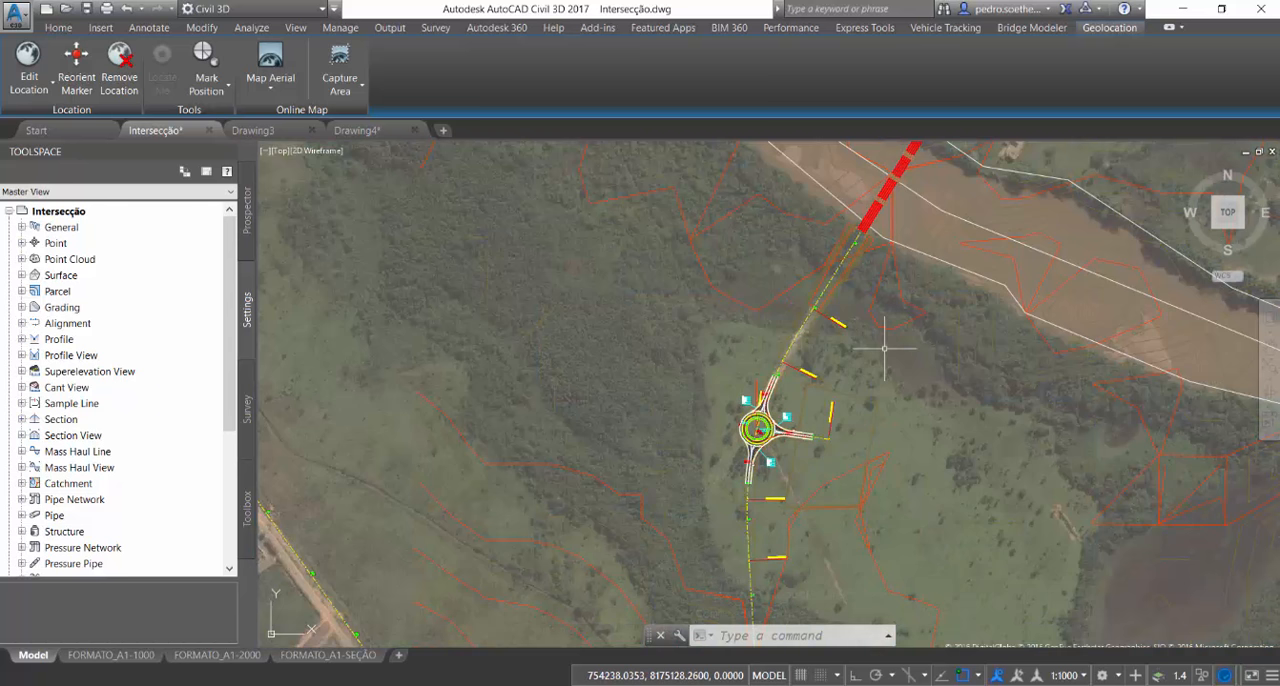
pyautogui.moveTo(886, 343); pyautogui.dragTo(694, 541, button='middle')
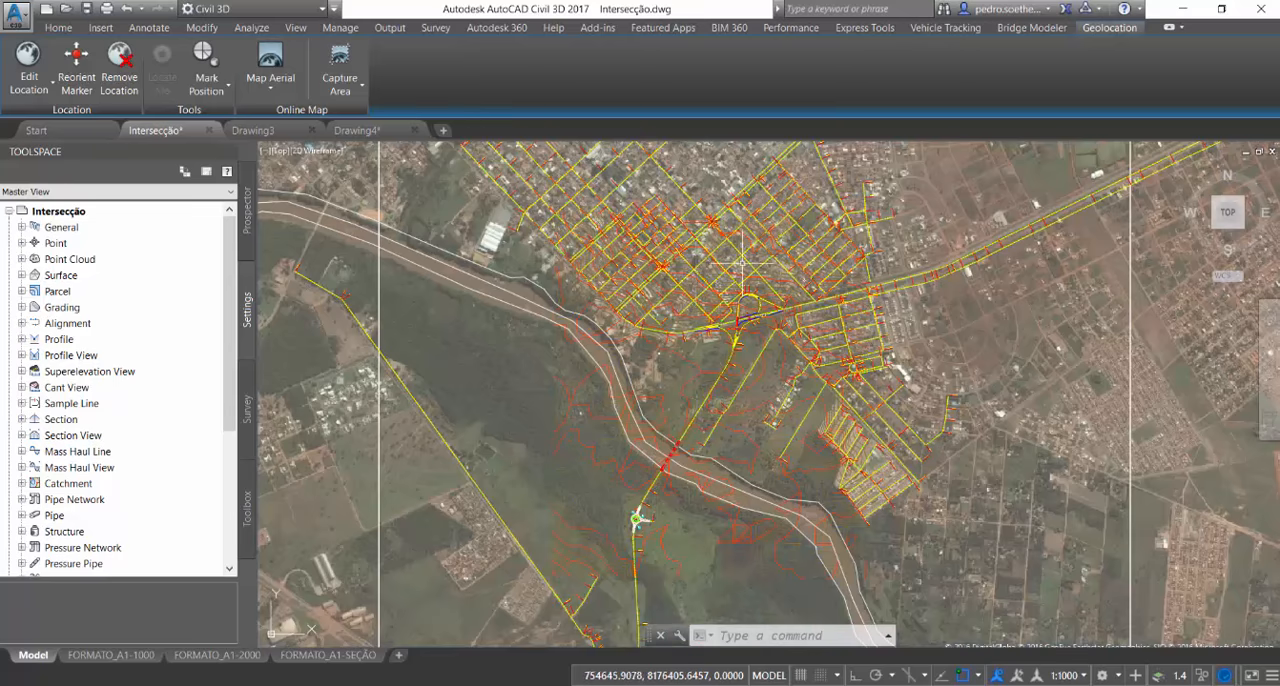
pyautogui.scroll(6, 743, 262)
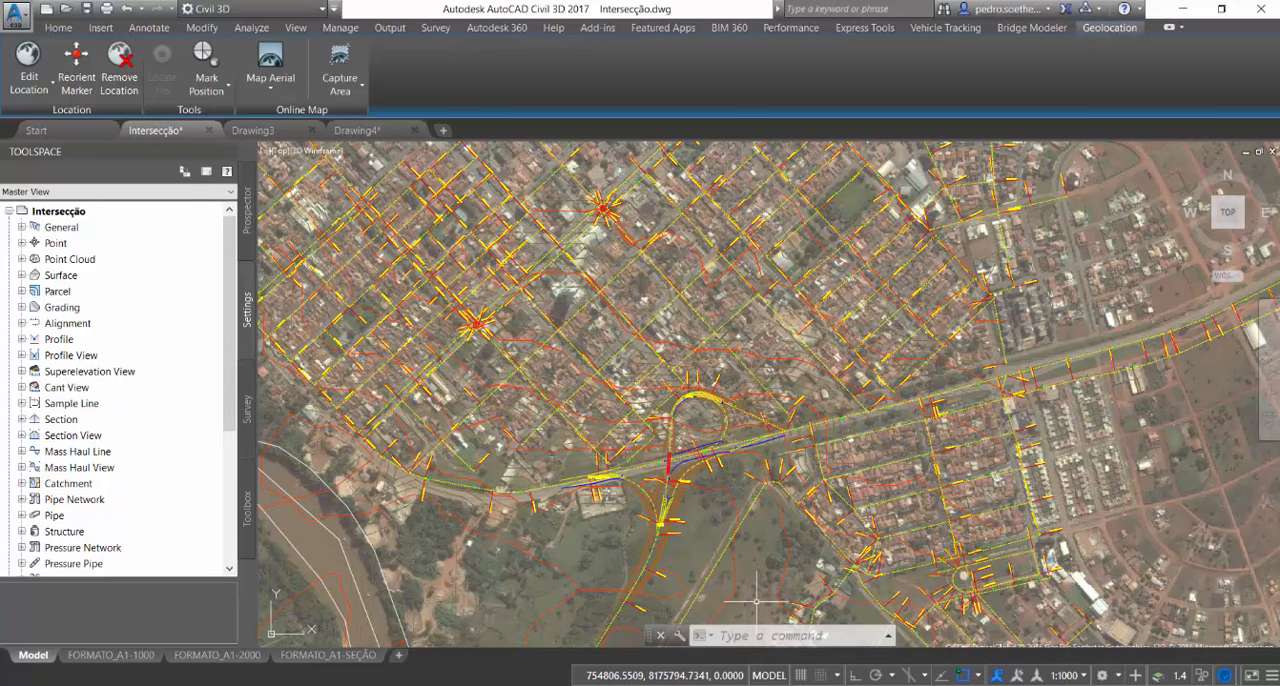
# Switch to the running PowerPoint slide show and advance to the slide "Porque iniciar o uso do BIM já?"
pyautogui.moveTo(805, 684)
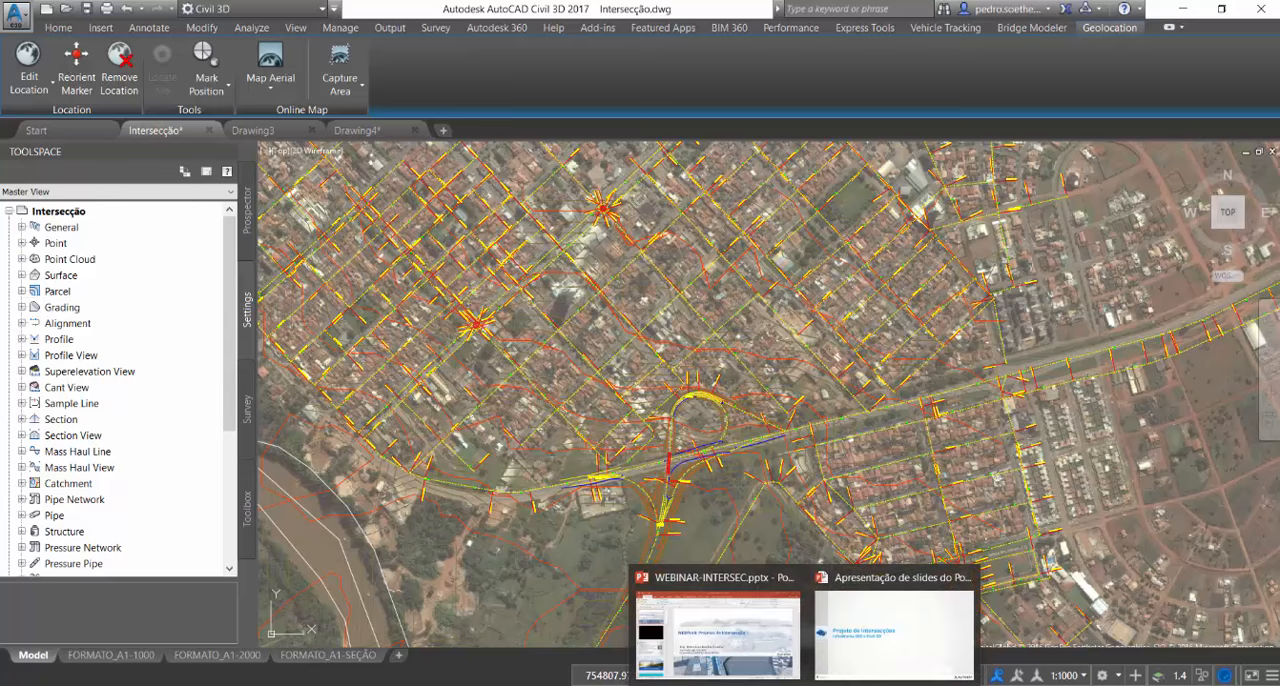
pyautogui.click(864, 652)
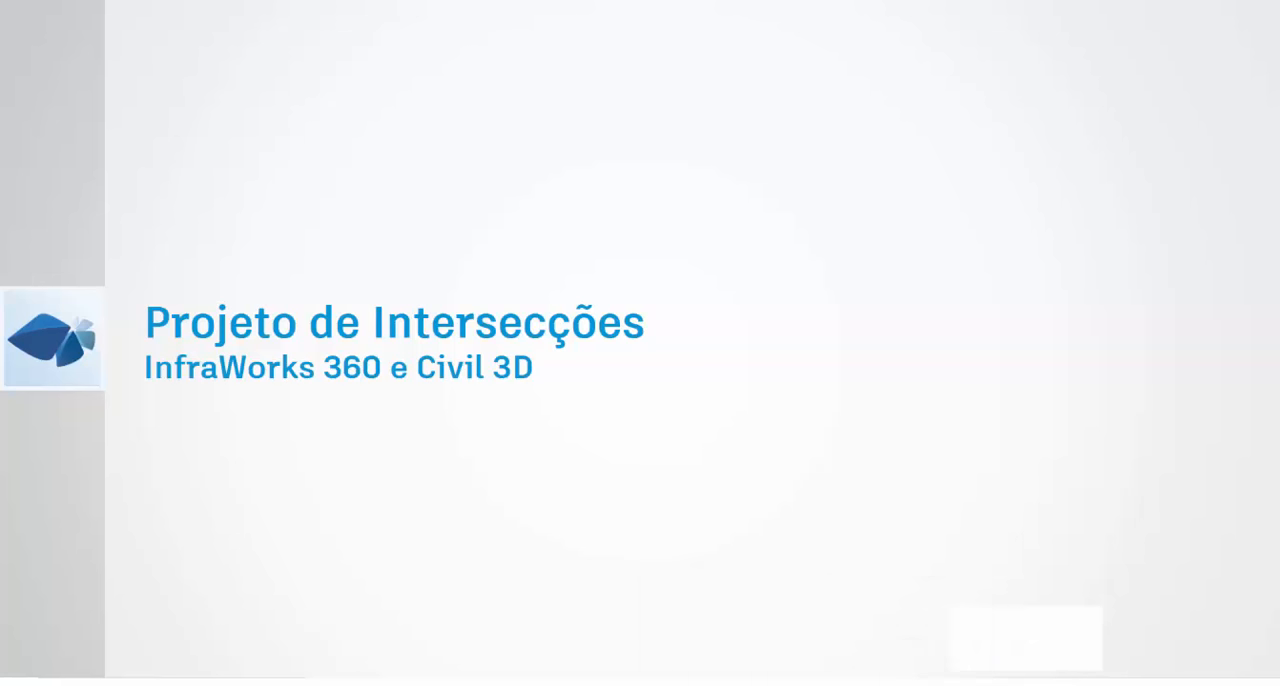
pyautogui.click(621, 308)
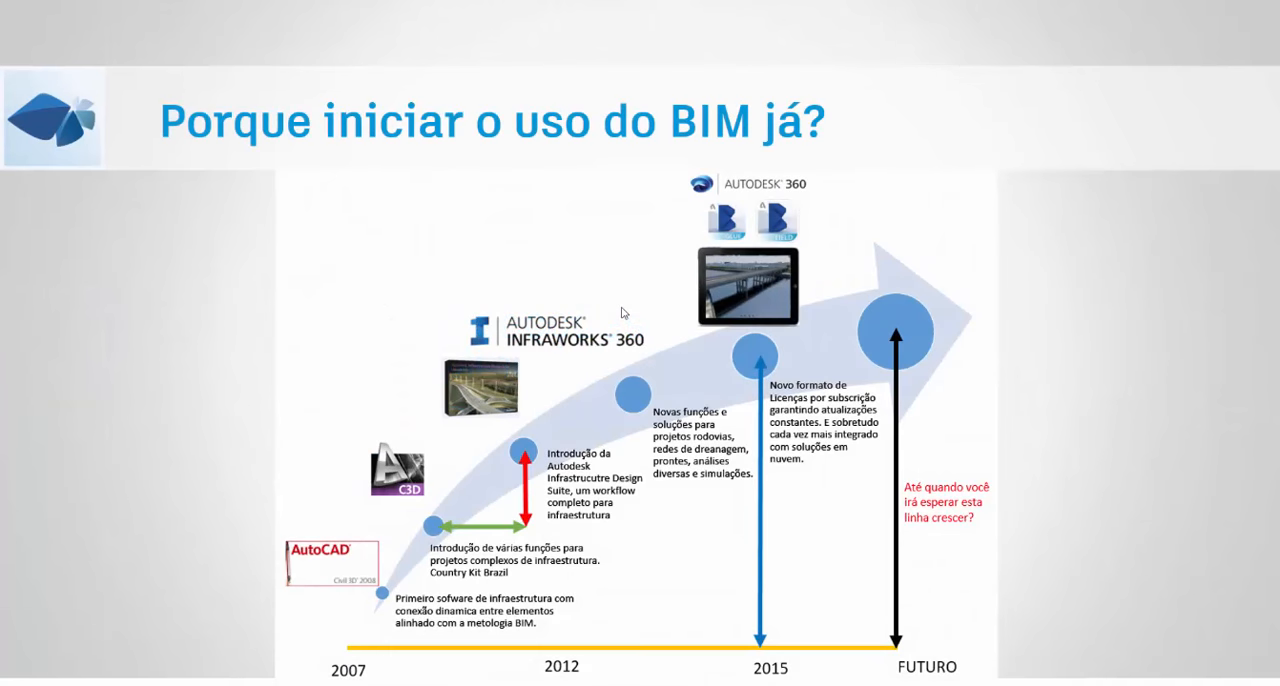